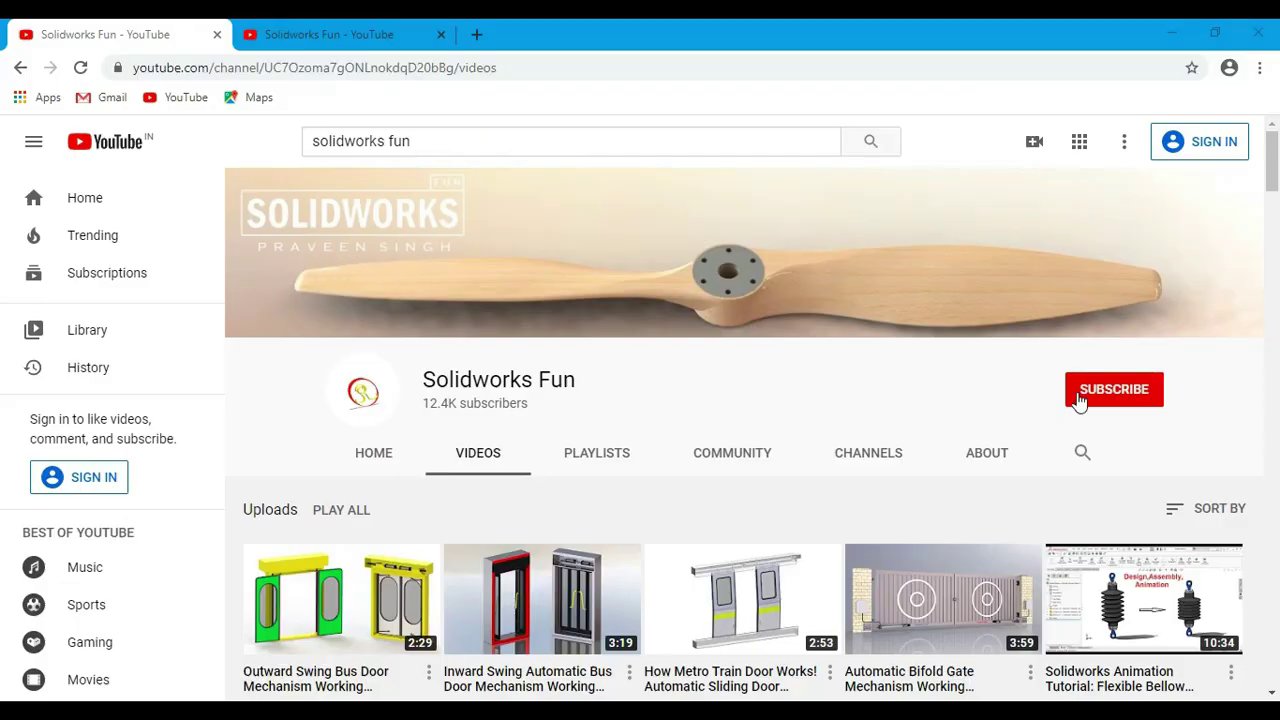
Step: Browse the Solidworks Fun Videos page, then switch tabs to the Go Kart Steering System folder
scroll(1277, 205, down, 3)
drag(1275, 180, 1275, 640)
key(ctrl+Tab)
drag(1272, 290, 1275, 530)
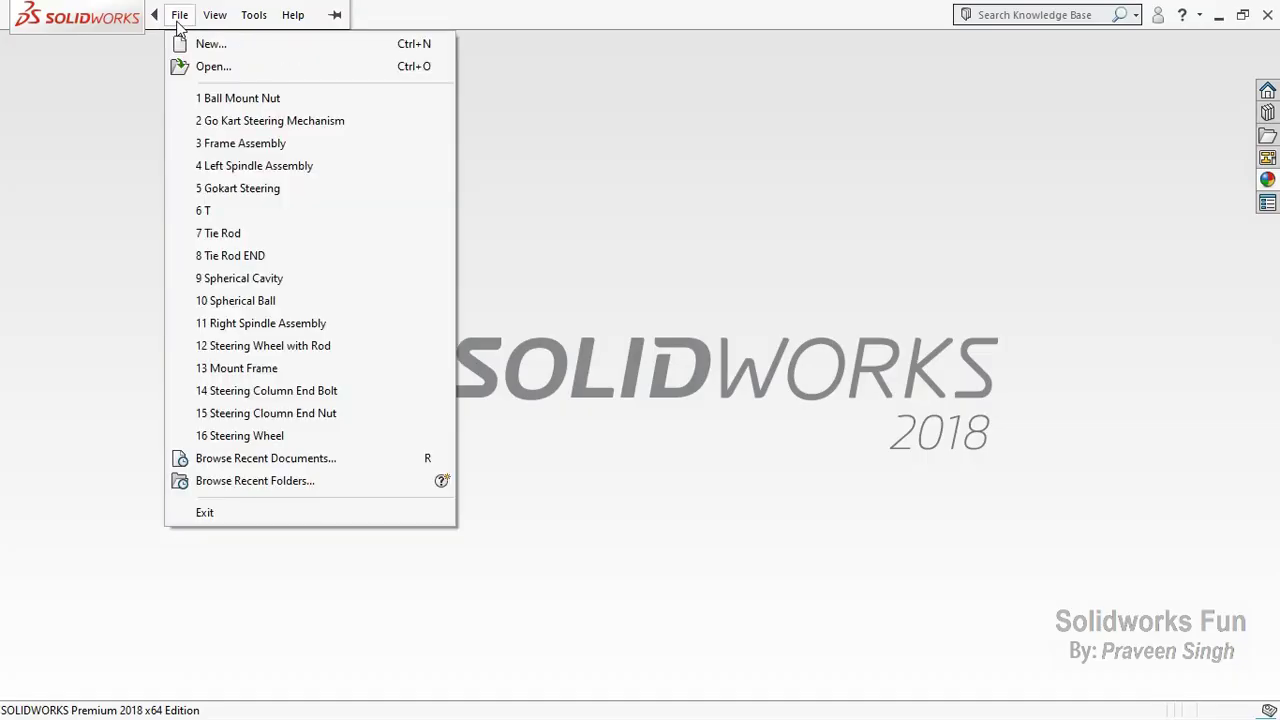
Step: Start a blank assembly without inserting parts and save it as 'Go Kart Steering System'
click(198, 43)
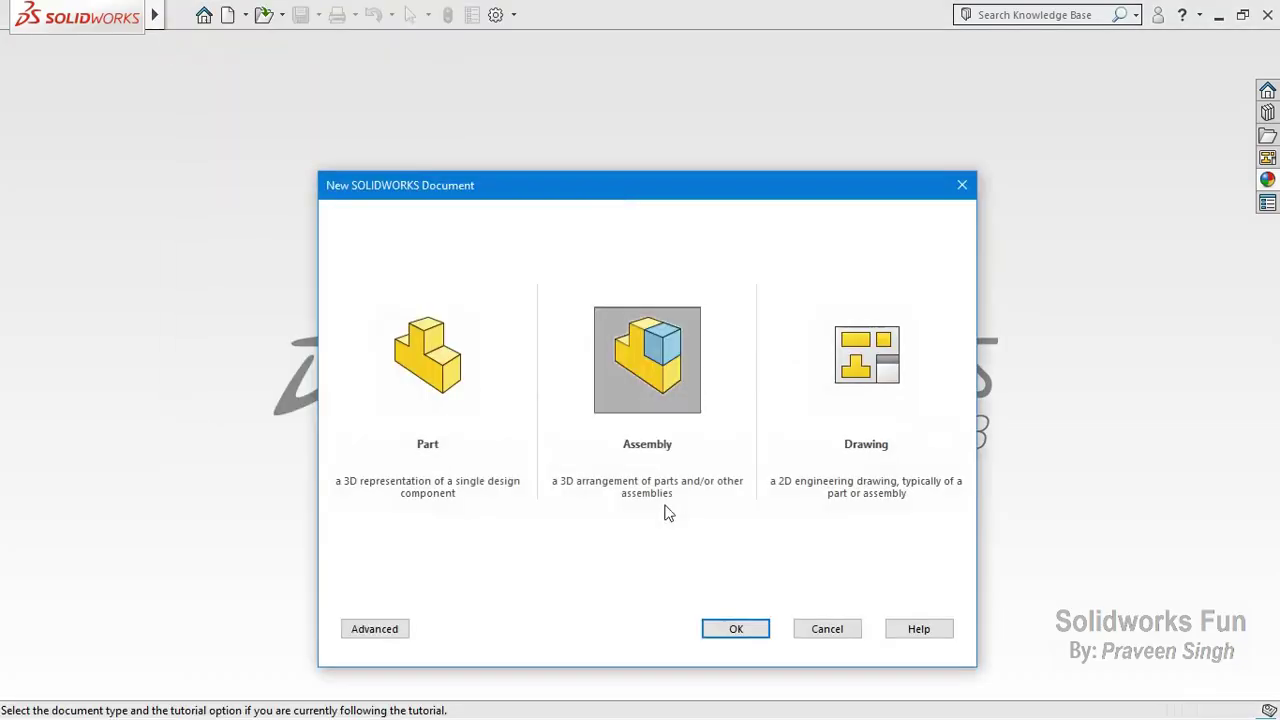
click(726, 629)
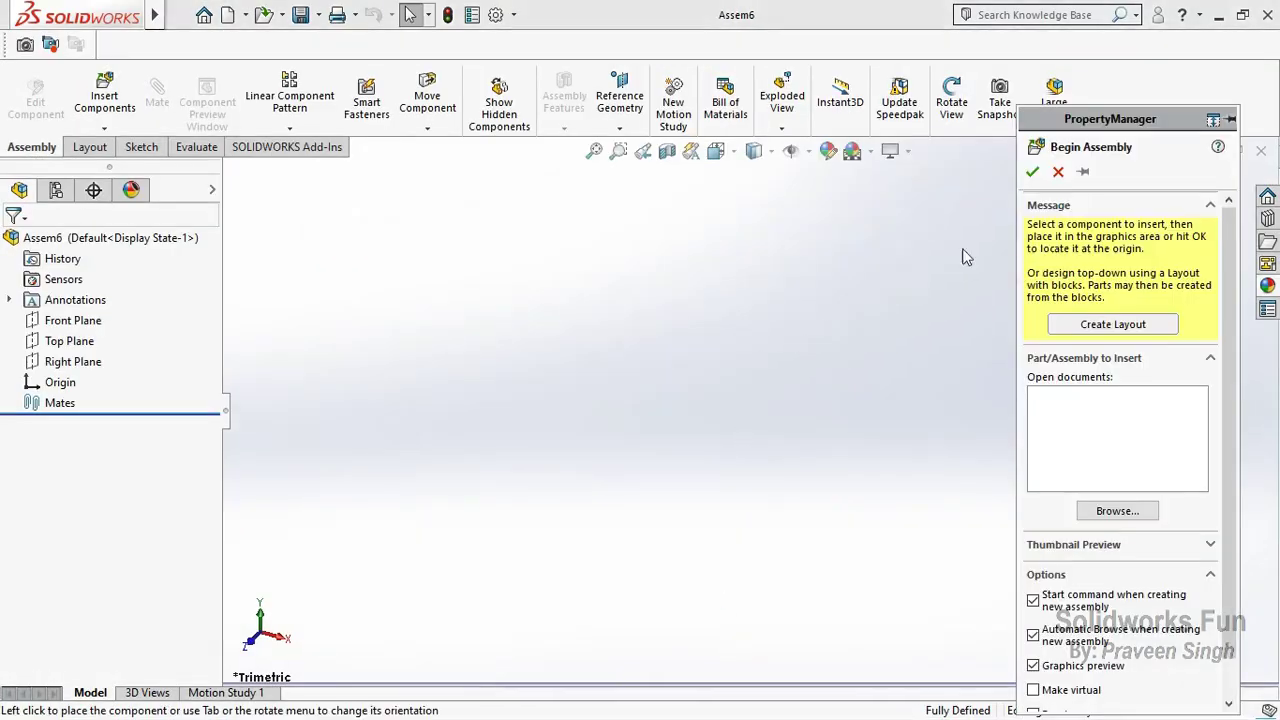
click(1020, 127)
click(1058, 171)
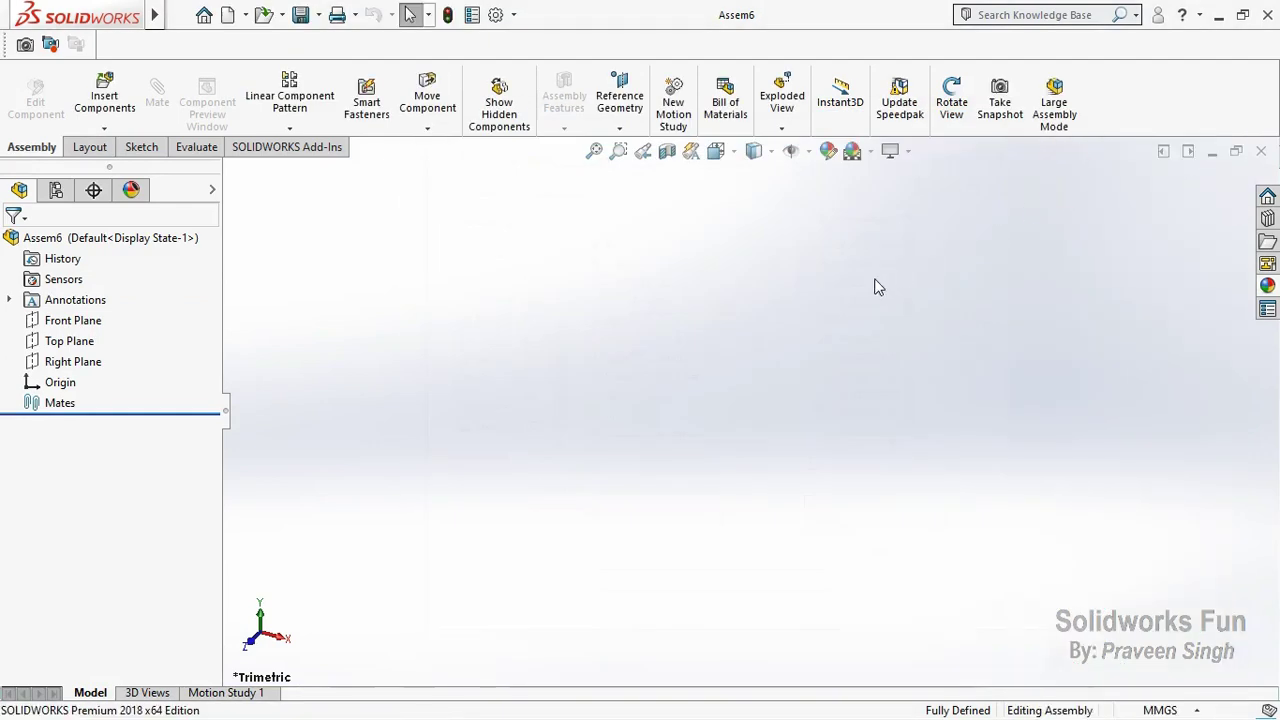
key(ctrl+s)
text(Go Kart Steering System)
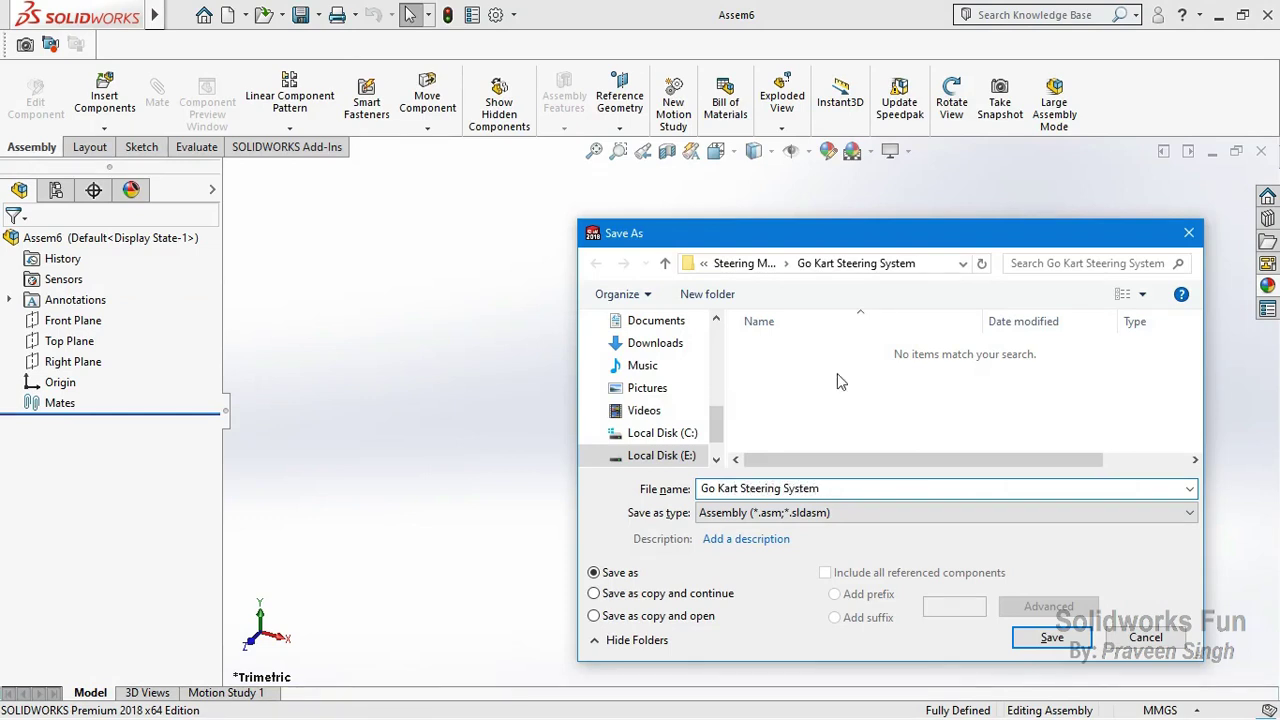
click(1034, 647)
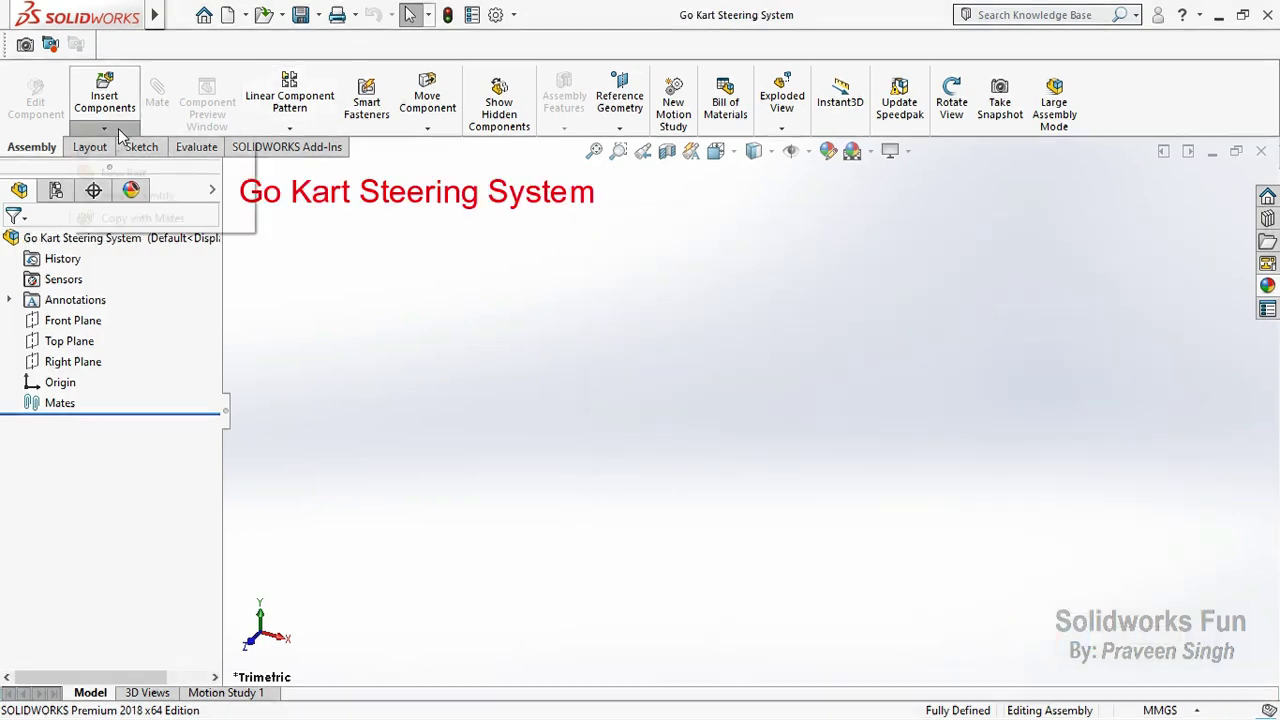
Step: Insert the Mount Frame part, found using large-icon view, and place it in the assembly
click(104, 100)
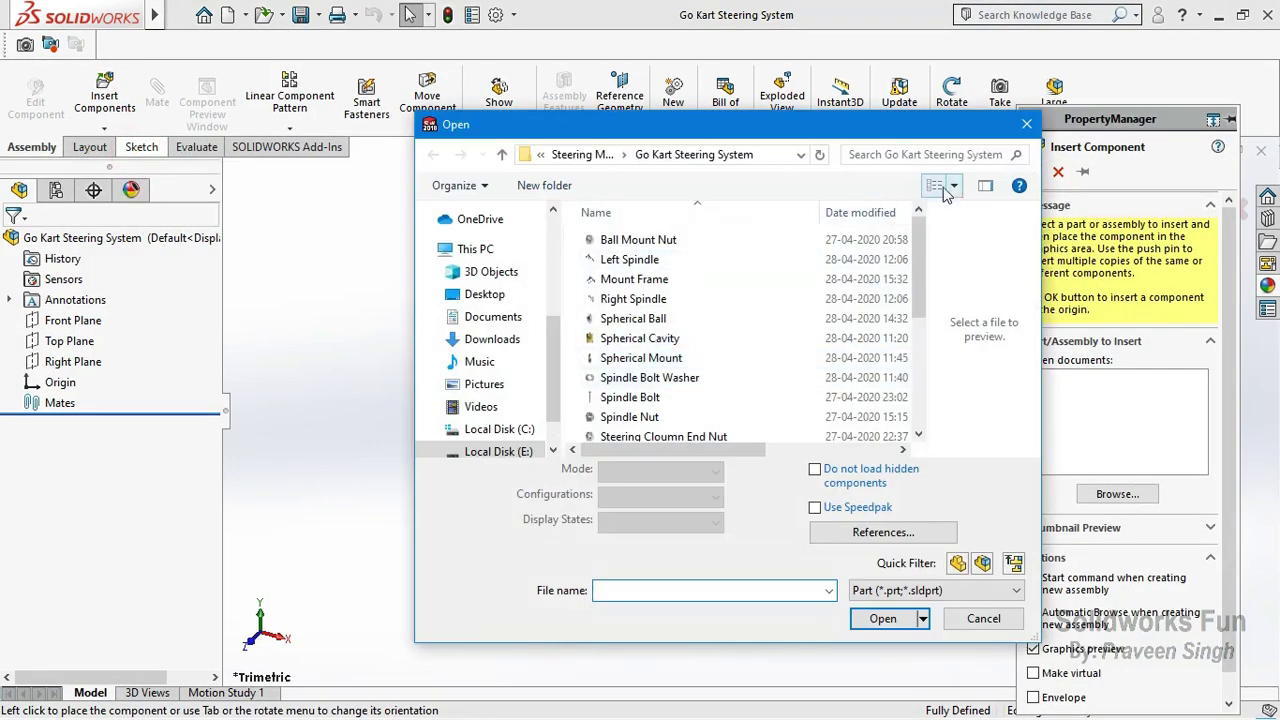
click(953, 186)
click(1065, 55)
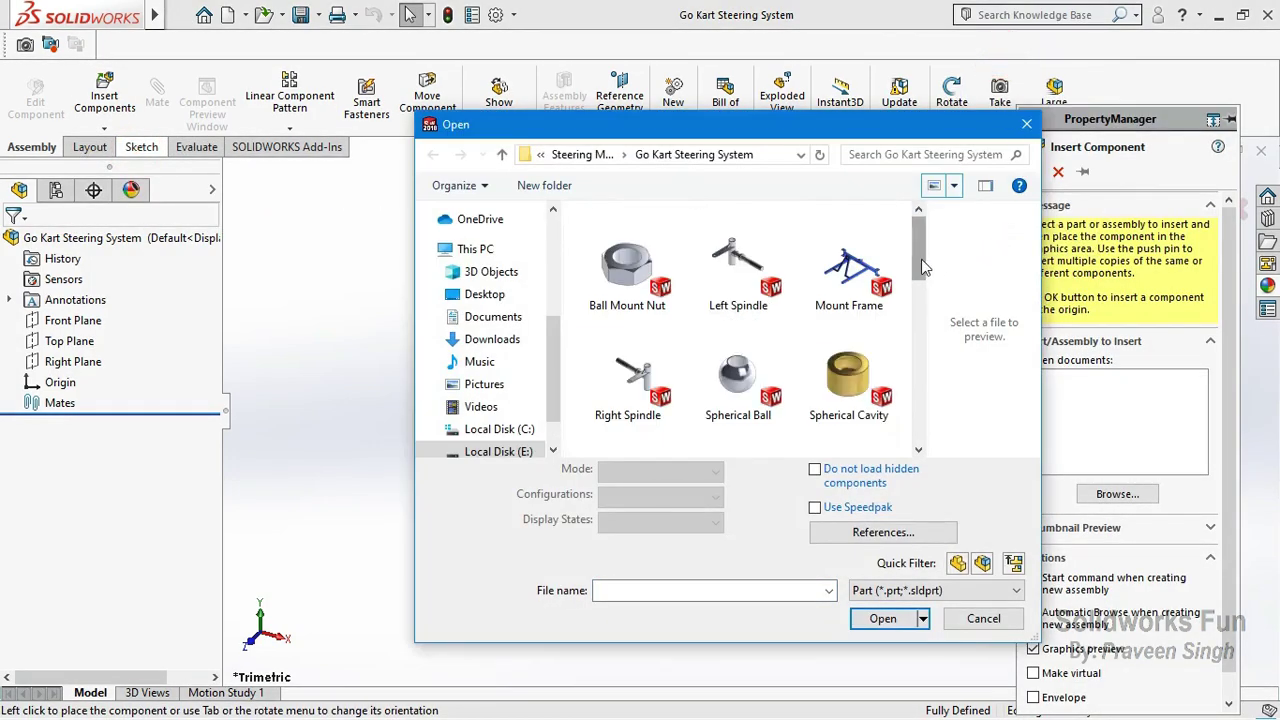
mouse_move(922, 266)
mouse_down()
mouse_move(922, 432)
mouse_move(920, 245)
mouse_up()
click(848, 265)
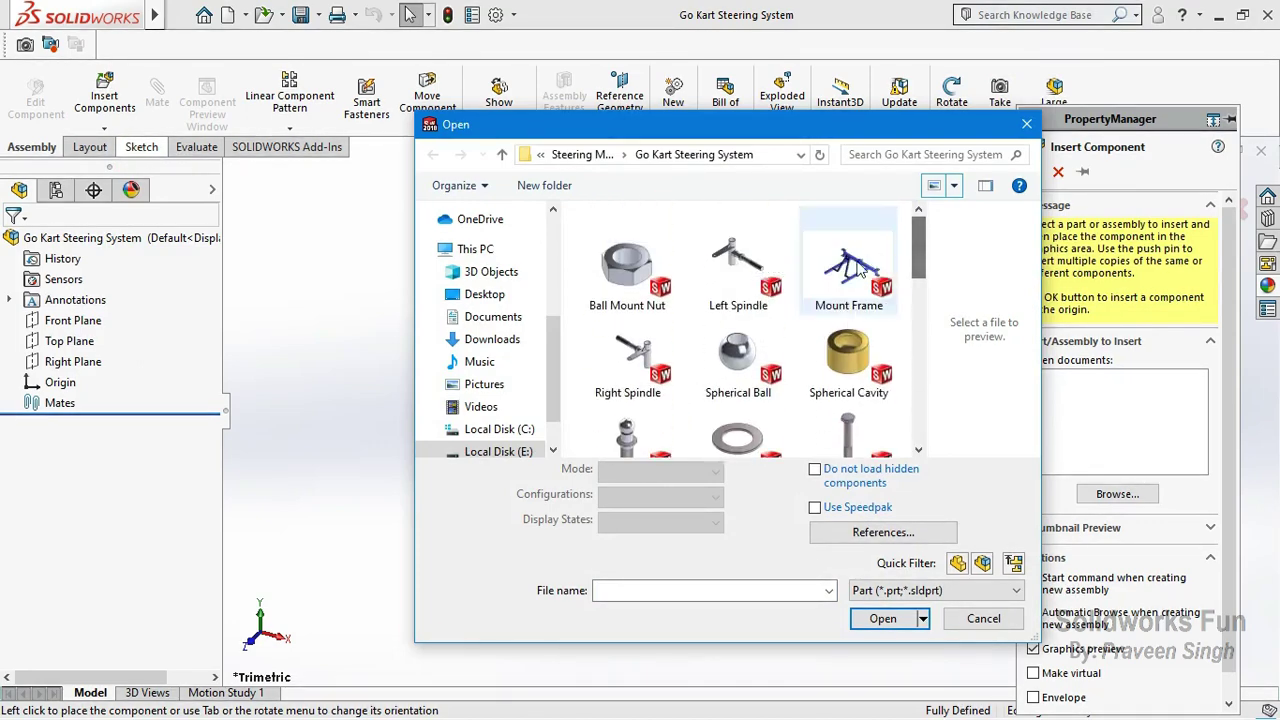
click(882, 588)
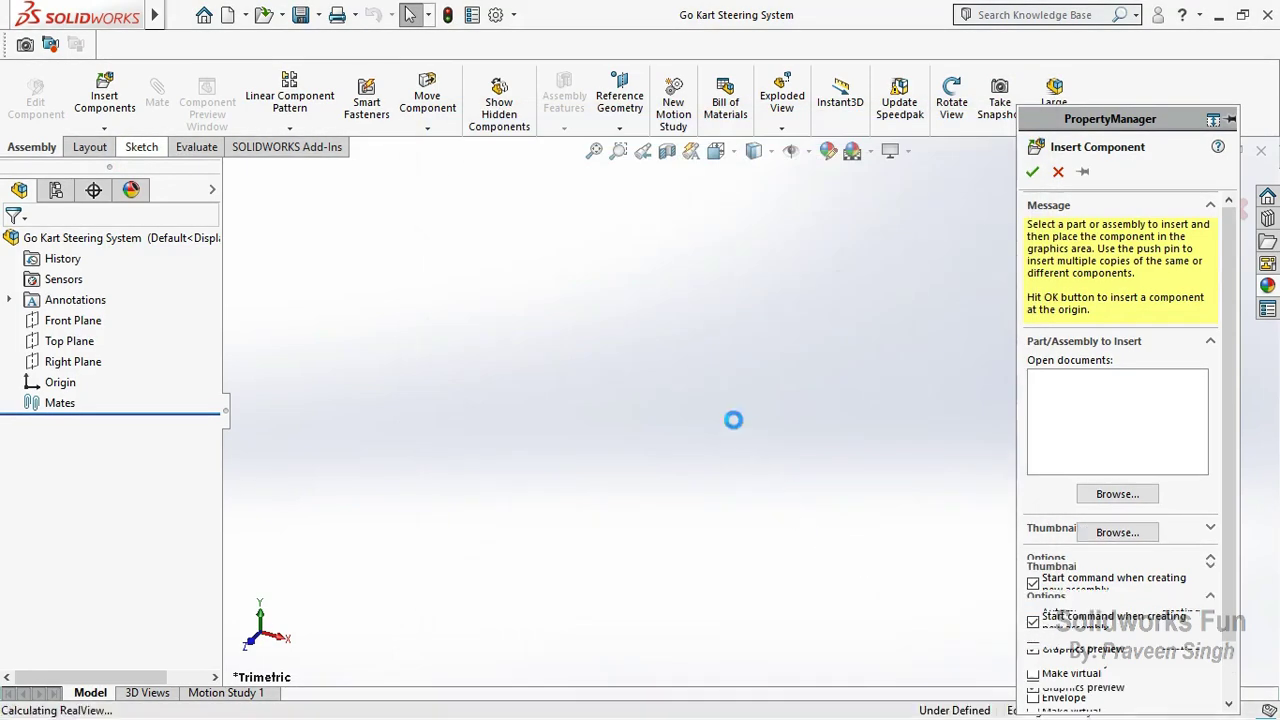
click(731, 410)
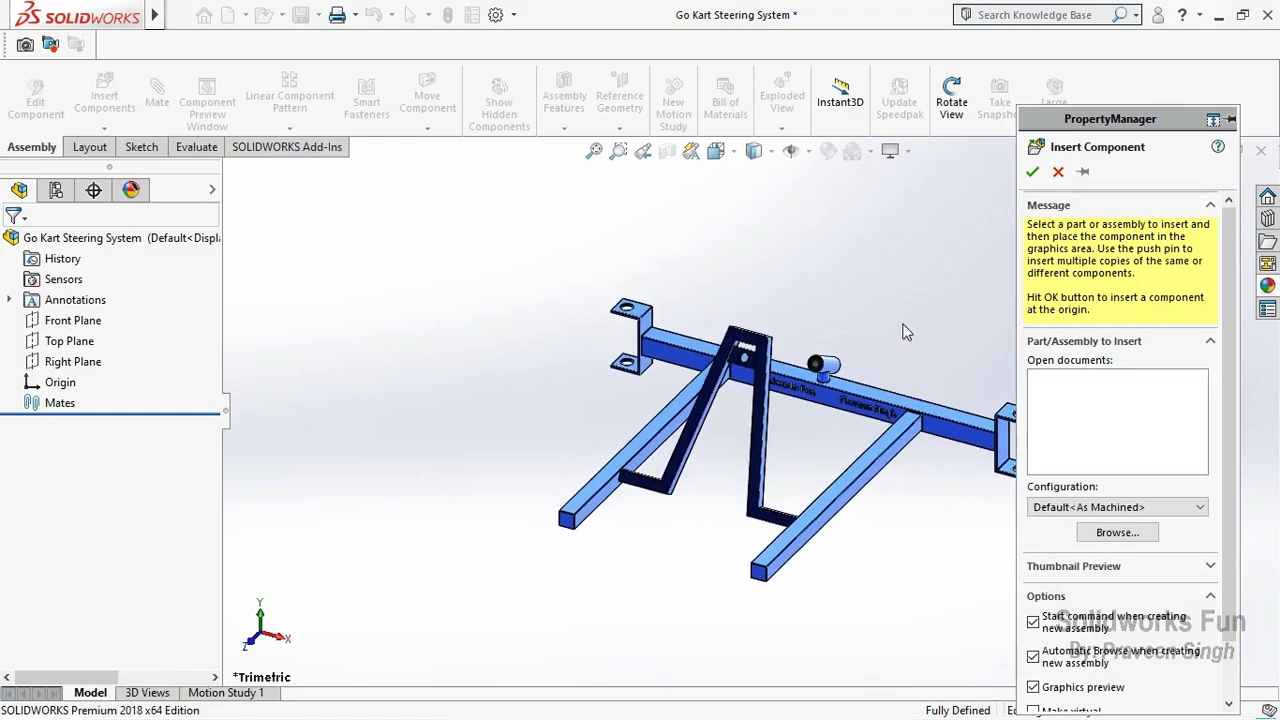
Step: Rebuild, set the Mount Frame to float and rotate it to a new orientation
click(449, 18)
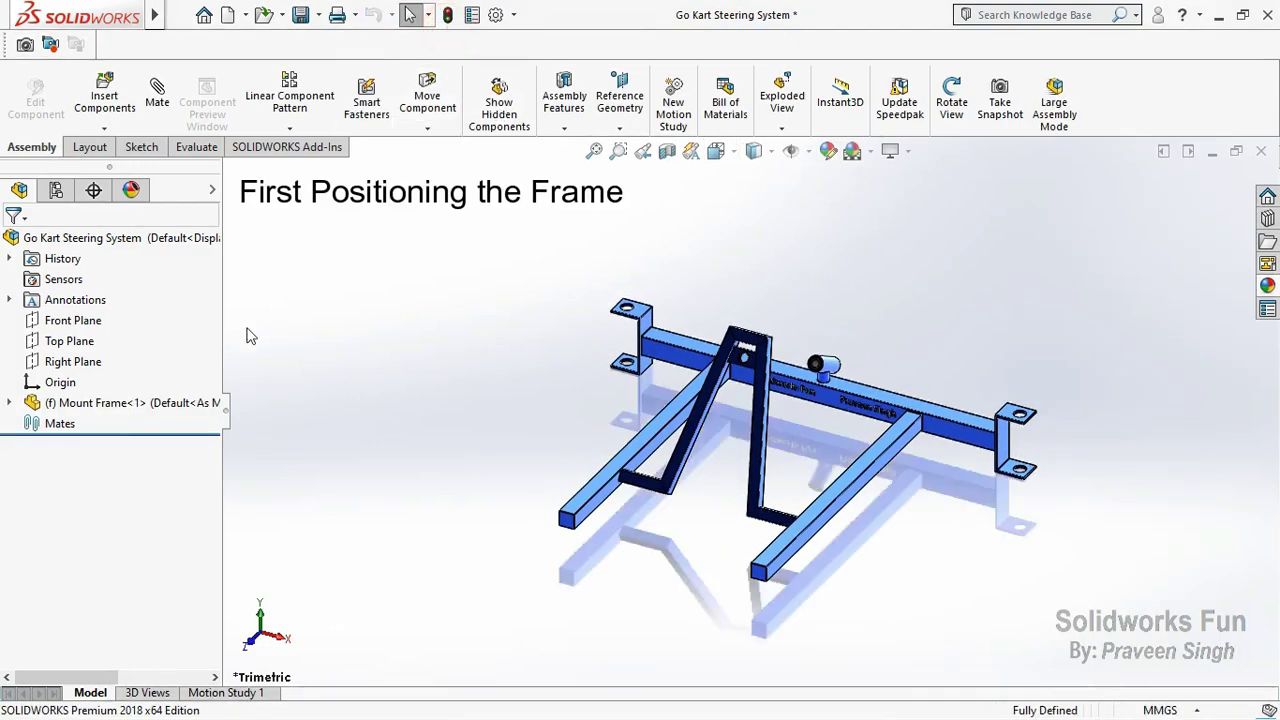
right_click(173, 401)
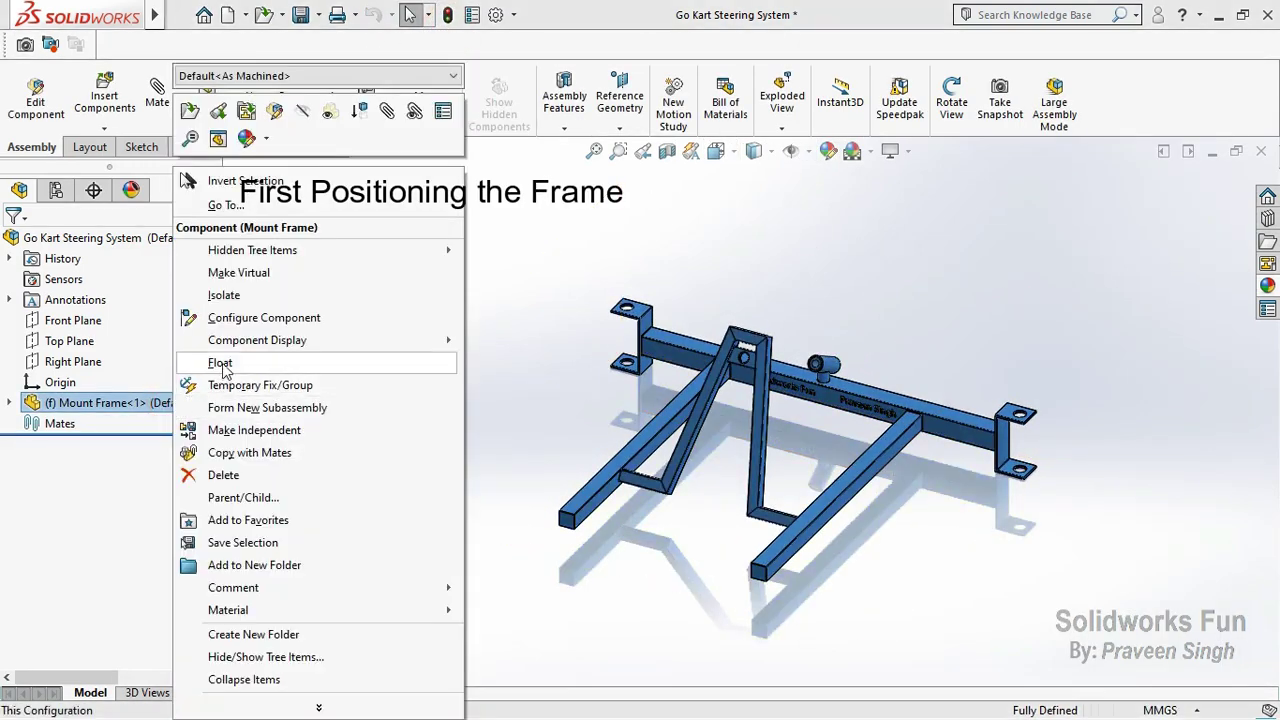
click(222, 364)
click(438, 172)
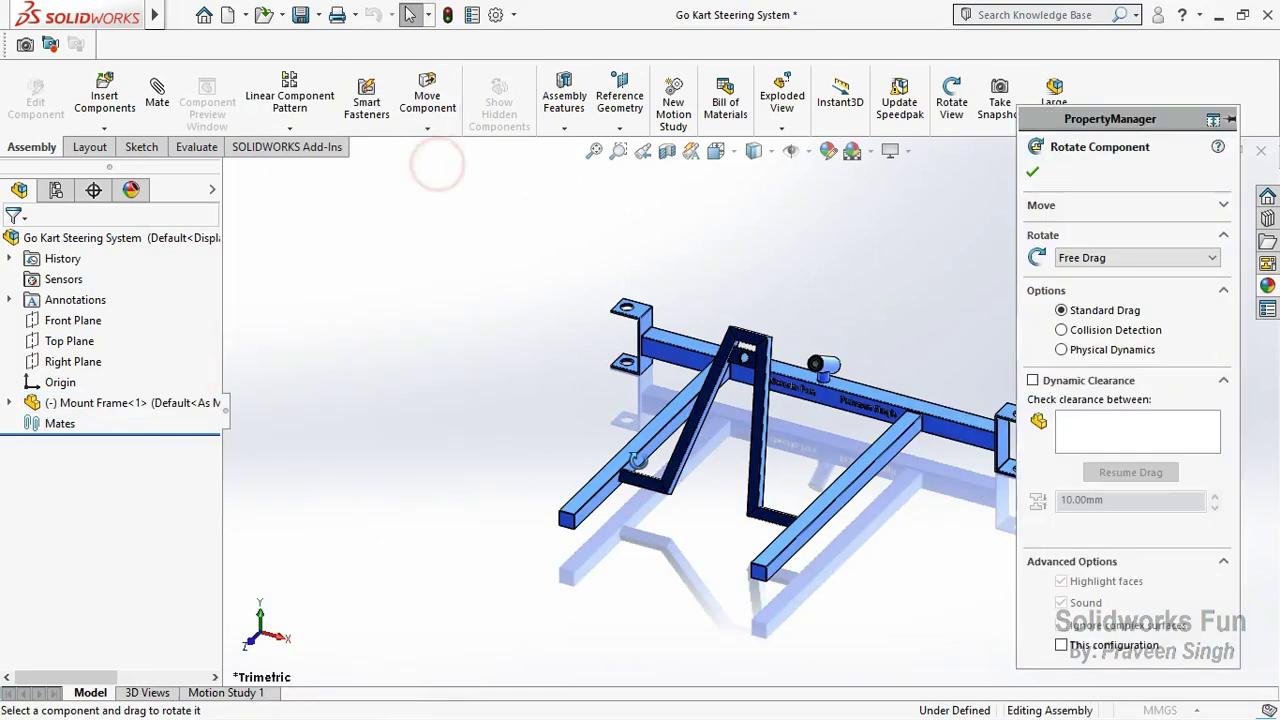
mouse_move(677, 369)
mouse_down()
mouse_move(857, 433)
mouse_move(1040, 290)
mouse_up()
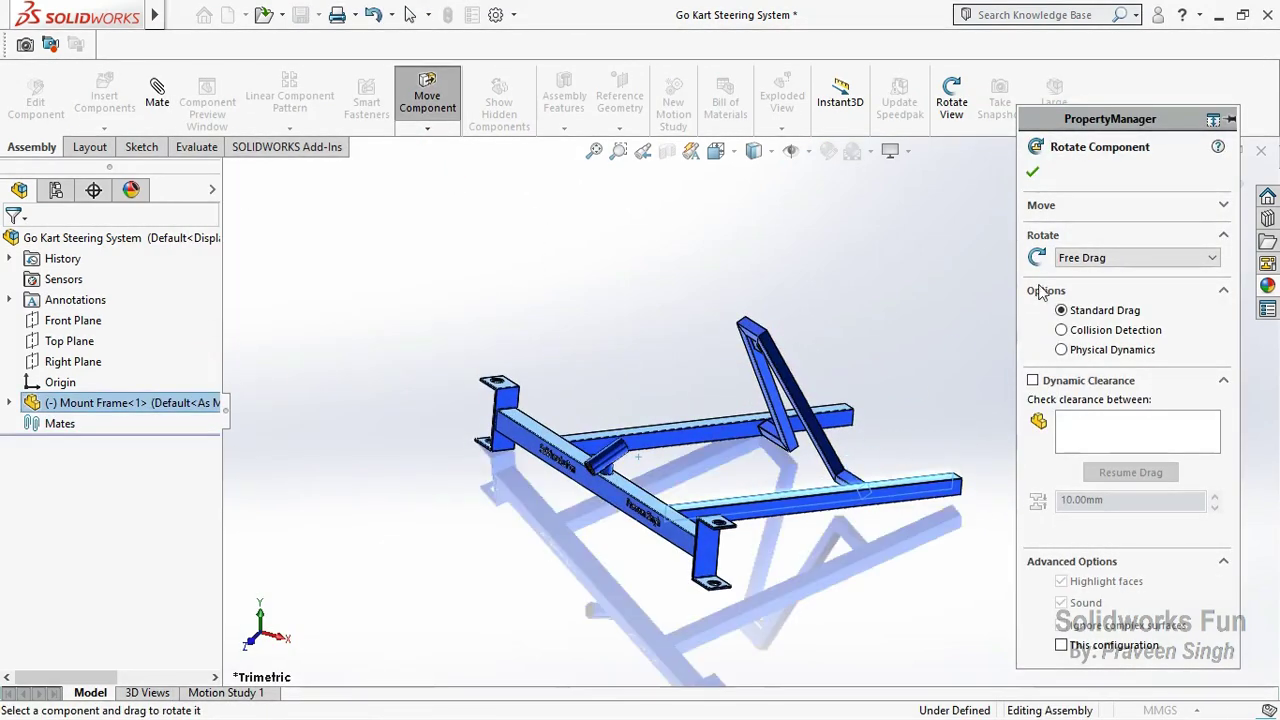
click(1033, 172)
Step: Mate the frame's Right Plane to the assembly Front Plane and Top Plane to Top Plane
click(10, 402)
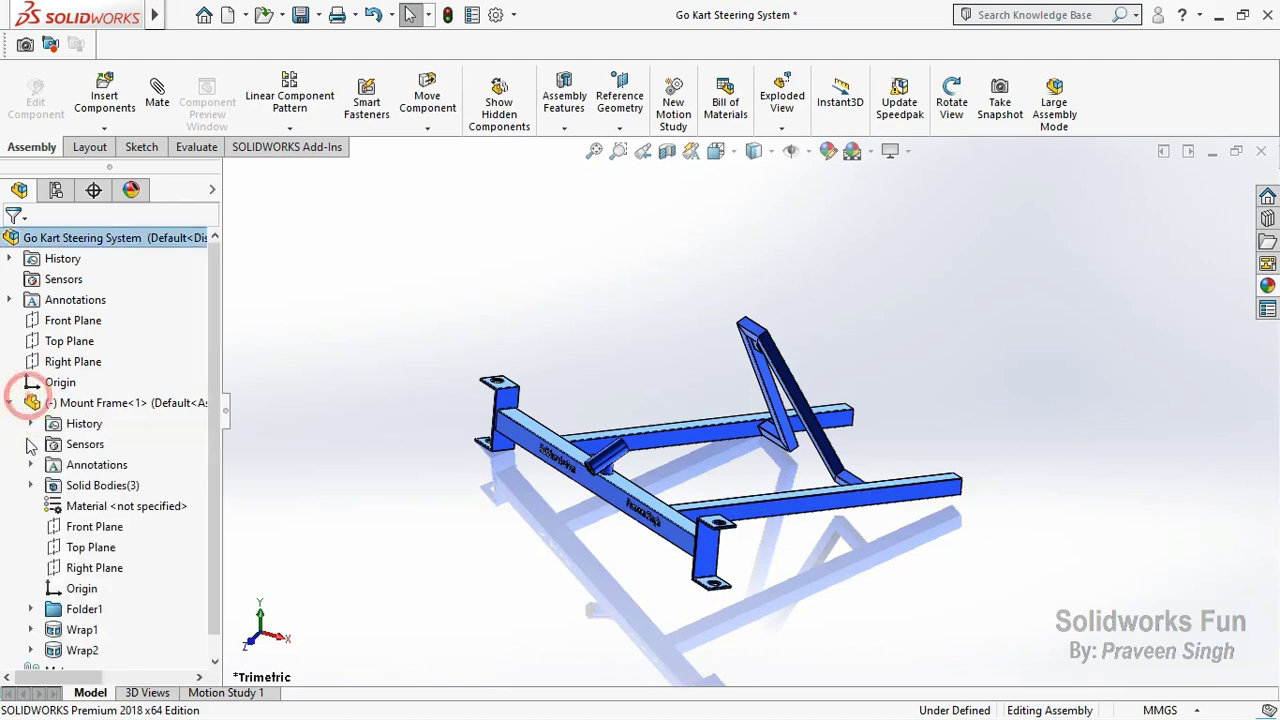
click(84, 568)
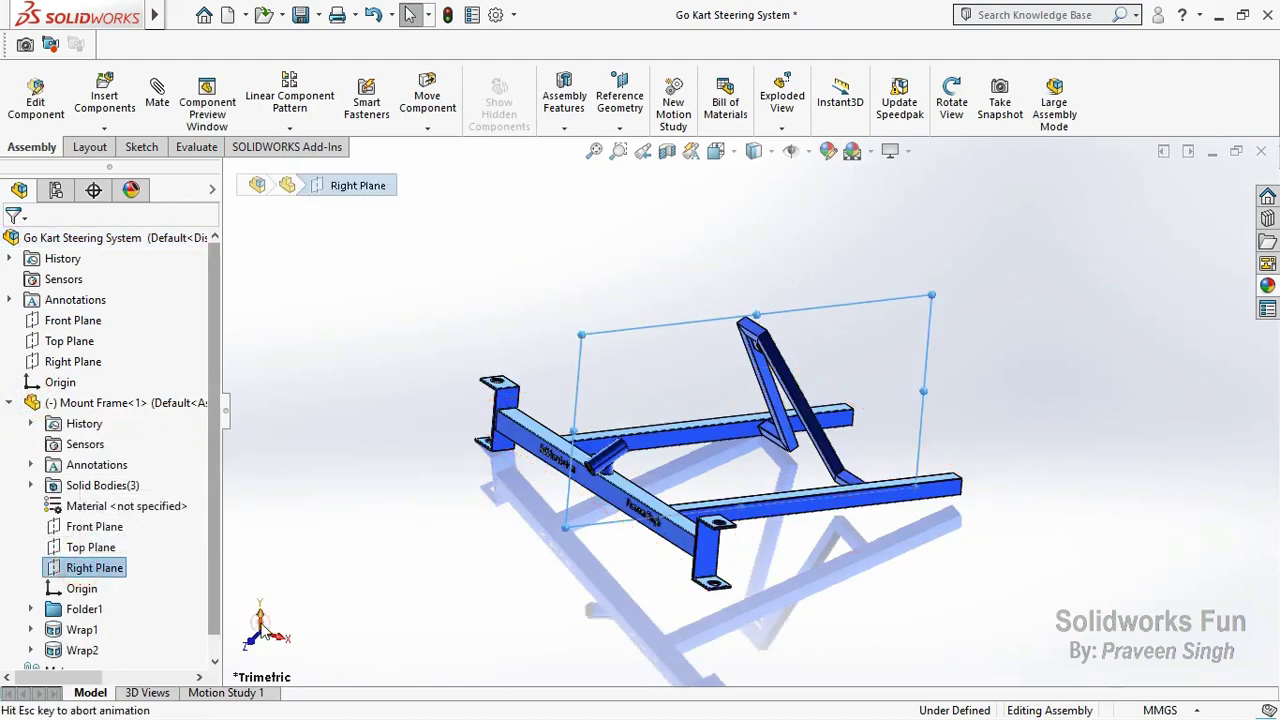
click(88, 325)
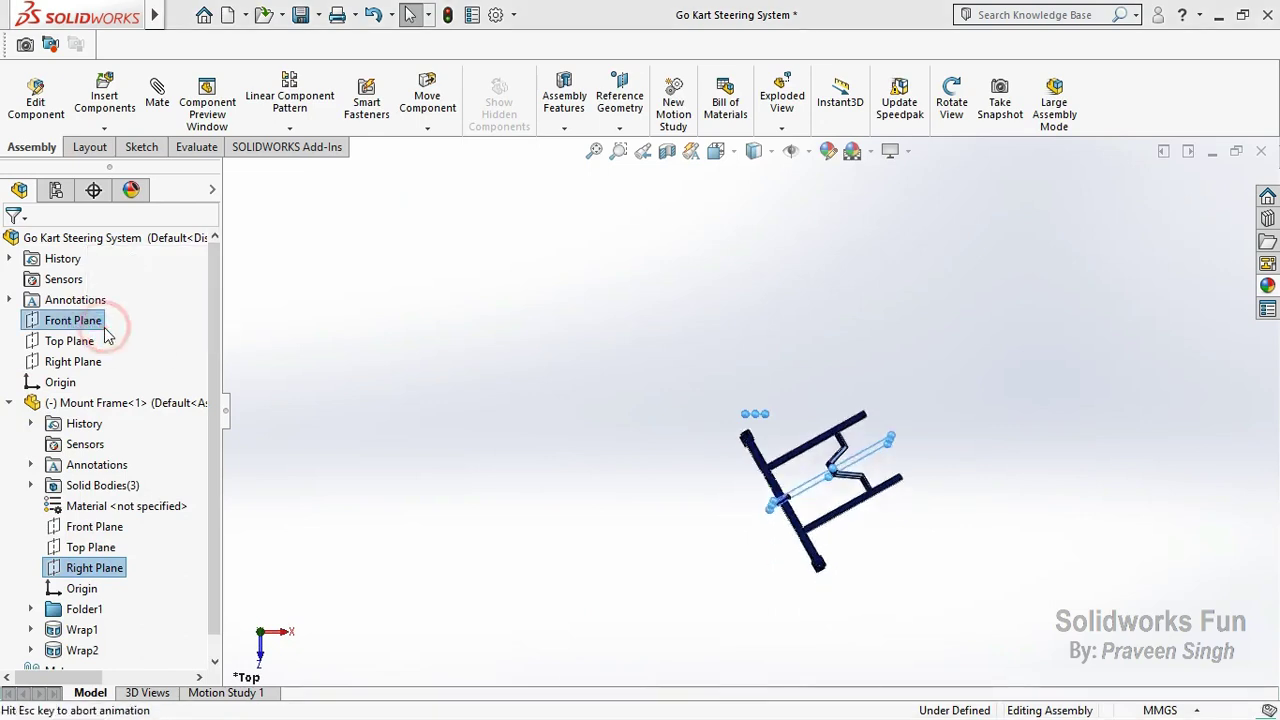
click(262, 650)
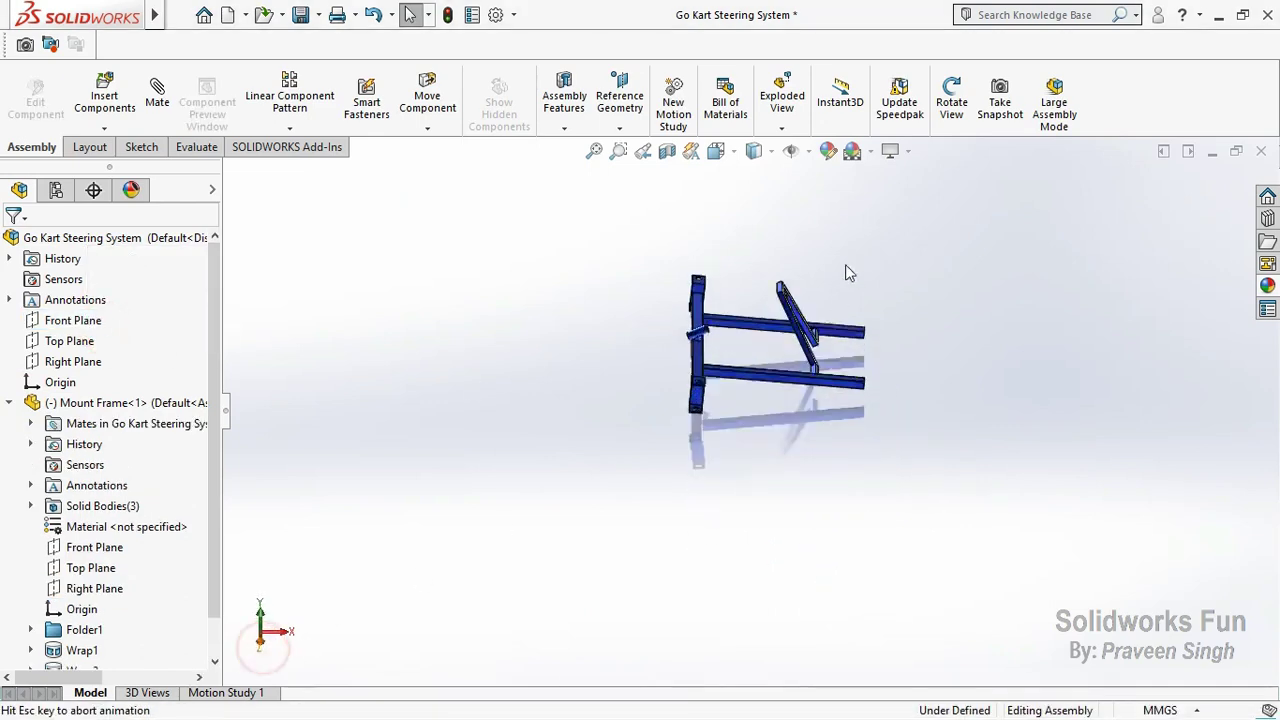
click(92, 348)
click(80, 345)
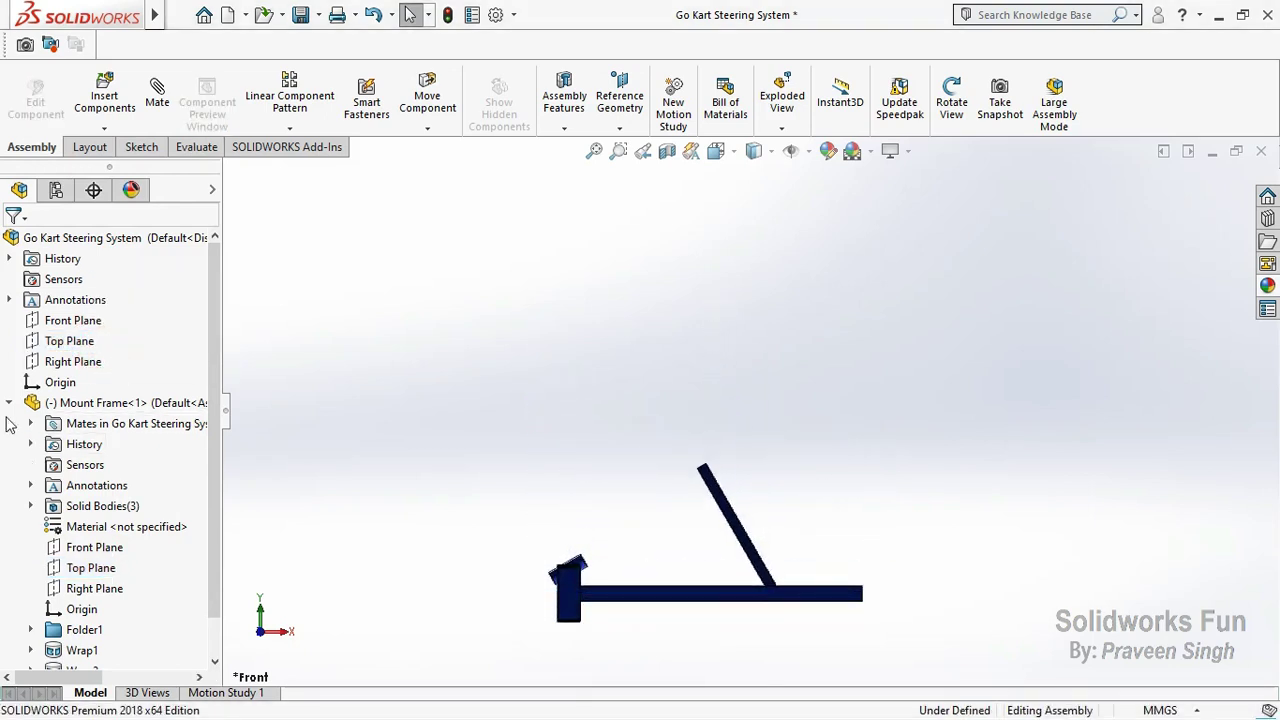
Step: Check the frame from the right and left views, then fix the Mount Frame in place
click(12, 404)
click(273, 633)
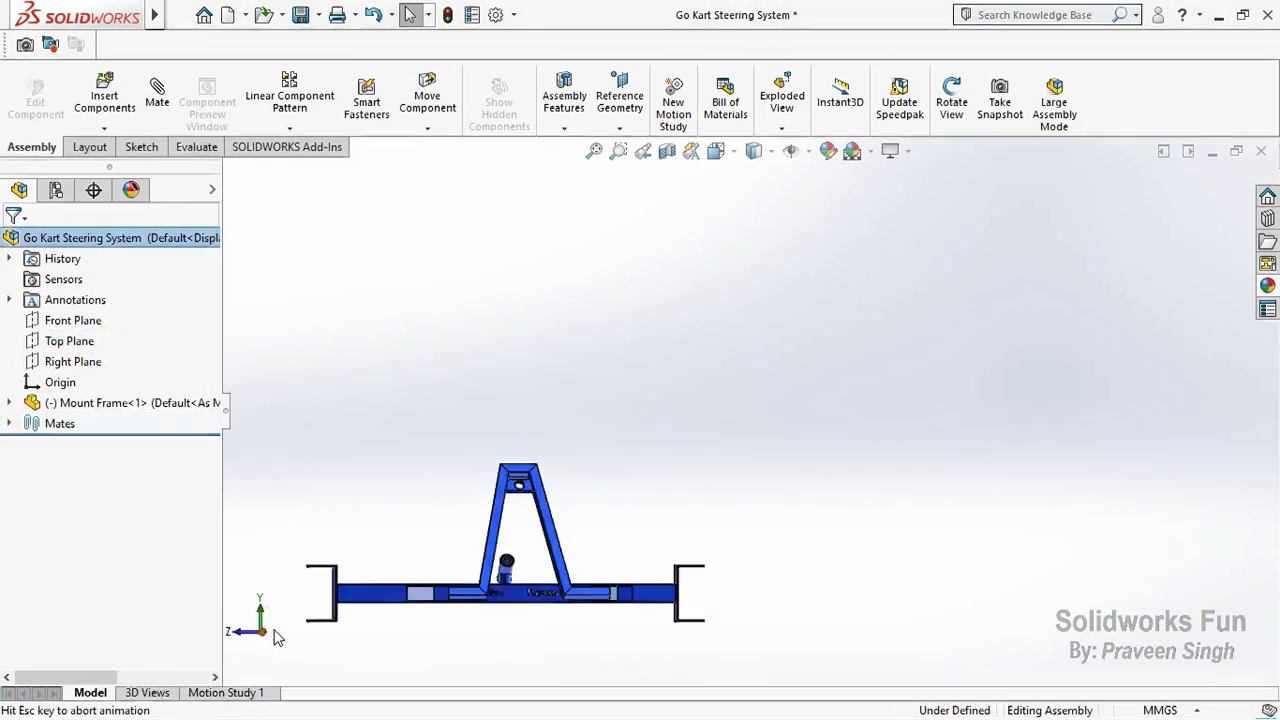
click(265, 640)
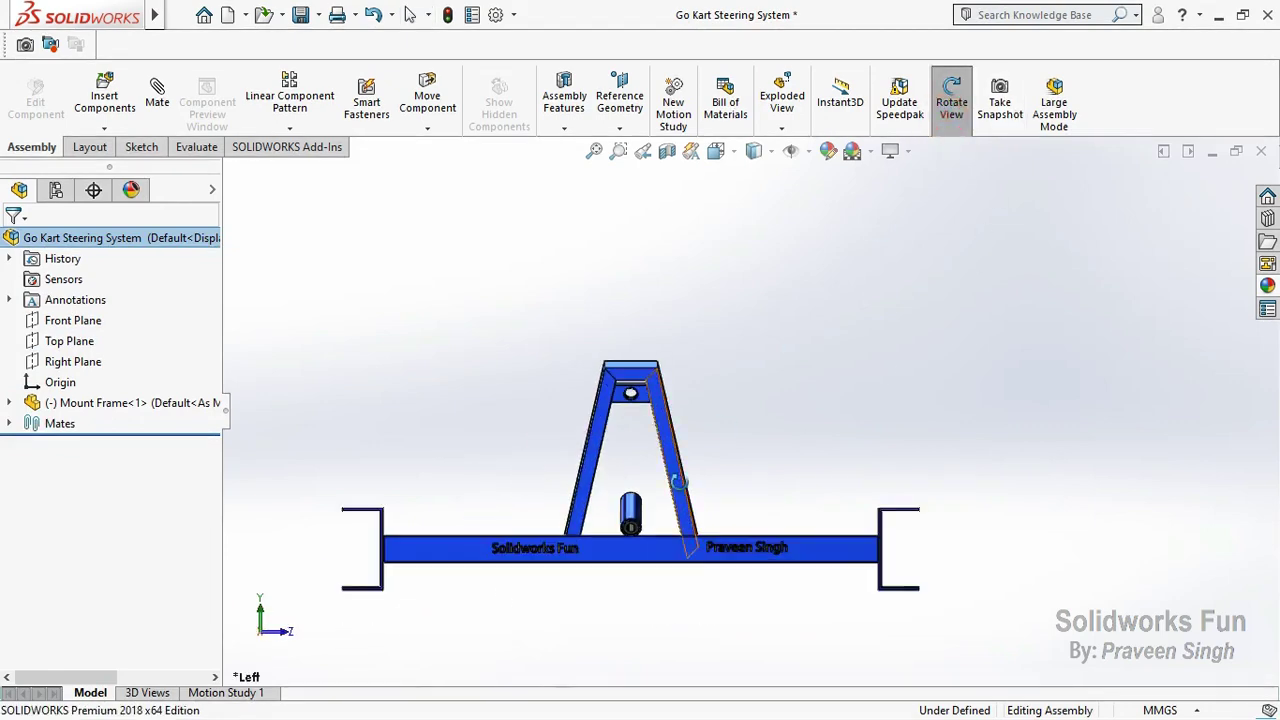
drag(679, 482, 670, 453)
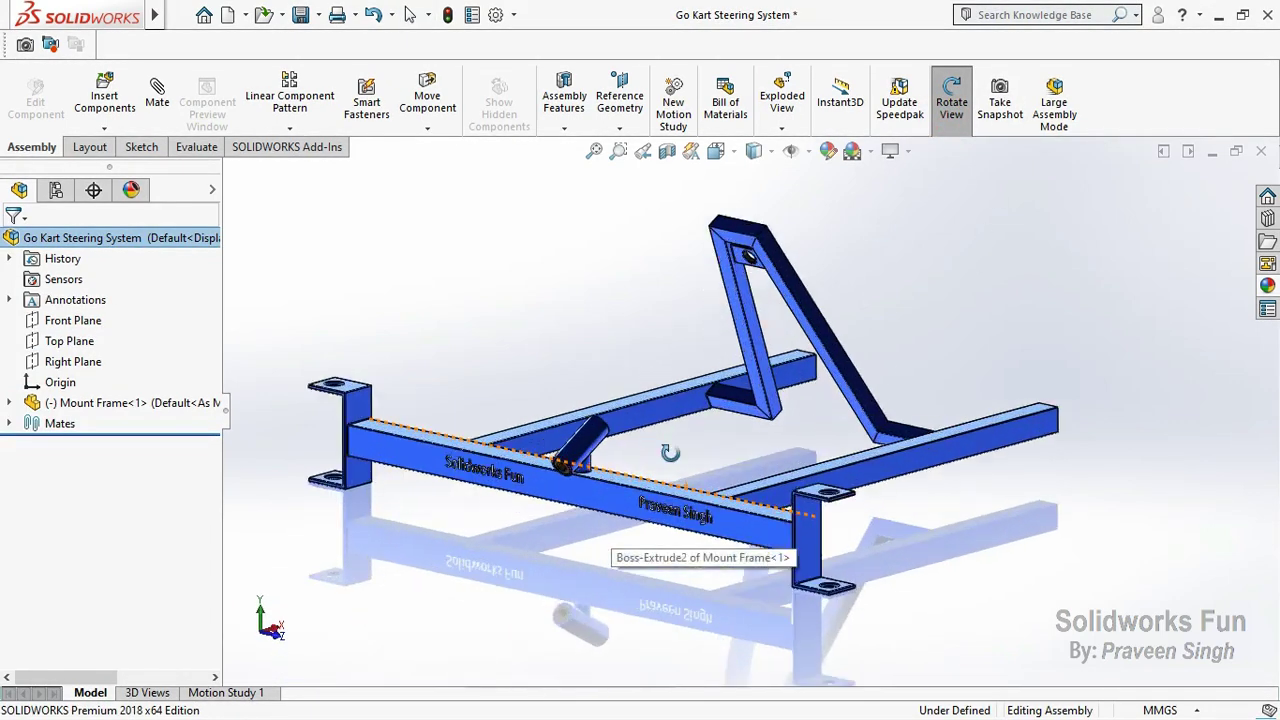
click(946, 128)
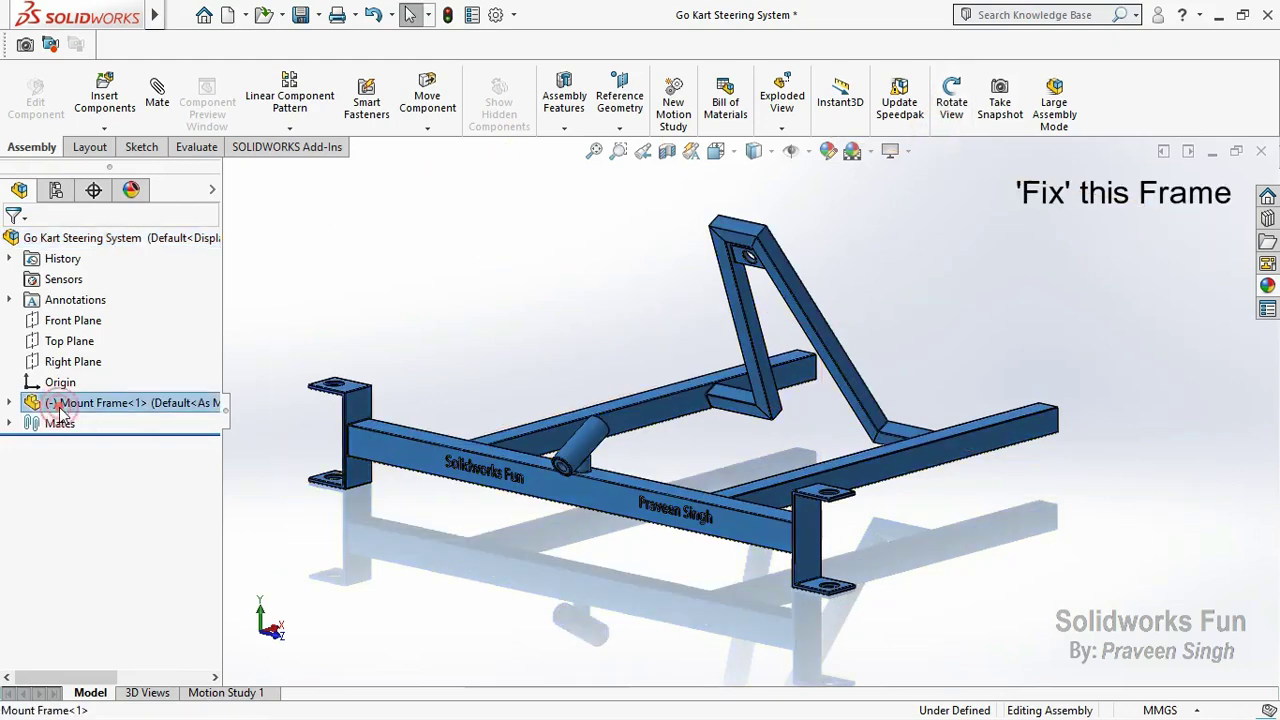
right_click(95, 403)
click(123, 360)
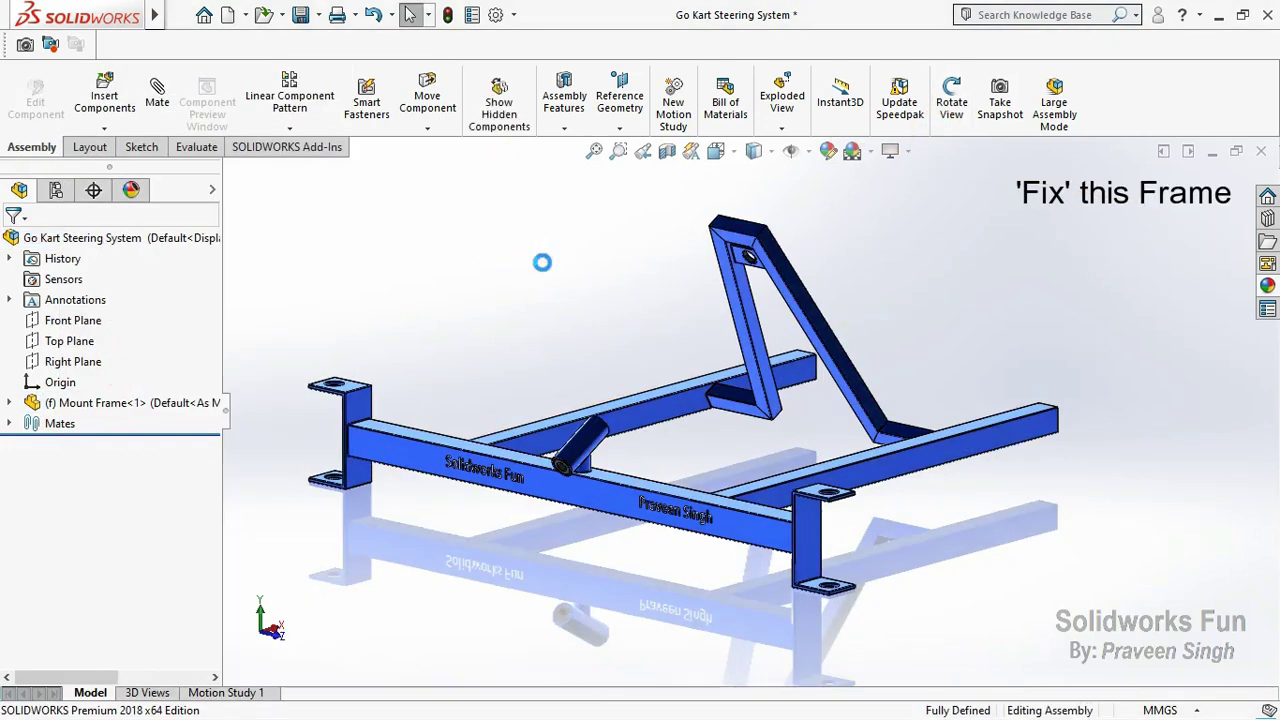
Step: Insert the Steering Column part and place it in the assembly
click(104, 128)
click(106, 149)
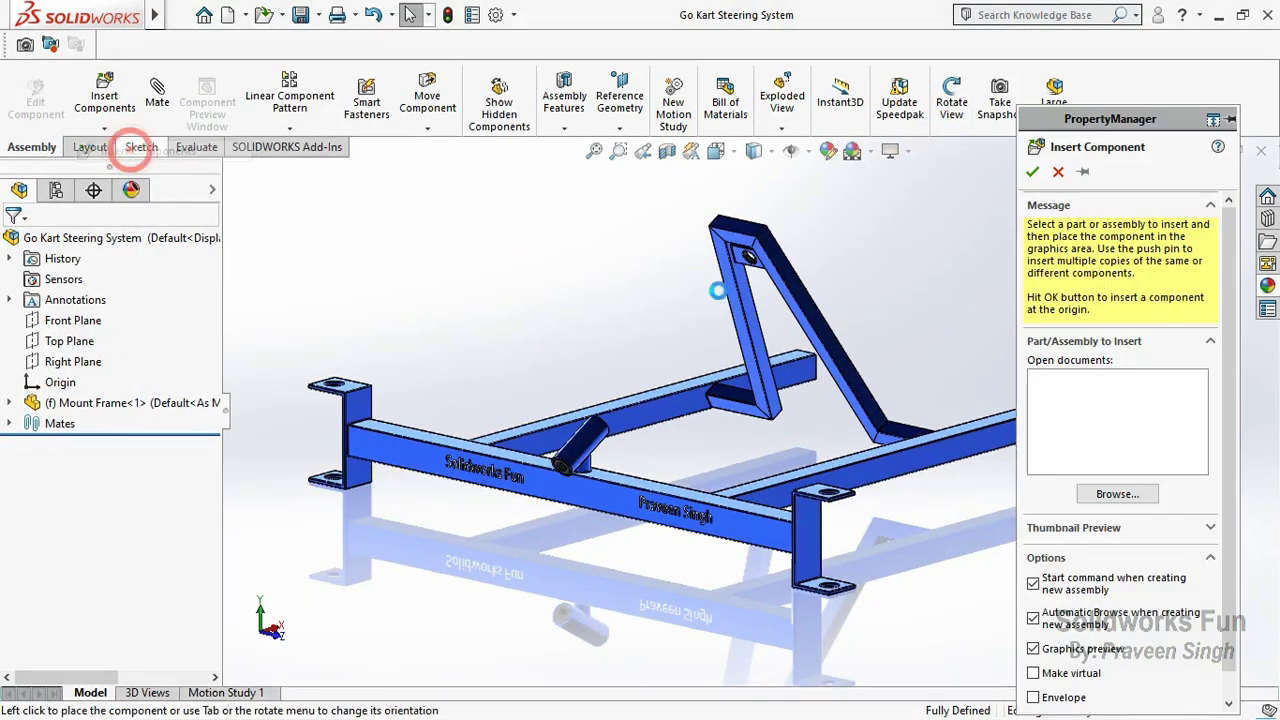
scroll(800, 341, down, 1)
scroll(850, 360, down, 1)
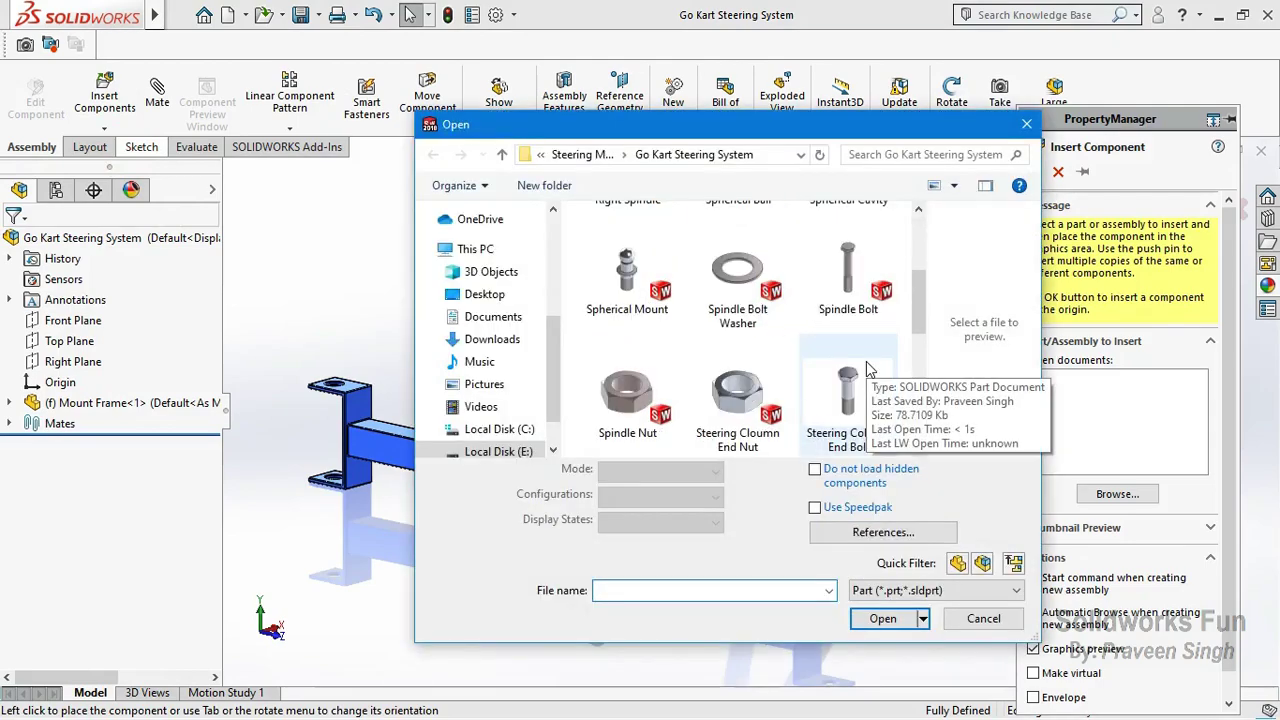
scroll(865, 372, down, 1)
scroll(869, 376, down, 1)
scroll(869, 376, up, 1)
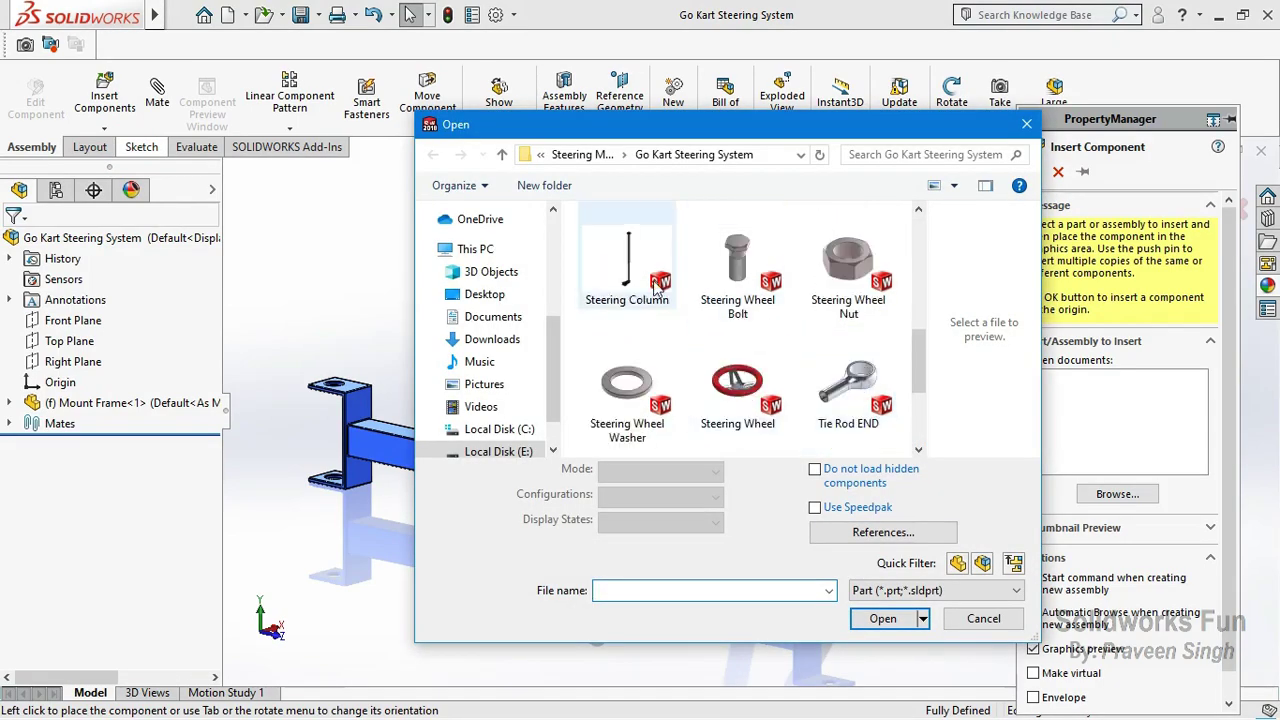
click(628, 270)
click(883, 618)
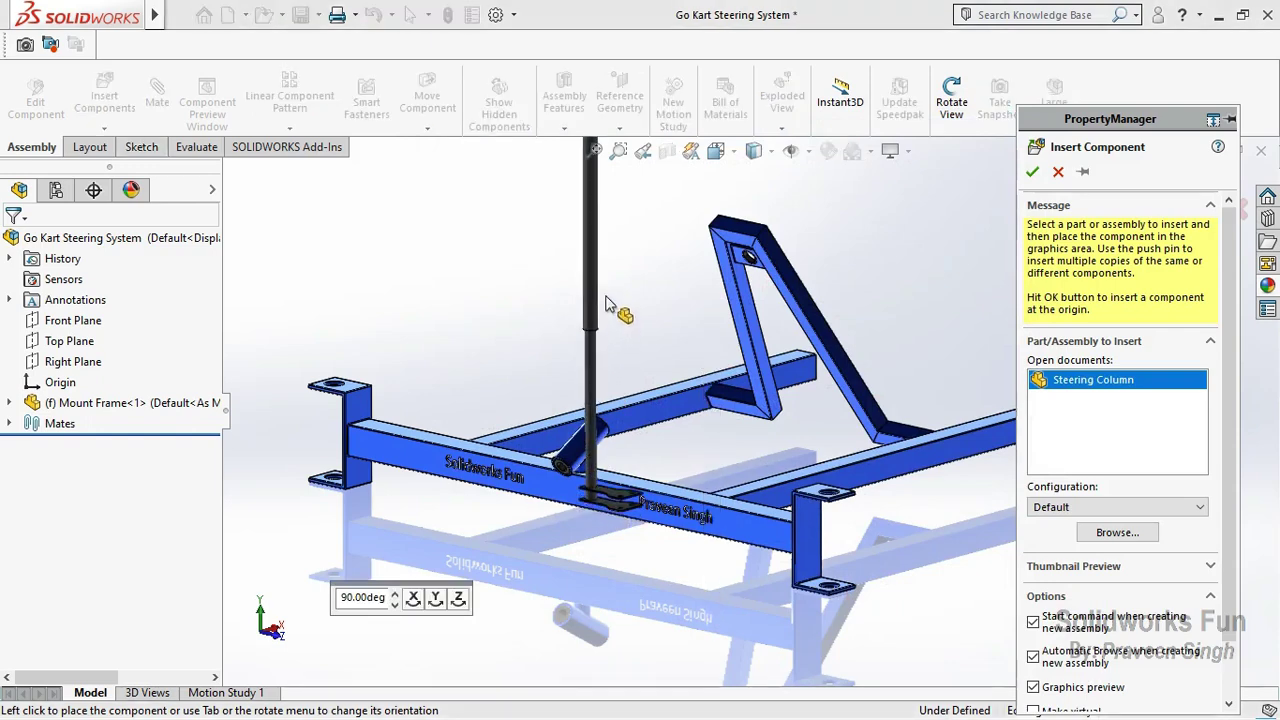
click(638, 367)
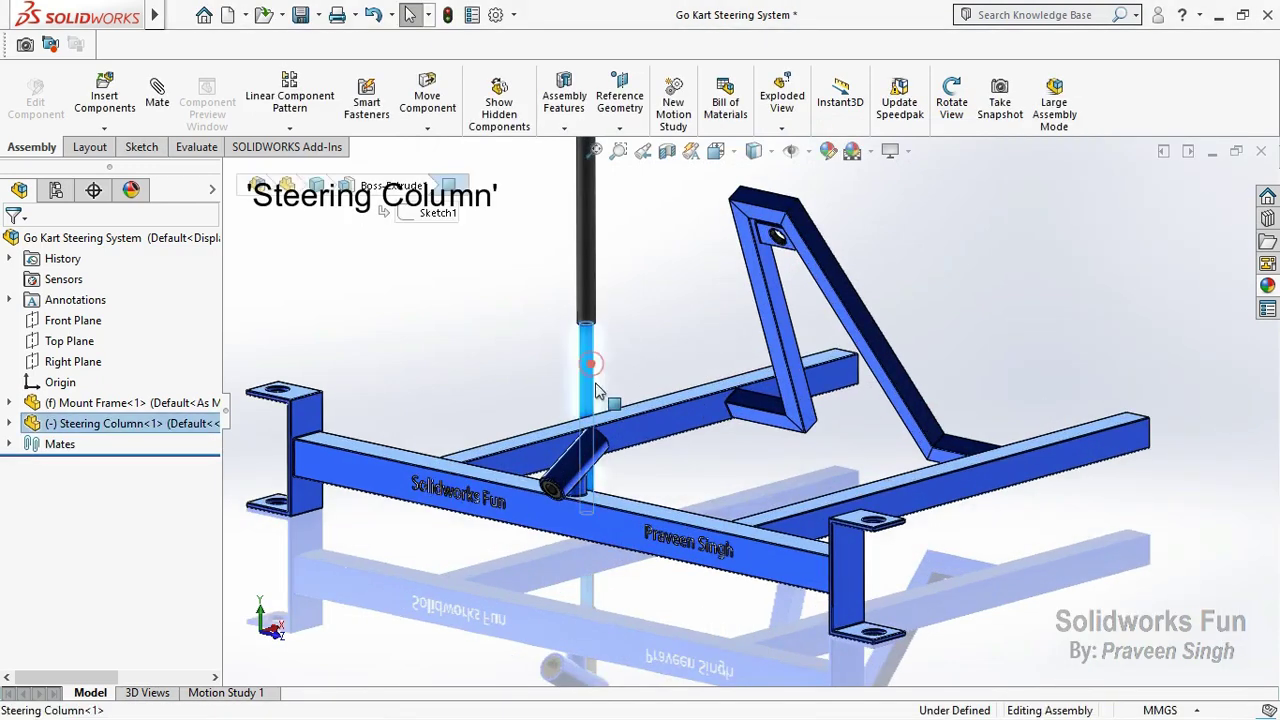
Step: Make the Steering Column concentric with the bearing tube hole and pull it down through it
scroll(585, 440, down, 2)
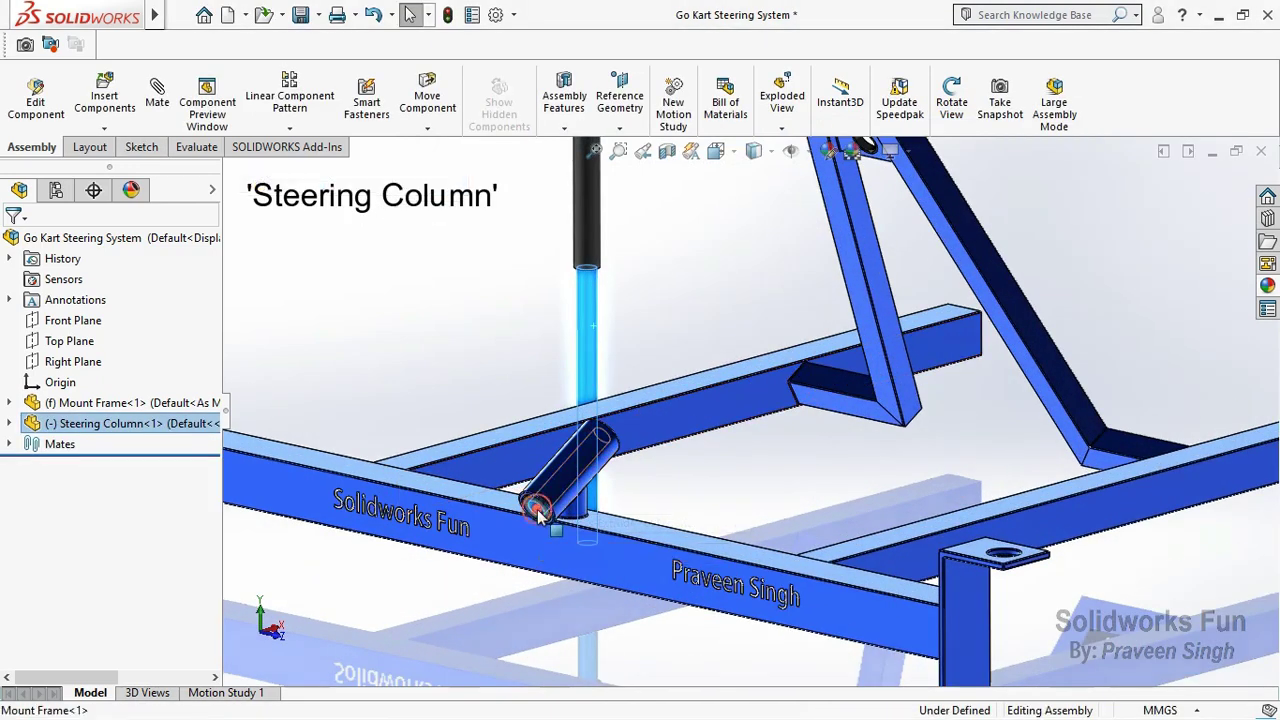
ctrl+click(538, 512)
click(654, 491)
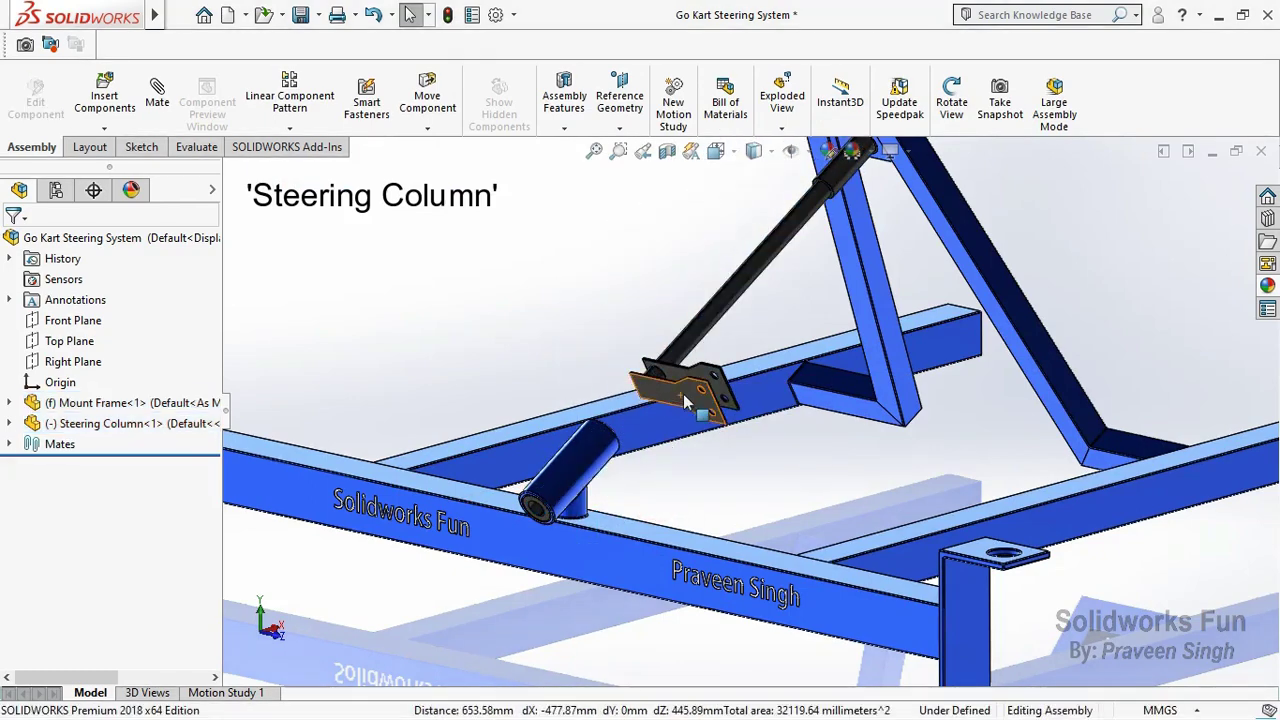
drag(686, 401, 667, 423)
click(563, 627)
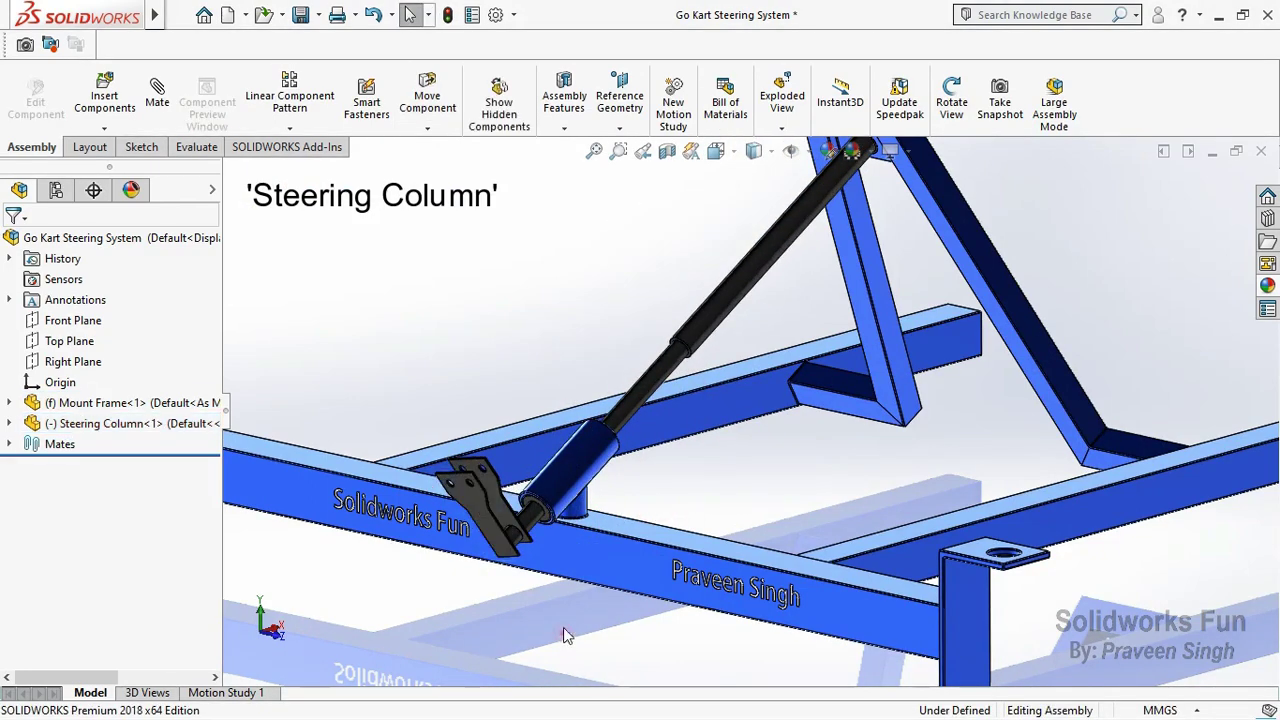
Step: Select the bearing tube's end face and the matching column face to space apart
scroll(563, 520, down, 2)
scroll(564, 511, down, 3)
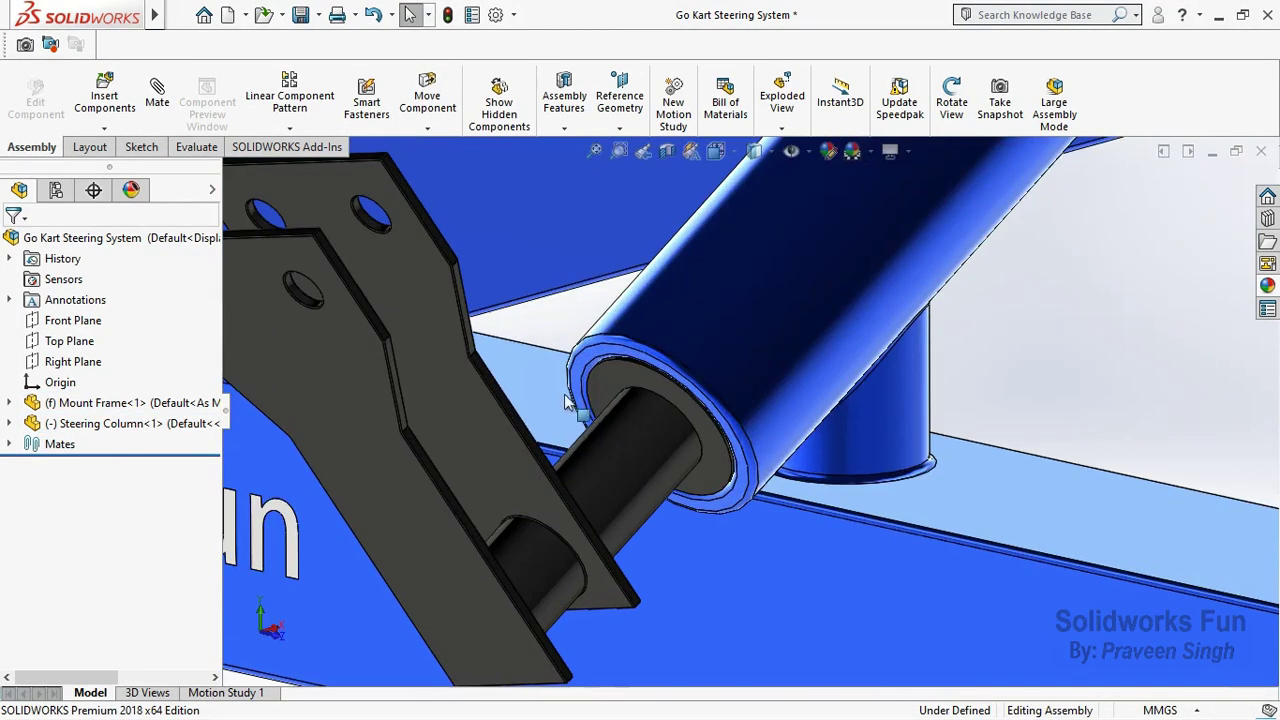
click(581, 374)
scroll(744, 403, up, 3)
click(957, 120)
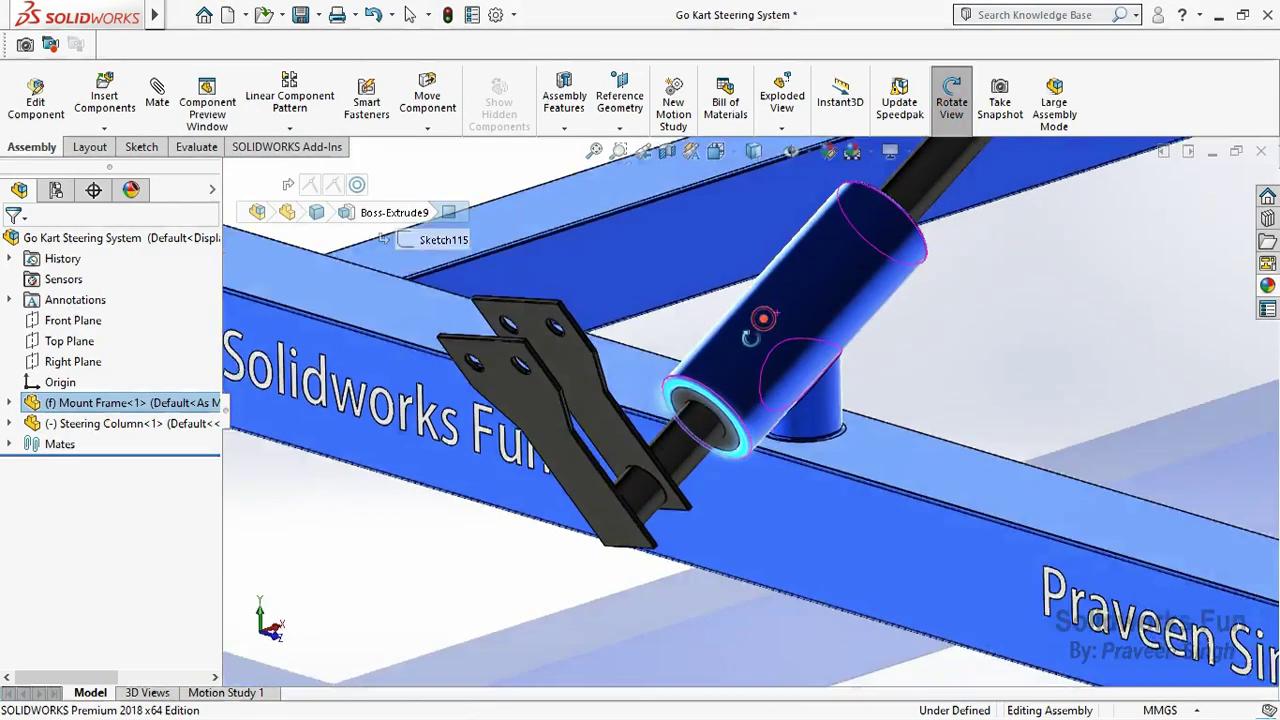
drag(765, 317, 603, 277)
right_click(603, 277)
click(660, 414)
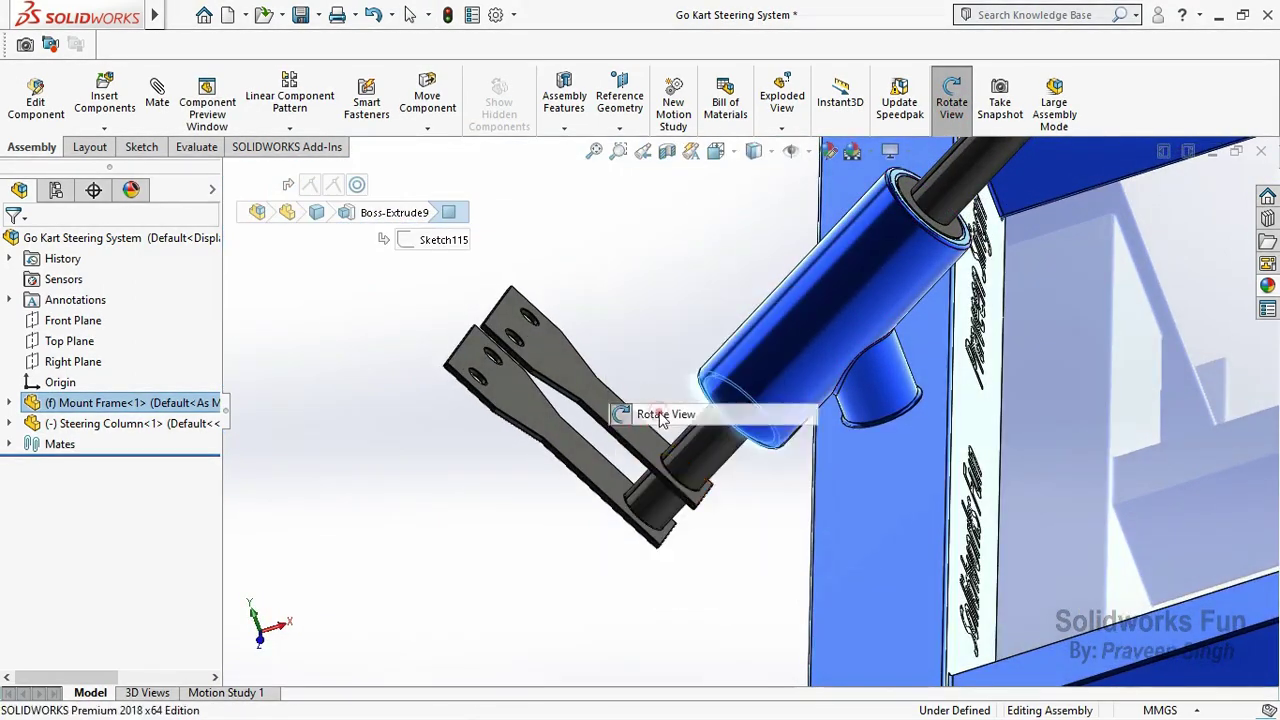
ctrl+click(600, 410)
drag(600, 410, 772, 340)
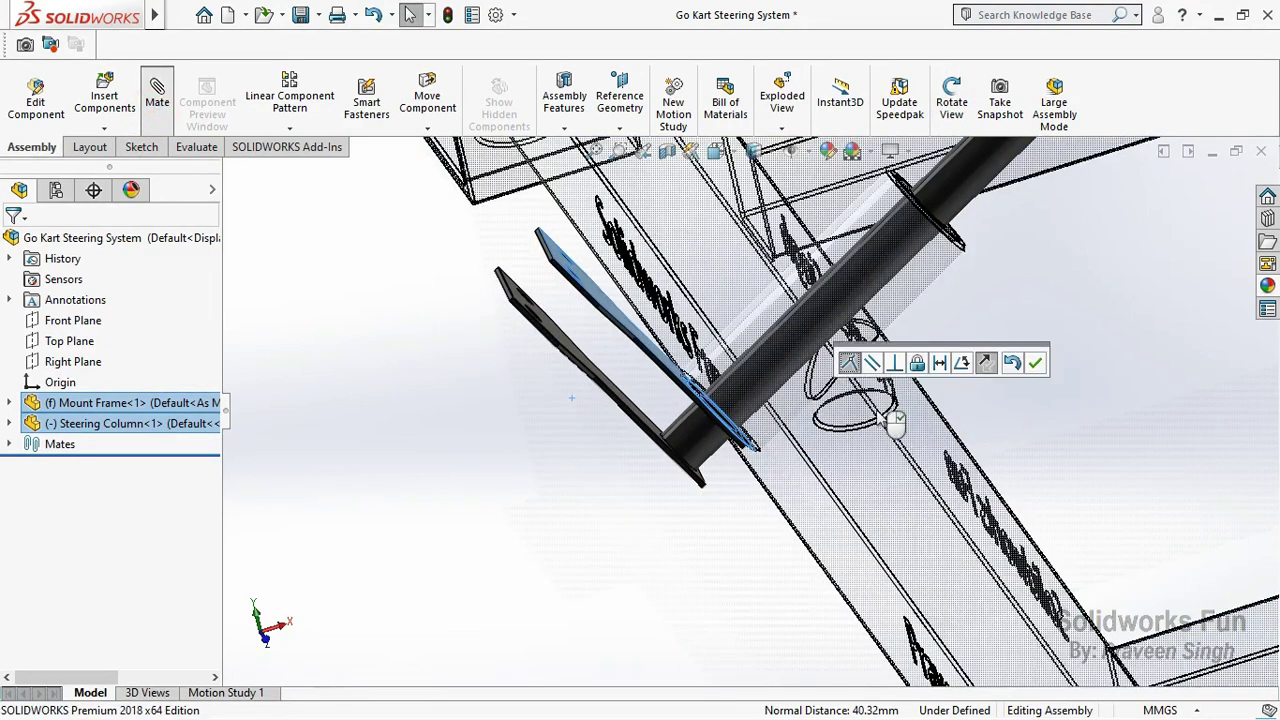
Step: Apply a 60 mm distance mate between the bearing tube and steering column faces
click(1038, 532)
text(60)
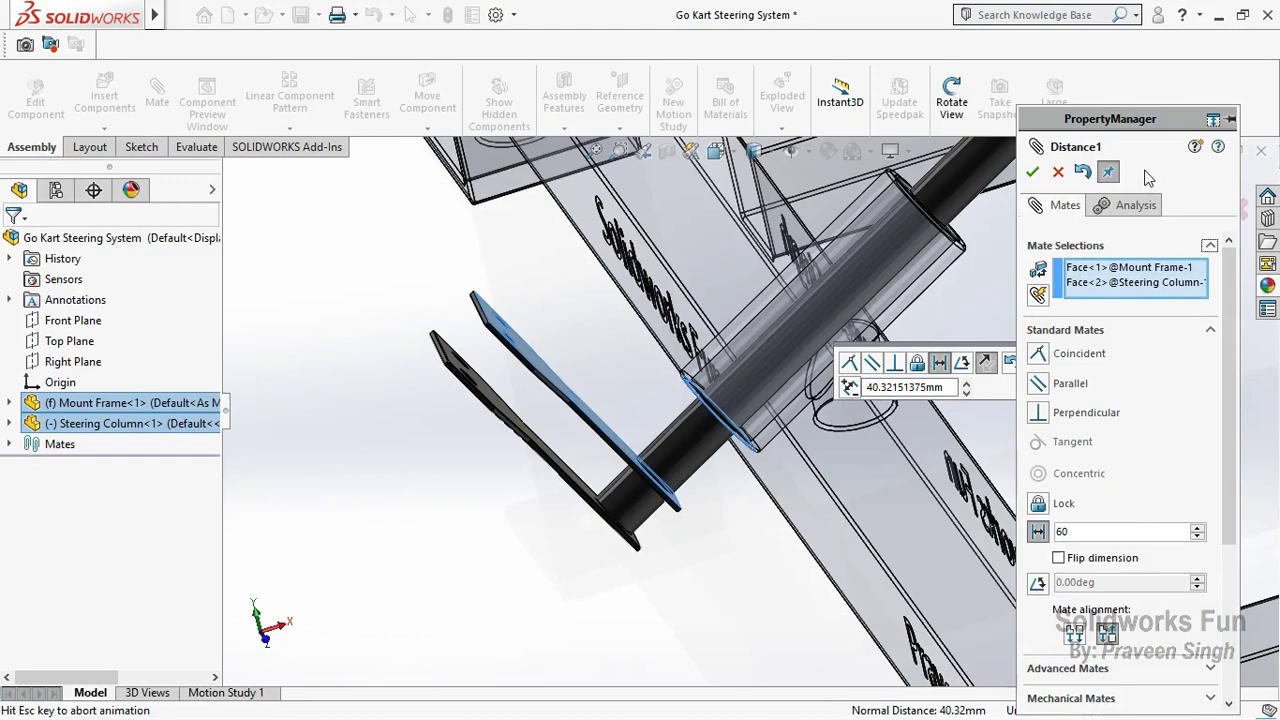
key(Return)
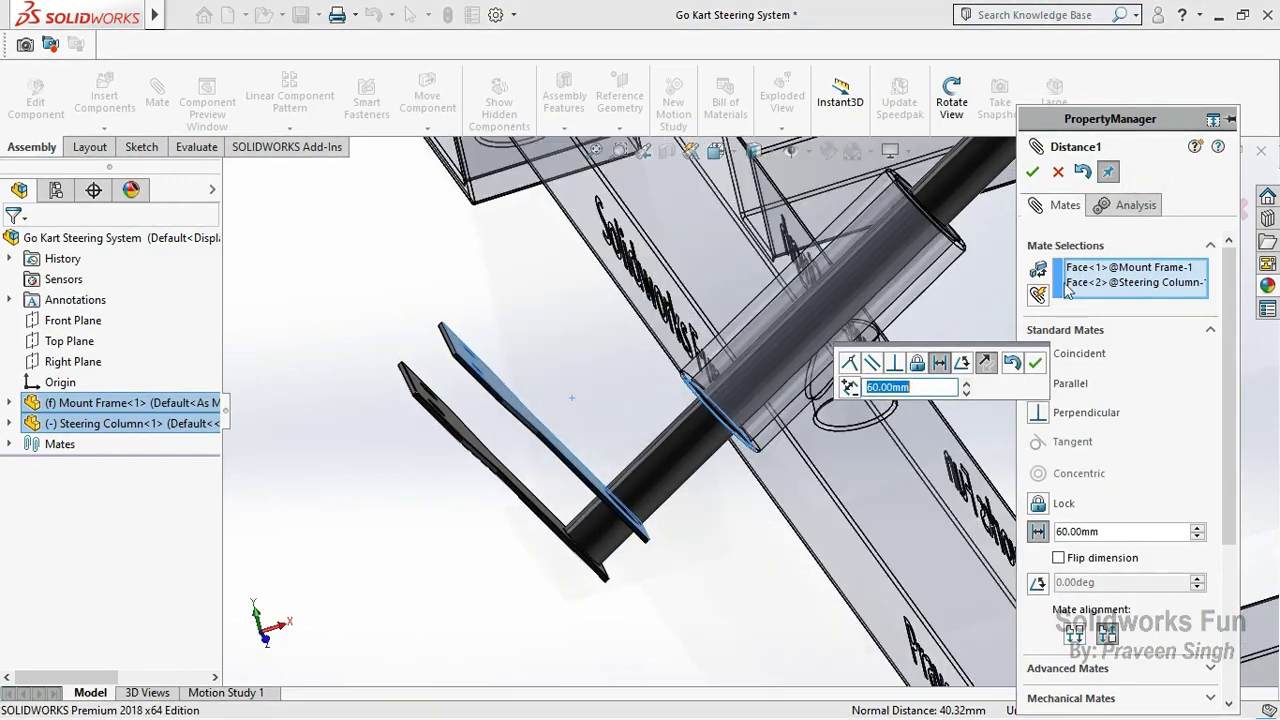
click(1035, 365)
key(Escape)
Step: Fit and orbit the assembly to an overview, then browse for another part to insert
key(f)
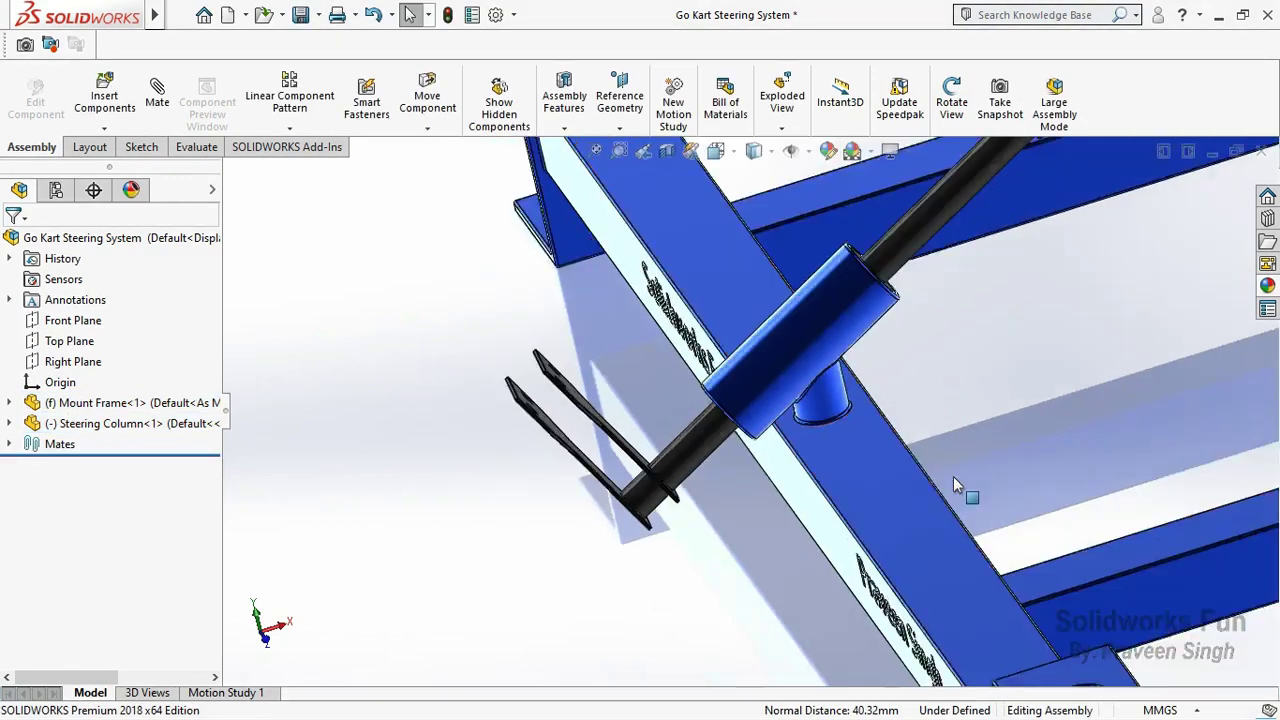
drag(760, 330, 670, 362)
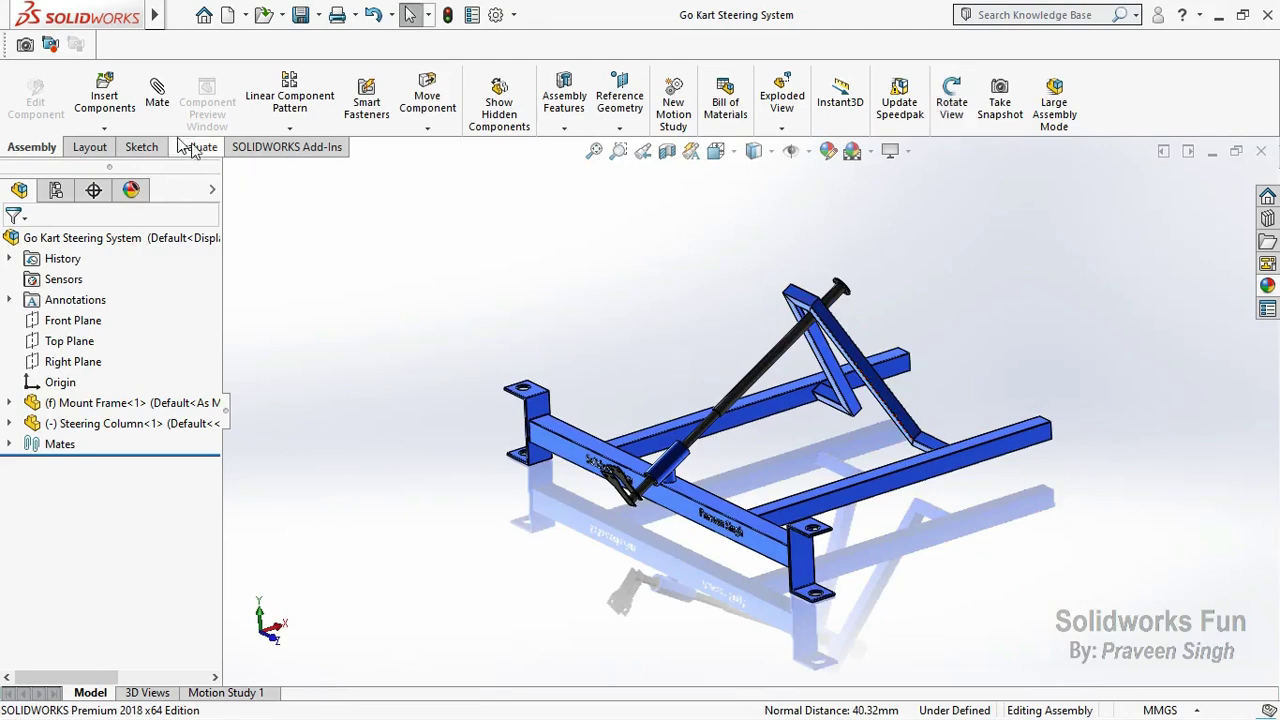
click(102, 131)
click(125, 149)
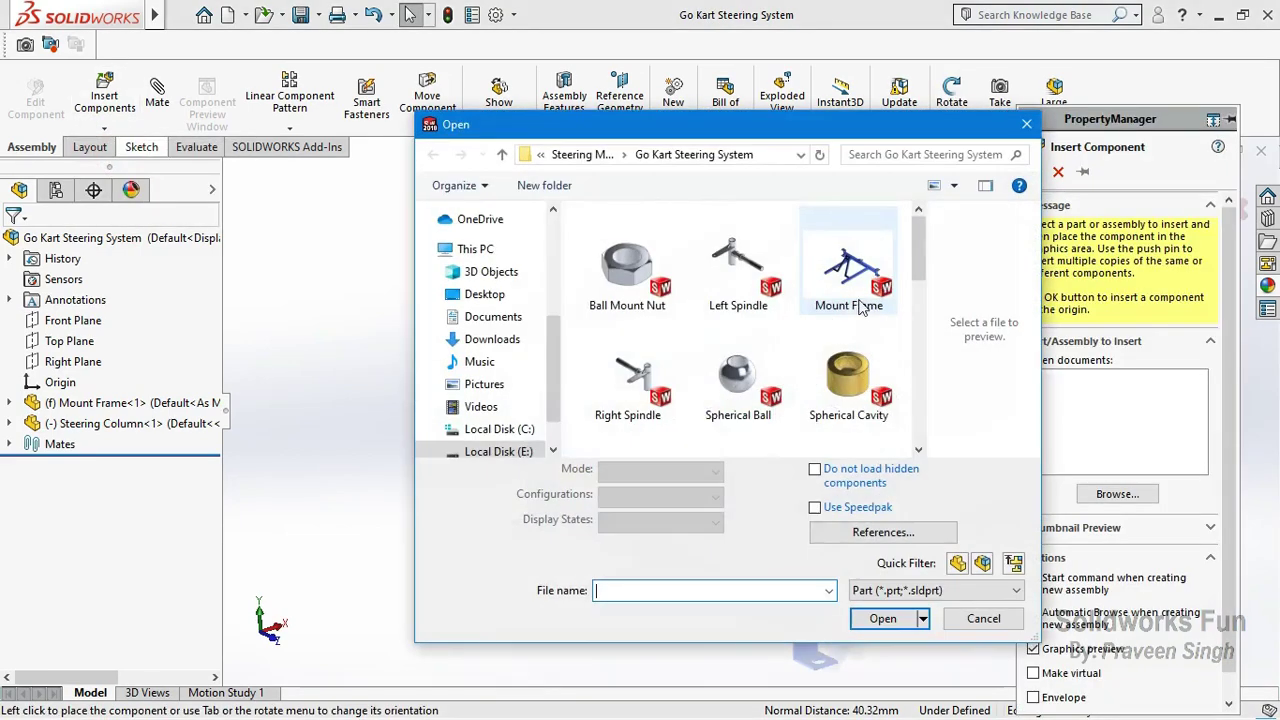
Step: Insert the Steering Wheel, place it above the frame and rotate it toward the column
scroll(853, 388, down, 3)
scroll(853, 388, down, 2)
double_click(745, 410)
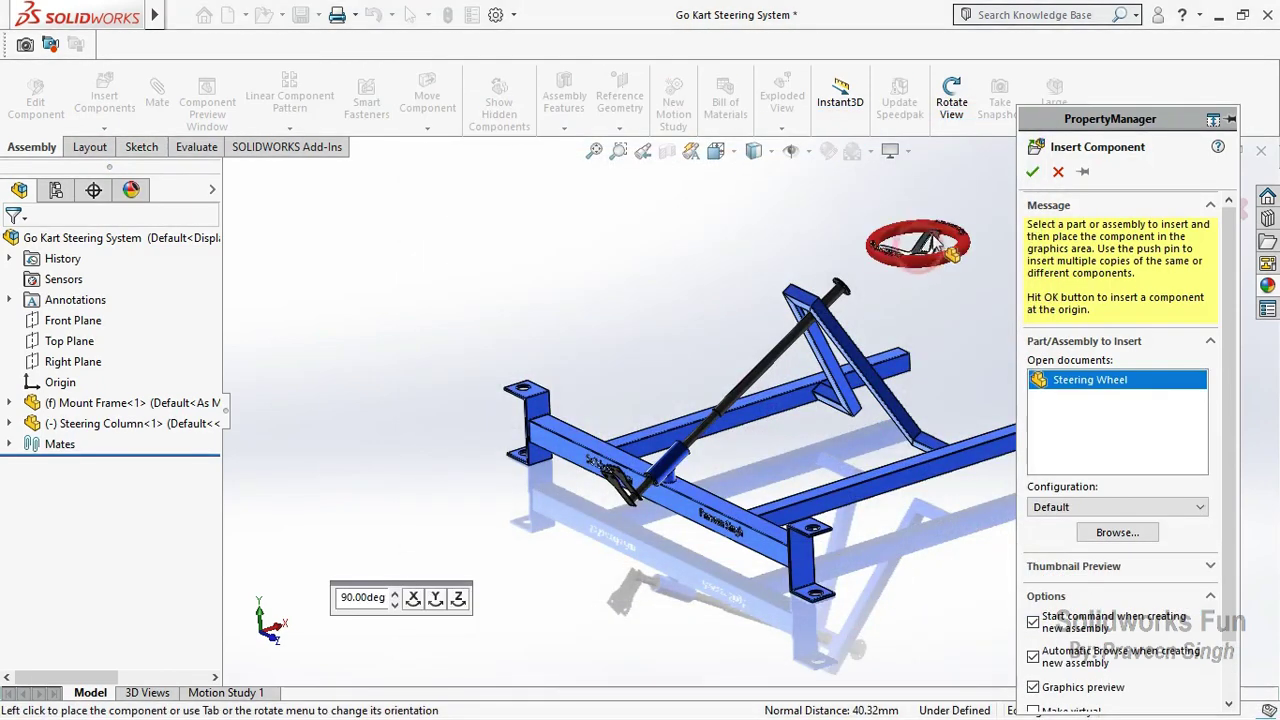
click(920, 253)
scroll(770, 396, down, 3)
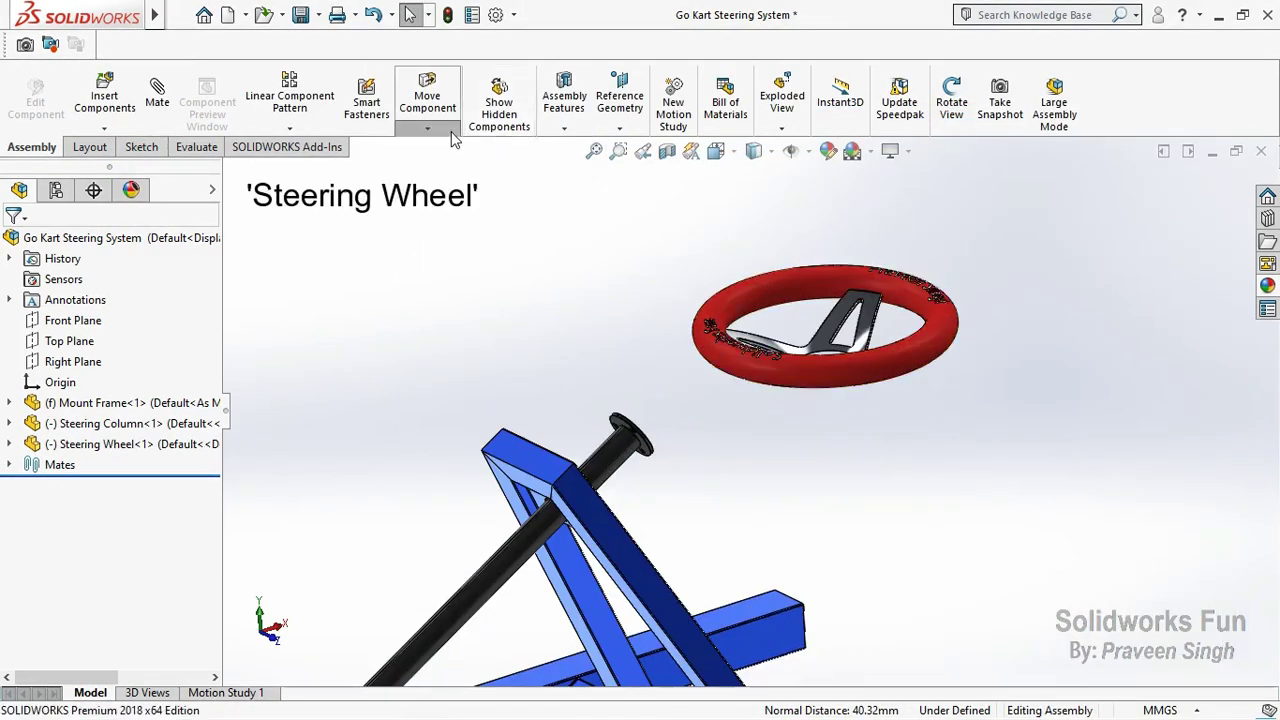
click(473, 174)
drag(830, 330, 893, 266)
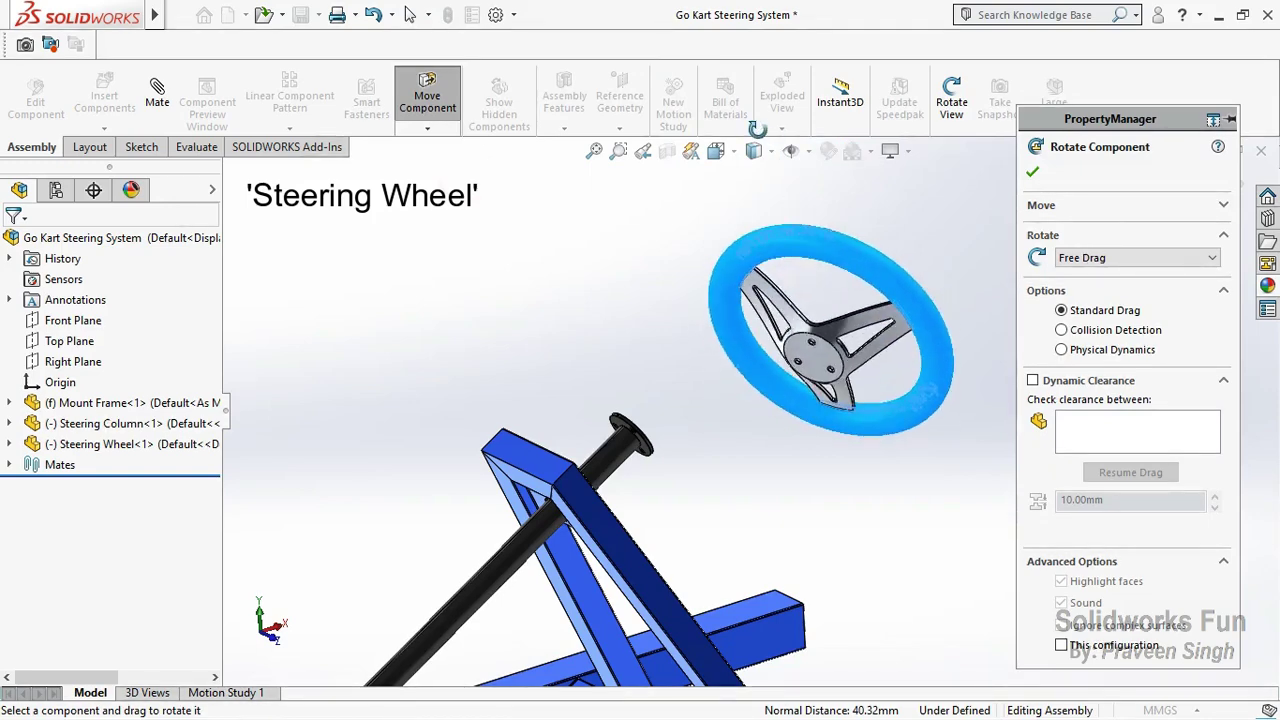
click(1033, 172)
Step: Make the wheel hub concentric with the steering column's top end
scroll(943, 251, down, 3)
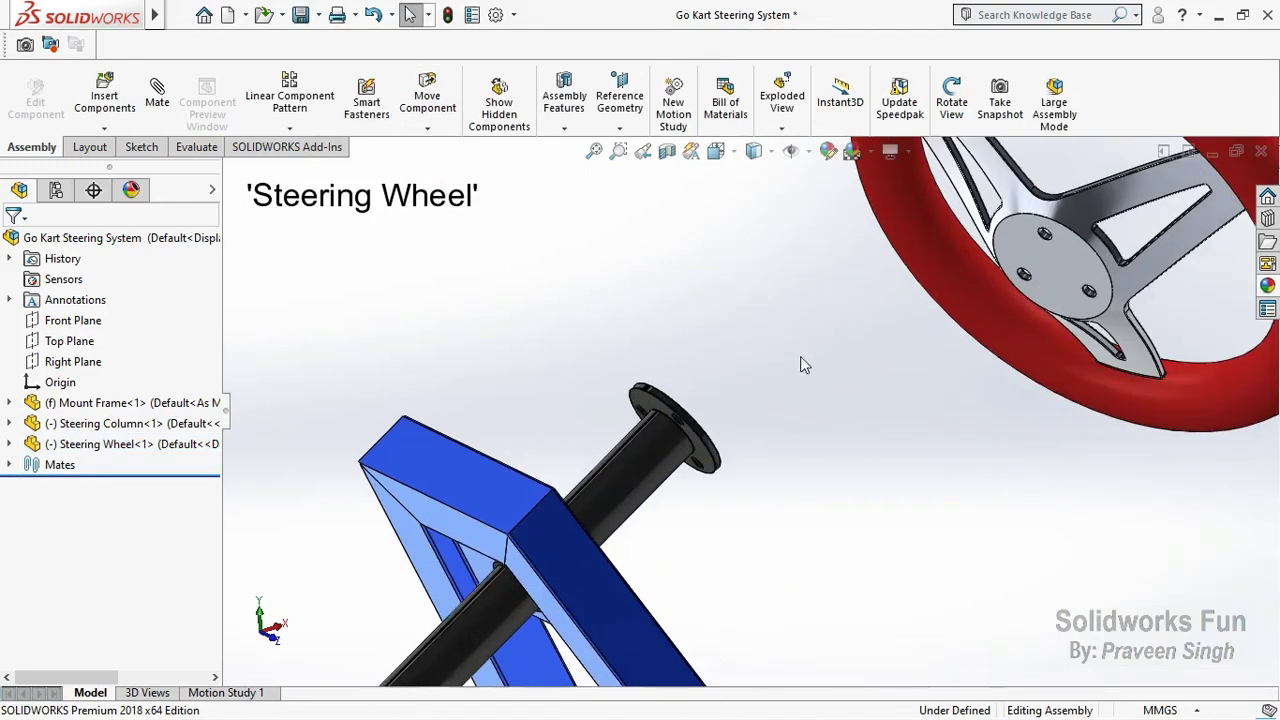
scroll(991, 276, down, 2)
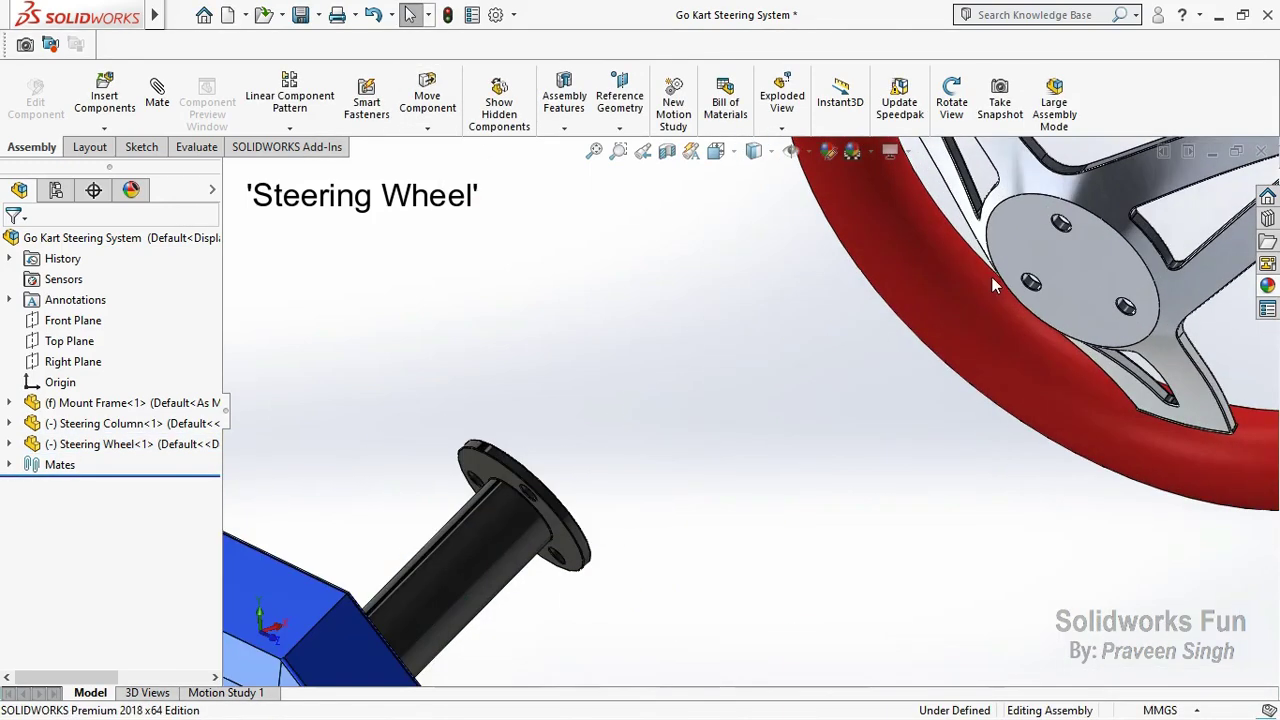
click(1006, 201)
scroll(730, 400, up, 3)
ctrl+click(652, 480)
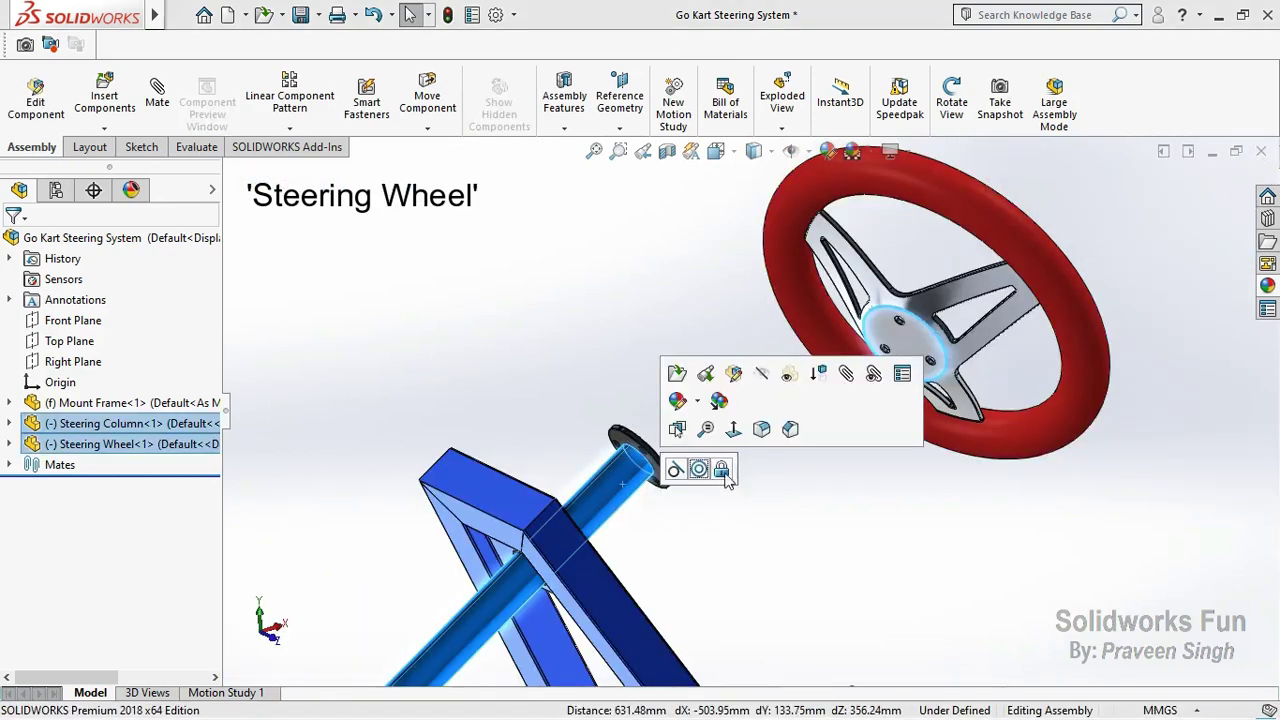
click(699, 469)
scroll(713, 427, down, 3)
scroll(713, 427, down, 2)
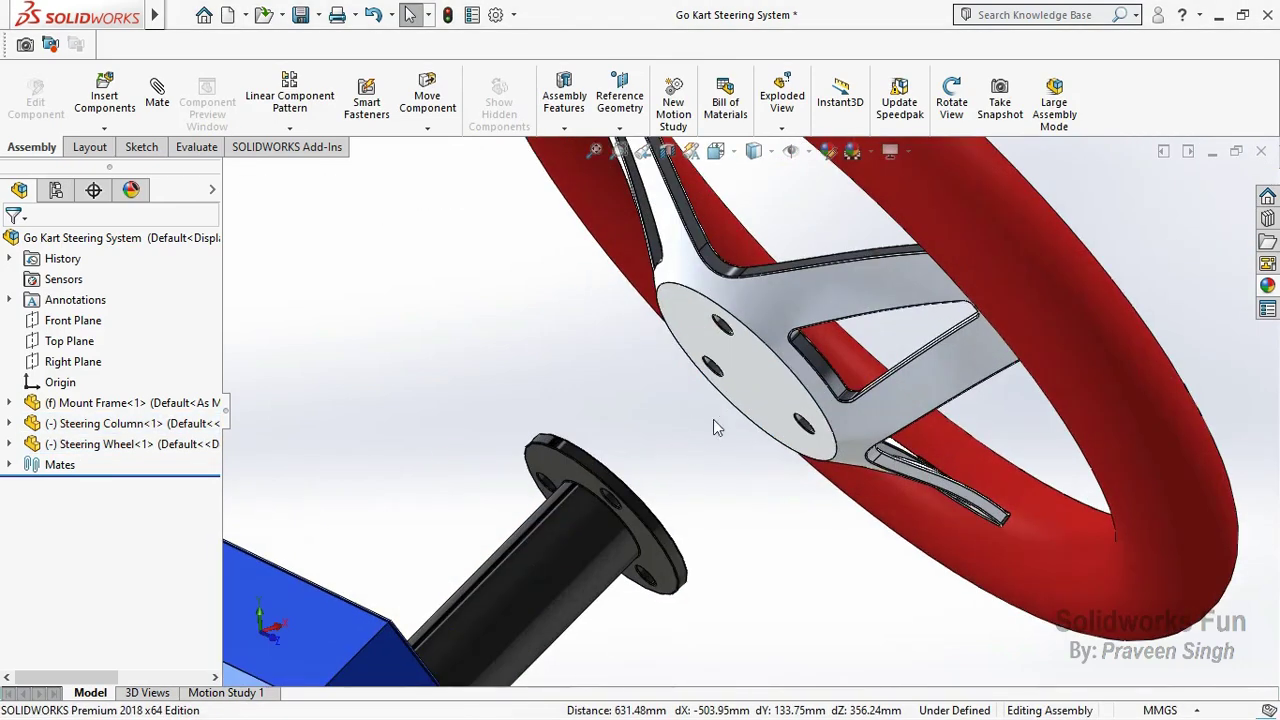
scroll(713, 427, up, 3)
click(952, 100)
mouse_move(626, 453)
mouse_down()
mouse_move(538, 588)
mouse_move(704, 366)
mouse_move(557, 503)
mouse_move(617, 463)
mouse_move(686, 458)
mouse_move(473, 289)
mouse_up()
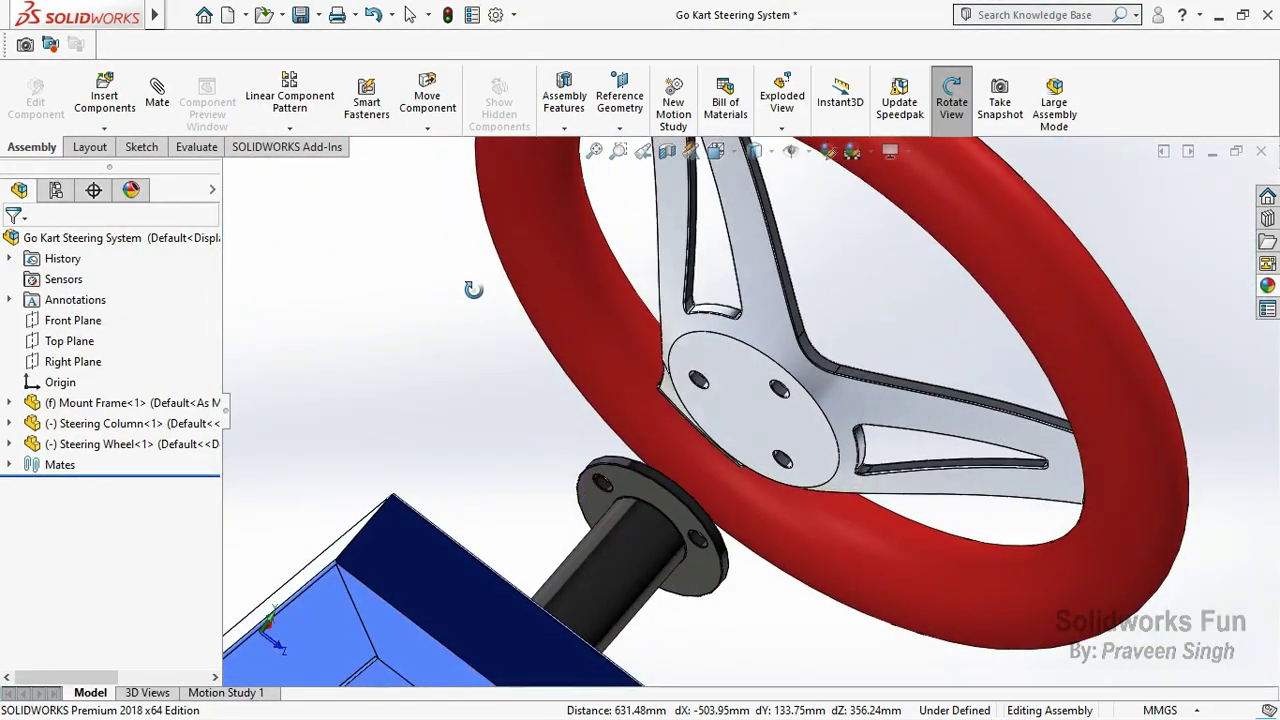
Step: Make two pairs of wheel hub and column flange bolt holes concentric
right_click(473, 289)
click(490, 406)
scroll(767, 421, down, 3)
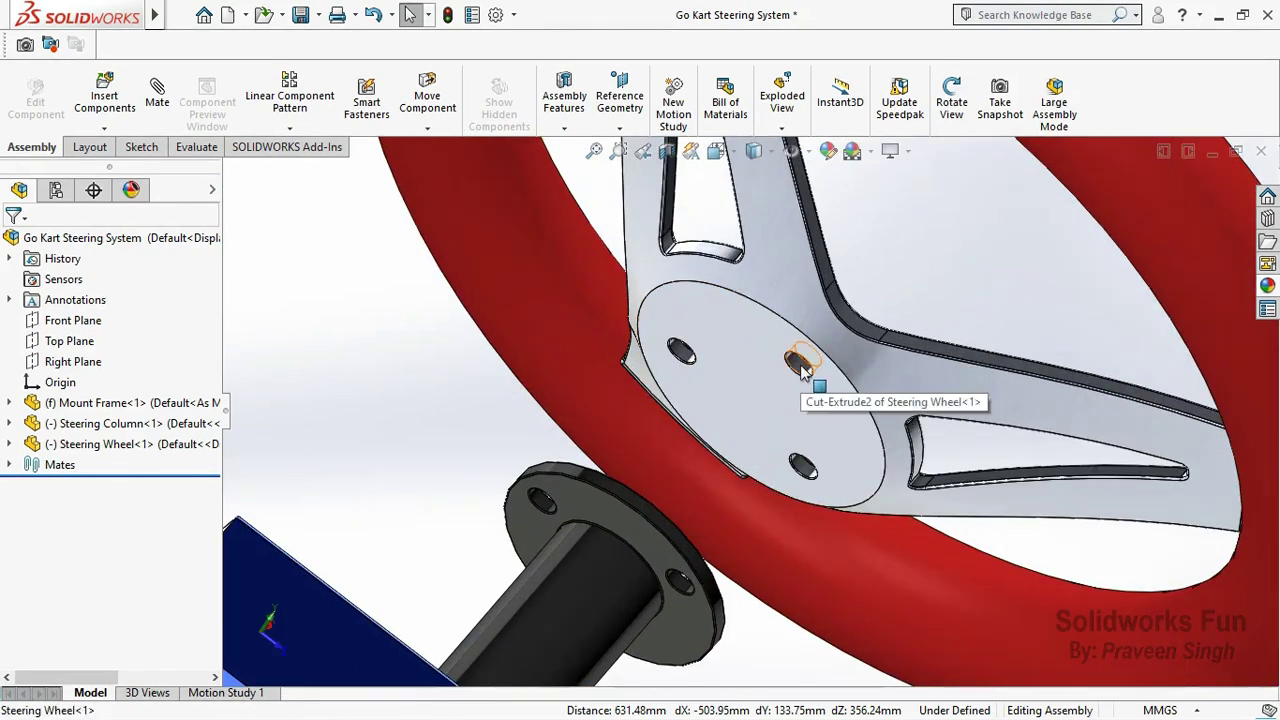
click(800, 365)
ctrl+click(681, 580)
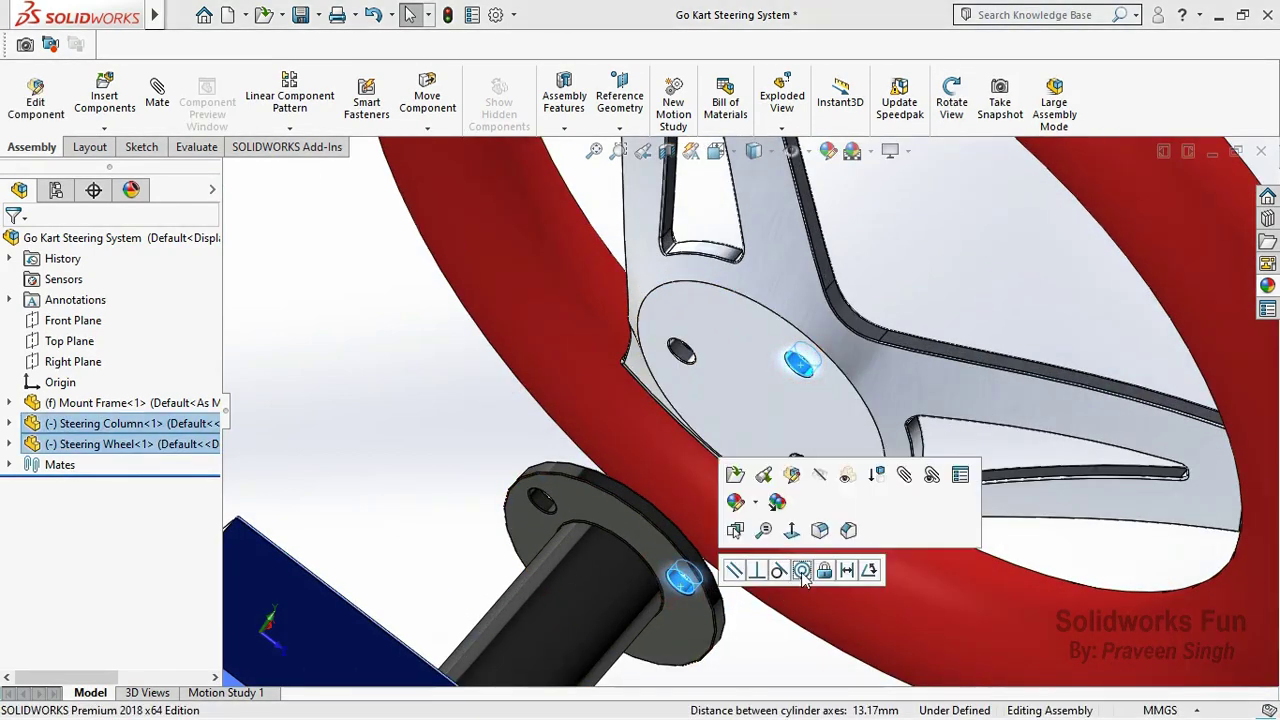
click(770, 570)
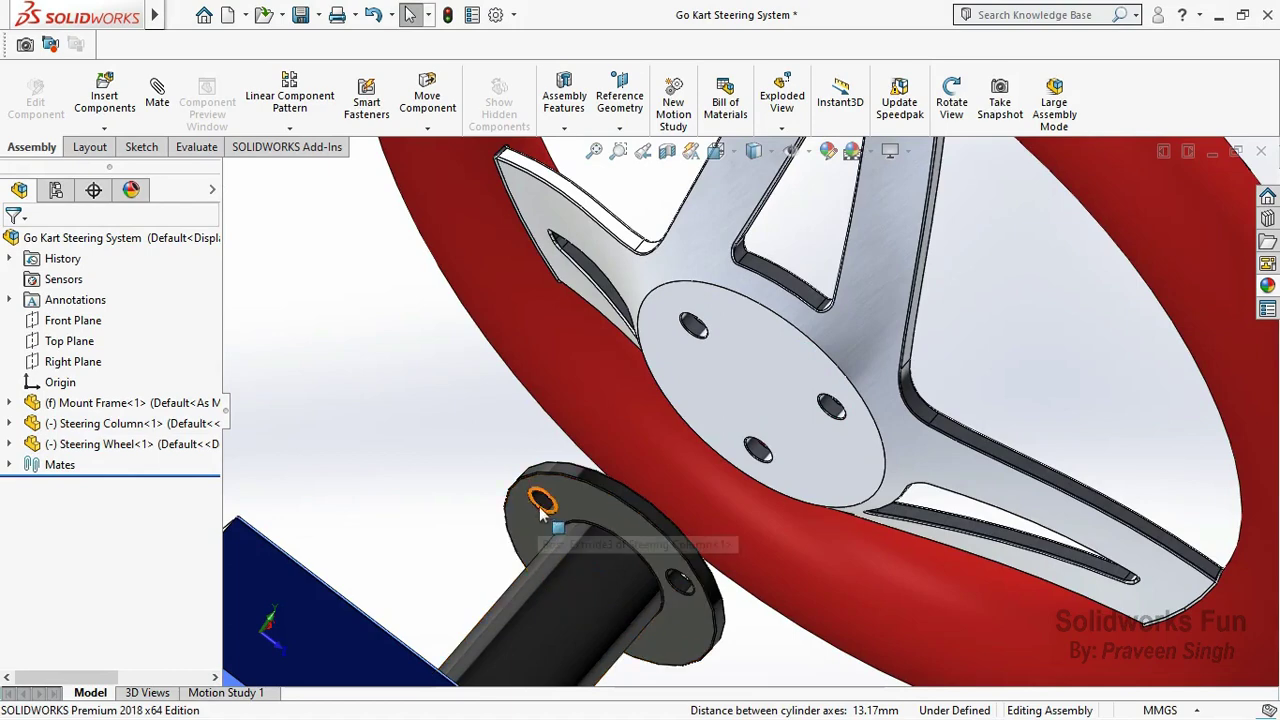
click(547, 512)
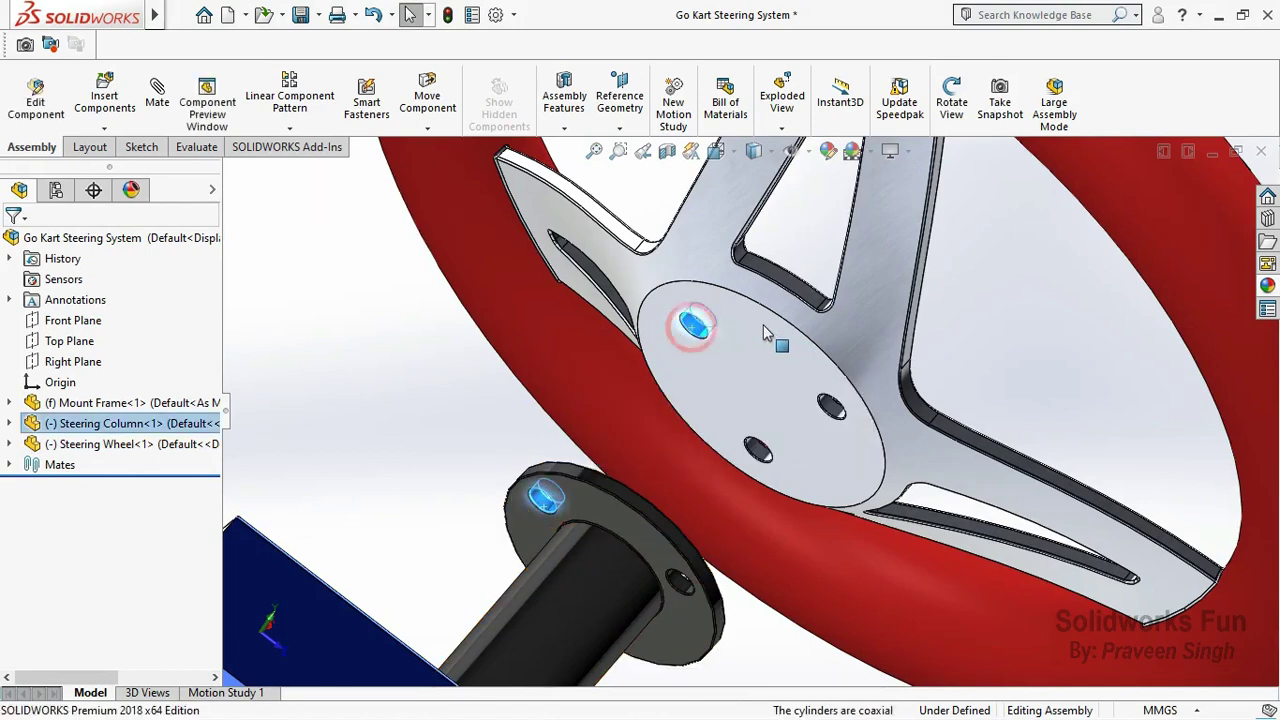
ctrl+click(690, 320)
click(813, 312)
Step: Mate the wheel hub's mounting face coincident with the column flange's top face
click(795, 372)
scroll(762, 387, up, 3)
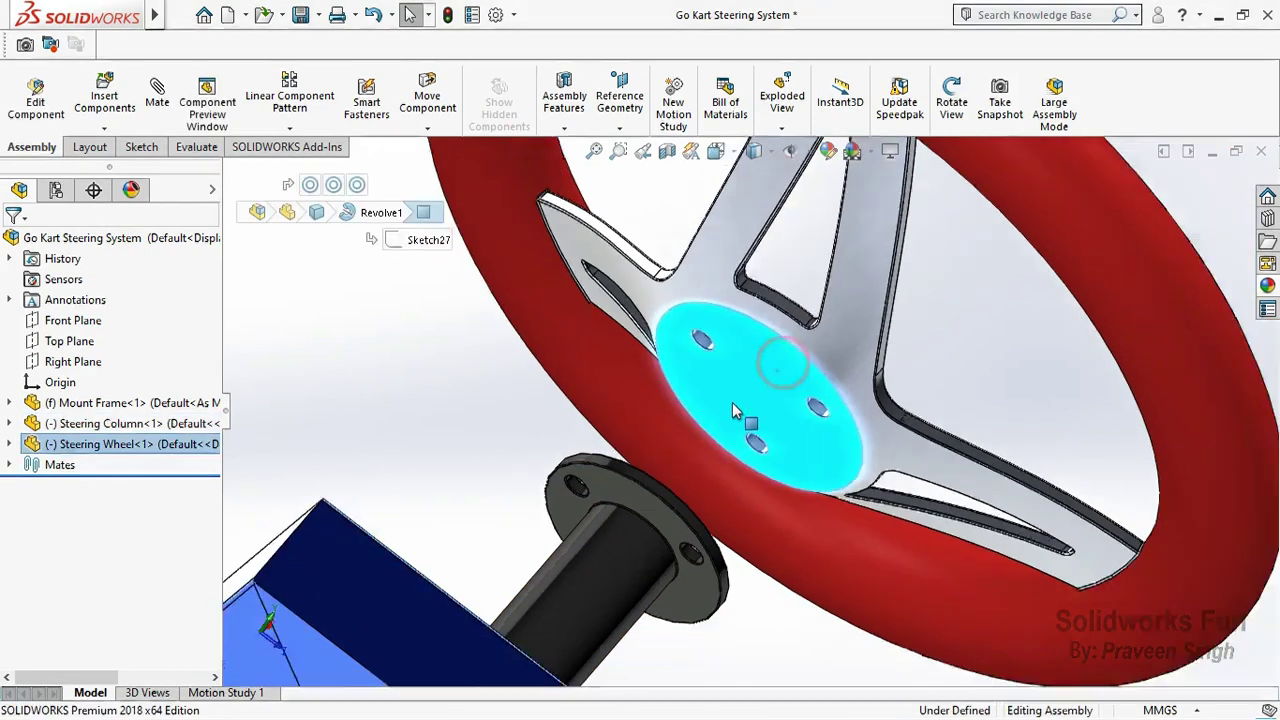
click(951, 105)
drag(620, 400, 420, 342)
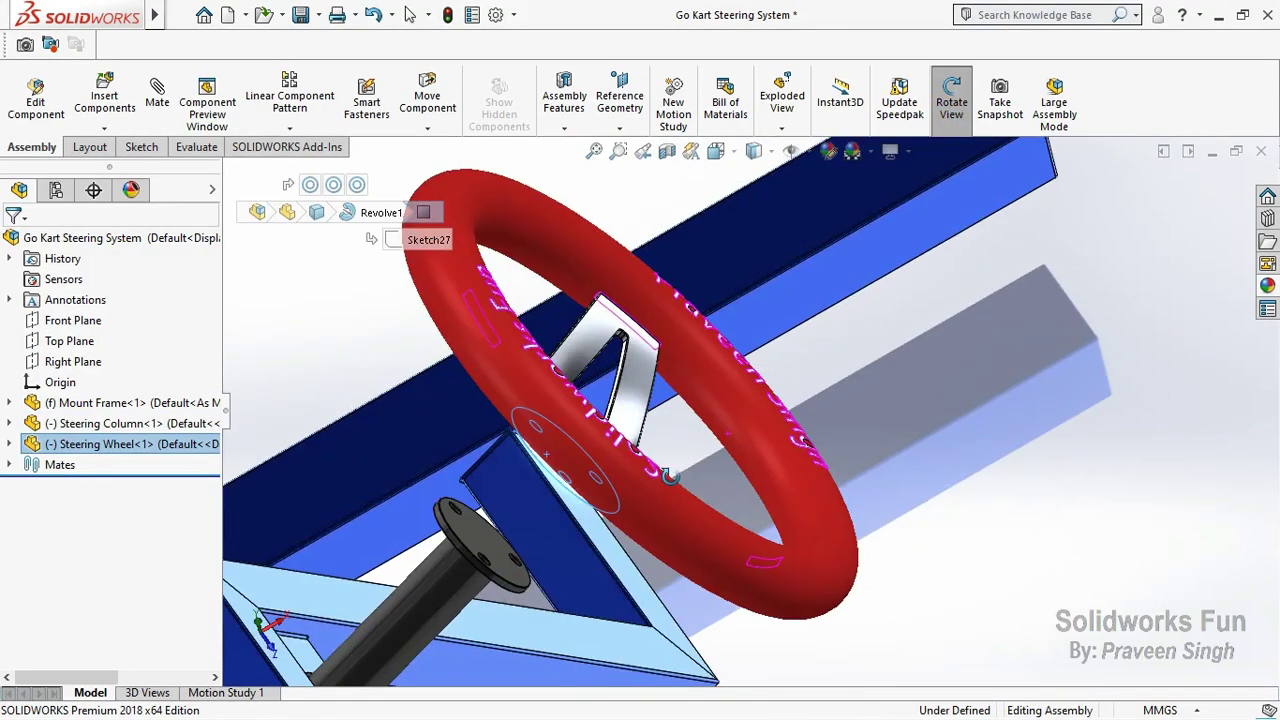
right_click(418, 342)
click(473, 468)
ctrl+click(476, 518)
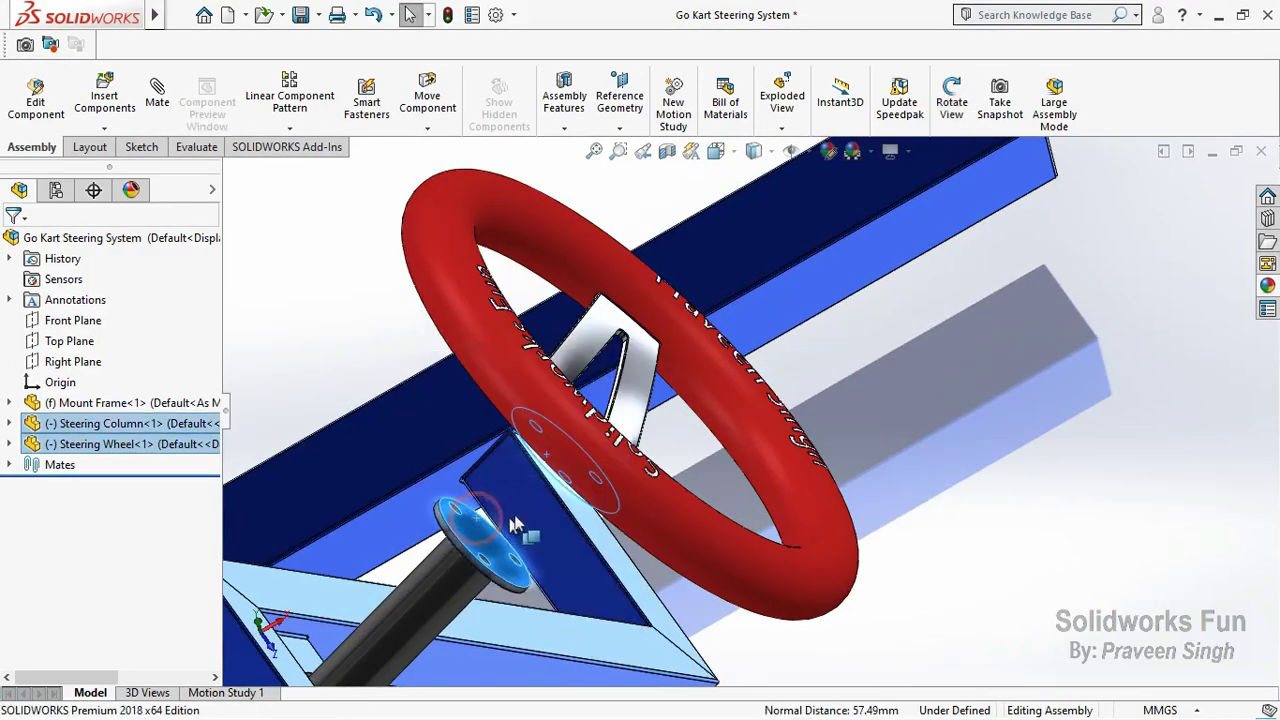
click(530, 505)
scroll(497, 520, up, 3)
Step: Orbit until the wheel faces the viewer and spin it about the column to check the fit
scroll(705, 437, up, 4)
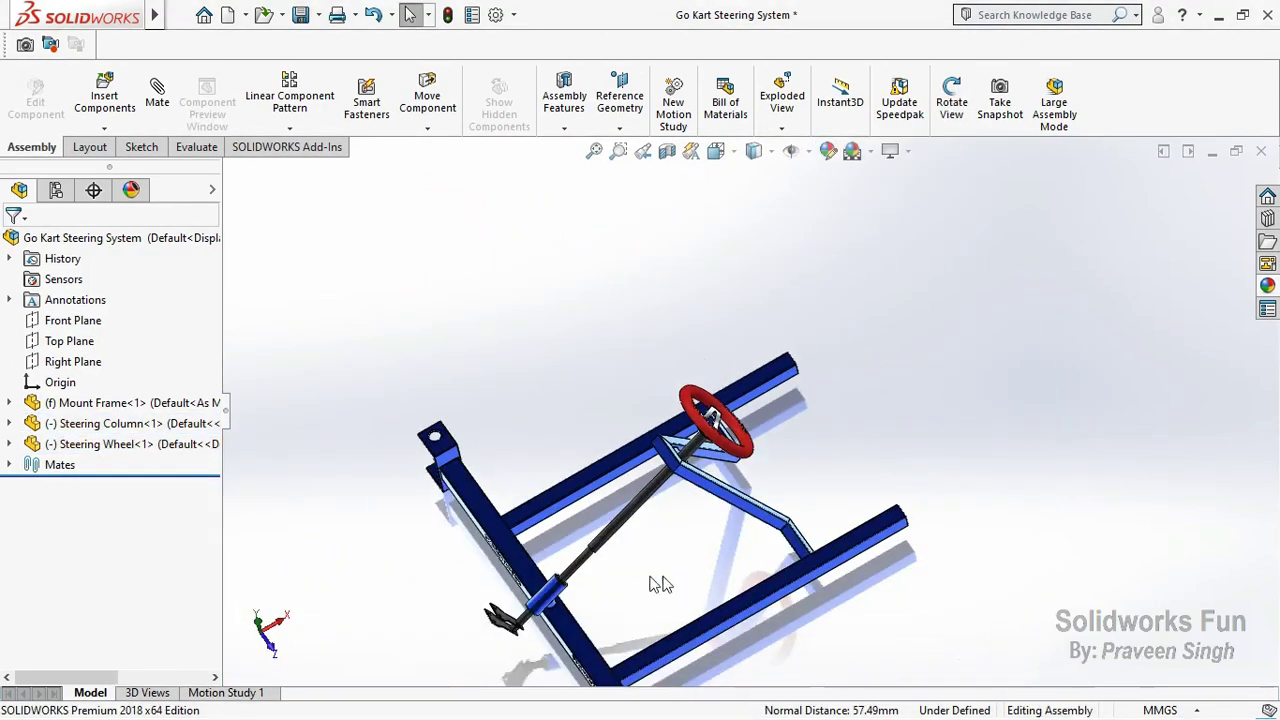
click(951, 105)
drag(677, 357, 532, 301)
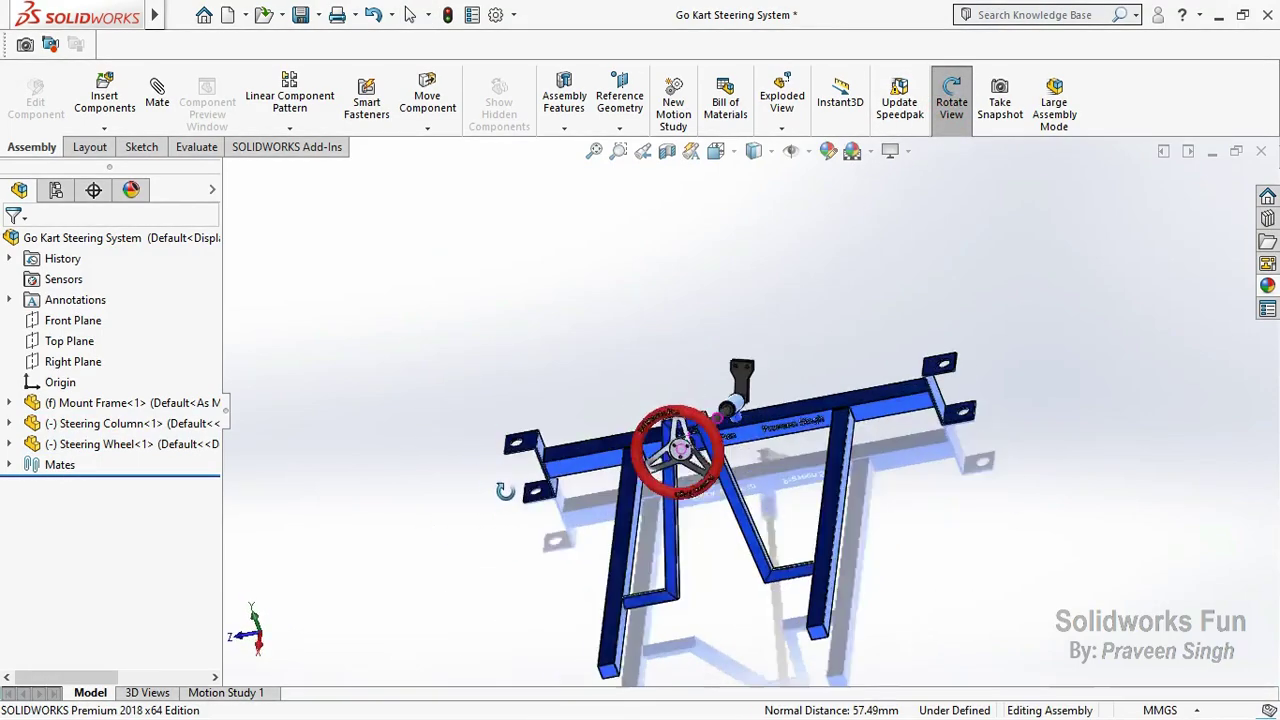
scroll(532, 301, down, 3)
right_click(497, 302)
click(571, 409)
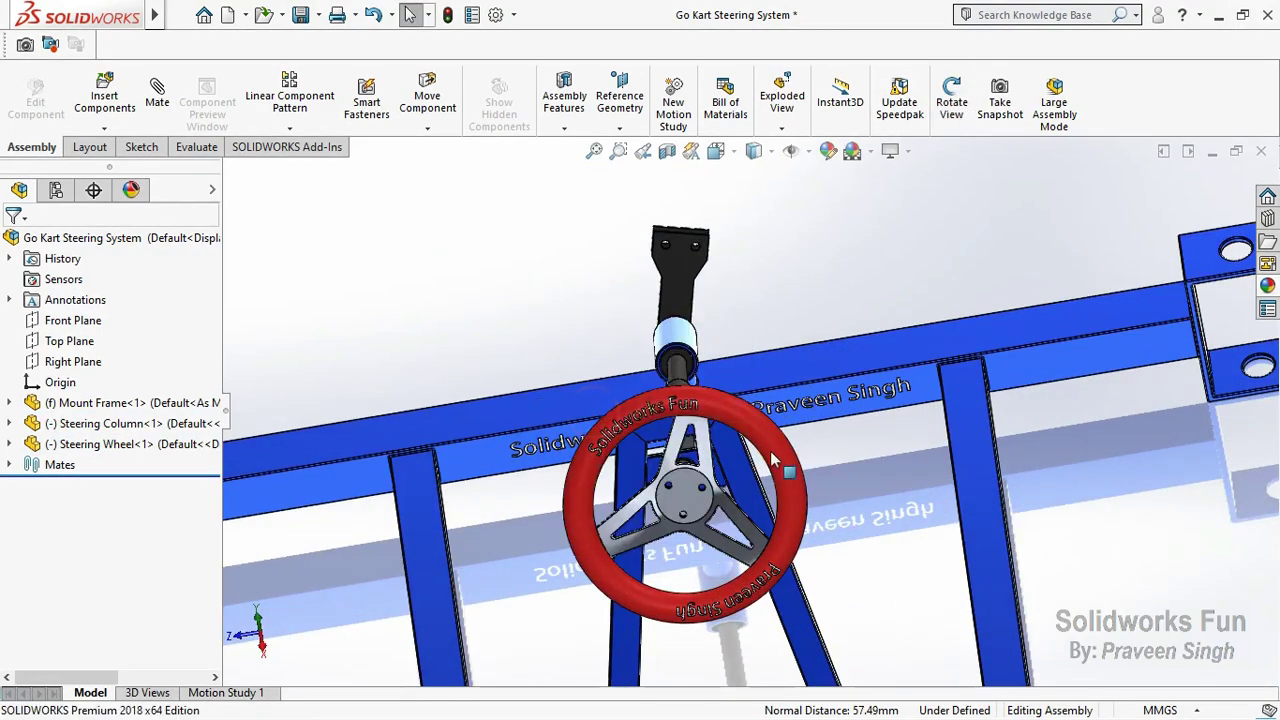
click(785, 476)
mouse_move(785, 476)
mouse_down()
mouse_move(792, 488)
mouse_move(757, 459)
mouse_up()
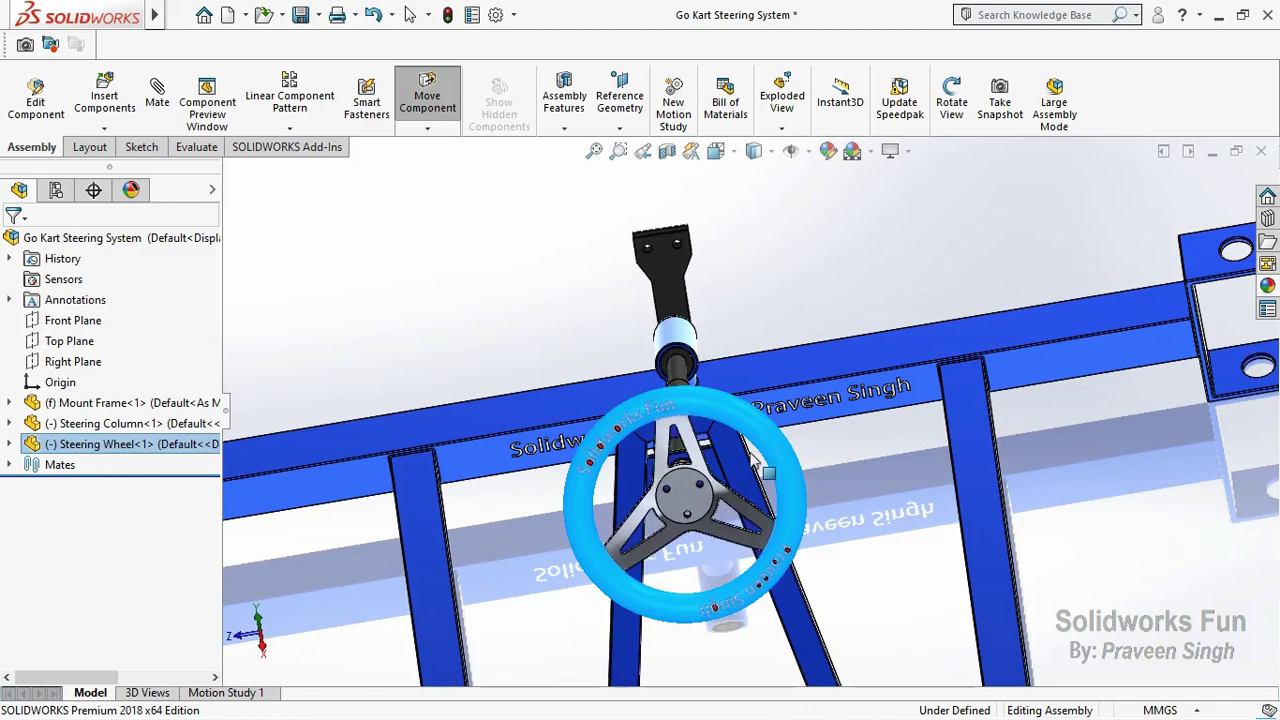
key(Escape)
key(Escape)
Step: Orbit and zoom to view the steering wheel hub and column from the side
scroll(774, 456, down, 2)
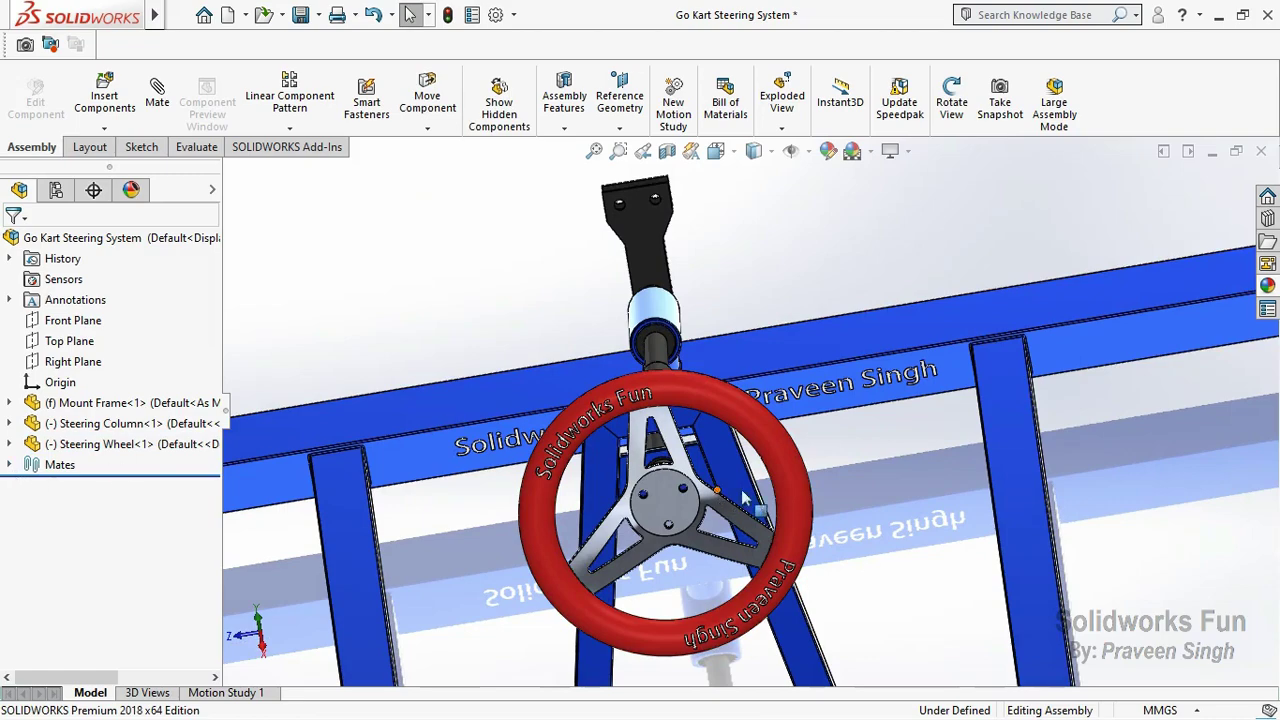
scroll(745, 497, up, 3)
drag(789, 460, 871, 351)
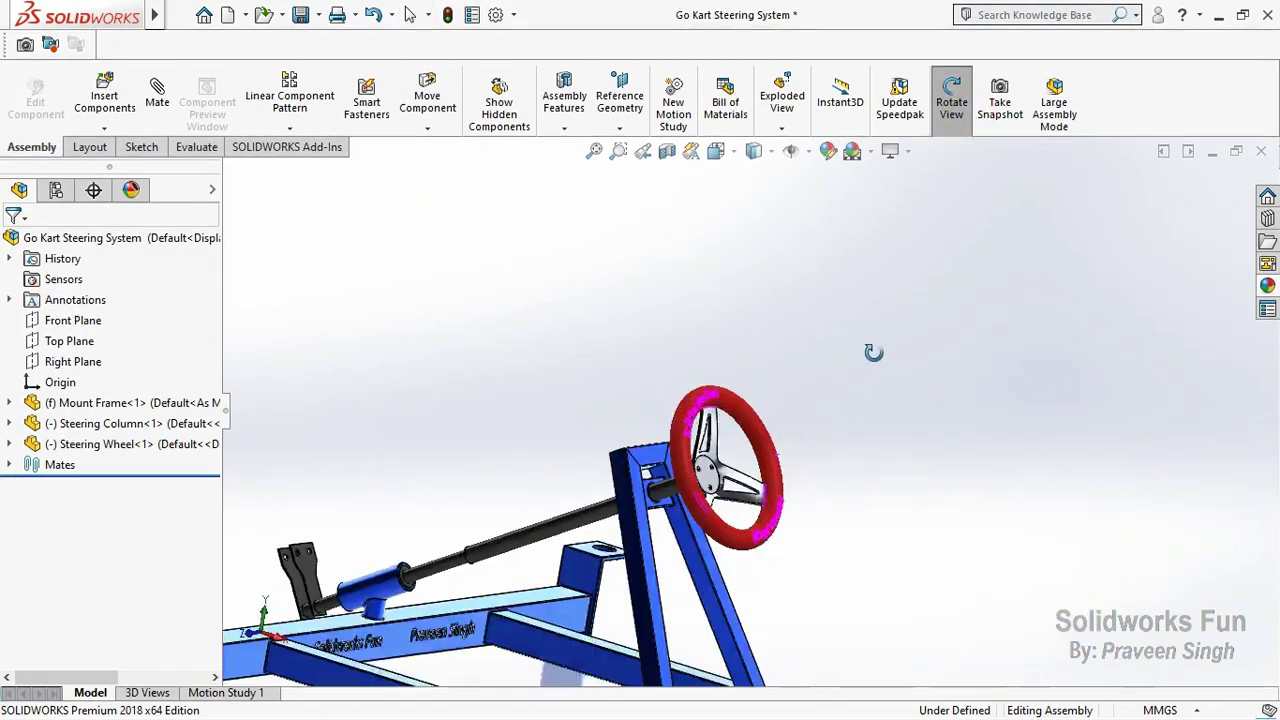
scroll(880, 380, down, 2)
scroll(895, 398, down, 2)
scroll(895, 398, down, 3)
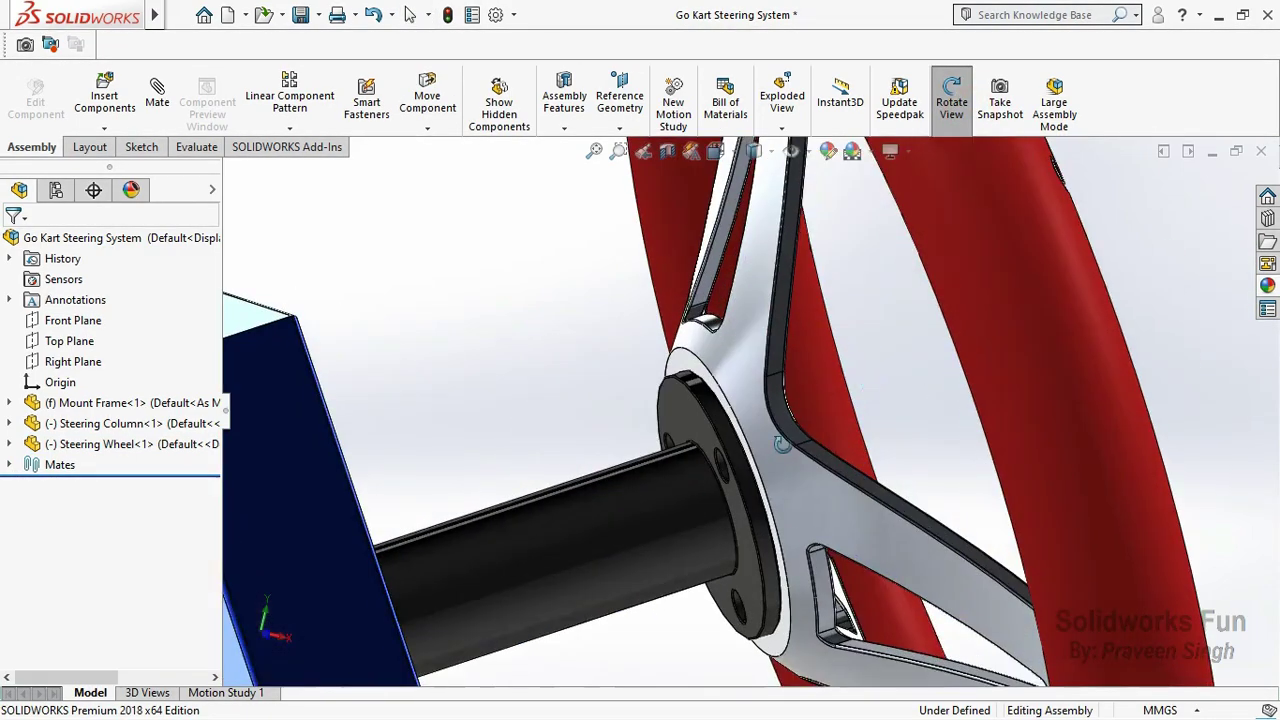
scroll(895, 398, down, 2)
Step: Insert the Steering Wheel Bolt, Nut and Washer together and drop them beside the wheel
click(103, 129)
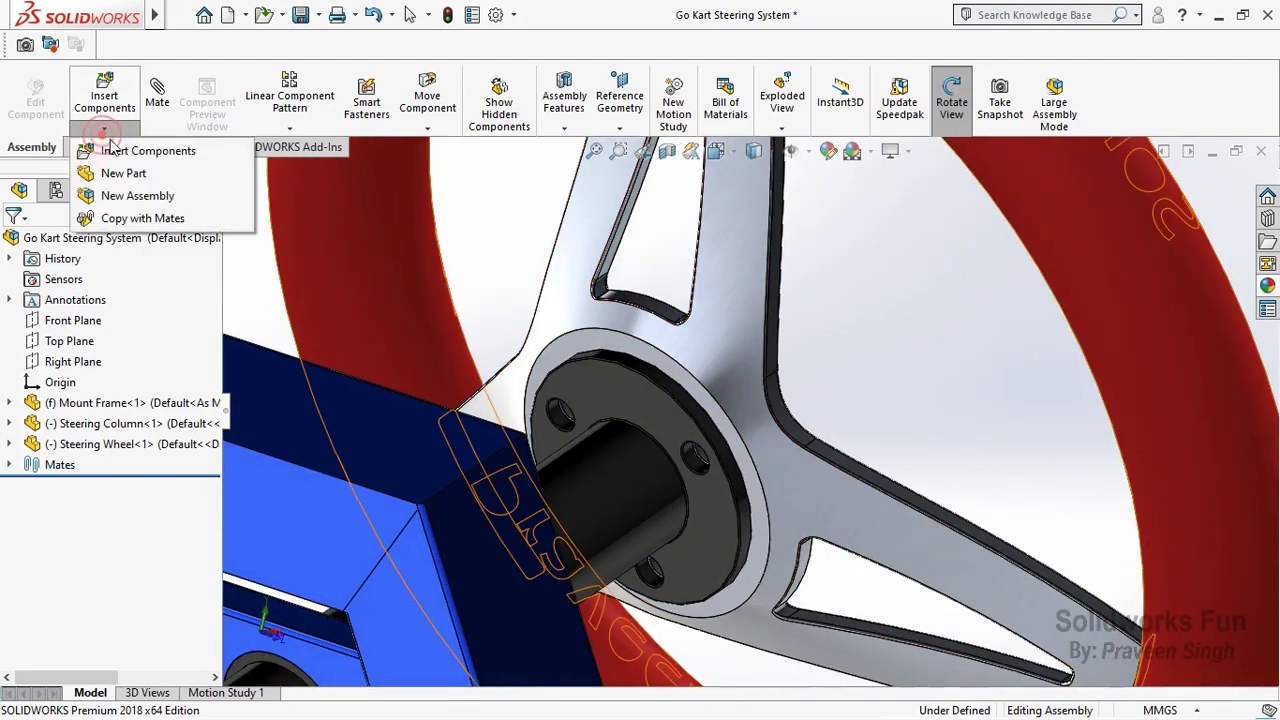
click(123, 146)
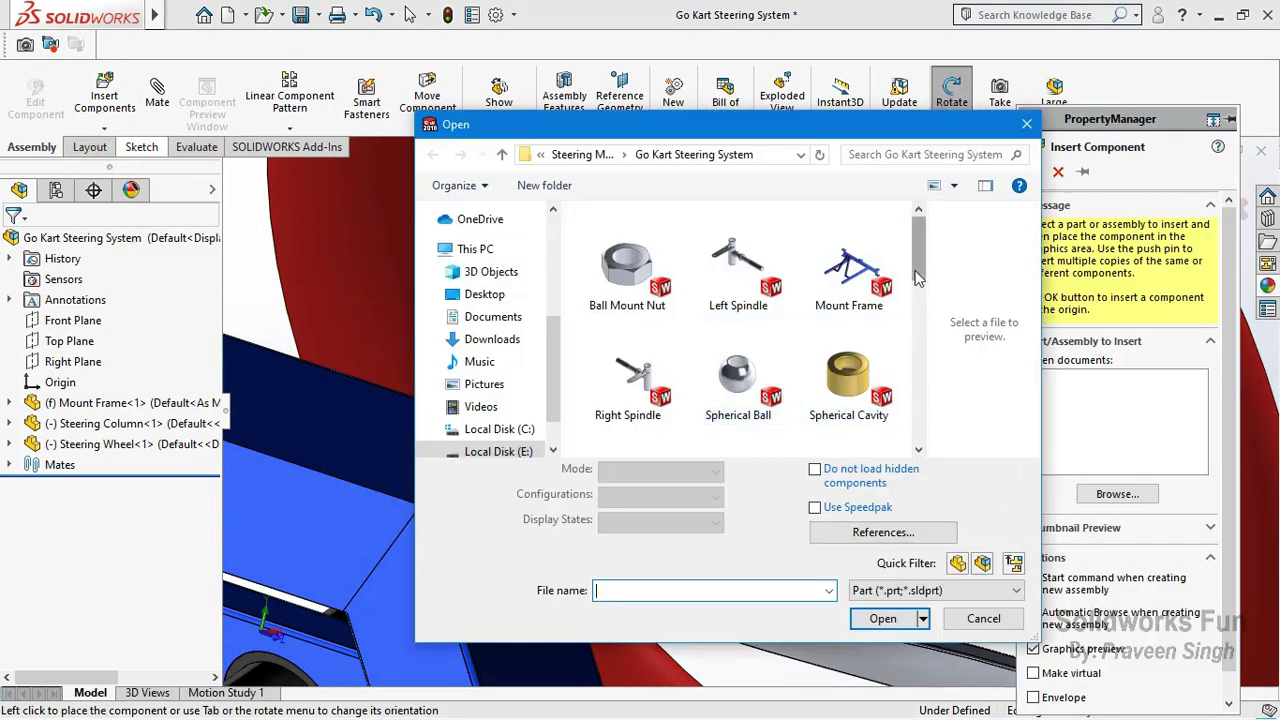
mouse_move(917, 278)
mouse_down()
mouse_move(928, 325)
mouse_move(916, 374)
mouse_up()
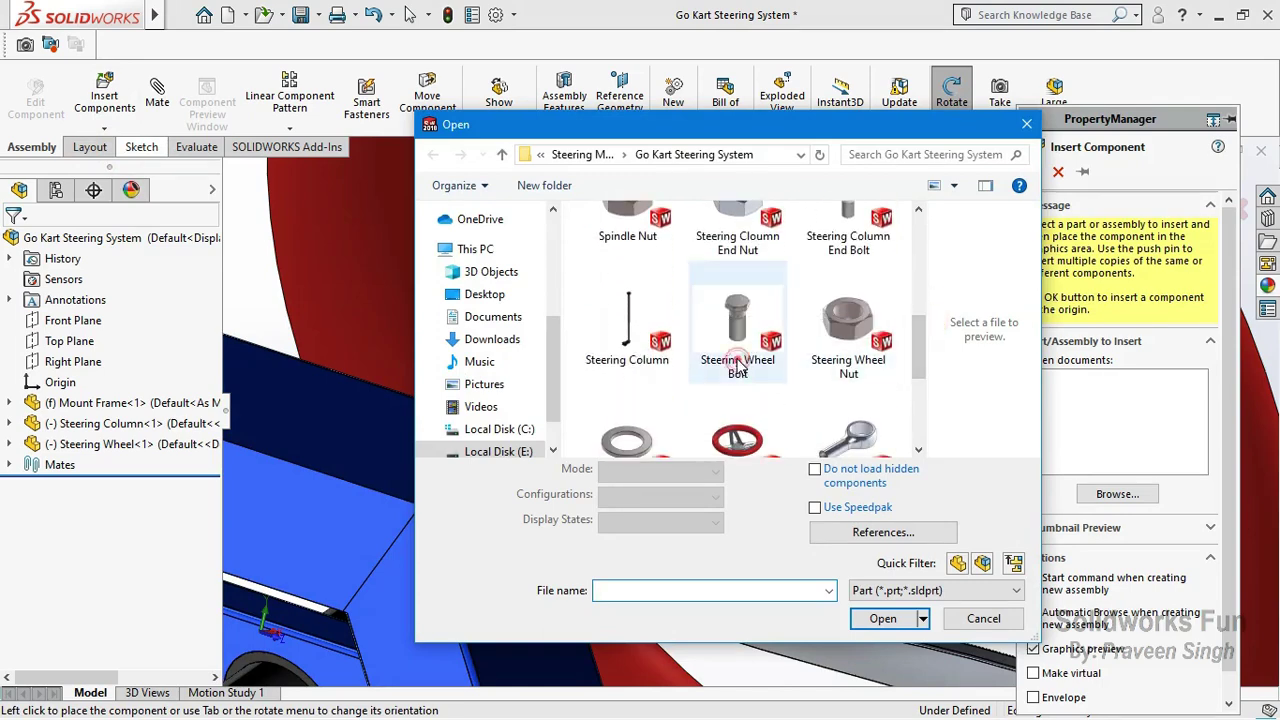
click(738, 365)
ctrl+click(848, 330)
scroll(848, 330, down, 1)
ctrl+double_click(627, 395)
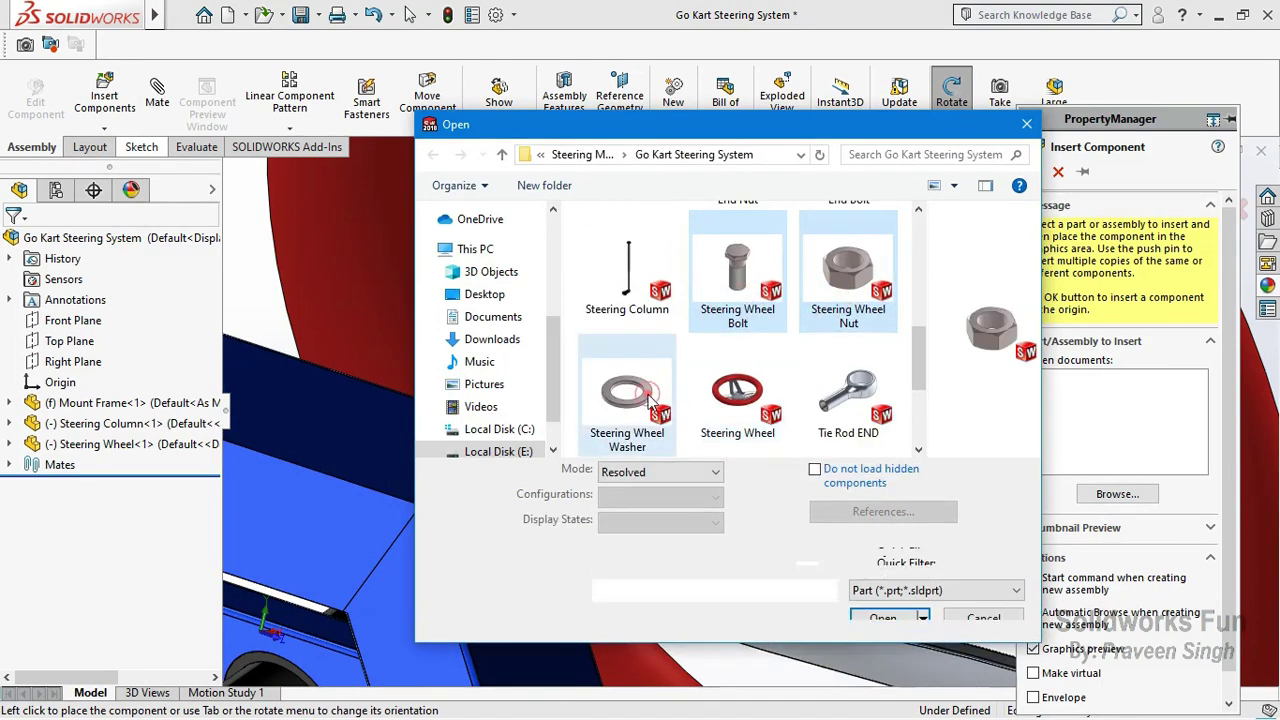
click(882, 617)
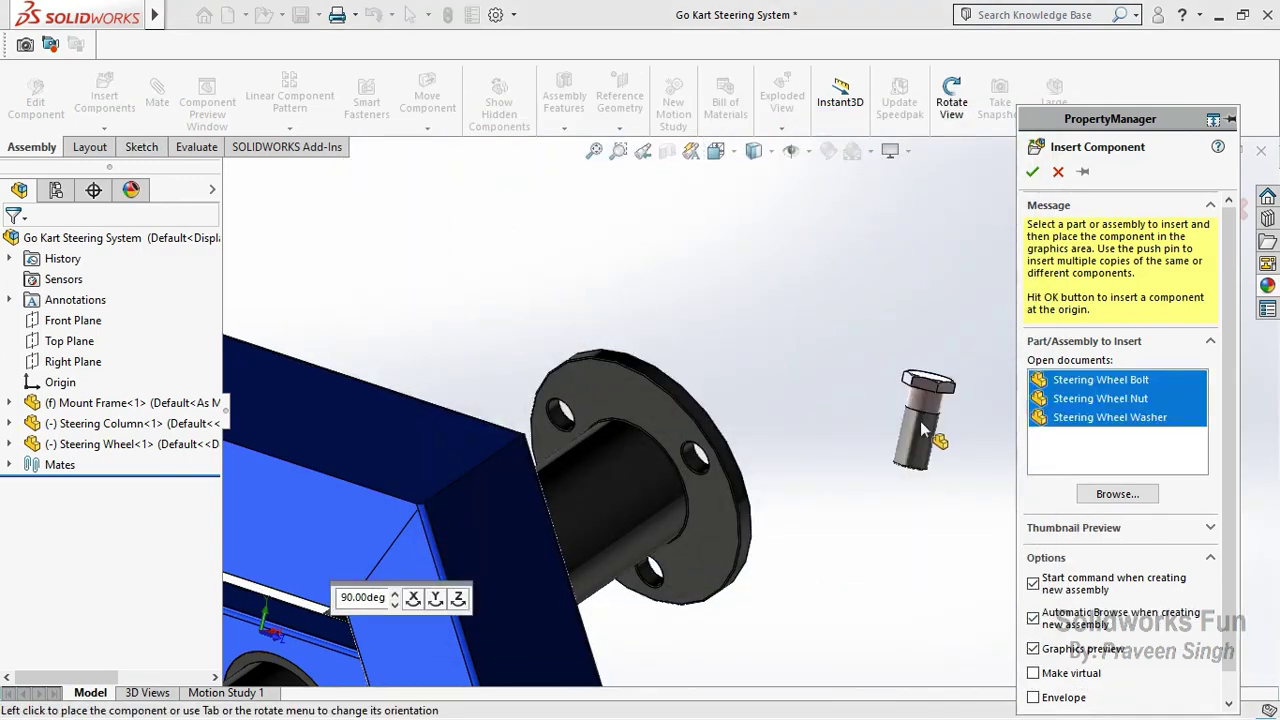
click(922, 428)
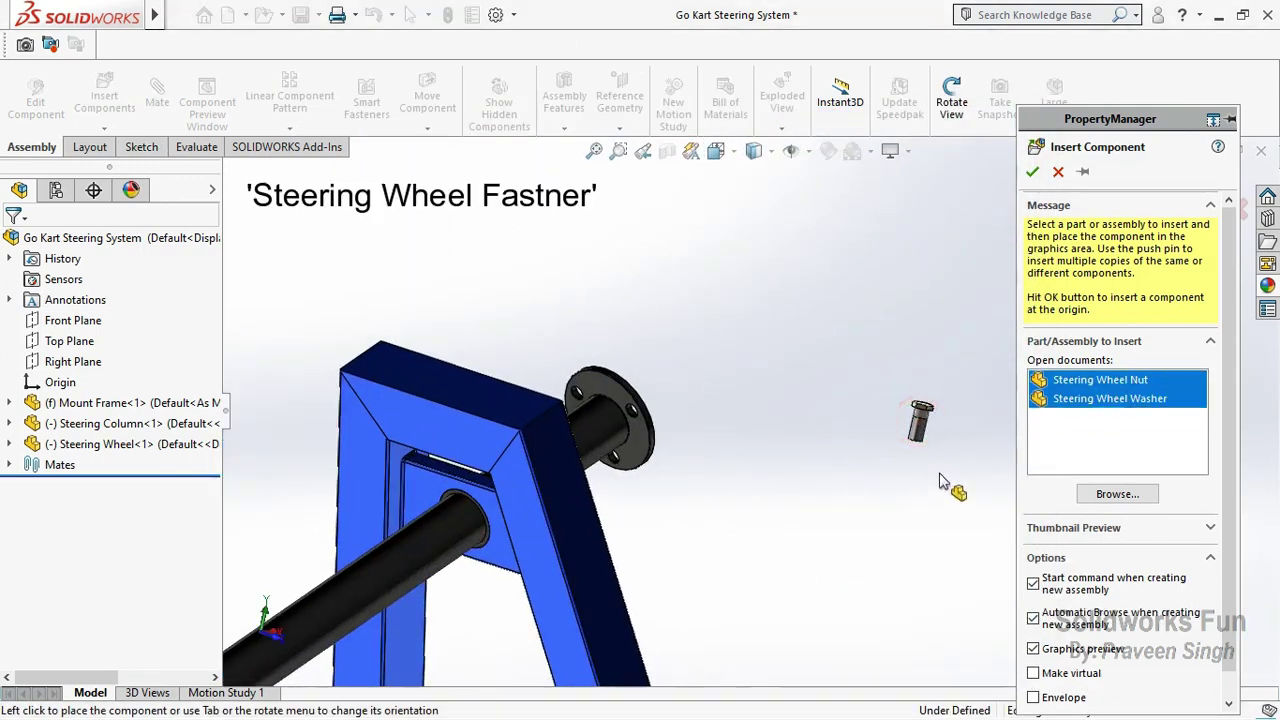
click(956, 393)
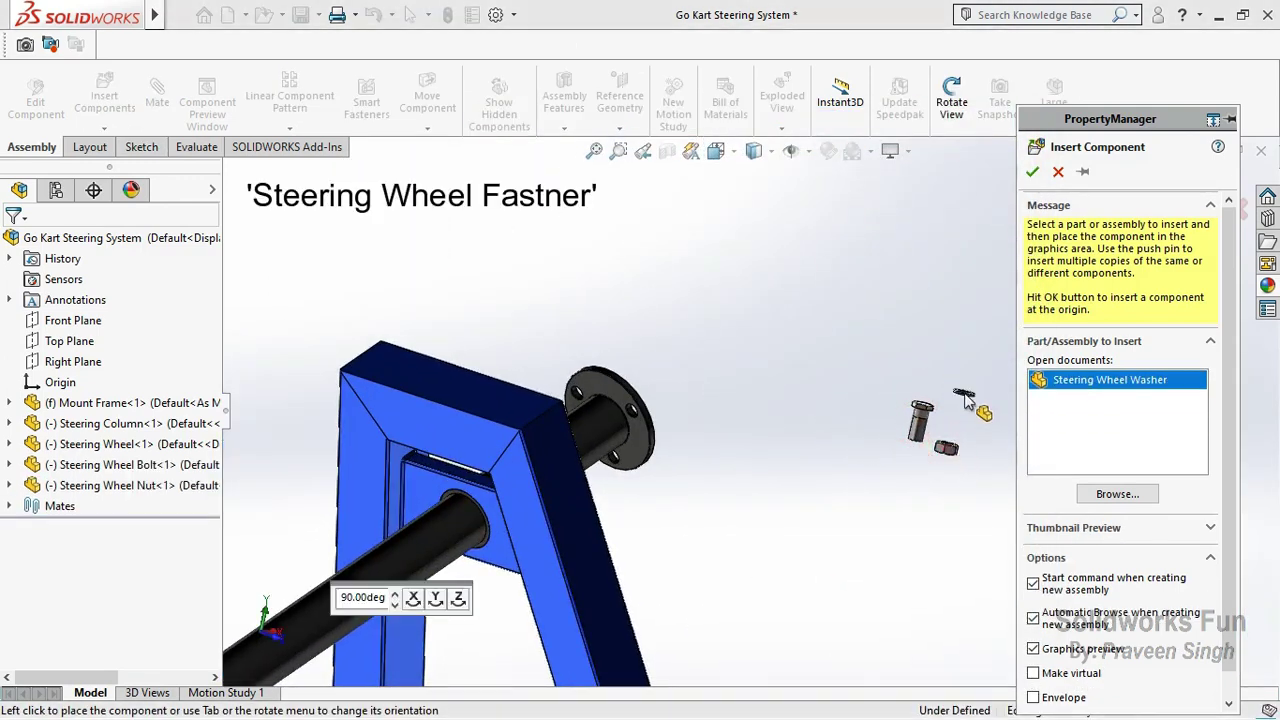
key(Escape)
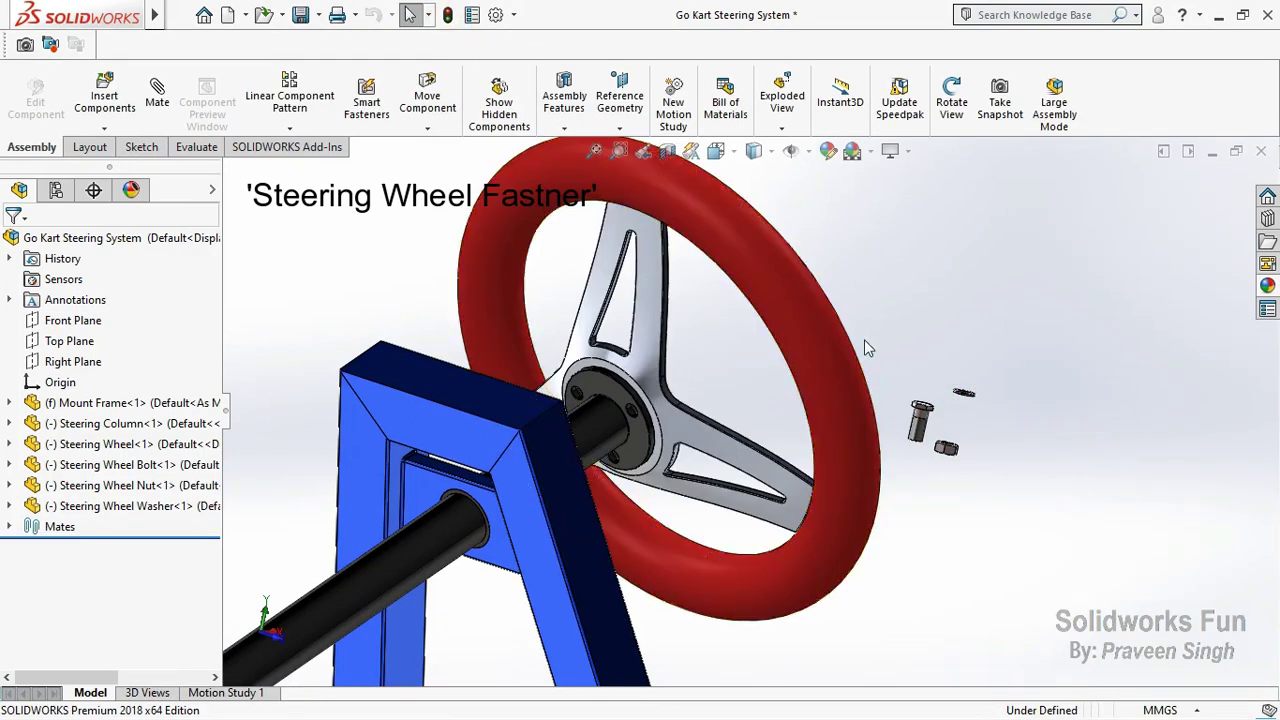
Step: Mate the Steering Wheel Bolt shank concentric with a wheel hub hole
scroll(900, 390, down, 3)
click(1022, 400)
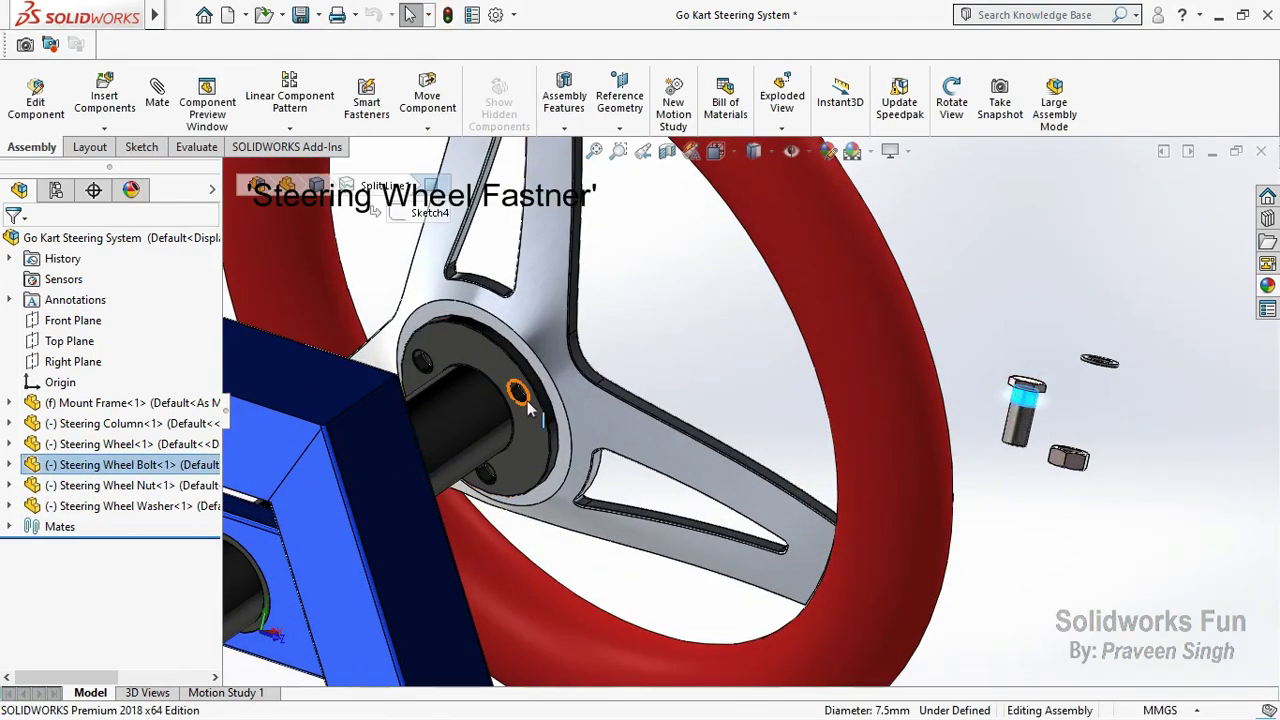
ctrl+click(519, 395)
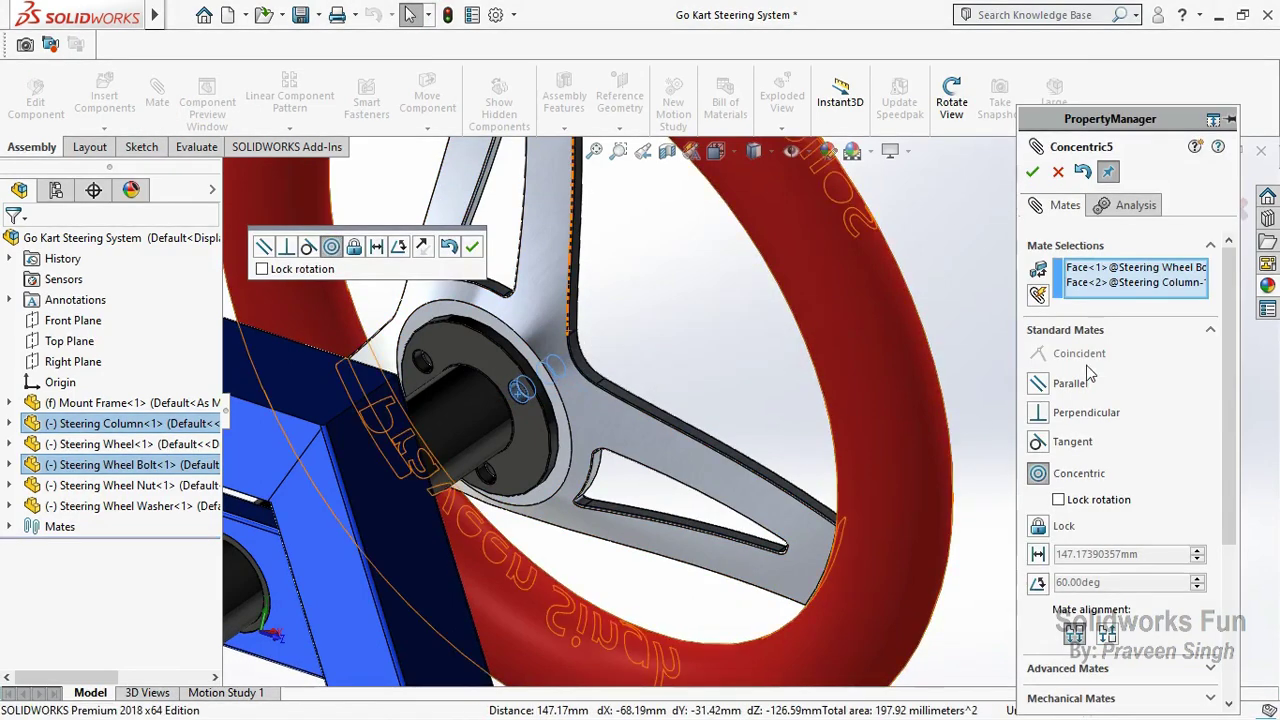
click(1033, 173)
click(1058, 173)
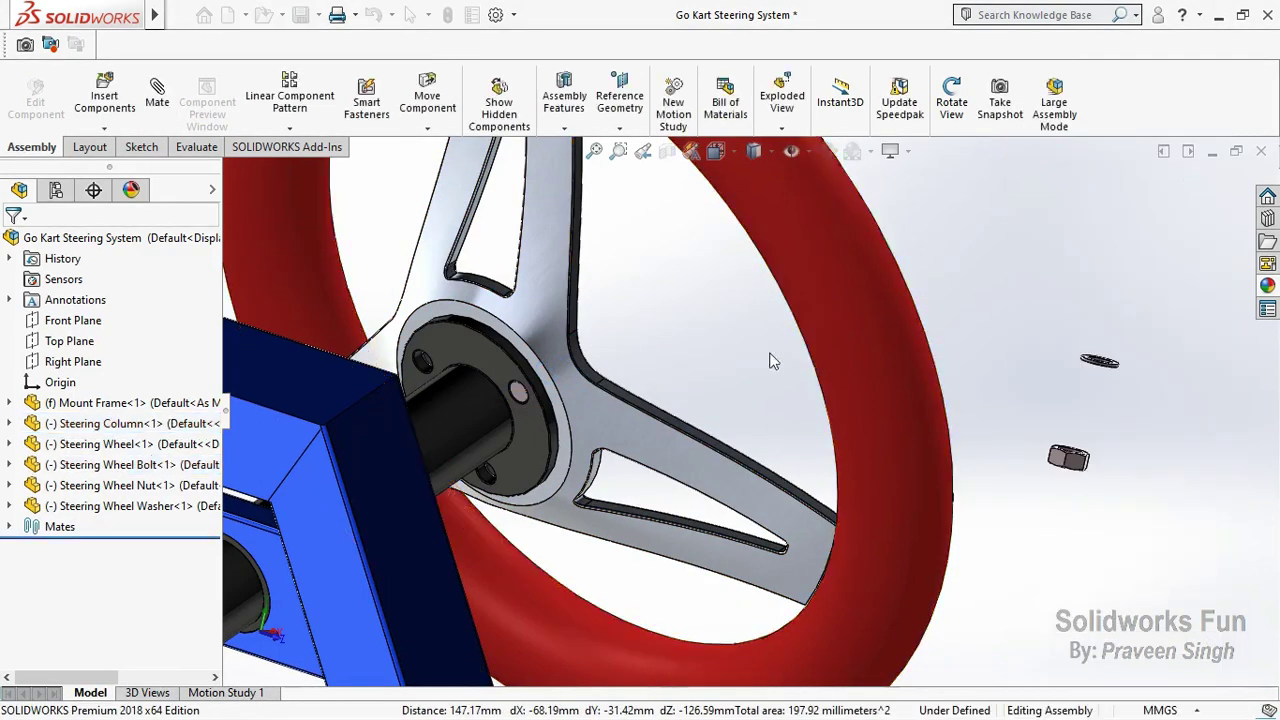
Step: Pull the bolt out of the hub and fit the washer concentric on its shank
scroll(506, 404, down, 5)
drag(435, 431, 724, 393)
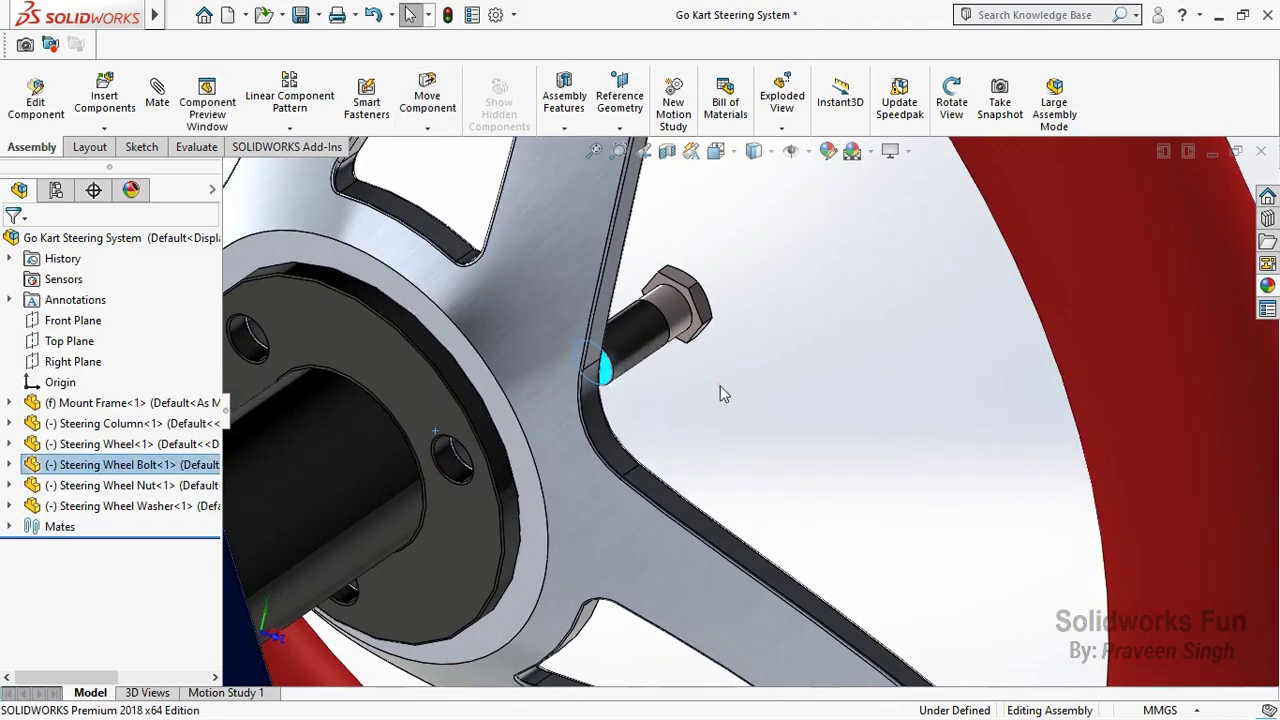
scroll(700, 360, up, 4)
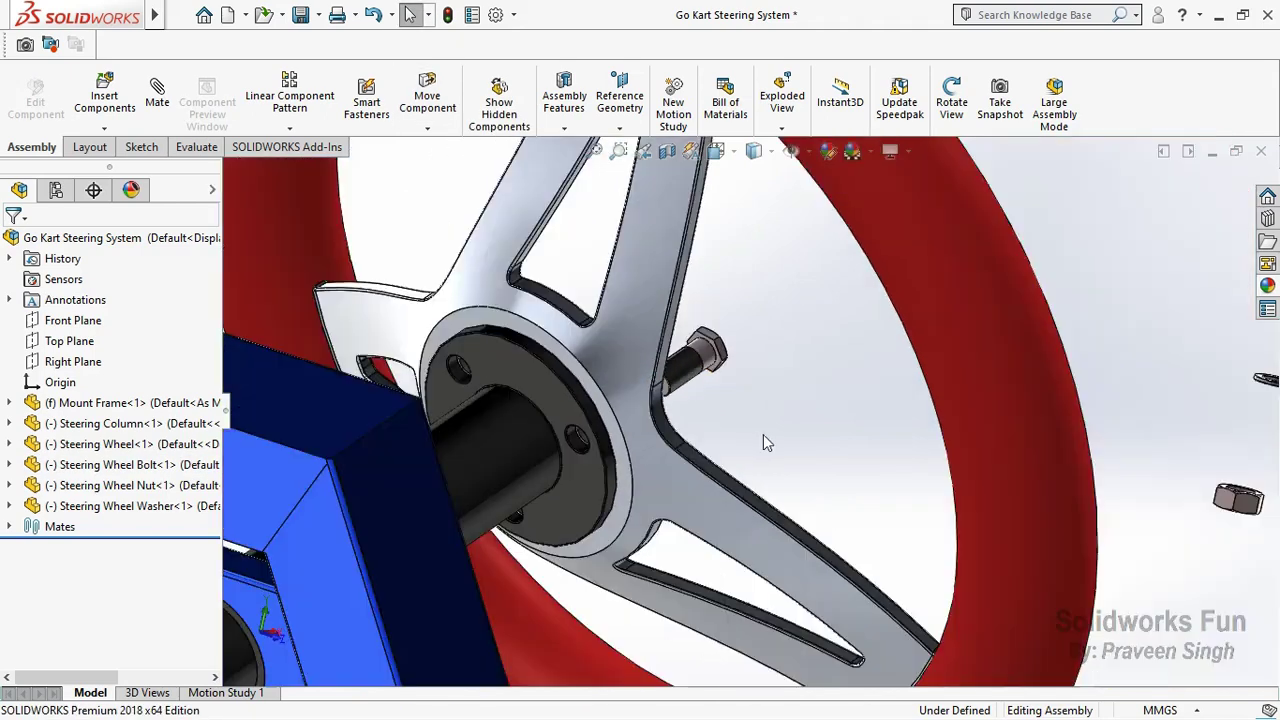
scroll(1037, 355, down, 6)
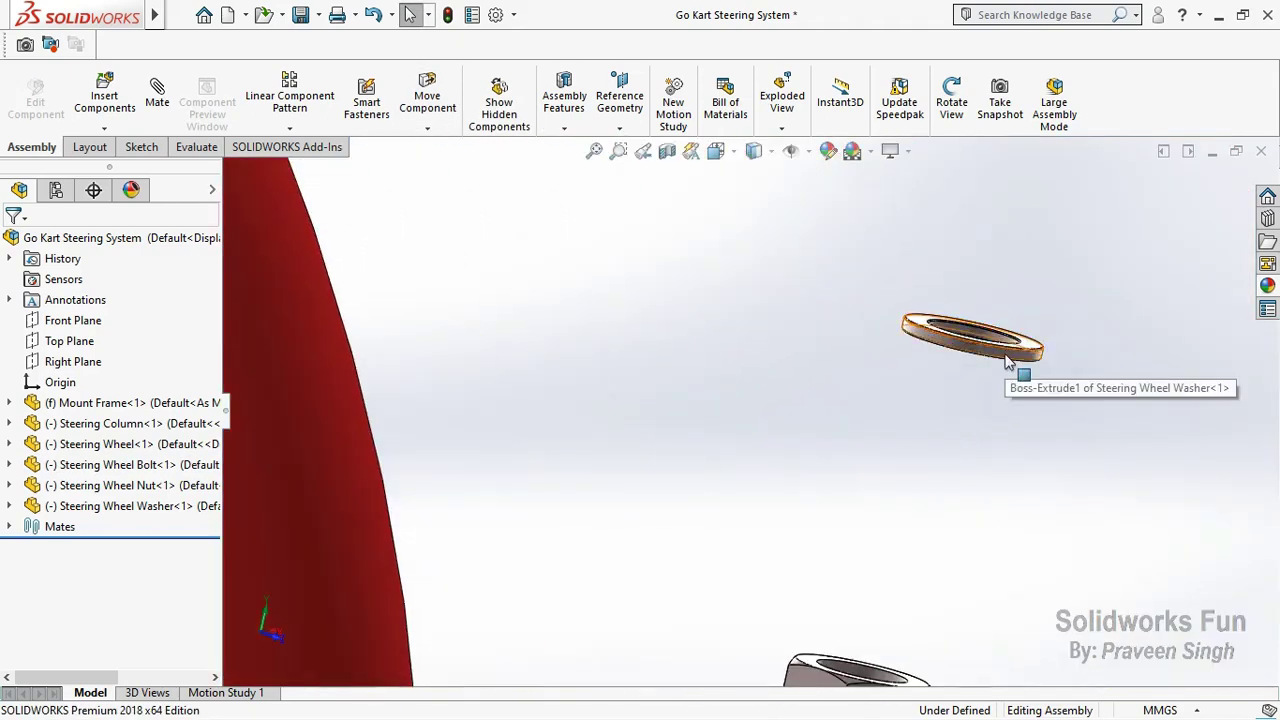
click(1008, 362)
scroll(986, 430, up, 4)
scroll(420, 404, down, 2)
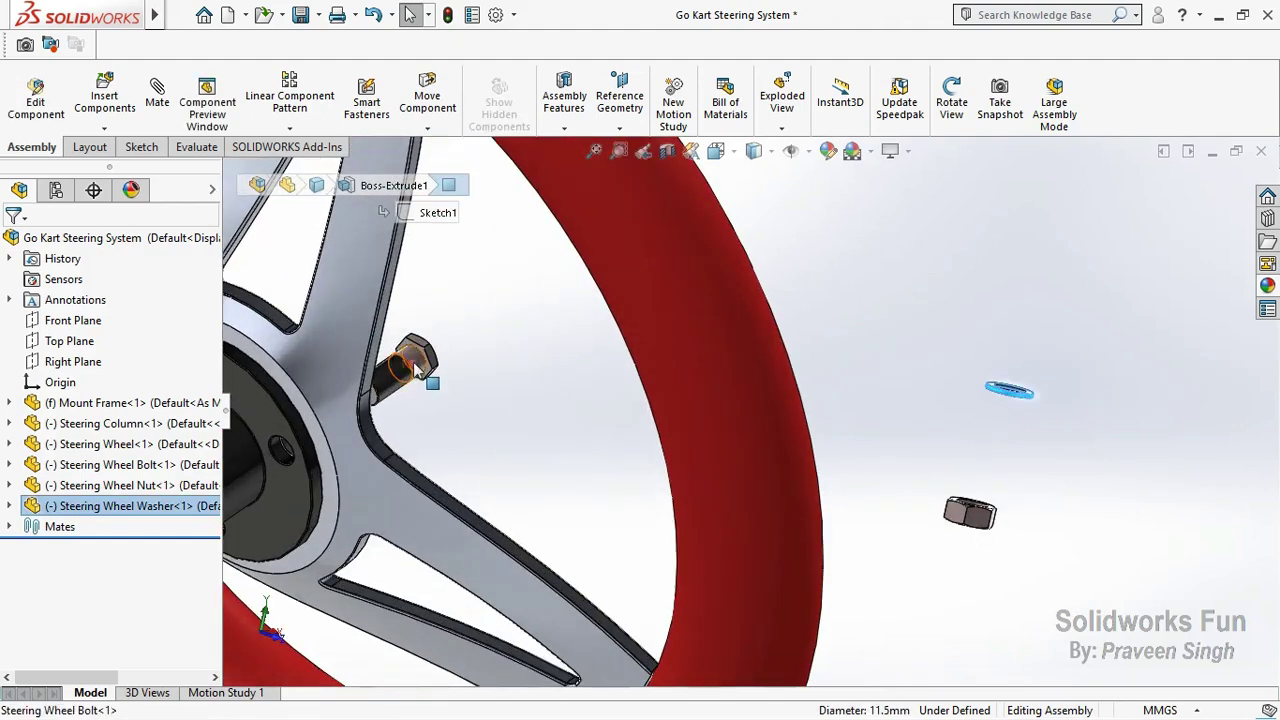
ctrl+click(414, 370)
scroll(455, 370, down, 2)
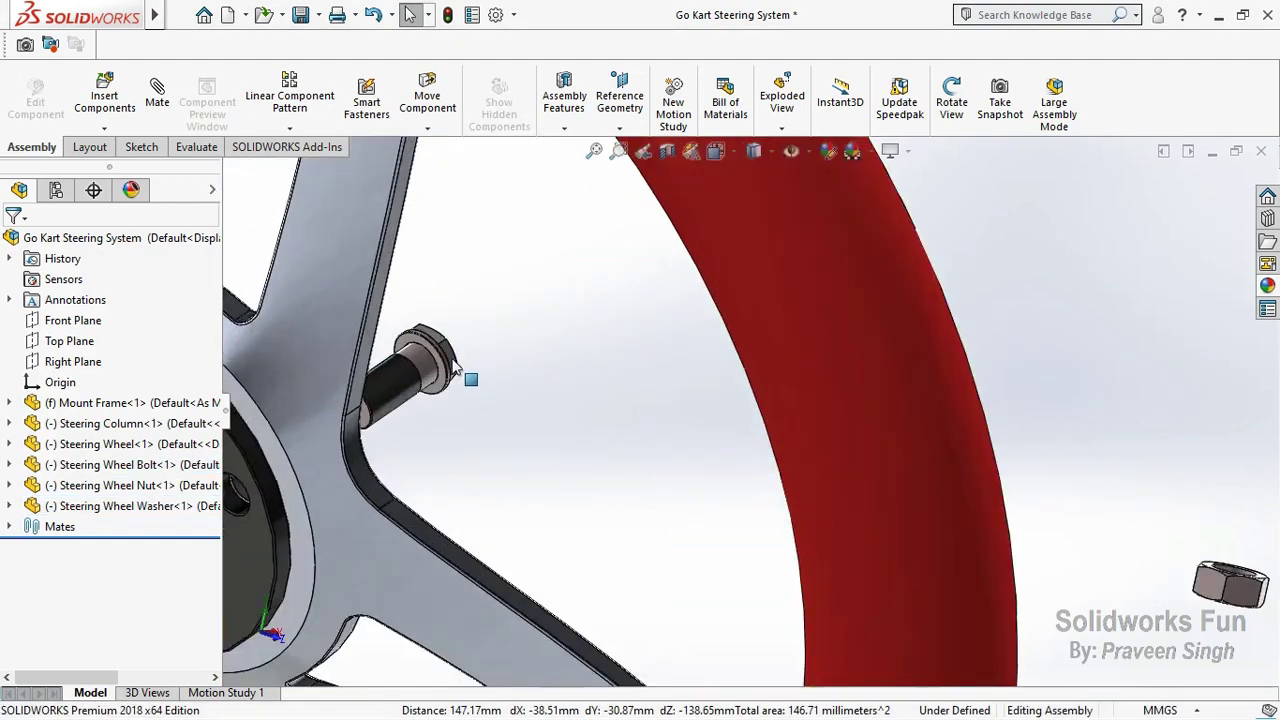
scroll(453, 366, down, 2)
click(517, 383)
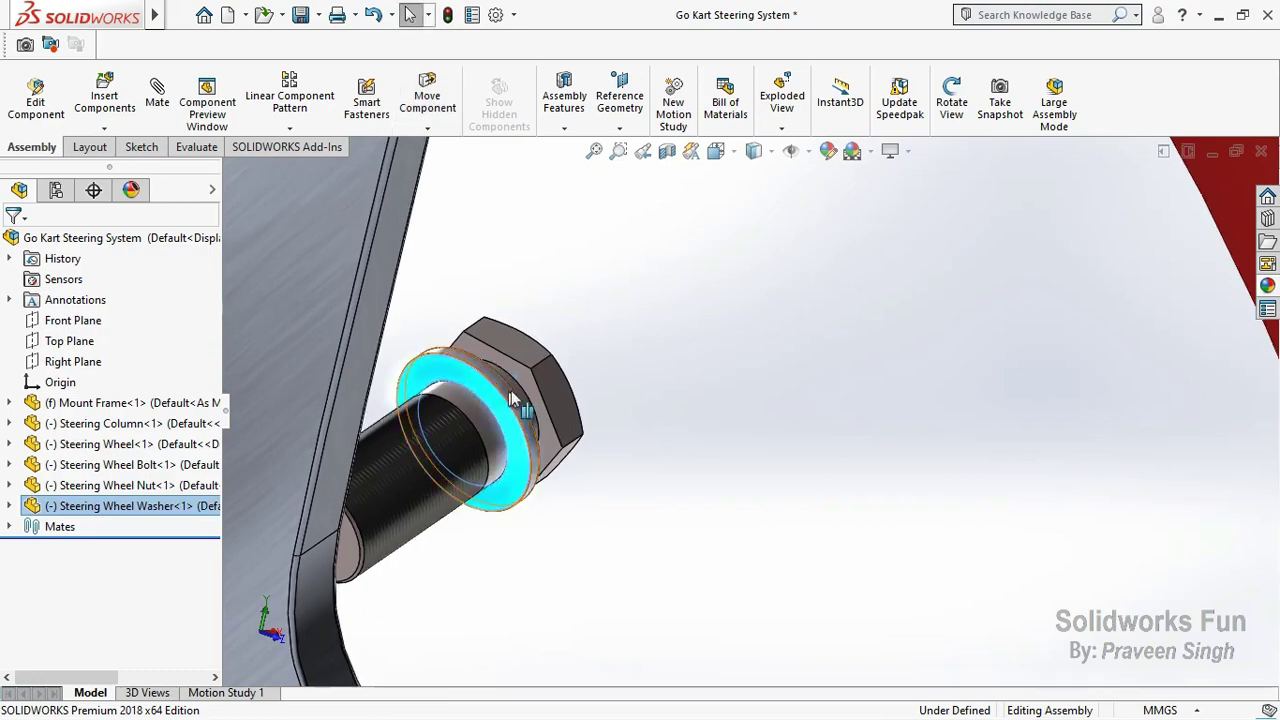
Step: Make the washer sit flush against the bolt head with a Coincident mate
scroll(757, 405, up, 3)
click(951, 100)
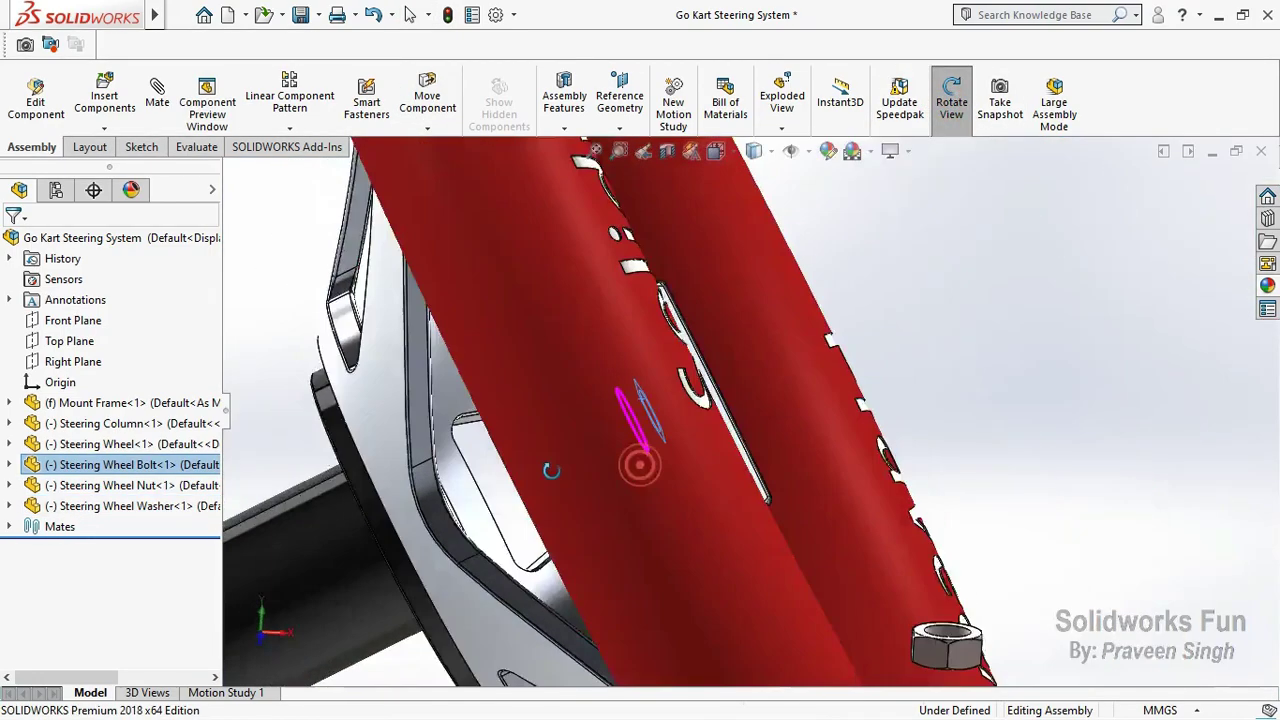
drag(643, 457, 590, 385)
right_click(590, 385)
click(650, 514)
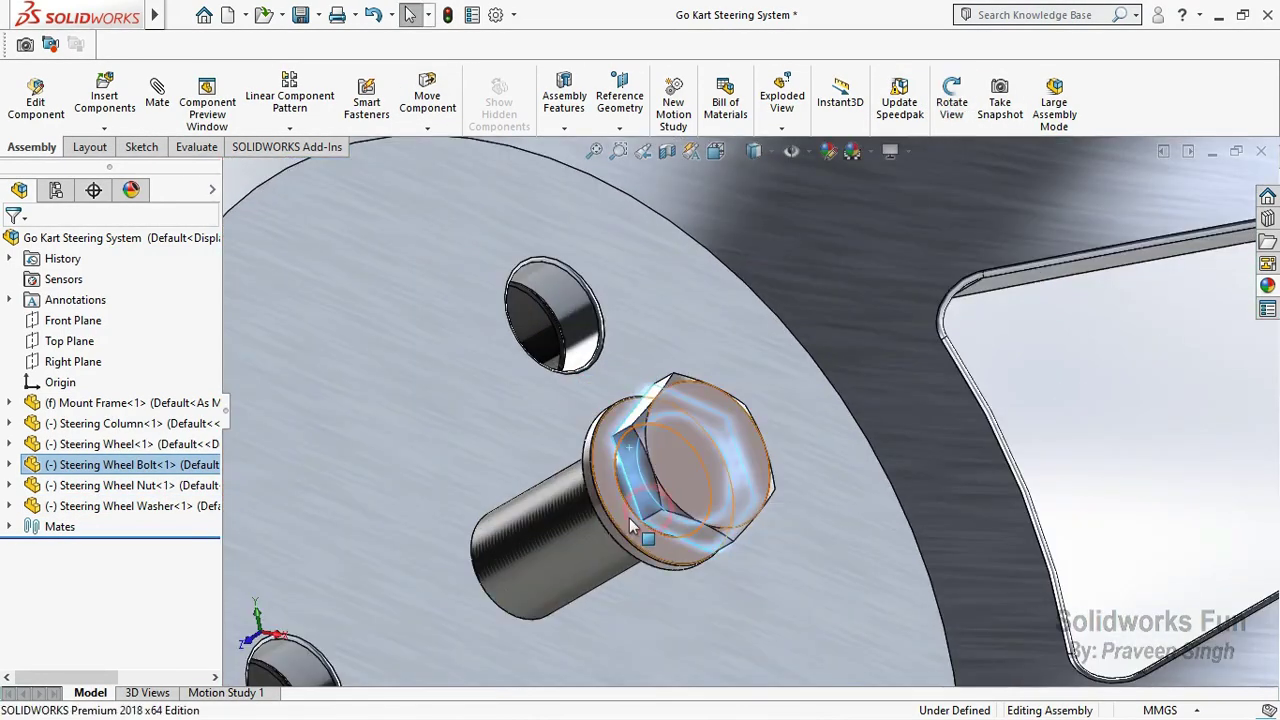
ctrl+click(638, 528)
click(683, 503)
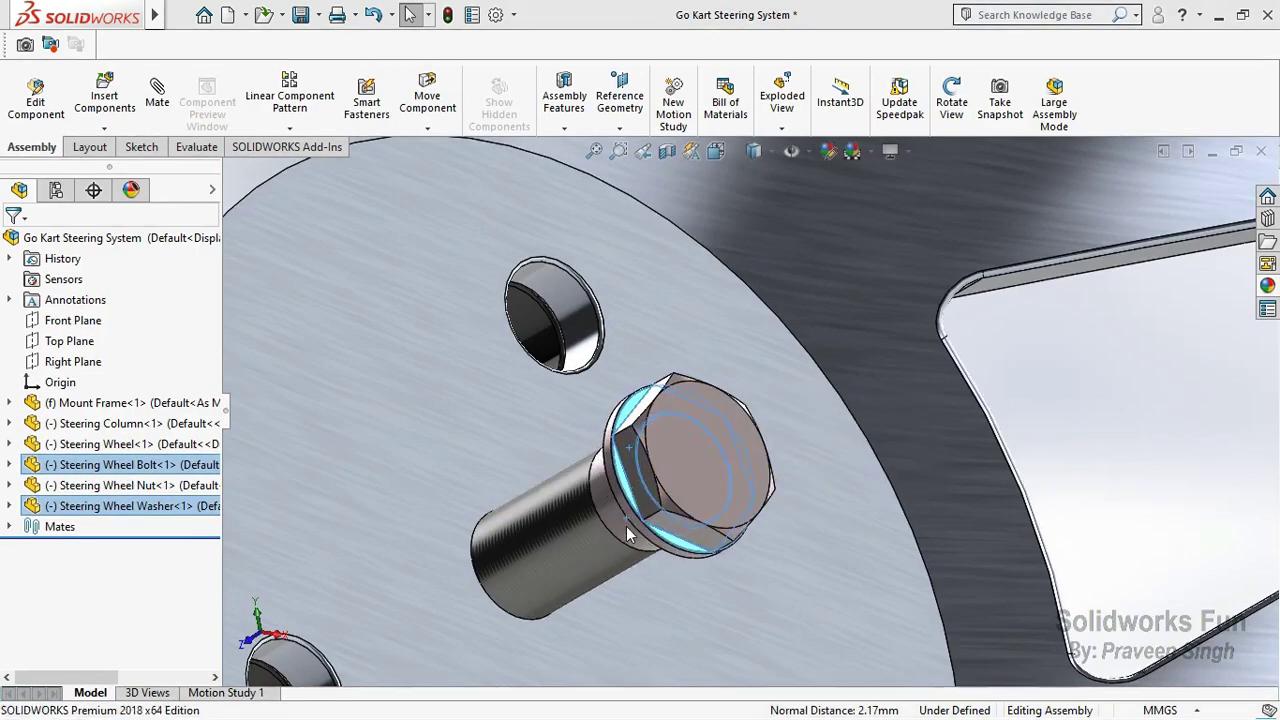
Step: Reorient the view around the hub and select the washer and steering wheel face
scroll(604, 549, up, 5)
scroll(613, 543, down, 5)
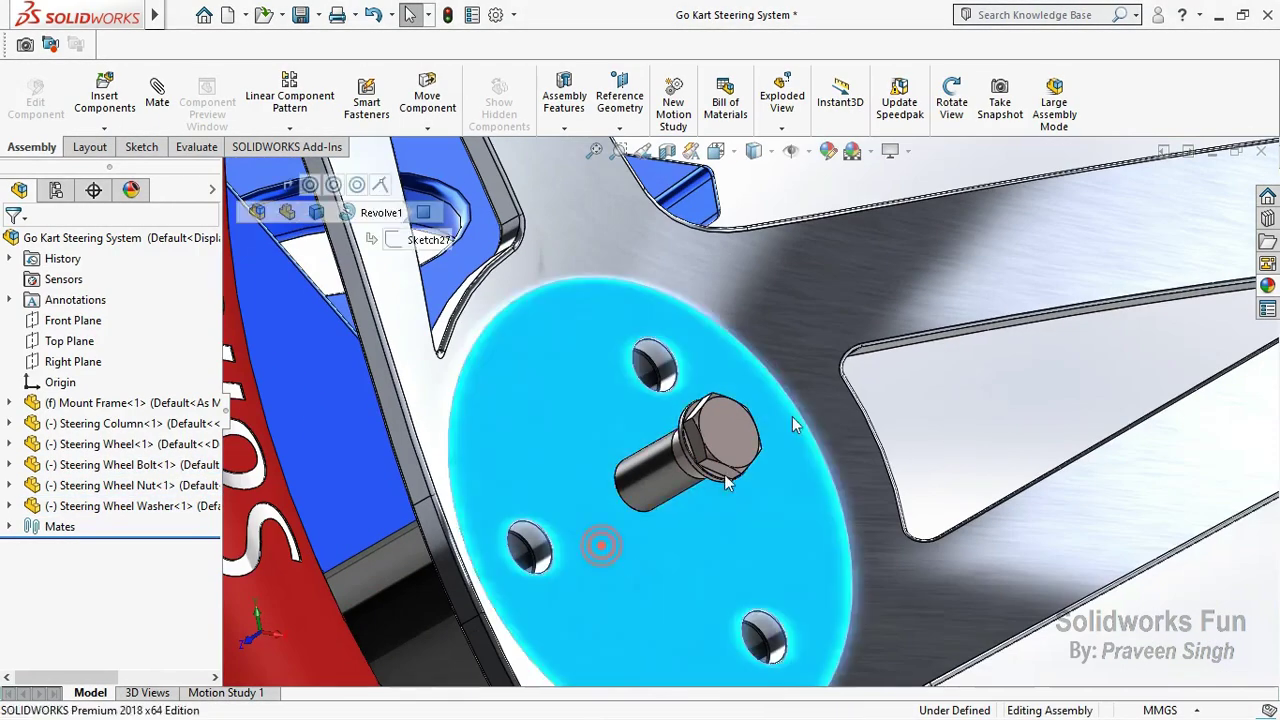
click(952, 100)
drag(800, 350, 1033, 217)
right_click(1033, 217)
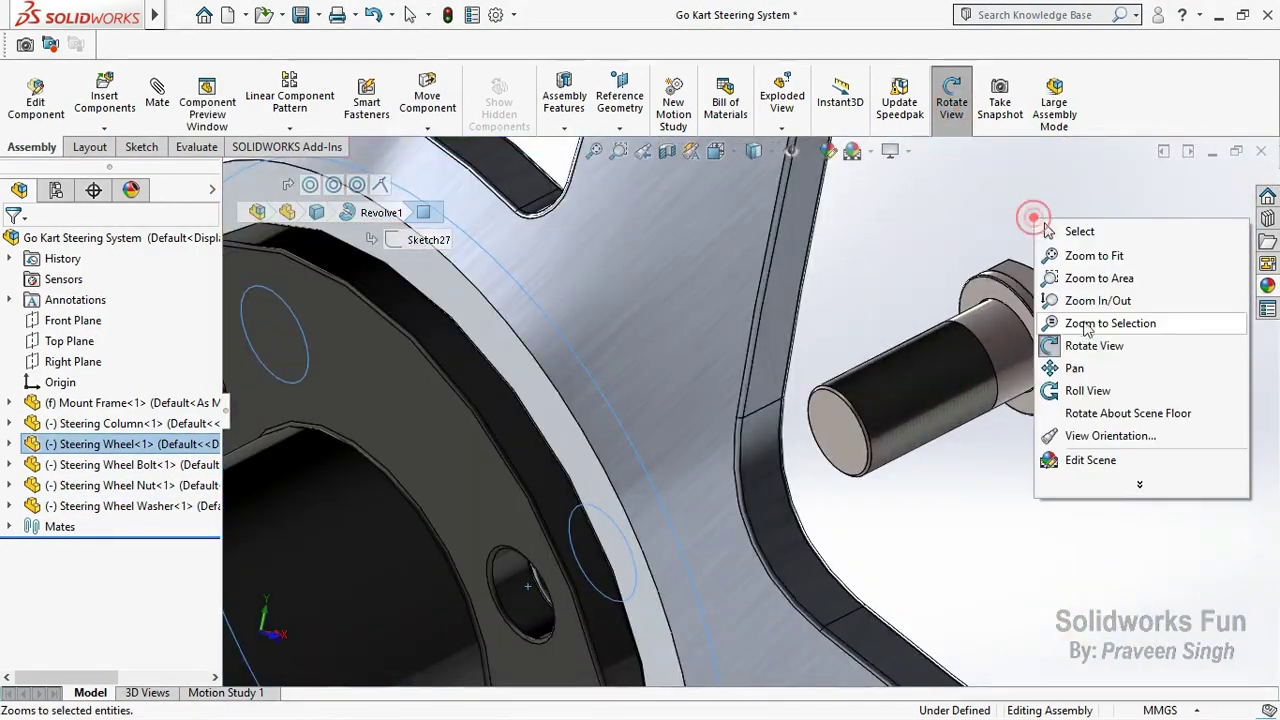
click(1095, 346)
click(945, 306)
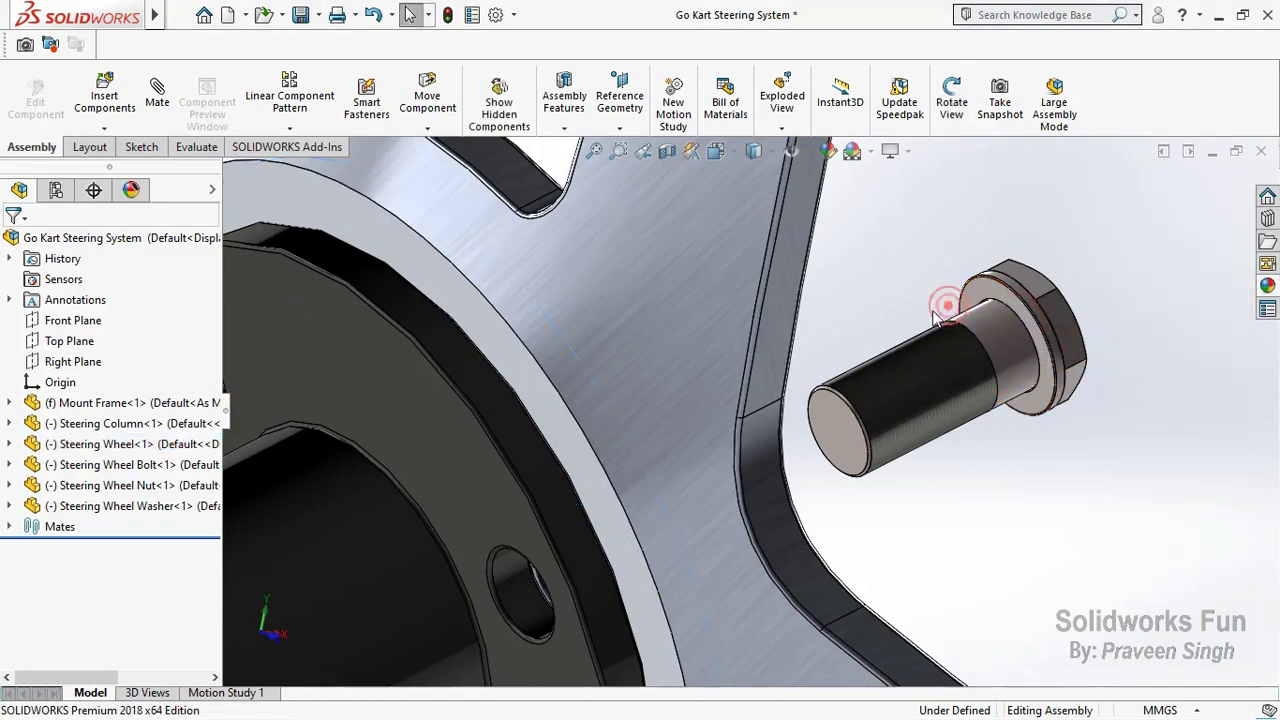
click(1013, 313)
click(952, 100)
drag(960, 280, 913, 320)
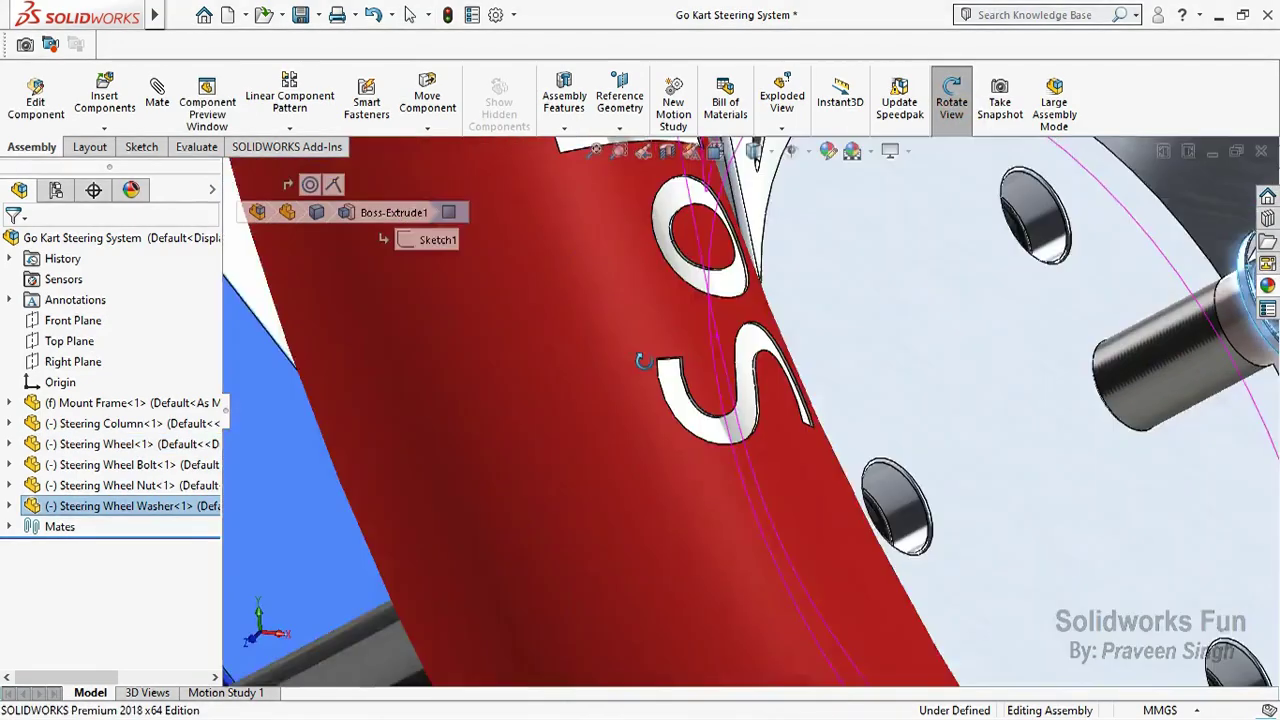
right_click(913, 320)
click(970, 423)
ctrl+click(959, 395)
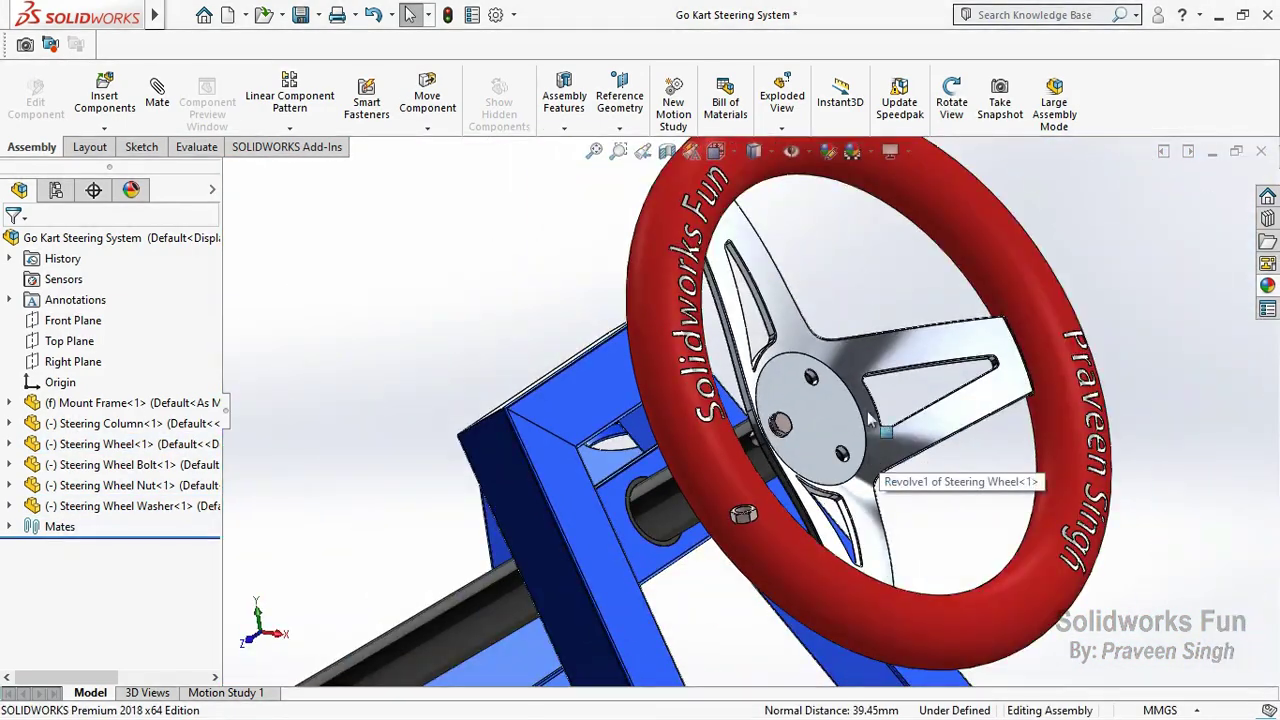
Step: Mate the Steering Wheel Nut onto the end of the bolt
click(938, 112)
drag(800, 320, 866, 362)
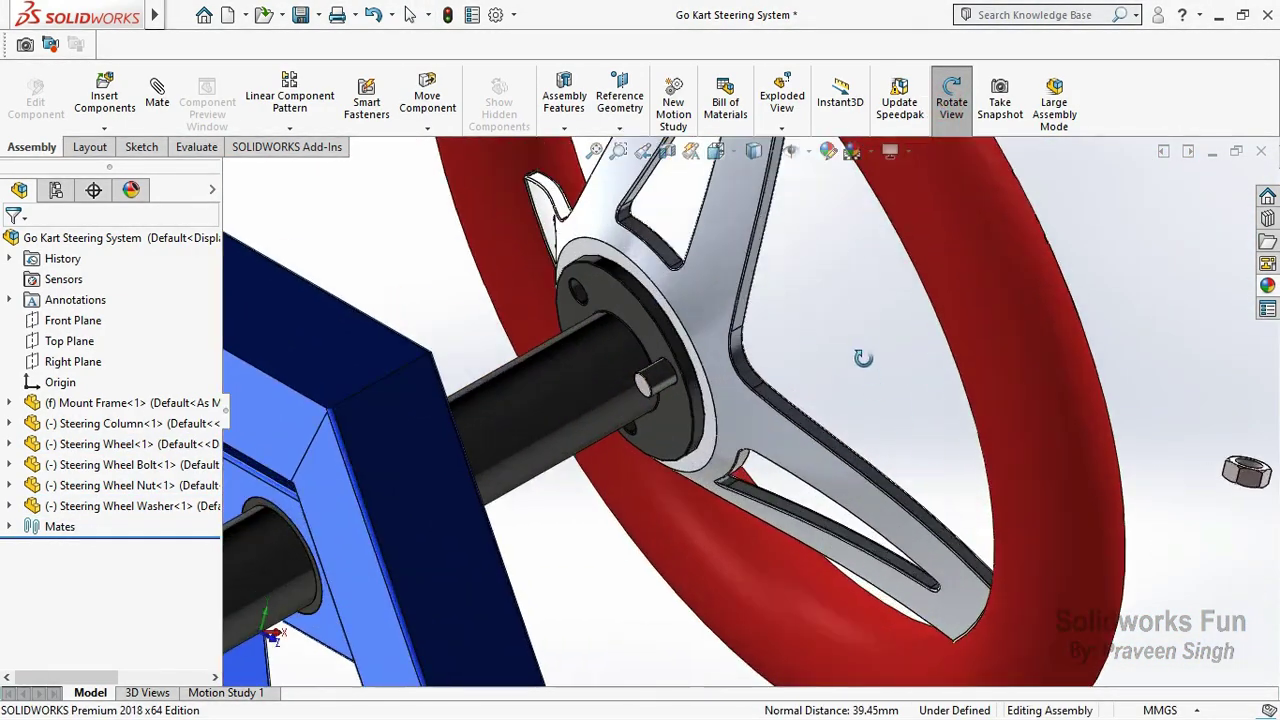
right_click(866, 362)
click(928, 480)
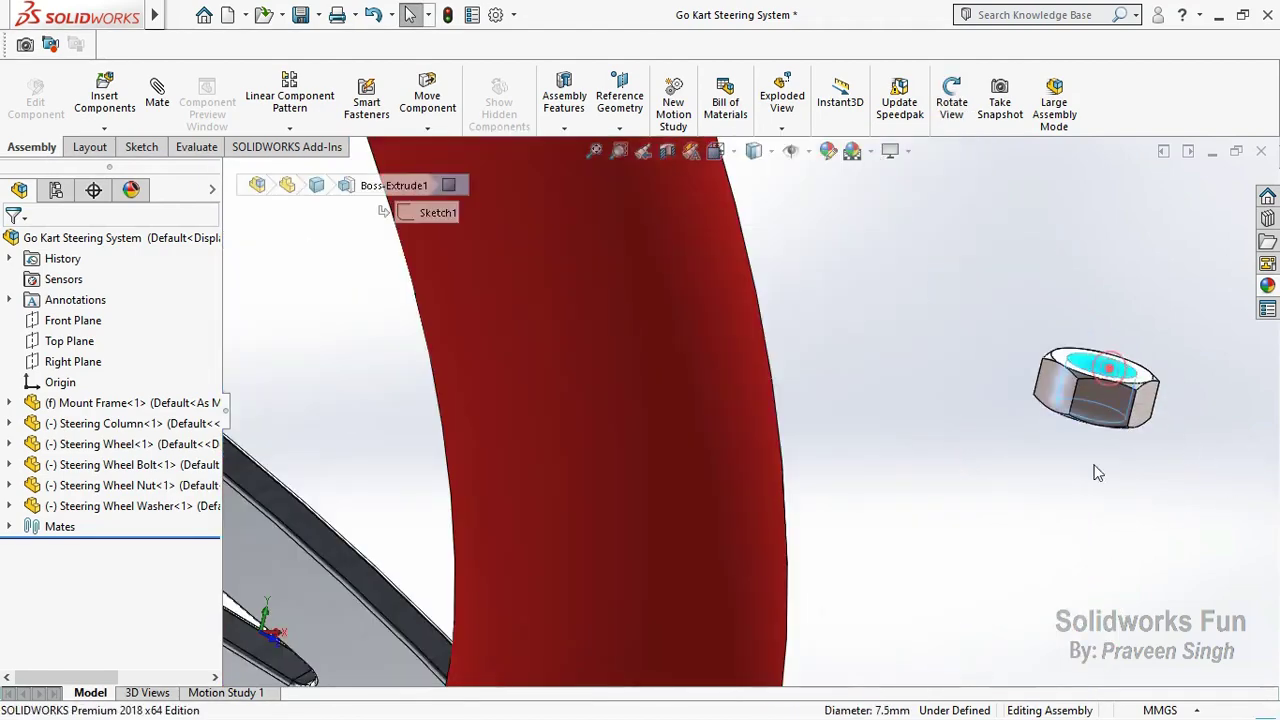
scroll(1097, 473, up, 5)
scroll(633, 335, down, 5)
click(617, 318)
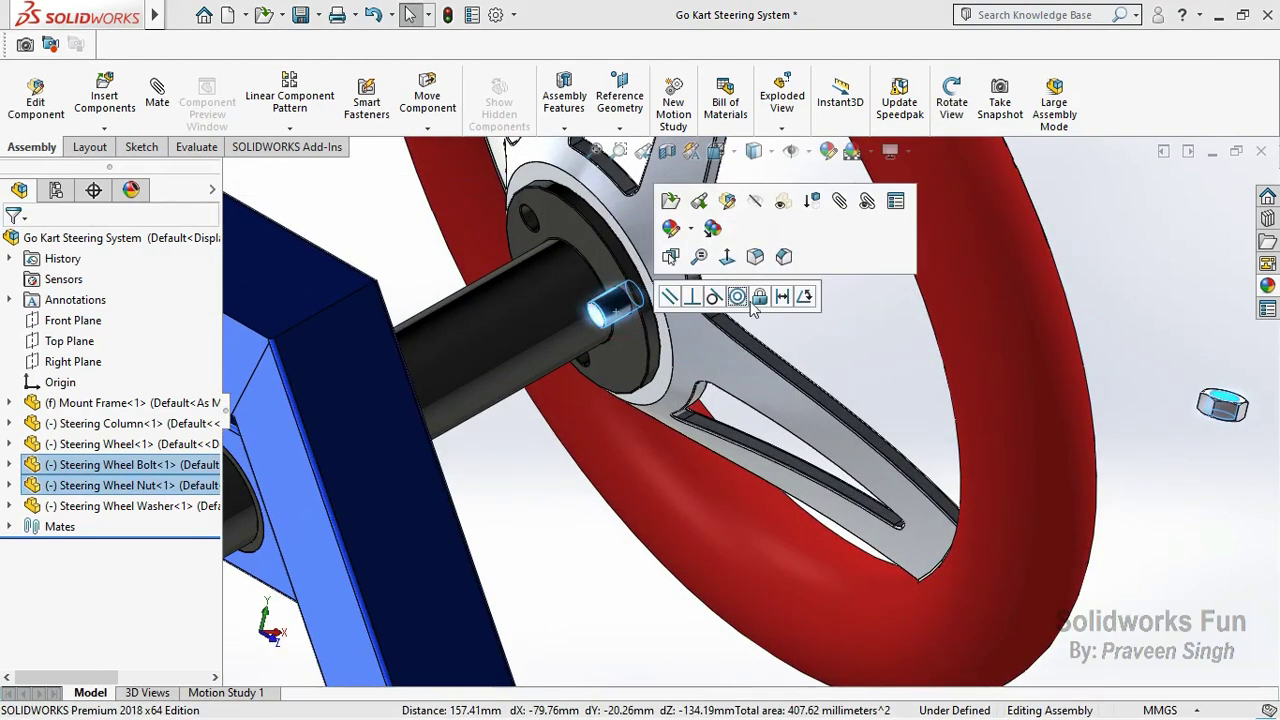
click(737, 297)
Step: Add a Coincident mate seating the nut face flush against the hub face
scroll(636, 292, down, 3)
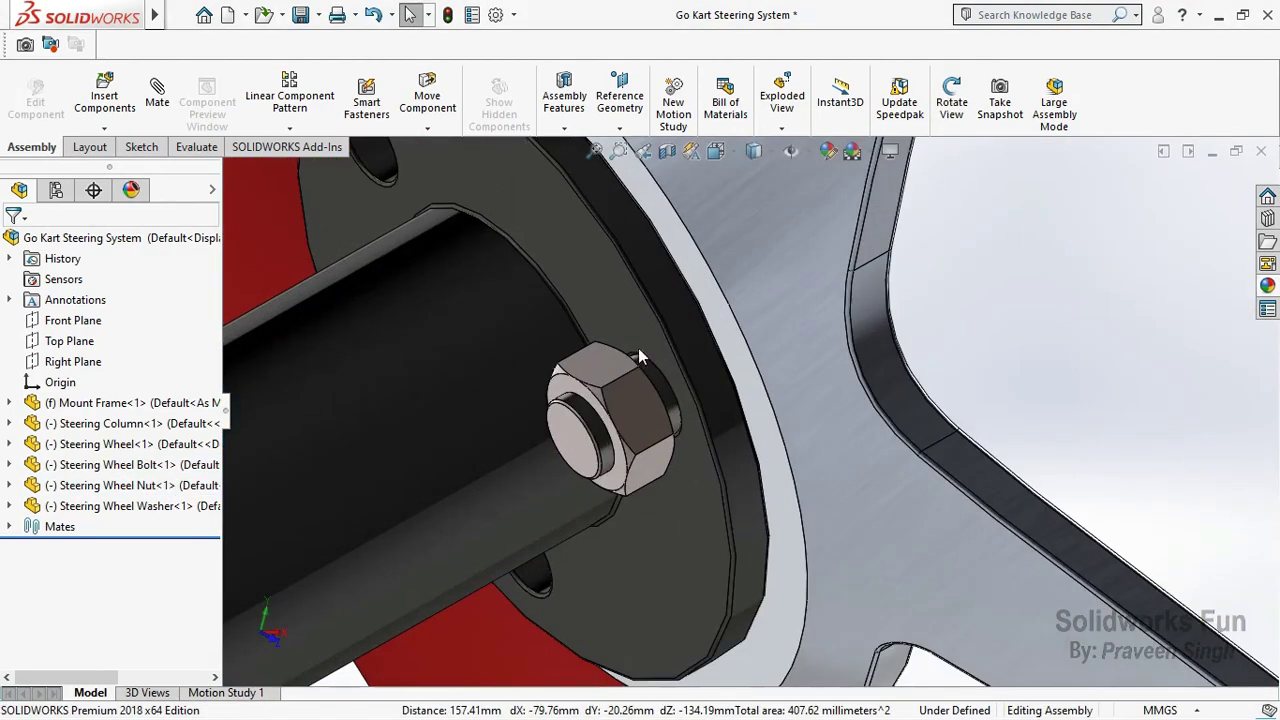
scroll(628, 396, up, 3)
click(730, 420)
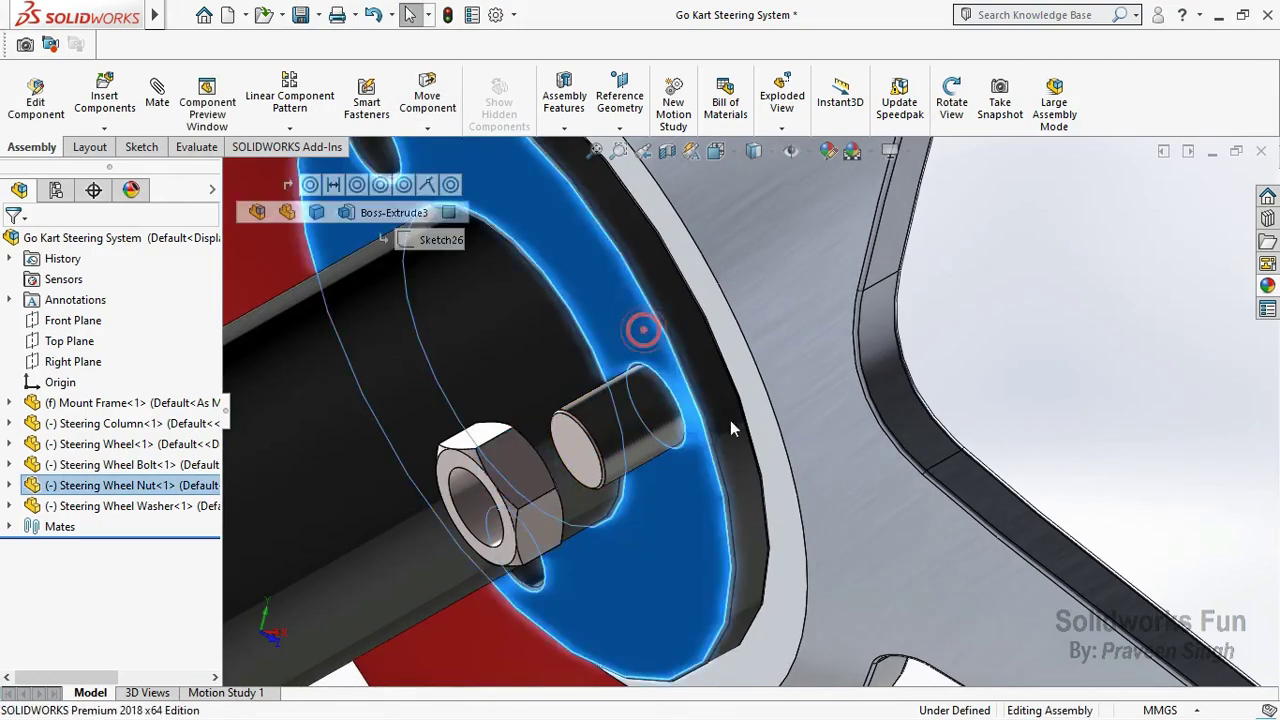
scroll(730, 420, up, 2)
drag(714, 371, 544, 307)
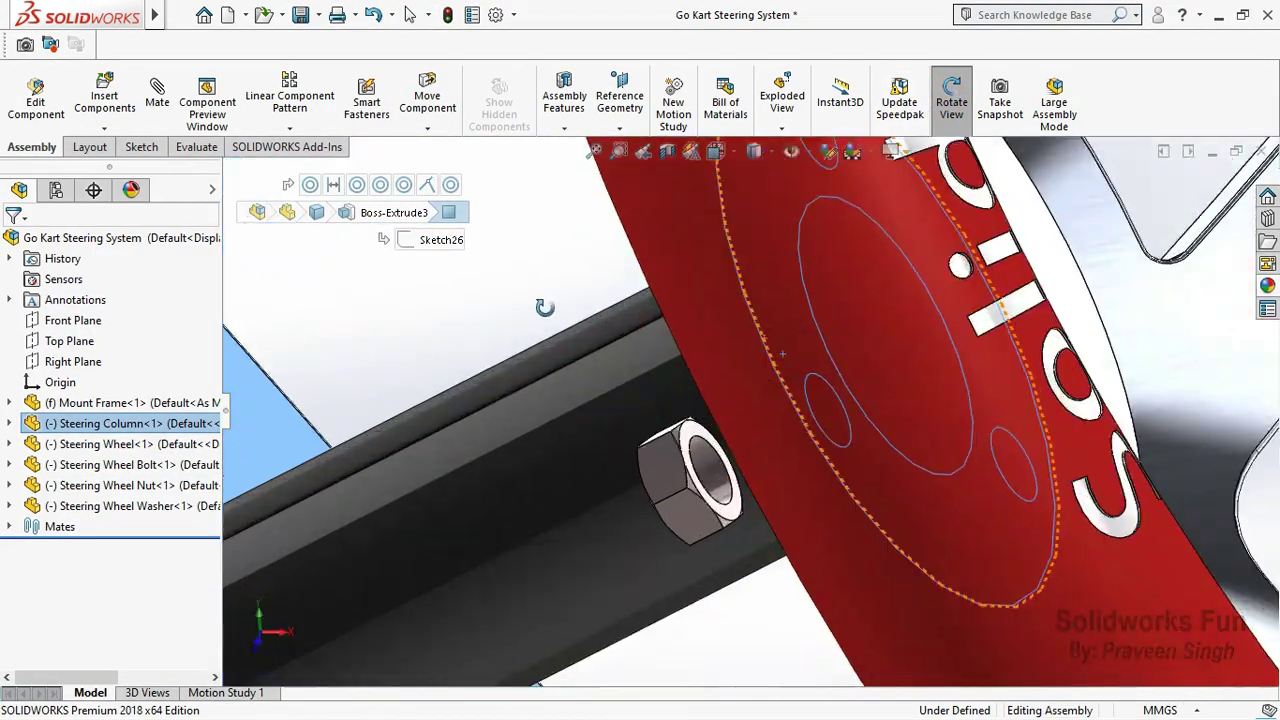
right_click(544, 307)
click(686, 438)
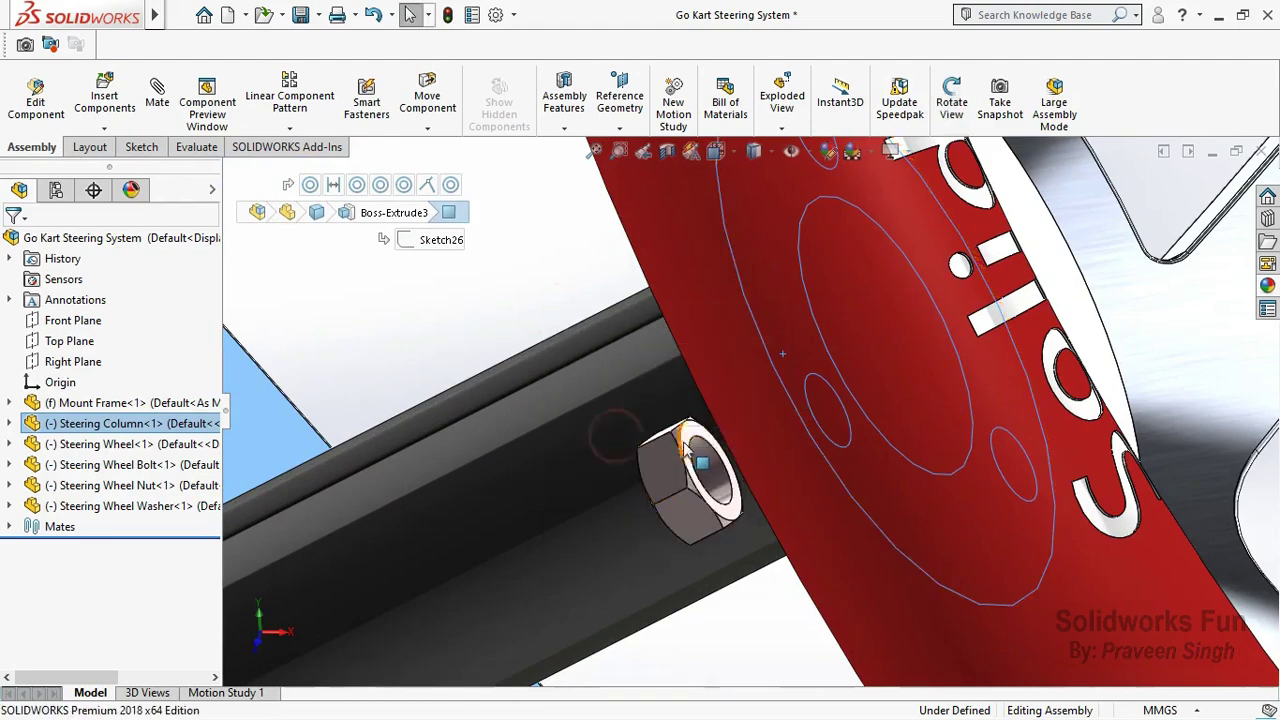
click(686, 440)
drag(626, 399, 958, 140)
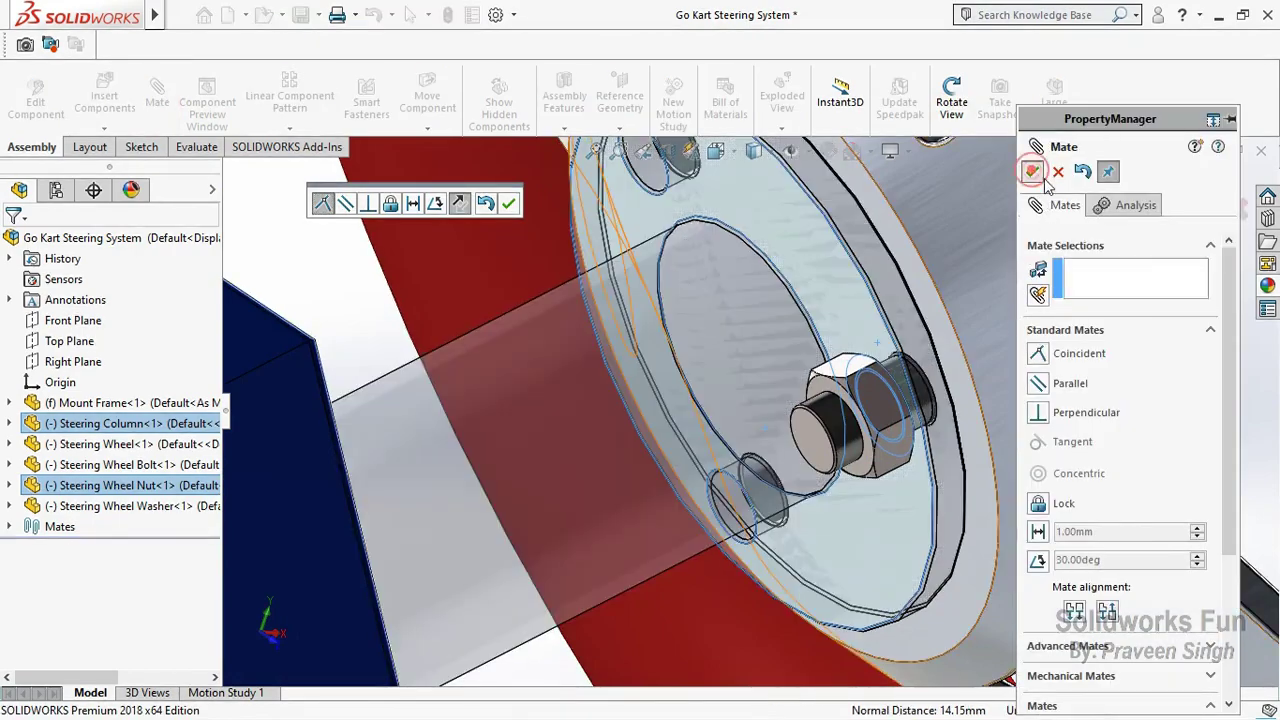
click(1032, 171)
Step: Close the mate tool and fit the whole steering assembly in view
click(1032, 171)
key(f)
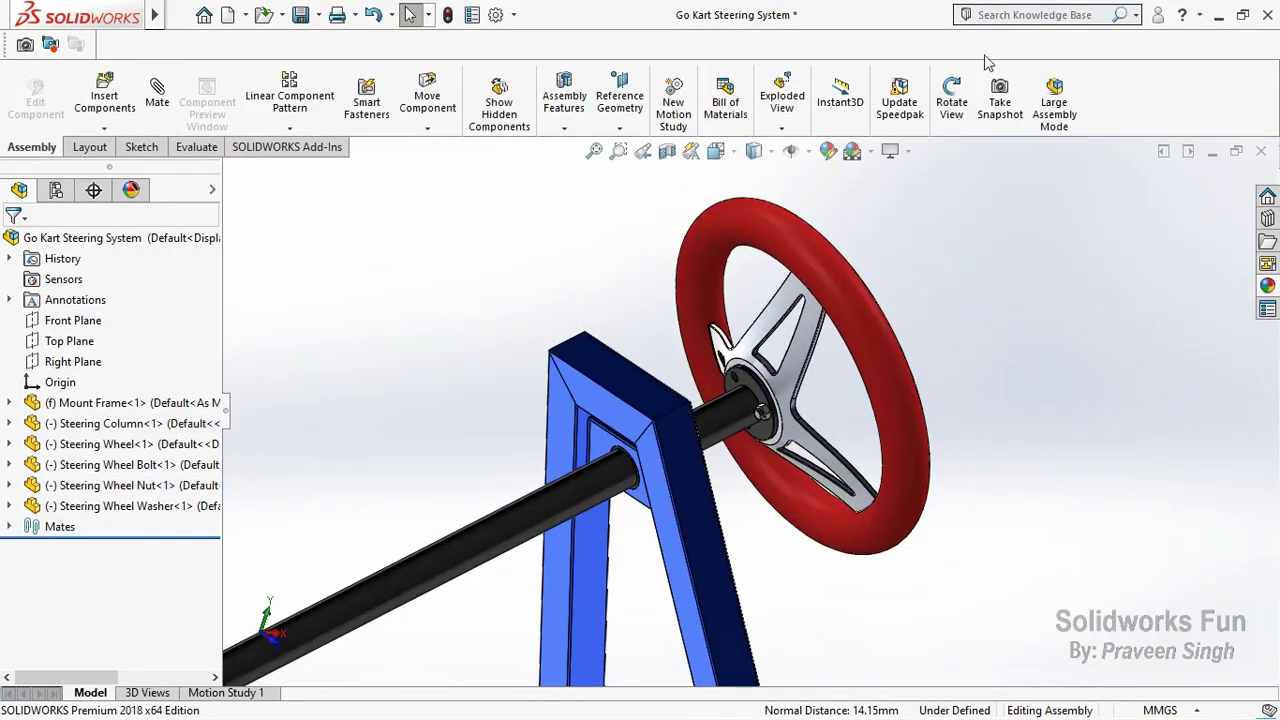
drag(754, 322, 520, 420)
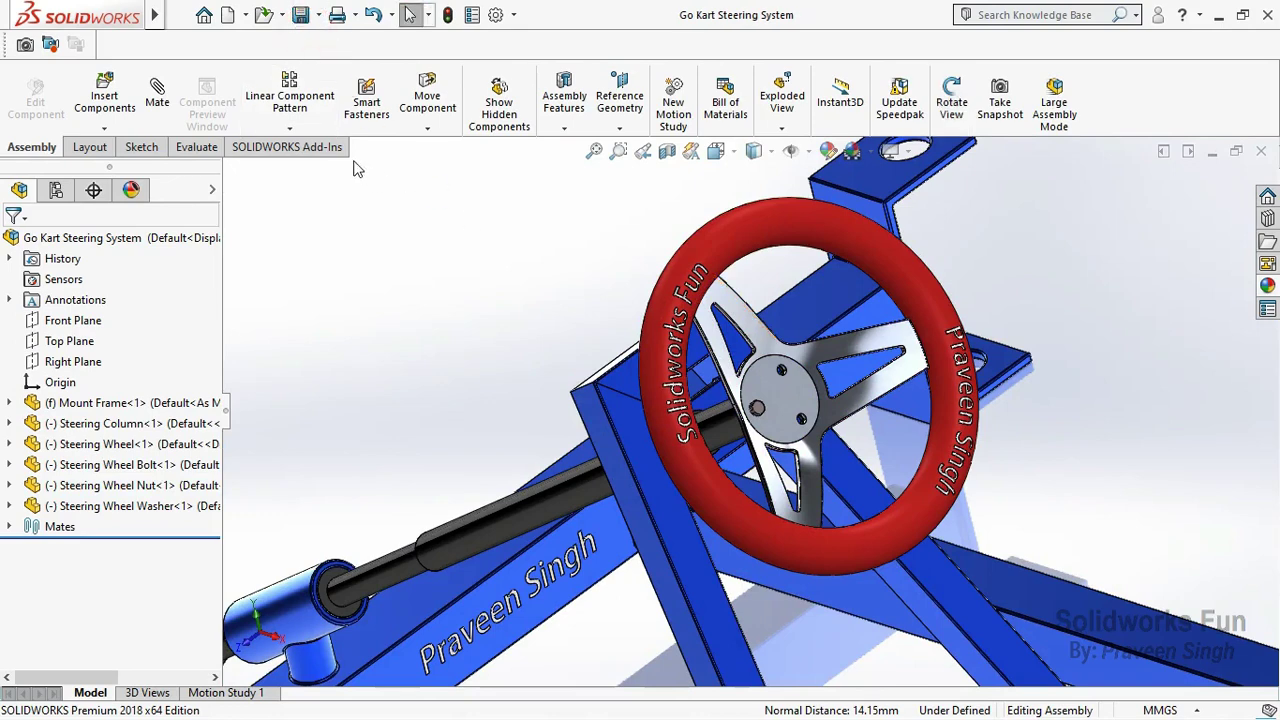
Step: Start a Circular Component Pattern of the steering wheel bolt, nut and washer
click(298, 128)
click(340, 175)
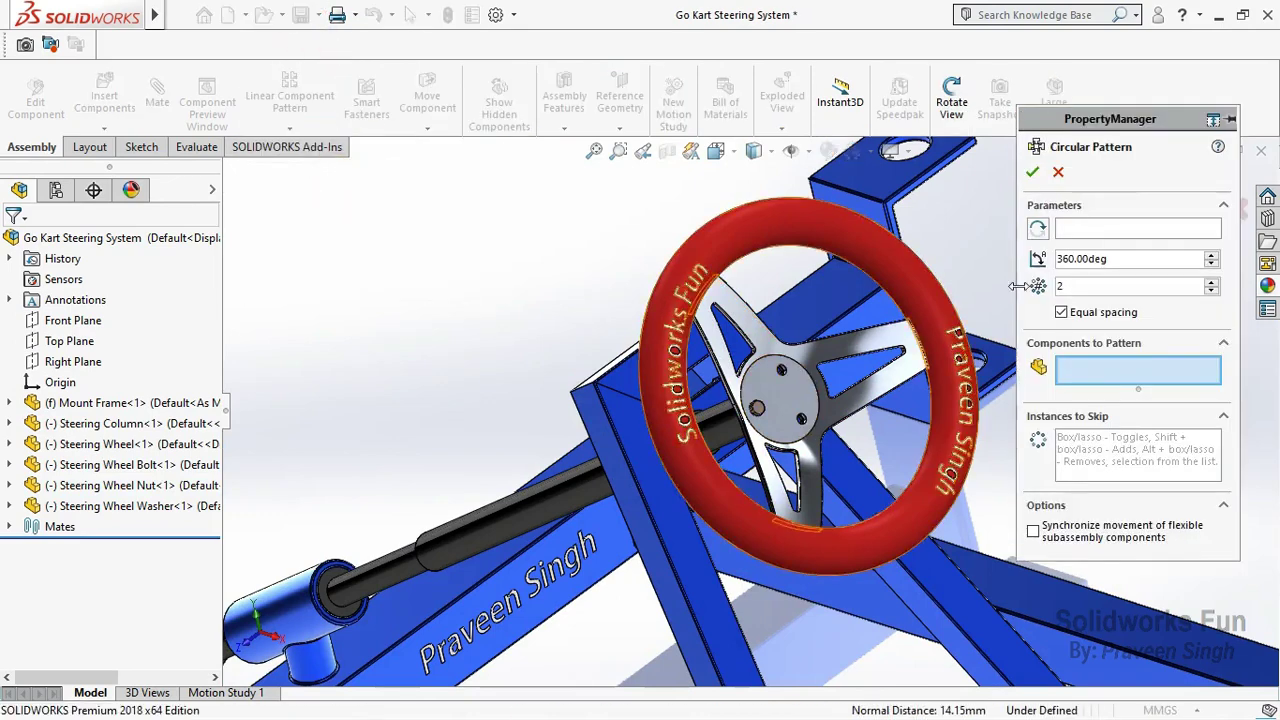
scroll(990, 312, down, 2)
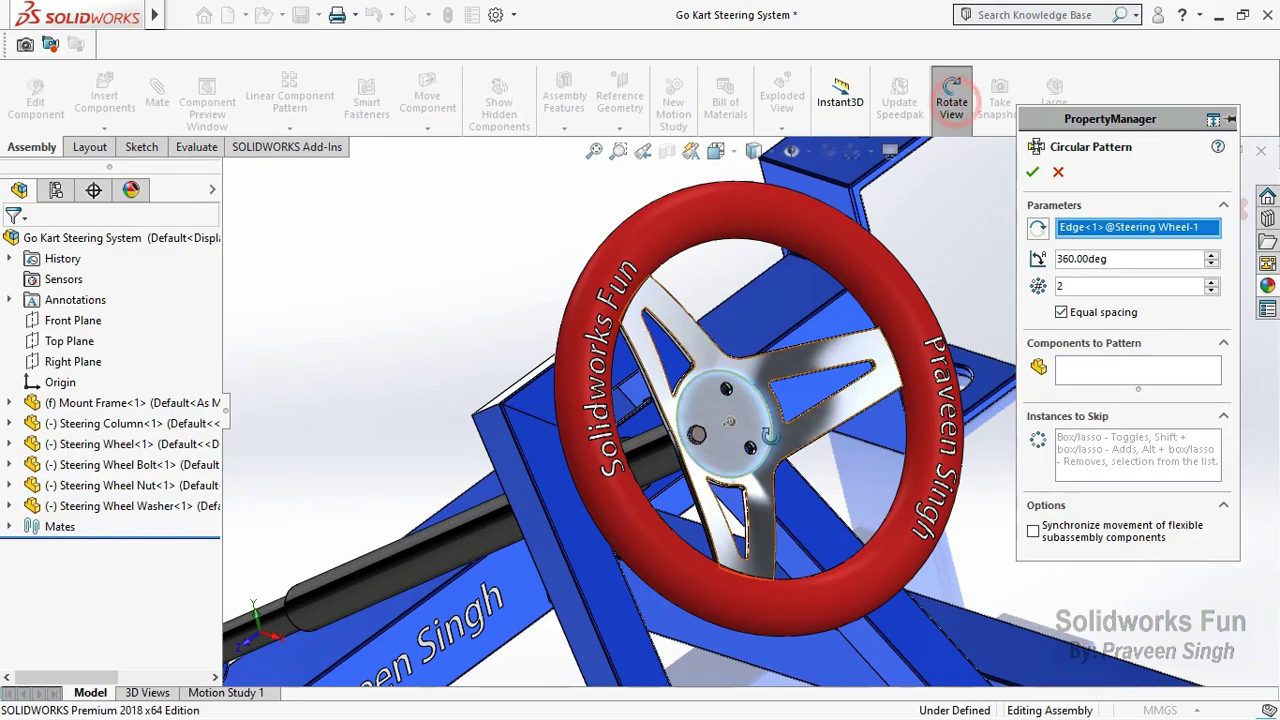
drag(766, 434, 770, 426)
scroll(770, 426, down, 5)
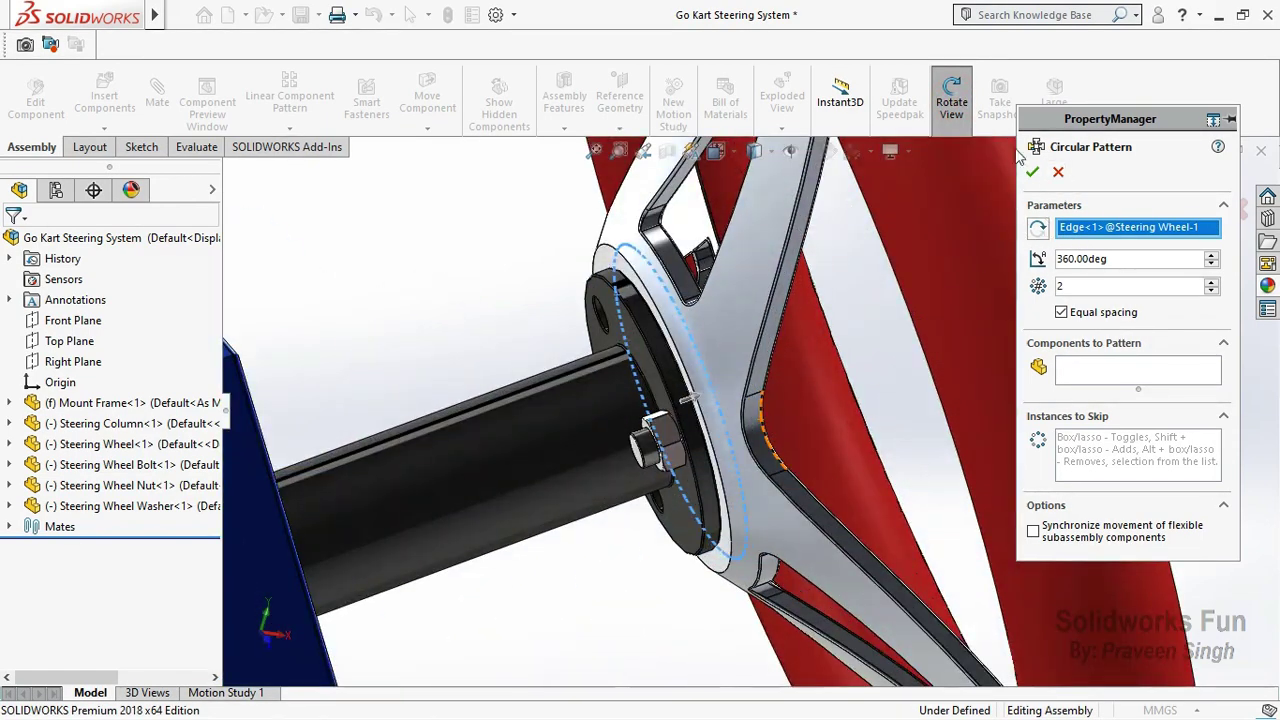
click(1092, 375)
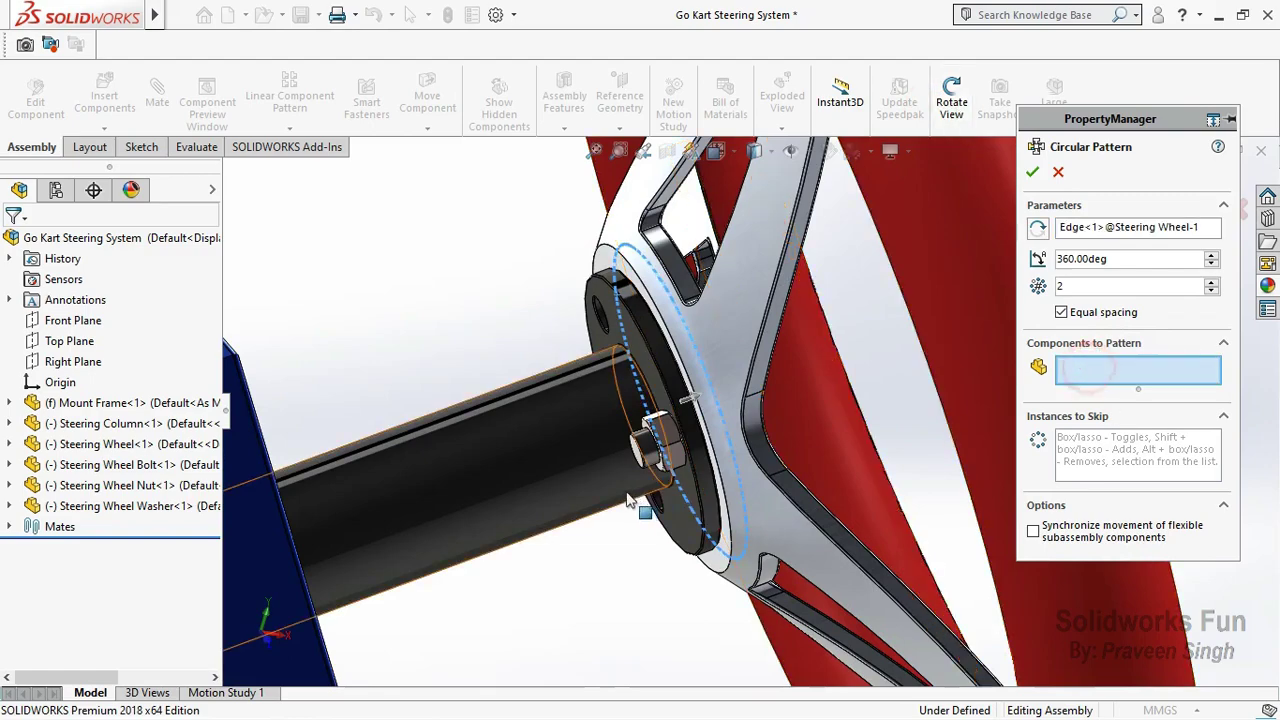
click(658, 454)
click(668, 452)
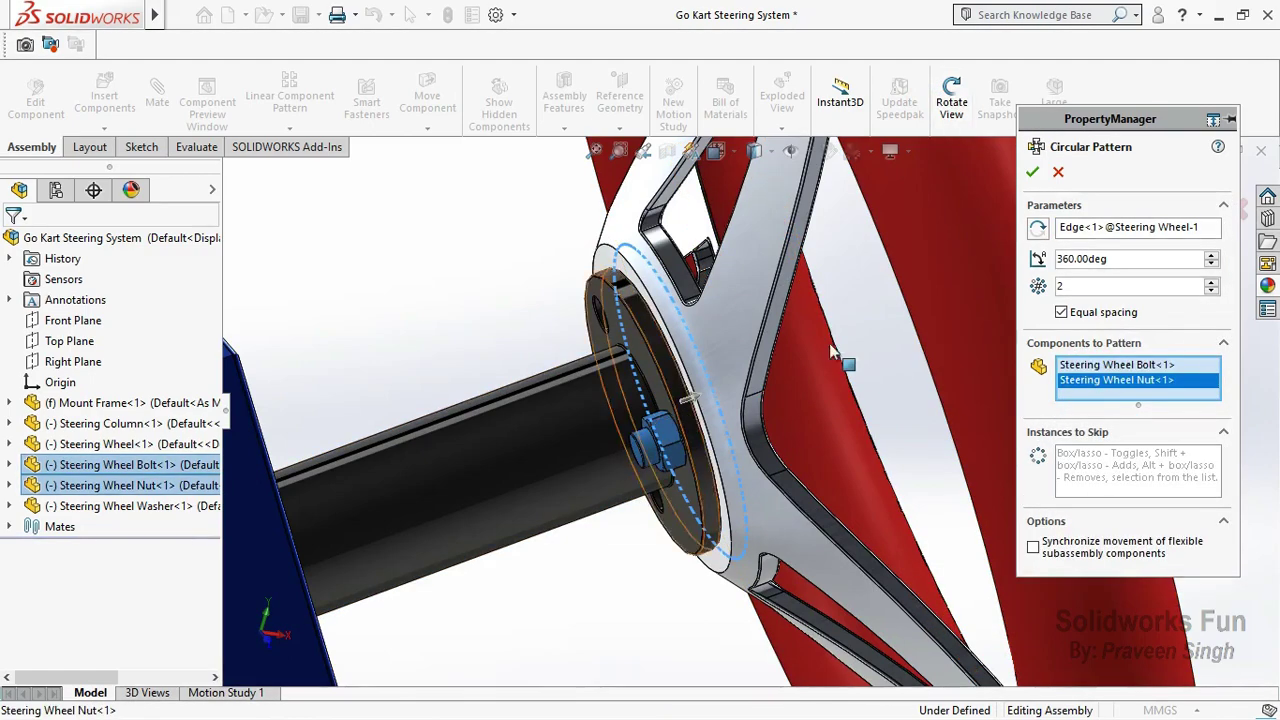
click(952, 100)
drag(700, 420, 520, 437)
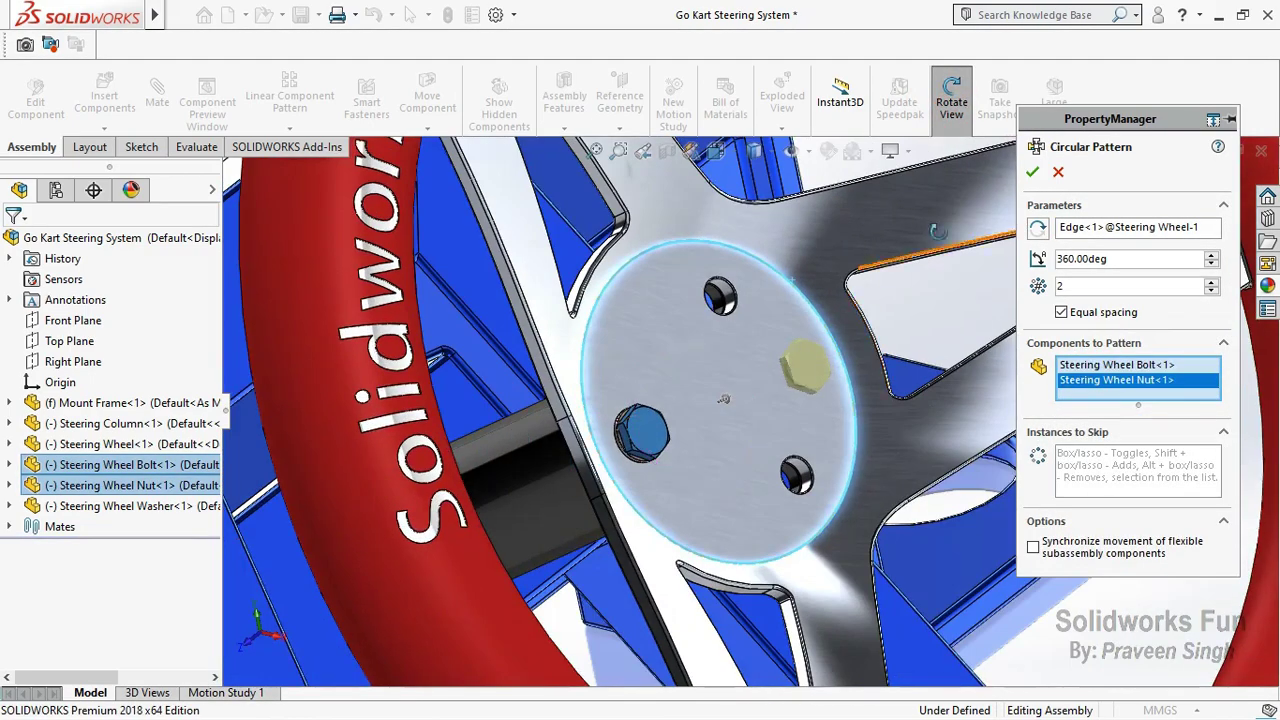
scroll(640, 440, down, 2)
scroll(604, 456, down, 4)
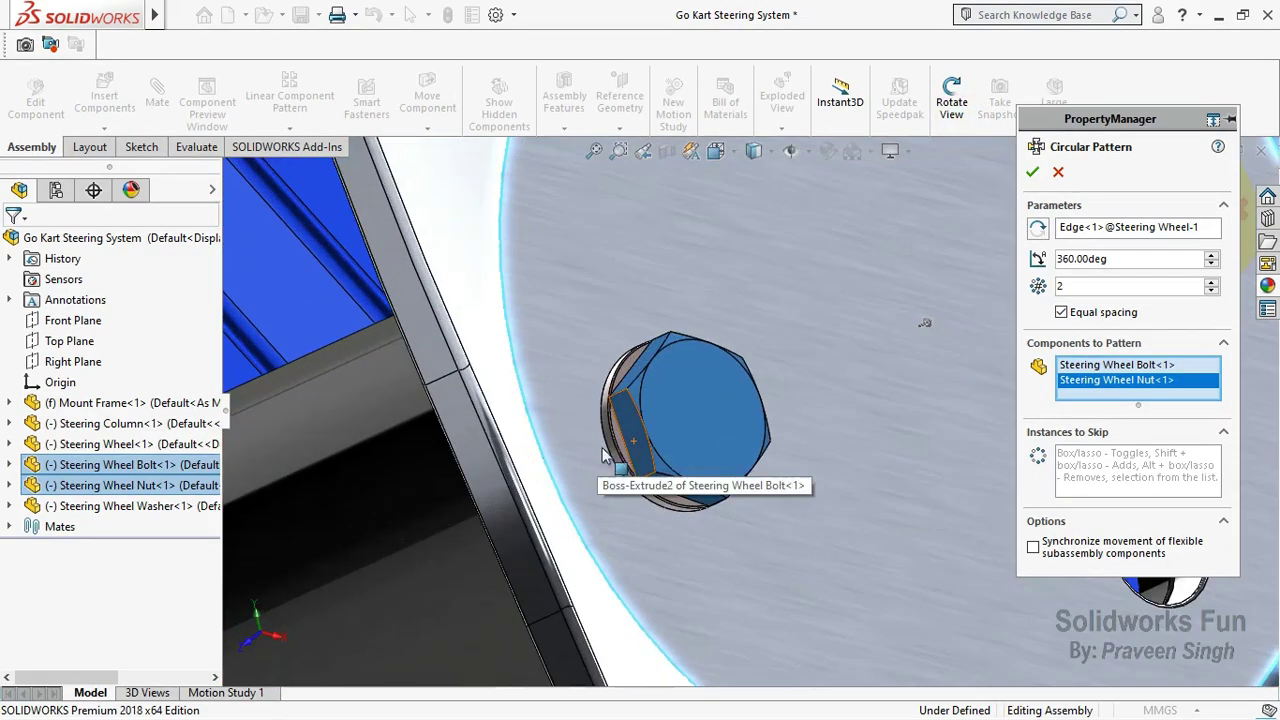
click(622, 455)
Step: Set the pattern to 3 instances and confirm it
scroll(622, 455, up, 5)
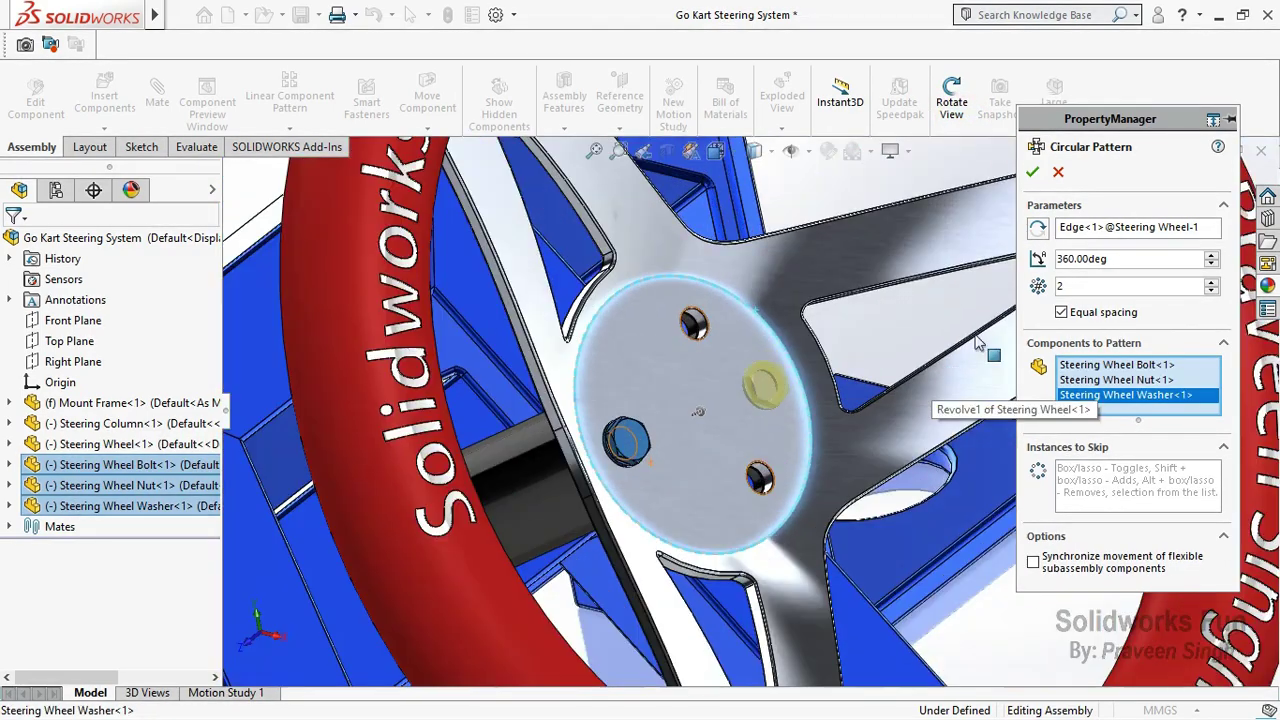
click(1212, 284)
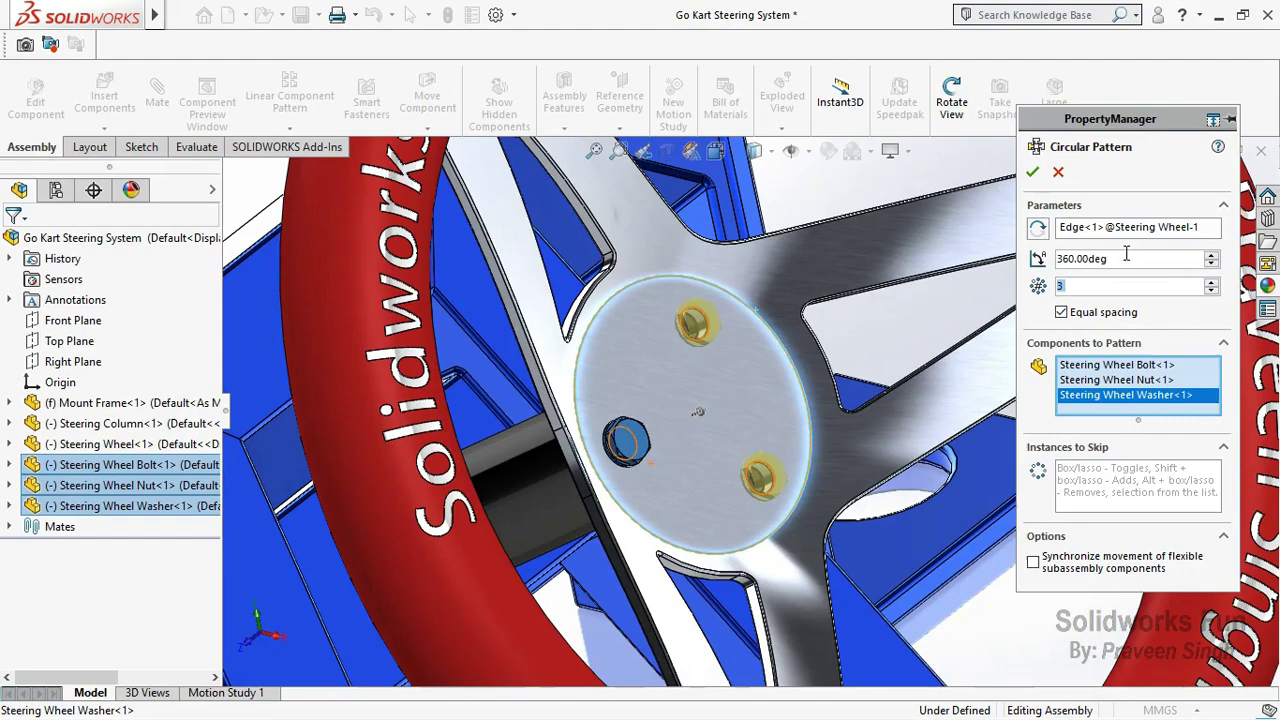
click(1040, 176)
scroll(880, 358, up, 5)
Step: Spin the steering wheel about its axis
click(925, 310)
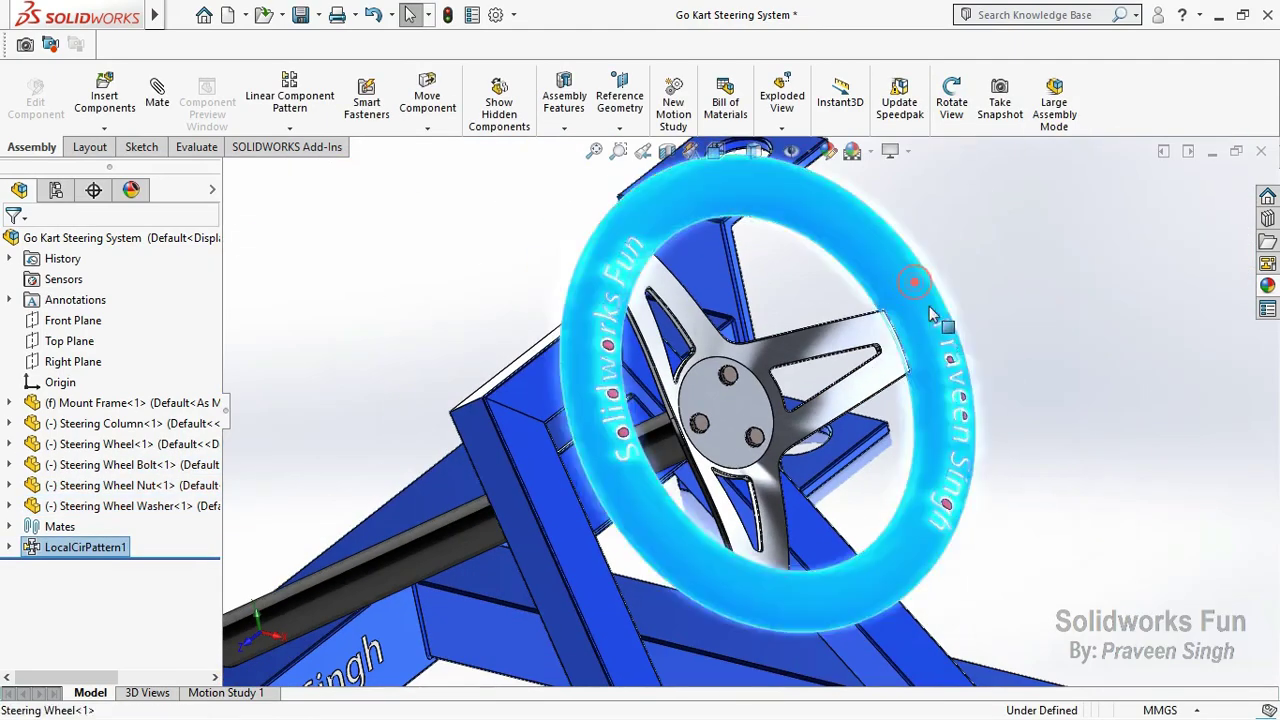
drag(950, 445, 428, 100)
click(408, 271)
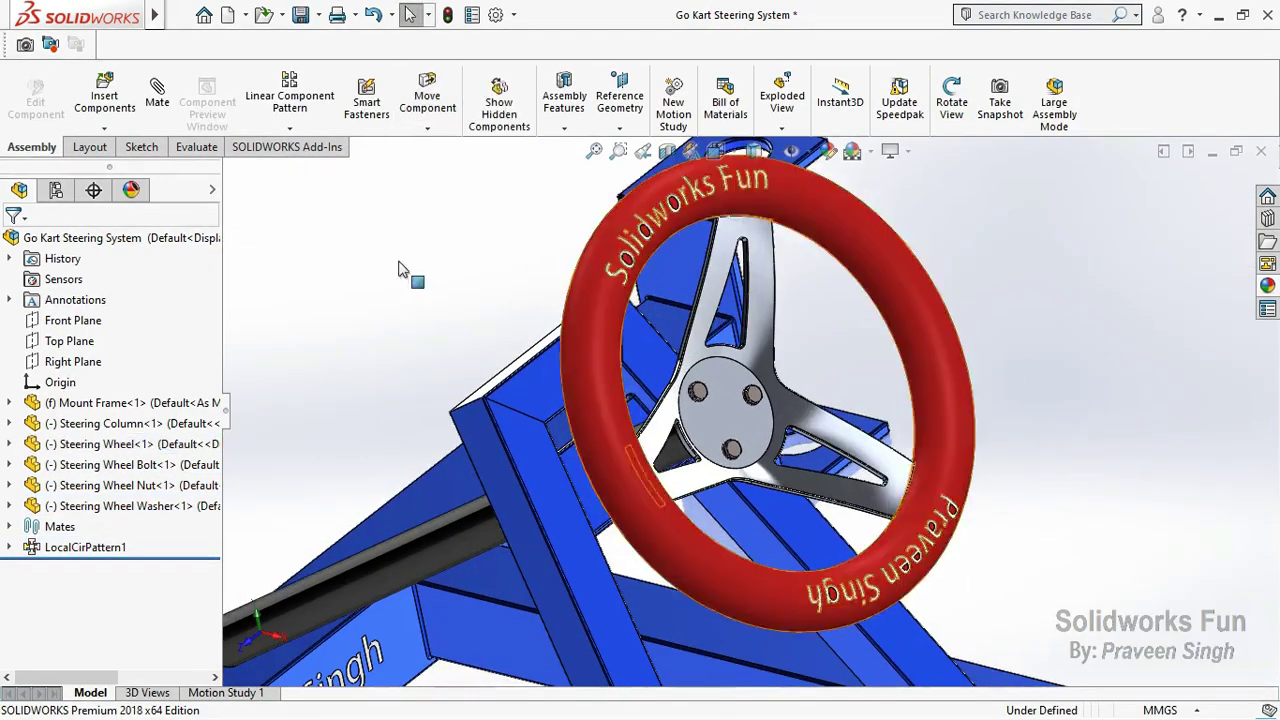
click(302, 18)
click(597, 296)
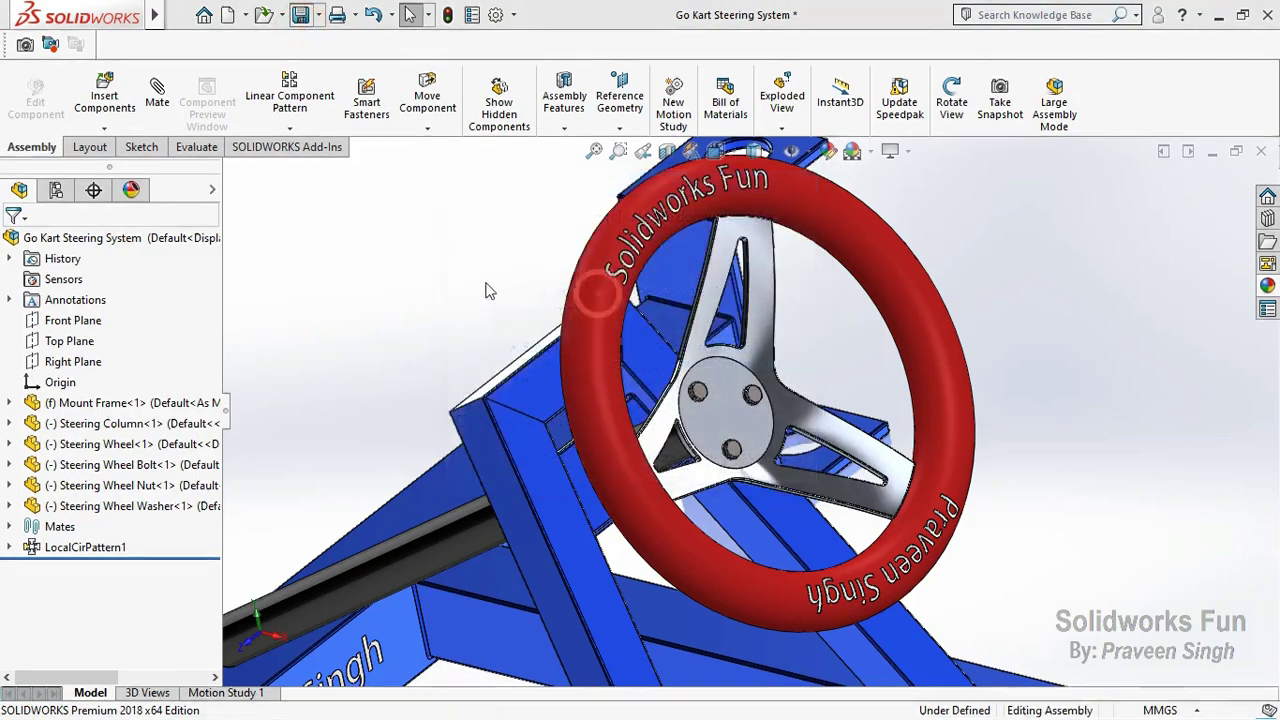
click(846, 332)
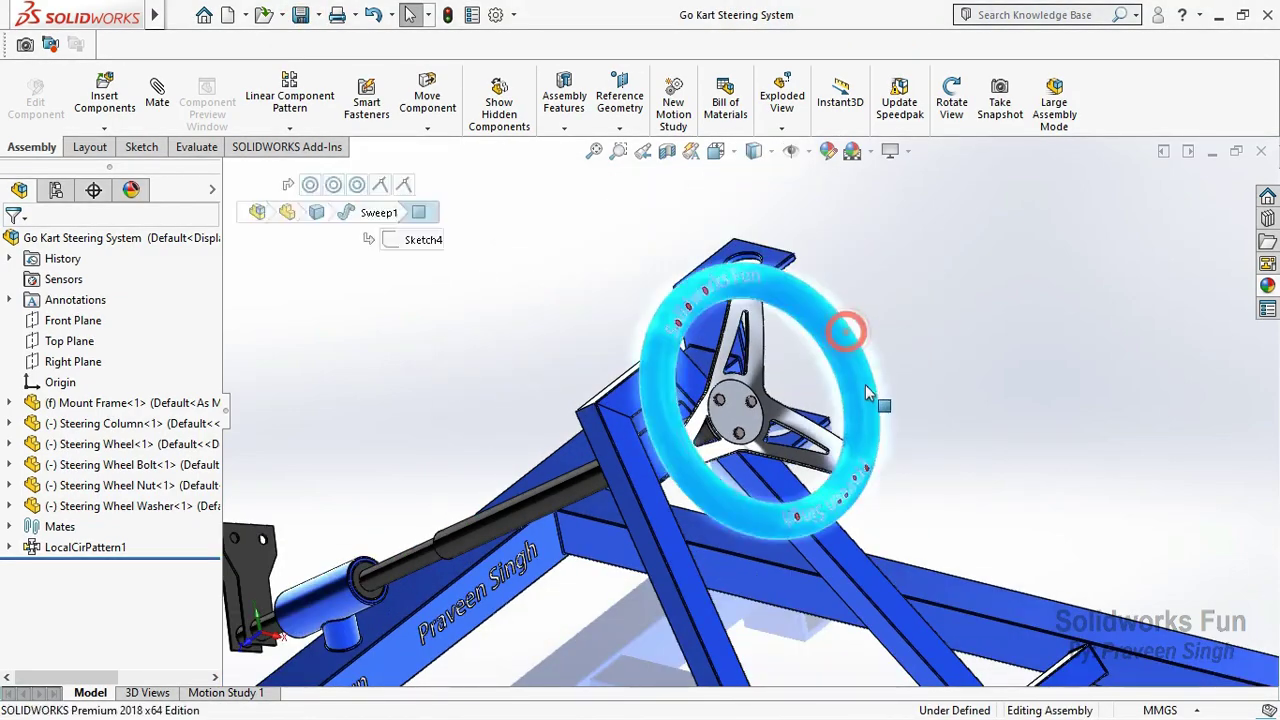
drag(848, 334, 828, 338)
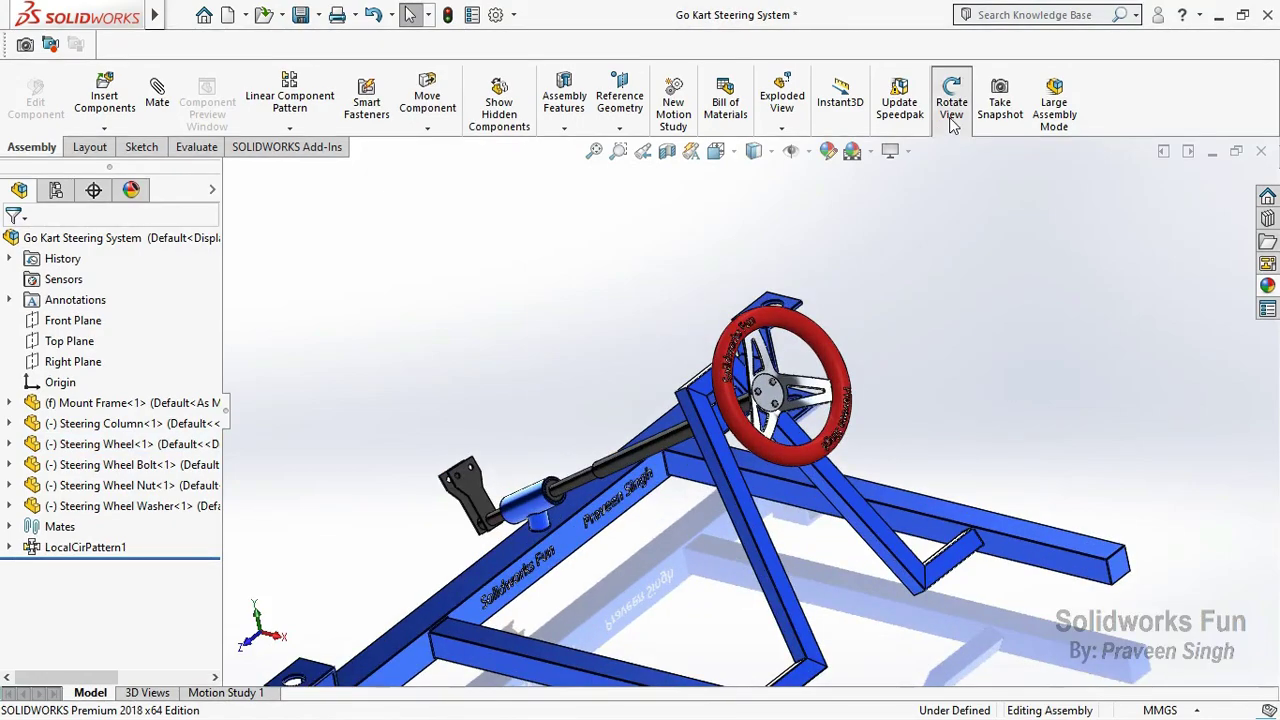
Step: Rebuild and save the Go Kart Steering System assembly
click(952, 122)
mouse_move(940, 460)
mouse_down()
mouse_move(965, 493)
mouse_move(937, 268)
mouse_up()
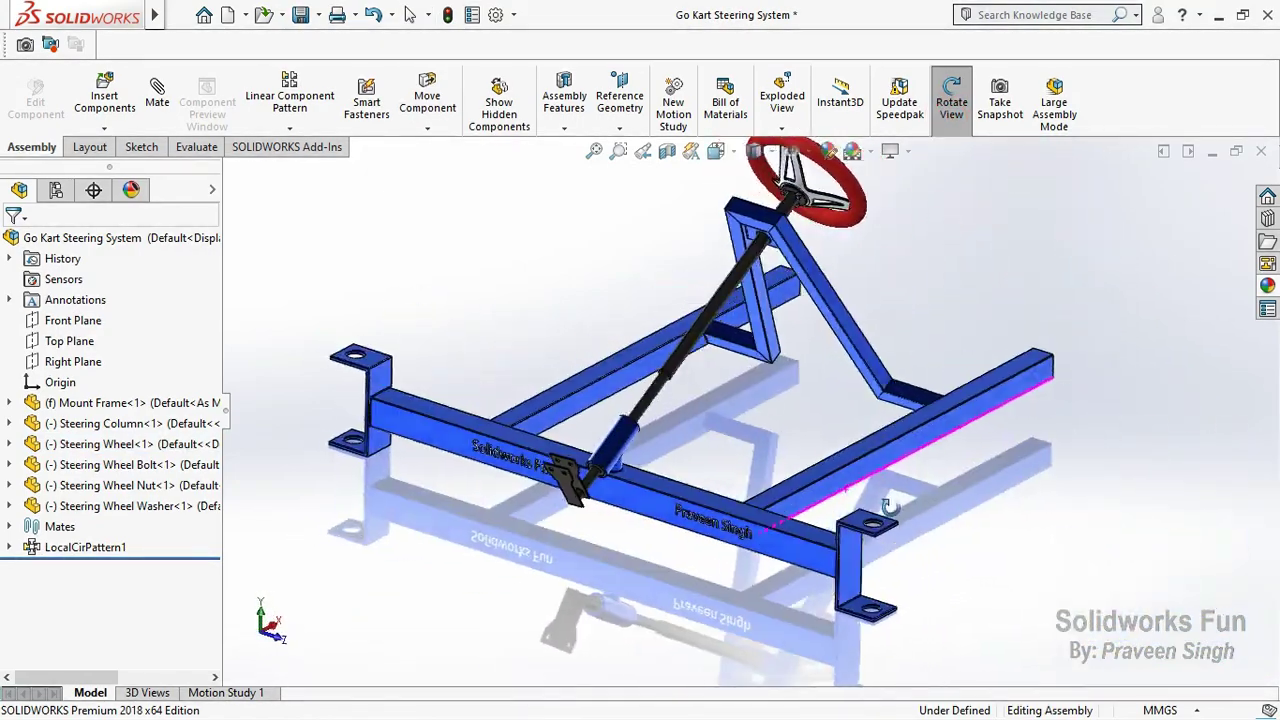
key(ctrl+s)
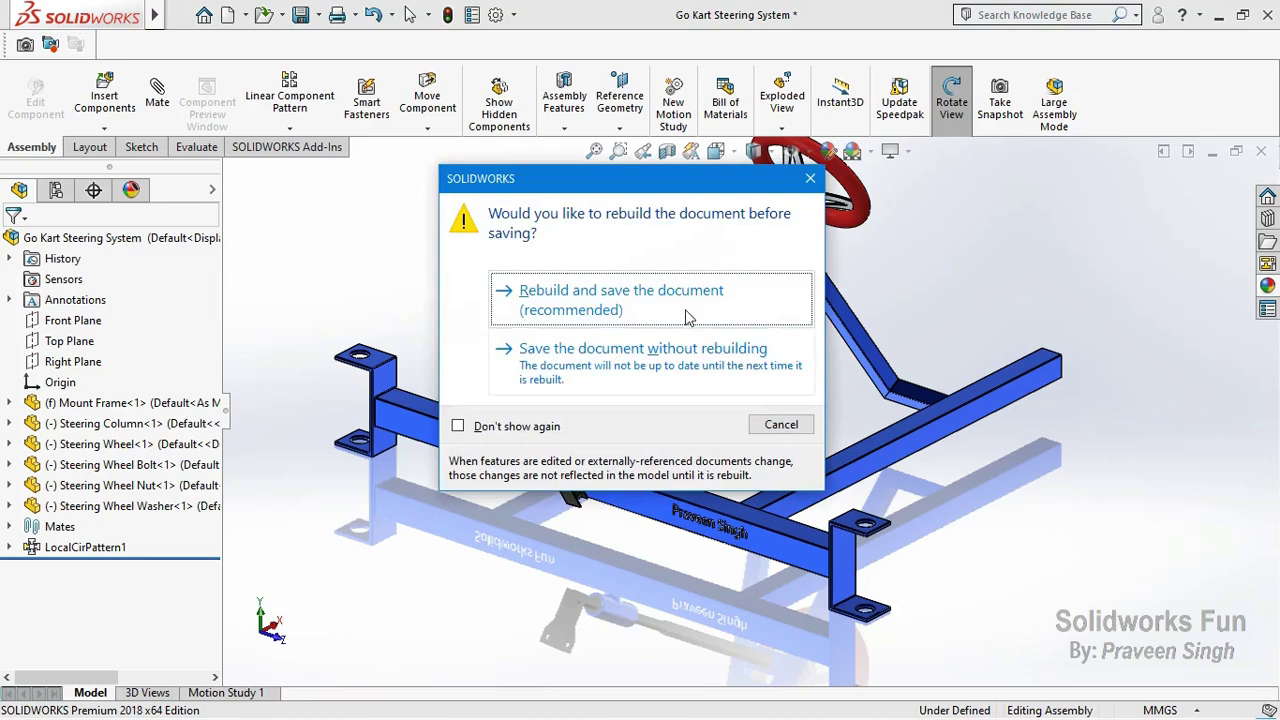
click(688, 316)
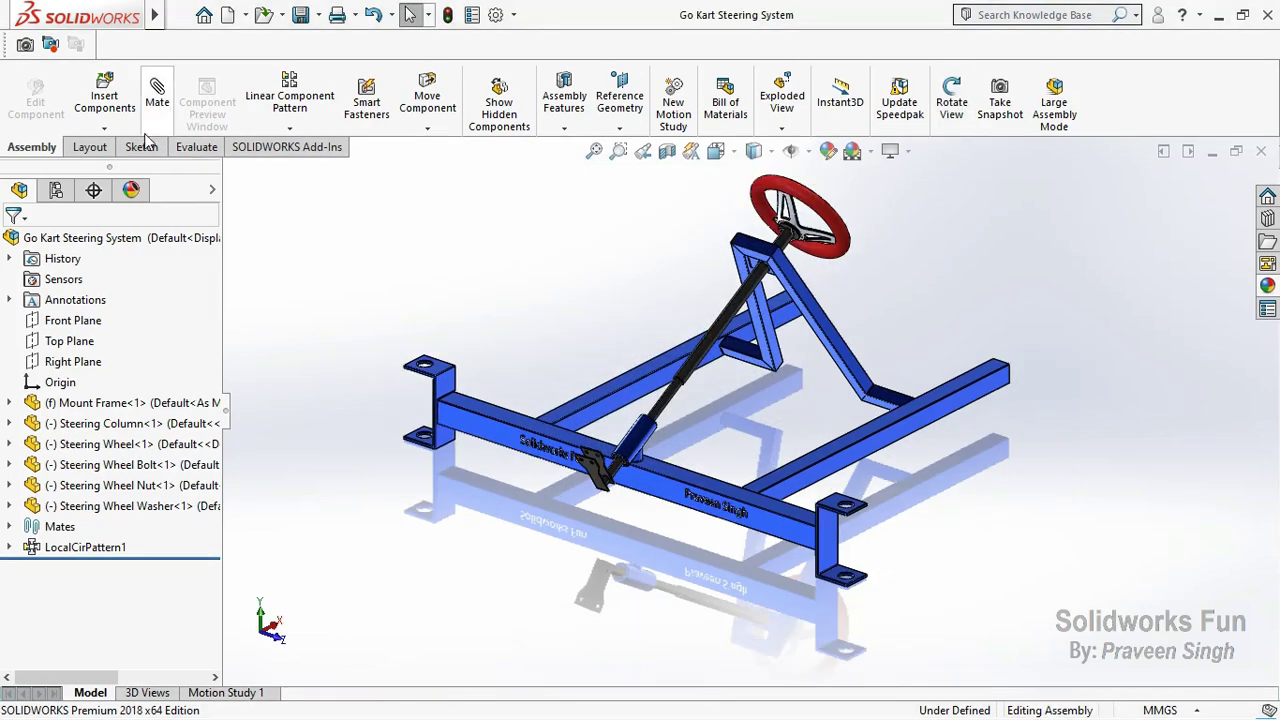
Step: Insert the Left Spindle and Right Spindle parts at the frame's ends
click(104, 128)
click(152, 148)
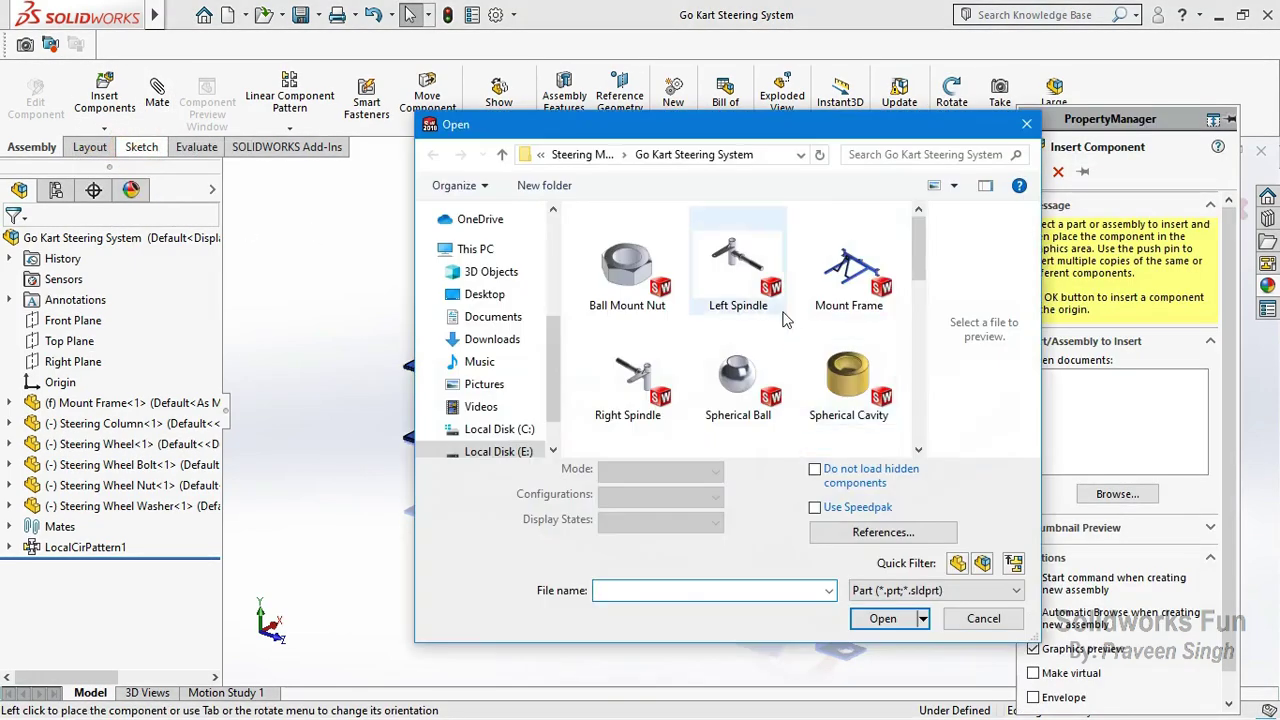
click(760, 270)
ctrl+click(628, 375)
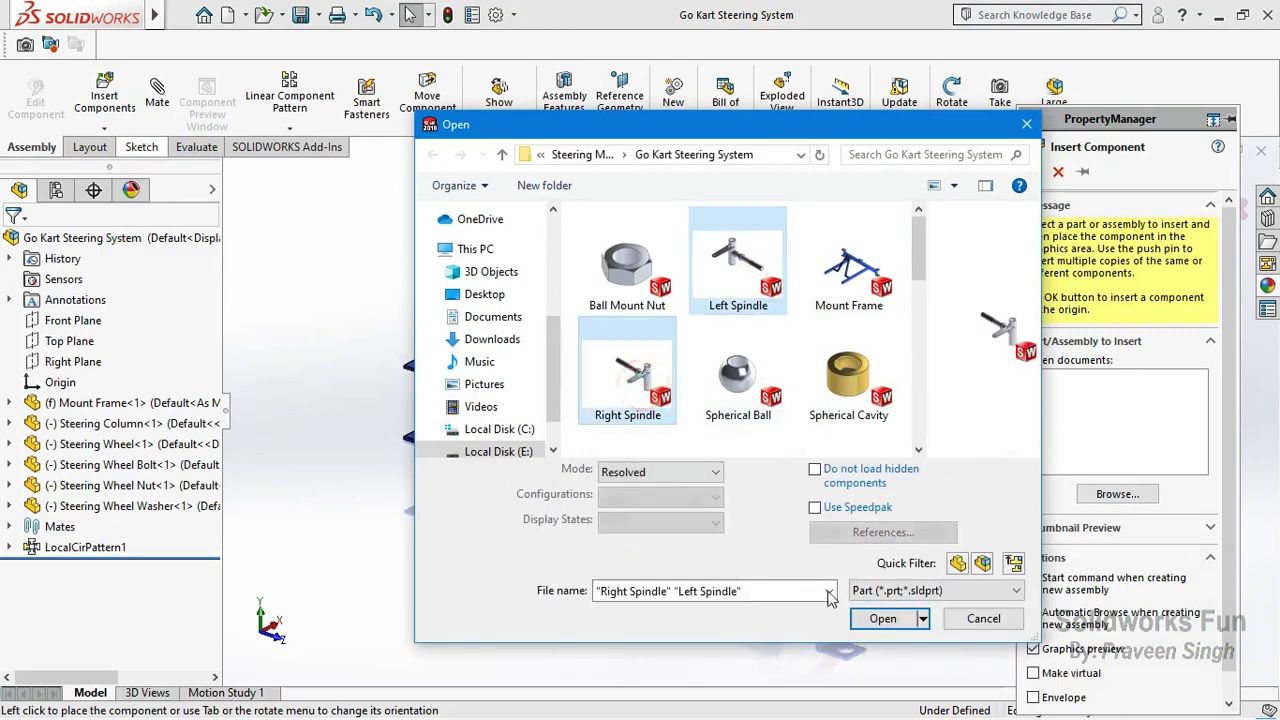
click(880, 620)
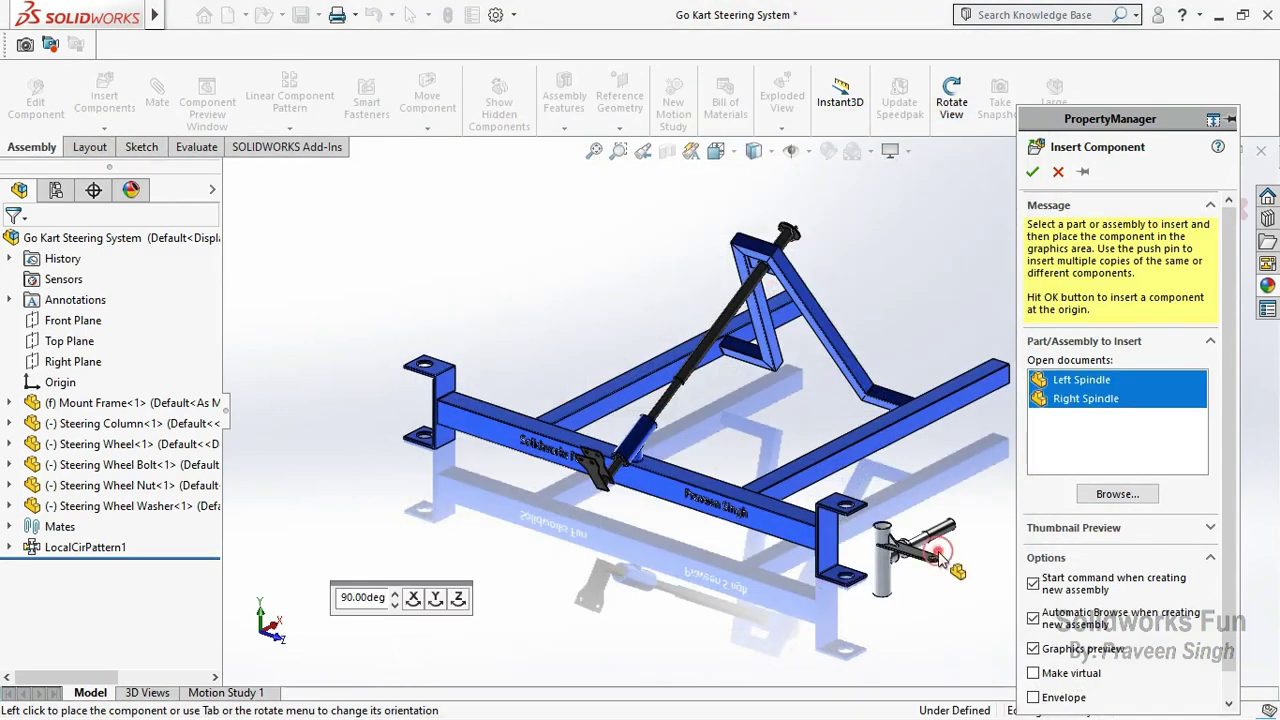
click(900, 545)
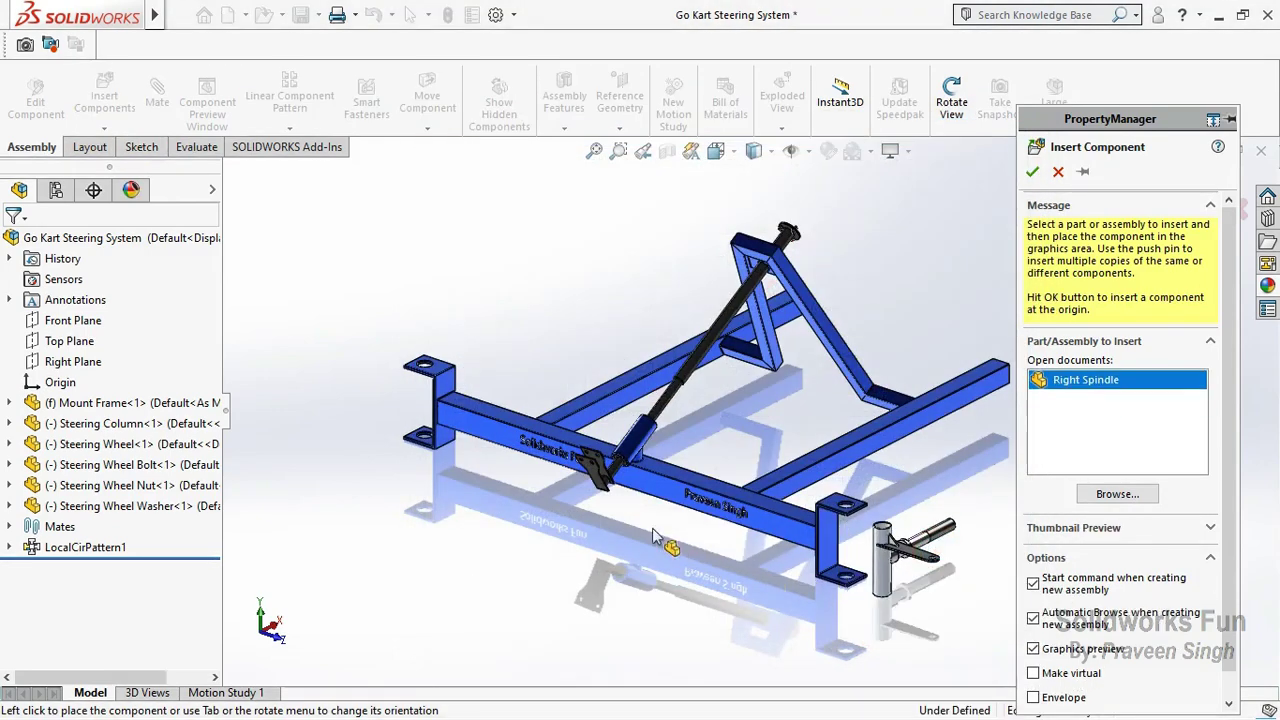
click(511, 533)
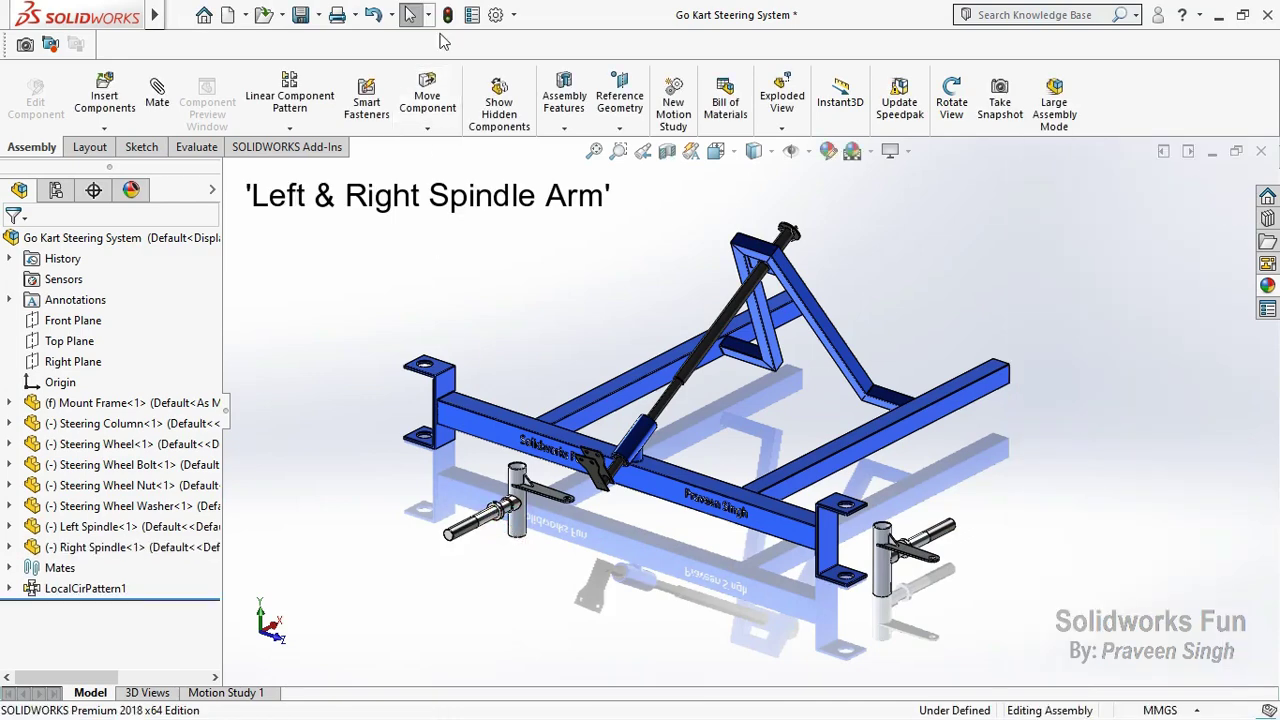
Step: Move the Right Spindle out beside a frame bracket
click(190, 528)
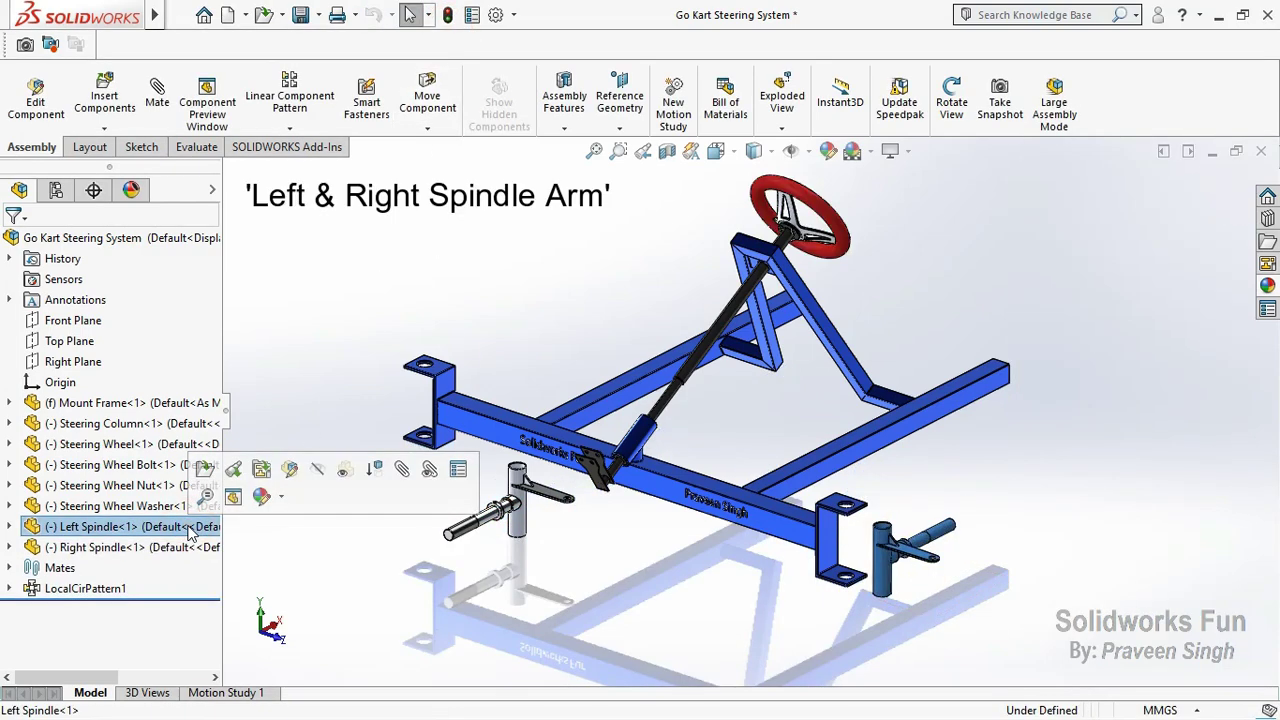
click(187, 549)
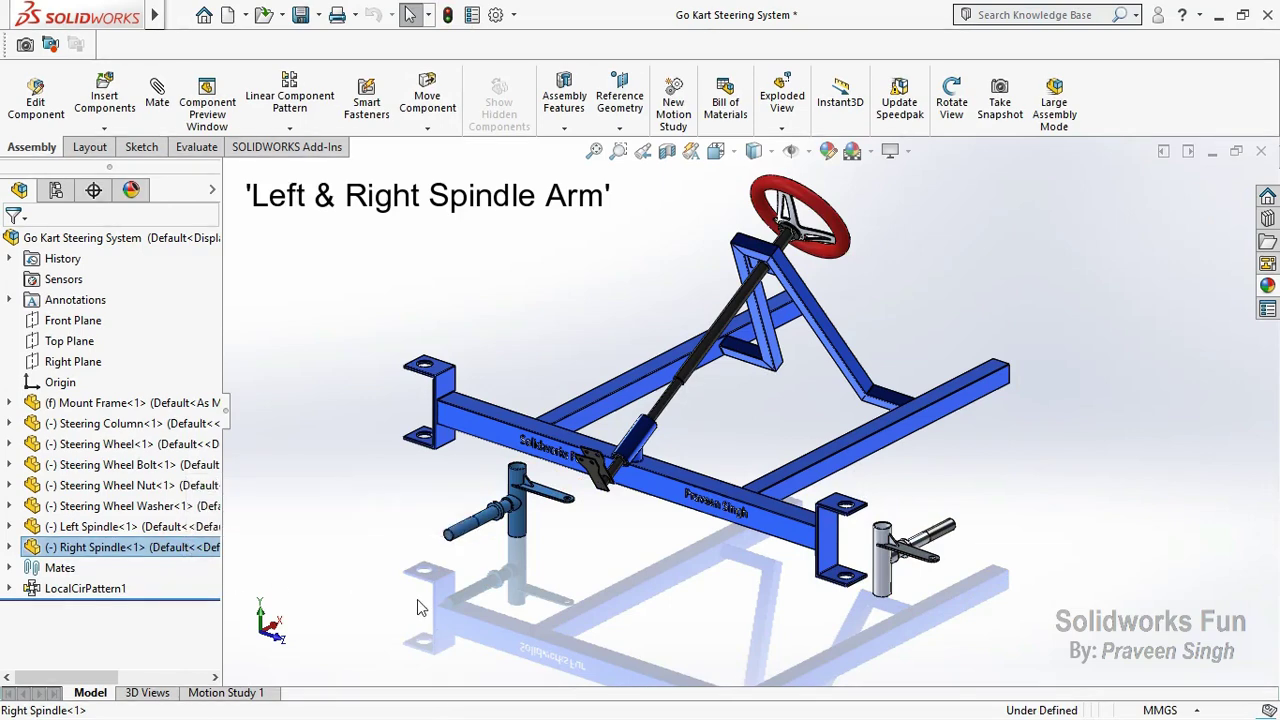
drag(515, 510, 390, 483)
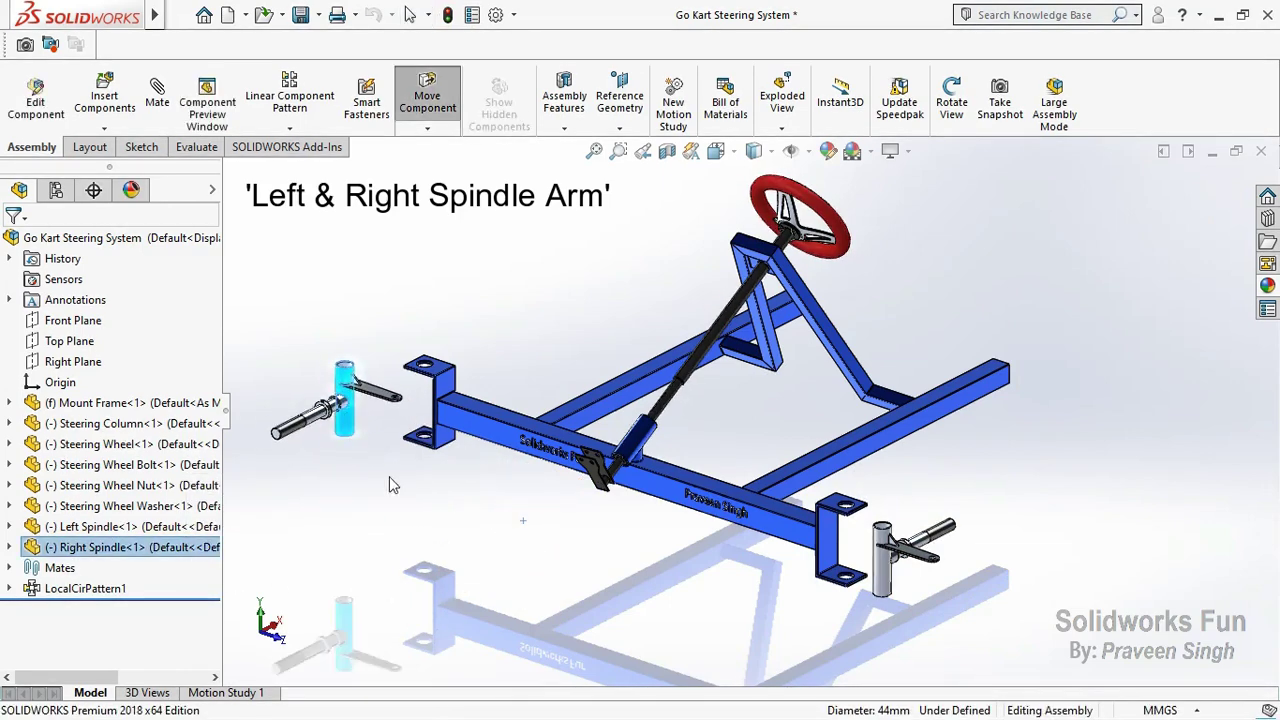
scroll(260, 500, up, 2)
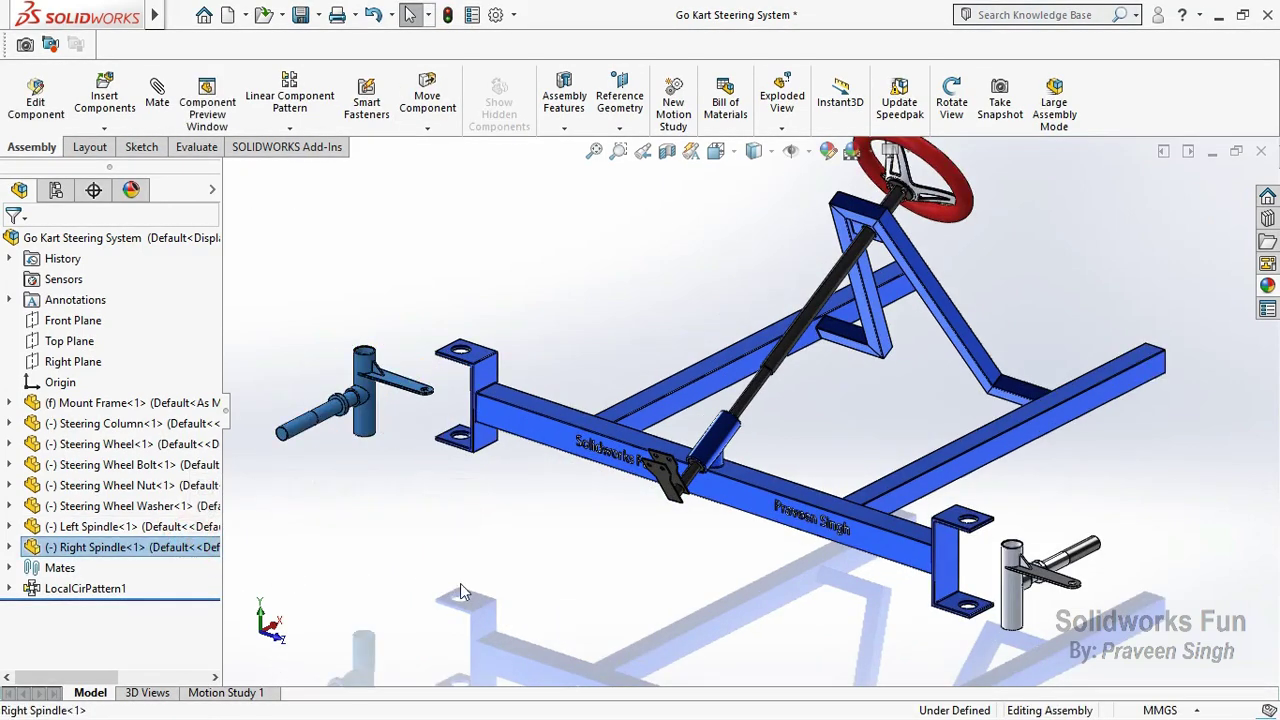
Step: Mate the Left Spindle tube concentric with the bracket hole
scroll(927, 516, up, 5)
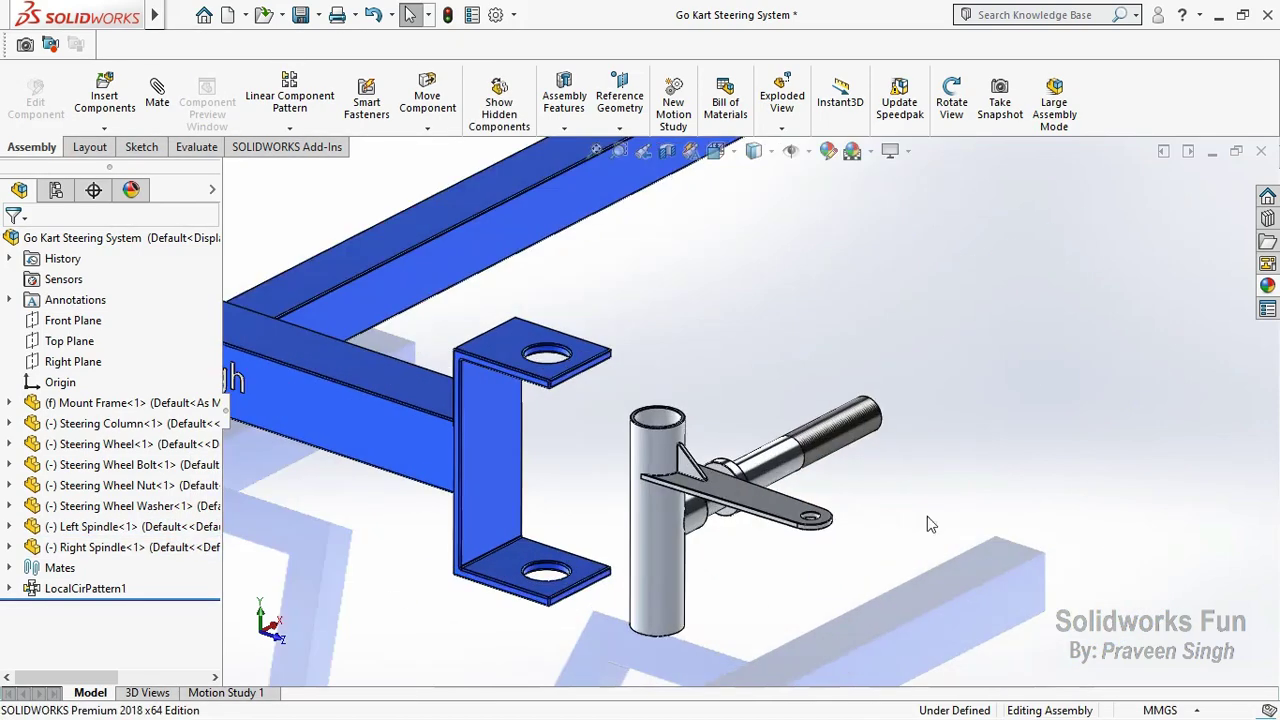
scroll(672, 393, up, 2)
click(514, 337)
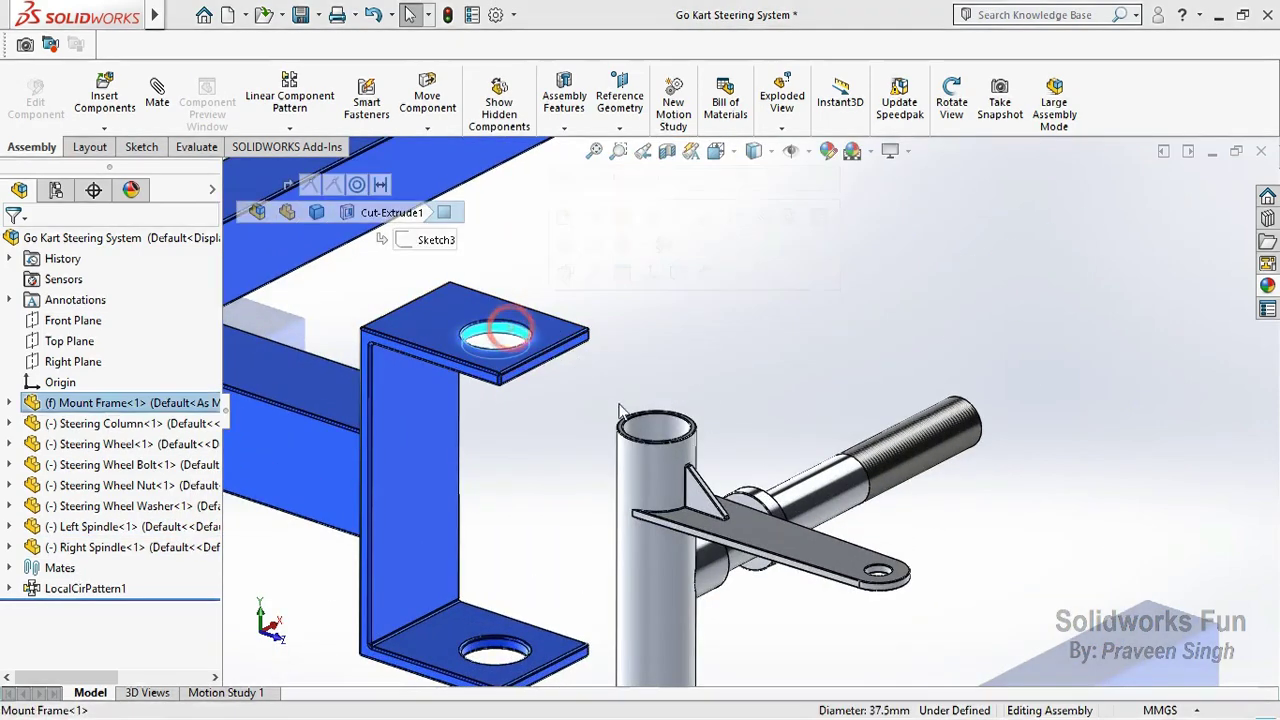
ctrl+click(656, 428)
click(789, 416)
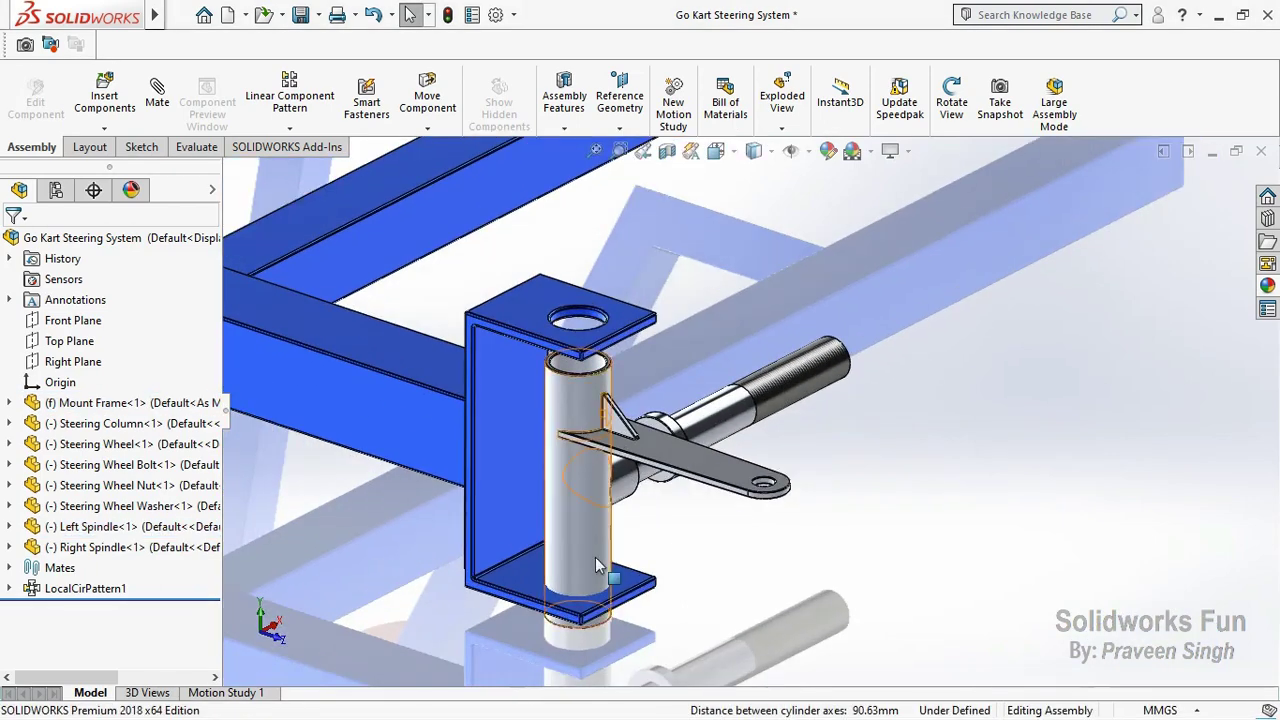
drag(595, 558, 592, 503)
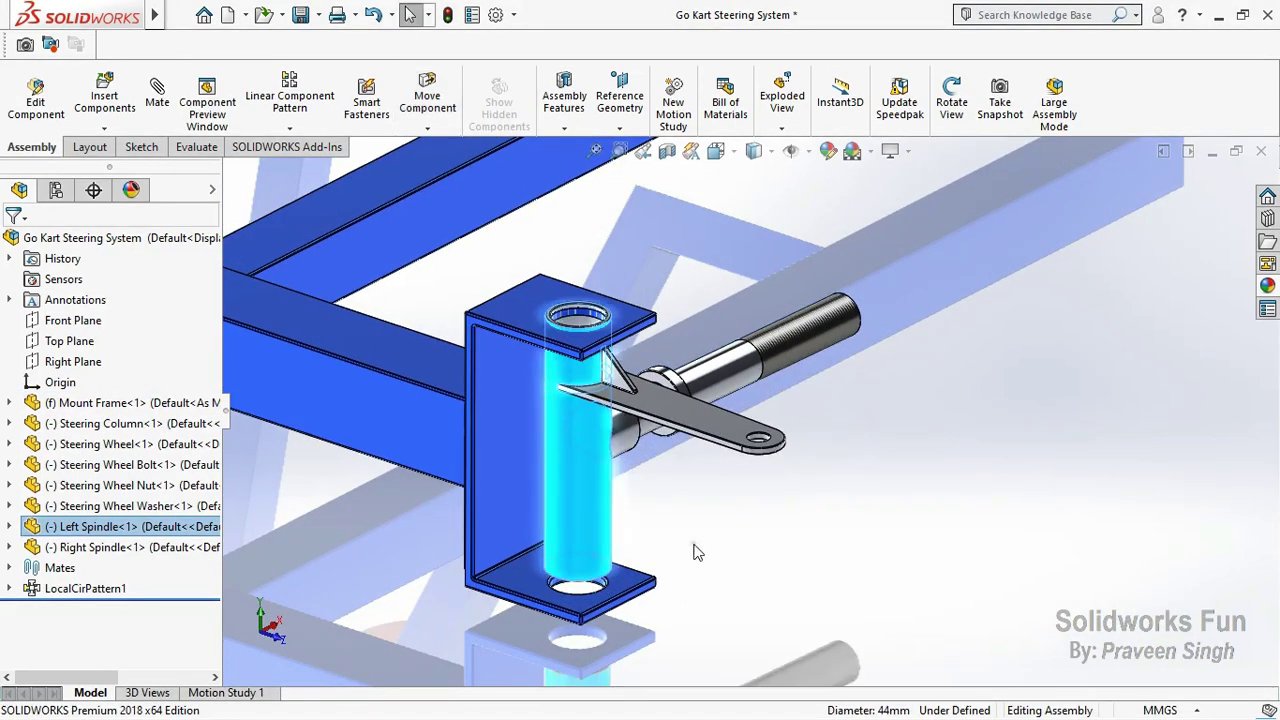
Step: Make the spindle tube bottom coincident with the bracket's bottom plate
scroll(625, 596, up, 3)
click(620, 565)
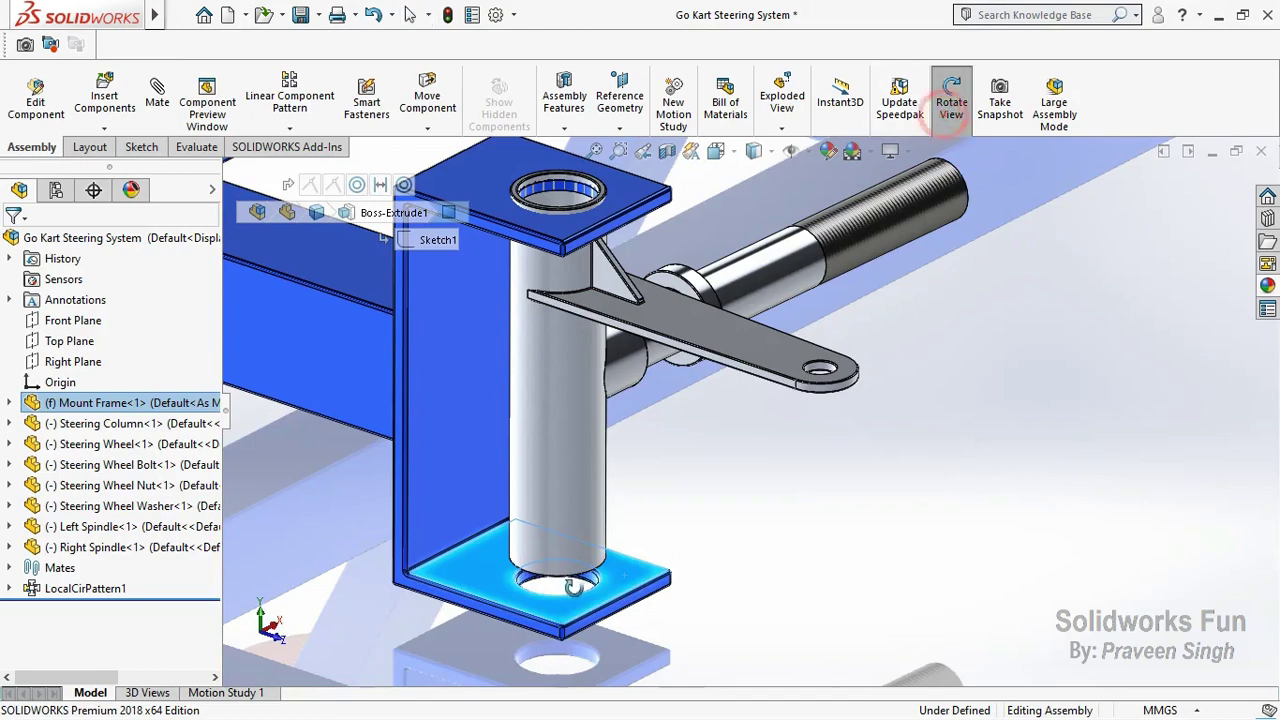
drag(573, 587, 600, 371)
right_click(651, 333)
click(770, 457)
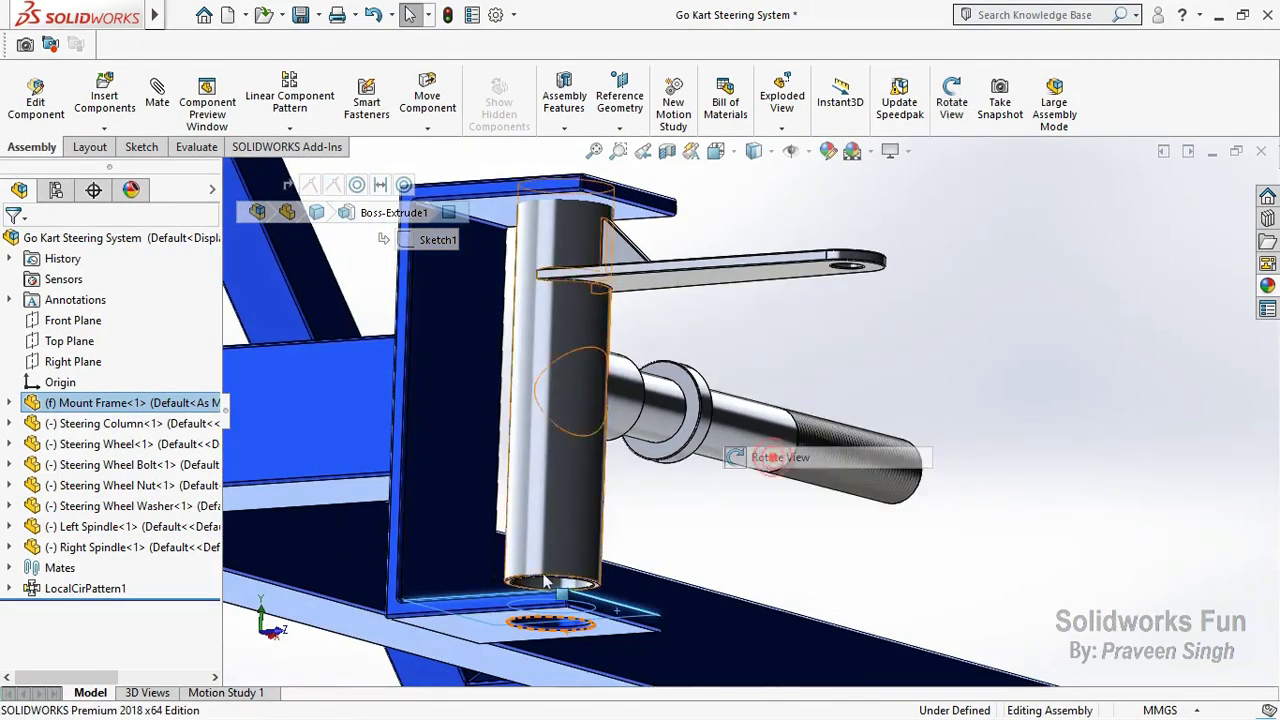
scroll(545, 582, up, 5)
ctrl+click(638, 462)
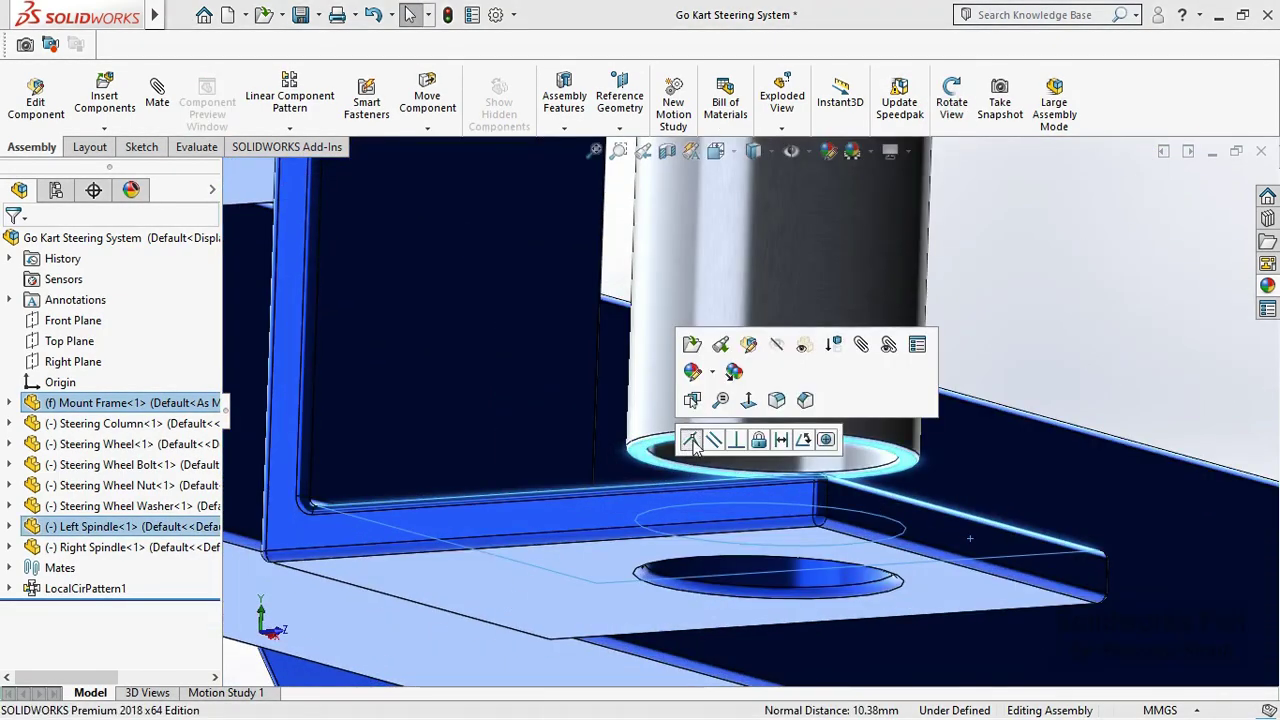
click(690, 437)
scroll(700, 377, down, 5)
scroll(775, 223, up, 5)
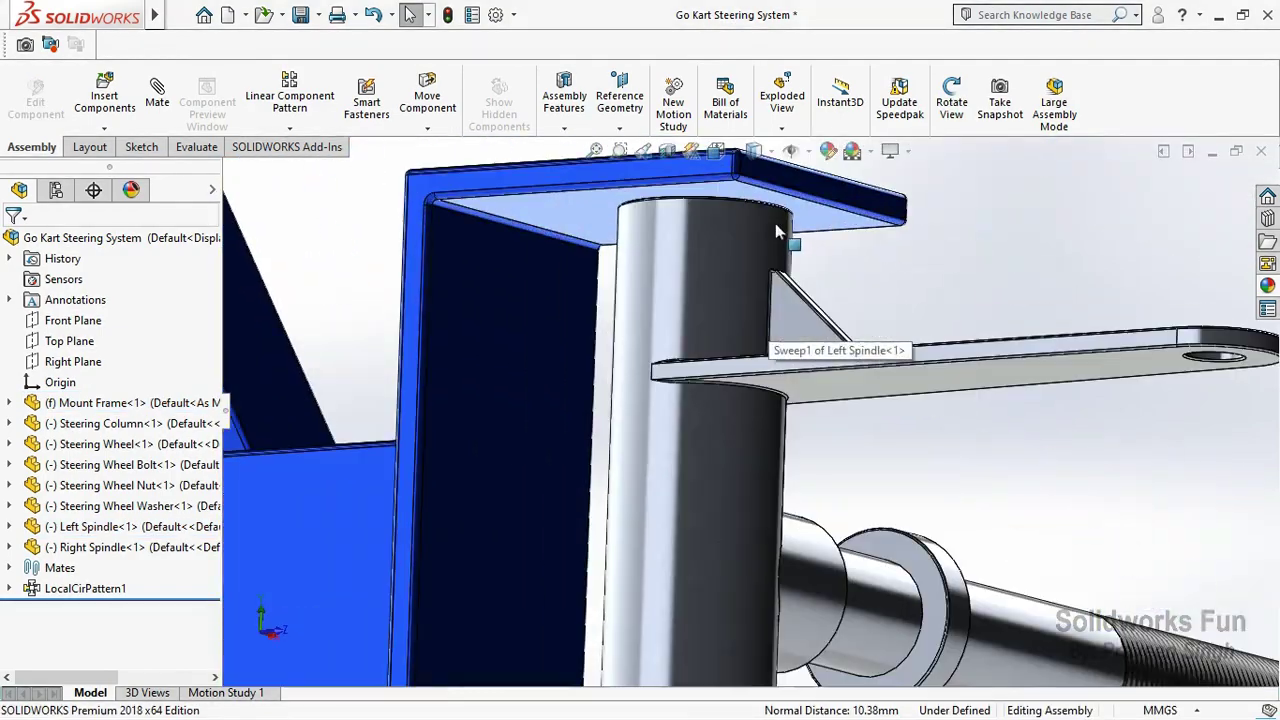
Step: Check the spindle's fit and turn the Left Spindle arm outward
click(949, 115)
drag(600, 243, 812, 435)
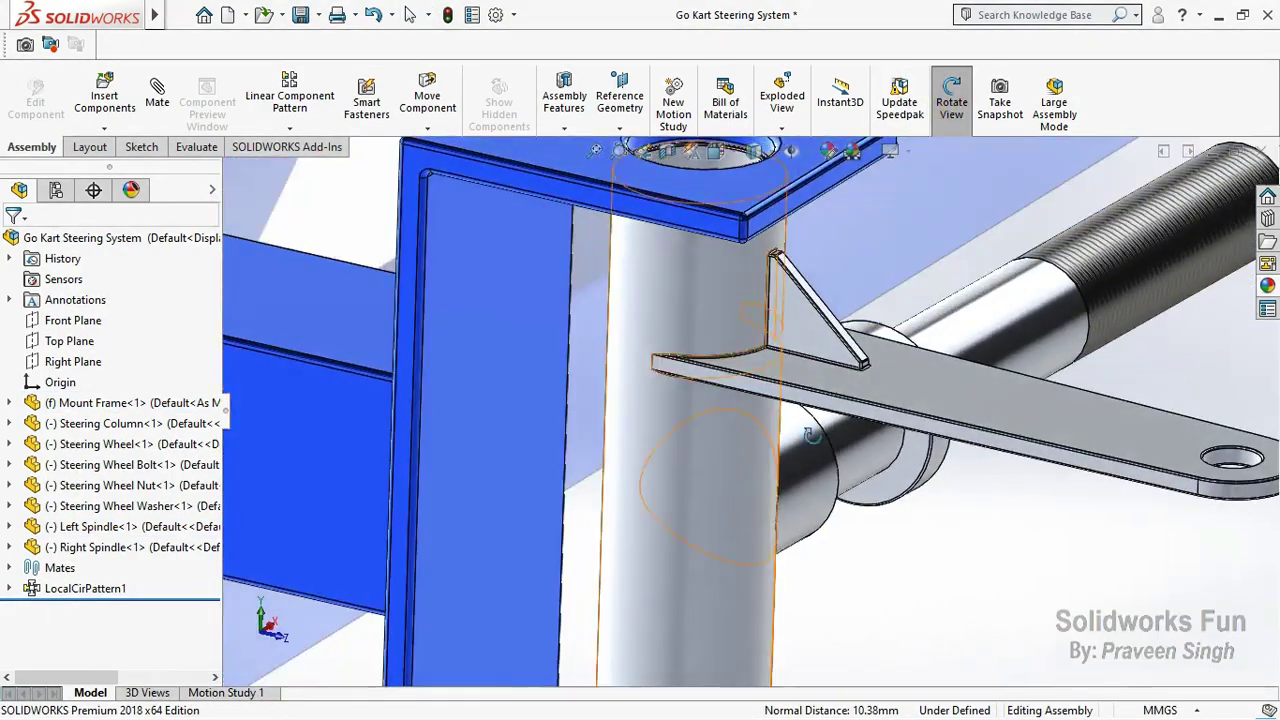
scroll(812, 435, down, 5)
drag(728, 442, 735, 362)
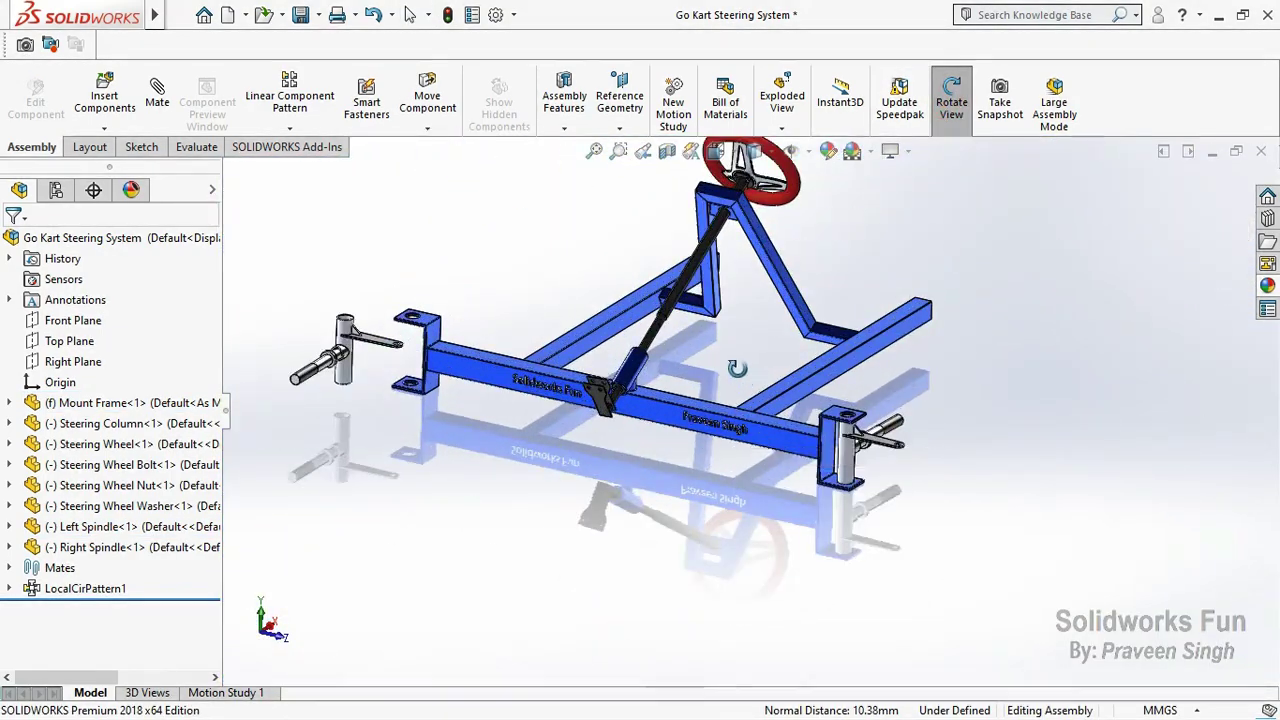
scroll(735, 362, up, 3)
right_click(734, 360)
click(770, 465)
scroll(766, 365, down, 5)
scroll(766, 365, up, 3)
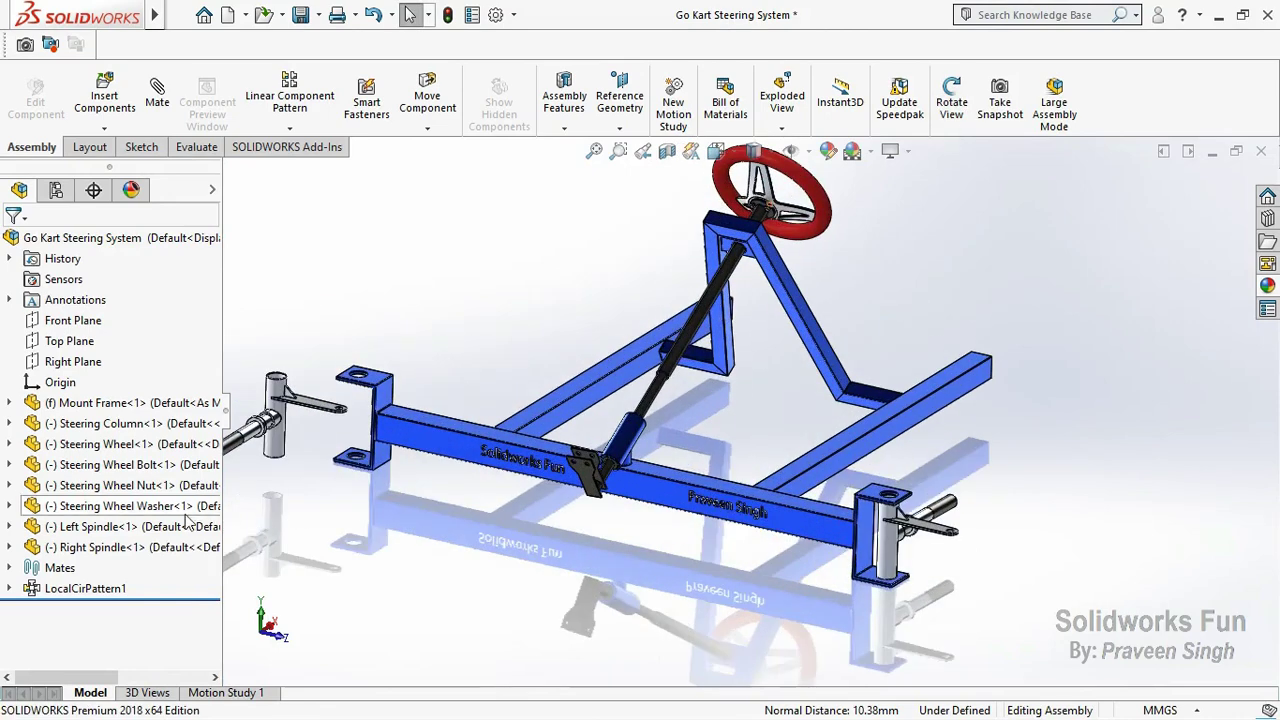
click(740, 625)
drag(897, 548, 880, 555)
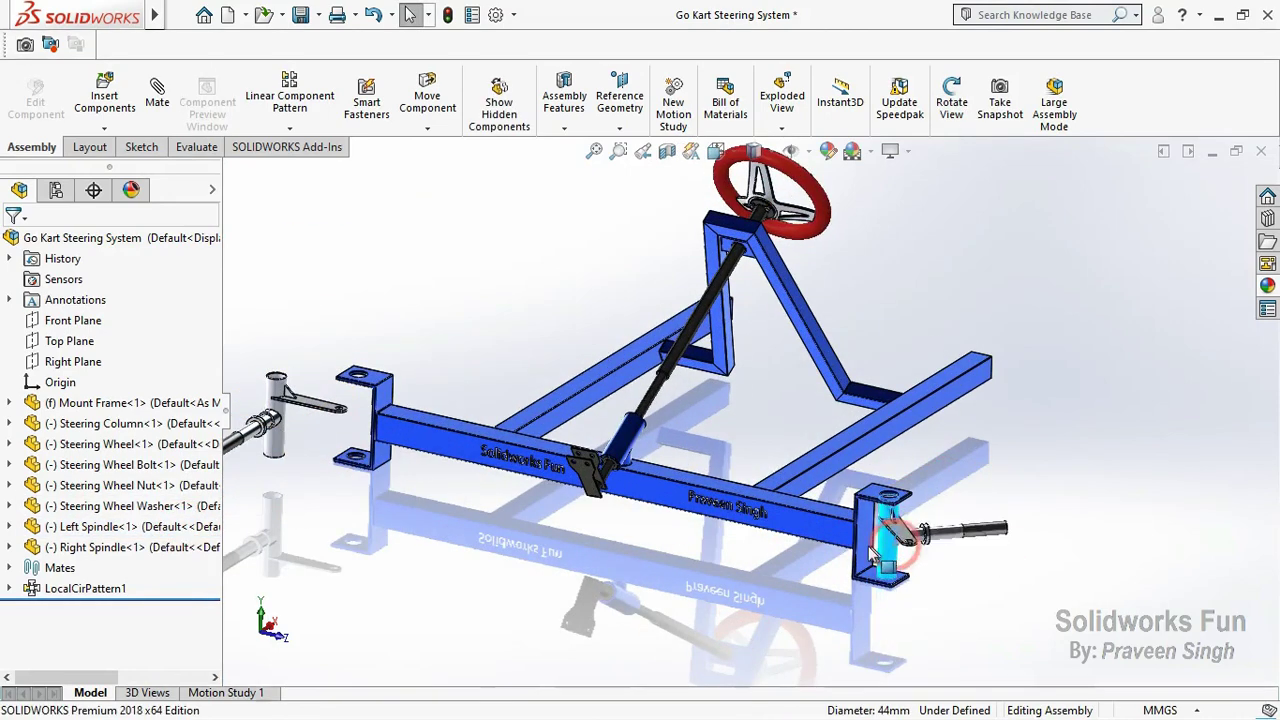
Step: Make the Right Spindle tube concentric with the other bracket's hole and swing it into place
key(Escape)
scroll(600, 430, down, 3)
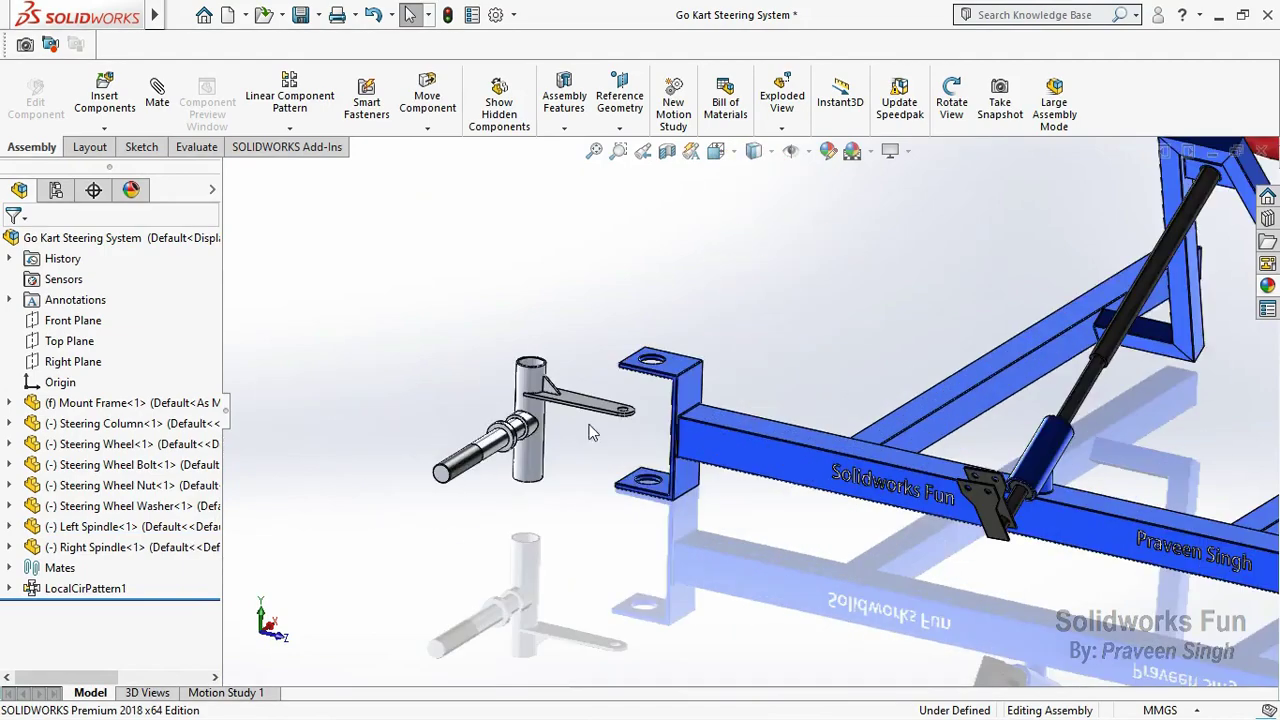
scroll(745, 330, down, 4)
click(745, 330)
scroll(720, 400, up, 2)
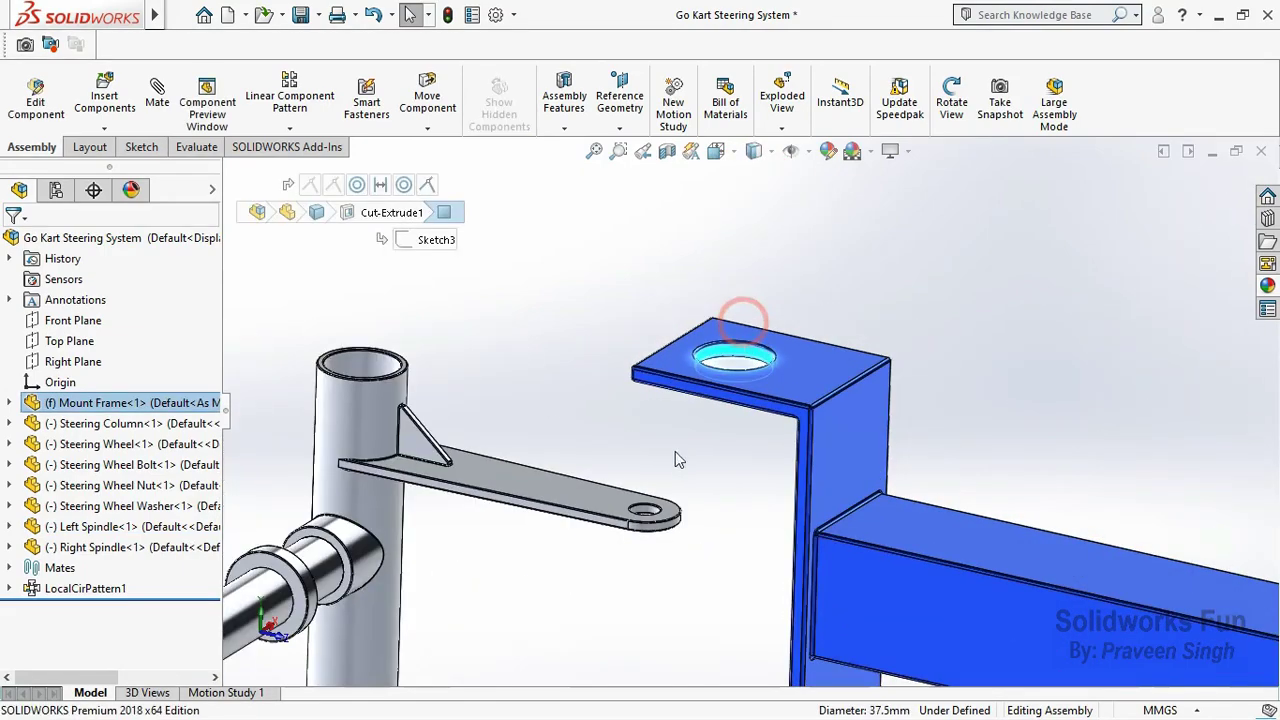
ctrl+click(380, 365)
click(499, 341)
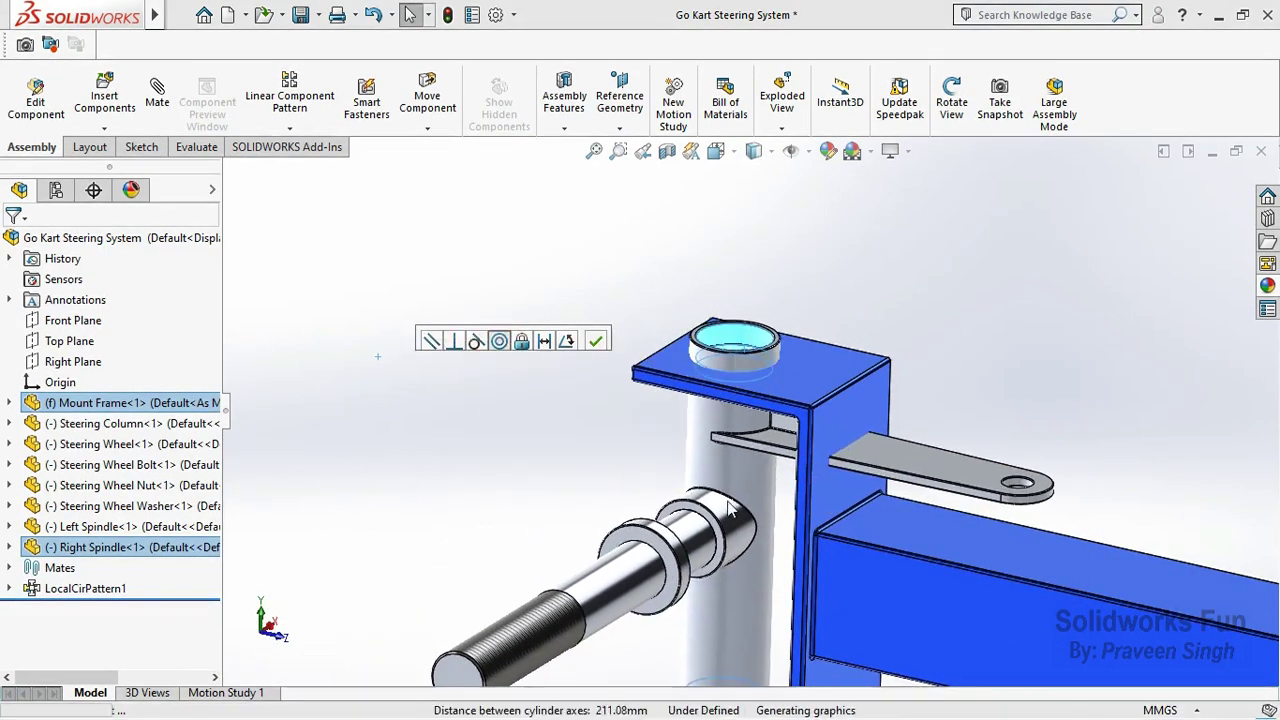
scroll(730, 510, up, 3)
drag(740, 500, 678, 520)
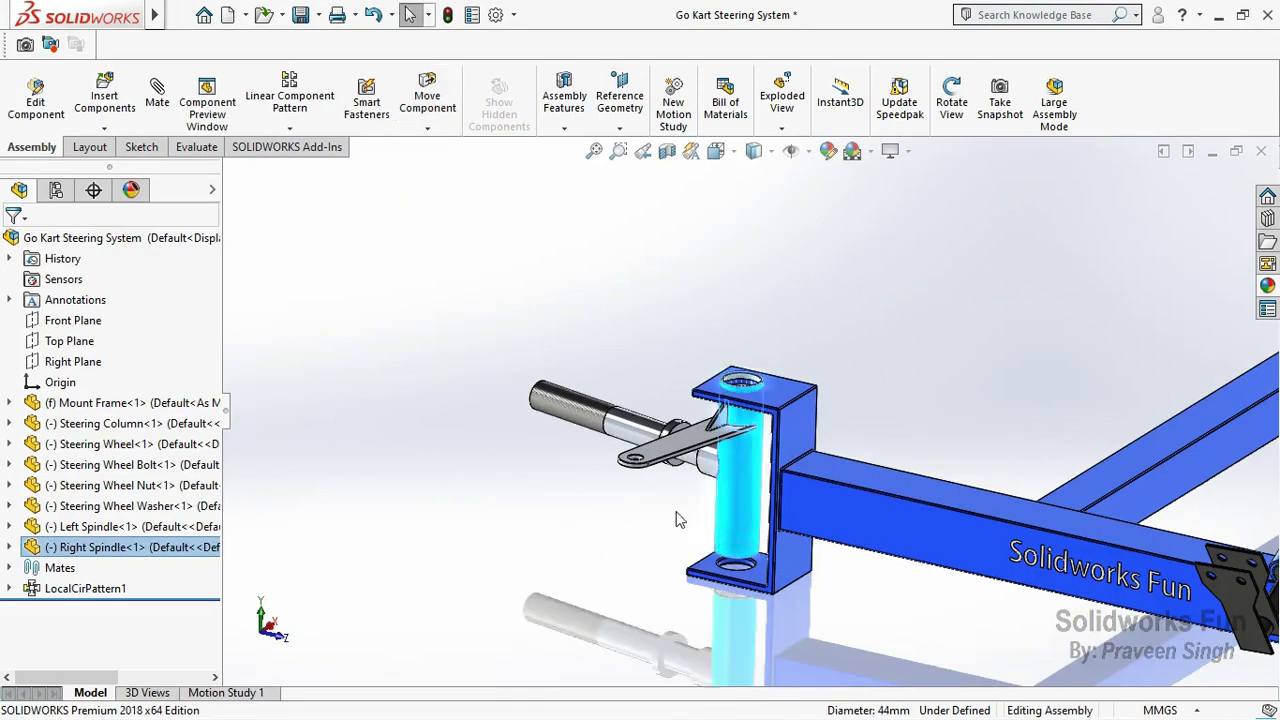
Step: Mate the spindle tube bottom coincident with the bracket's bottom plate, then fit the view
click(678, 520)
scroll(740, 535, down, 3)
click(773, 583)
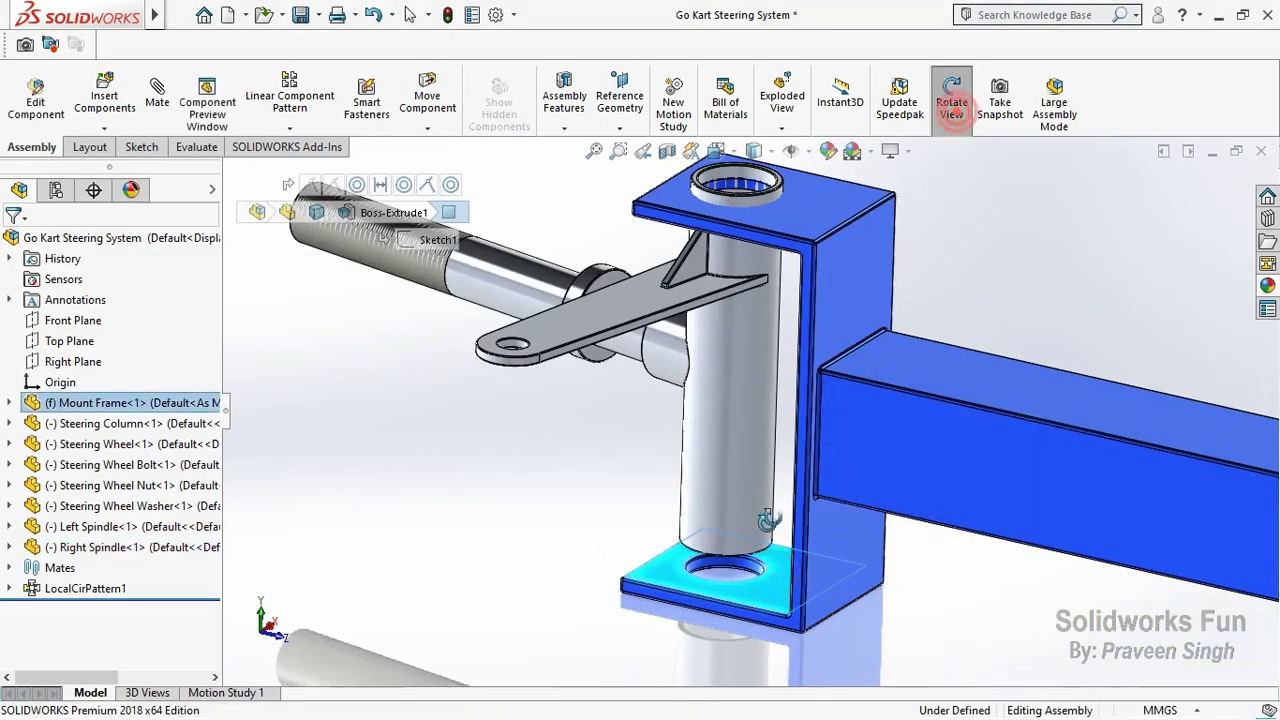
mouse_move(768, 520)
mouse_down()
mouse_move(751, 531)
mouse_move(745, 255)
mouse_up()
right_click(549, 406)
click(610, 537)
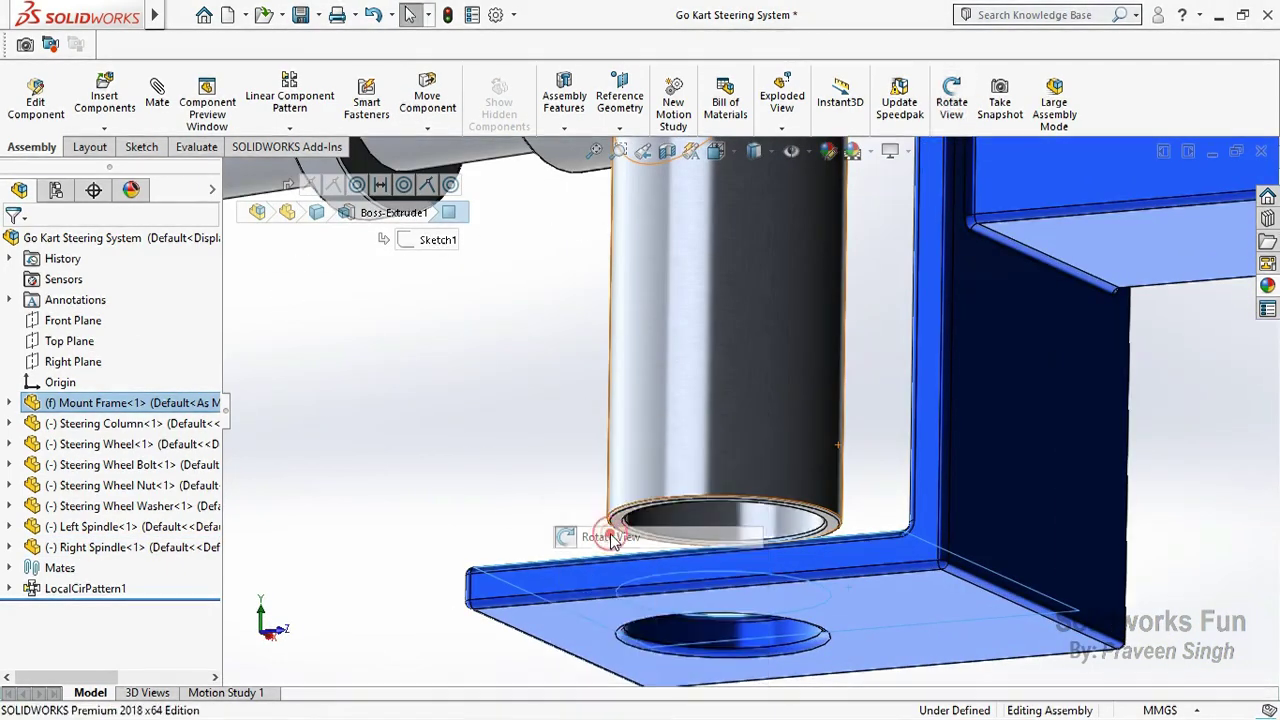
click(674, 508)
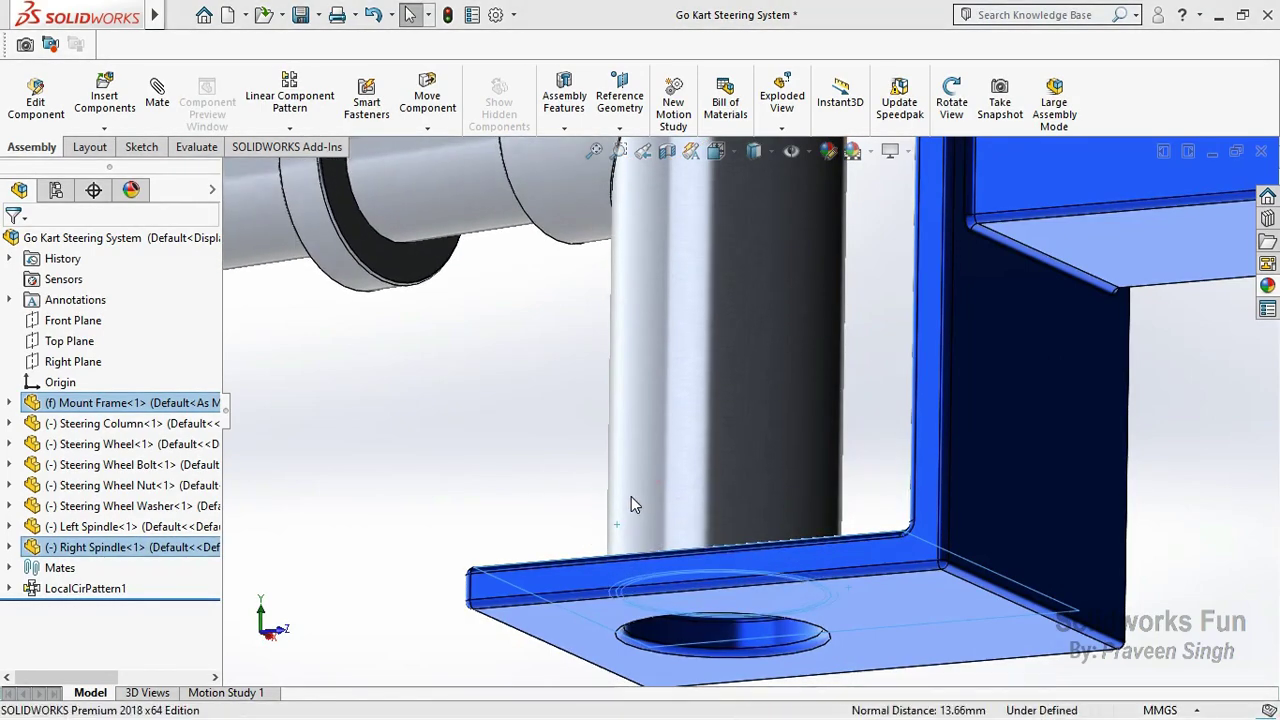
key(f)
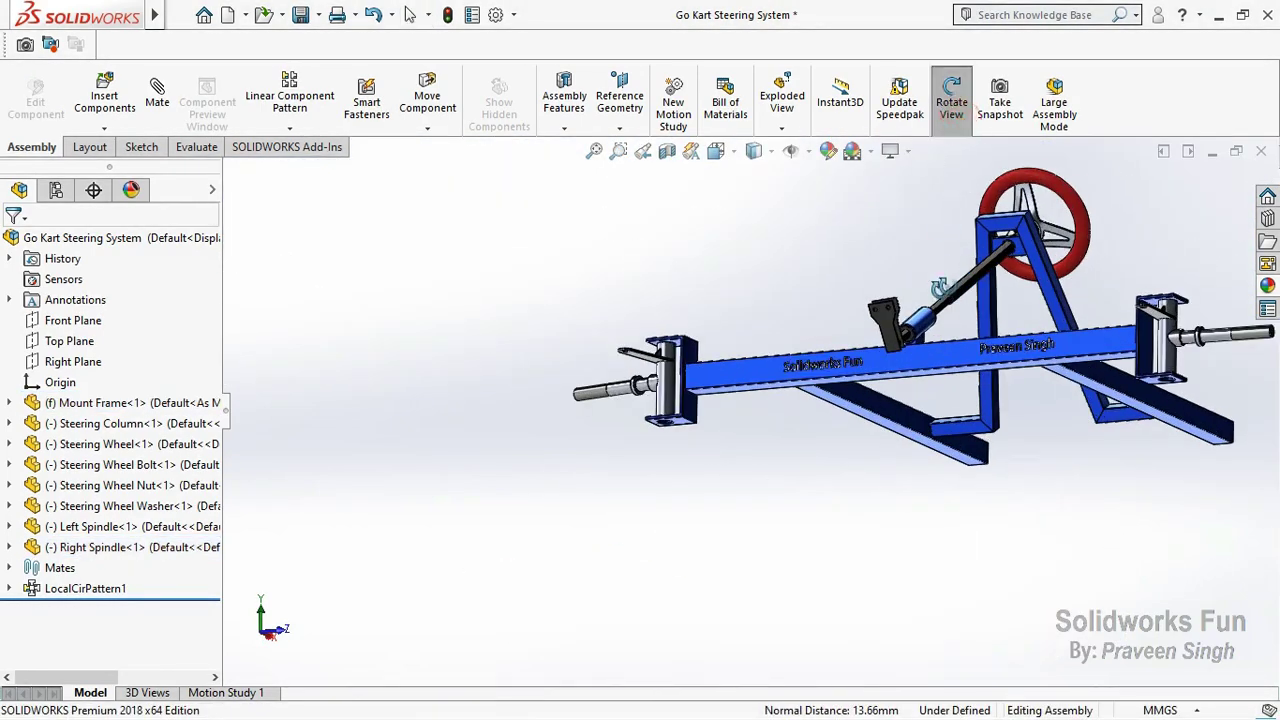
drag(940, 287, 310, 62)
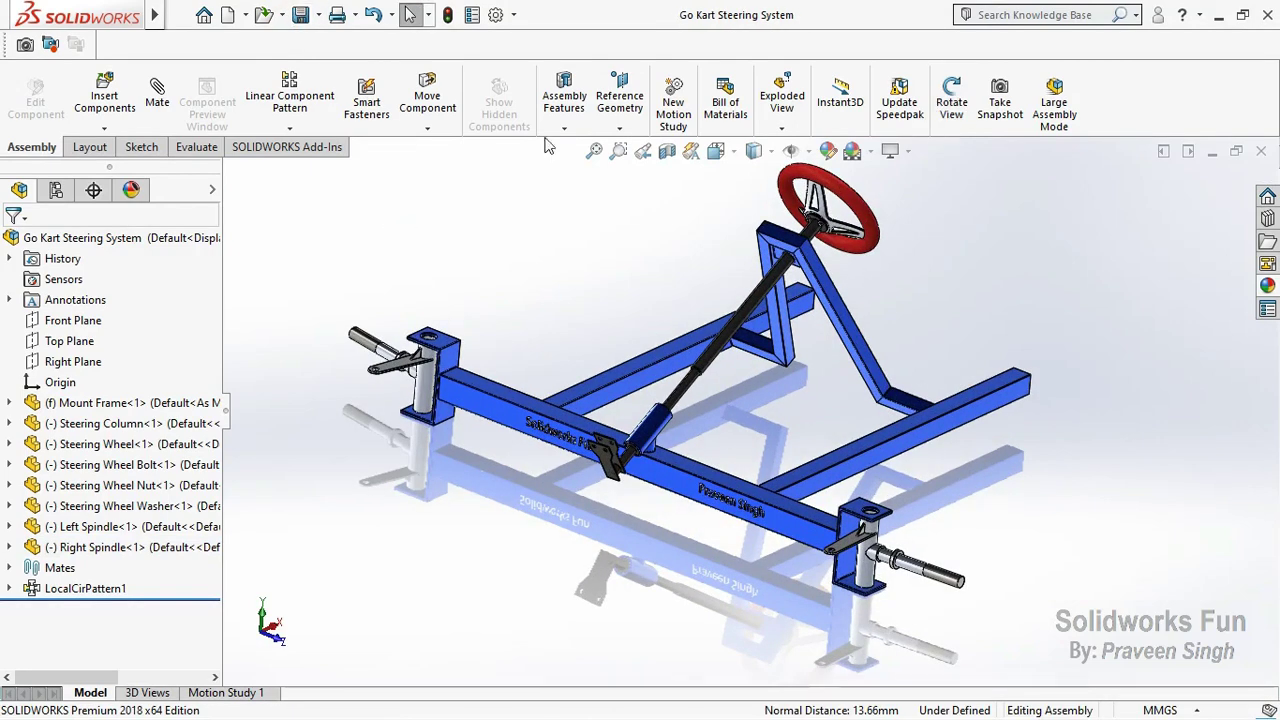
Step: Insert two Wheel parts, placing one near each front spindle
click(104, 128)
click(160, 148)
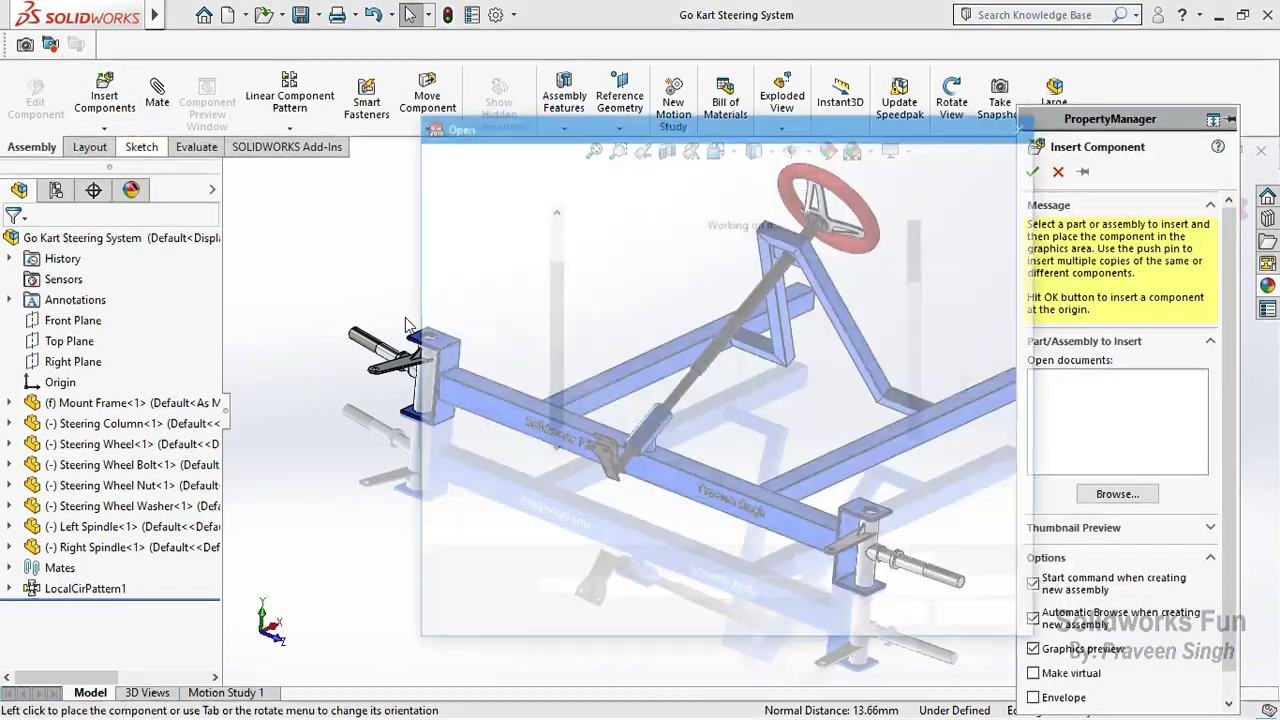
scroll(805, 400, down, 3)
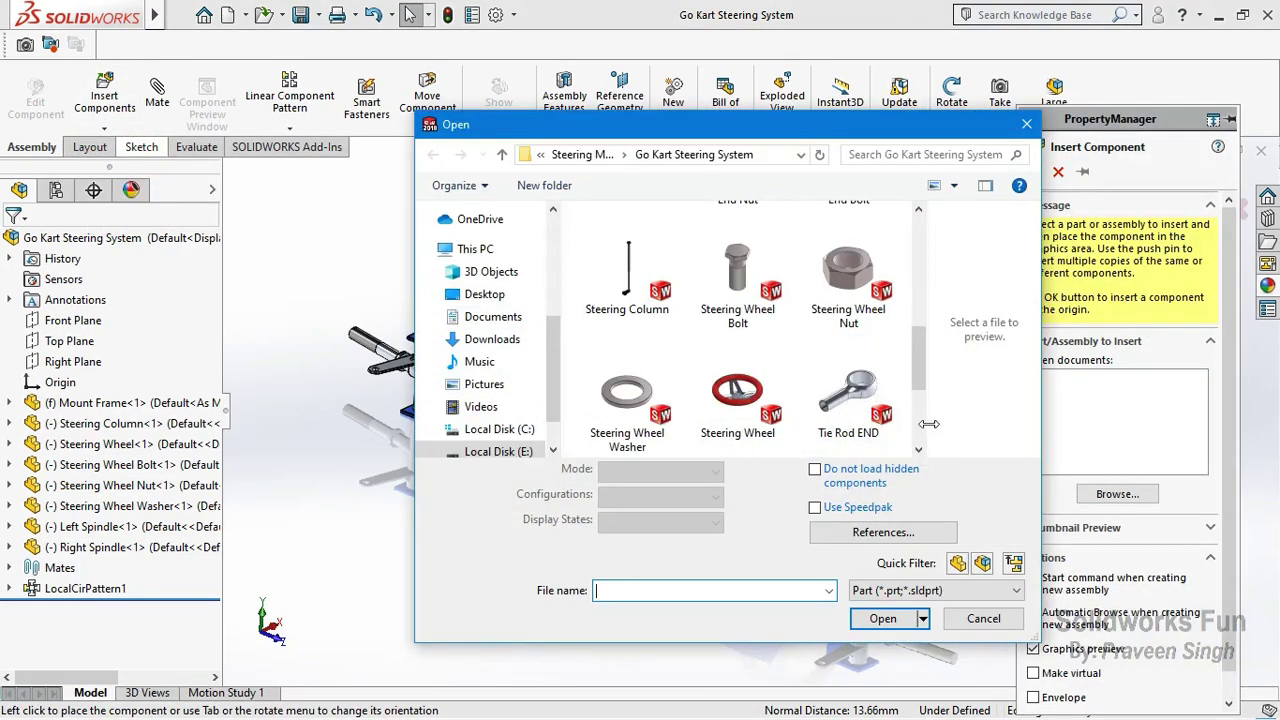
scroll(760, 380, down, 3)
click(627, 405)
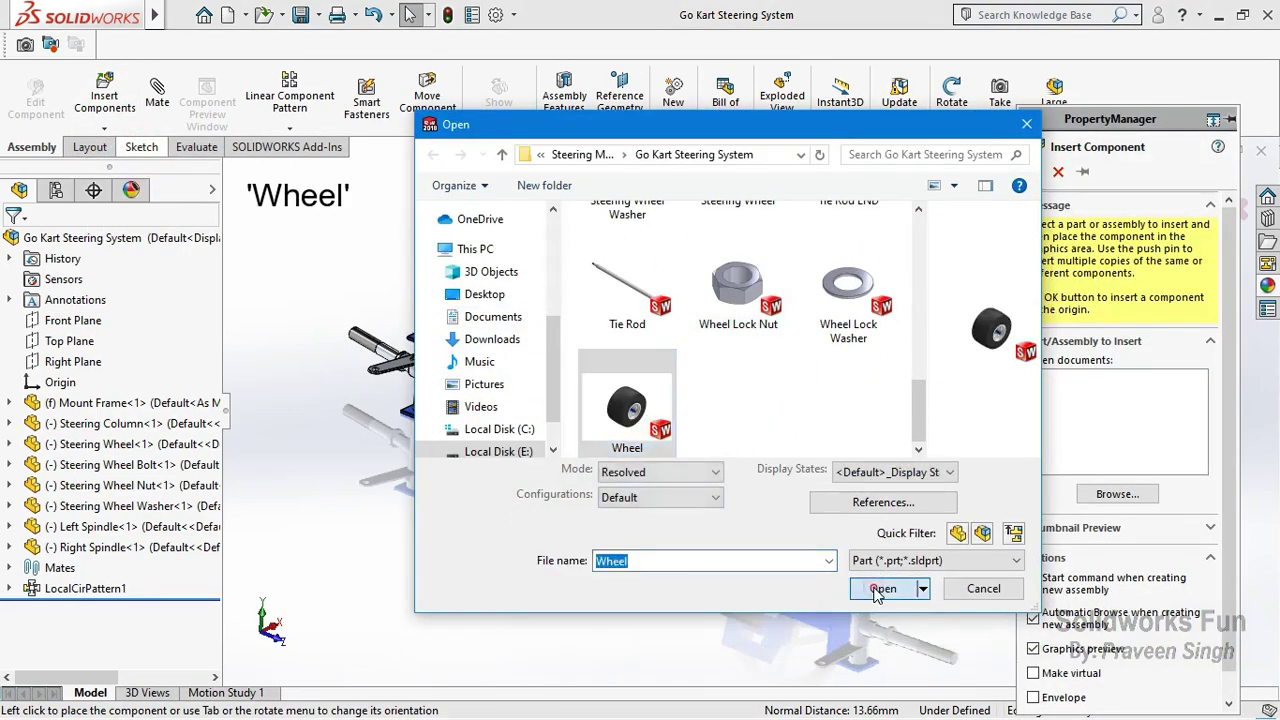
click(880, 589)
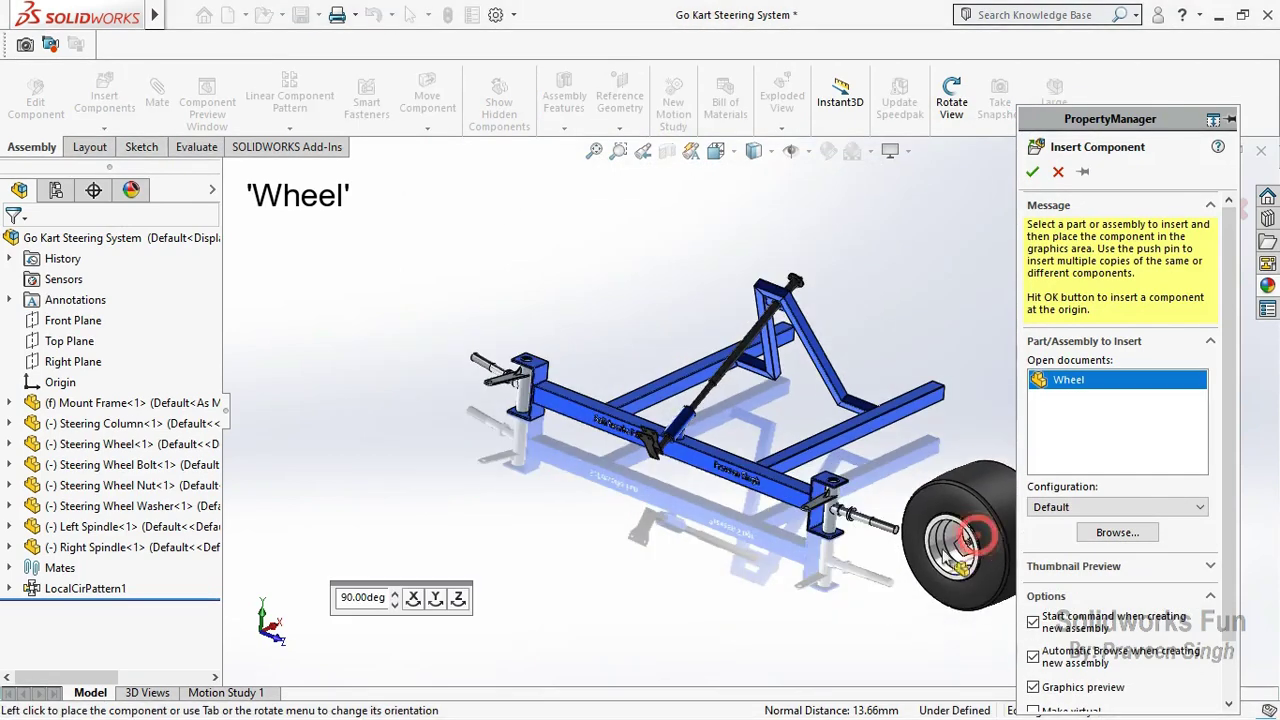
click(968, 540)
ctrl+drag(955, 545, 445, 435)
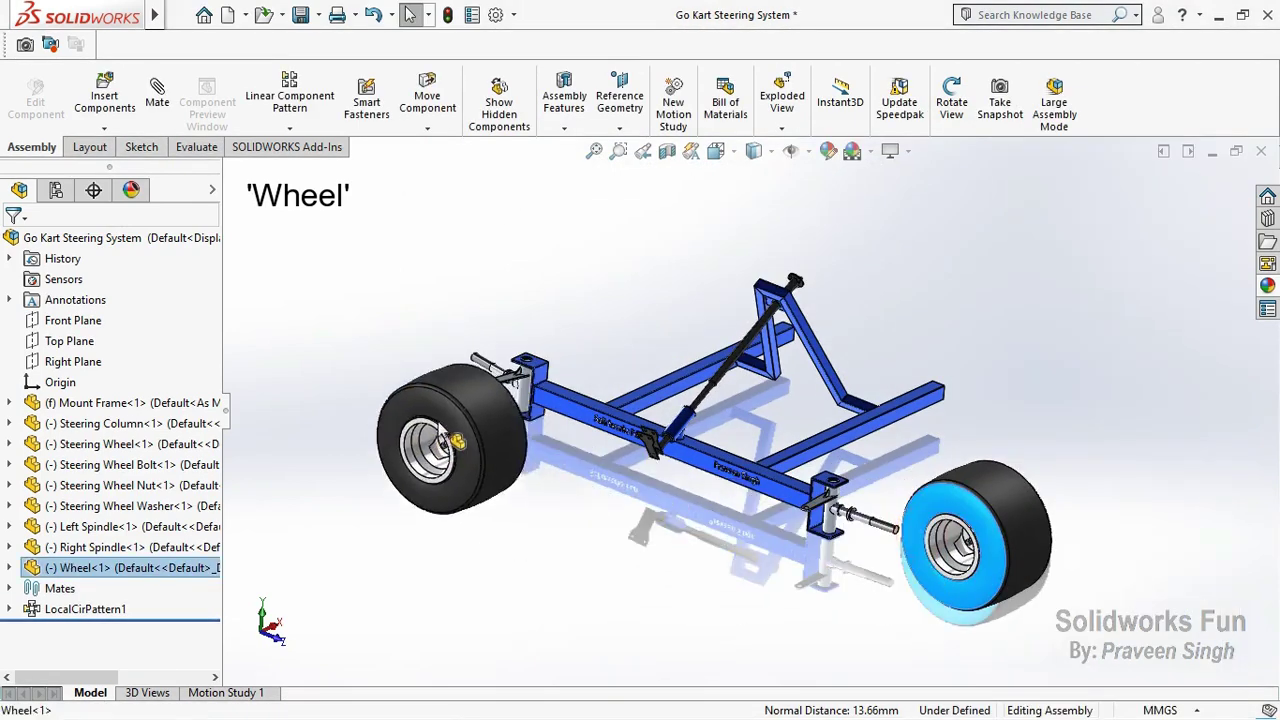
click(571, 529)
Step: Free-rotate both wheels so each hub faces its spindle
scroll(990, 580, down, 5)
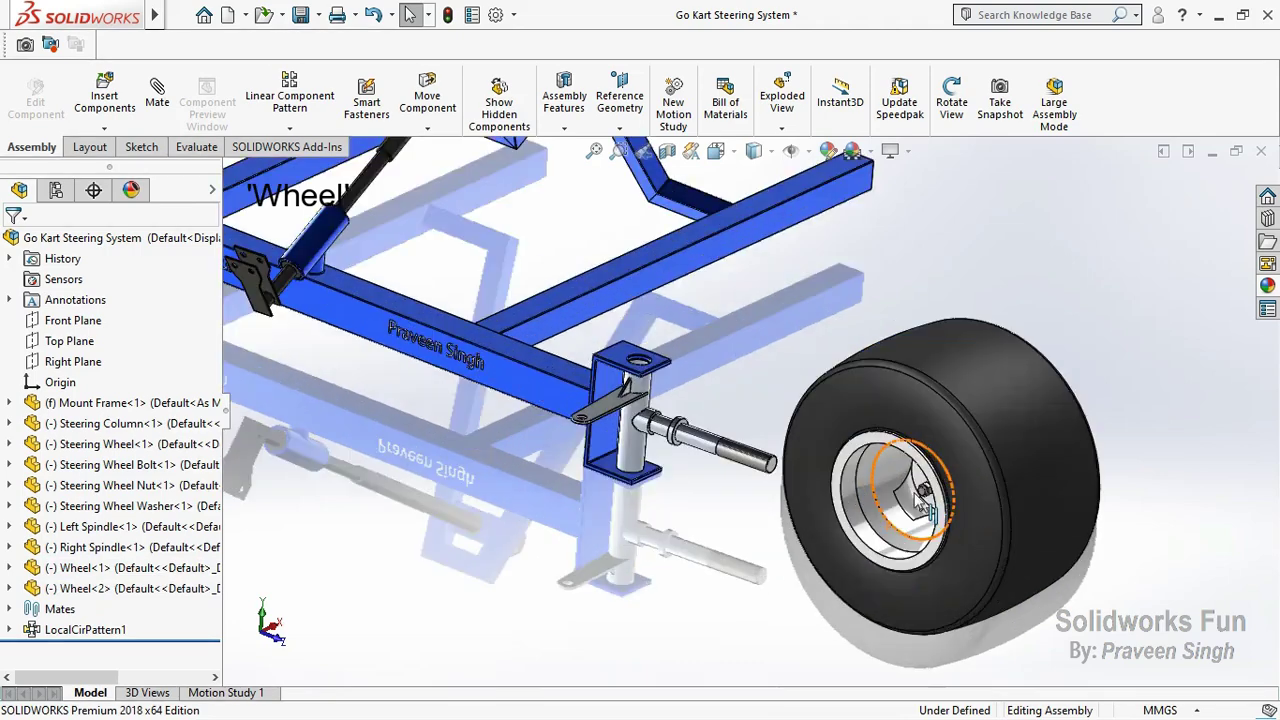
scroll(918, 500, down, 3)
scroll(750, 380, up, 4)
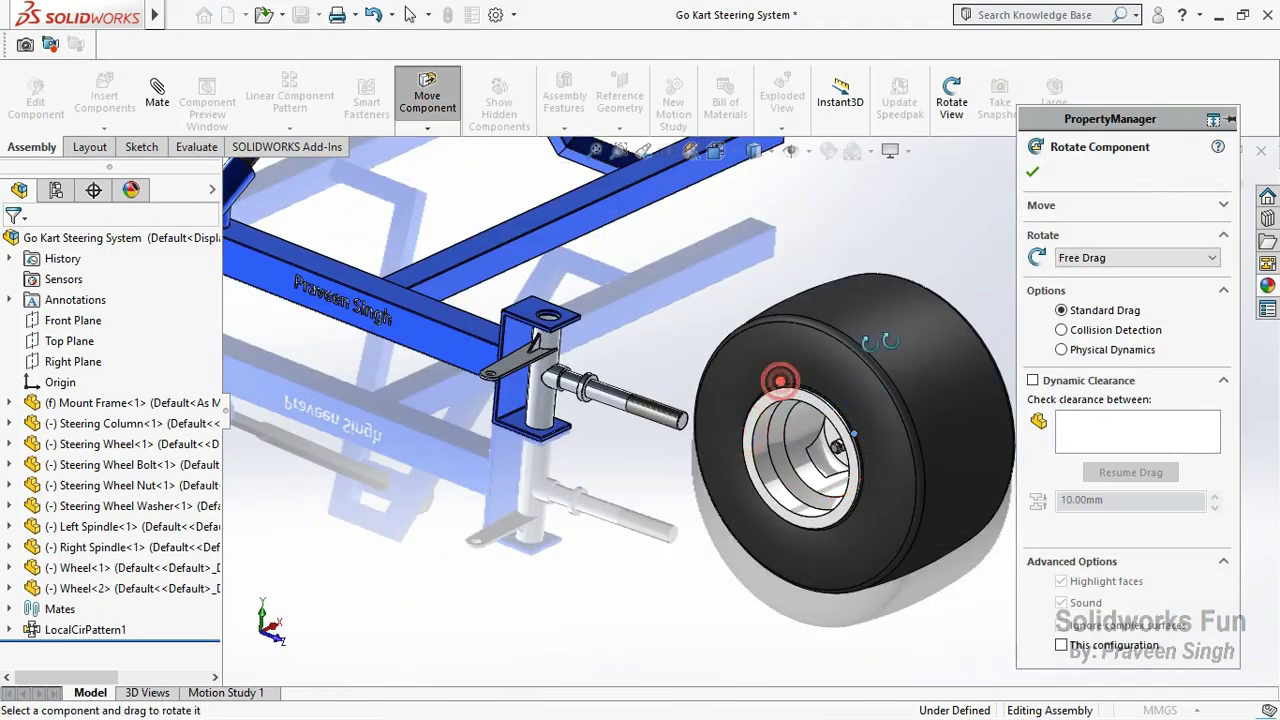
click(1032, 173)
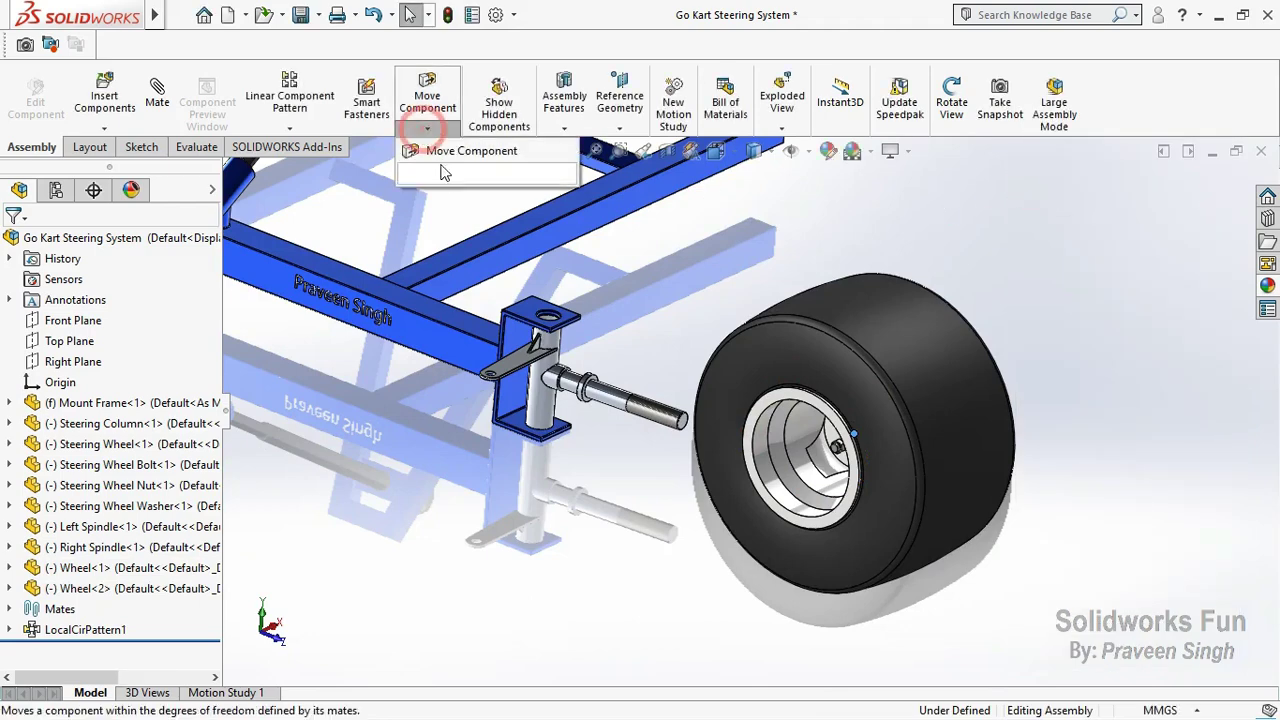
click(743, 363)
click(1033, 171)
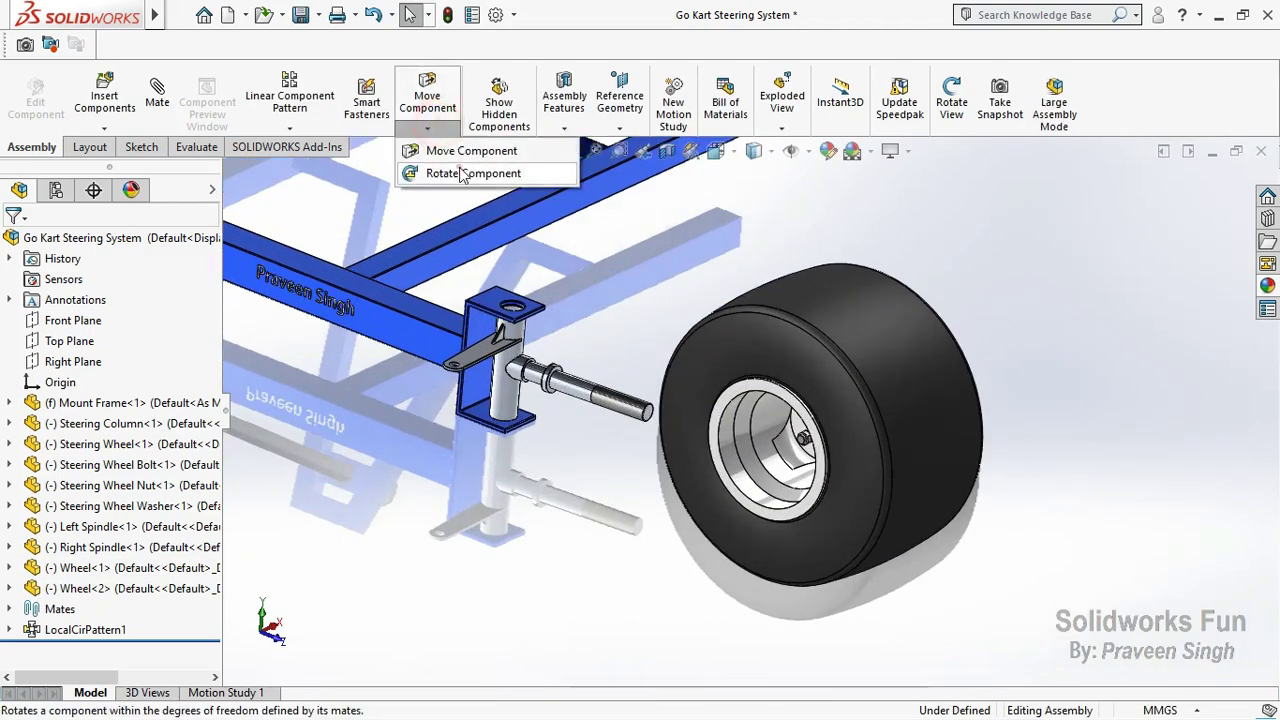
click(461, 175)
drag(722, 345, 806, 392)
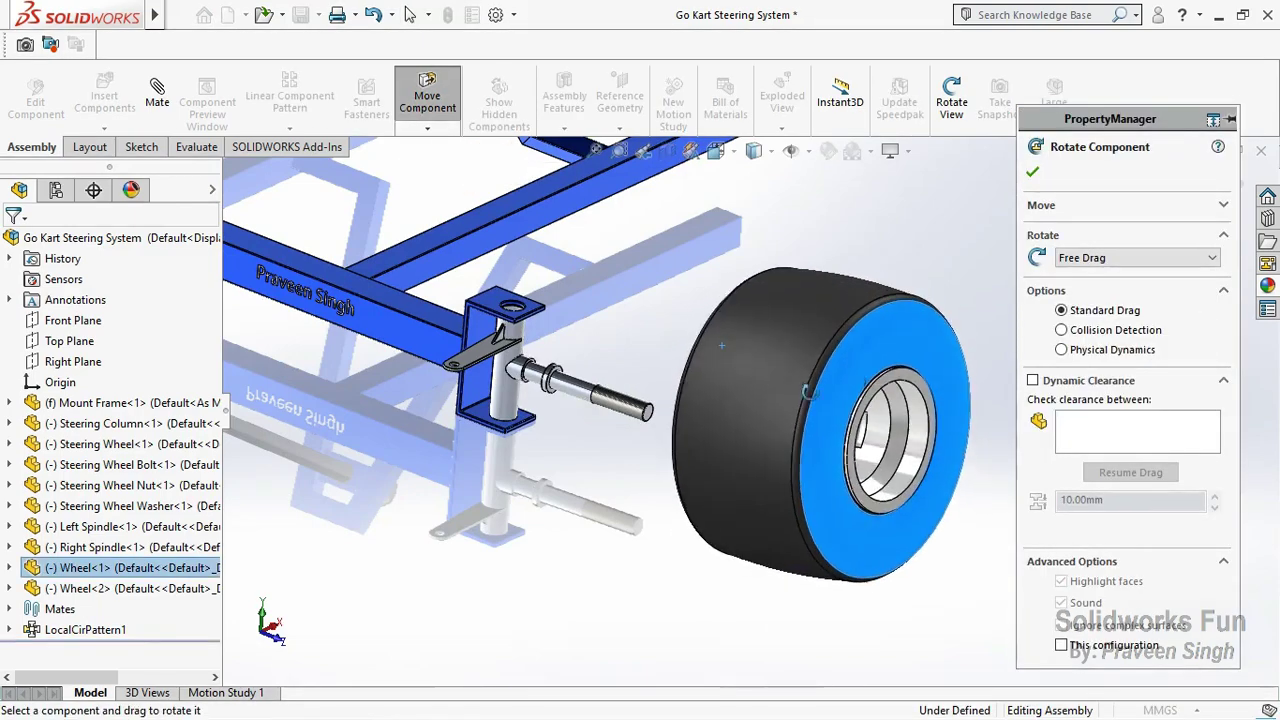
key(f)
middle_drag(806, 392, 440, 355)
mouse_move(432, 352)
mouse_down()
mouse_move(293, 310)
mouse_move(330, 300)
mouse_up()
click(1036, 175)
Step: Mate the first wheel's hub bore concentric with the Left Spindle's cylindrical face
middle_drag(925, 363, 820, 380)
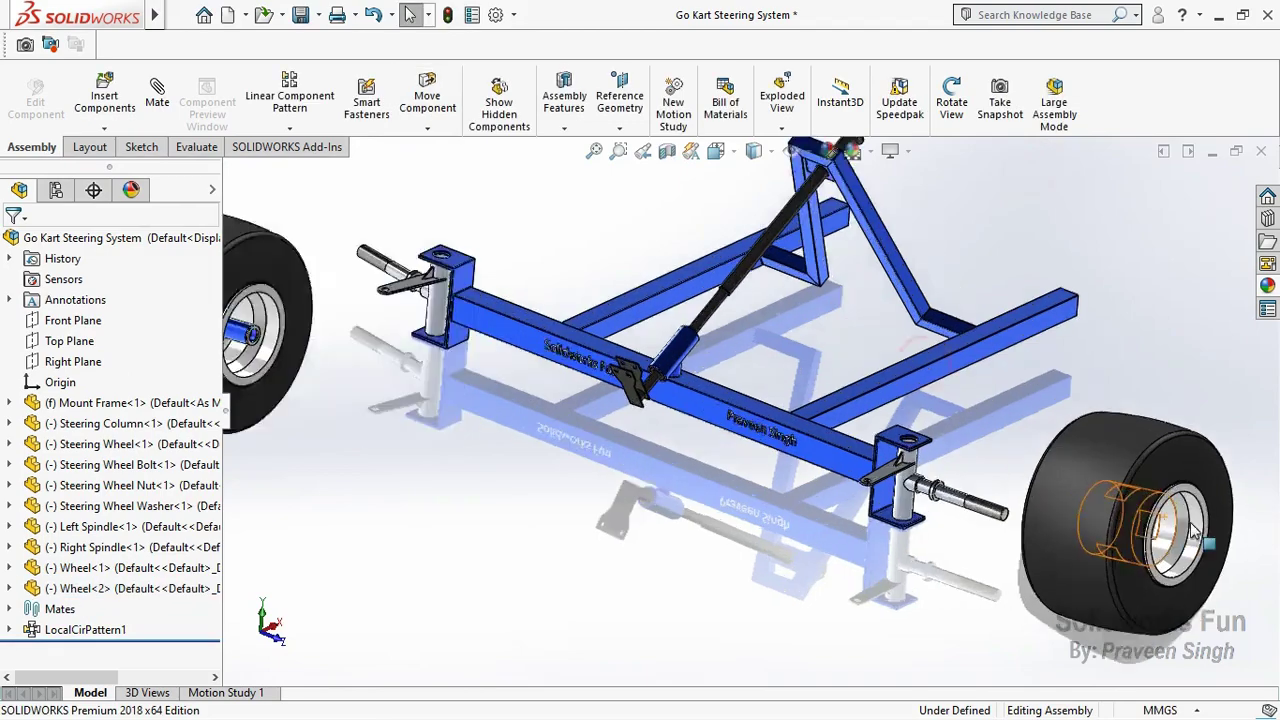
scroll(1000, 480, up, 5)
drag(690, 478, 795, 533)
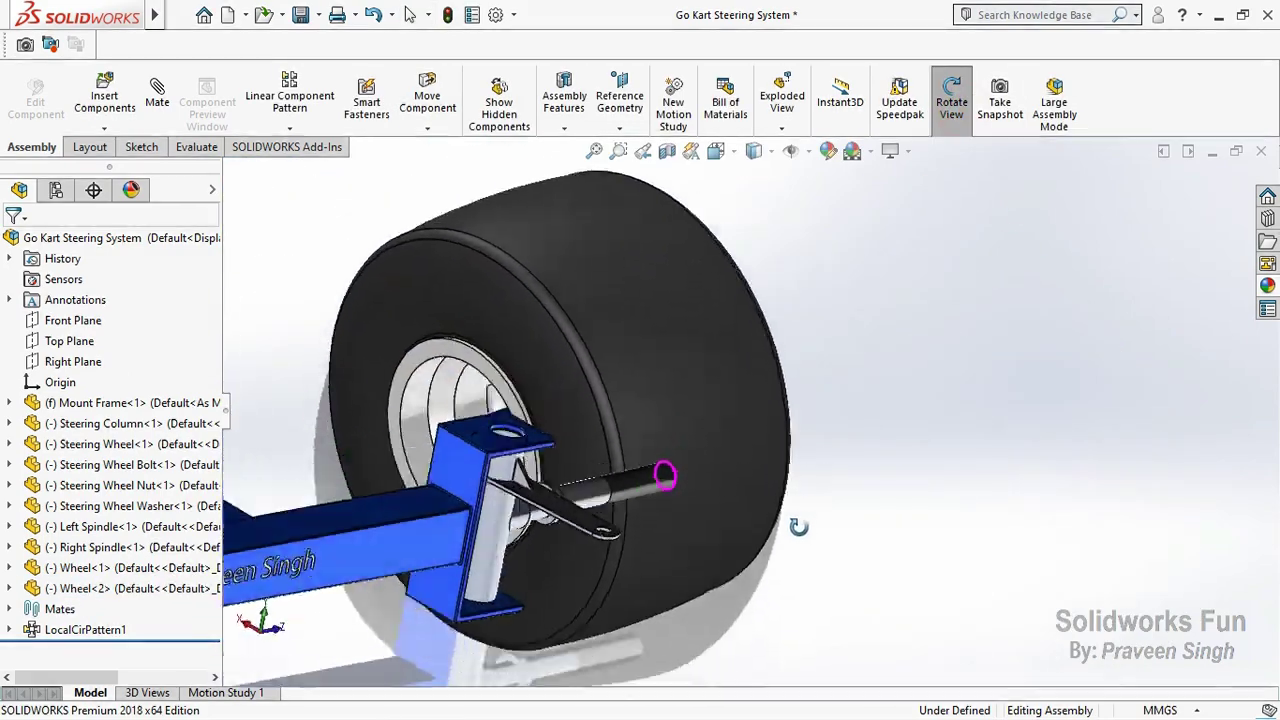
right_click(318, 360)
click(350, 370)
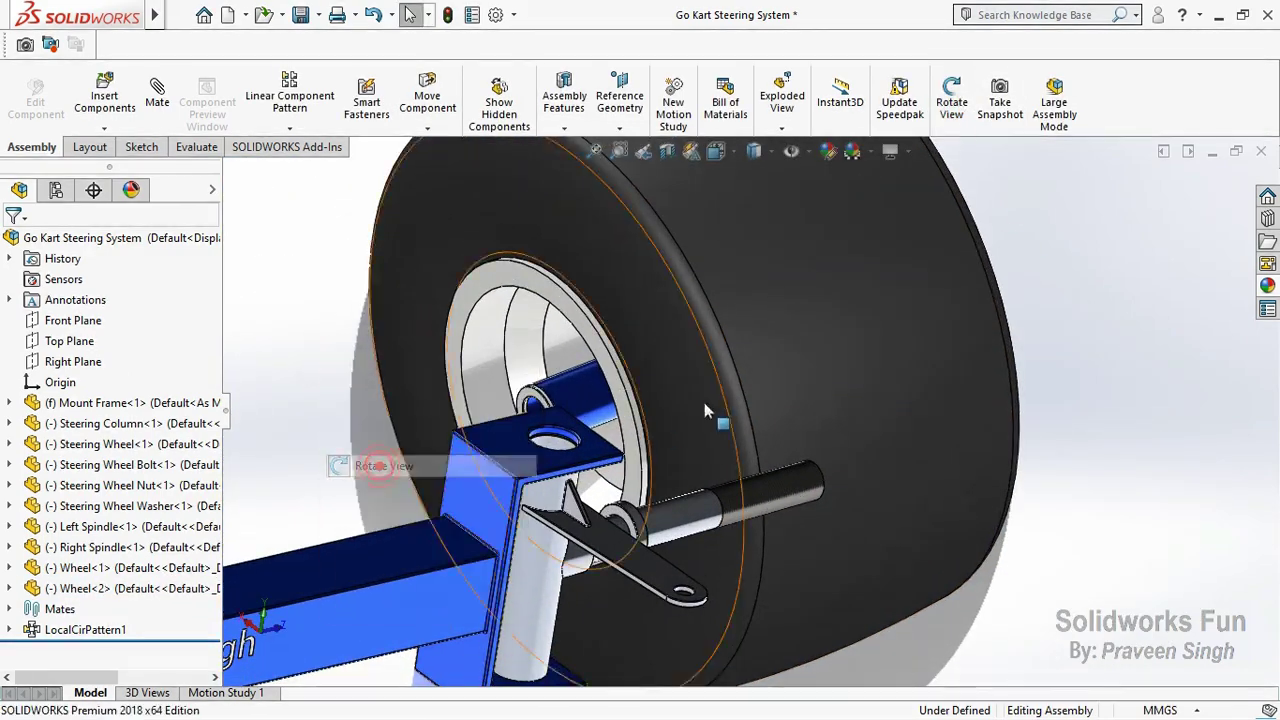
click(900, 410)
scroll(800, 380, up, 3)
click(783, 370)
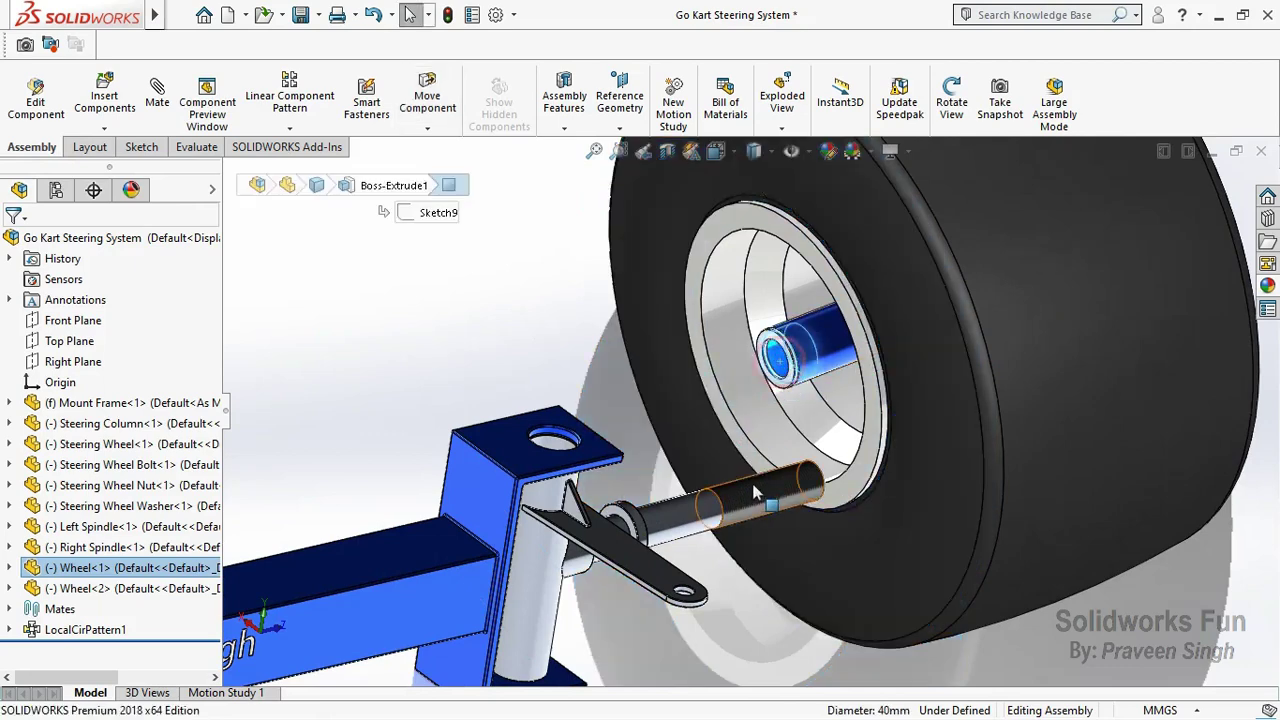
ctrl+click(749, 494)
click(872, 480)
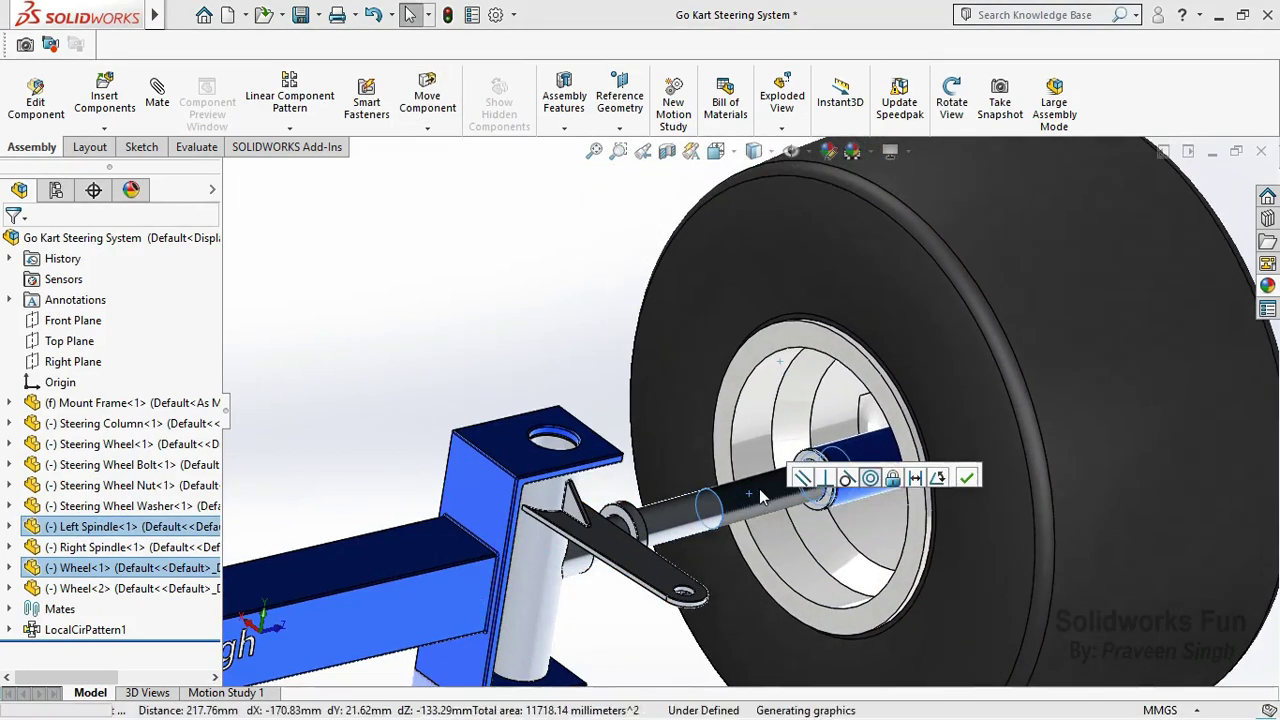
click(966, 477)
Step: Inspect the mounted wheel, viewing the spindle's ring face head-on and orbiting to check both wheels
scroll(800, 470, up, 3)
click(893, 440)
scroll(893, 440, down, 3)
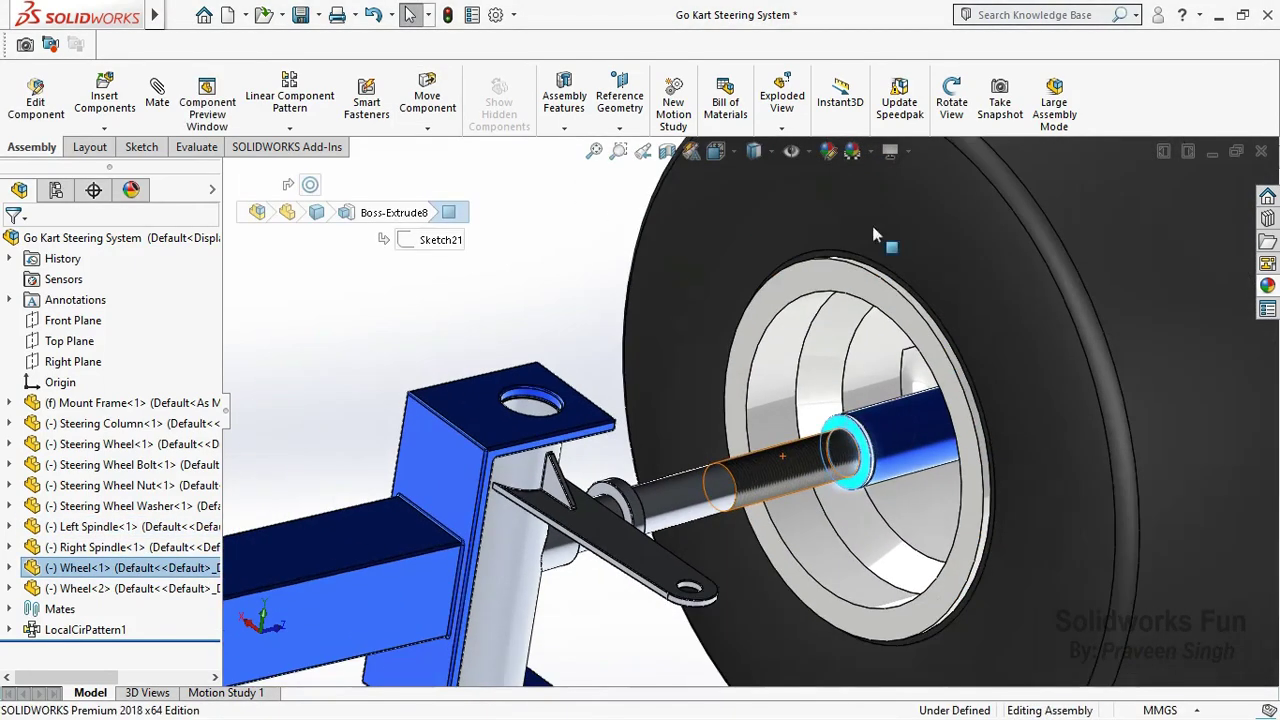
click(952, 100)
mouse_move(760, 420)
mouse_down()
mouse_move(605, 490)
mouse_move(606, 343)
mouse_up()
right_click(606, 343)
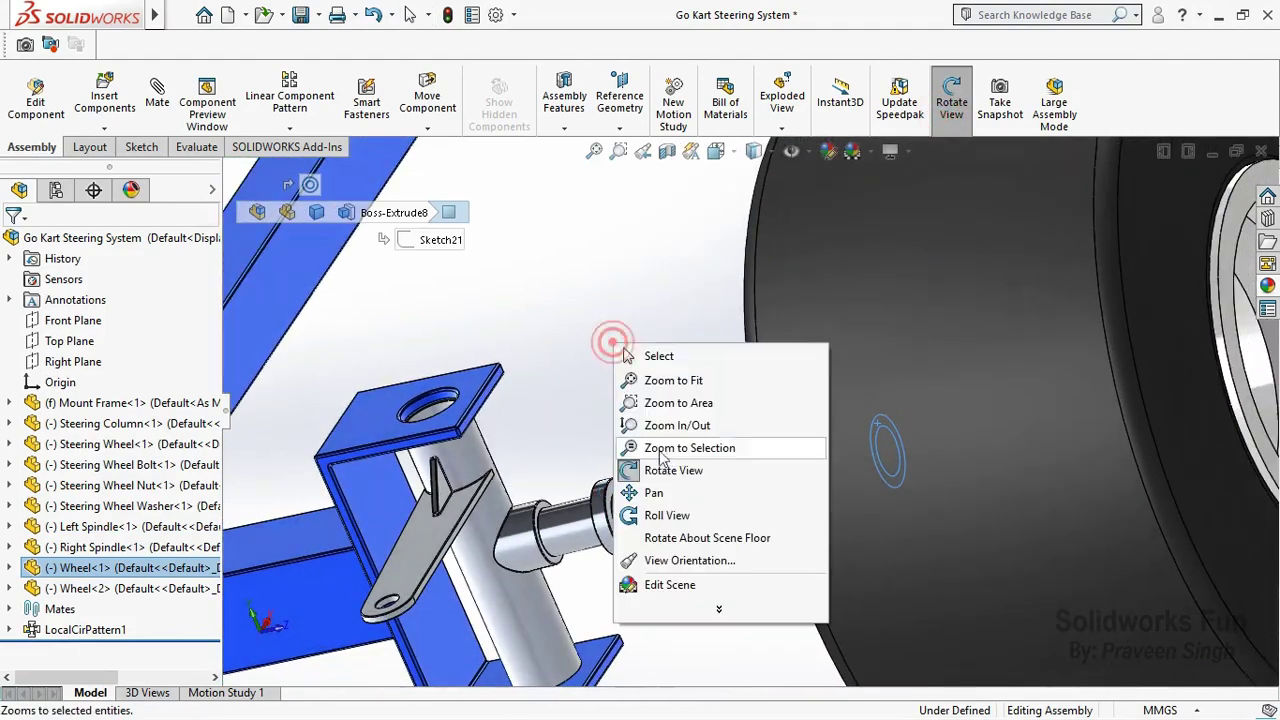
click(668, 470)
click(618, 492)
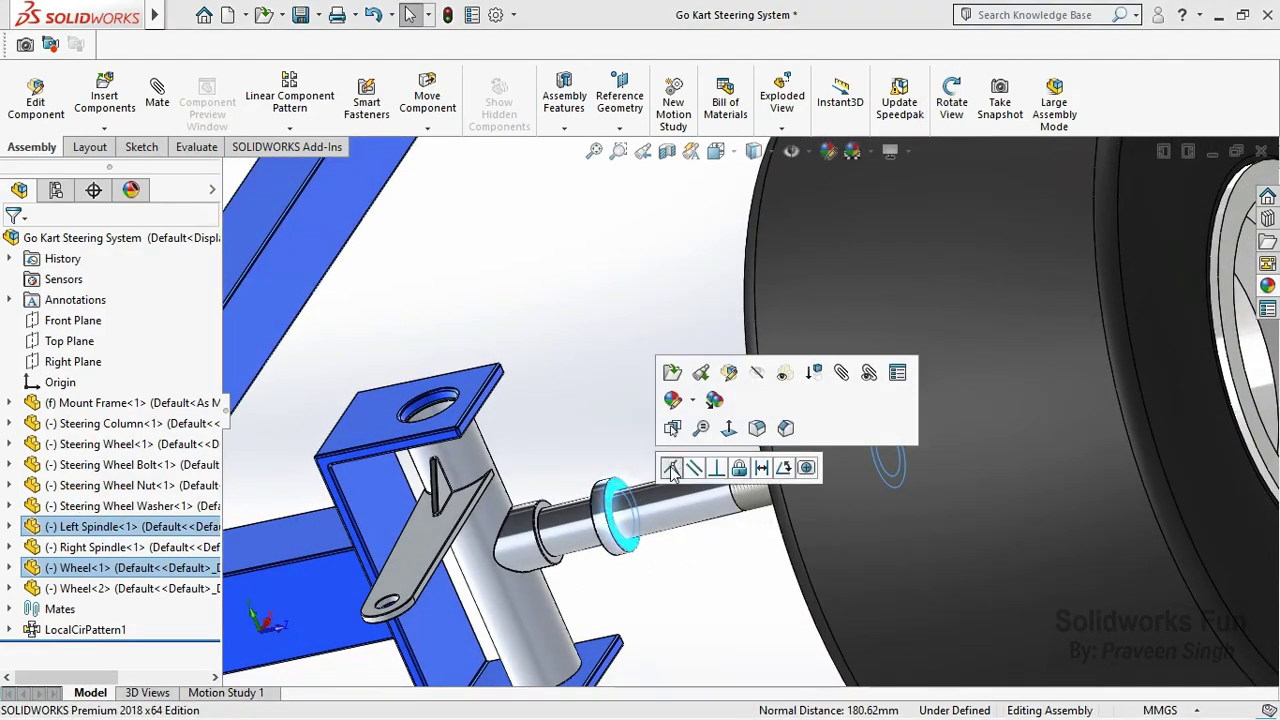
click(670, 470)
scroll(557, 420, up, 5)
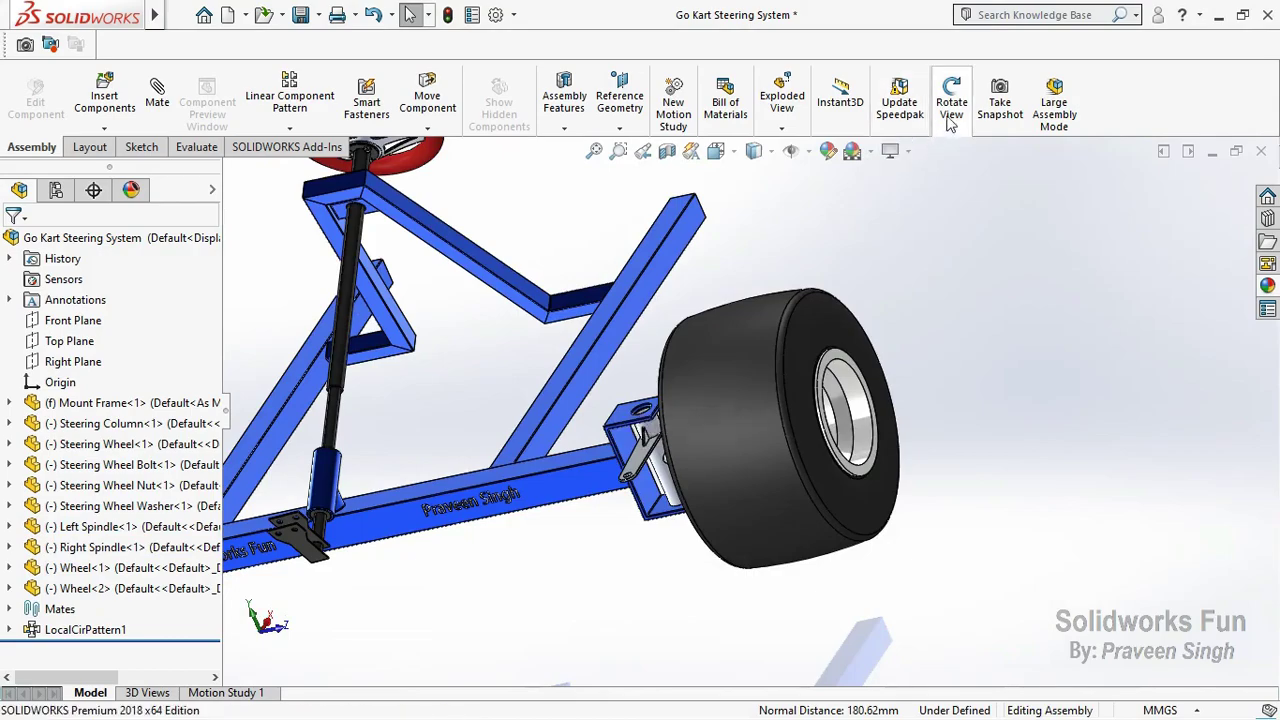
mouse_move(660, 380)
mouse_down()
mouse_move(612, 434)
mouse_move(700, 500)
mouse_up()
scroll(731, 517, down, 5)
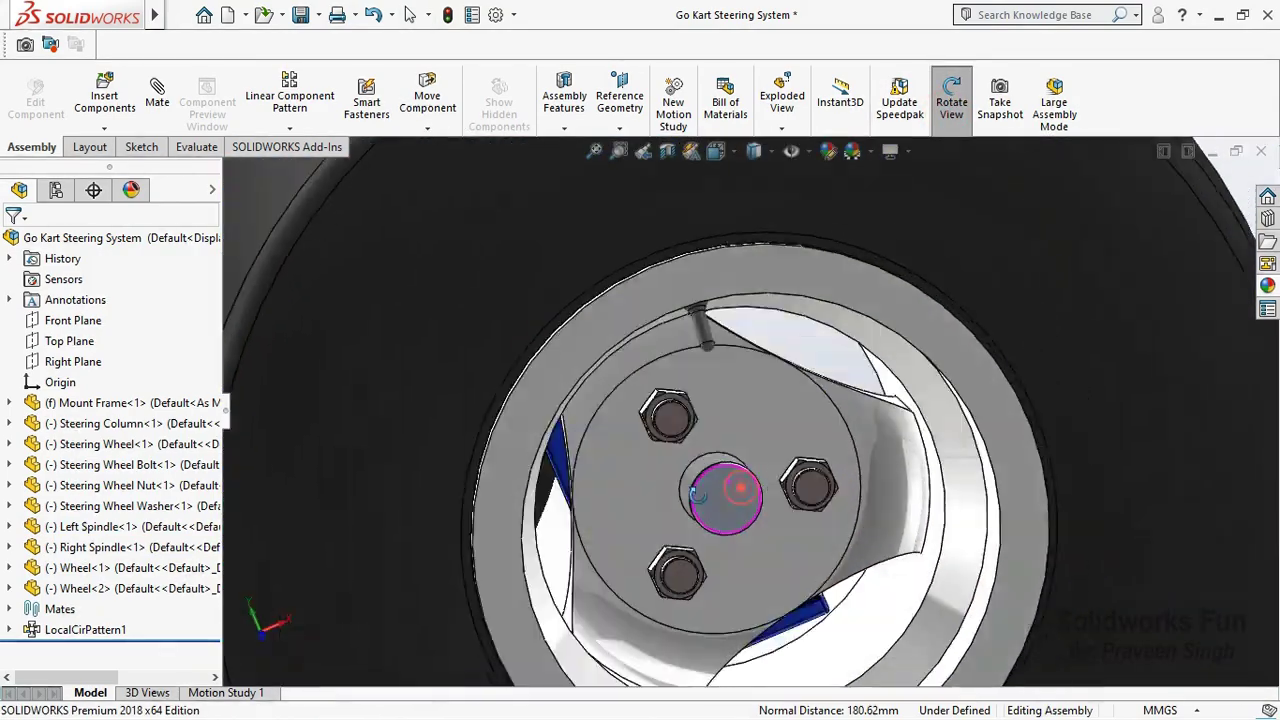
scroll(731, 517, up, 3)
scroll(731, 510, up, 3)
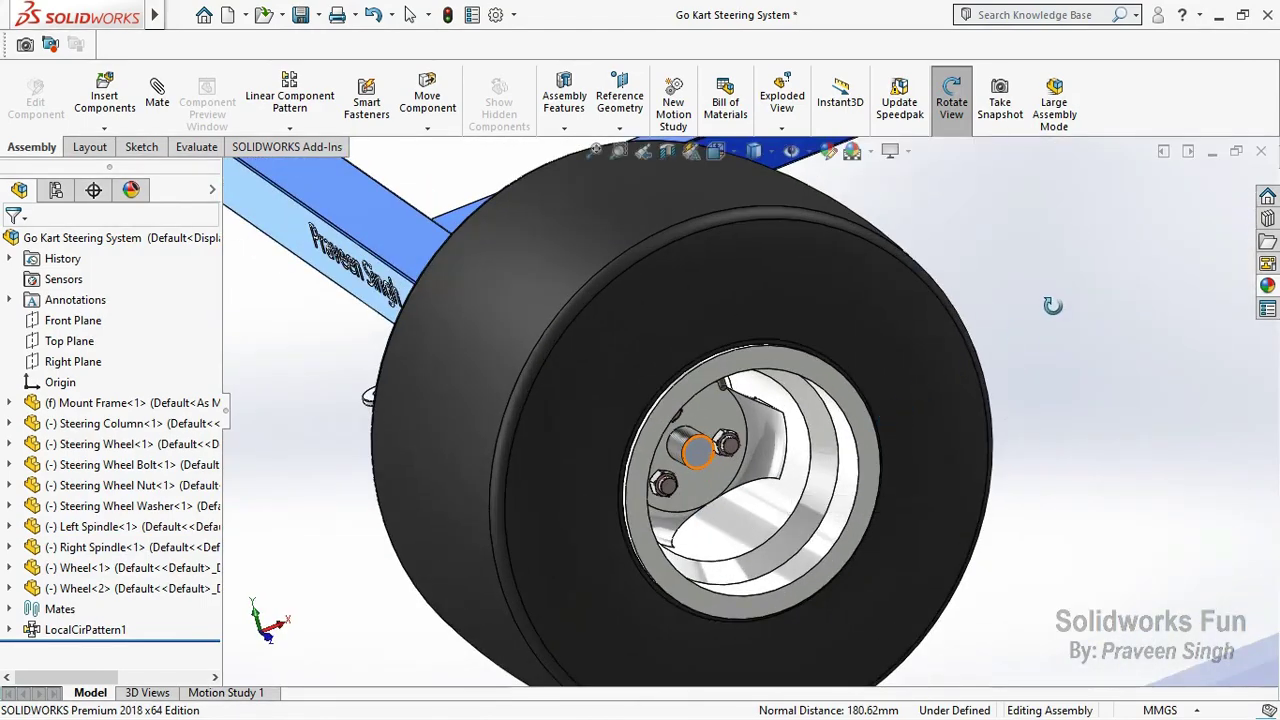
Step: Insert the Wheel Lock Nut and Wheel Lock Washer parts into the assembly
click(104, 98)
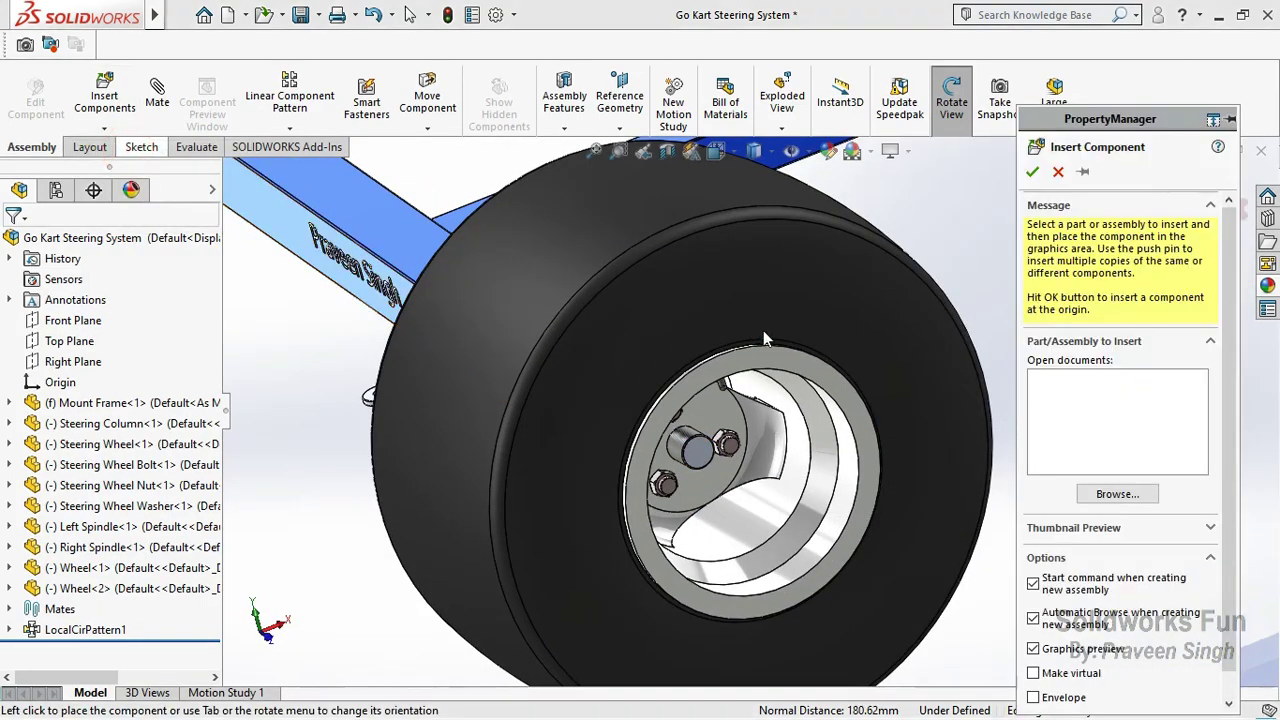
drag(922, 271, 919, 385)
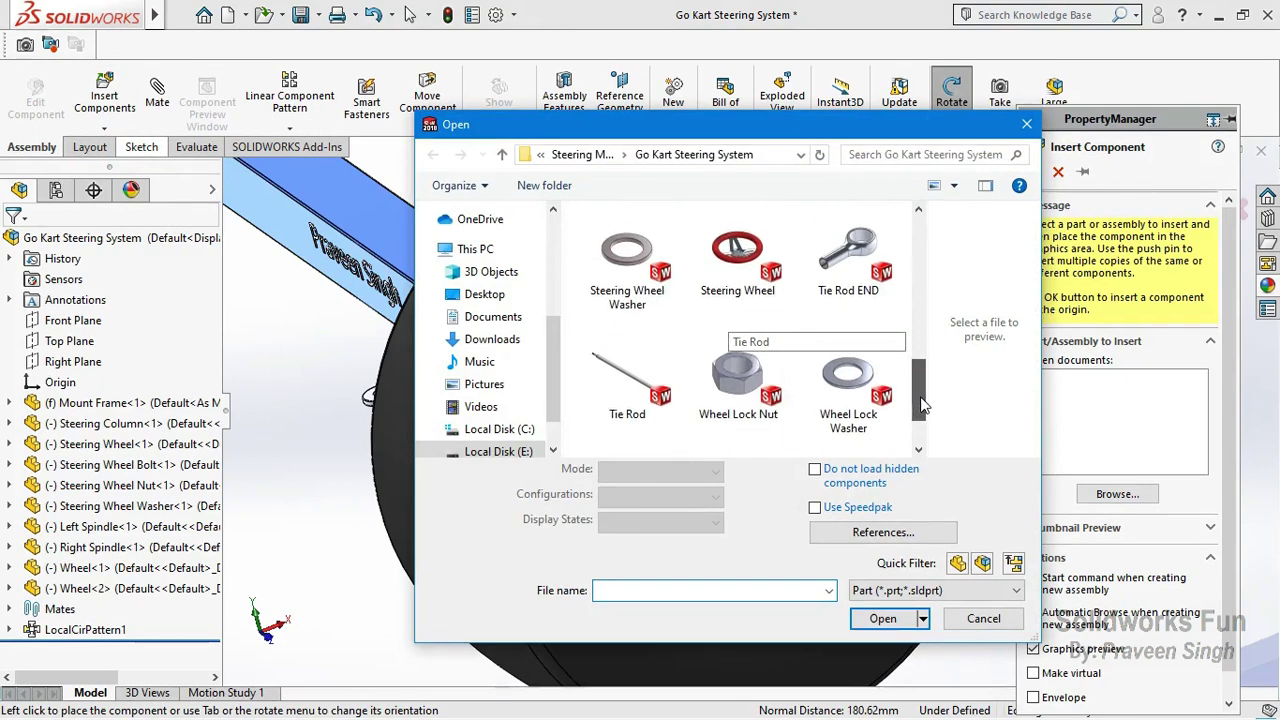
click(772, 378)
ctrl+click(860, 412)
click(880, 624)
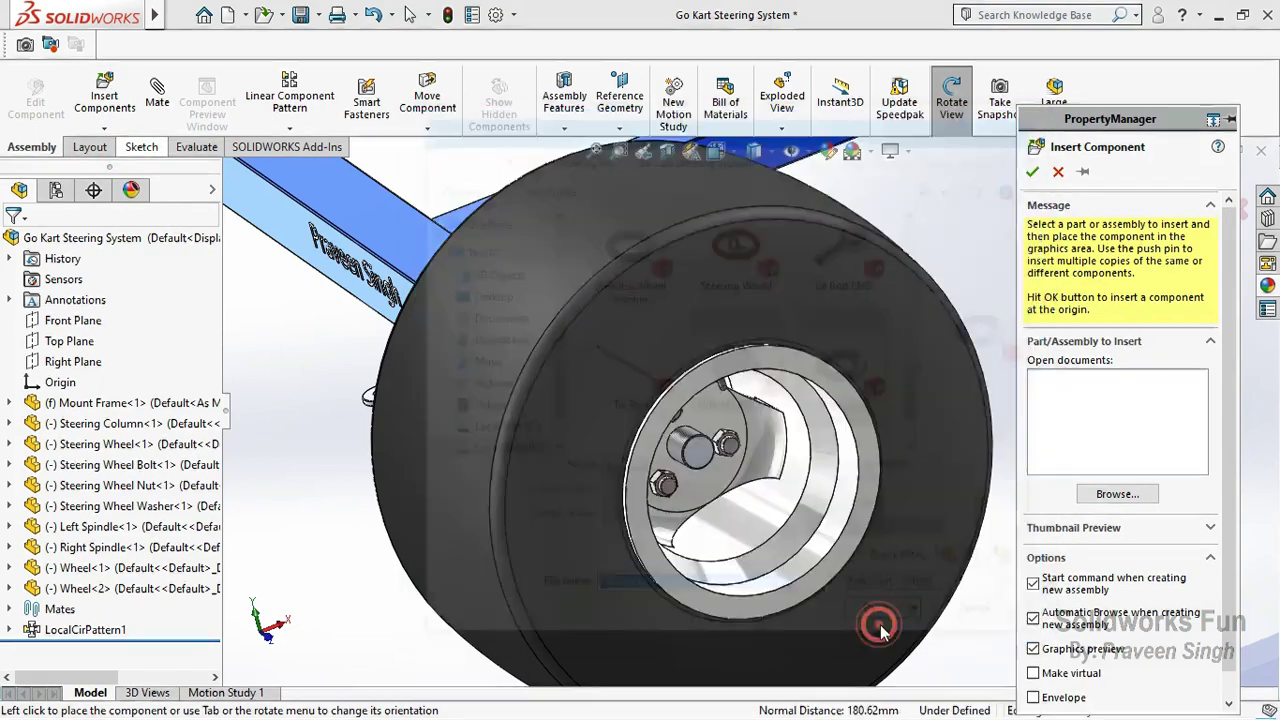
scroll(910, 525, up, 5)
scroll(860, 492, down, 2)
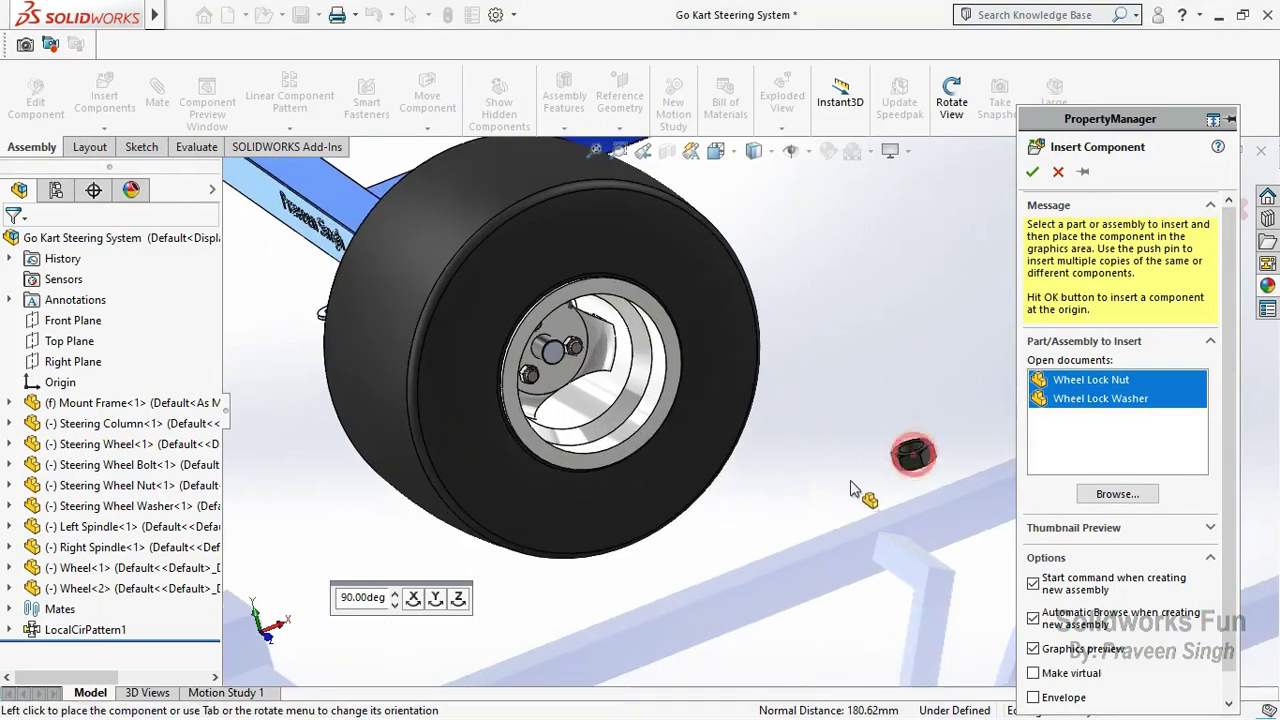
click(837, 439)
Step: Make the washer's inner hole concentric with the nut's inner hole
scroll(837, 439, down, 3)
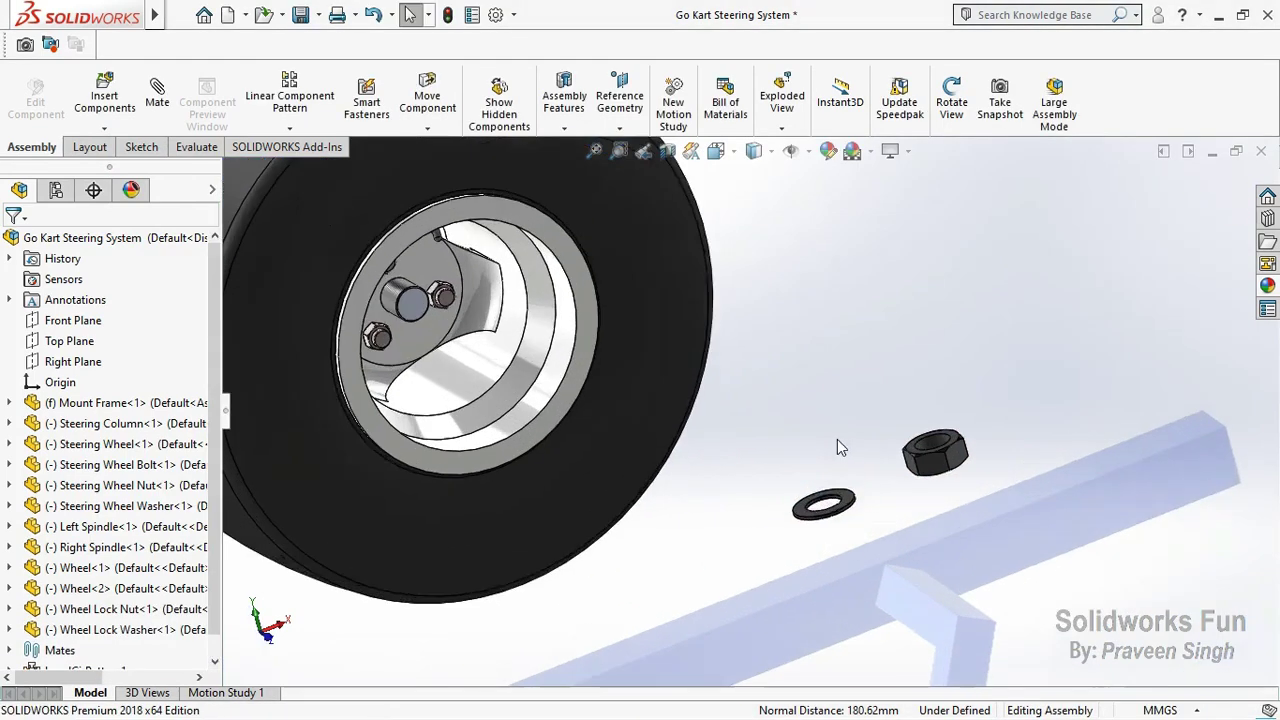
scroll(969, 423, down, 2)
click(970, 425)
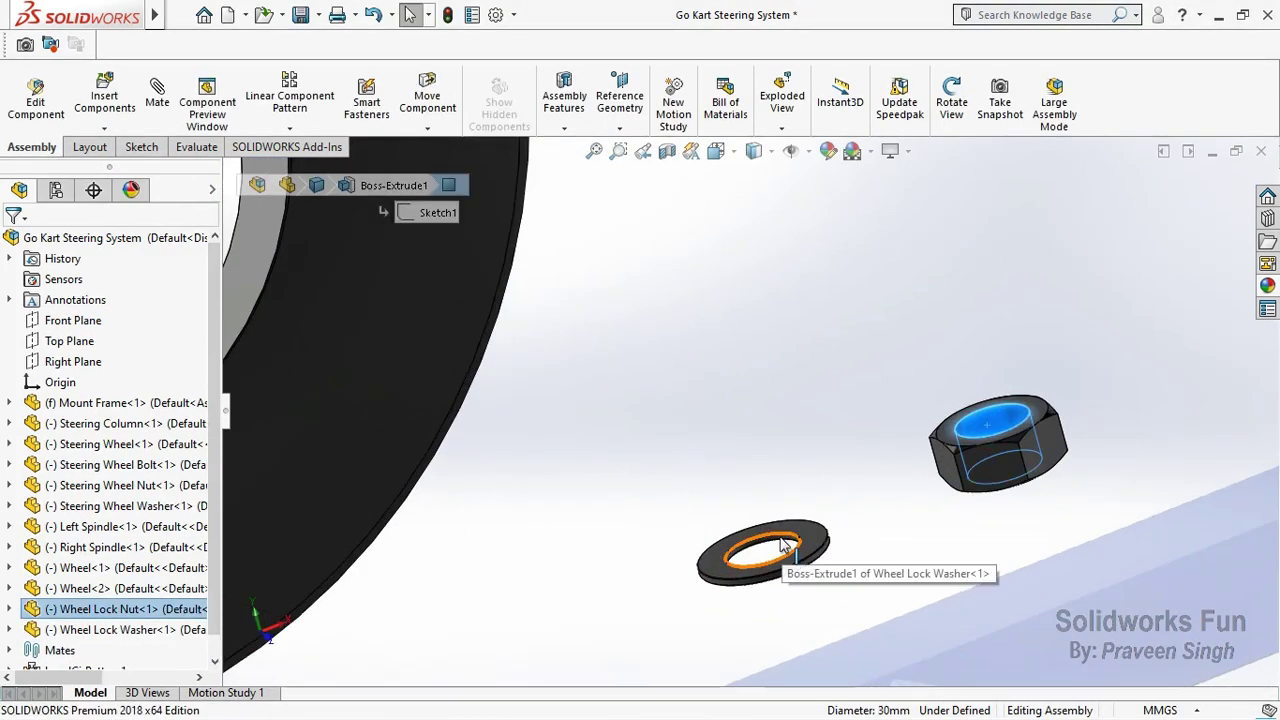
scroll(785, 541, down, 2)
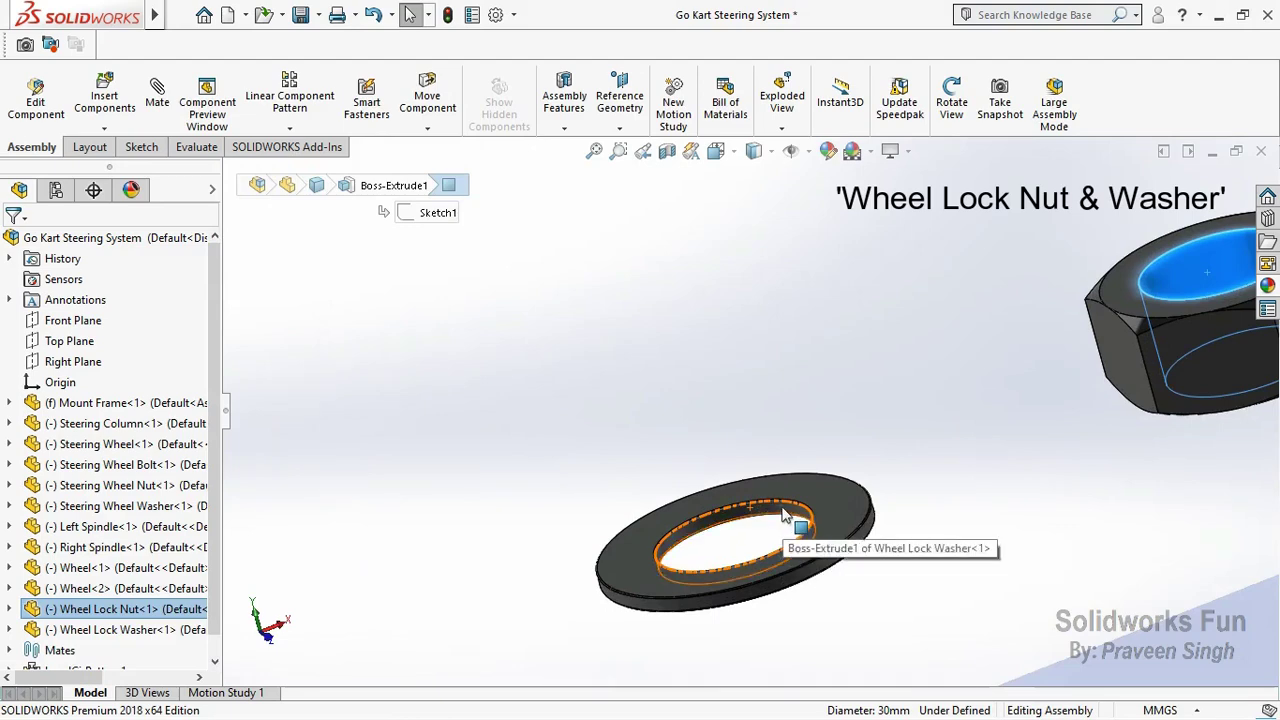
ctrl+click(785, 515)
click(903, 490)
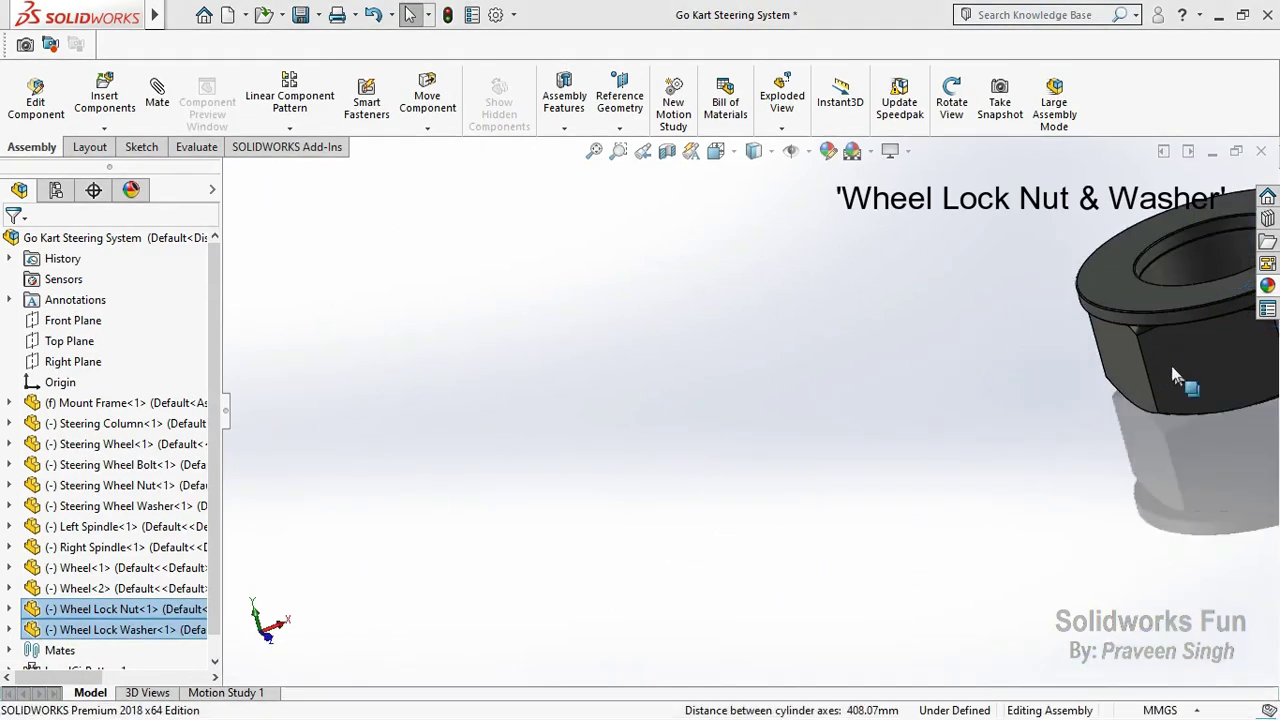
Step: Mate the washer's flat face coincident with the nut's top face
scroll(1095, 309, down, 3)
drag(1029, 287, 1005, 305)
click(1014, 349)
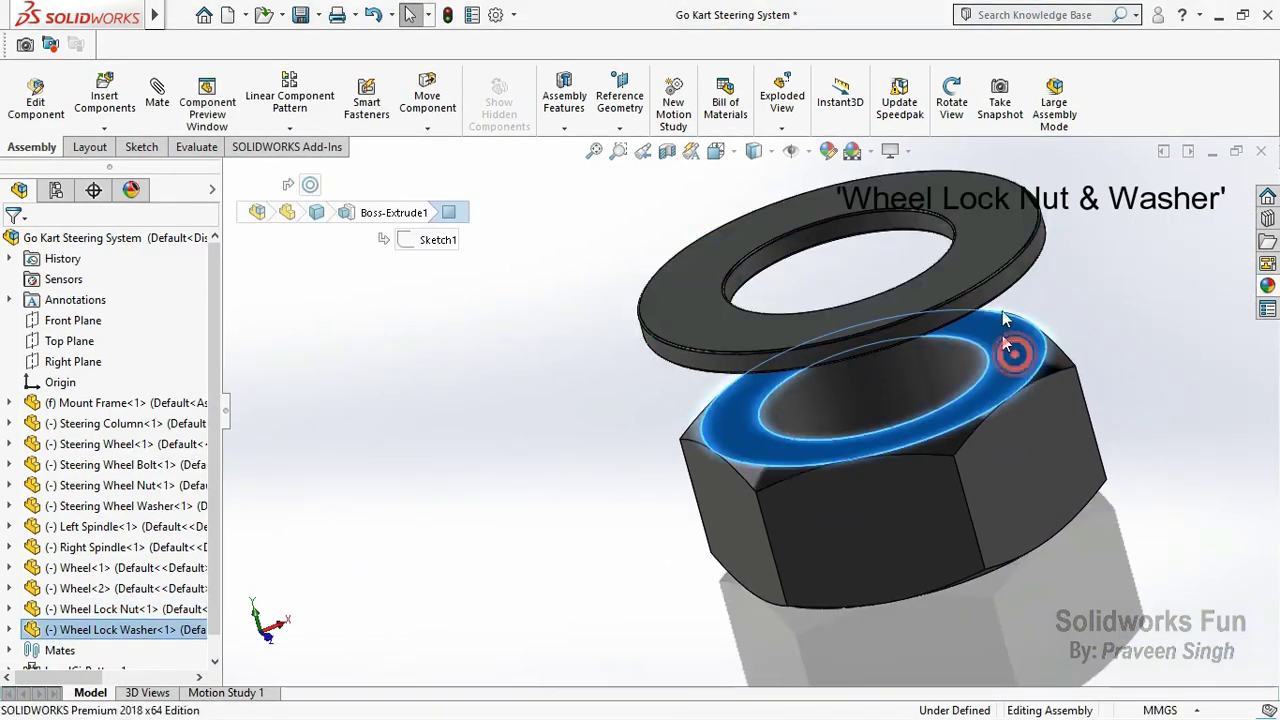
click(951, 100)
drag(940, 483, 843, 271)
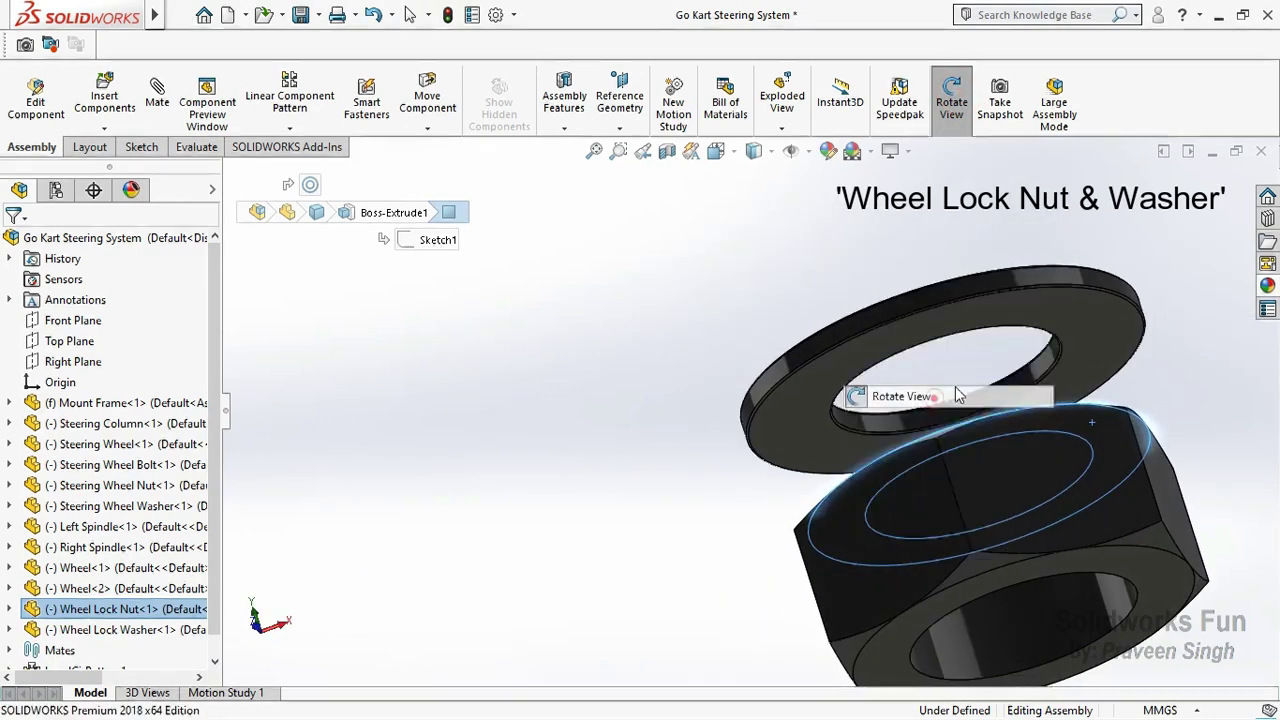
key(Escape)
ctrl+click(1095, 325)
click(1128, 305)
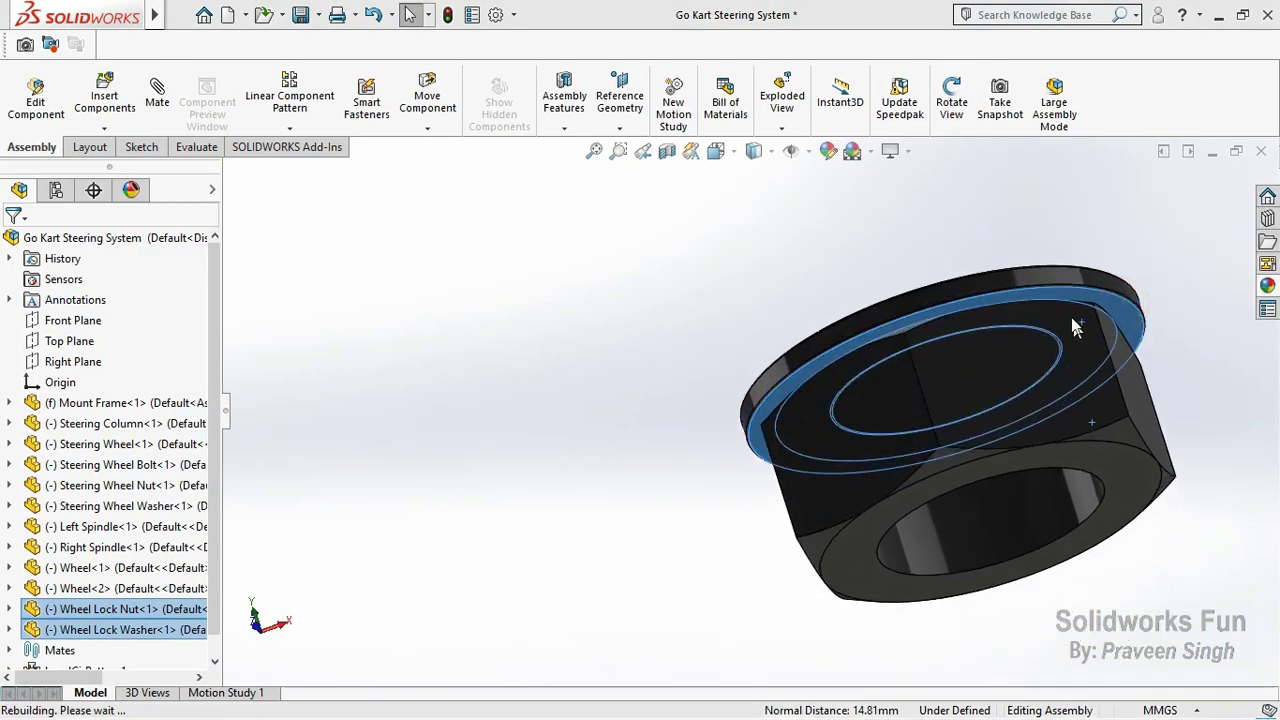
click(1064, 276)
scroll(798, 320, up, 3)
scroll(798, 320, up, 3)
scroll(560, 348, up, 3)
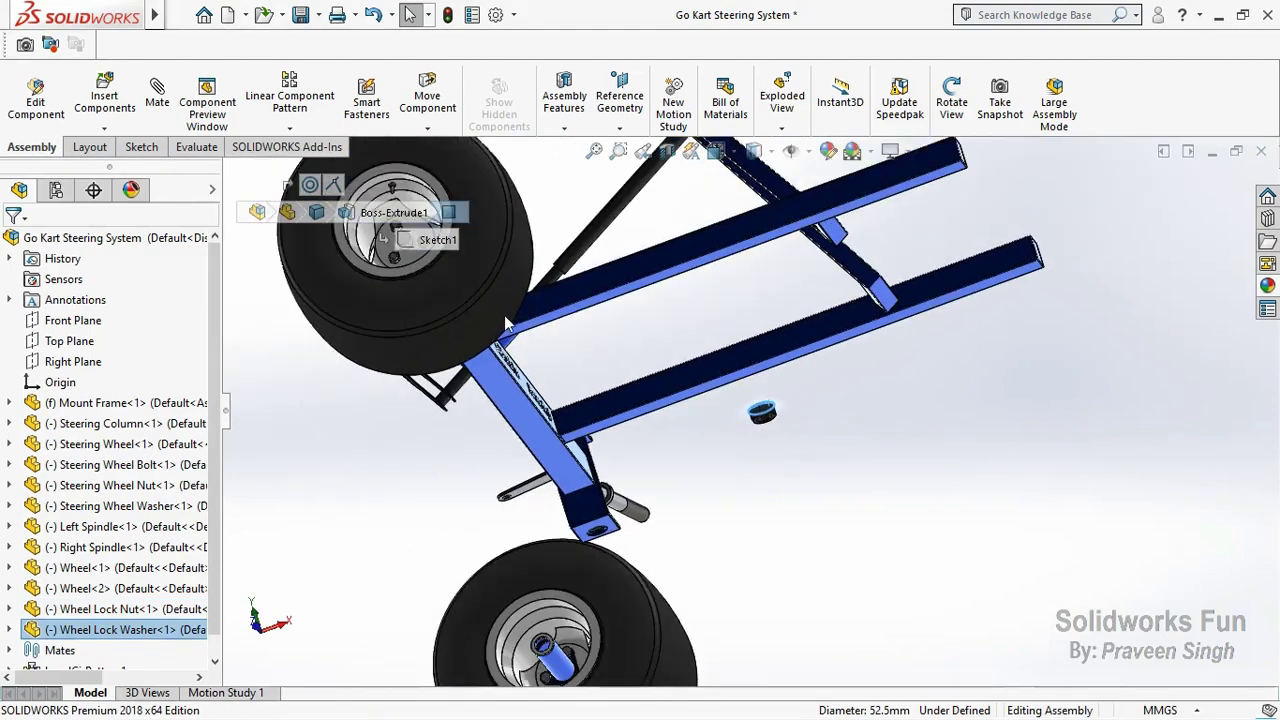
Step: Mate the lock nut's bore concentric with the Left Spindle's end face
click(757, 220)
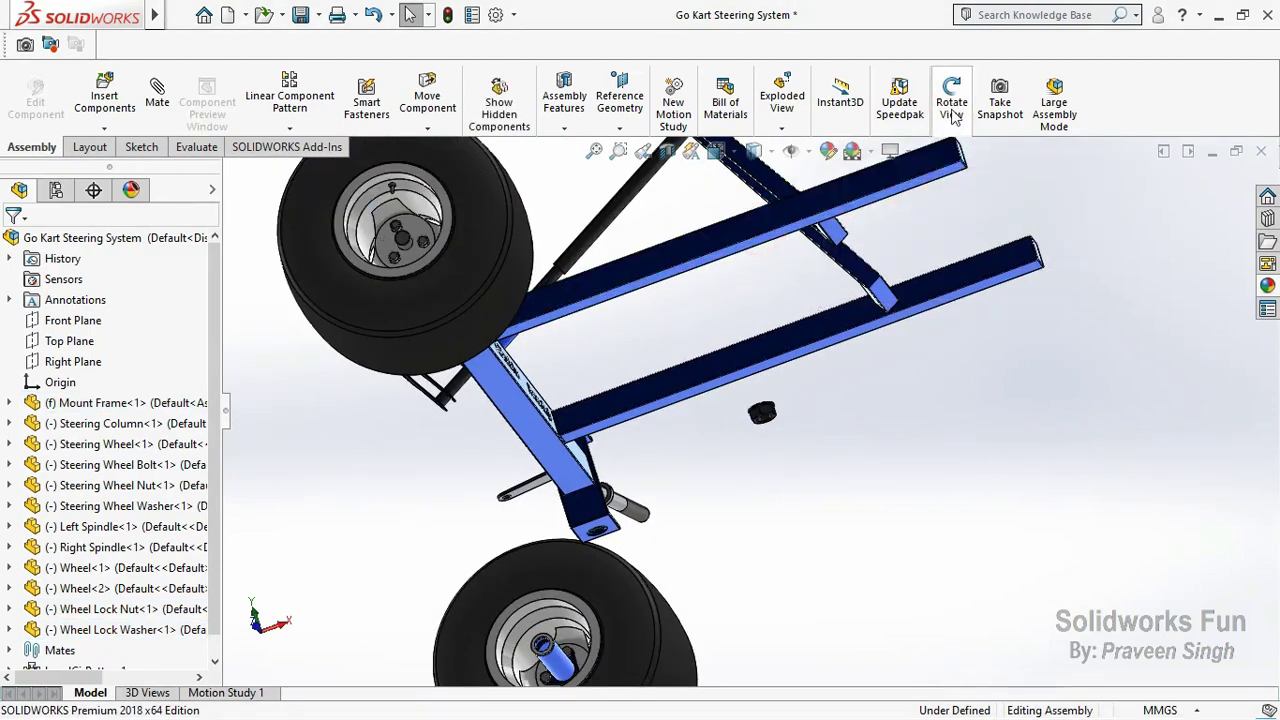
click(951, 100)
drag(793, 231, 903, 496)
right_click(955, 422)
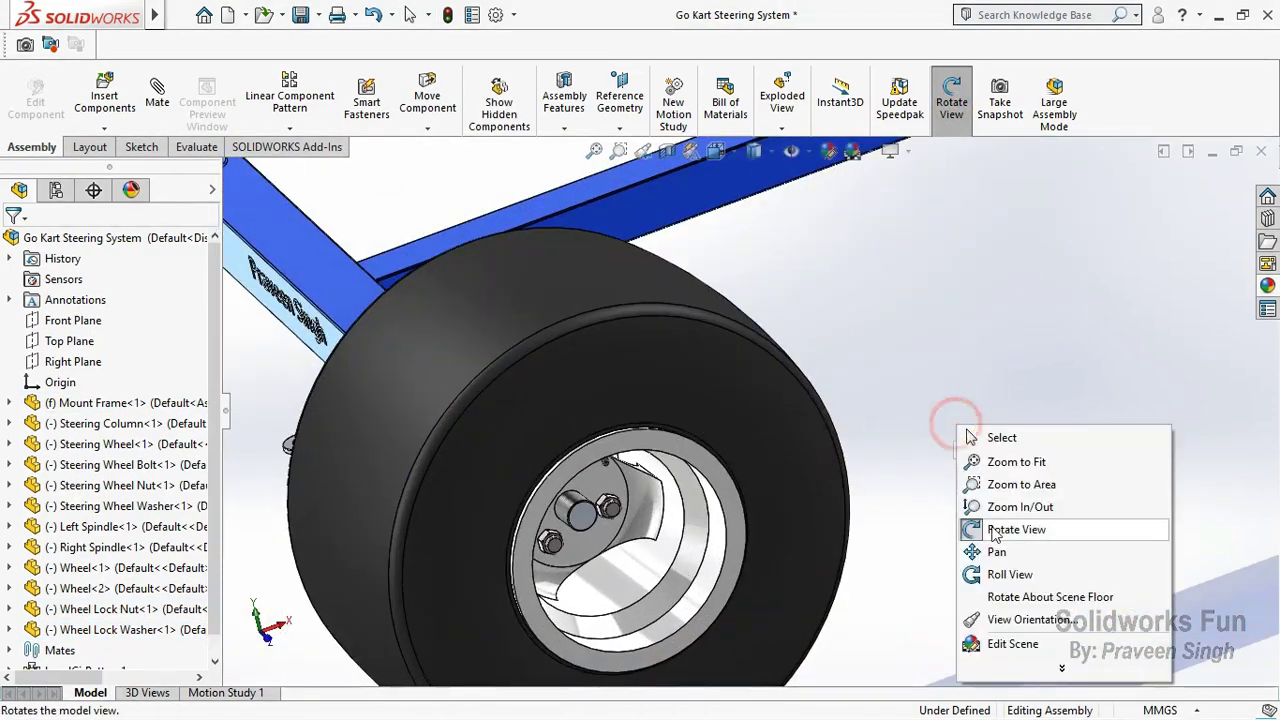
click(991, 527)
click(568, 507)
scroll(993, 603, down, 4)
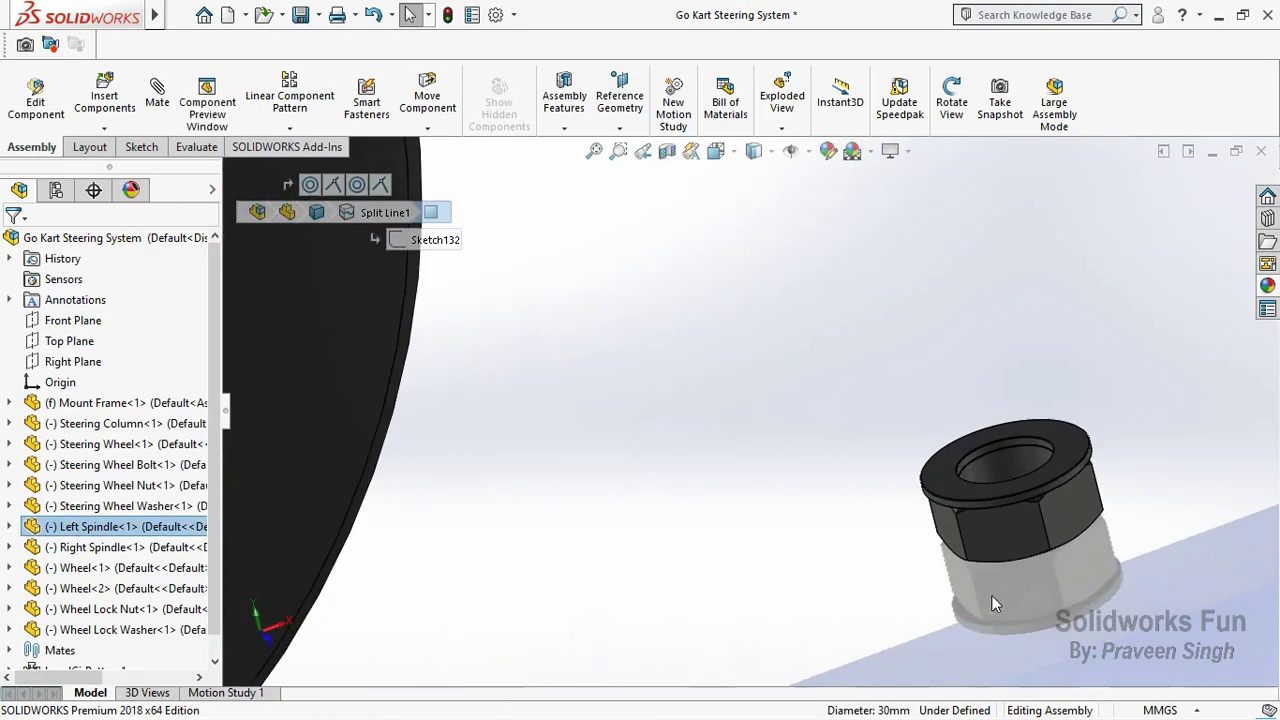
ctrl+click(1007, 475)
scroll(734, 559, up, 5)
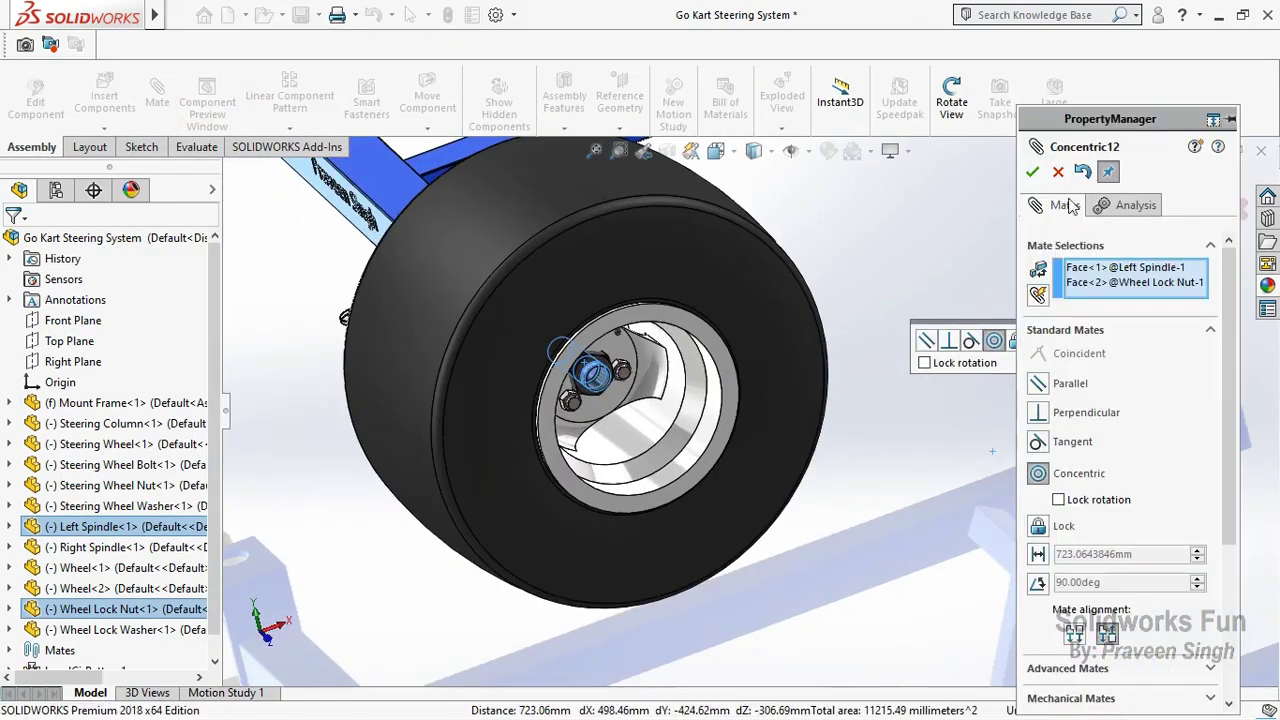
click(1034, 174)
click(1034, 174)
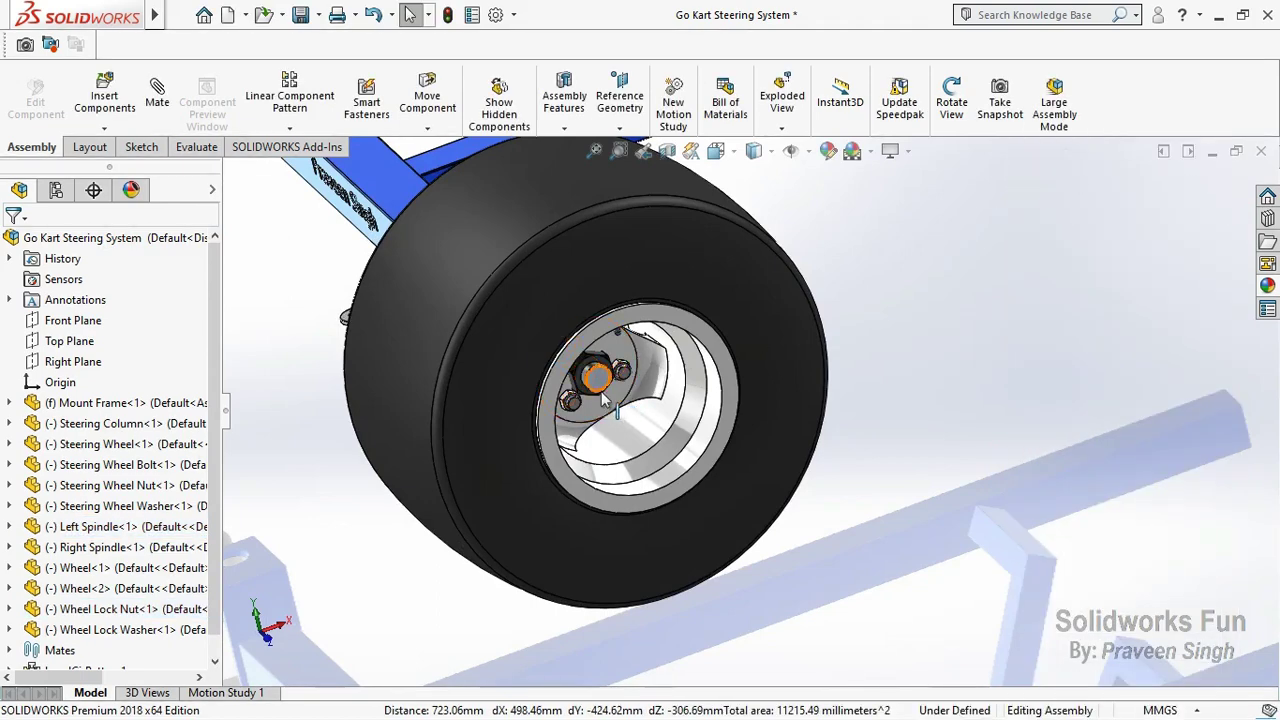
Step: Pull the lock nut and washer off the hub to expose the faces for mating
drag(590, 400, 672, 462)
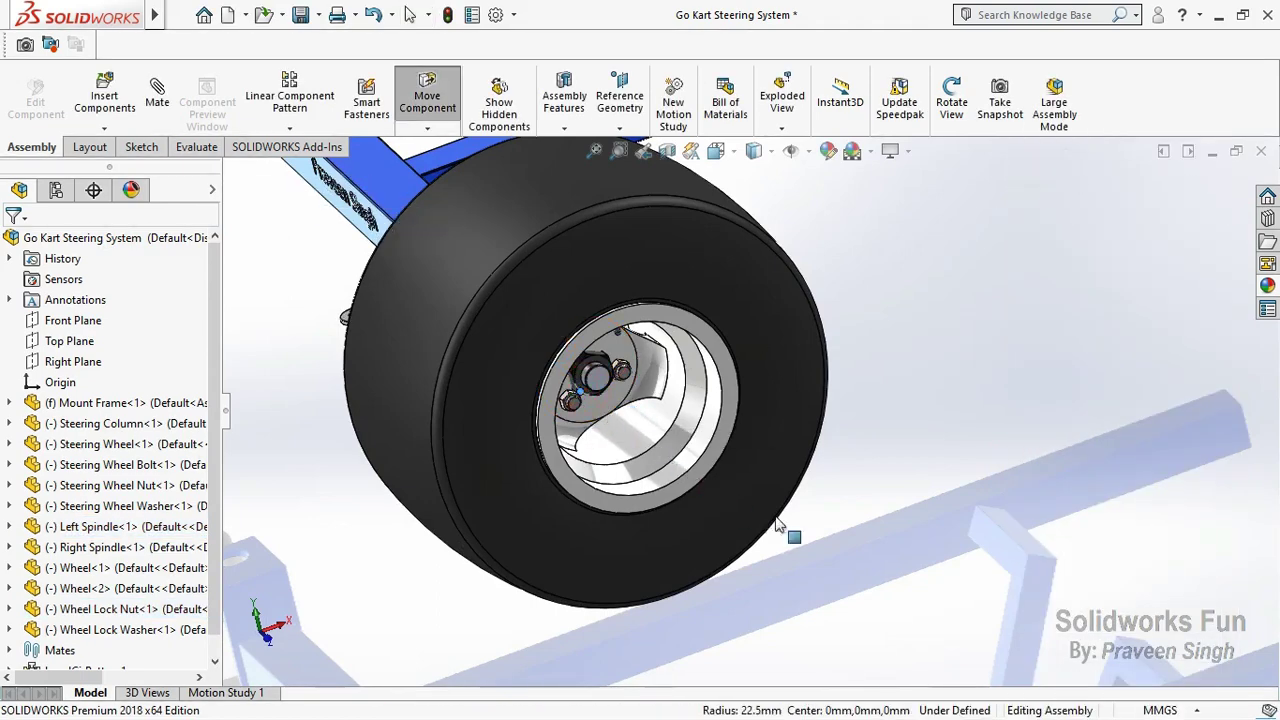
drag(593, 368, 868, 602)
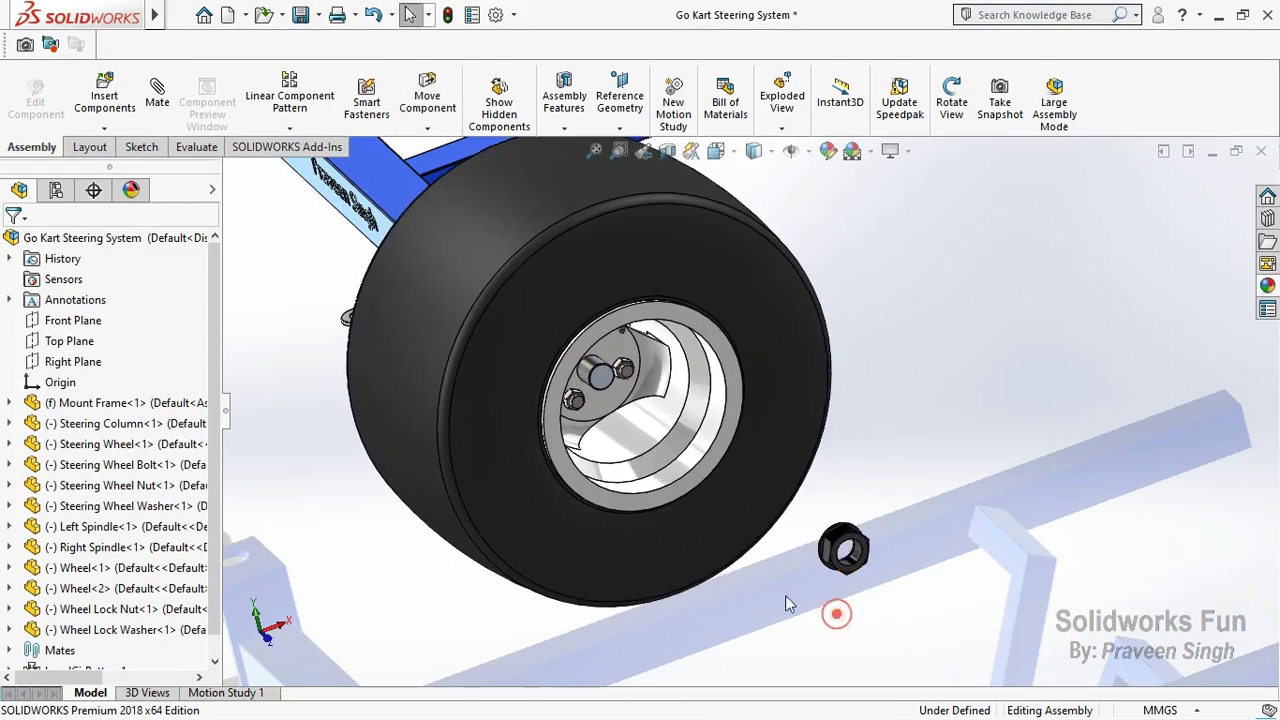
right_click(607, 358)
click(951, 100)
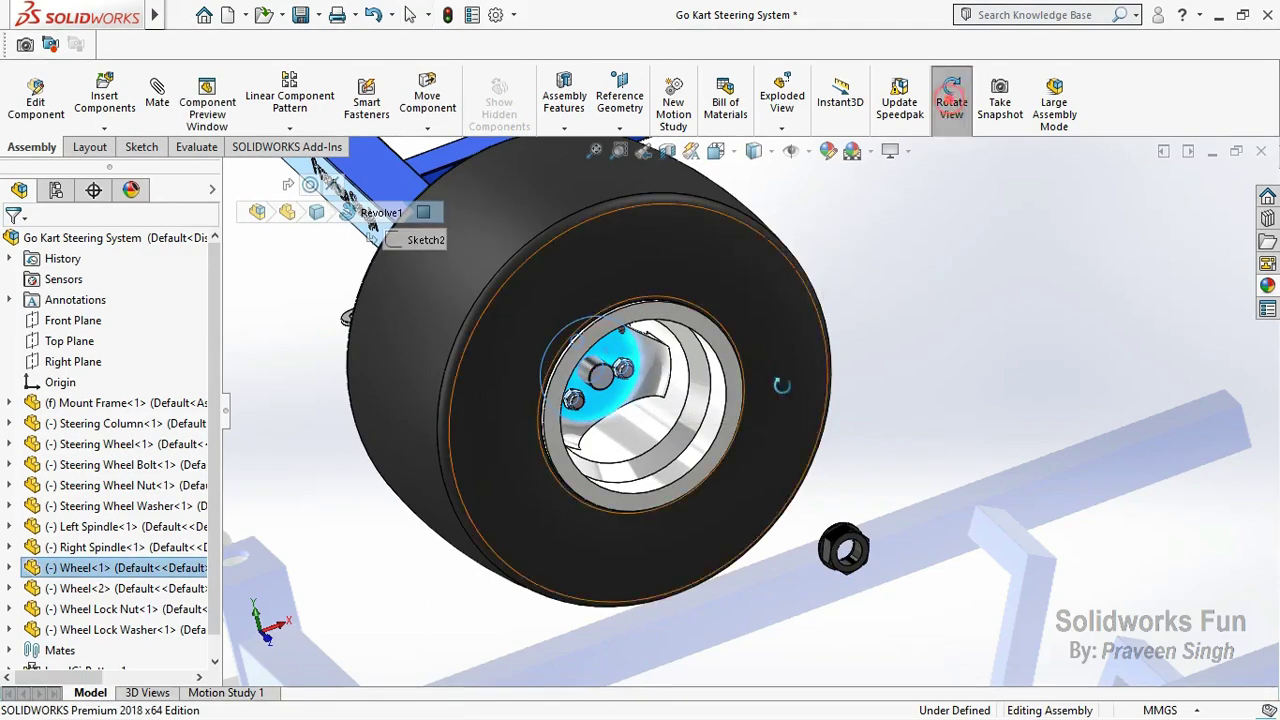
drag(700, 520, 869, 521)
drag(1118, 520, 1003, 423)
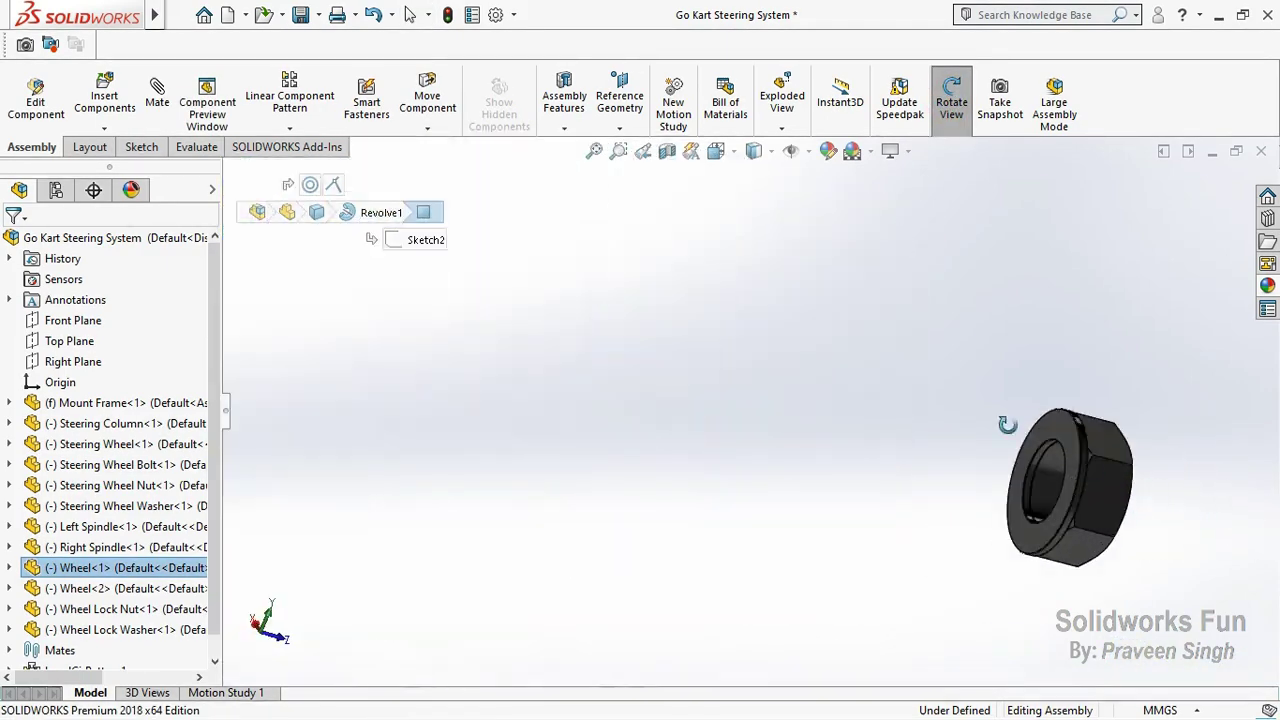
right_click(894, 326)
click(943, 451)
Step: Mate the lock washer's face coincident with the wheel hub face
click(1050, 452)
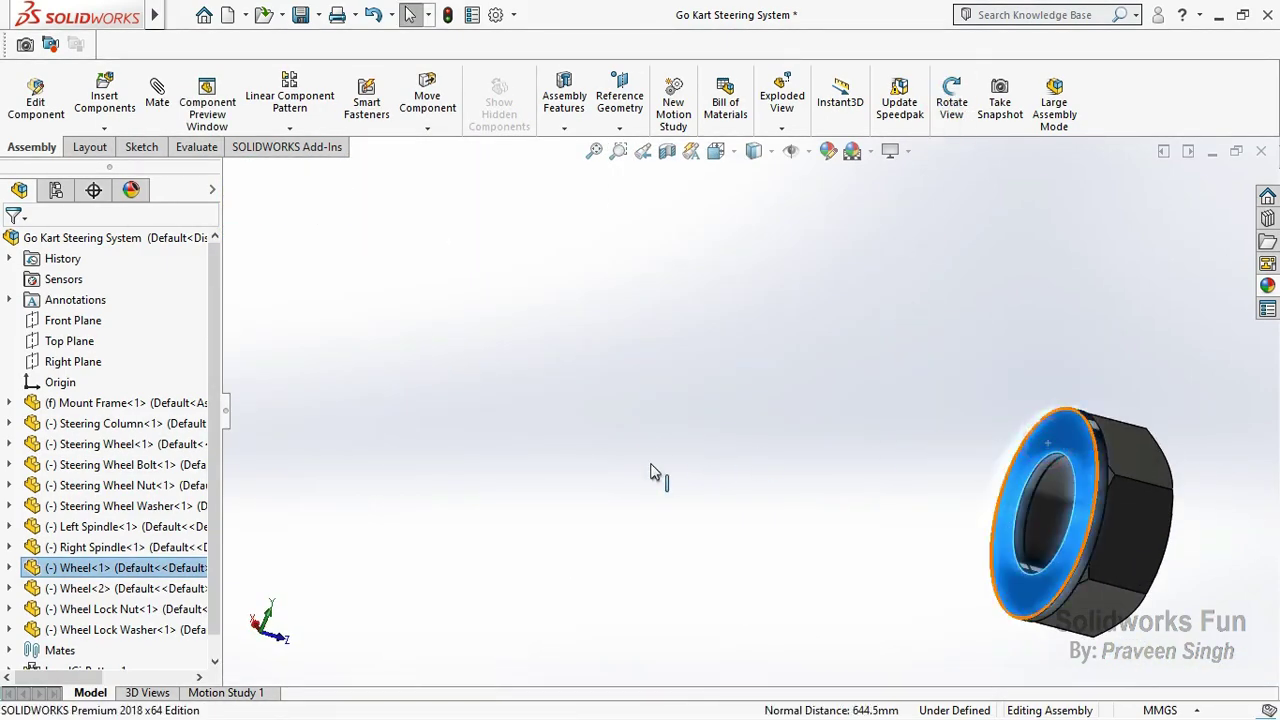
scroll(654, 477, up, 5)
scroll(514, 409, up, 2)
drag(553, 387, 739, 333)
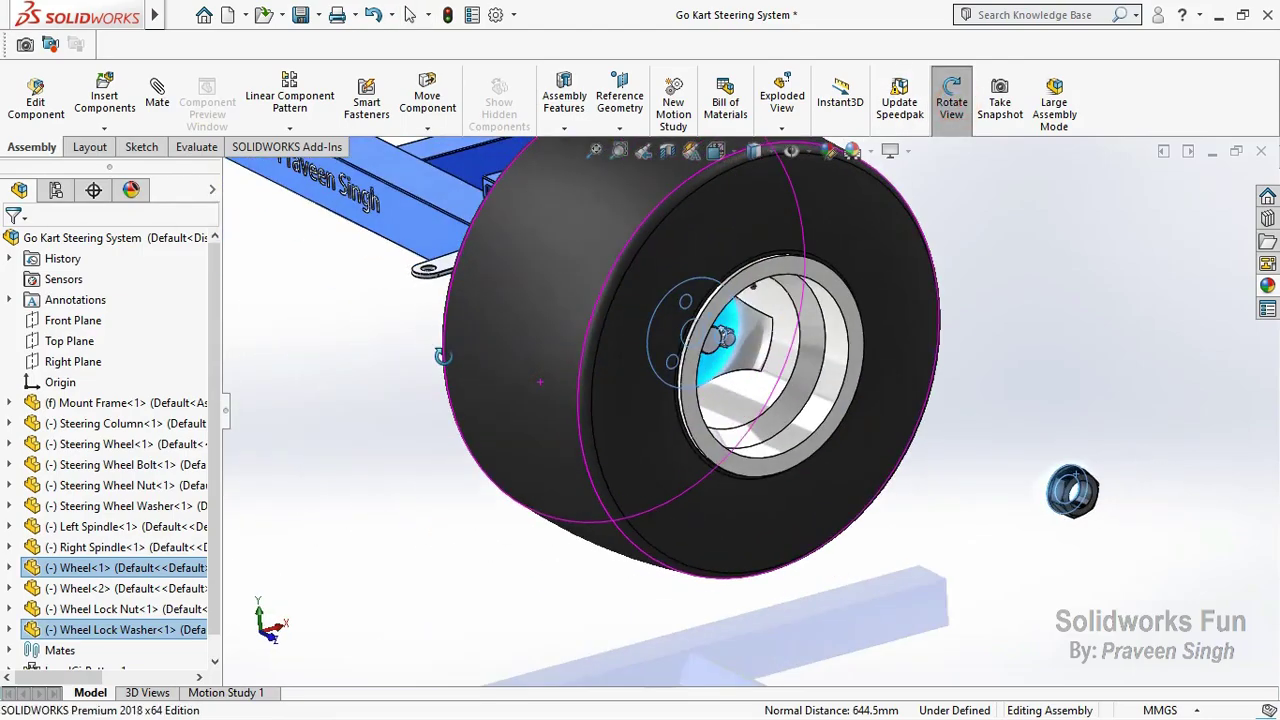
click(950, 125)
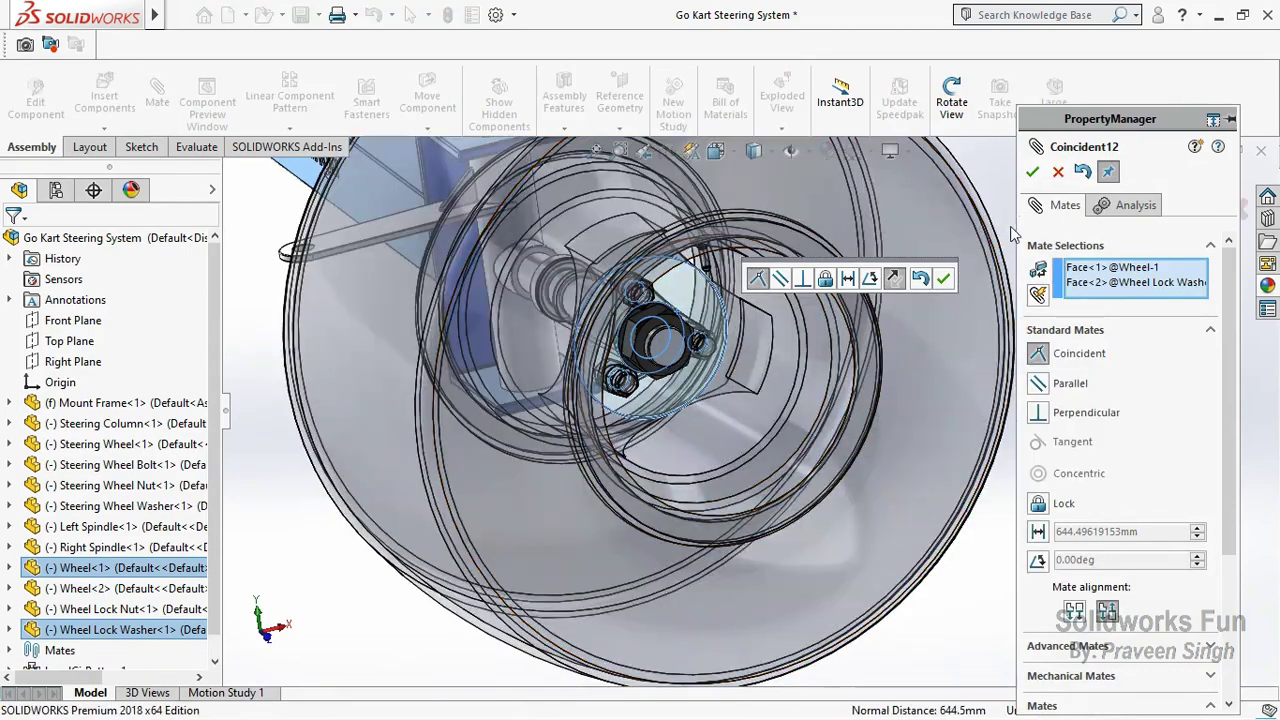
click(947, 285)
click(1032, 172)
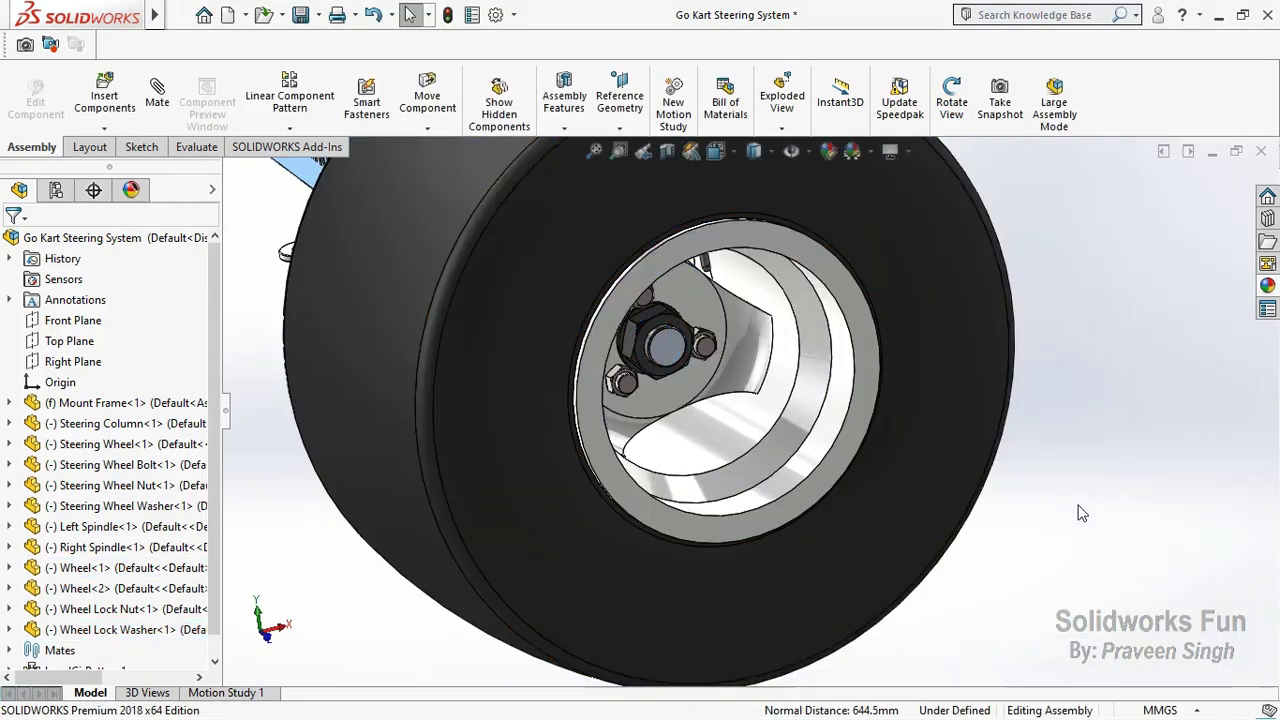
scroll(770, 385, up, 3)
scroll(768, 385, down, 5)
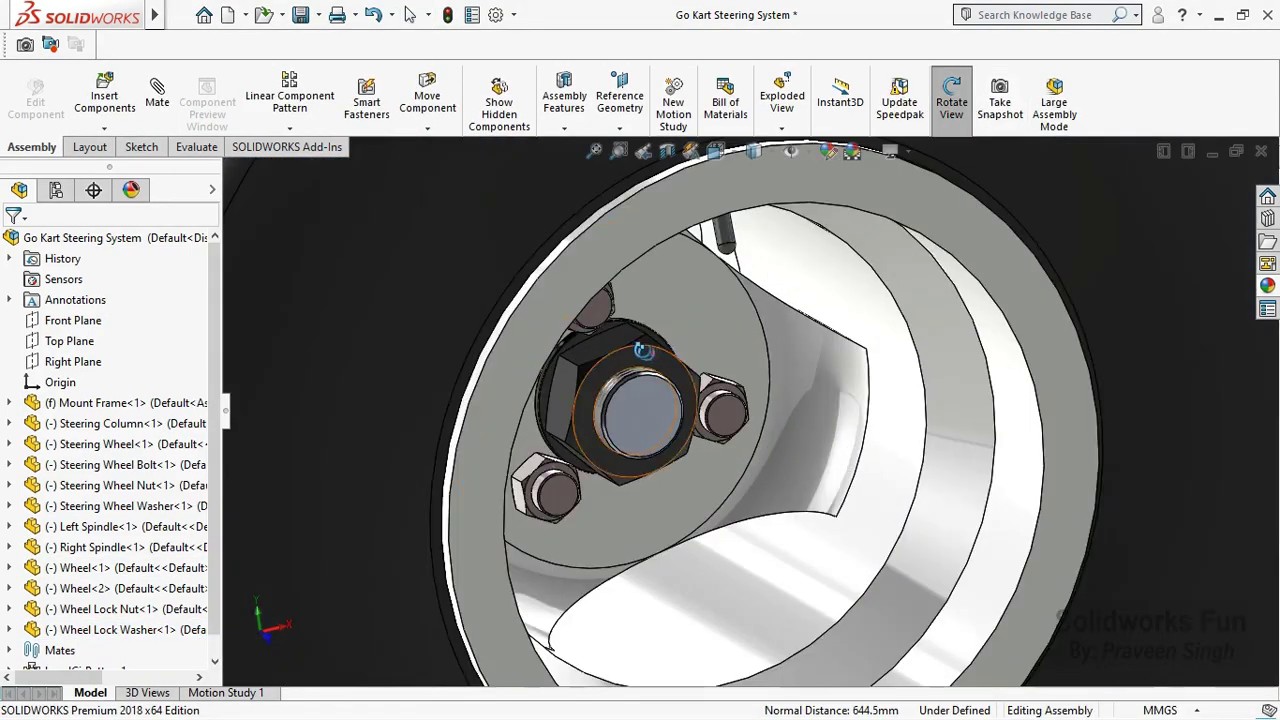
Step: Turn the Left Spindle to confirm the mounted wheel steers with it
mouse_move(643, 350)
mouse_down()
mouse_move(633, 341)
mouse_move(851, 477)
mouse_move(709, 486)
mouse_move(614, 334)
mouse_move(697, 331)
mouse_move(775, 298)
mouse_up()
right_click(775, 298)
click(822, 406)
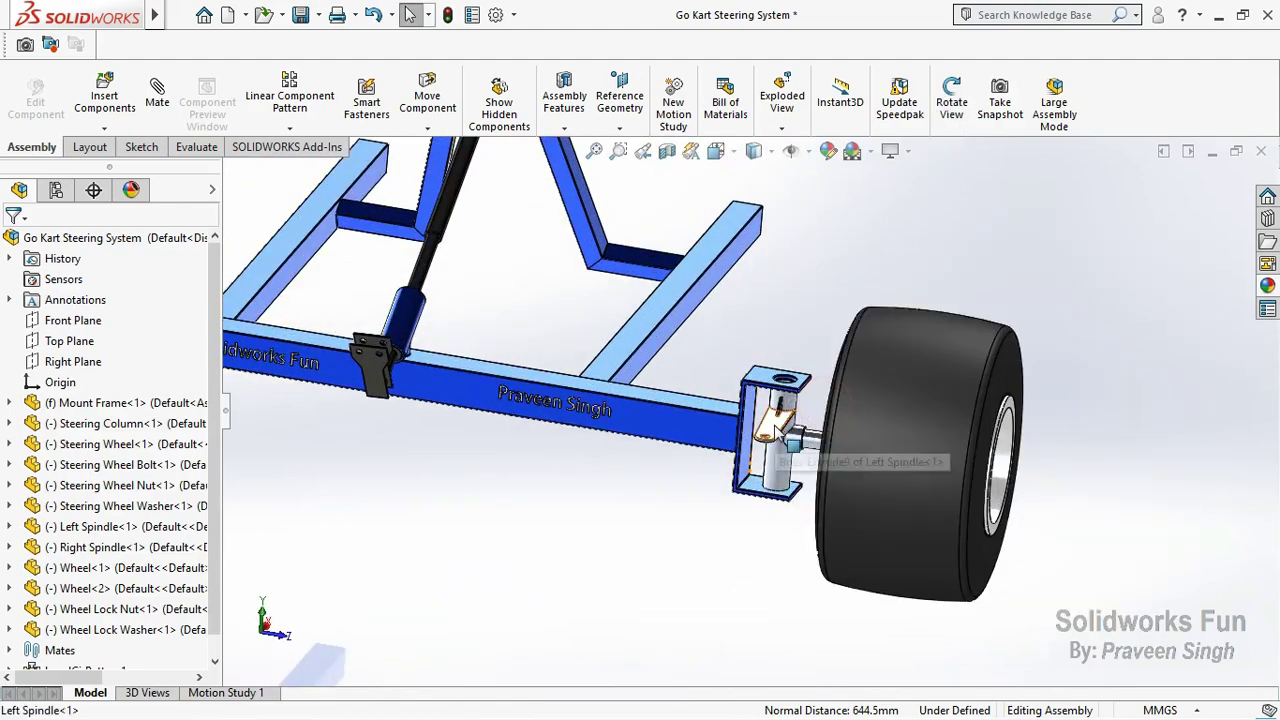
drag(775, 430, 975, 395)
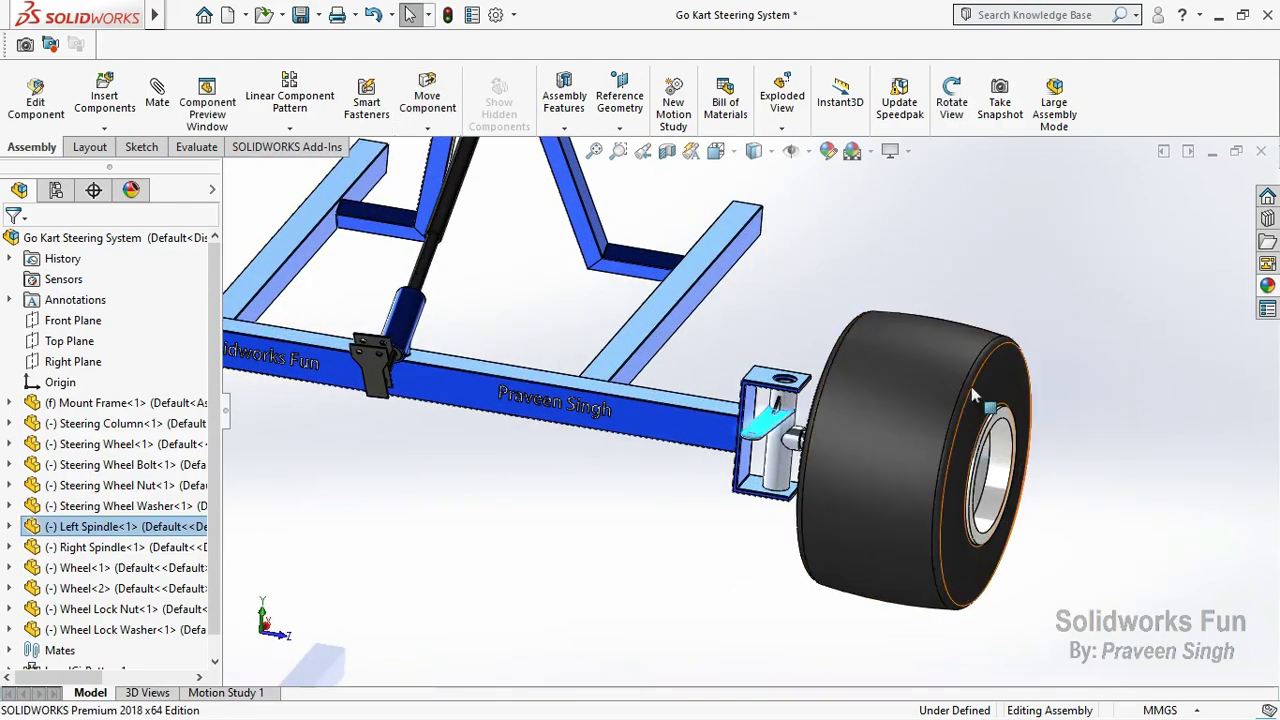
Step: Rebuild and save the Go Kart Steering System assembly
click(950, 108)
drag(760, 420, 687, 383)
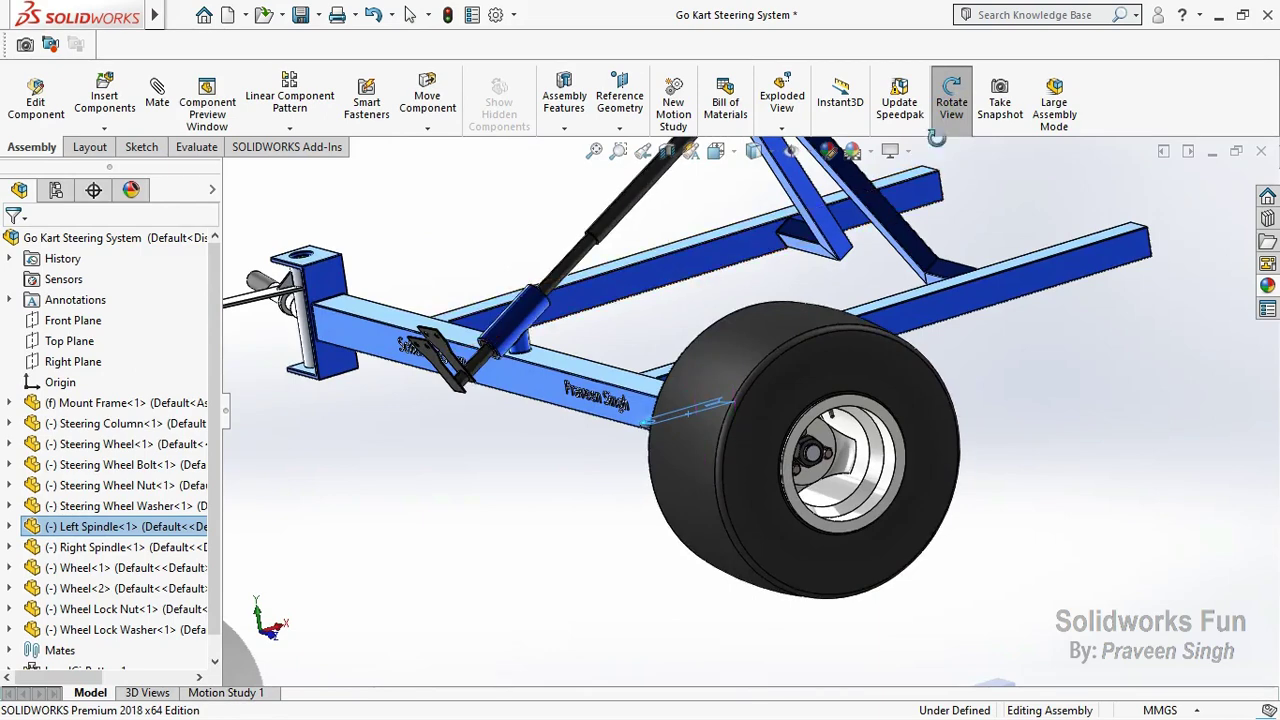
click(788, 390)
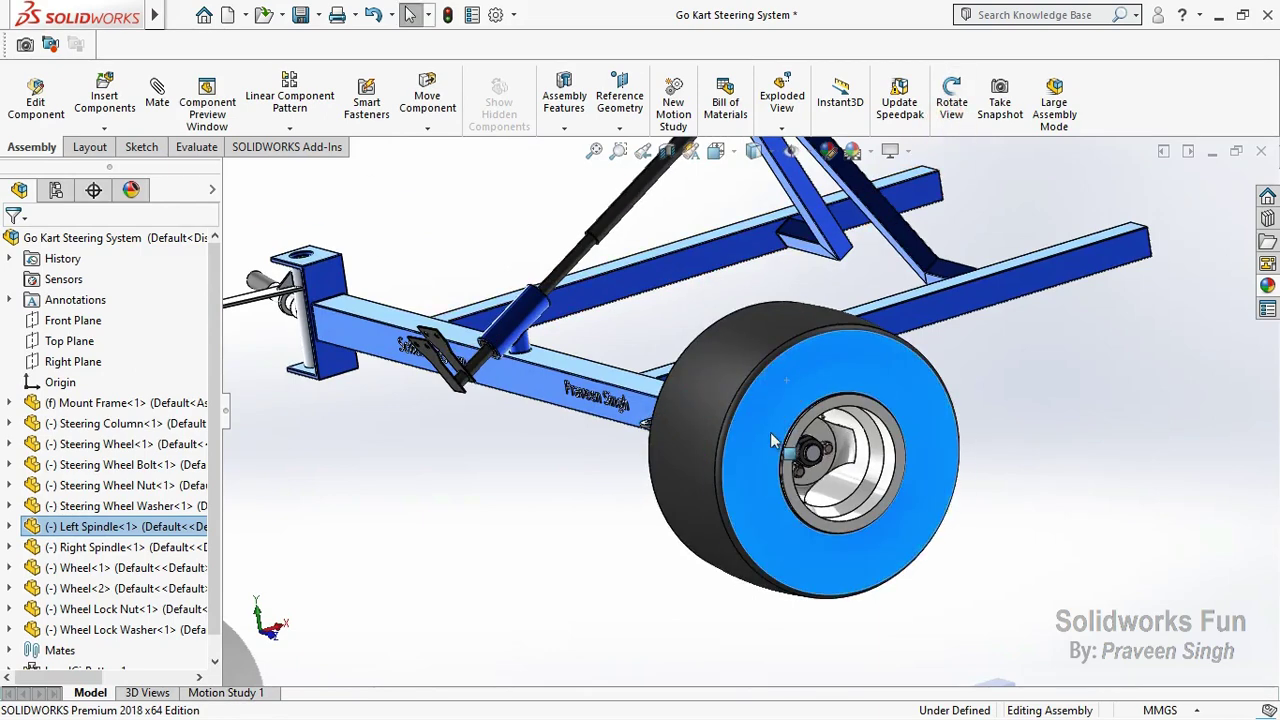
click(571, 529)
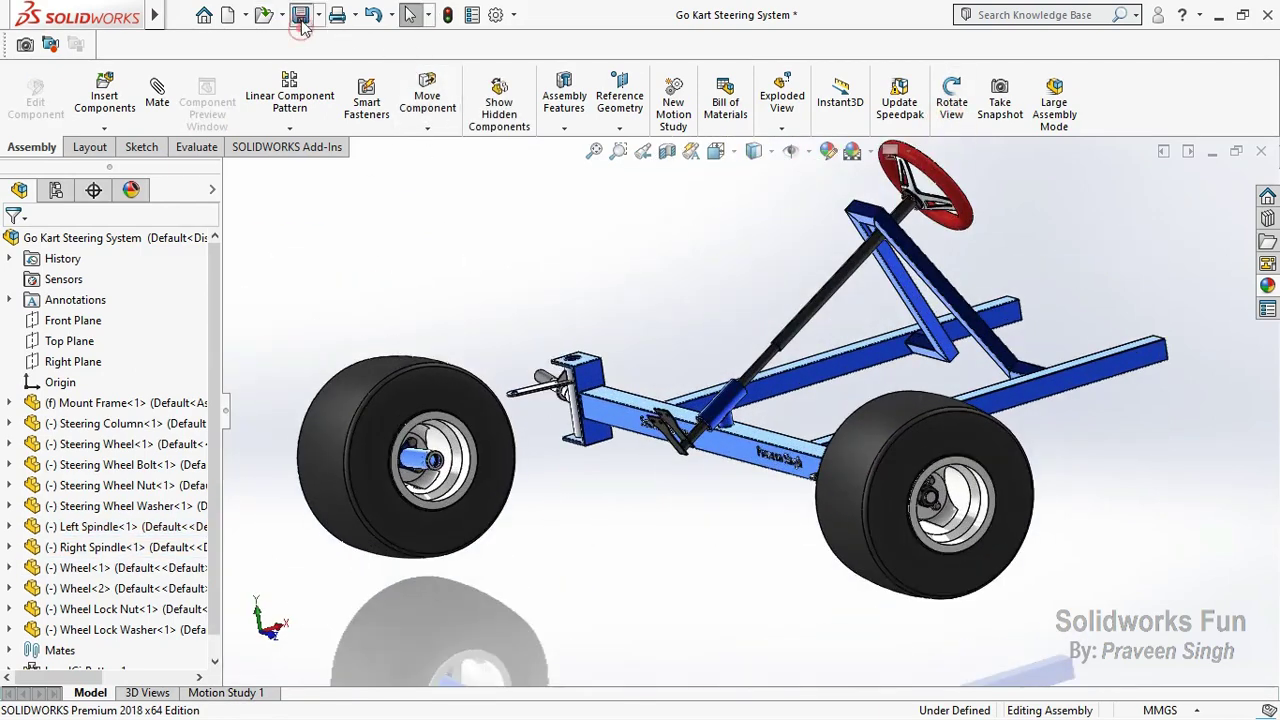
click(301, 16)
click(543, 322)
Step: Make the second wheel's bore concentric with the Right Spindle's shaft
scroll(500, 447, down, 2)
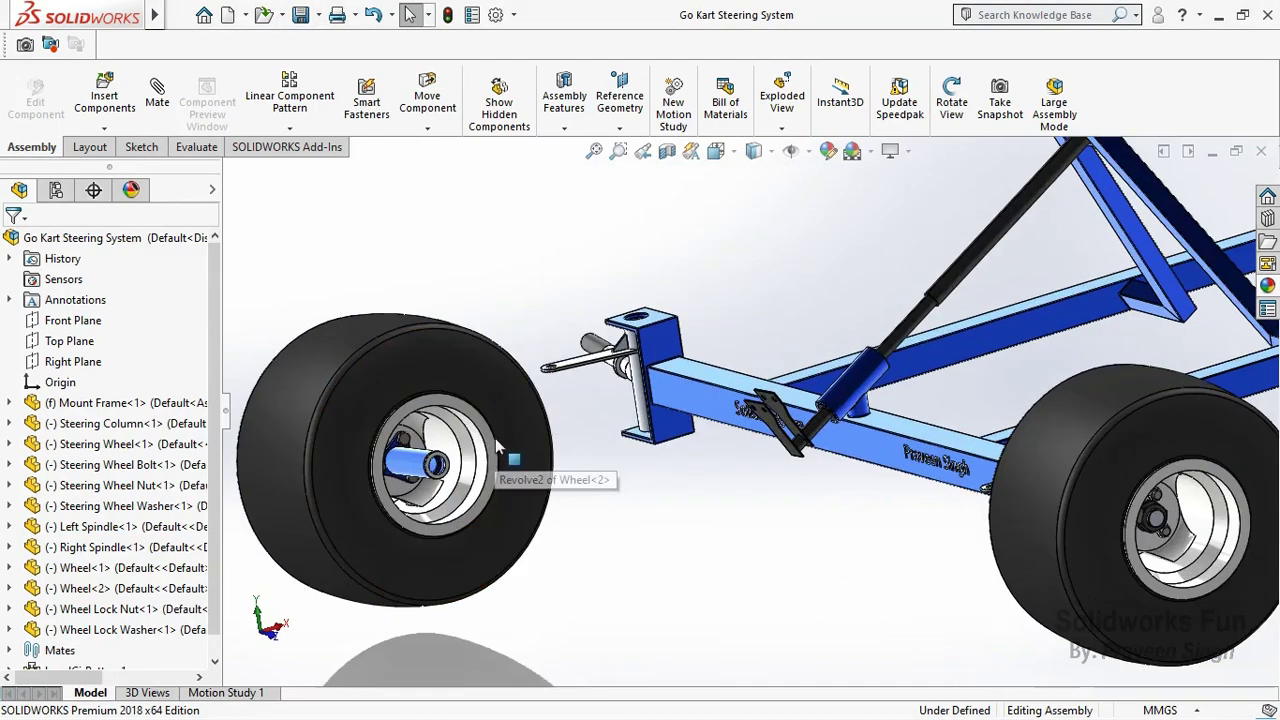
click(966, 118)
mouse_move(800, 250)
mouse_down()
mouse_move(709, 251)
mouse_move(500, 357)
mouse_up()
scroll(517, 271, down, 3)
right_click(517, 271)
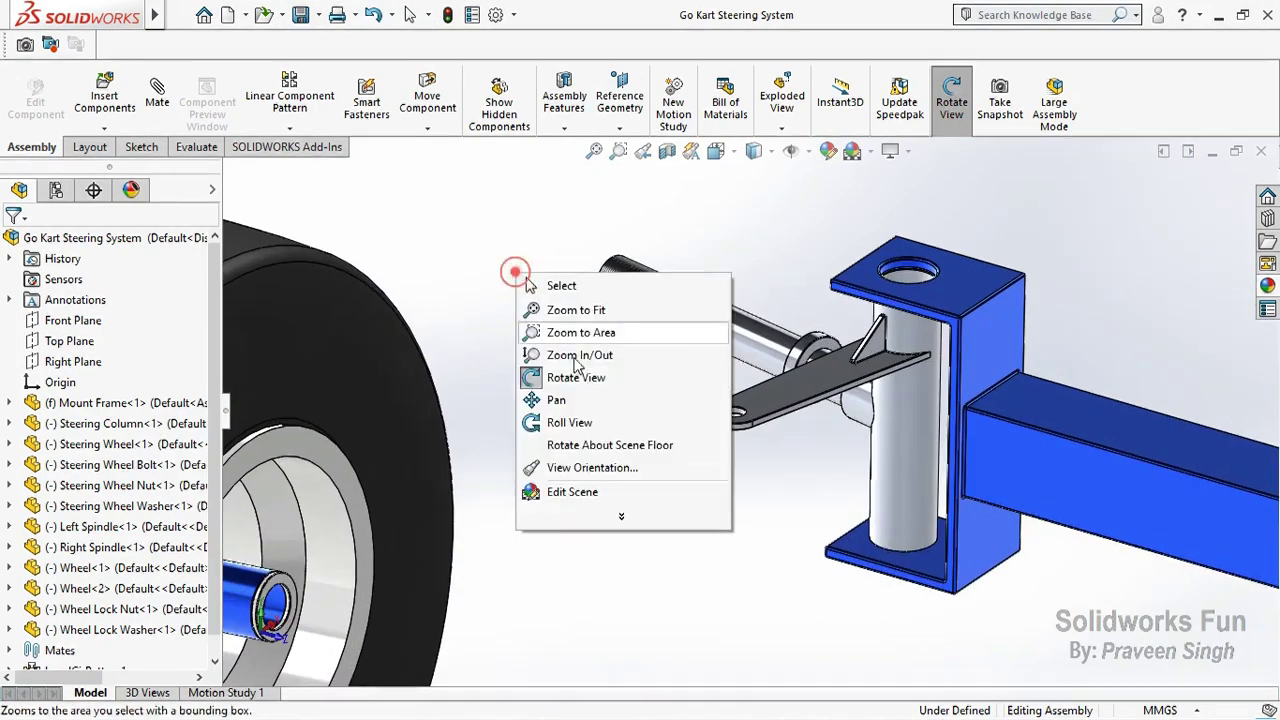
click(590, 377)
middle_drag(664, 310, 435, 525)
click(435, 525)
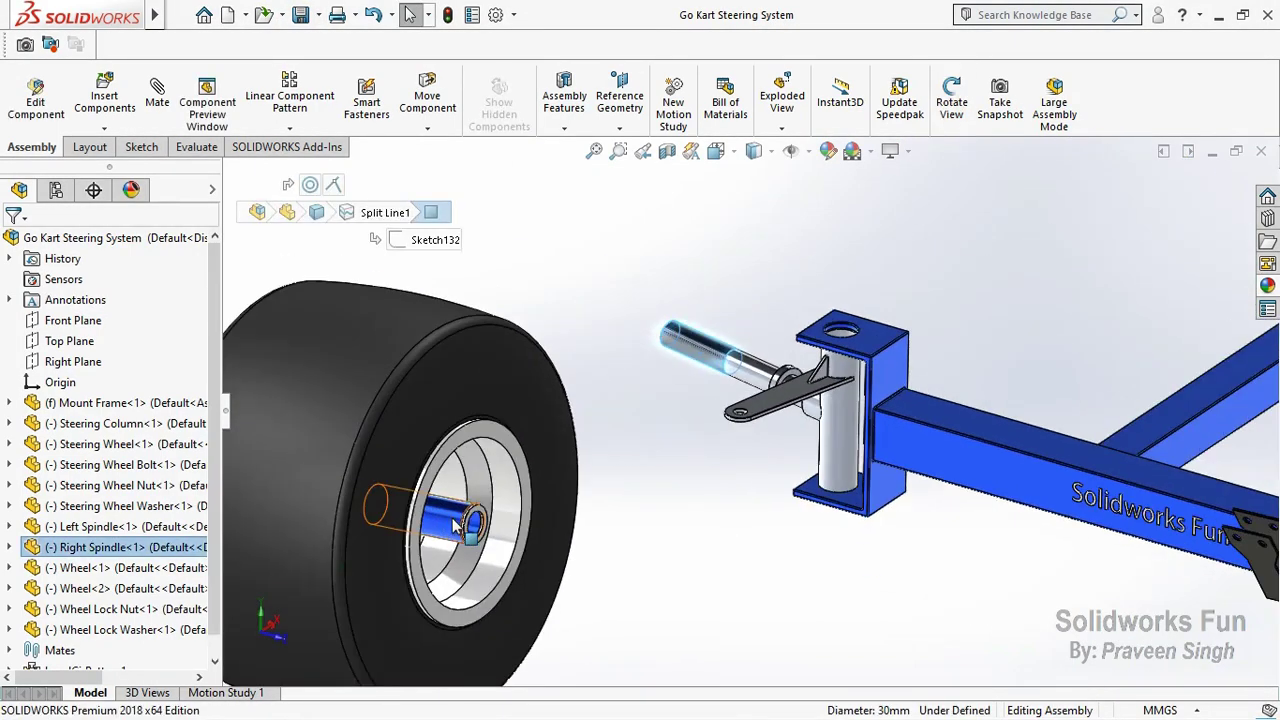
ctrl+click(455, 525)
click(573, 501)
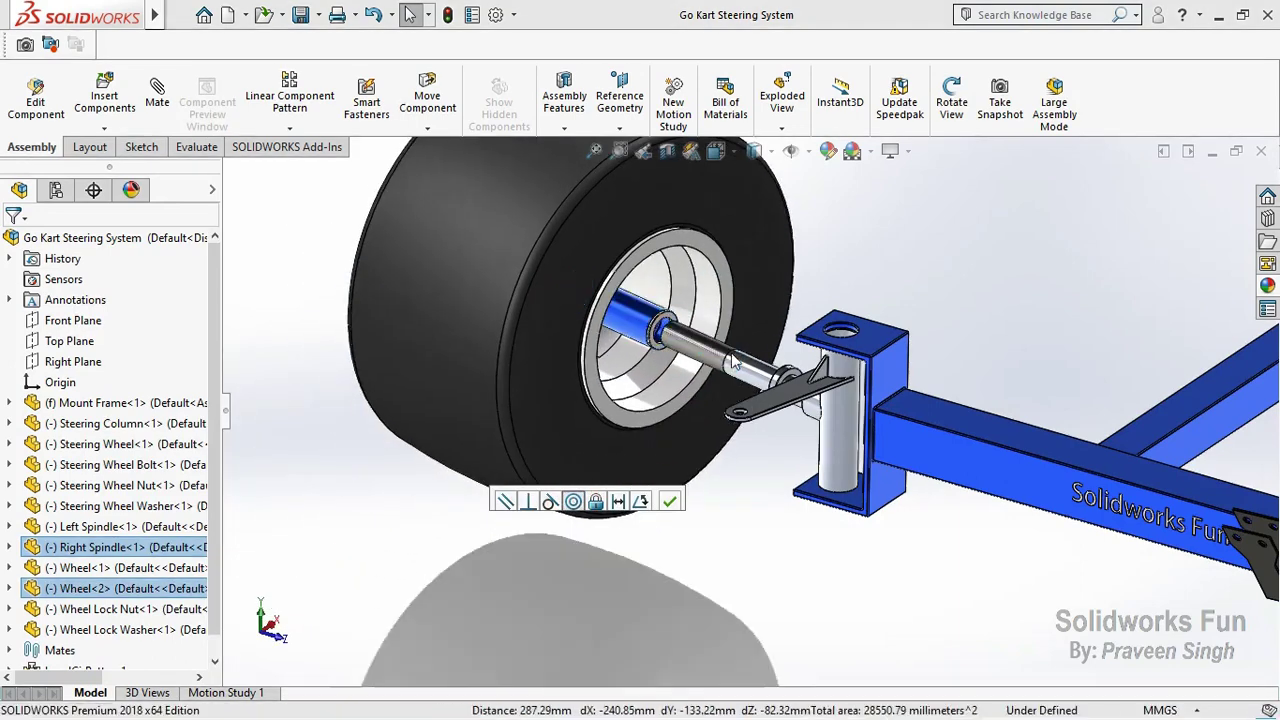
Step: Mate the second wheel's hub face coincident with the Right Spindle's shoulder face
scroll(700, 355, down, 2)
scroll(622, 340, down, 3)
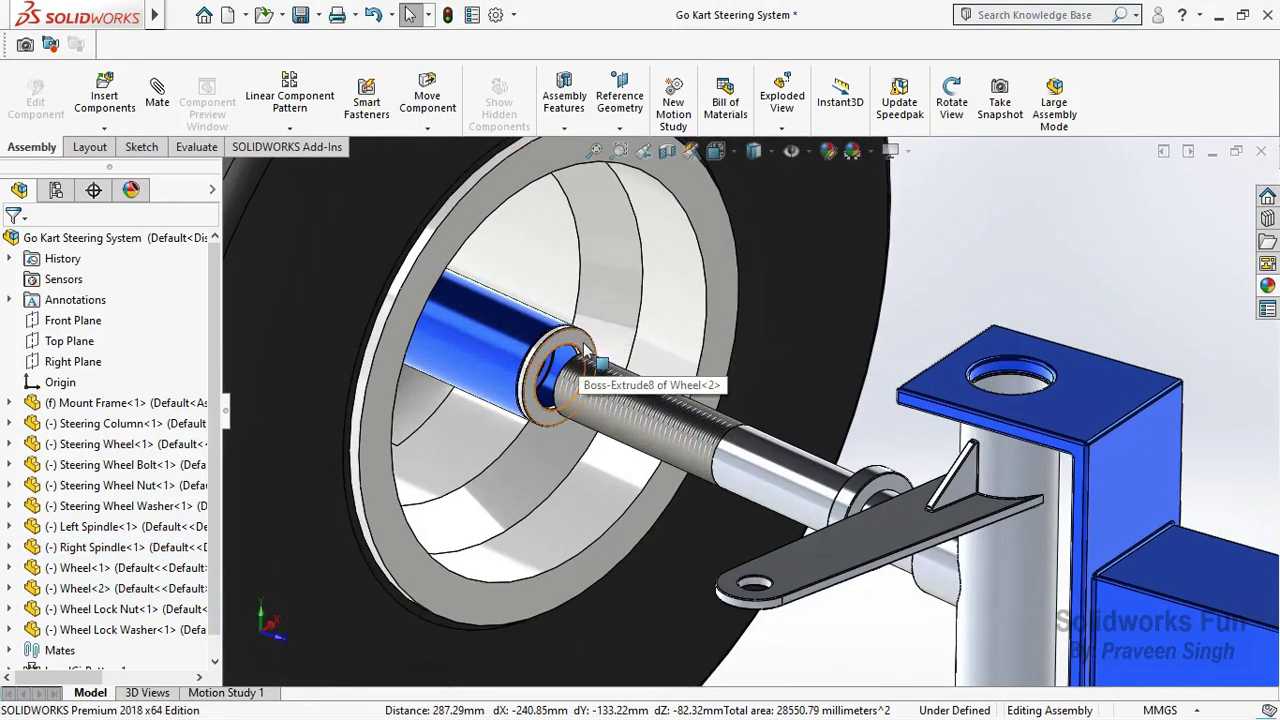
click(585, 350)
drag(944, 447, 795, 352)
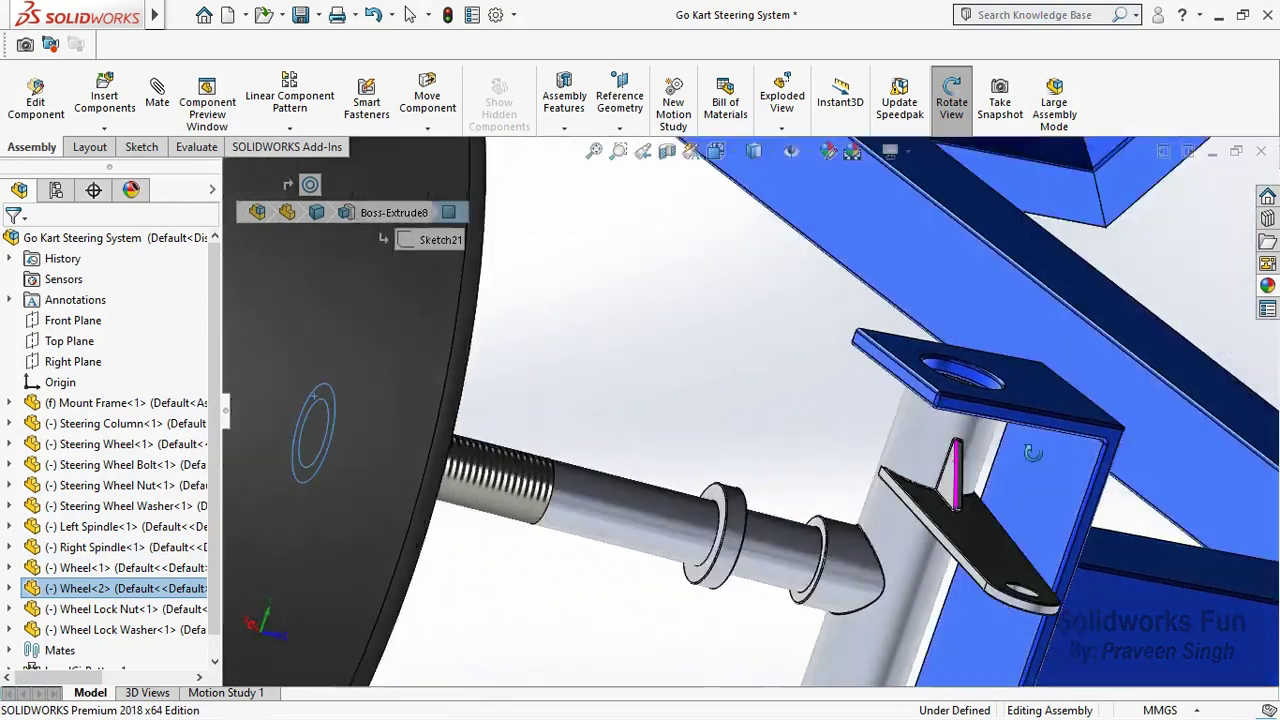
right_click(795, 352)
click(950, 497)
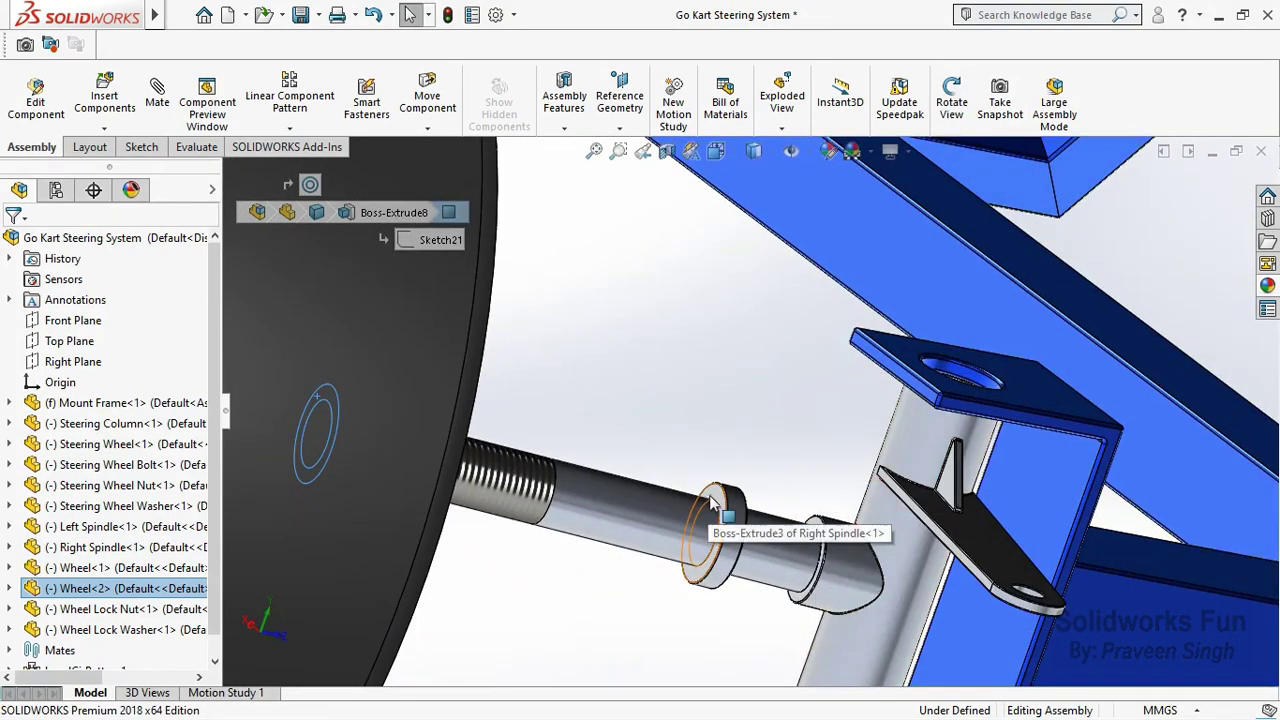
ctrl+click(712, 503)
drag(948, 421, 888, 418)
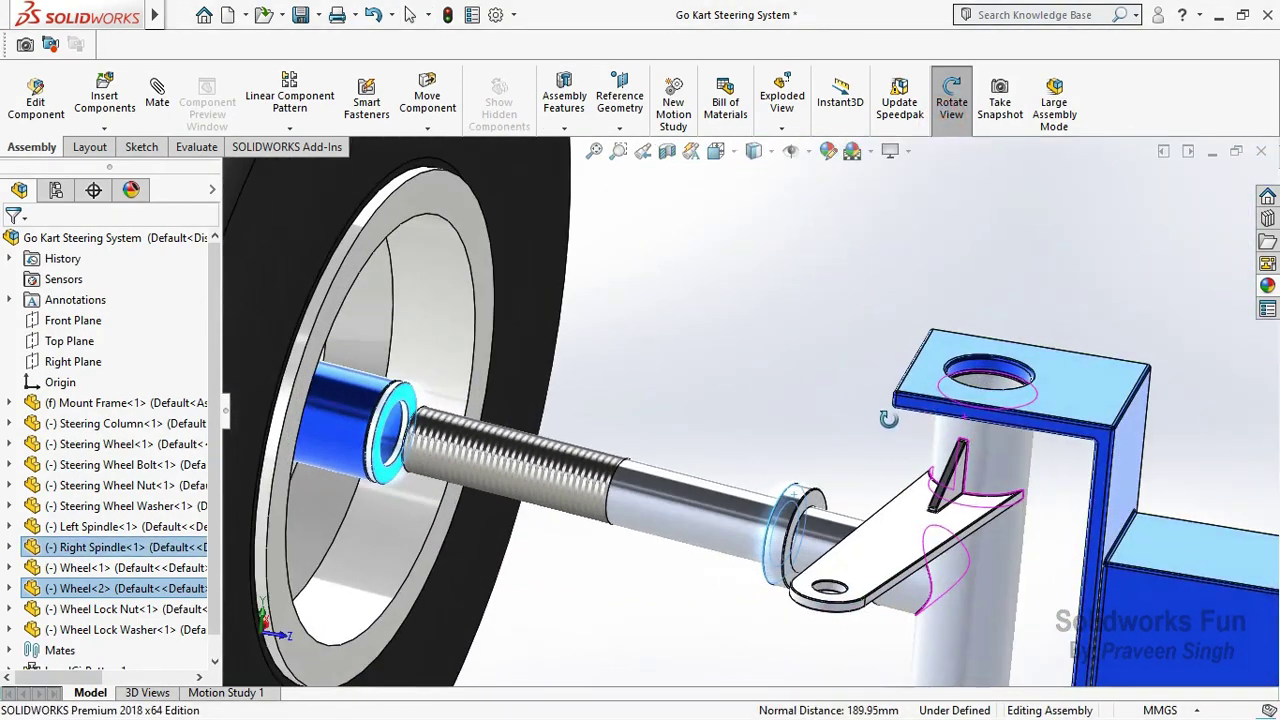
click(157, 97)
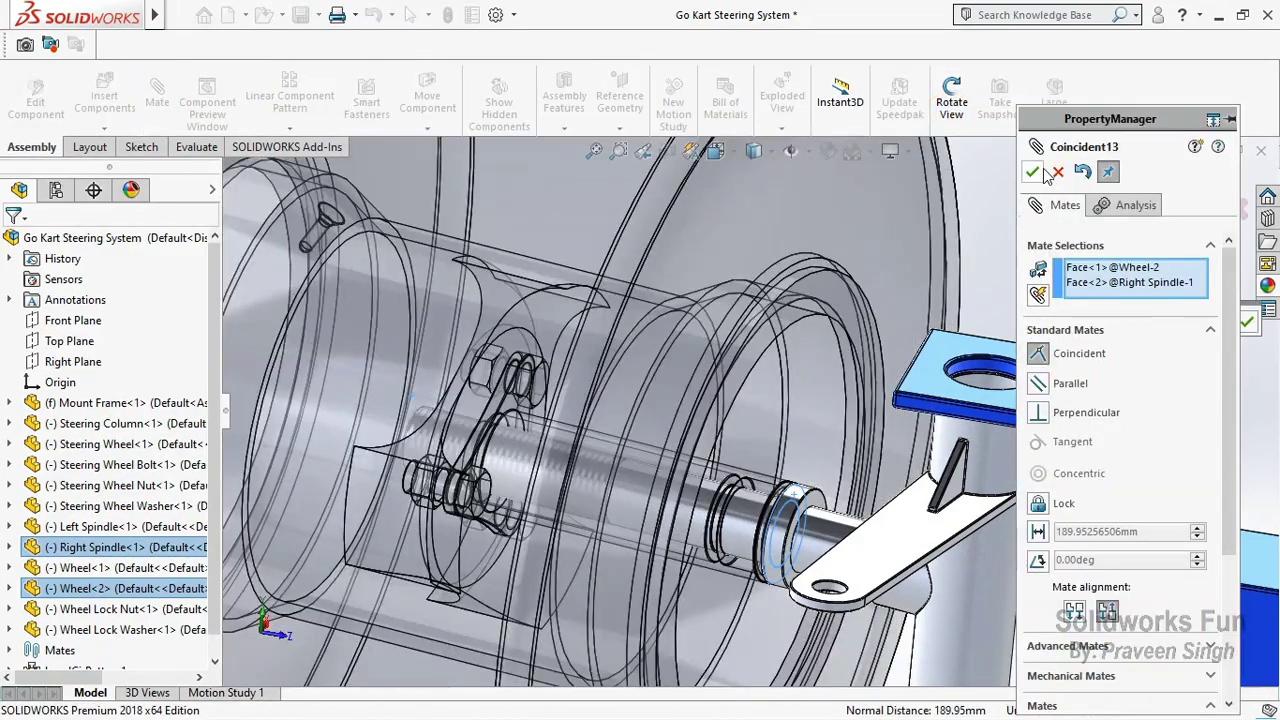
click(1032, 172)
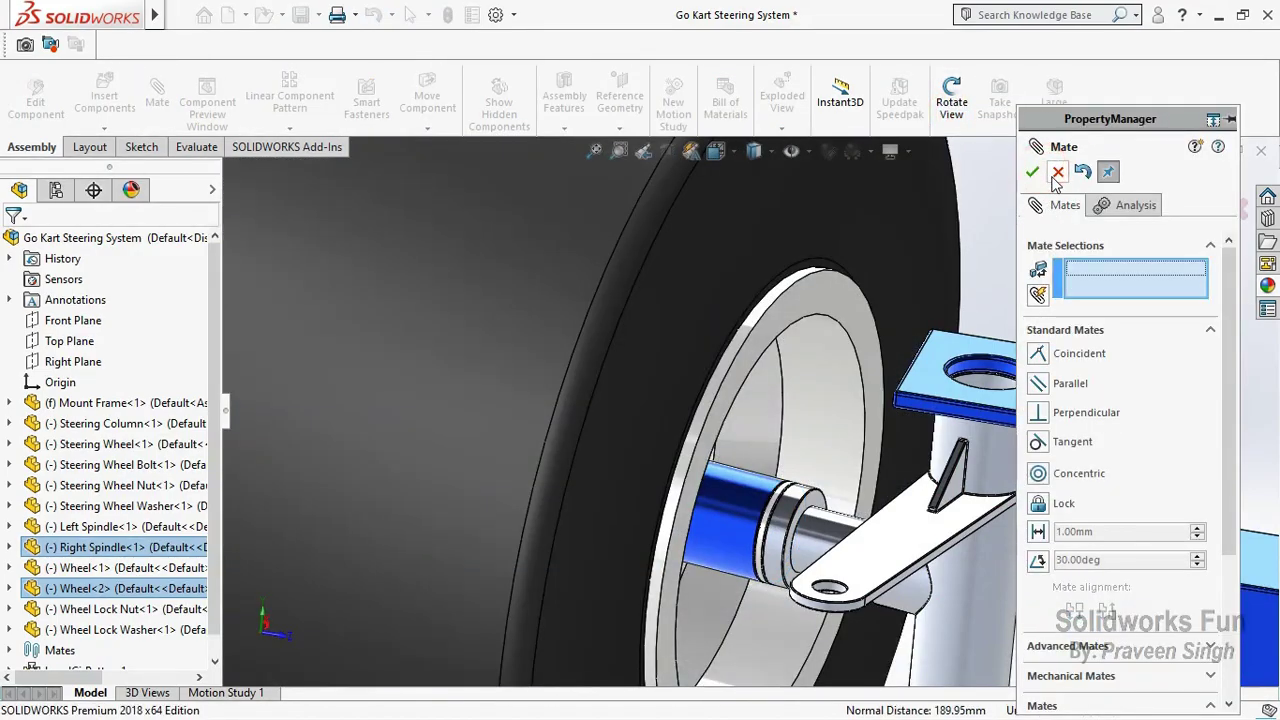
click(1032, 172)
scroll(997, 277, up, 5)
click(952, 102)
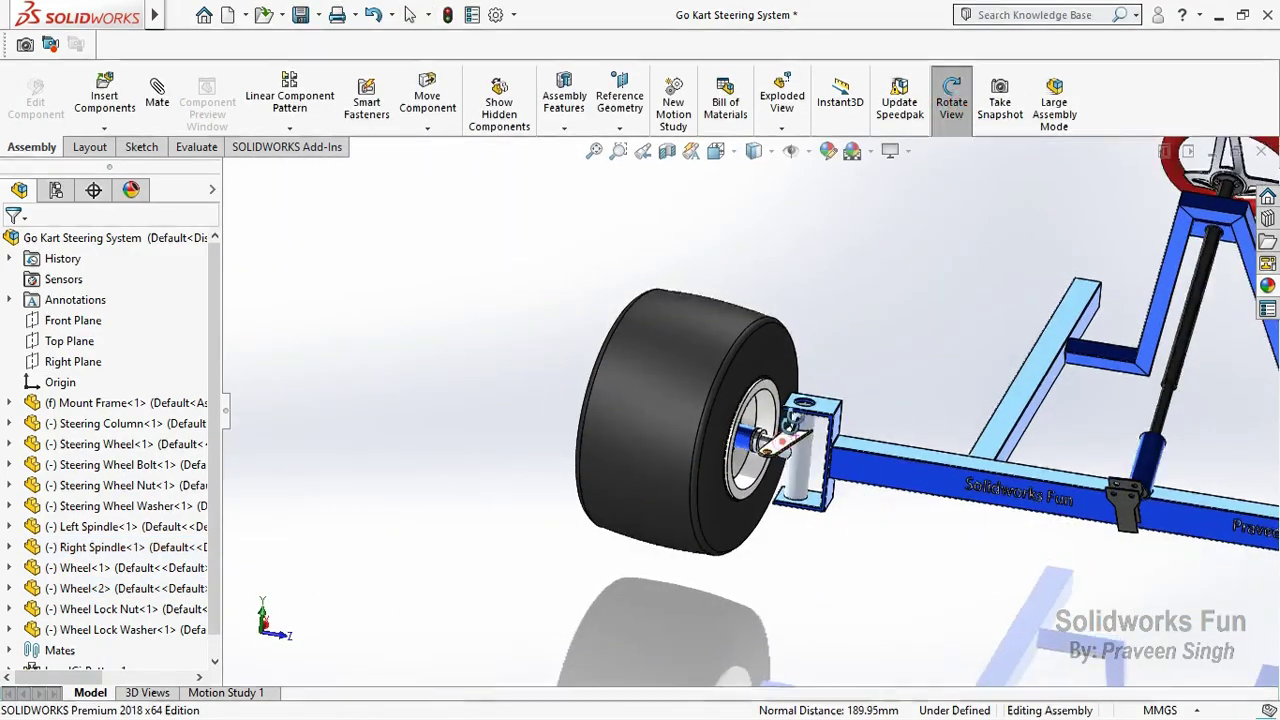
mouse_move(820, 430)
mouse_down()
mouse_move(889, 455)
mouse_move(700, 470)
mouse_move(849, 291)
mouse_up()
Step: Insert a second Wheel Lock Nut and Wheel Lock Washer, placing them beside the right wheel
scroll(700, 470, down, 5)
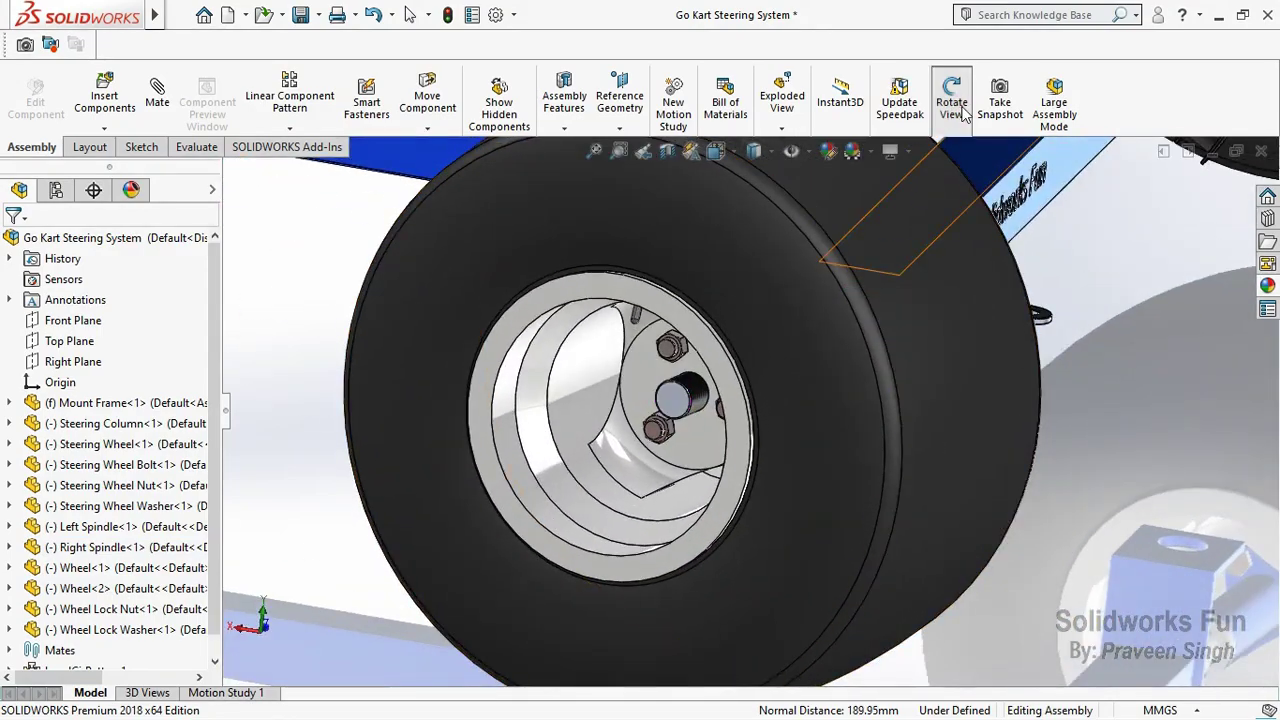
click(962, 110)
click(104, 100)
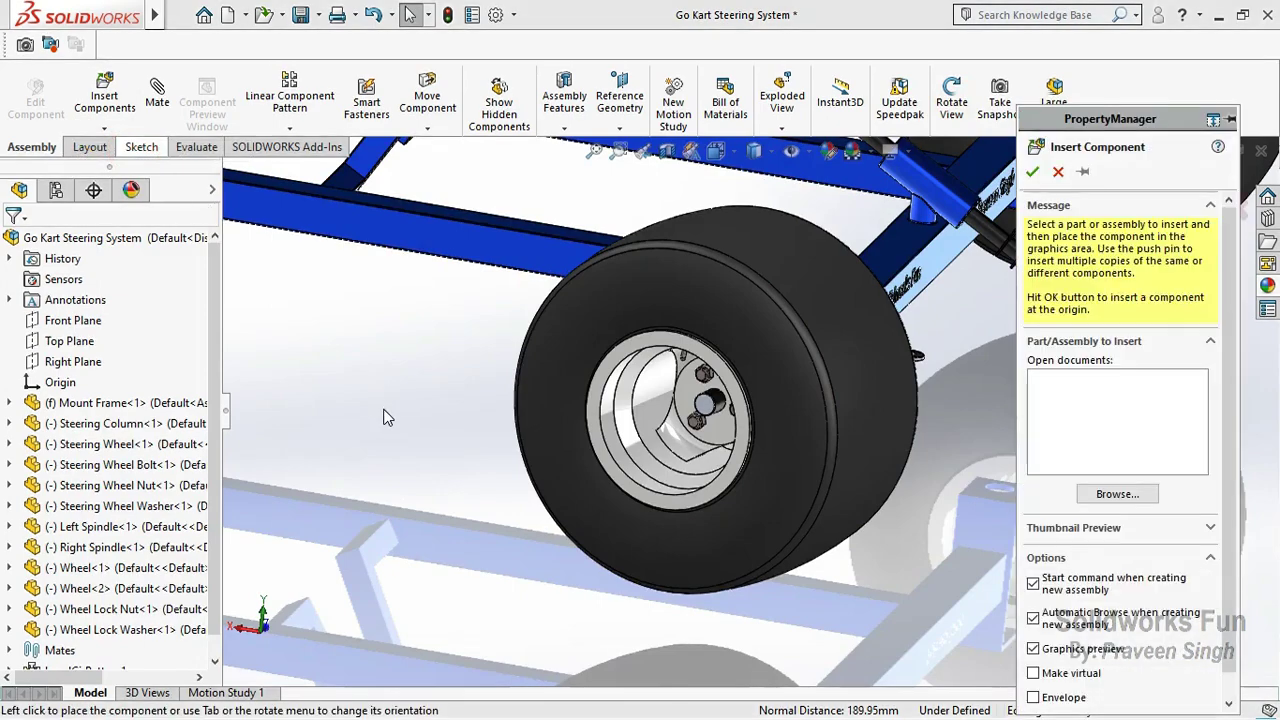
scroll(765, 380, down, 3)
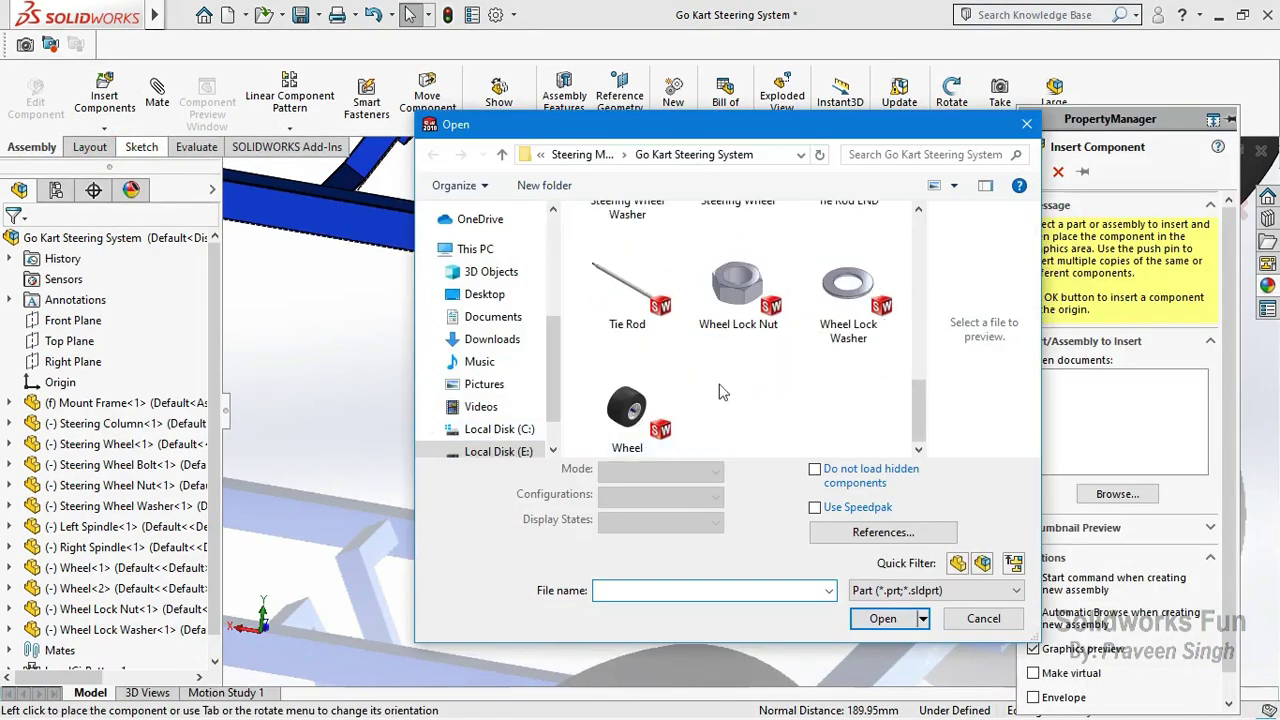
click(738, 290)
ctrl+click(848, 290)
click(883, 618)
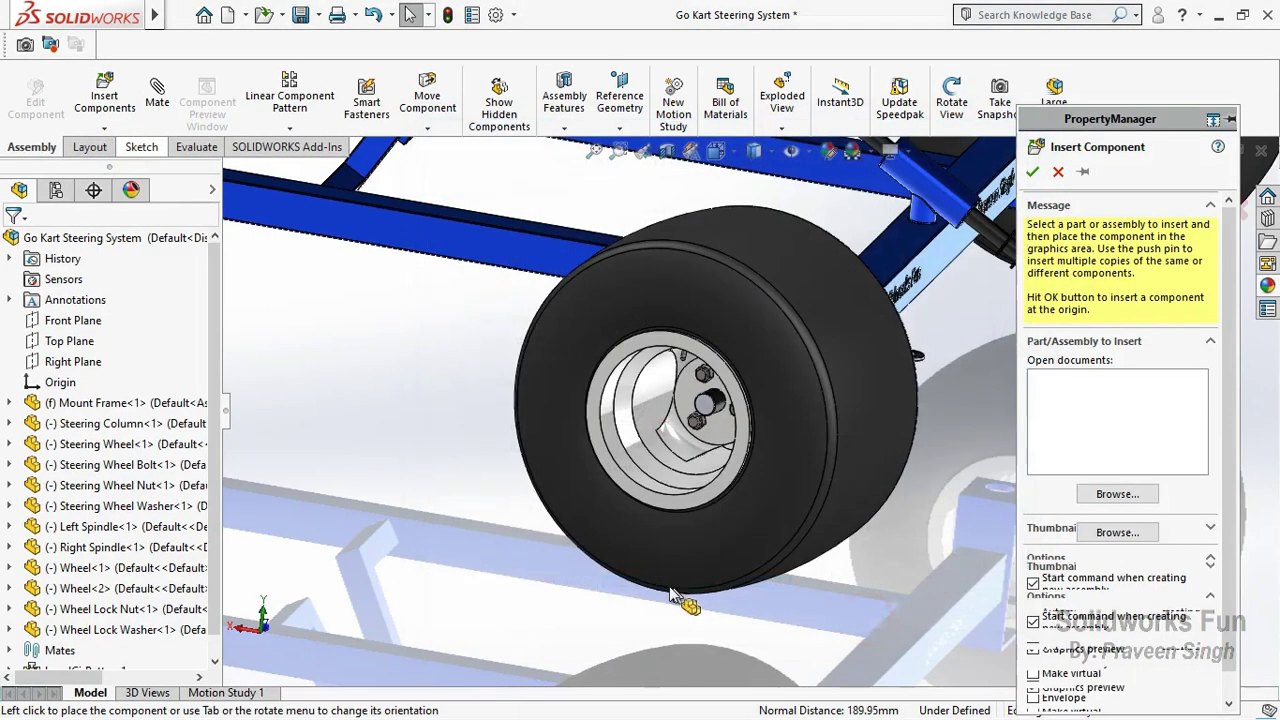
click(400, 512)
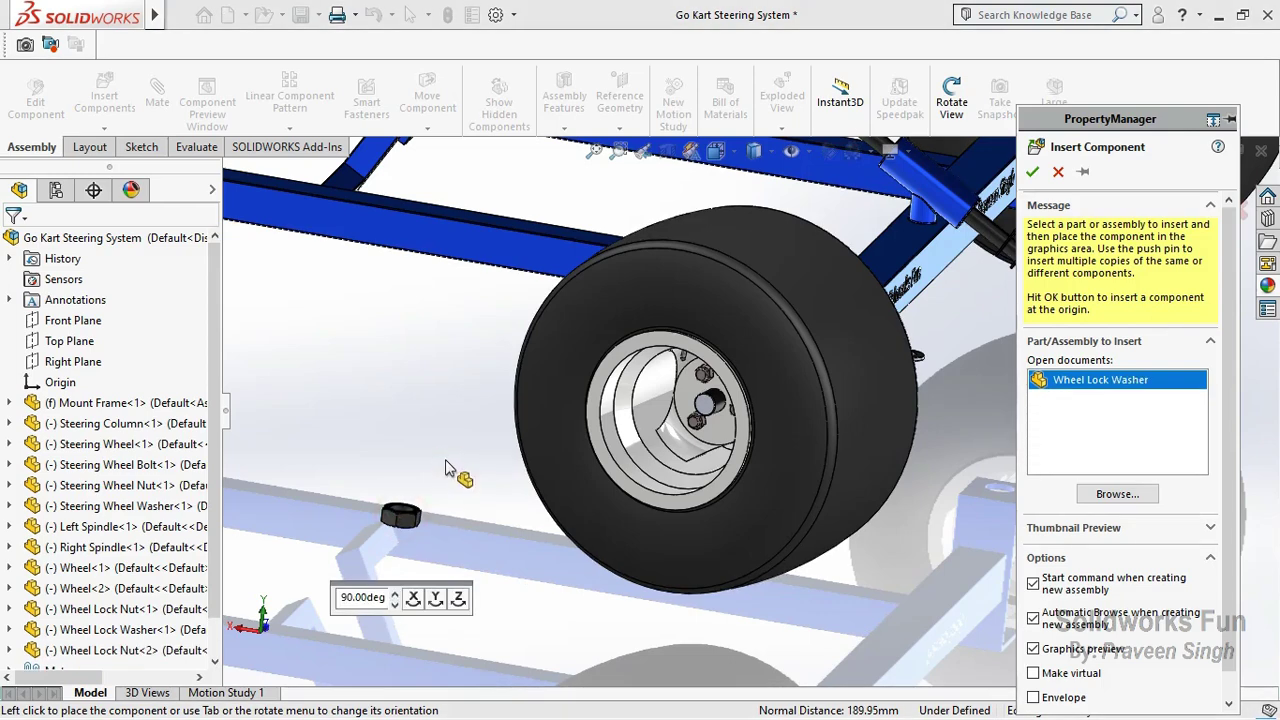
click(452, 482)
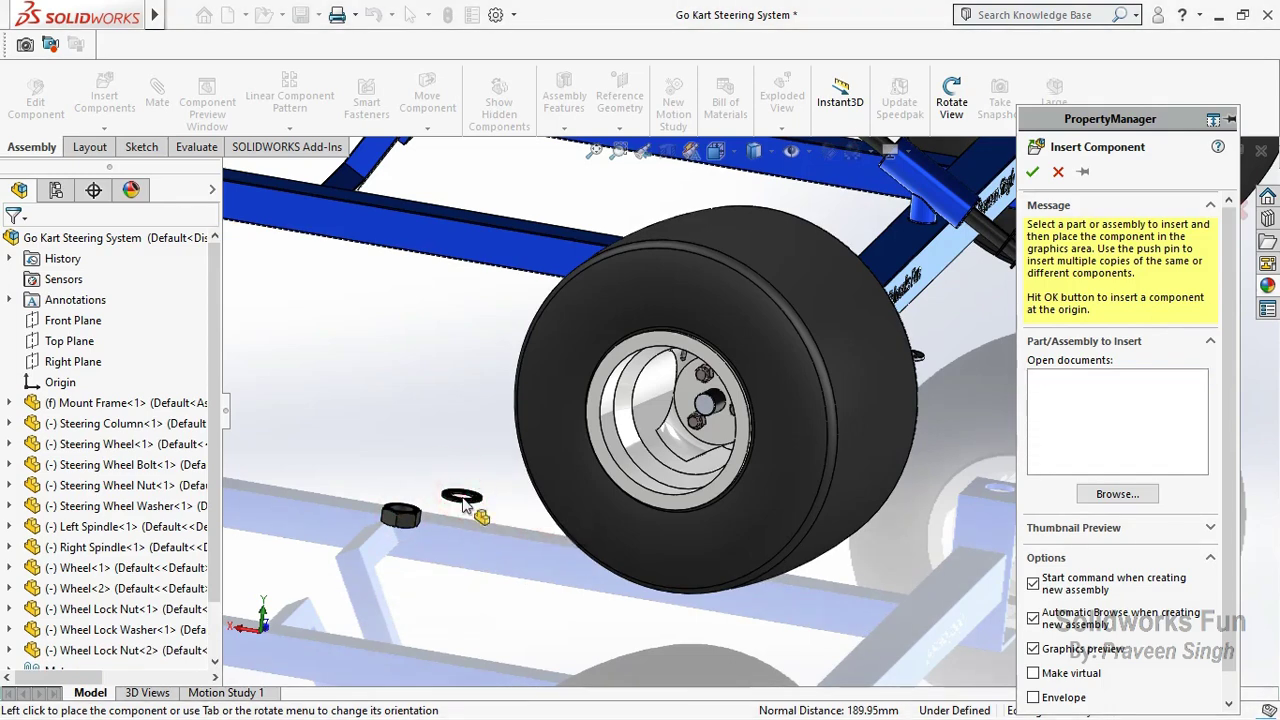
click(463, 505)
scroll(400, 512, down, 5)
Step: Mate Wheel Lock Washer<2> concentric and flush onto Wheel Lock Nut<2>
click(722, 416)
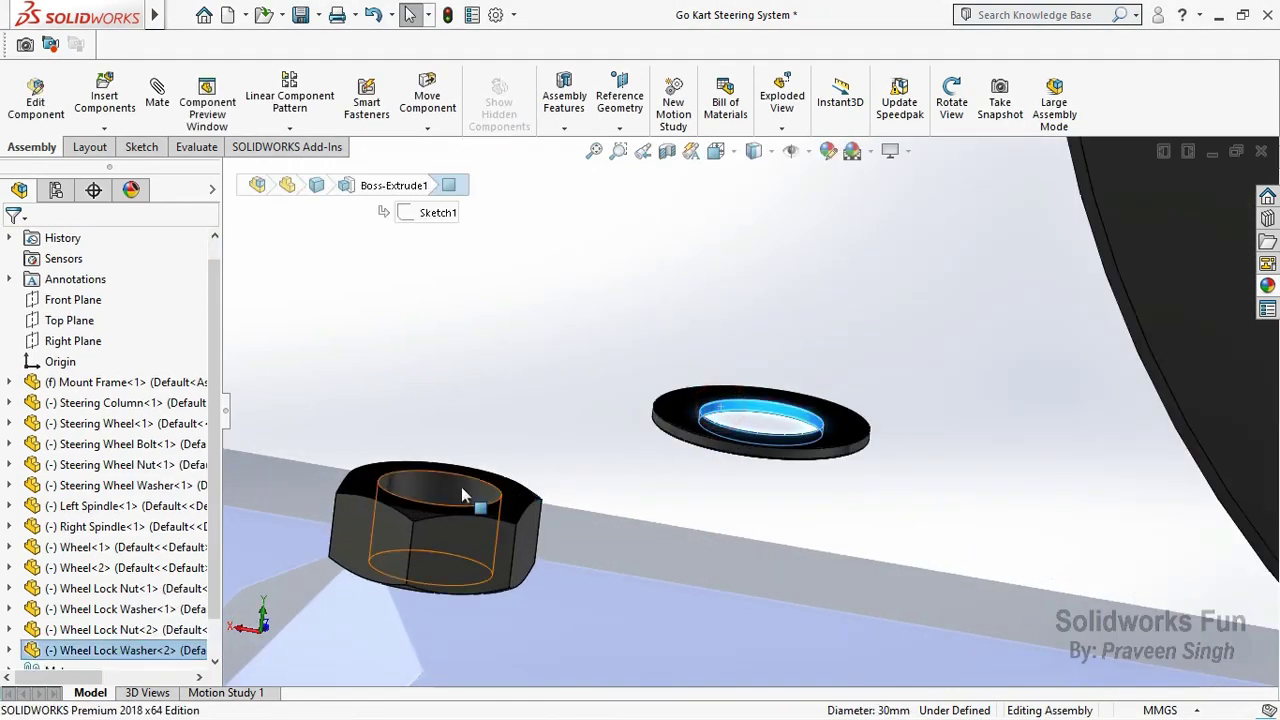
ctrl+click(457, 486)
click(583, 471)
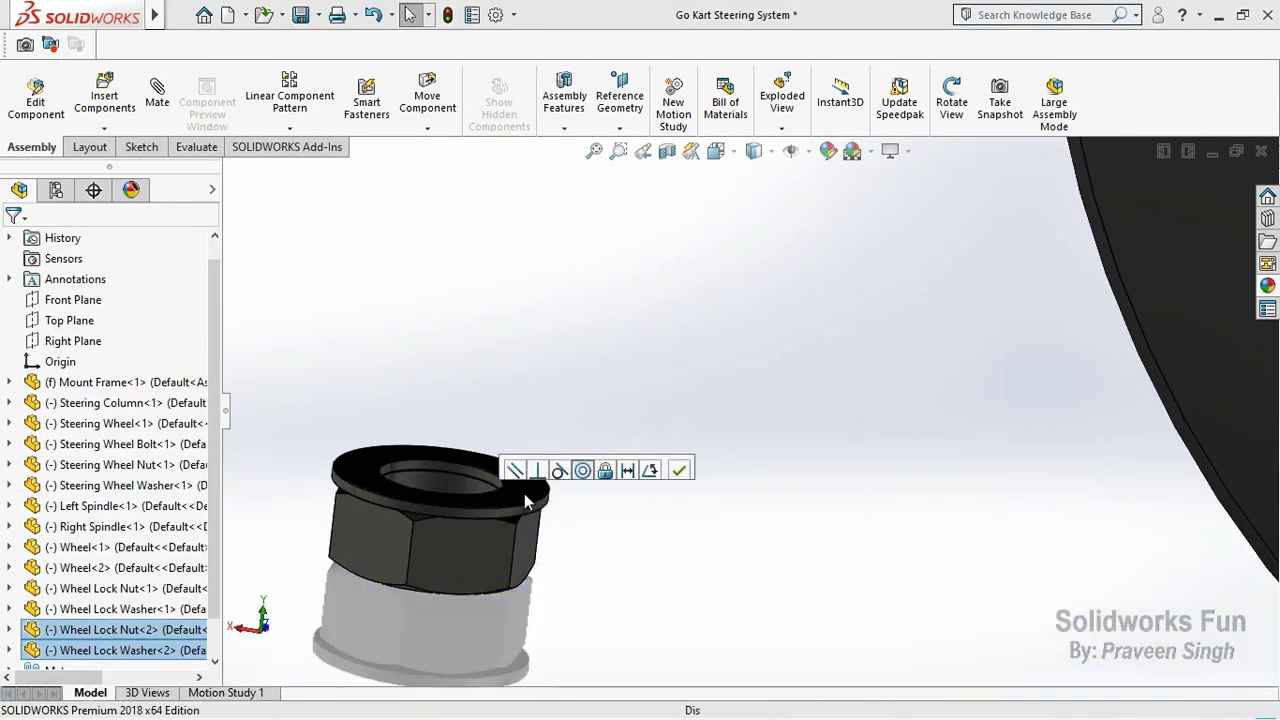
click(520, 486)
click(500, 484)
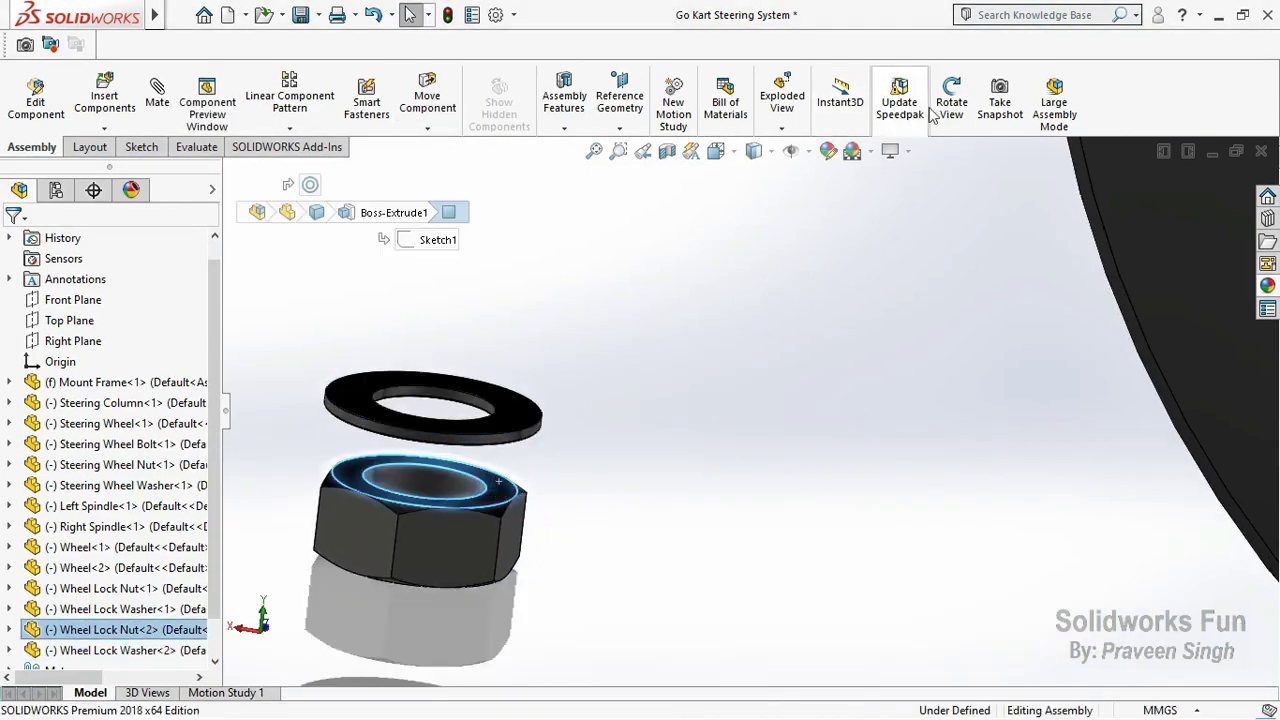
drag(409, 523, 414, 386)
right_click(417, 365)
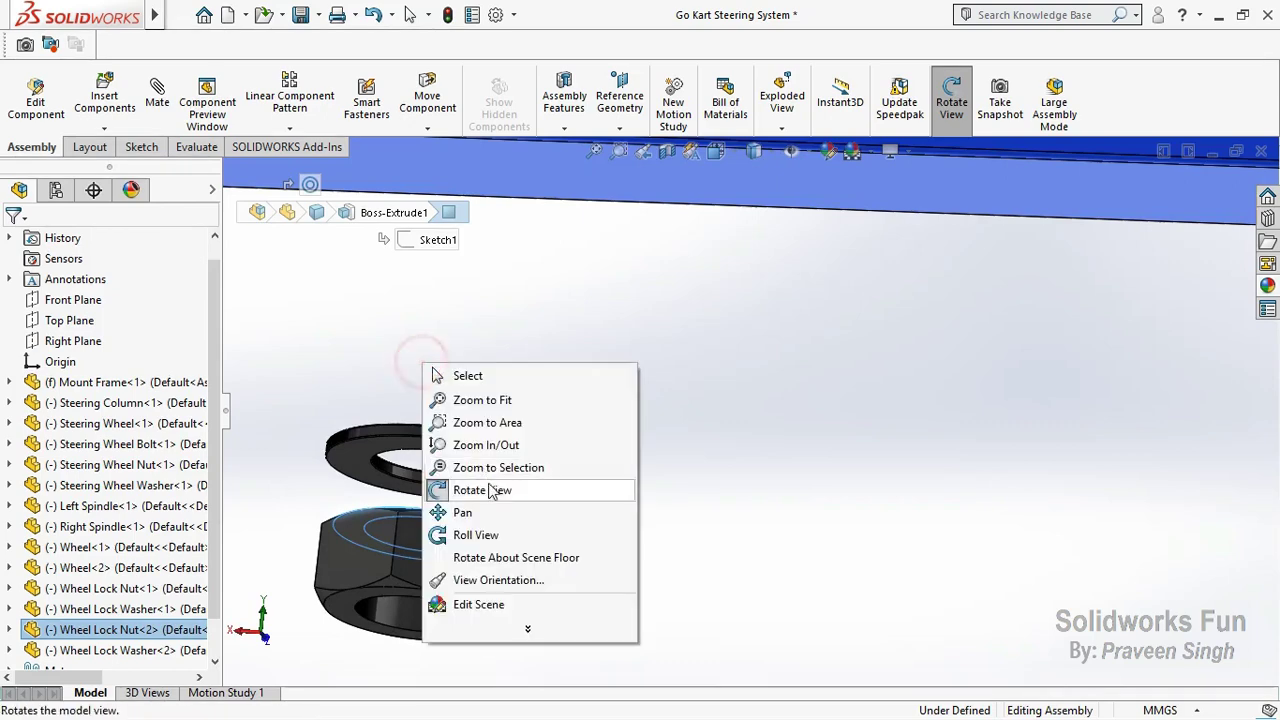
click(488, 486)
click(500, 488)
click(566, 460)
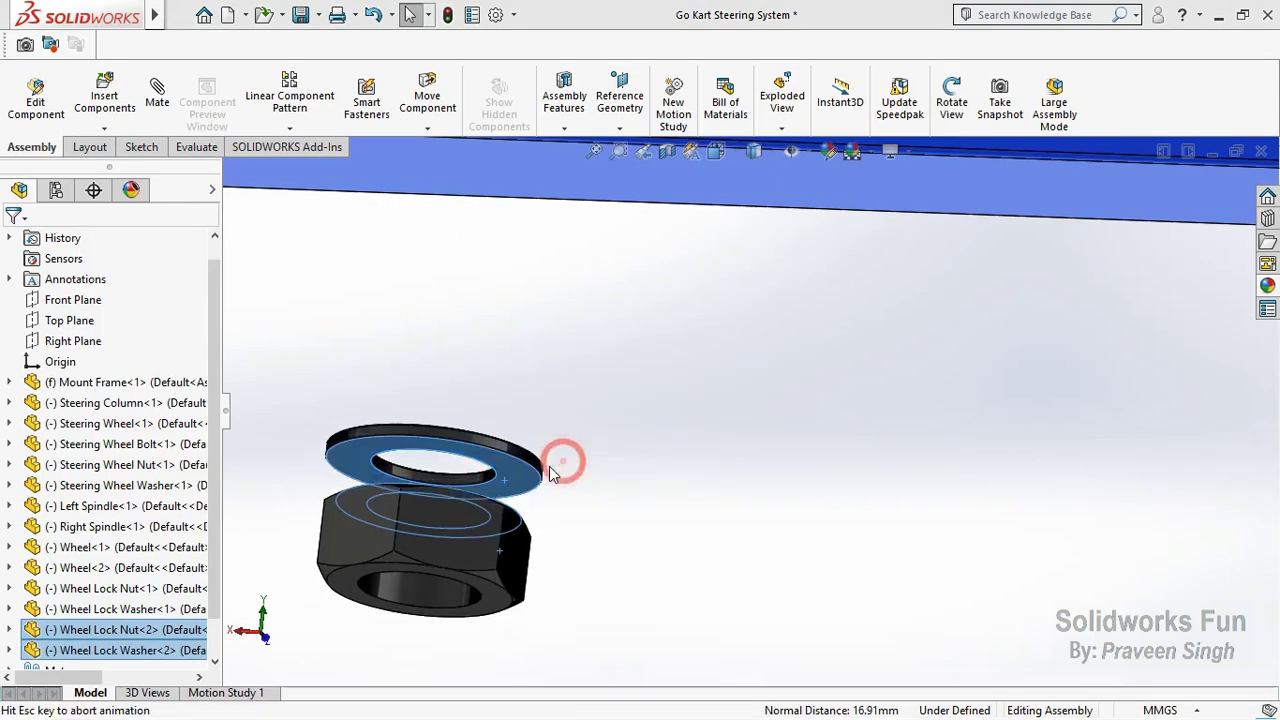
Step: Make the second lock nut's bore concentric with the Right Spindle's shaft end
scroll(800, 430, up, 5)
scroll(910, 330, down, 4)
scroll(934, 278, down, 4)
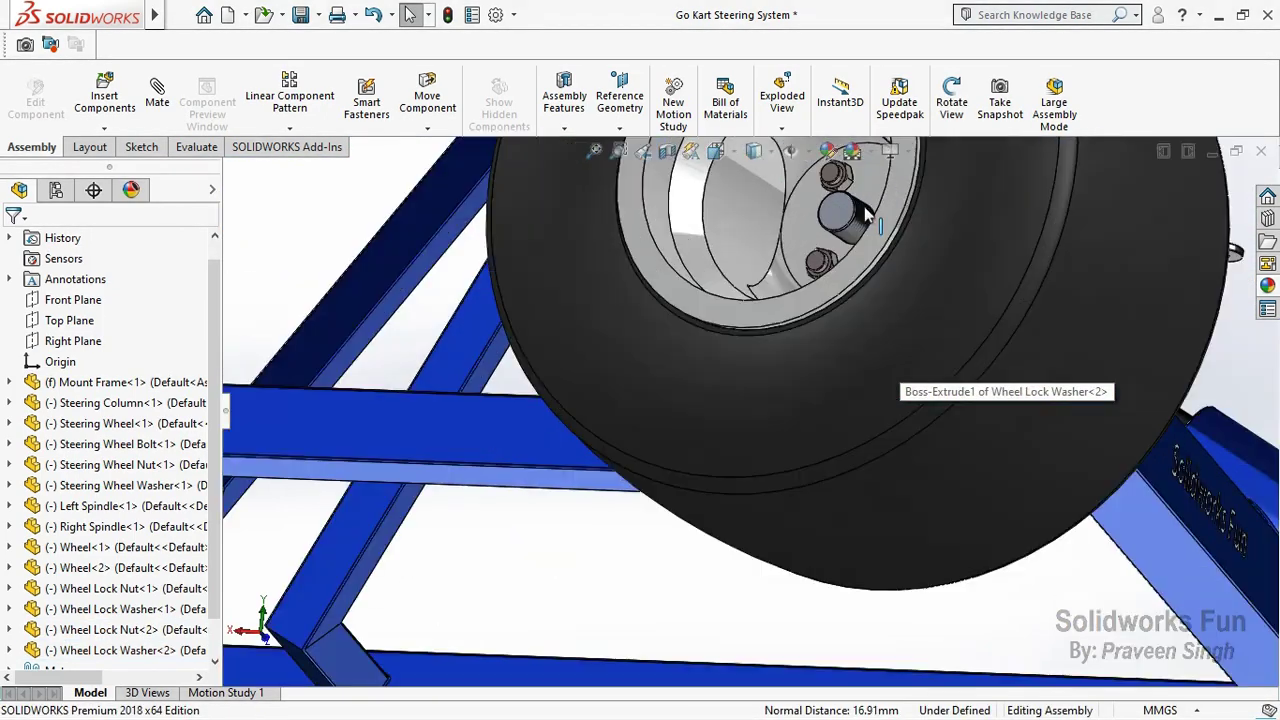
click(861, 219)
scroll(545, 617, down, 3)
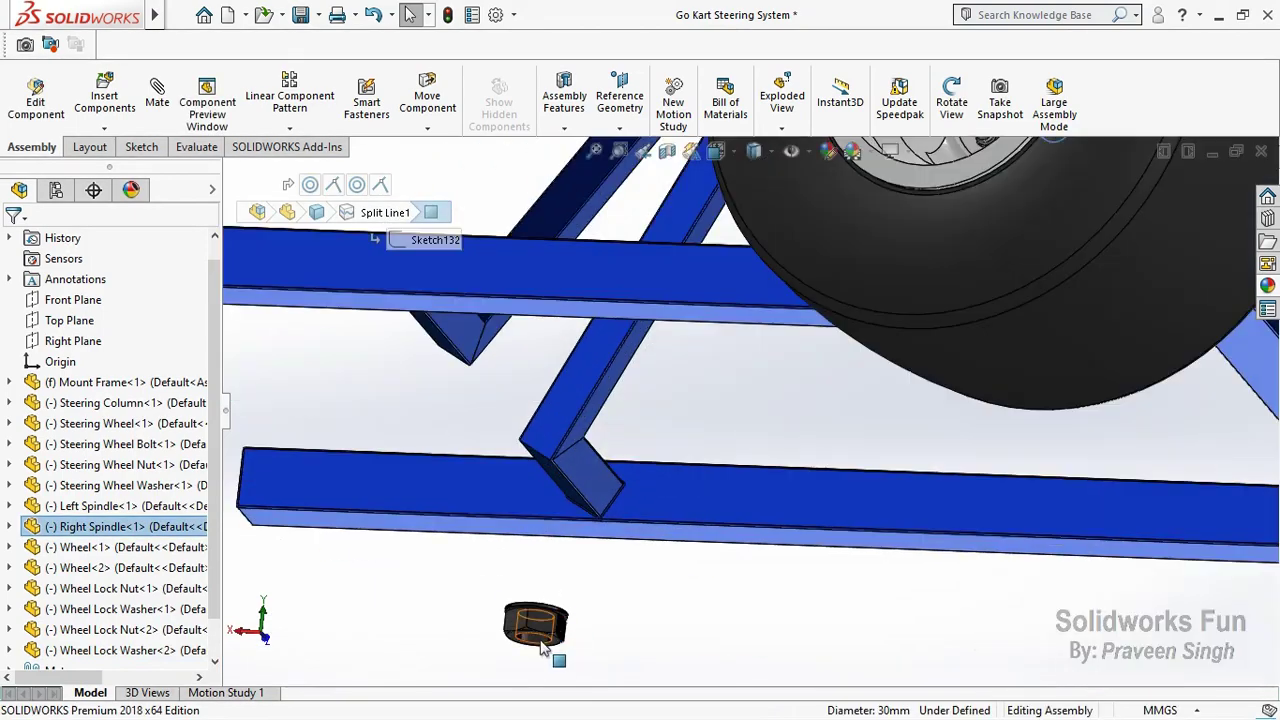
click(540, 645)
scroll(540, 645, up, 4)
scroll(842, 343, down, 2)
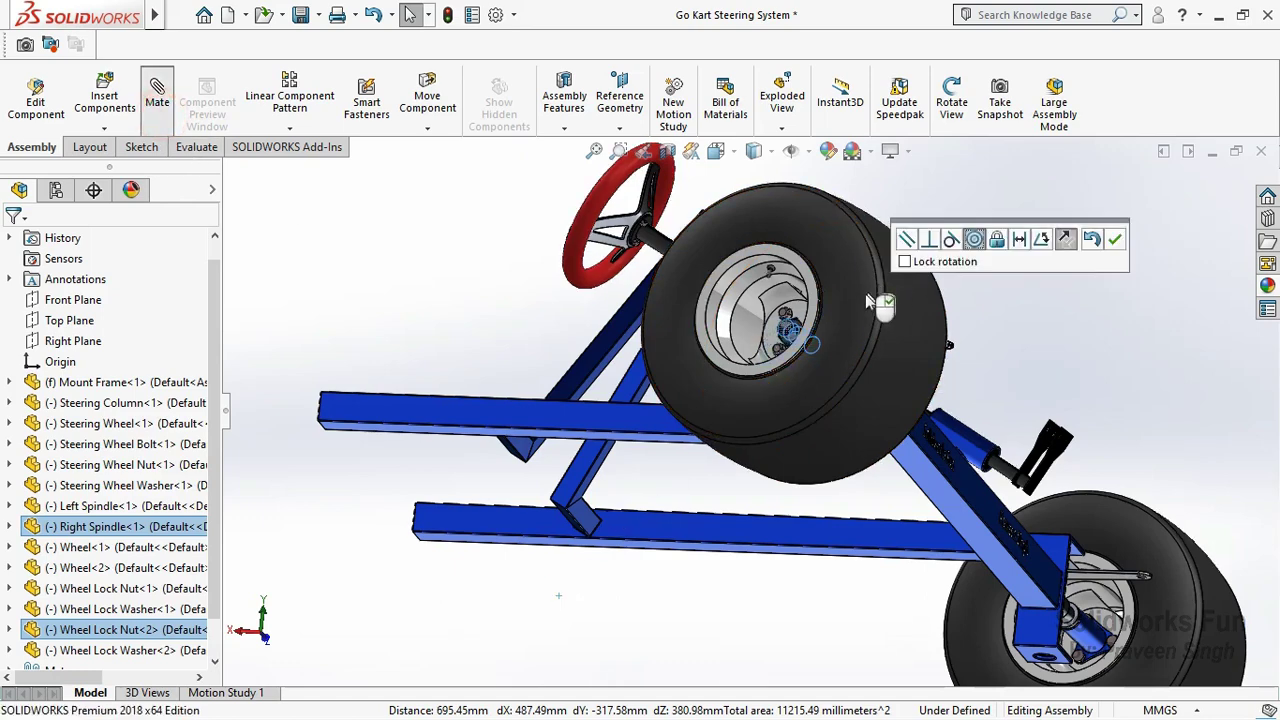
scroll(752, 378, down, 2)
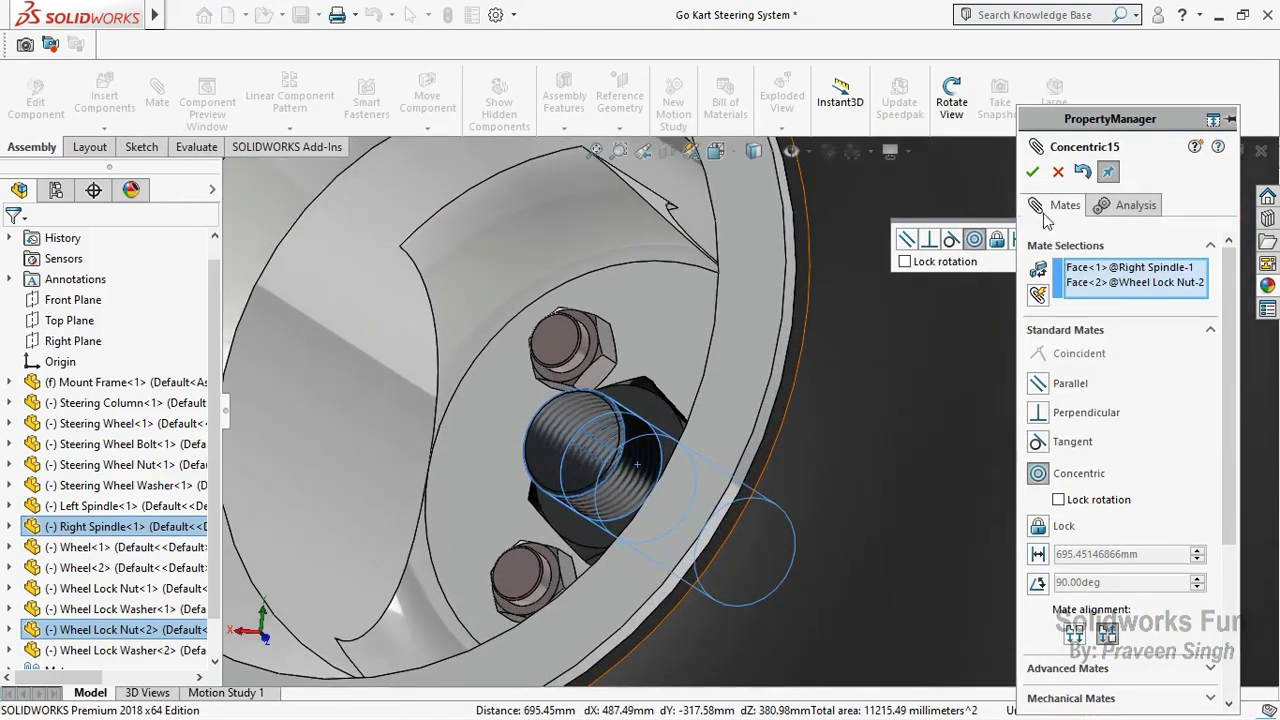
click(1033, 177)
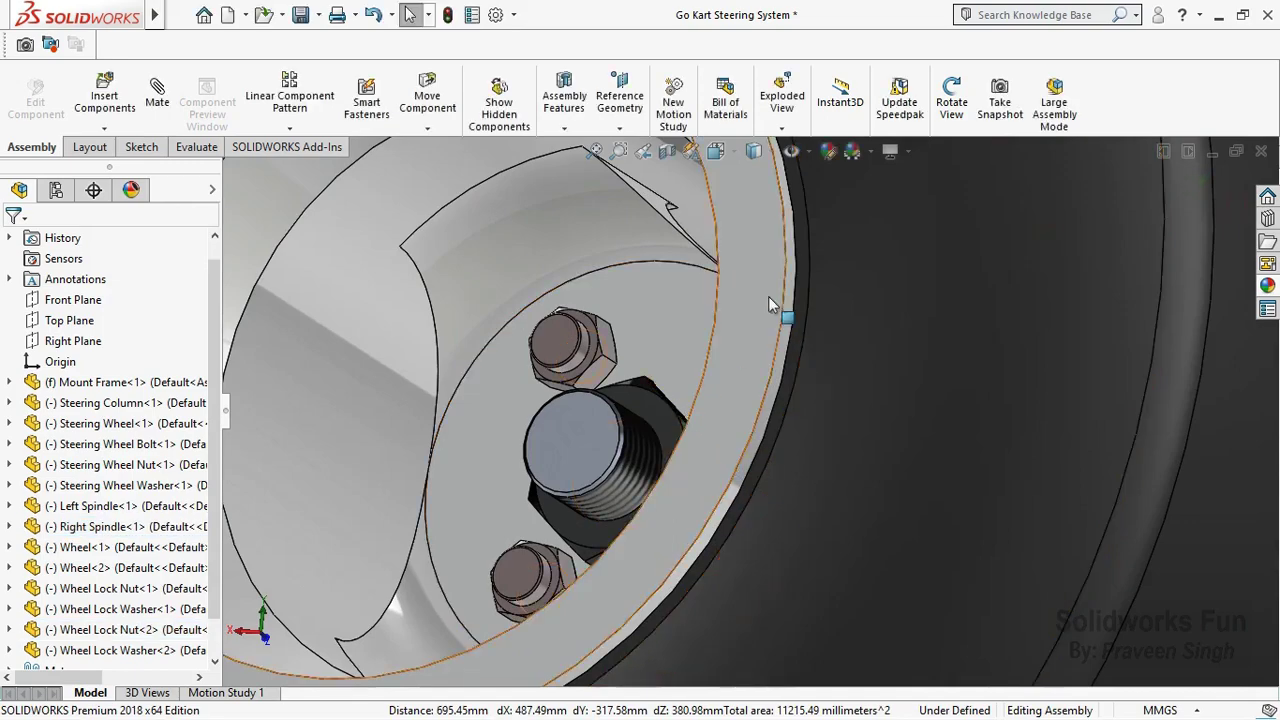
click(952, 92)
drag(737, 349, 756, 525)
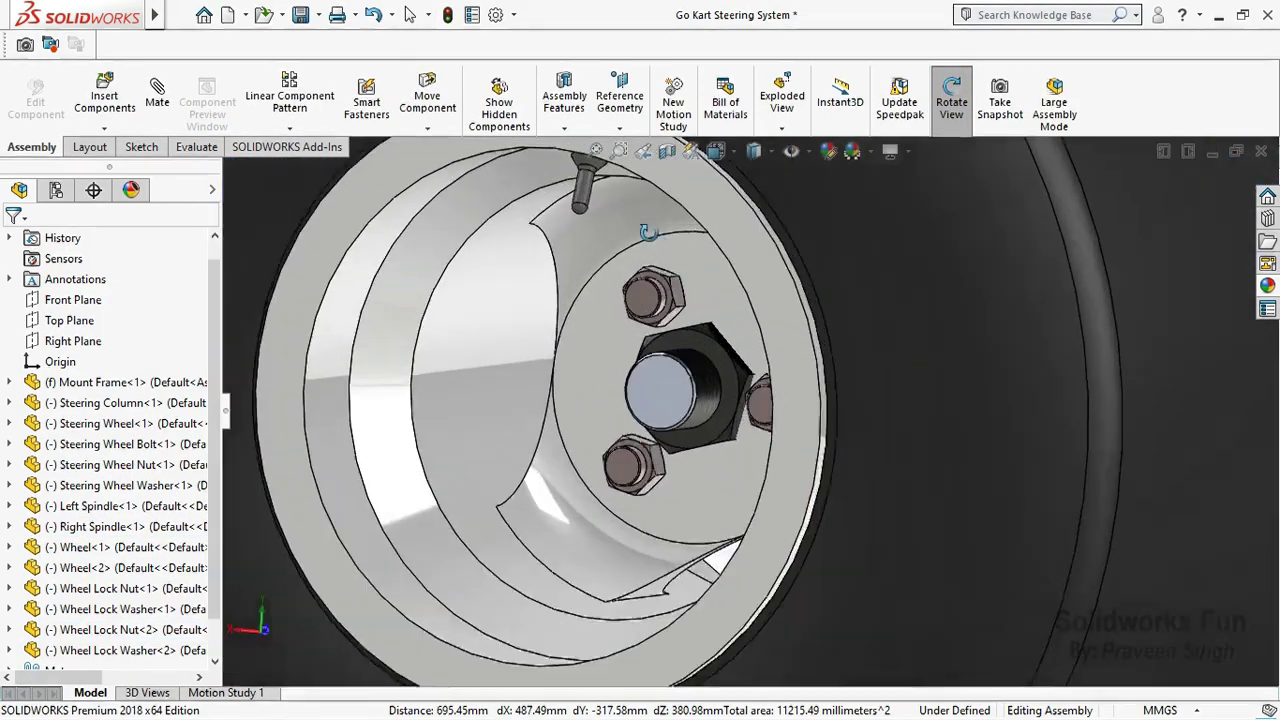
scroll(756, 525, up, 5)
scroll(837, 326, down, 3)
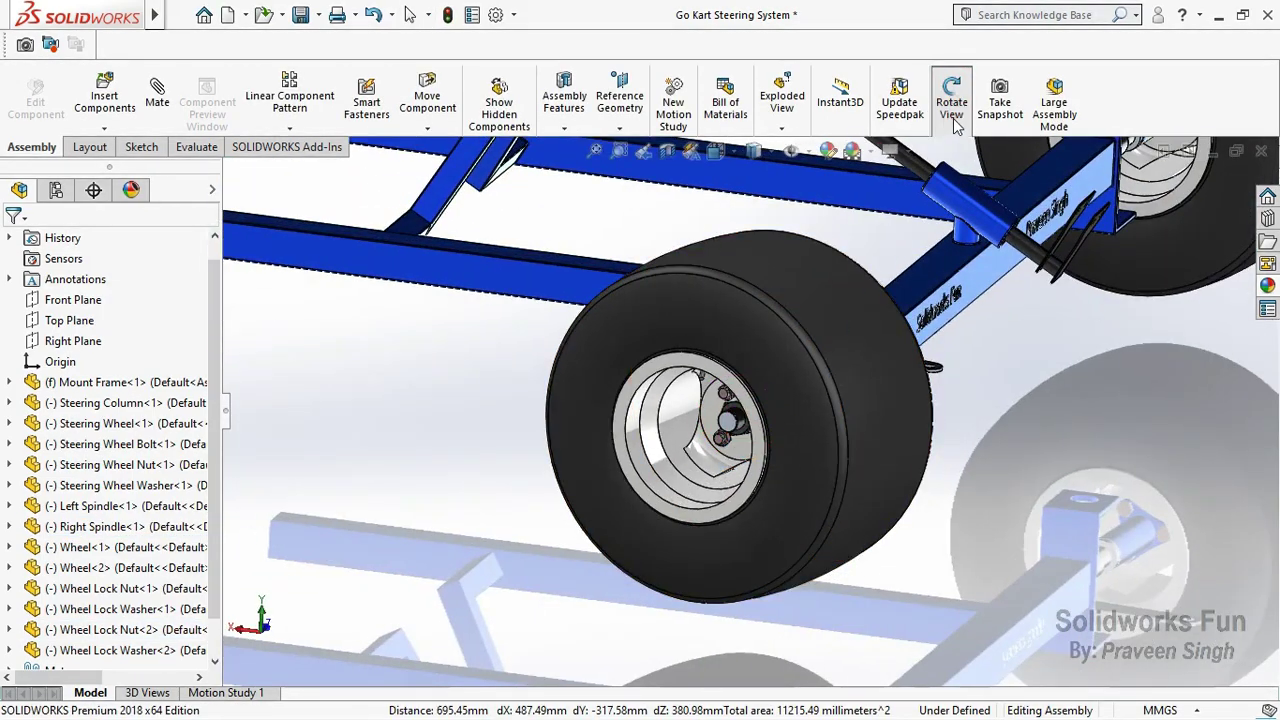
Step: Drag Wheel<2> clear of the nut and select its hub face and the washer's outer face
click(427, 100)
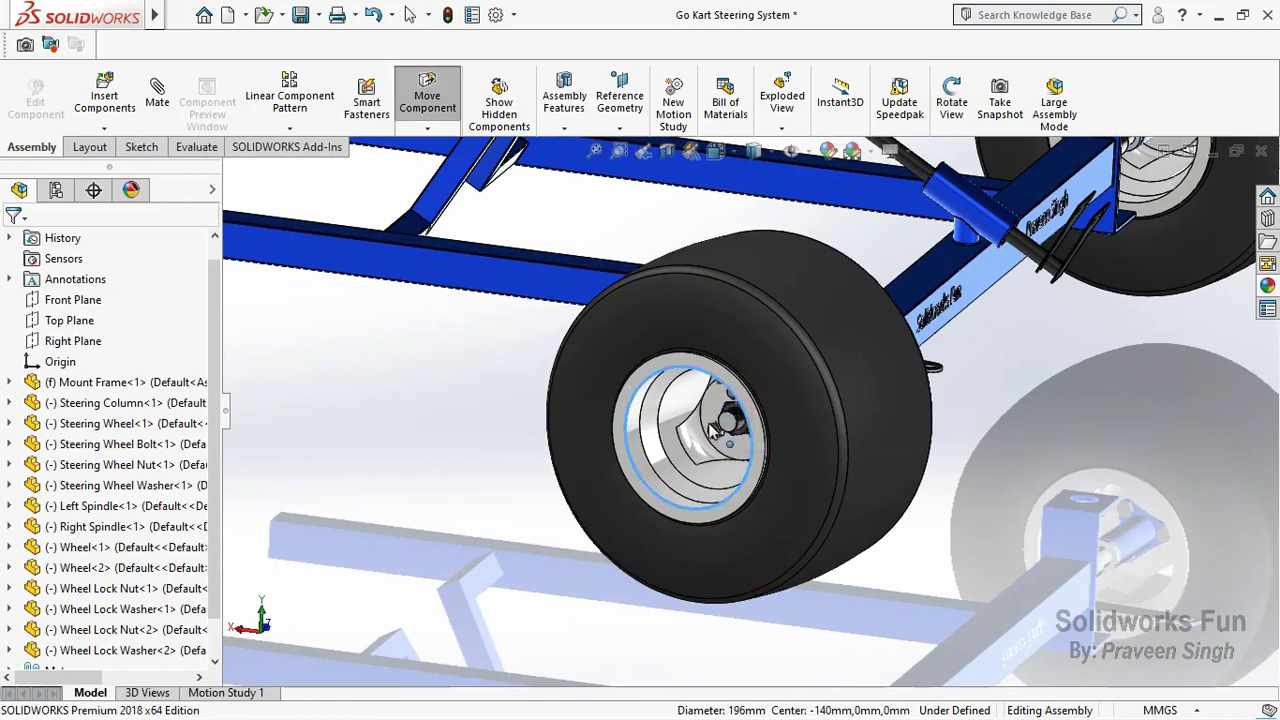
mouse_move(709, 432)
mouse_down()
mouse_move(688, 440)
mouse_move(650, 545)
mouse_up()
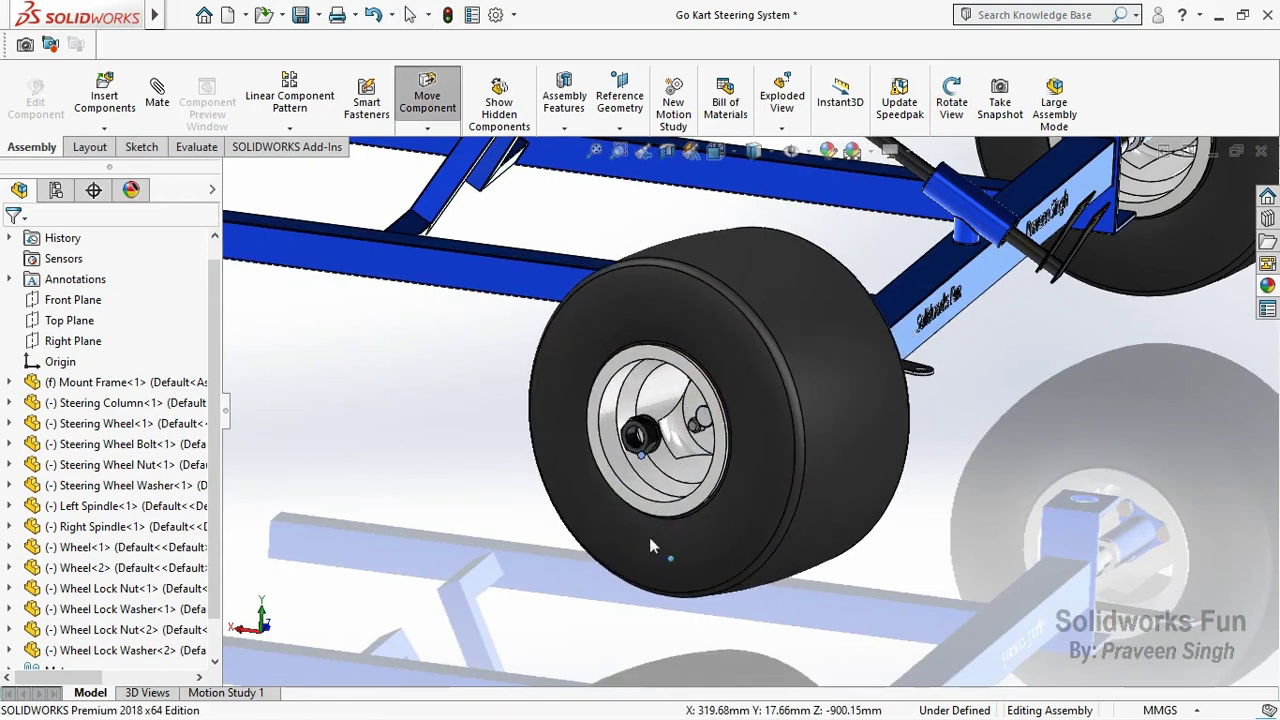
scroll(735, 441, down, 3)
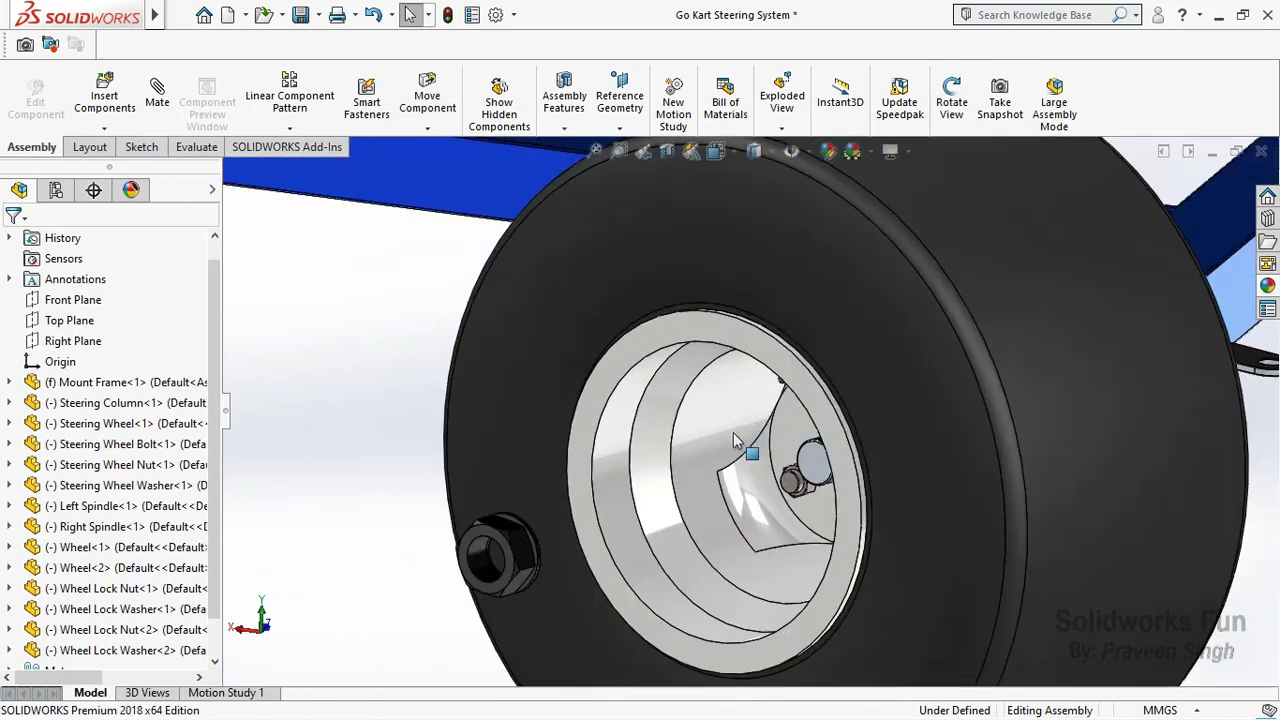
click(797, 437)
middle_drag(797, 437, 667, 521)
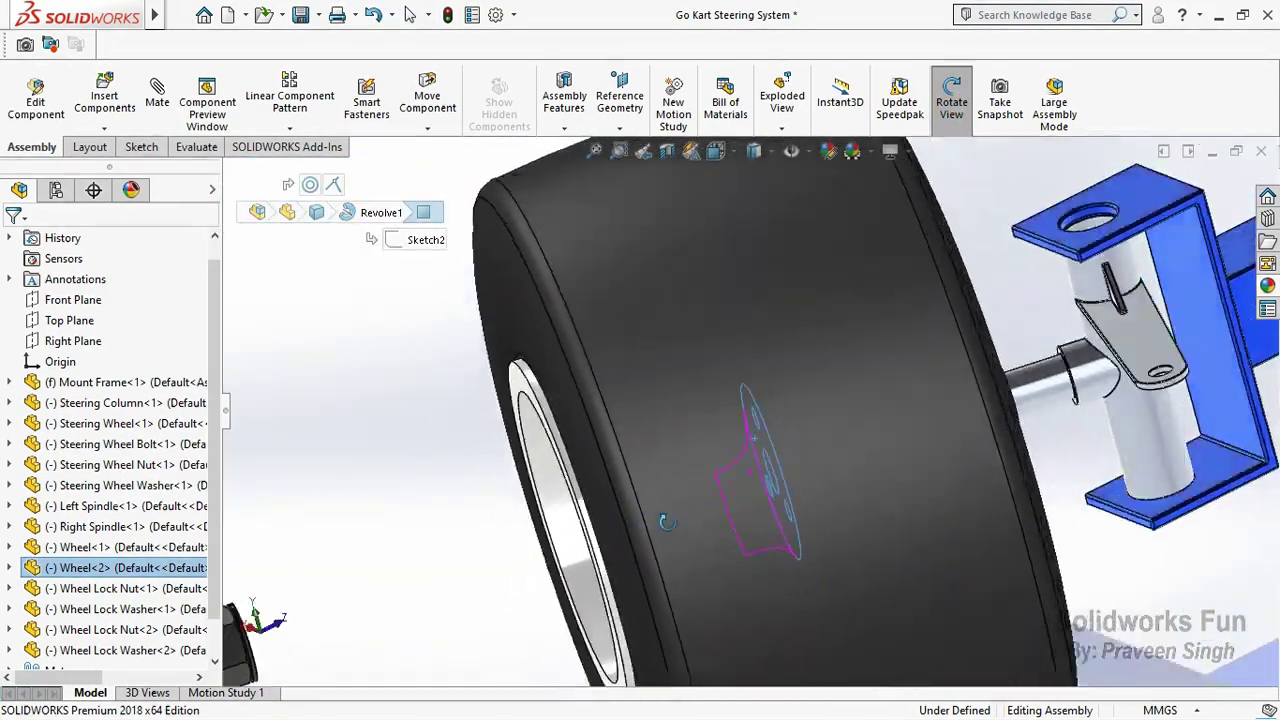
drag(667, 521, 400, 370)
right_click(400, 370)
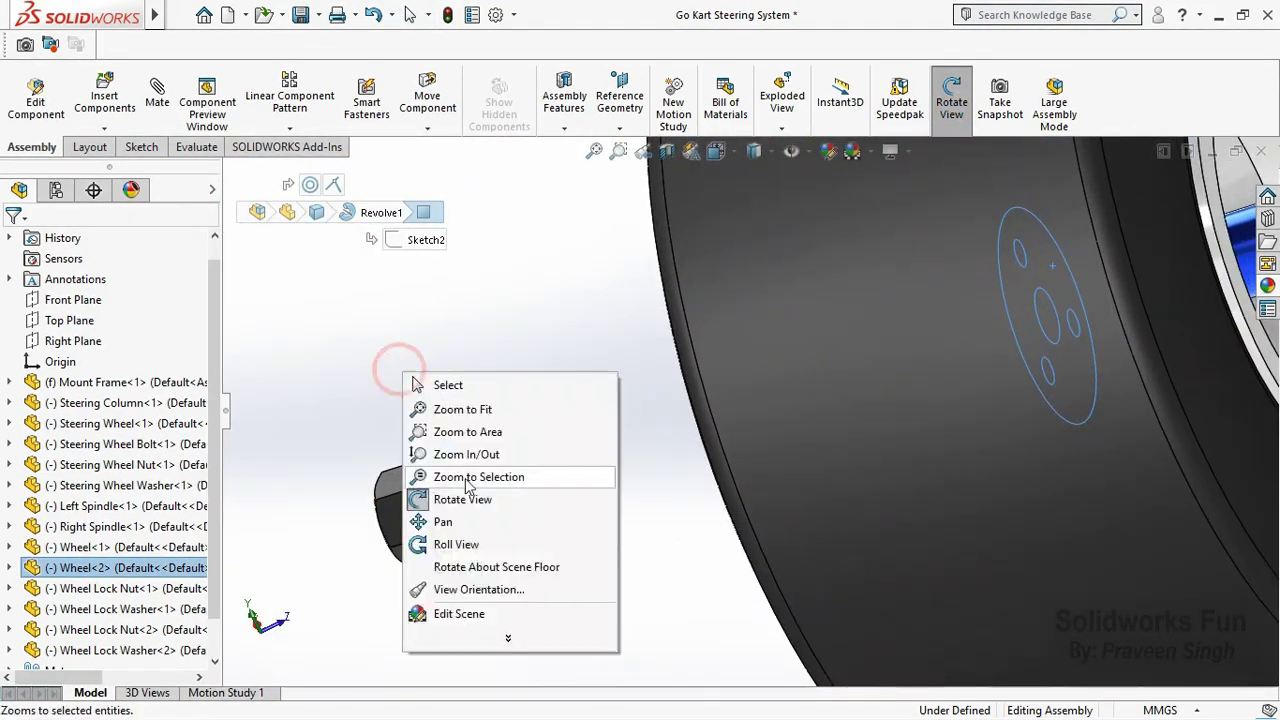
click(462, 499)
ctrl+click(426, 478)
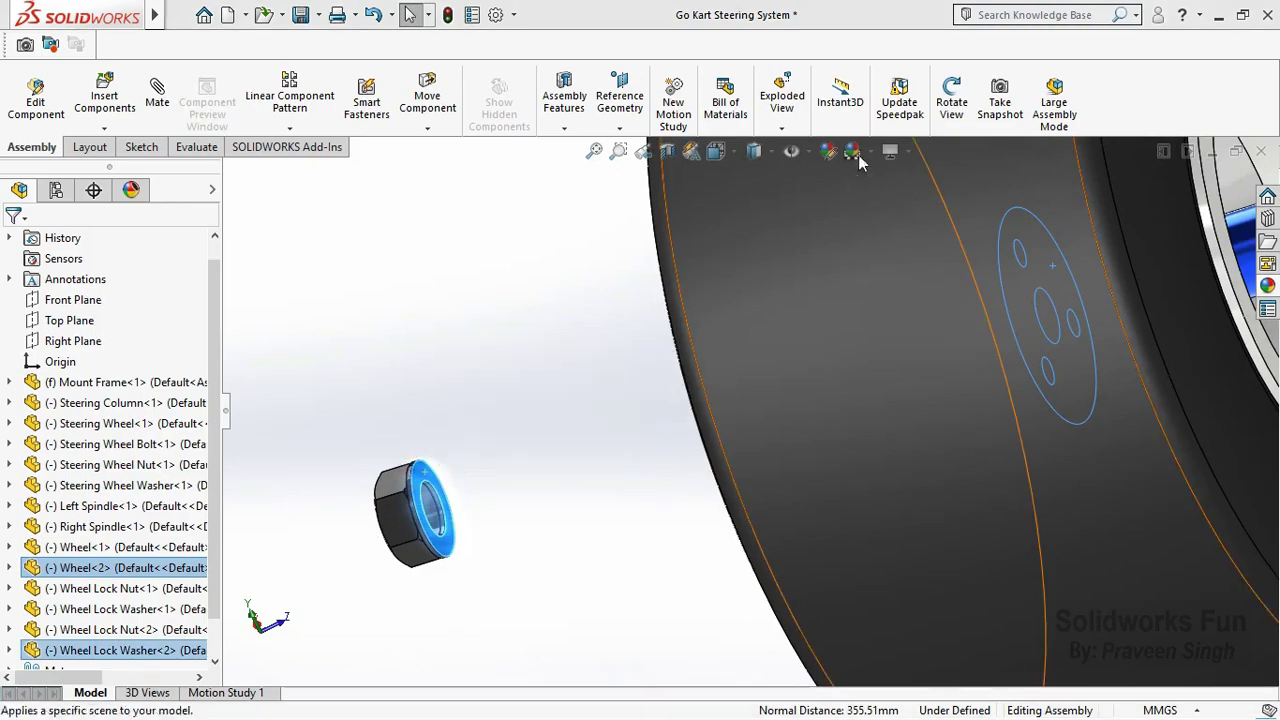
Step: Apply a Coincident mate seating the wheel hub flush against the lock washer
click(951, 100)
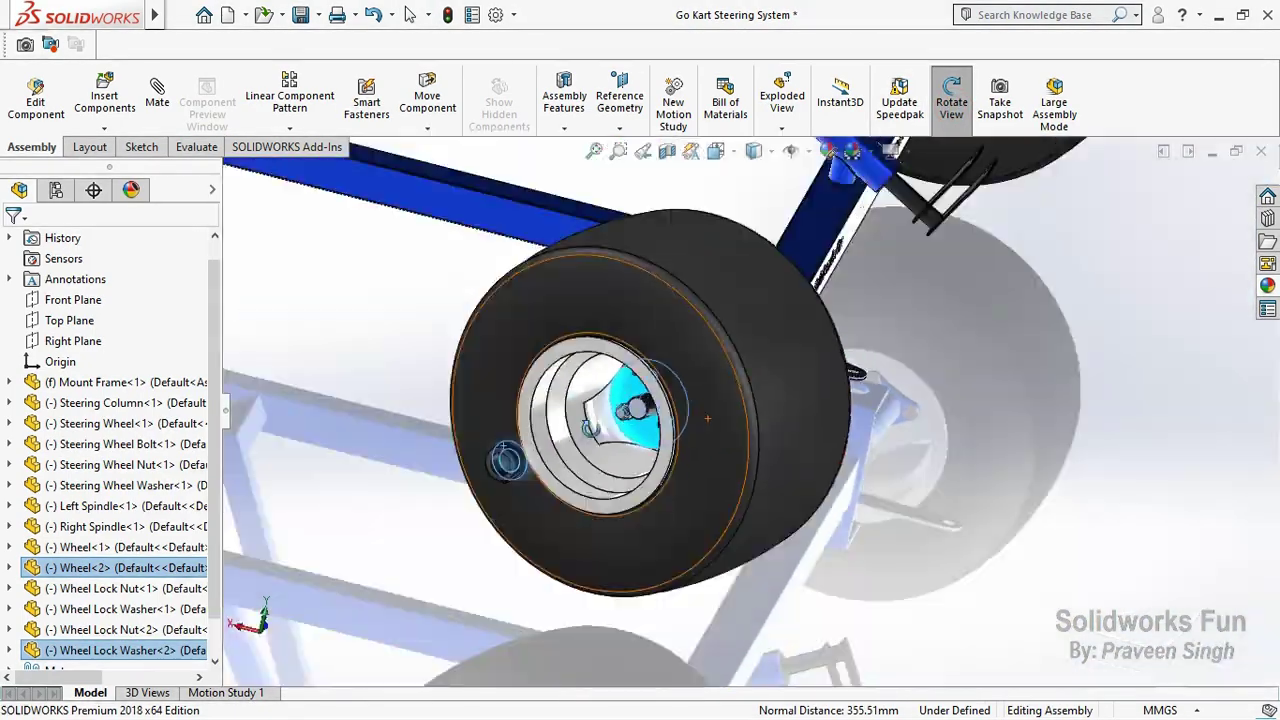
drag(707, 418, 620, 420)
click(951, 100)
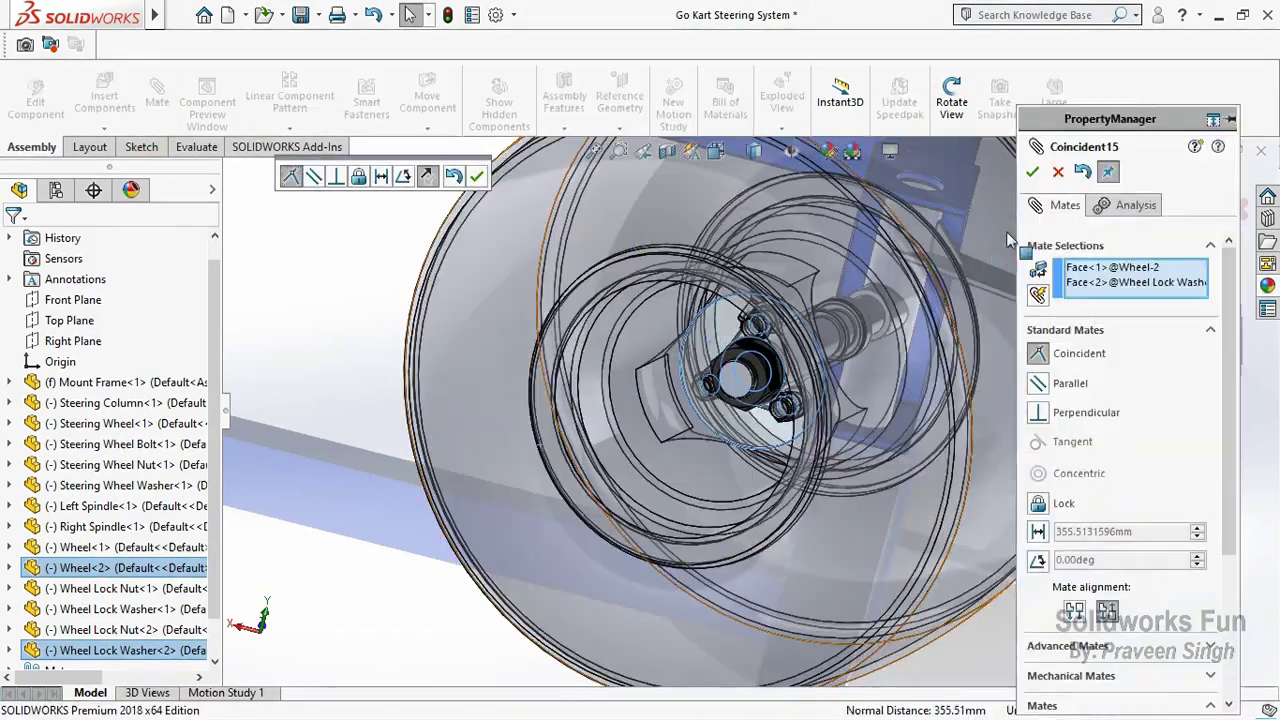
click(1034, 176)
click(1058, 172)
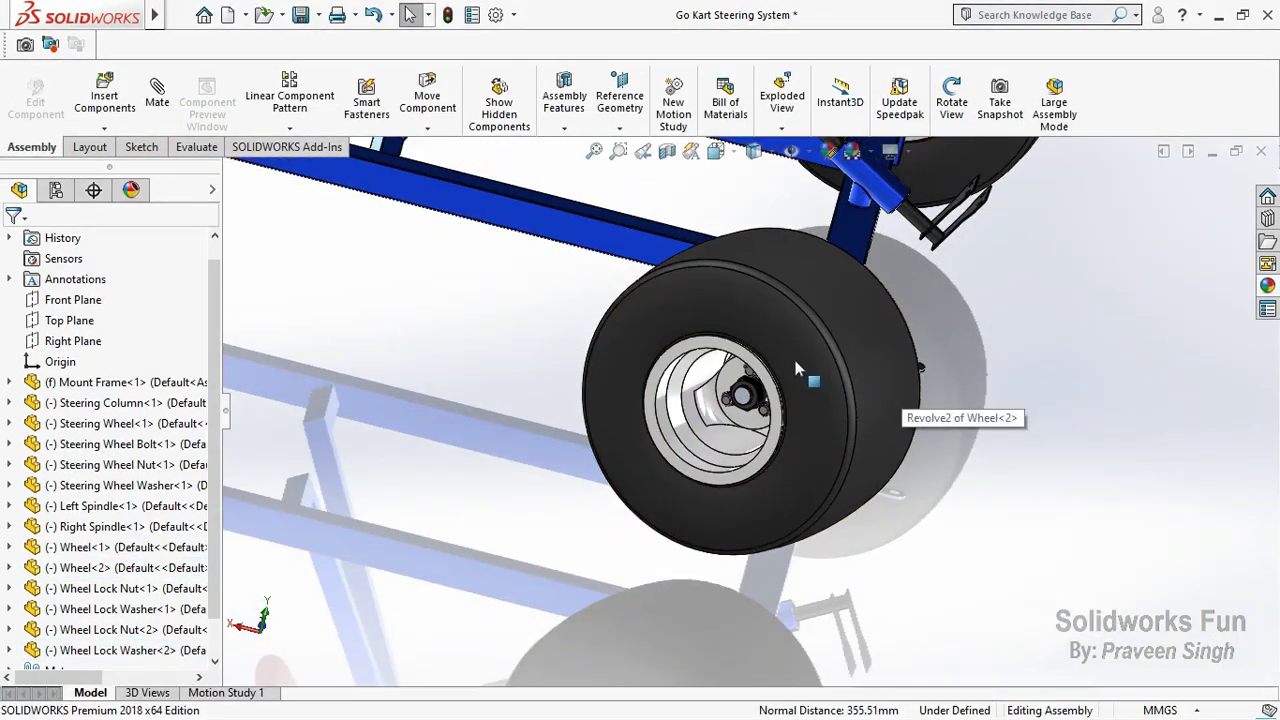
click(803, 393)
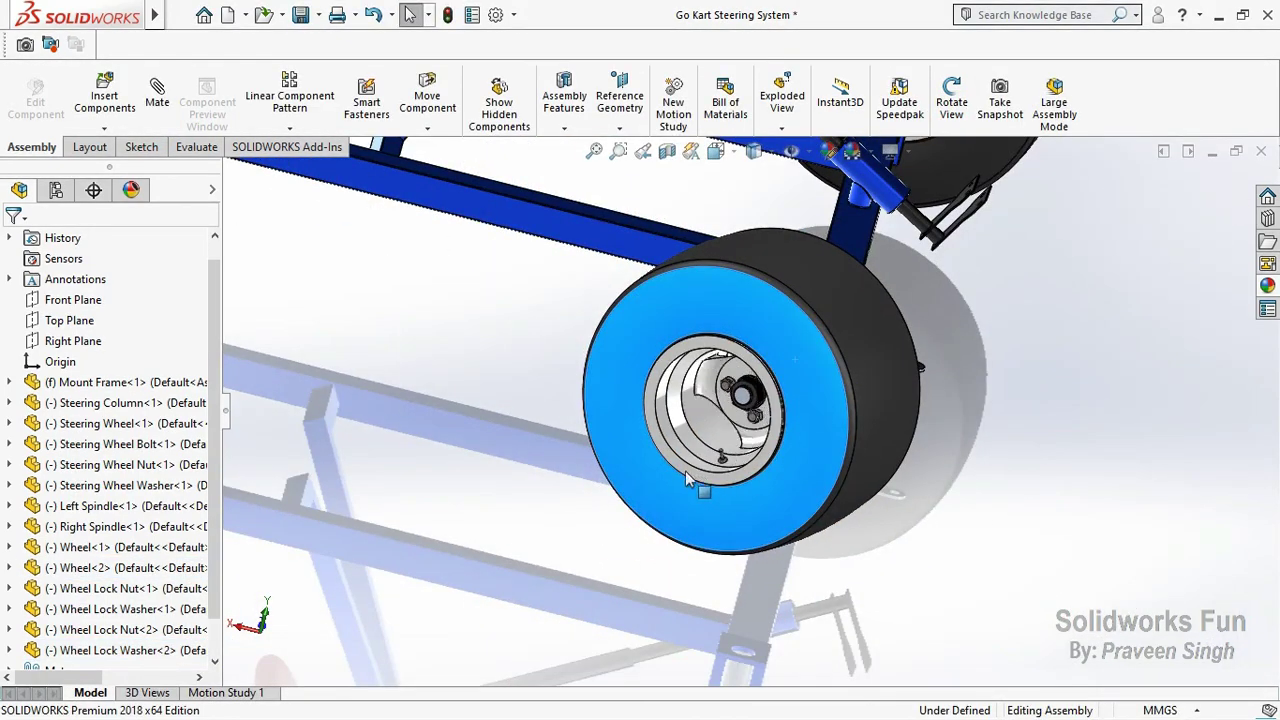
Step: Swing the Right and Left Spindles with their wheels, then fit the kart and orbit to front view
click(976, 528)
mouse_move(825, 360)
mouse_down()
mouse_move(617, 381)
mouse_move(650, 316)
mouse_up()
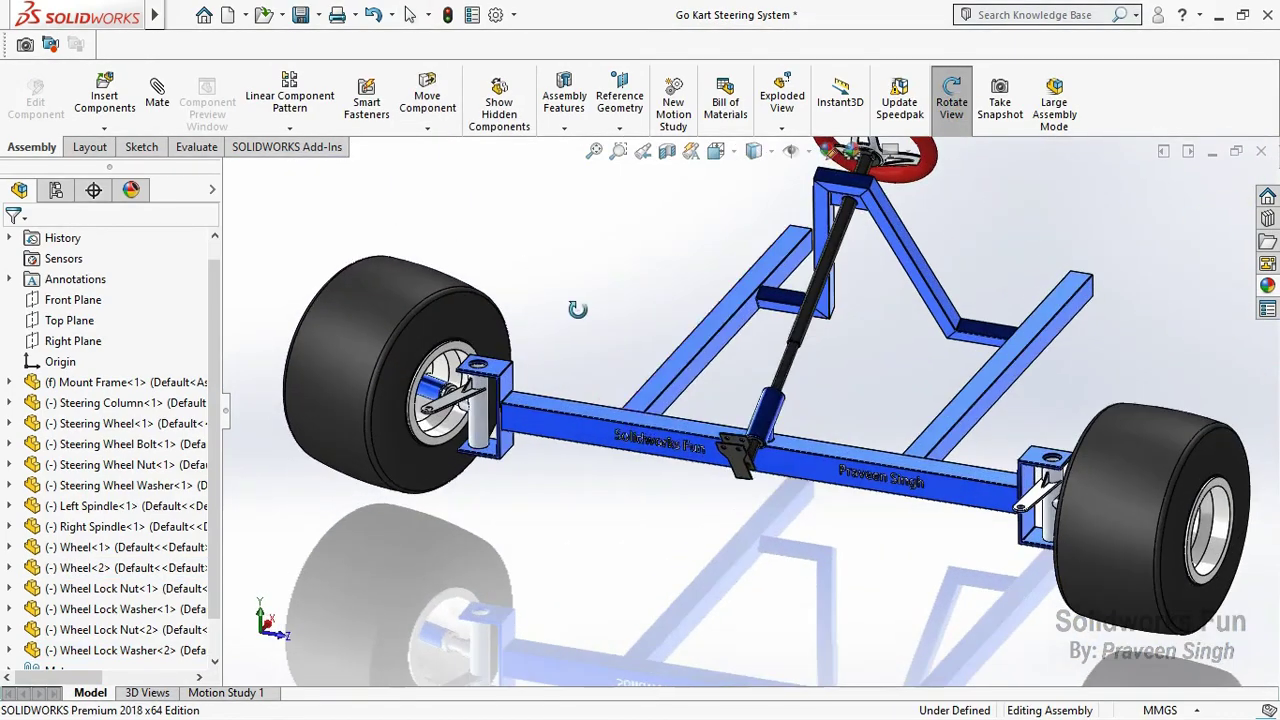
right_click(650, 316)
click(686, 417)
mouse_move(448, 400)
mouse_down()
mouse_move(478, 425)
mouse_move(470, 410)
mouse_up()
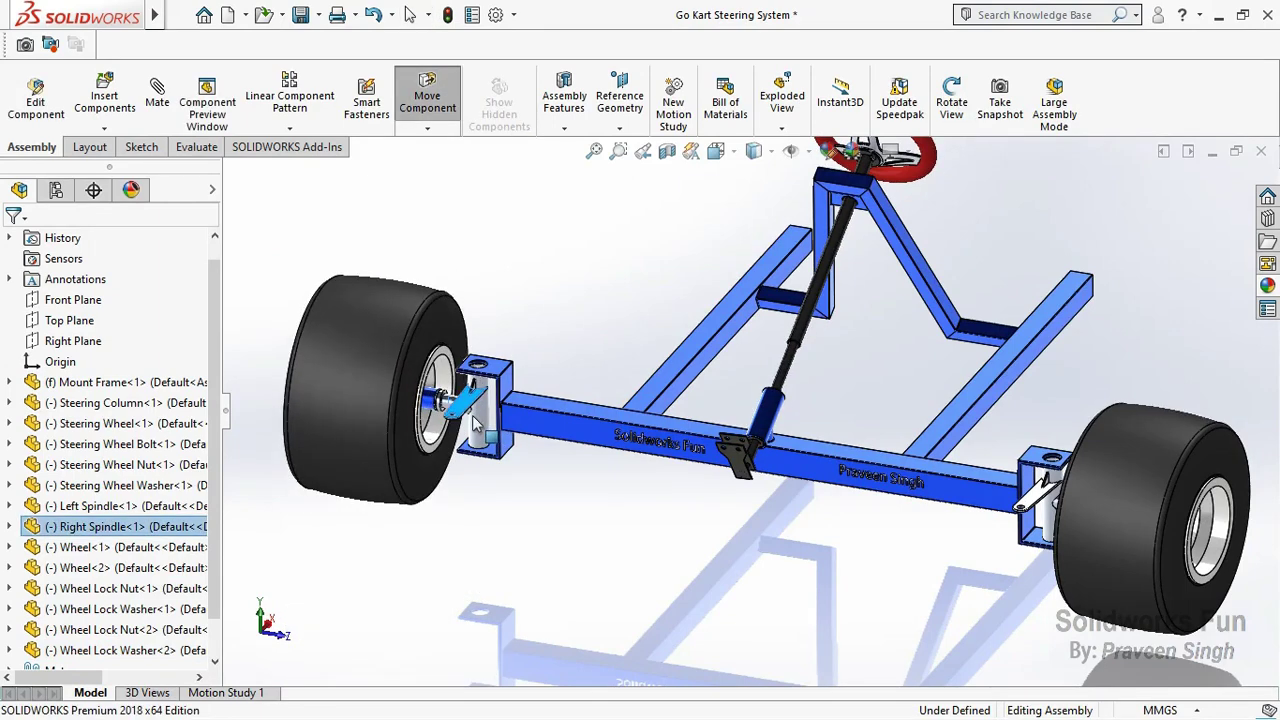
click(706, 527)
drag(1040, 497, 1035, 505)
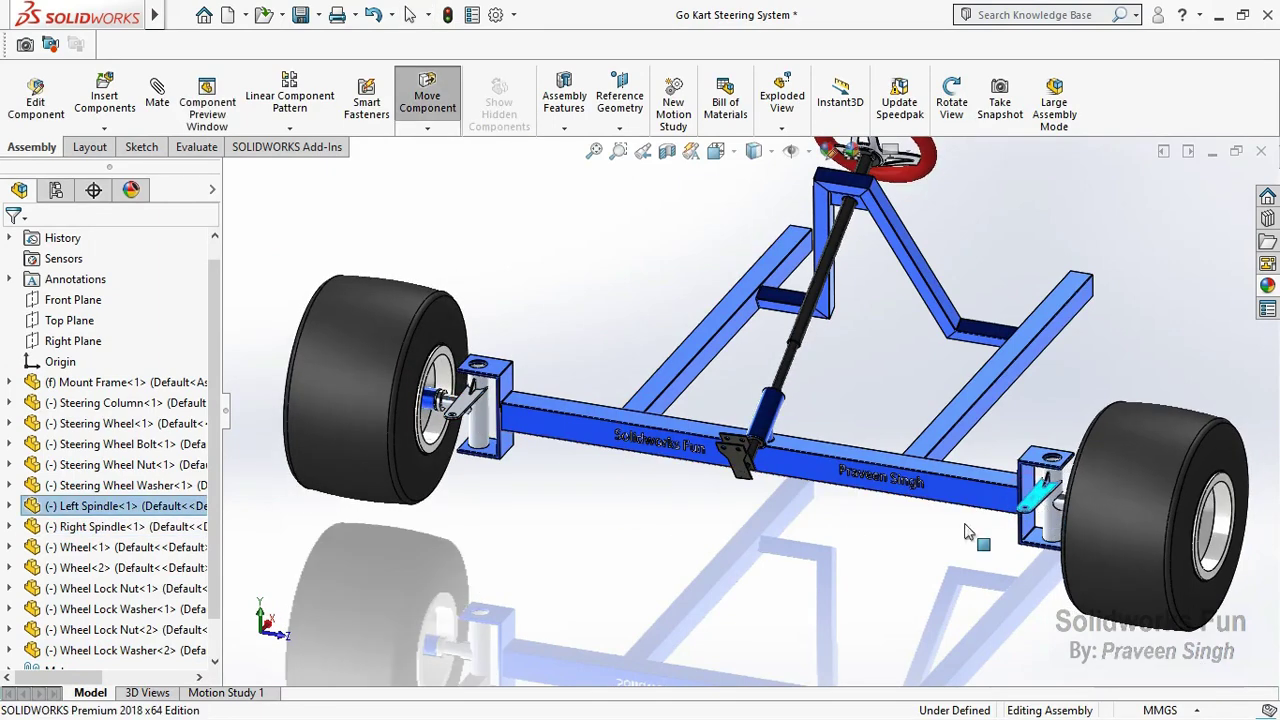
click(893, 525)
key(f)
click(951, 100)
drag(880, 330, 862, 400)
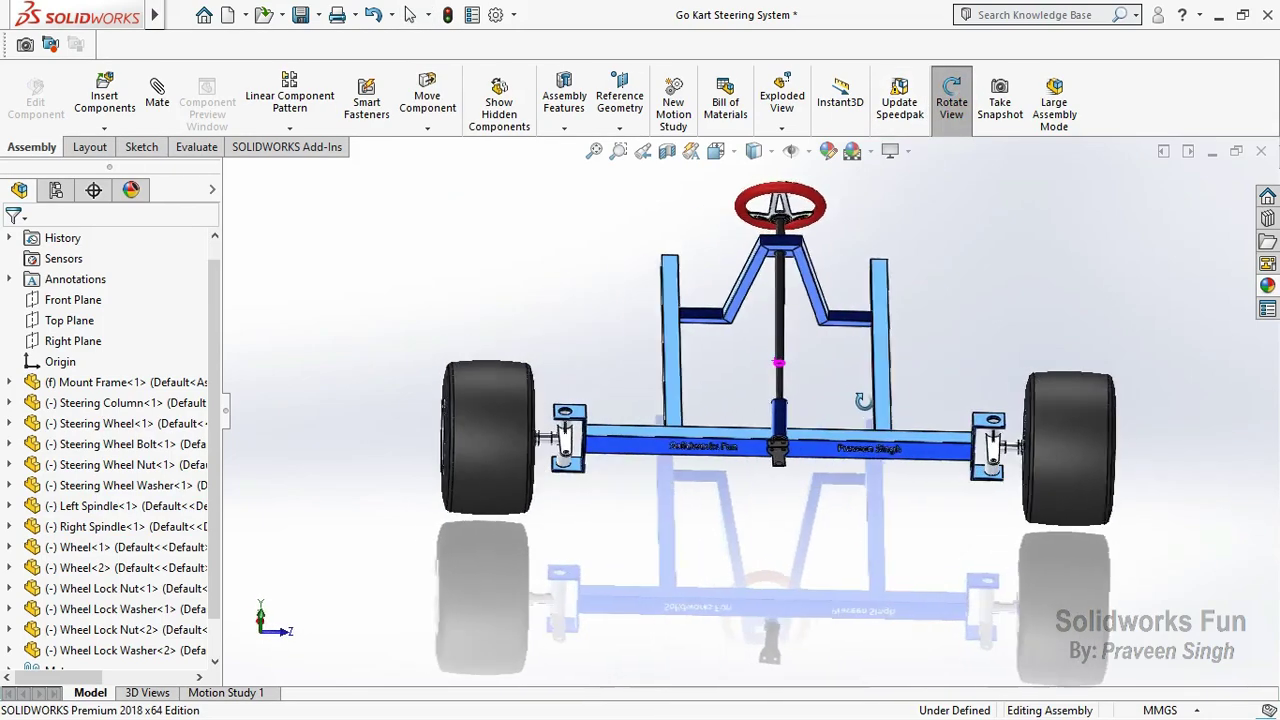
Step: Rebuild and save the assembly
click(300, 22)
click(557, 307)
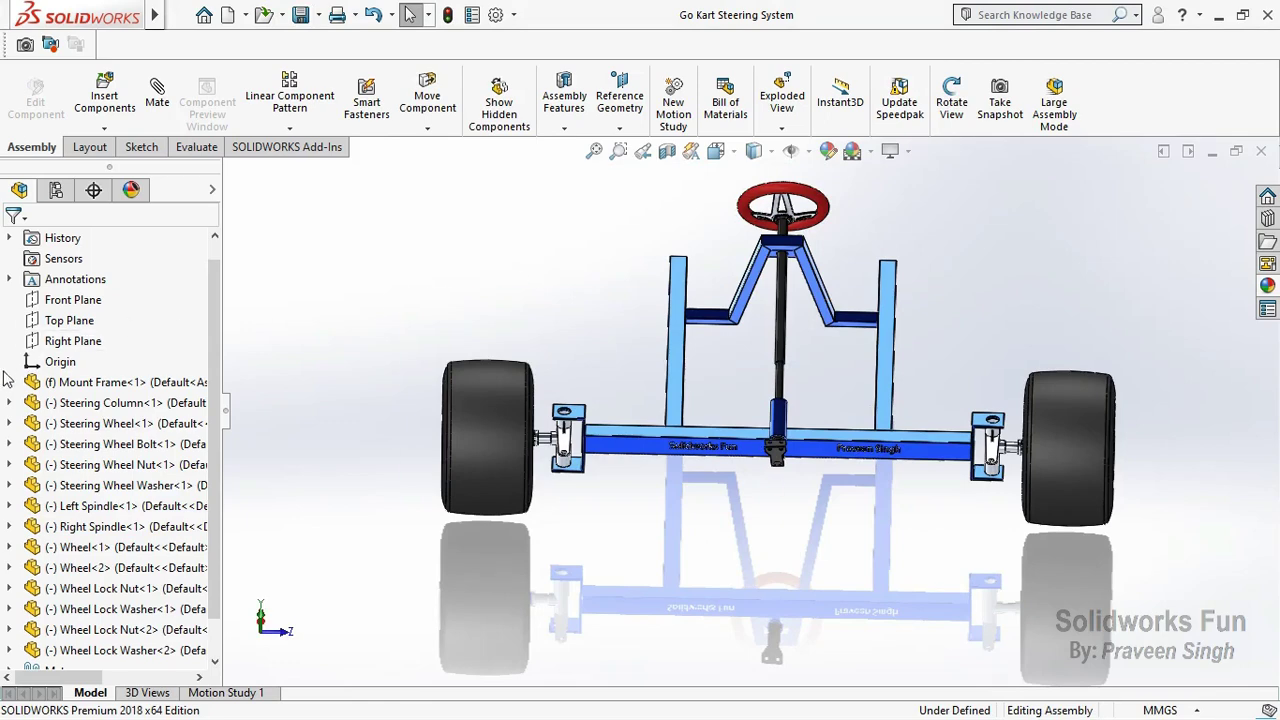
scroll(4, 374, down, 2)
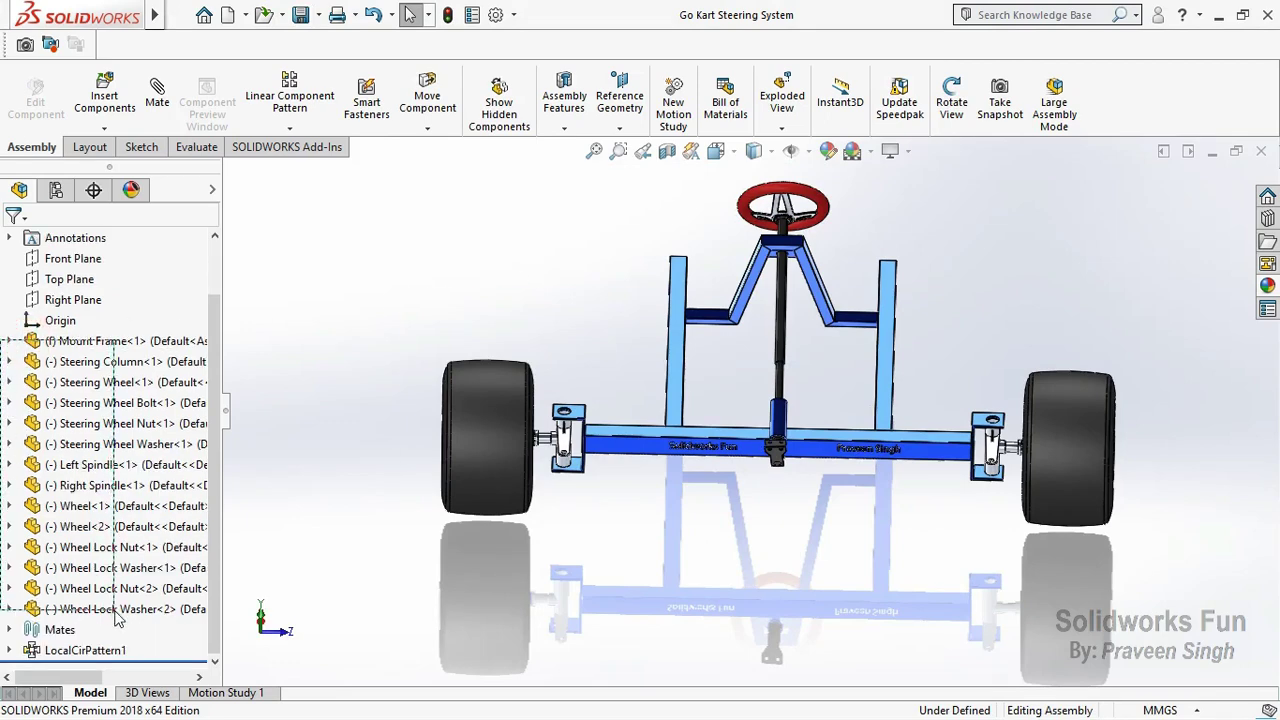
Step: Group all components from Mount Frame to Wheel Lock Washer<2> into new Folder1
drag(115, 617, 115, 617)
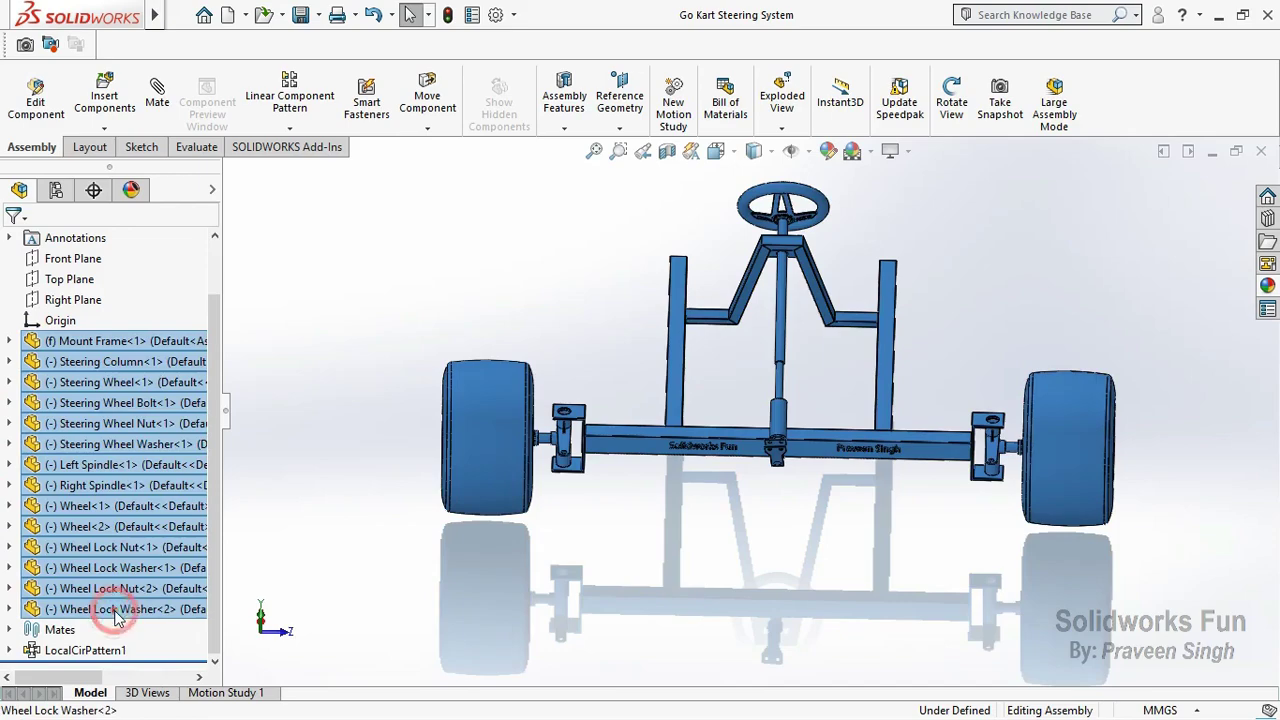
right_click(115, 617)
click(220, 586)
click(371, 549)
scroll(846, 365, down, 3)
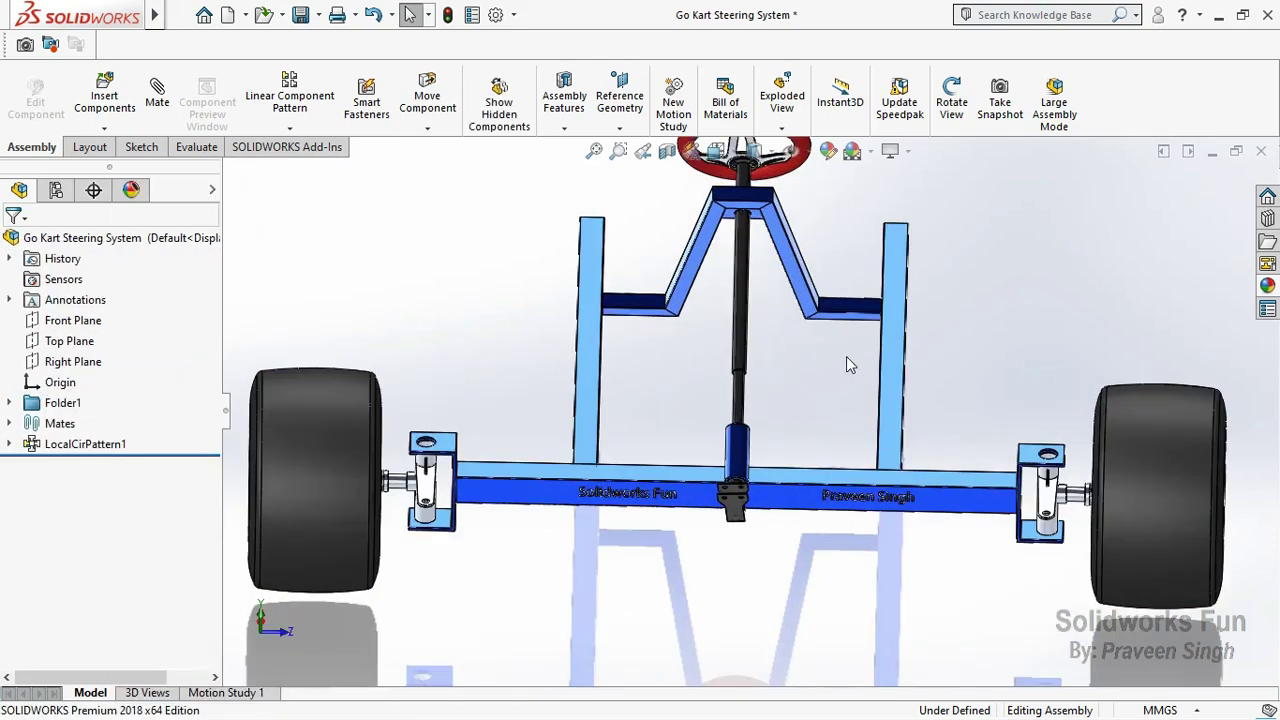
Step: Orbit the kart to an isometric view and rebuild-save the assembly again
click(951, 100)
mouse_move(749, 434)
mouse_down()
mouse_move(718, 432)
mouse_move(555, 226)
mouse_up()
click(300, 14)
click(514, 285)
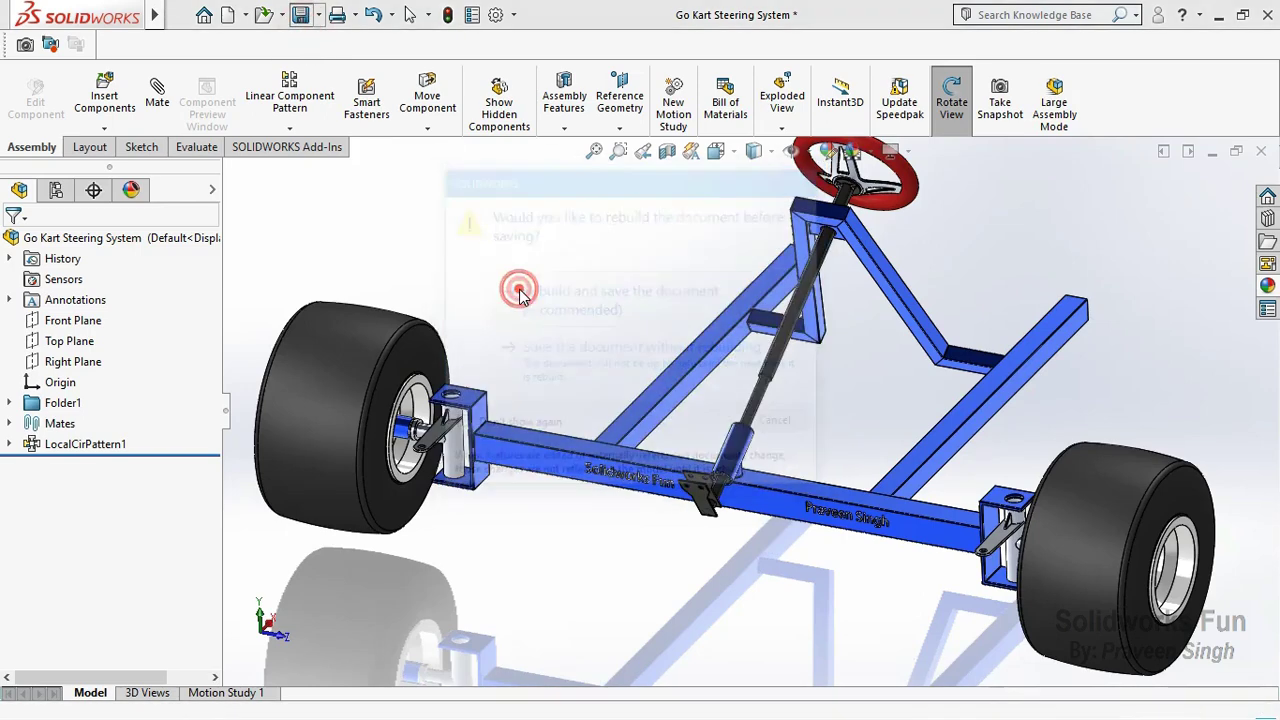
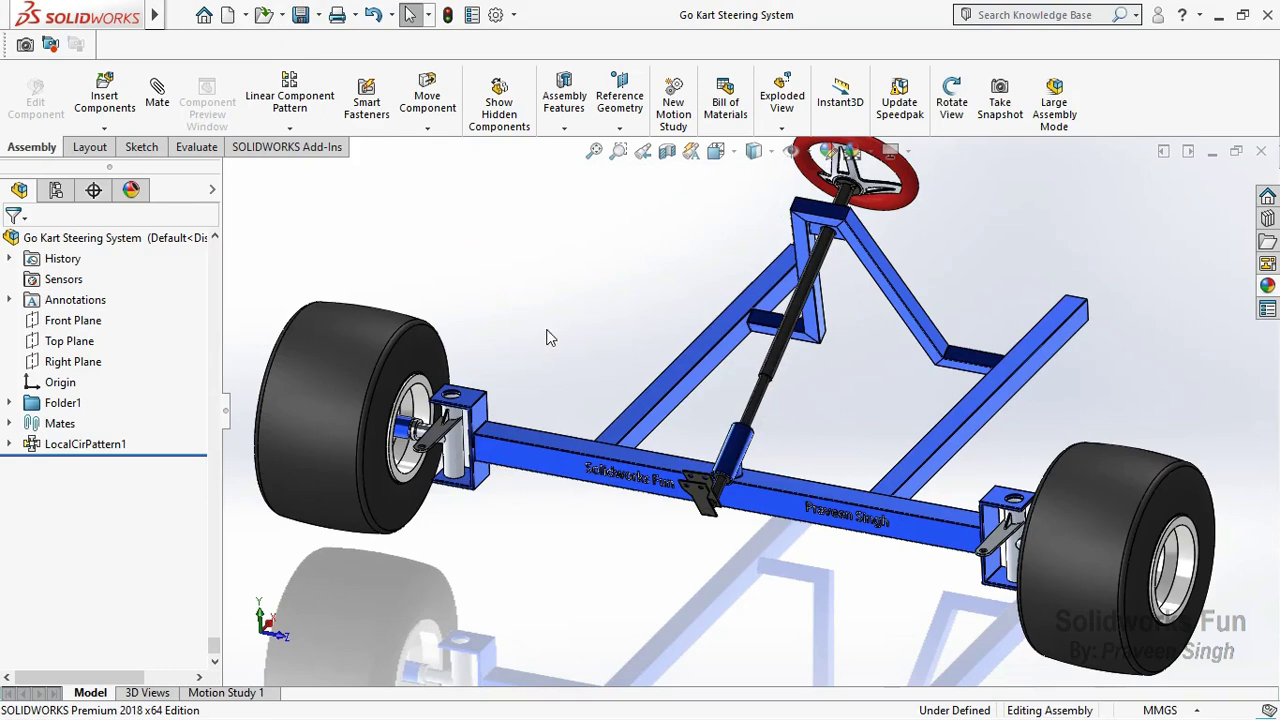
Step: Start inserting existing components and browse the part files for the spindle hardware
key(f)
click(104, 128)
click(145, 149)
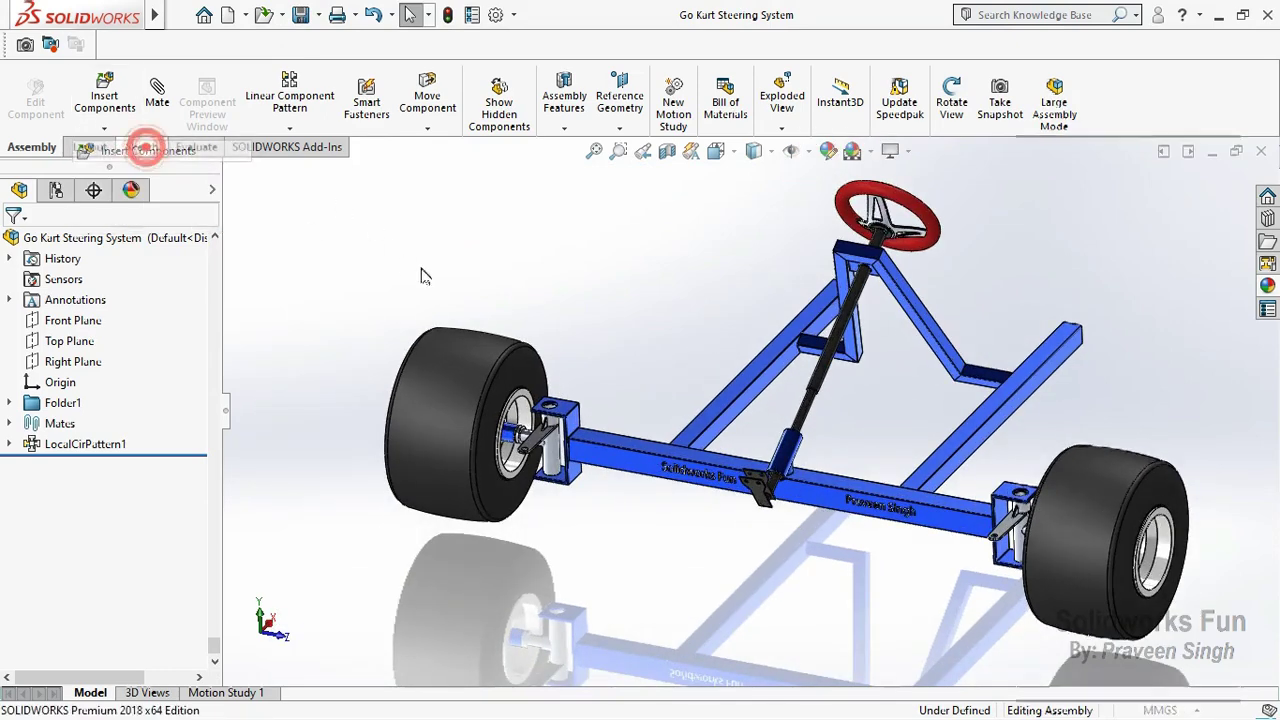
scroll(830, 398, down, 2)
scroll(830, 398, down, 1)
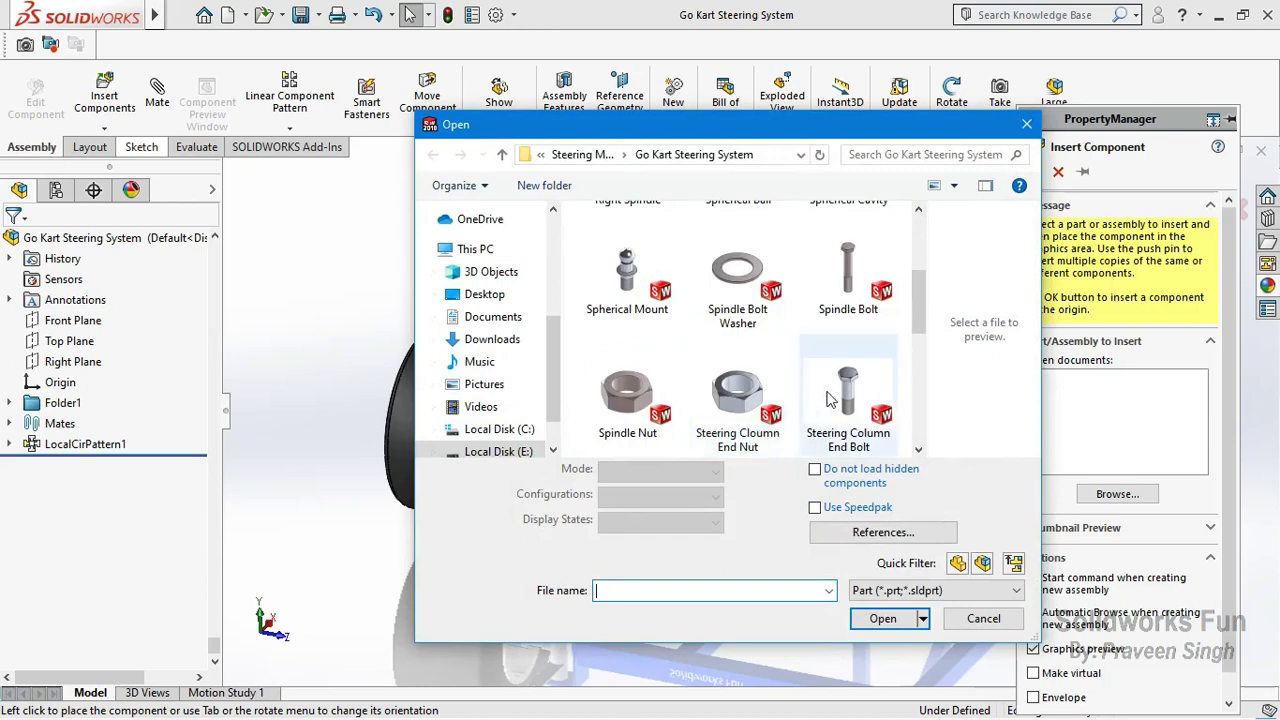
scroll(828, 398, down, 2)
click(659, 394)
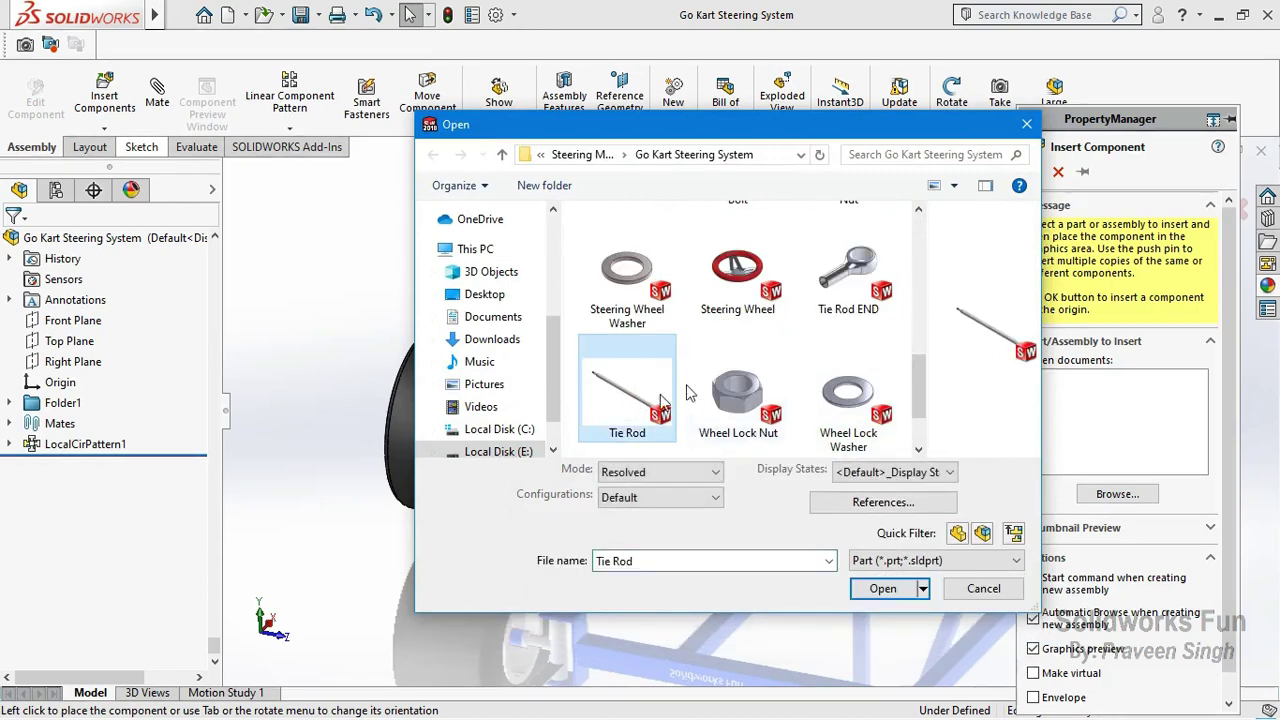
ctrl+click(843, 318)
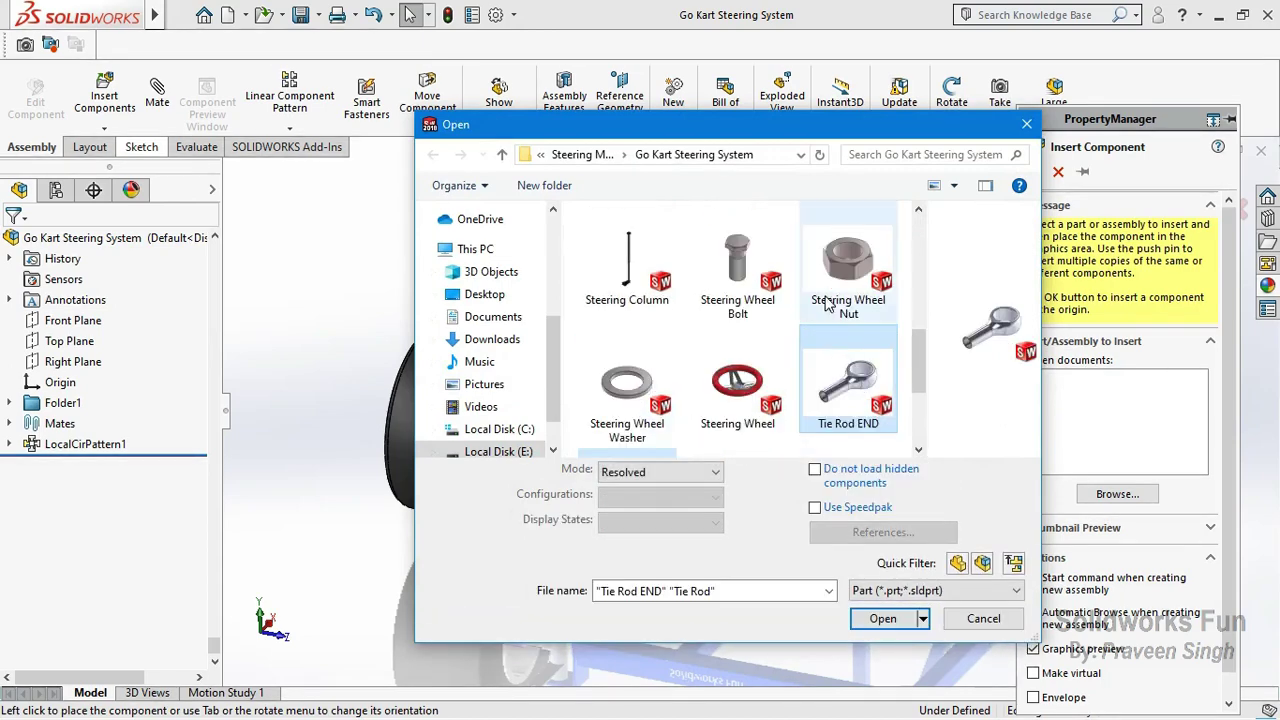
click(748, 288)
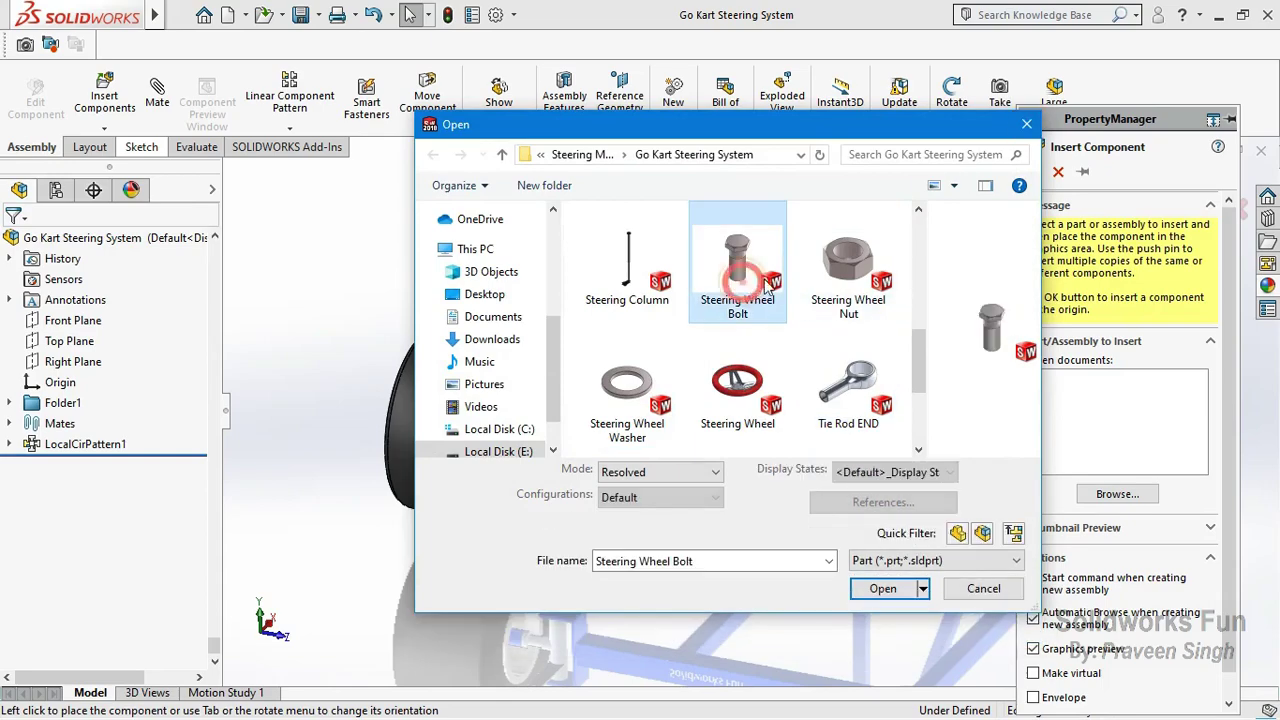
drag(848, 126, 845, 250)
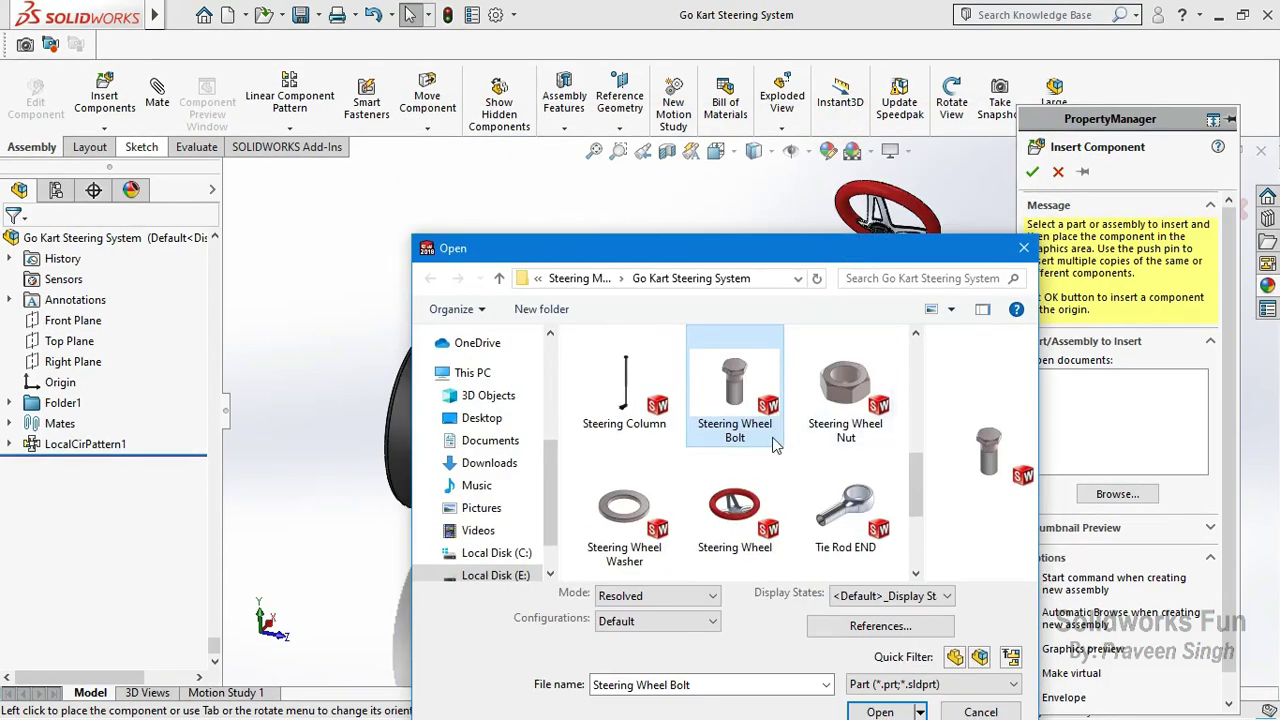
Step: Open Spindle Bolt, Spindle Bolt Washer and Spindle Nut together and place the Spindle Bolt
scroll(776, 444, up, 3)
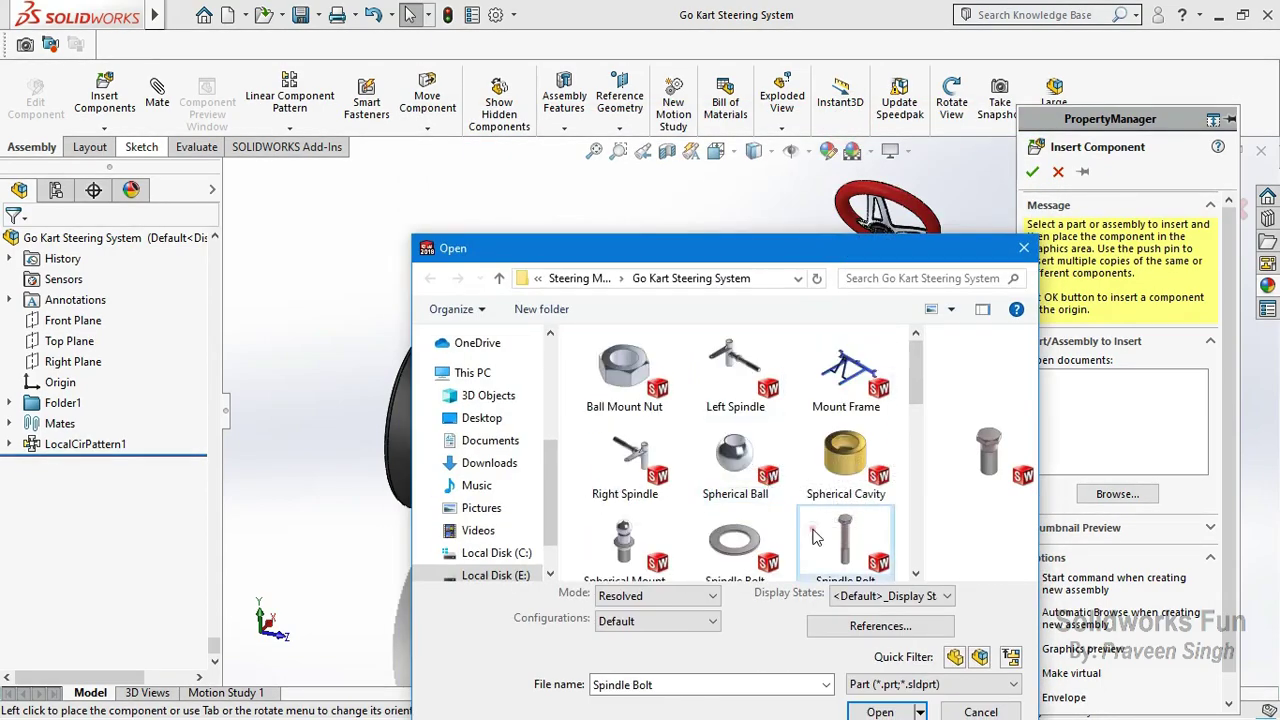
scroll(813, 537, down, 1)
scroll(818, 530, down, 2)
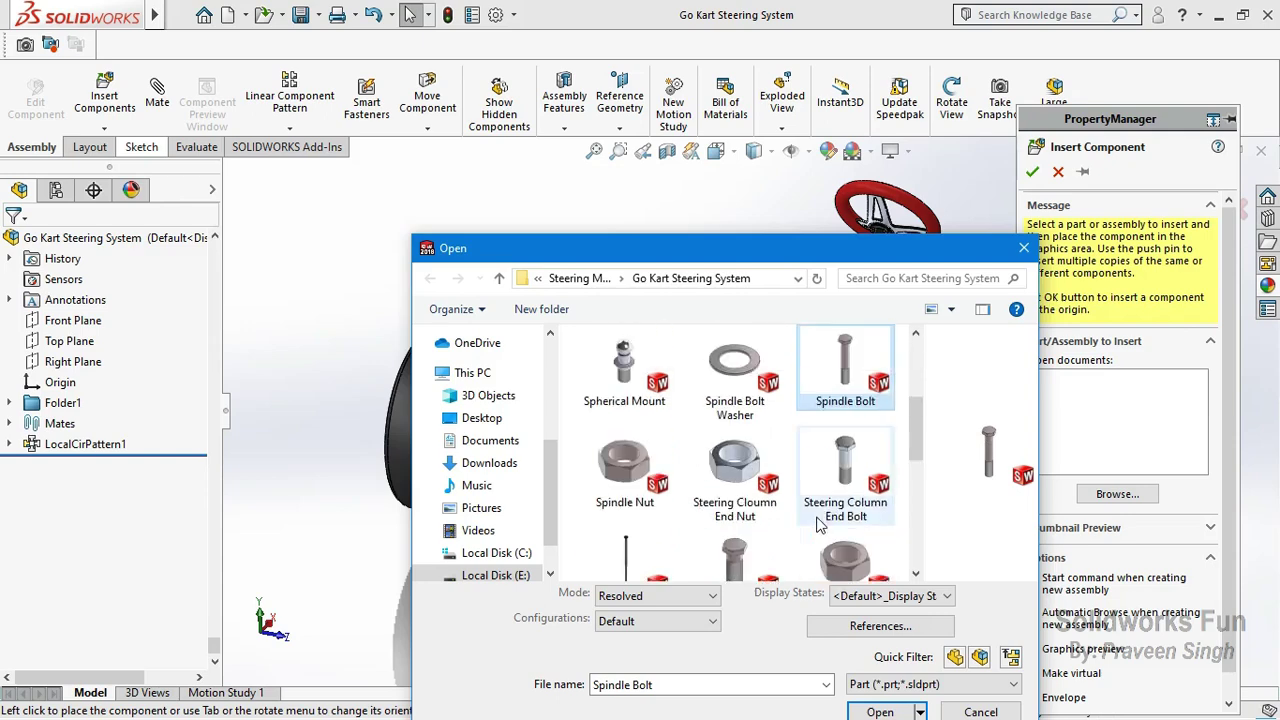
ctrl+click(757, 396)
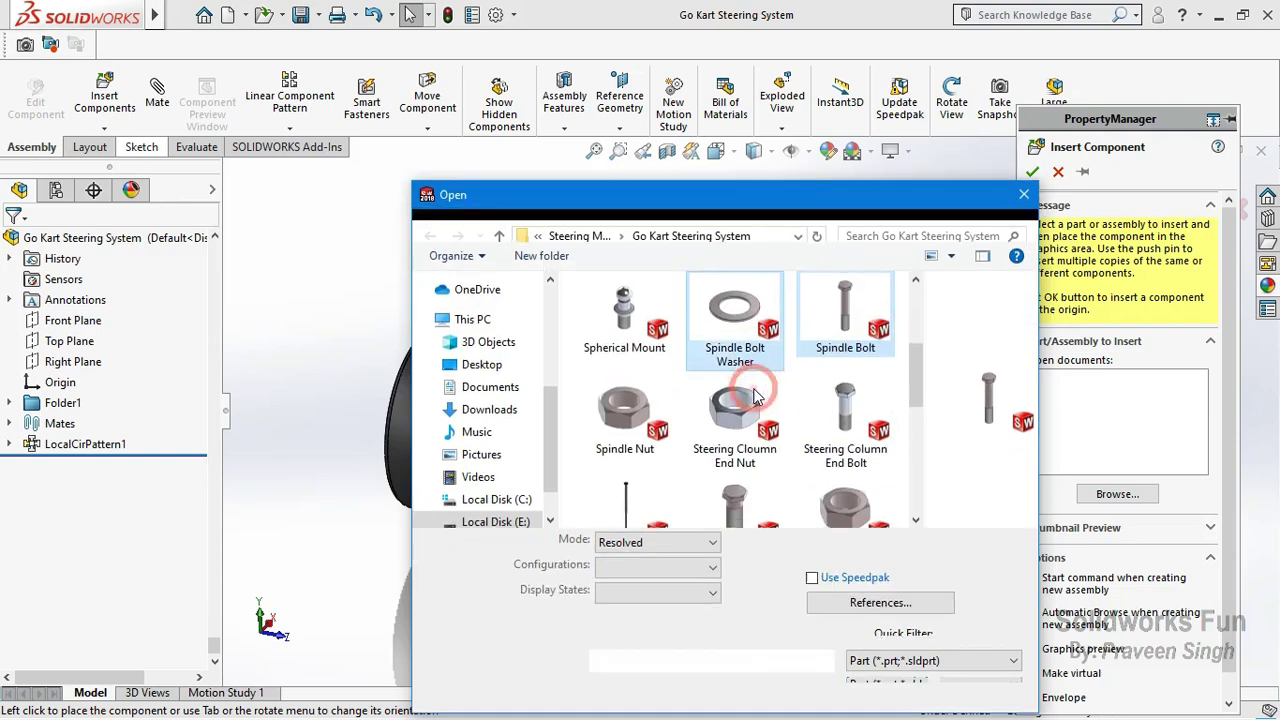
ctrl+click(617, 441)
scroll(650, 441, down, 1)
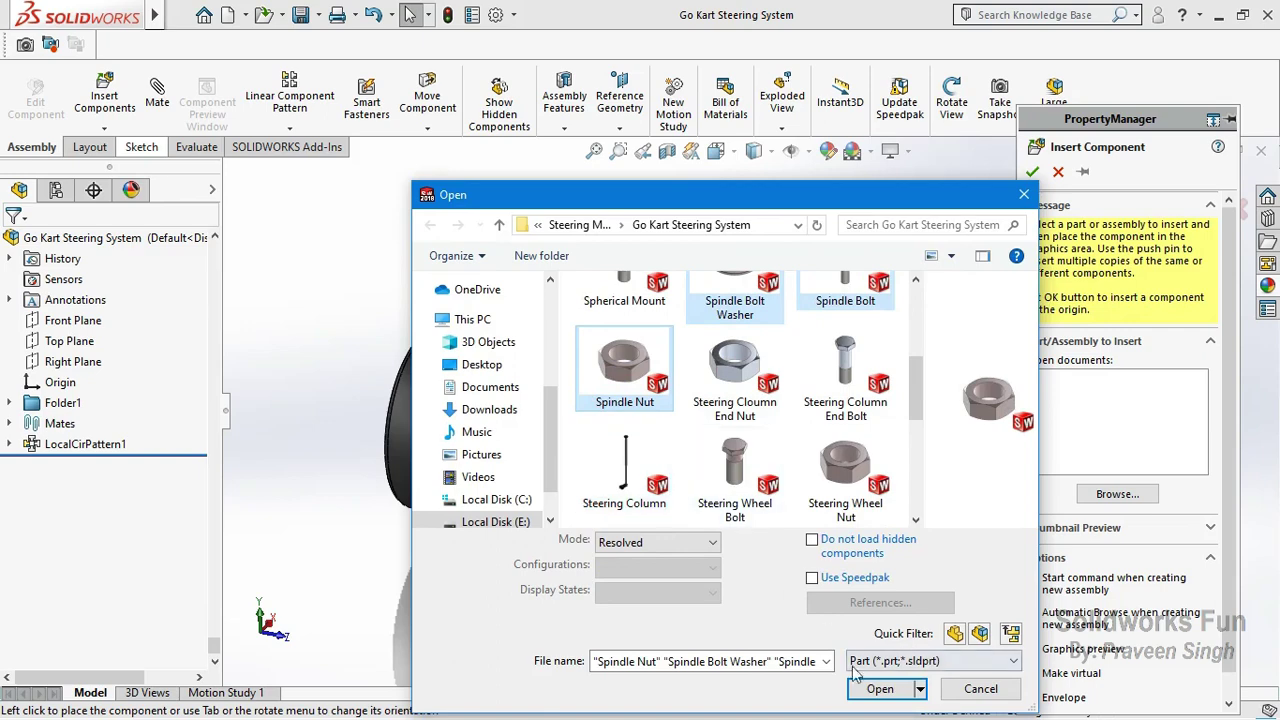
click(879, 689)
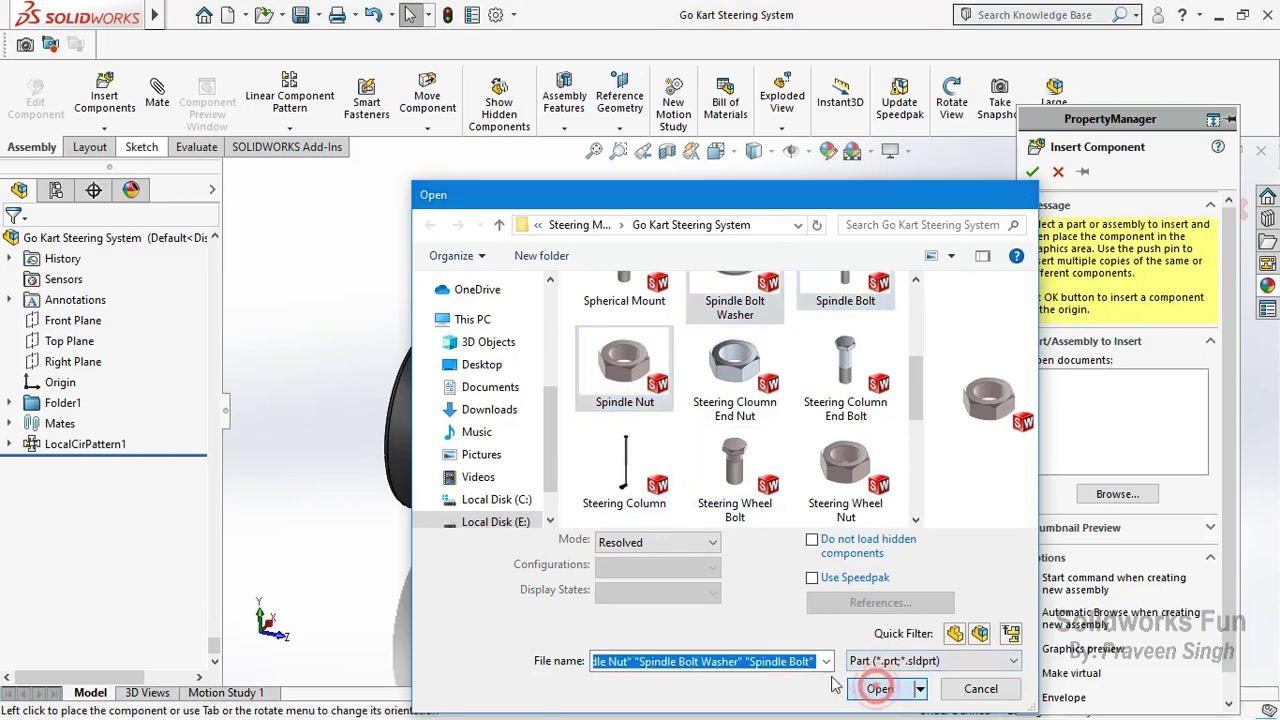
click(641, 541)
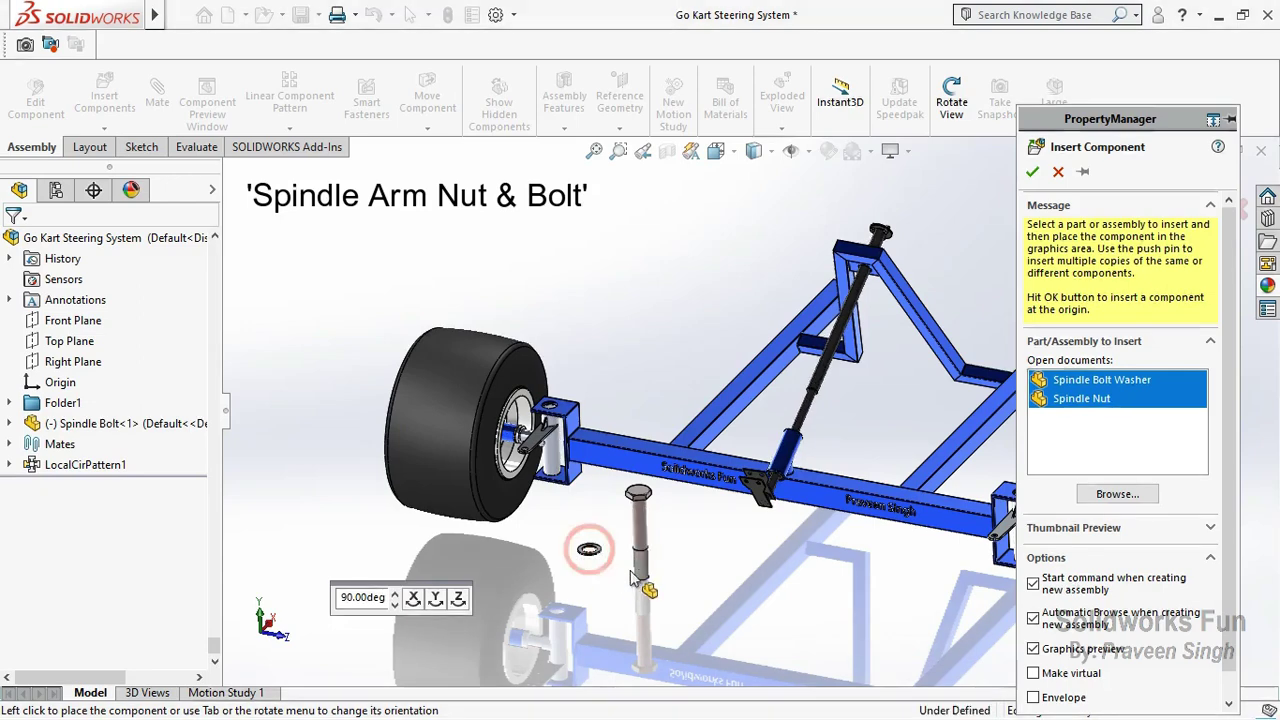
Step: Place the washer and nut, then mate the bolt concentric with the spindle bracket hole
click(590, 551)
click(686, 543)
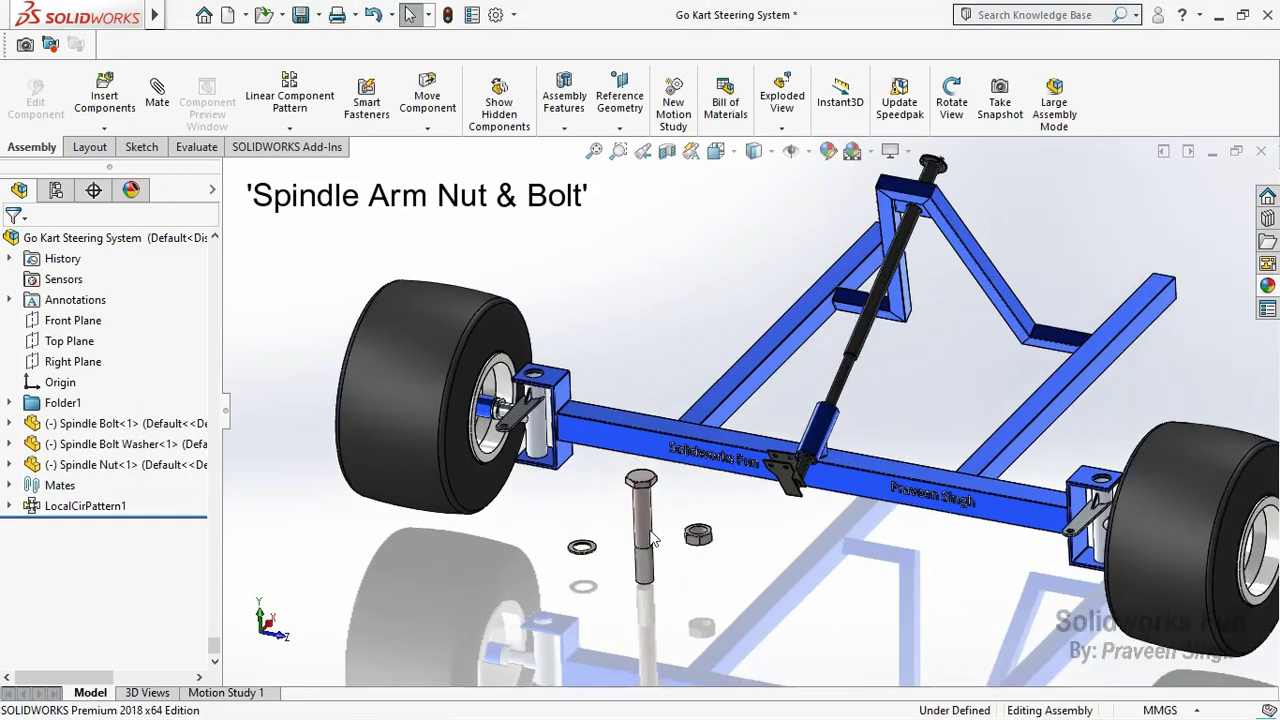
scroll(540, 345, down, 3)
scroll(538, 340, down, 3)
click(530, 340)
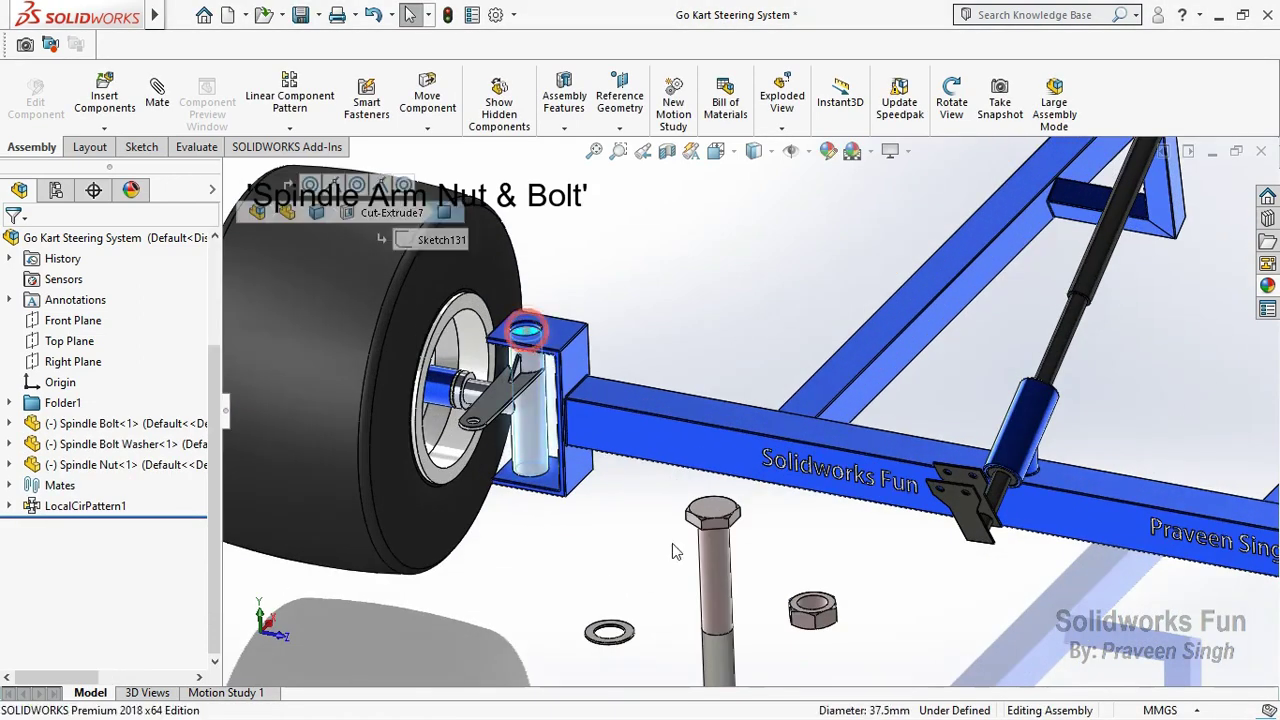
ctrl+click(722, 580)
click(836, 553)
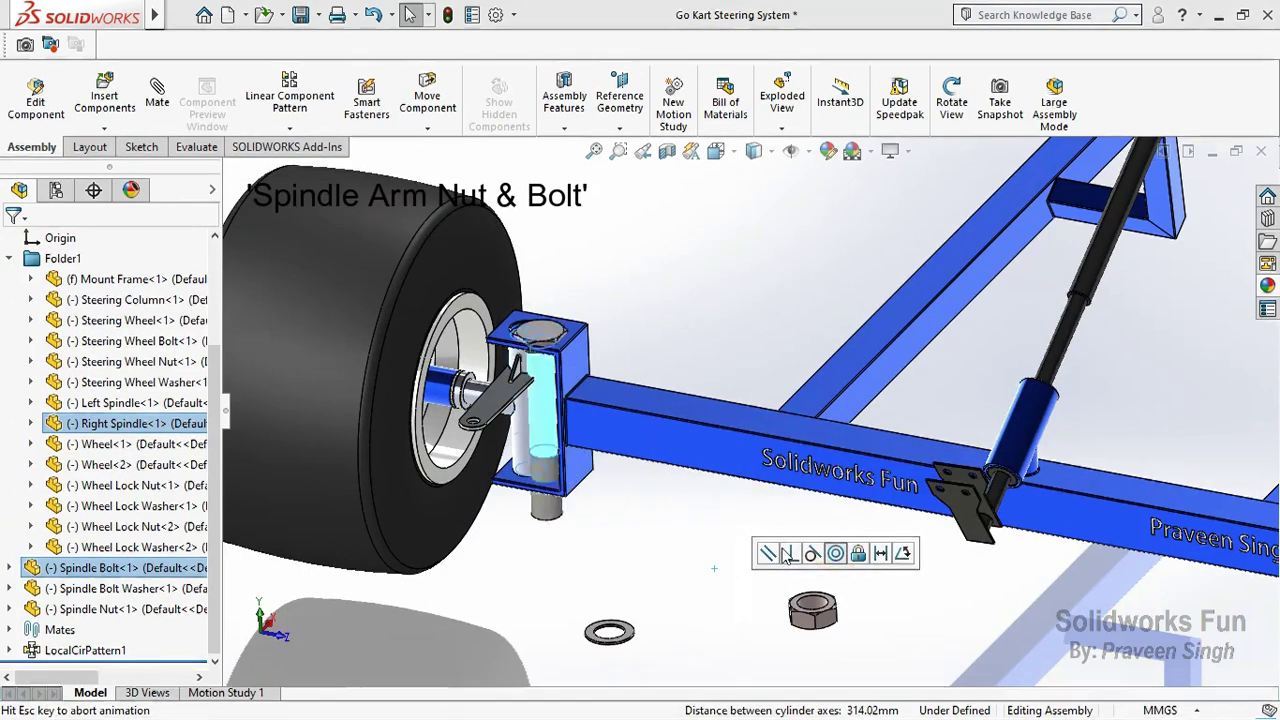
Step: Mate the washer concentric with the bolt and slide it up under the bolt head
drag(540, 320, 557, 279)
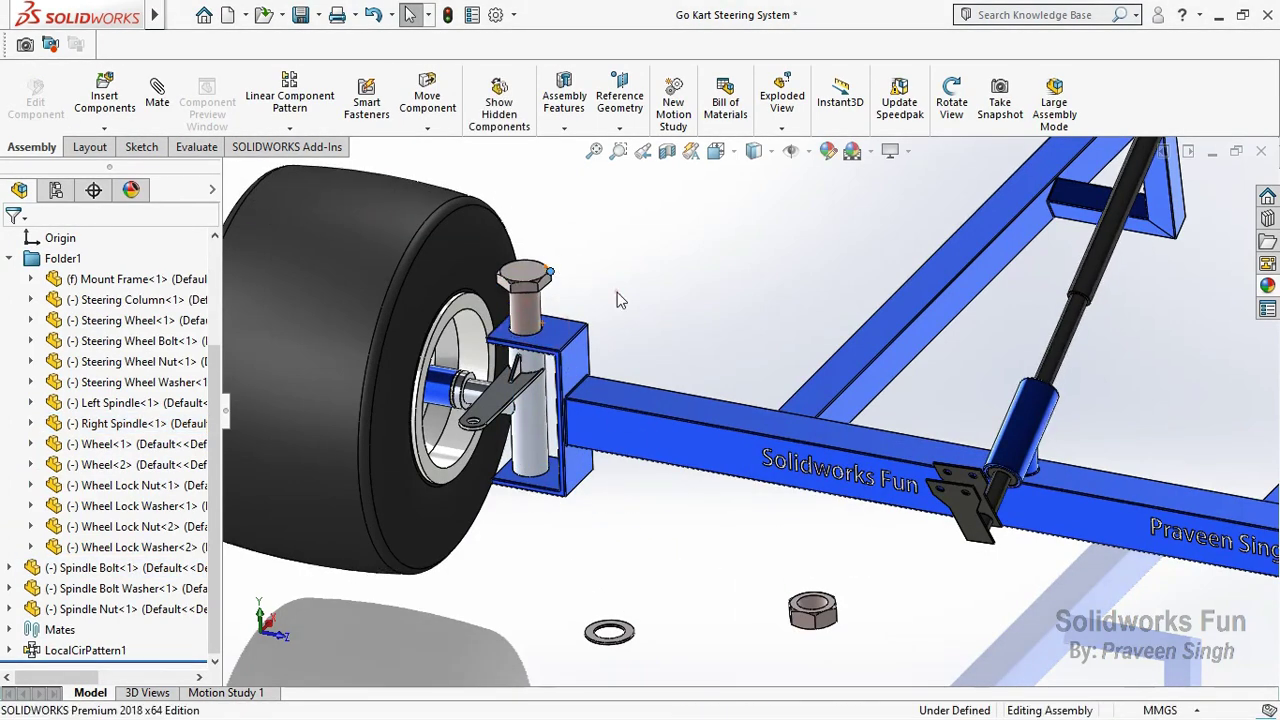
scroll(641, 560, down, 5)
scroll(650, 577, down, 5)
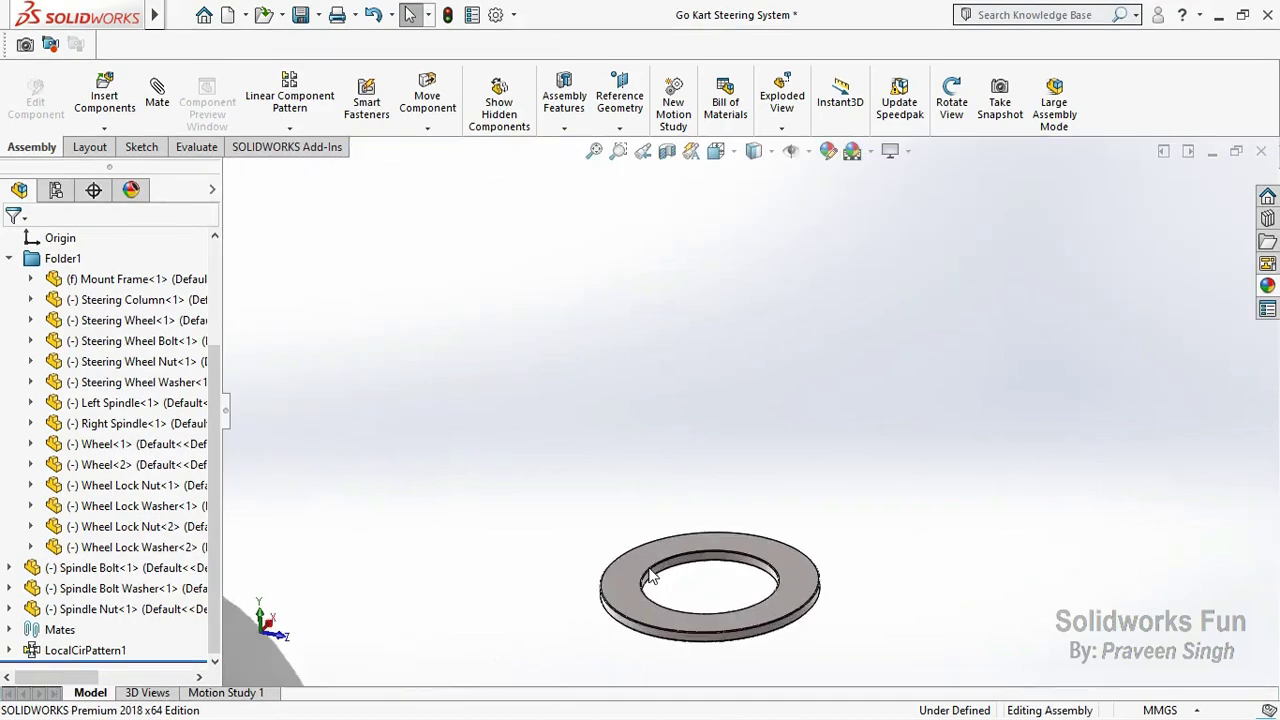
click(655, 575)
scroll(560, 551, up, 5)
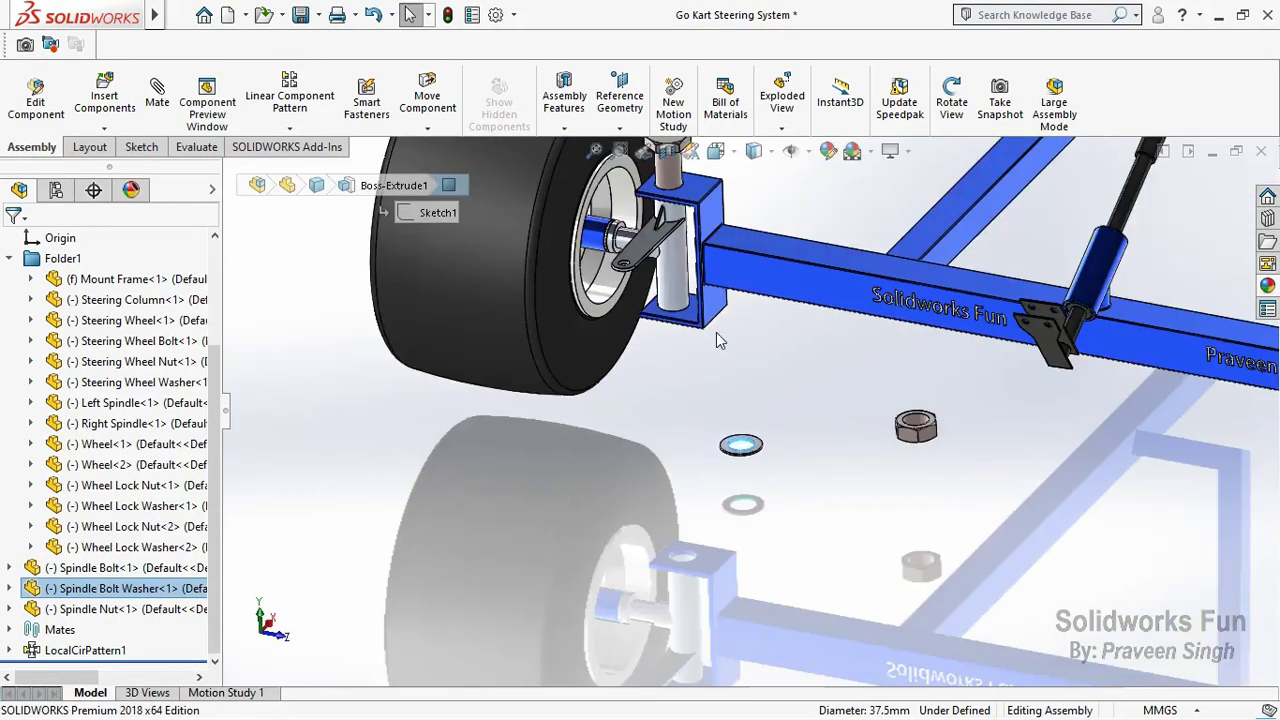
scroll(731, 210, up, 3)
scroll(683, 310, down, 1)
ctrl+click(683, 310)
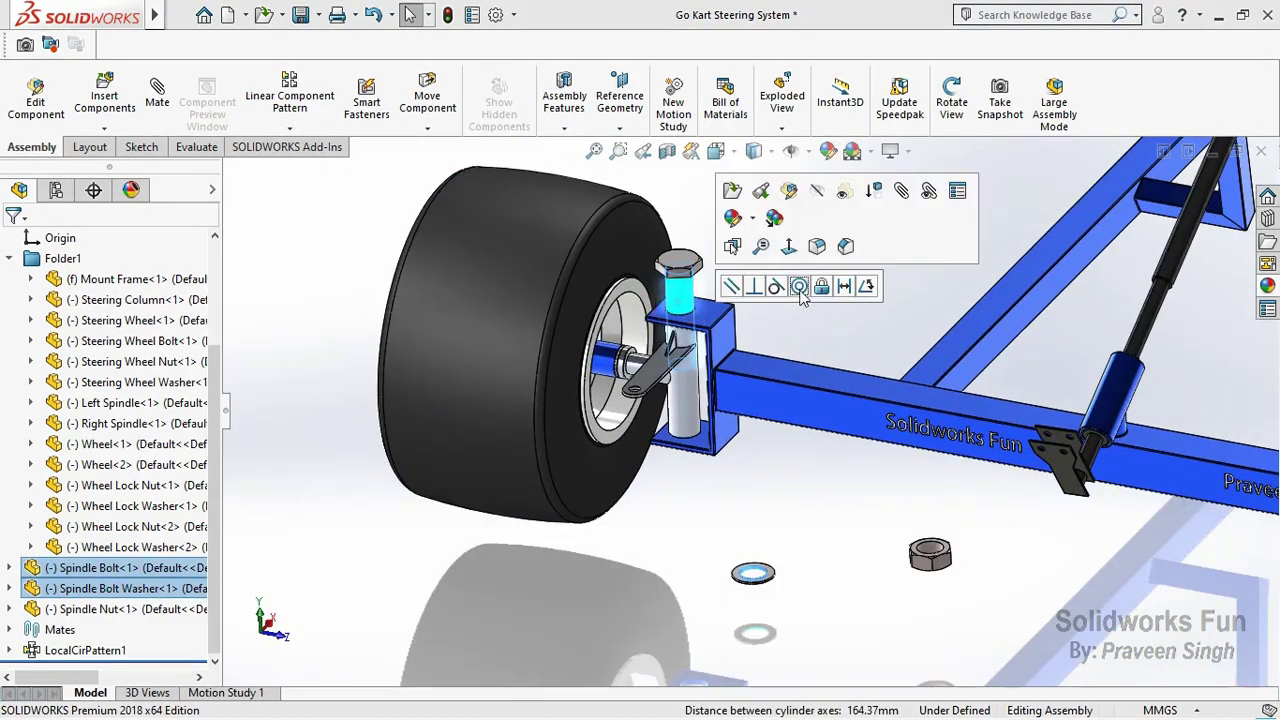
click(799, 286)
scroll(707, 300, down, 3)
scroll(690, 450, down, 2)
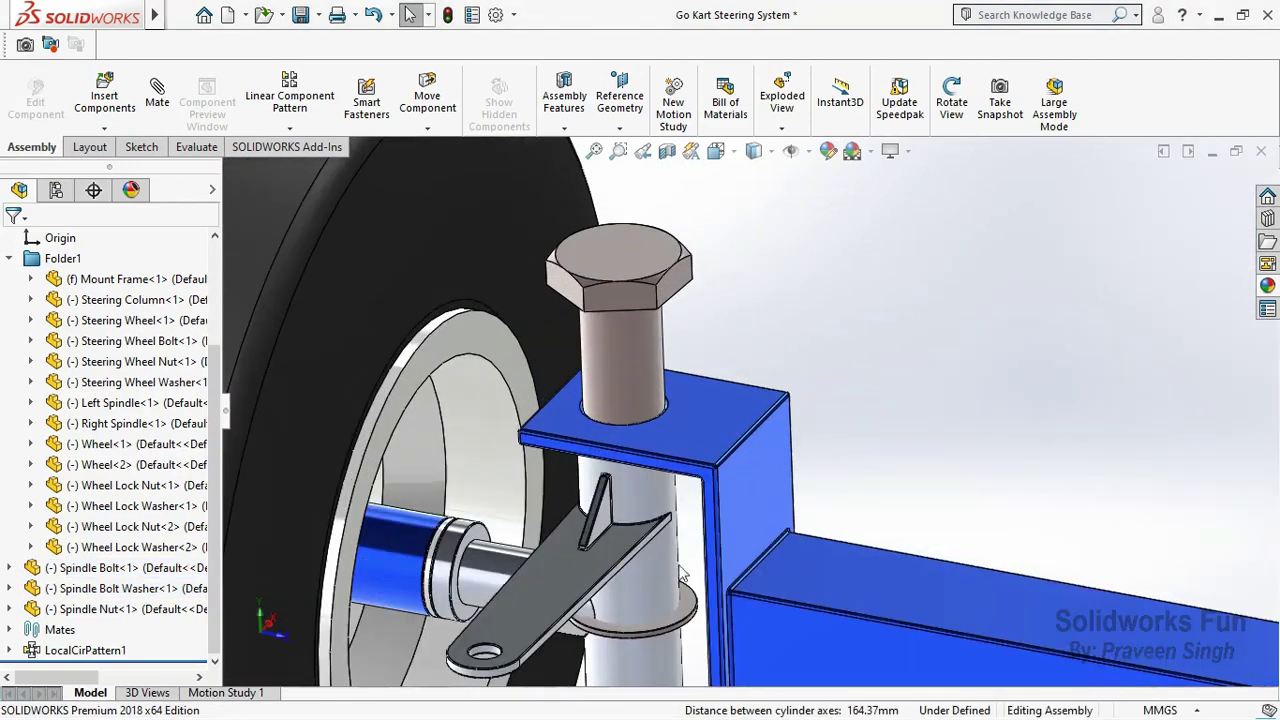
drag(683, 622, 688, 513)
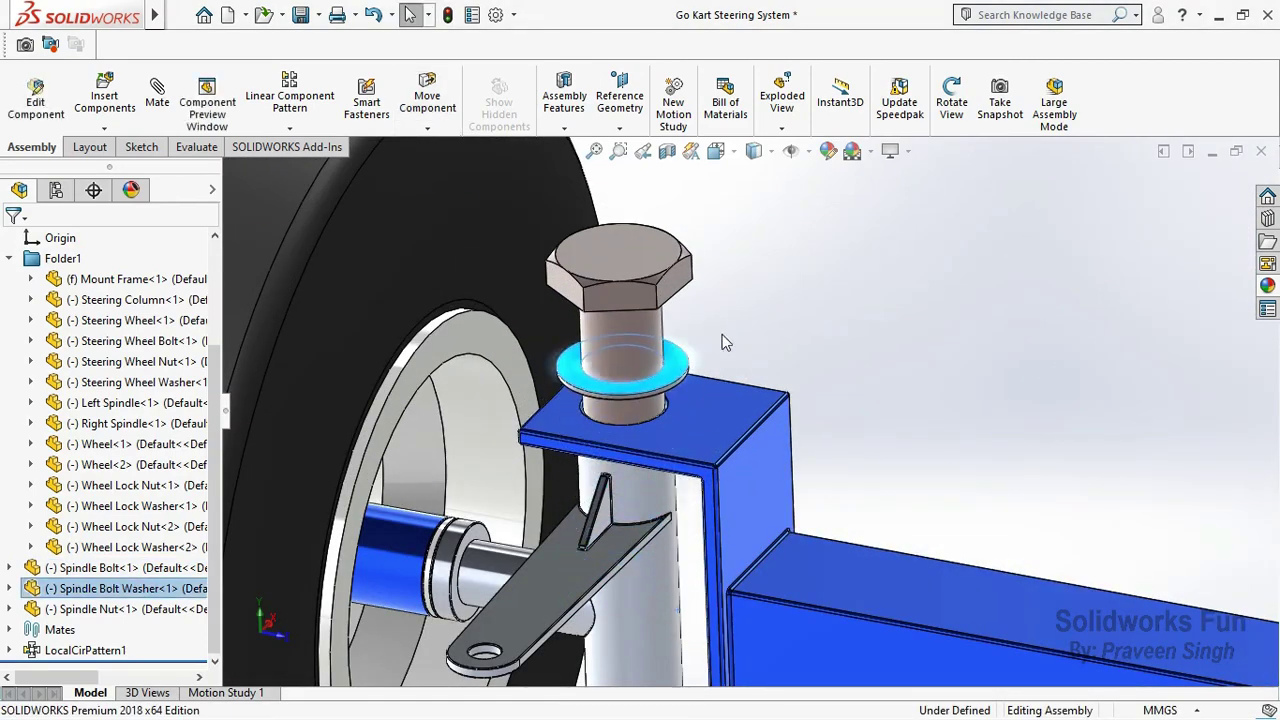
drag(710, 375, 728, 337)
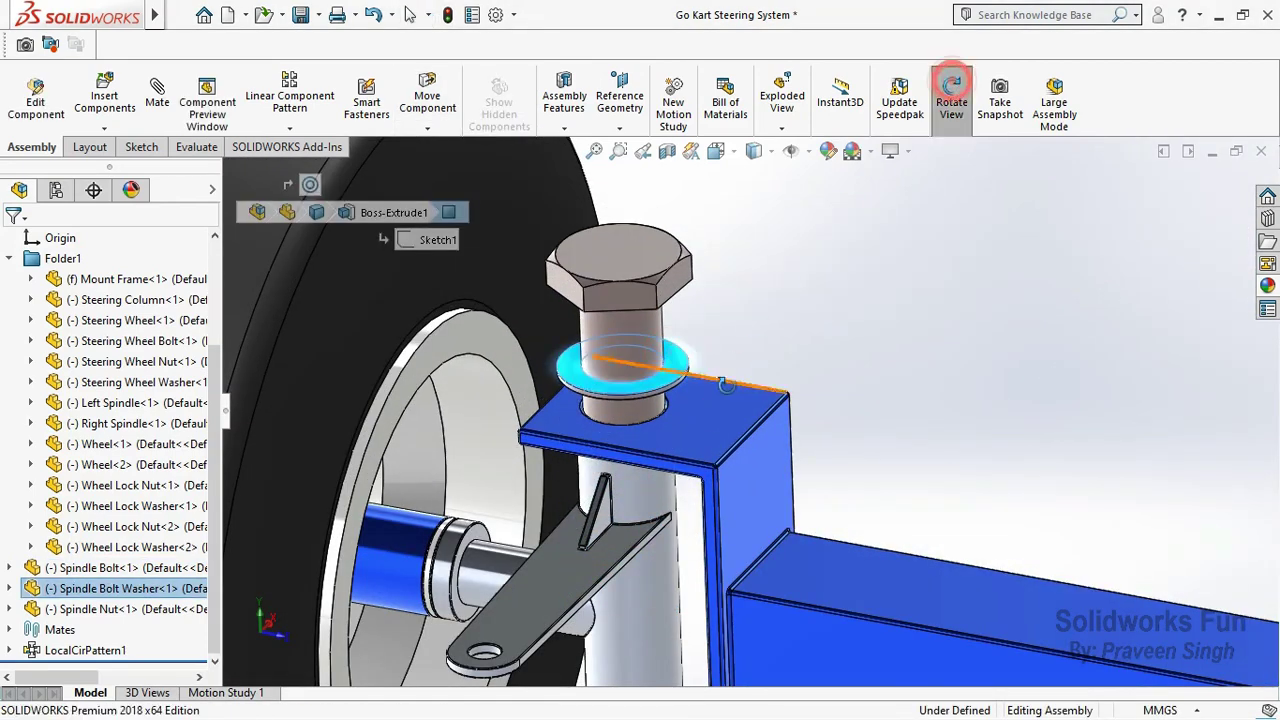
Step: Mate the washer coincident with the spindle bracket's top face
drag(726, 385, 643, 258)
right_click(643, 258)
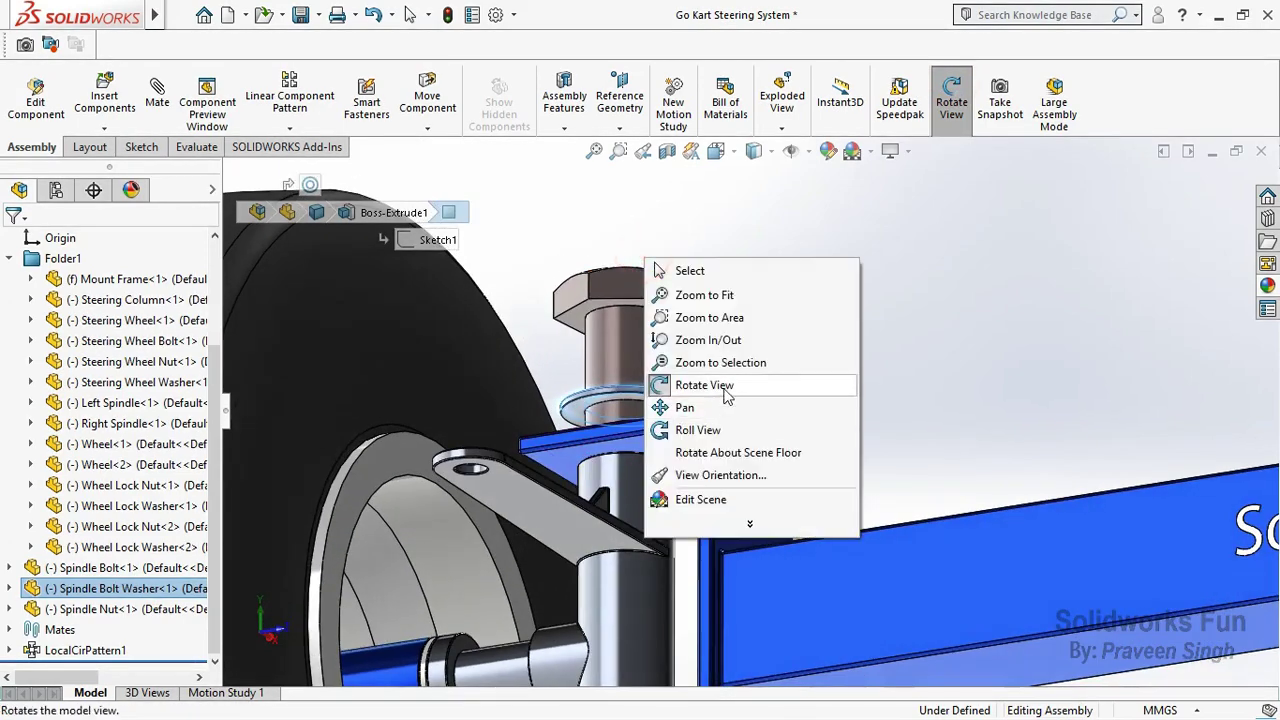
click(727, 395)
ctrl+click(688, 328)
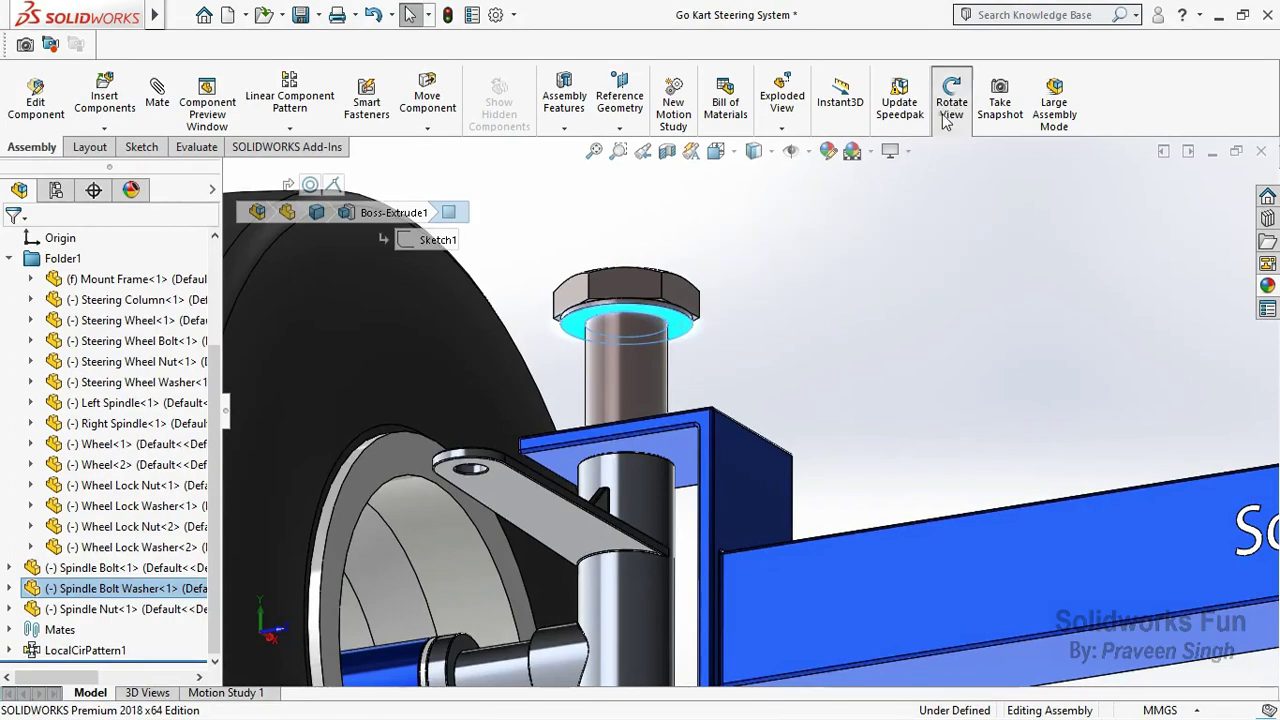
drag(648, 327, 720, 300)
right_click(795, 252)
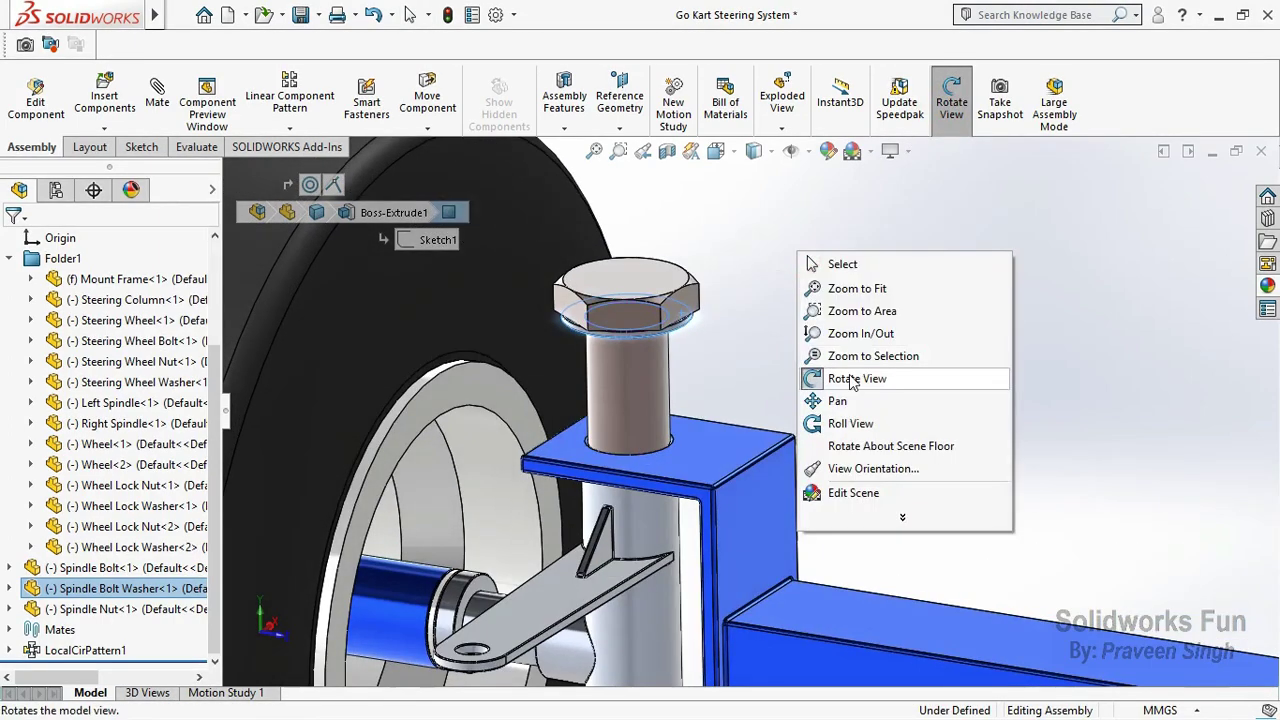
click(848, 374)
ctrl+click(757, 424)
click(788, 414)
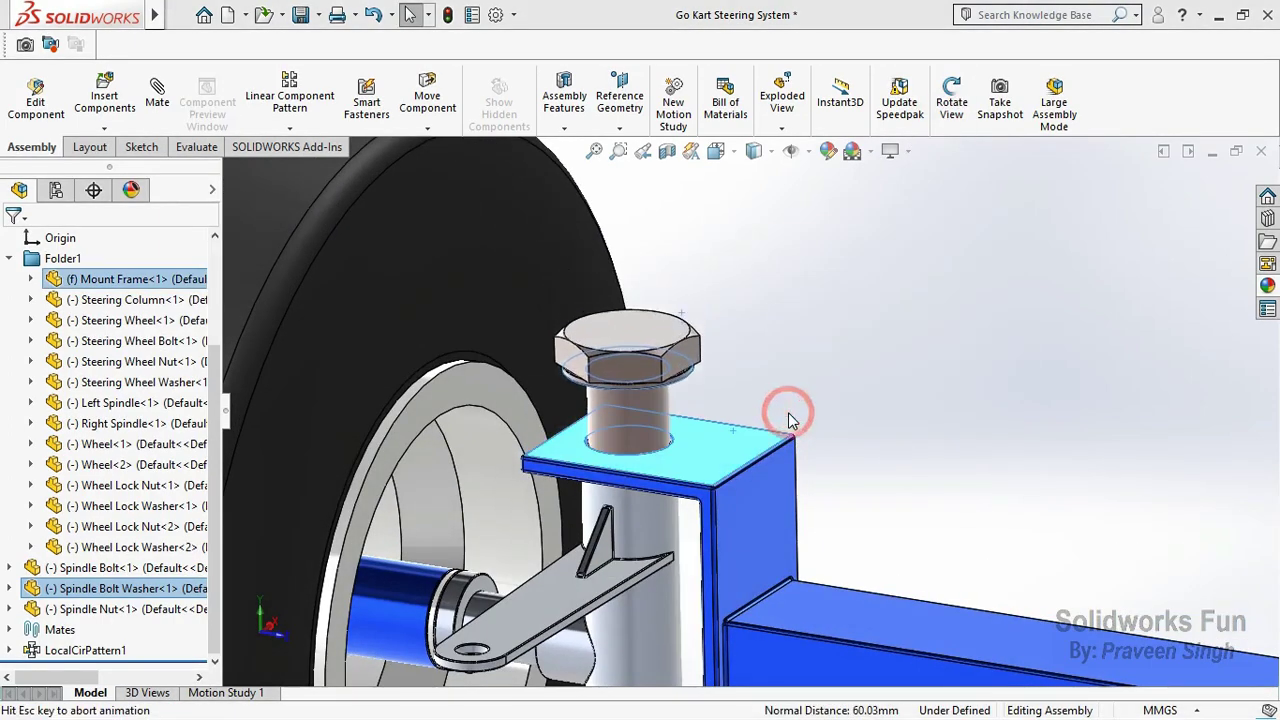
scroll(788, 420, down, 5)
scroll(788, 420, up, 2)
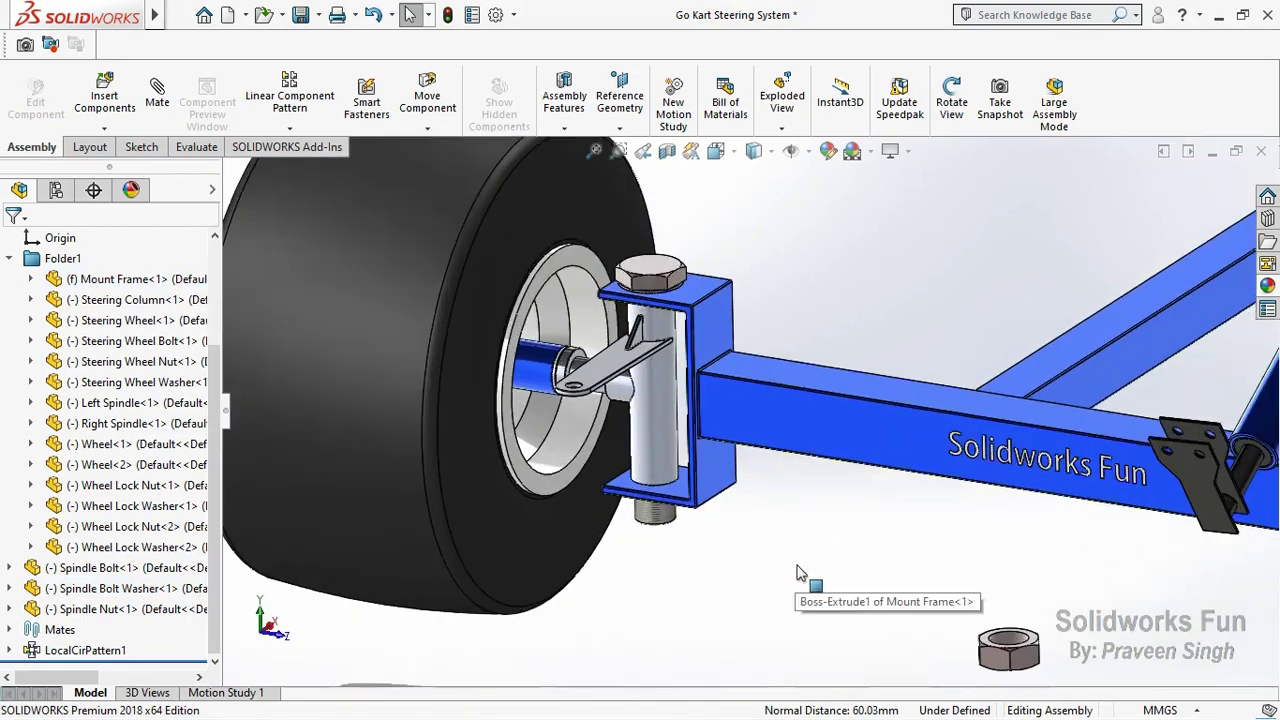
Step: Mate the Spindle Nut concentric with the spindle bolt
click(1008, 642)
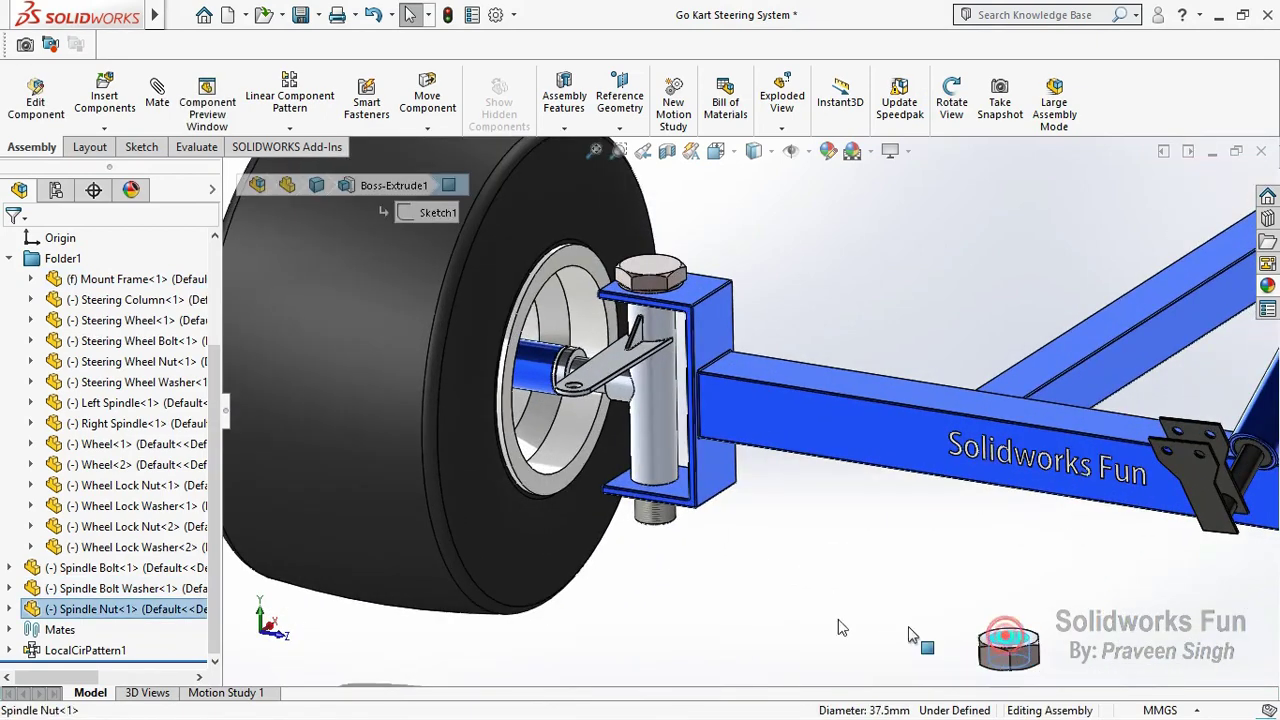
ctrl+click(674, 523)
click(788, 498)
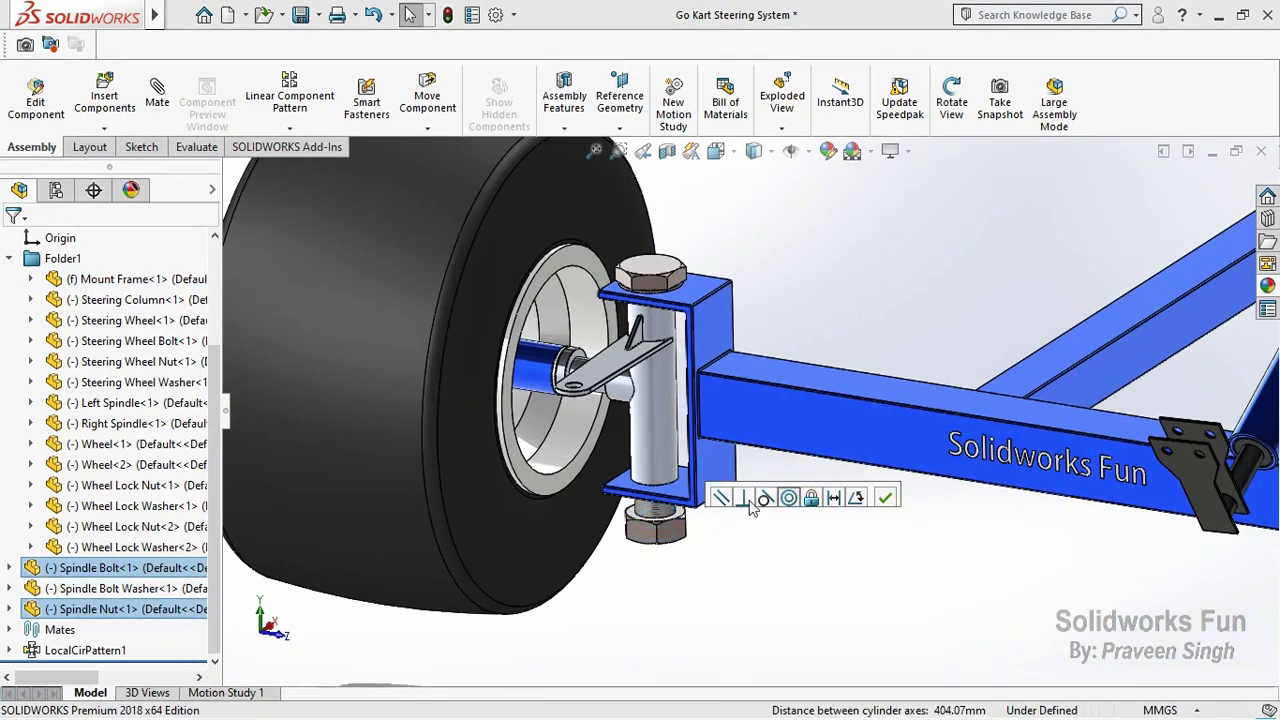
scroll(752, 507, down, 4)
click(635, 553)
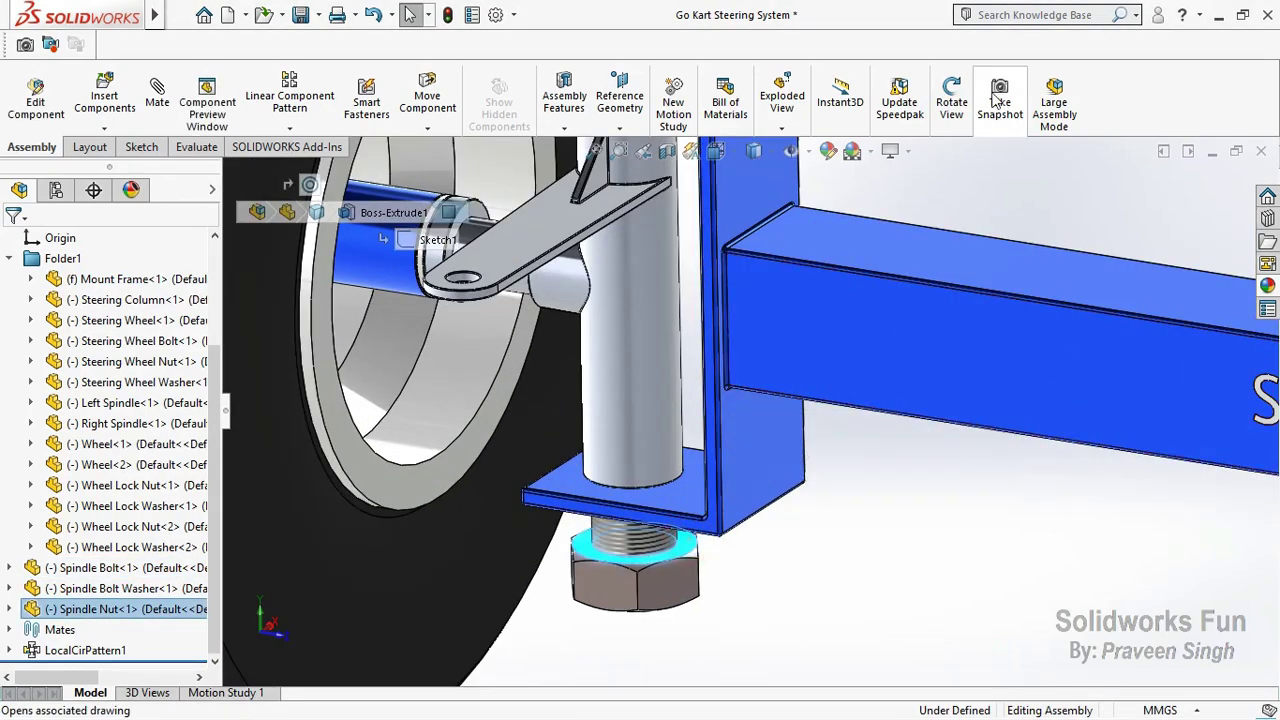
Step: Orbit and zoom around the front axle to check the nut under the bracket
click(950, 103)
drag(740, 330, 697, 385)
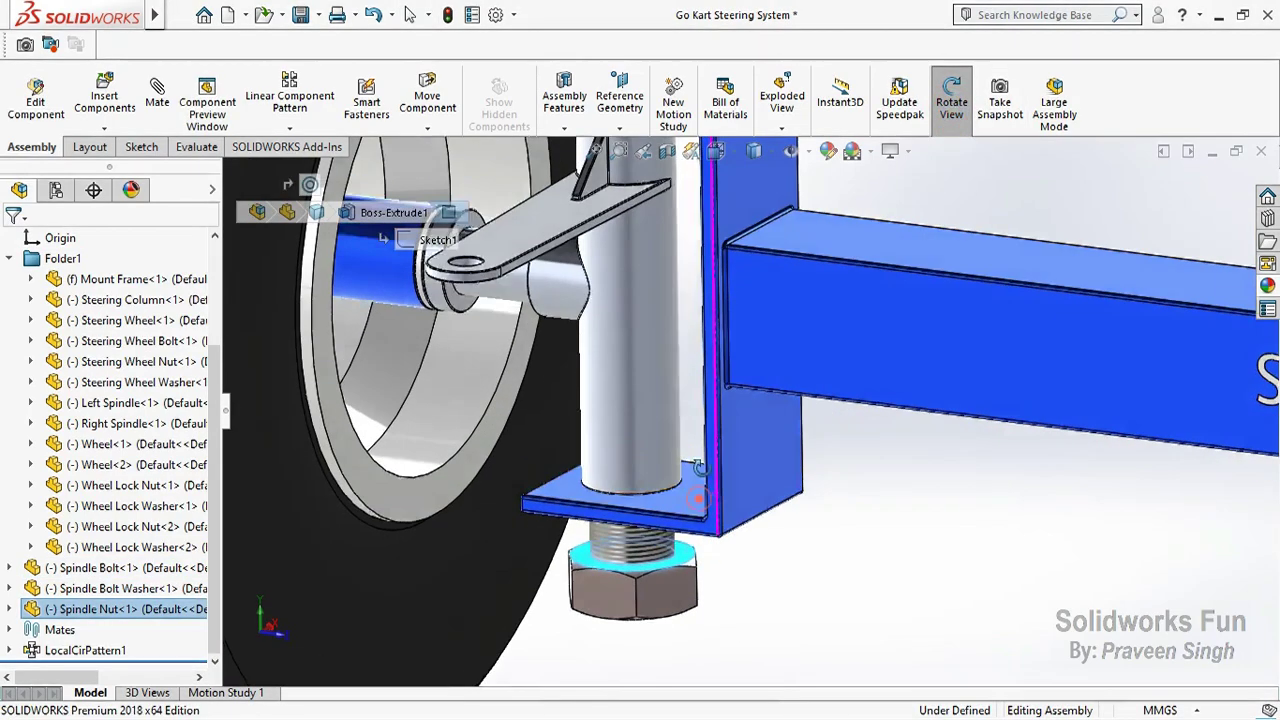
right_click(697, 385)
click(737, 523)
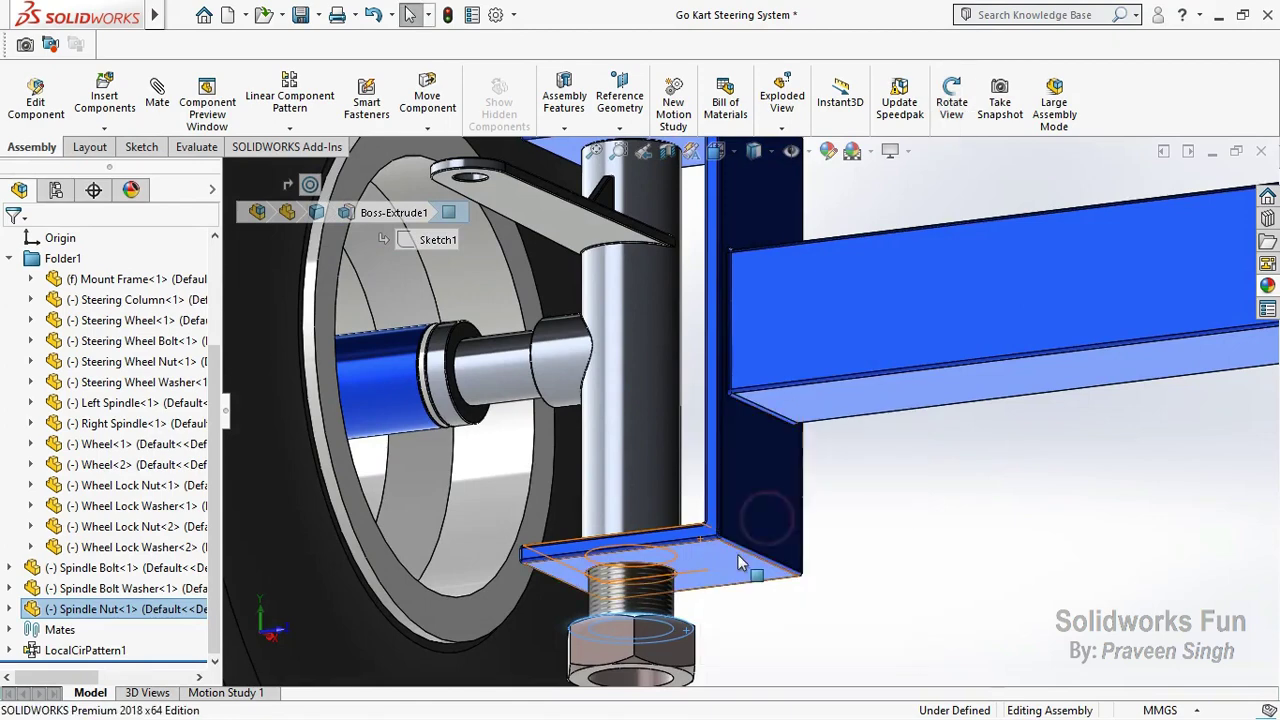
click(737, 560)
click(800, 529)
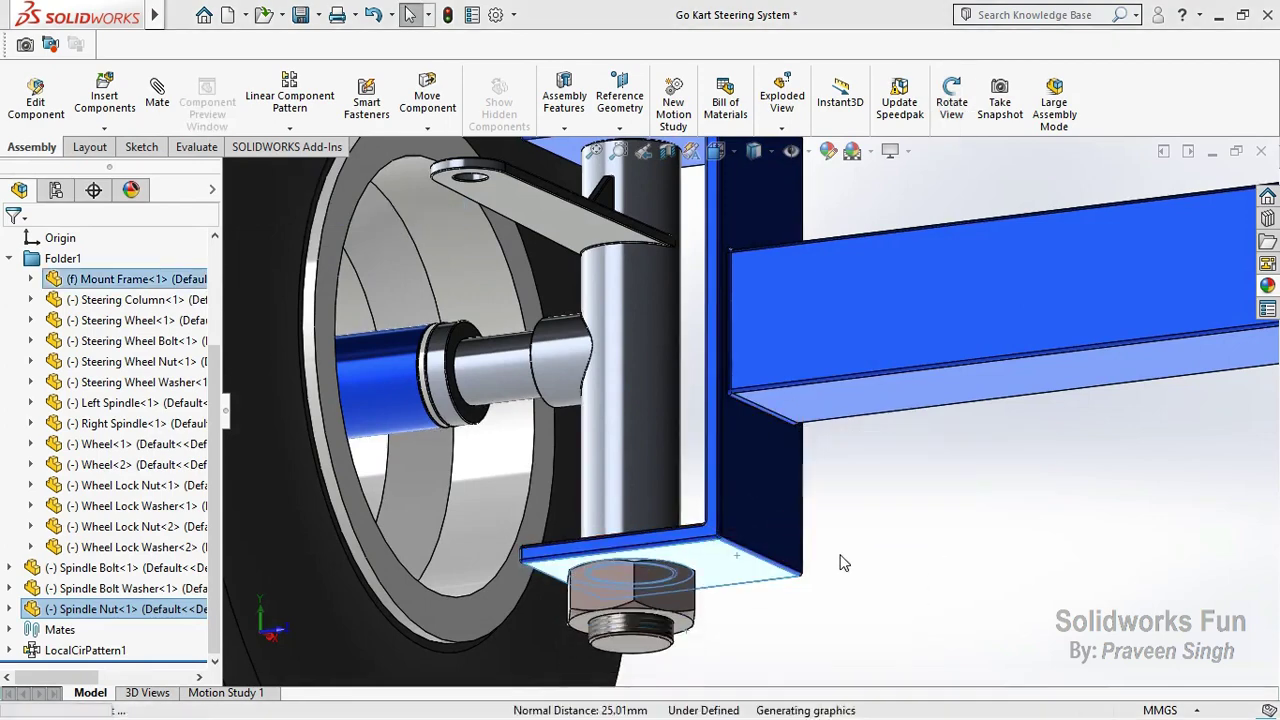
scroll(835, 530, up, 5)
scroll(835, 522, up, 2)
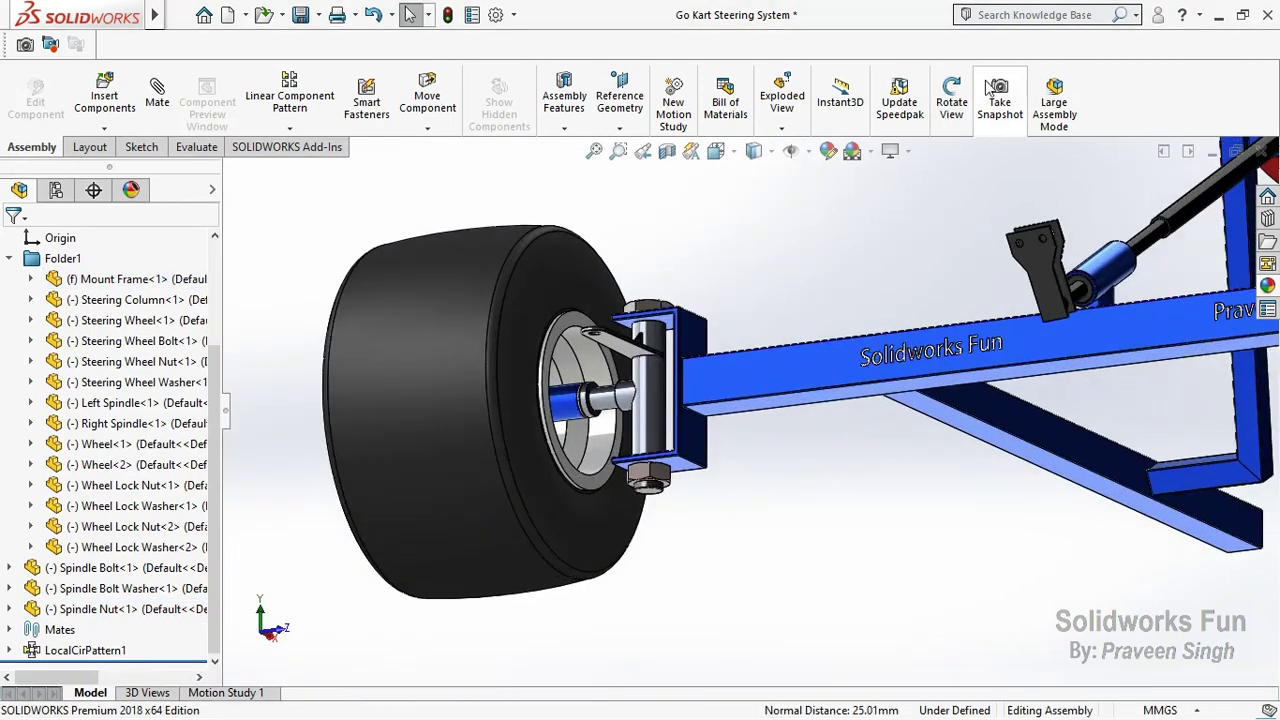
mouse_move(683, 282)
mouse_down()
mouse_move(946, 460)
mouse_move(1057, 471)
mouse_move(889, 368)
mouse_up()
scroll(1057, 471, up, 5)
scroll(889, 368, down, 5)
drag(594, 361, 592, 356)
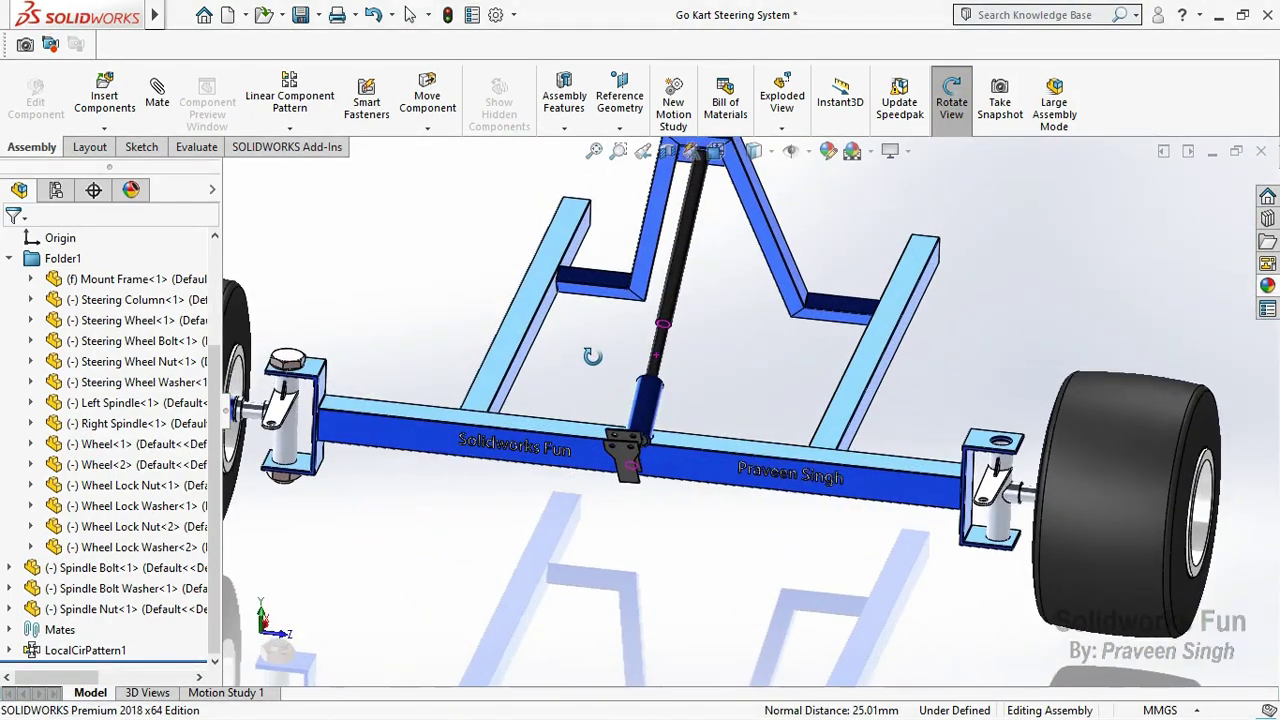
Step: Collapse Folder1 and Ctrl-drag second copies of Spindle Bolt, Spindle Nut and washer from the tree
key(Escape)
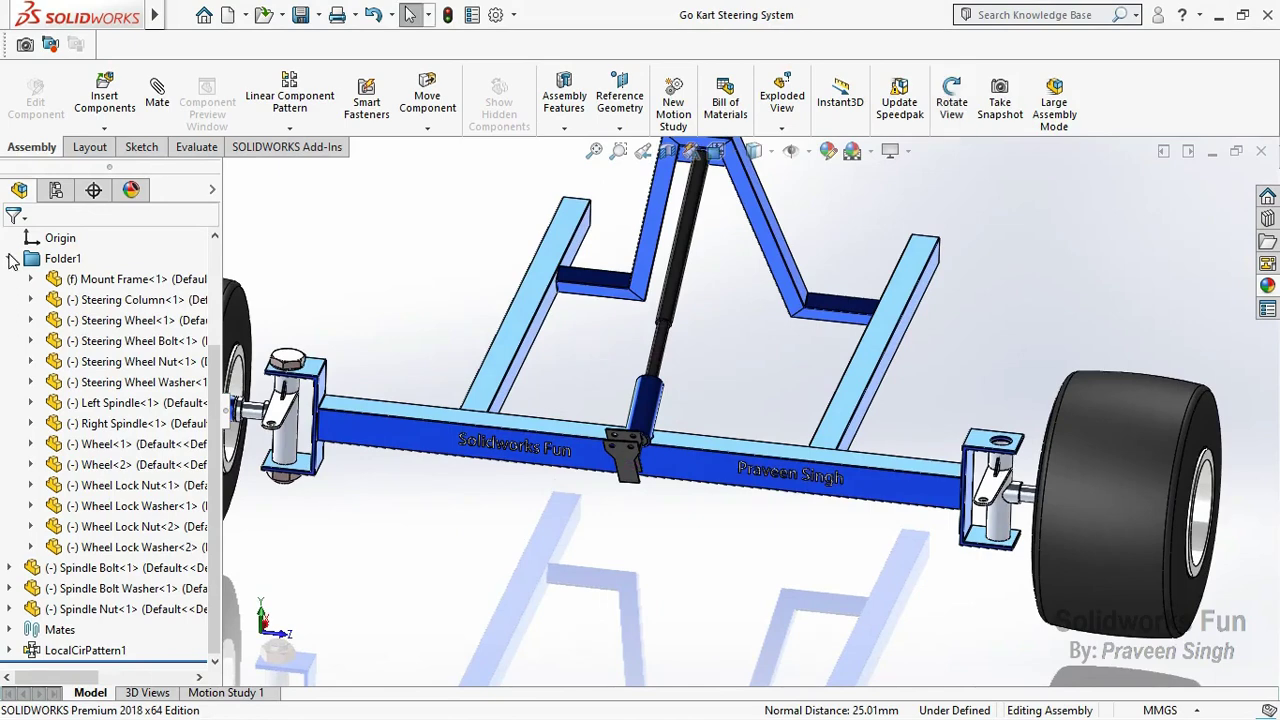
click(10, 258)
click(284, 483)
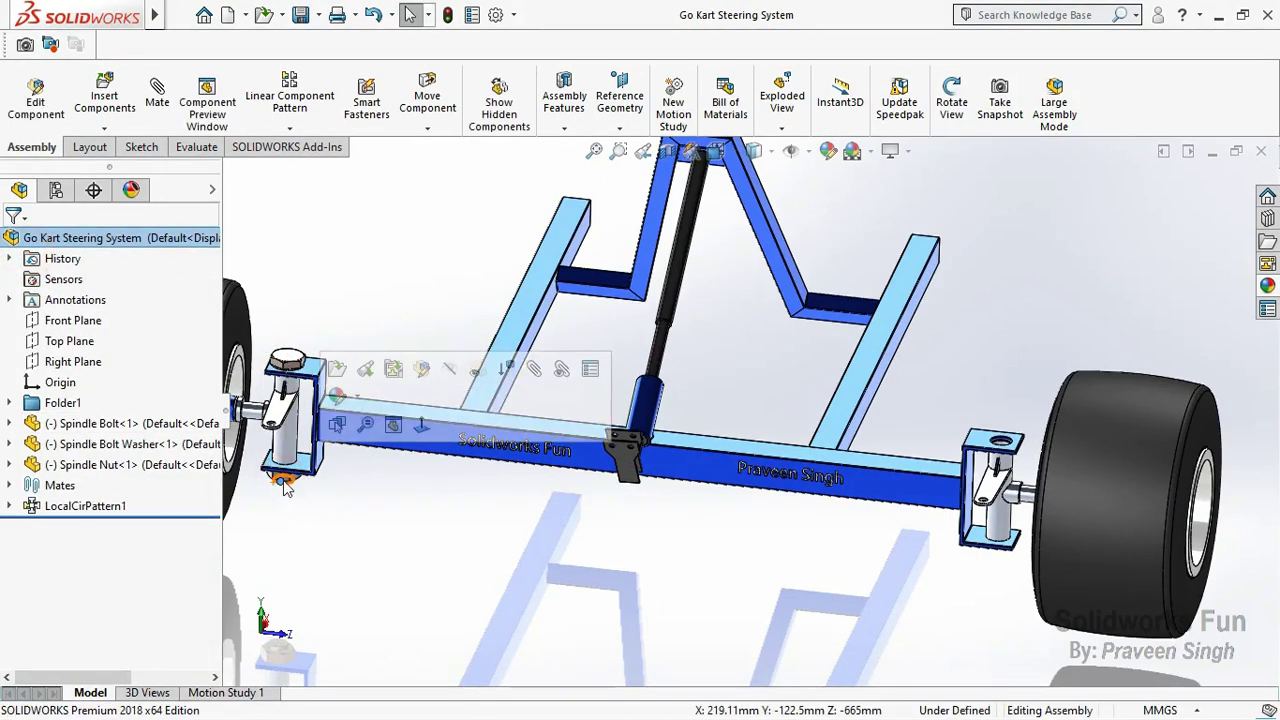
click(308, 513)
click(788, 560)
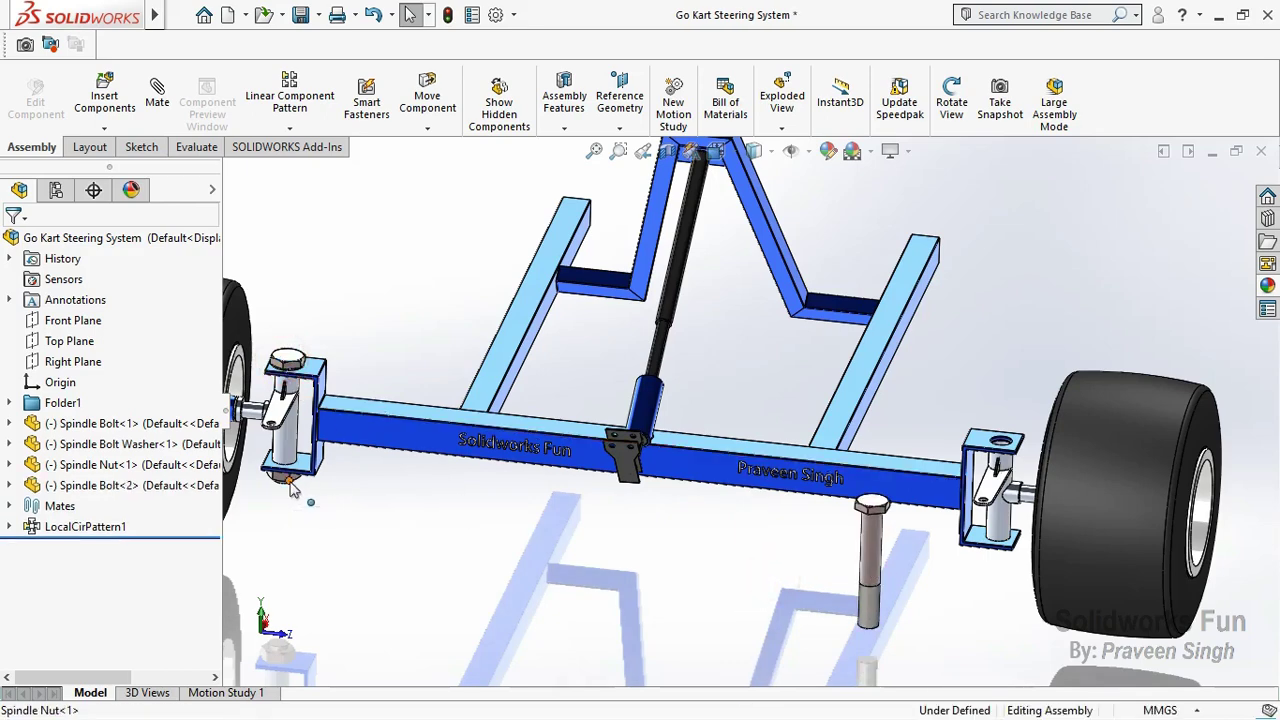
click(667, 604)
scroll(330, 360, down, 3)
scroll(330, 345, down, 2)
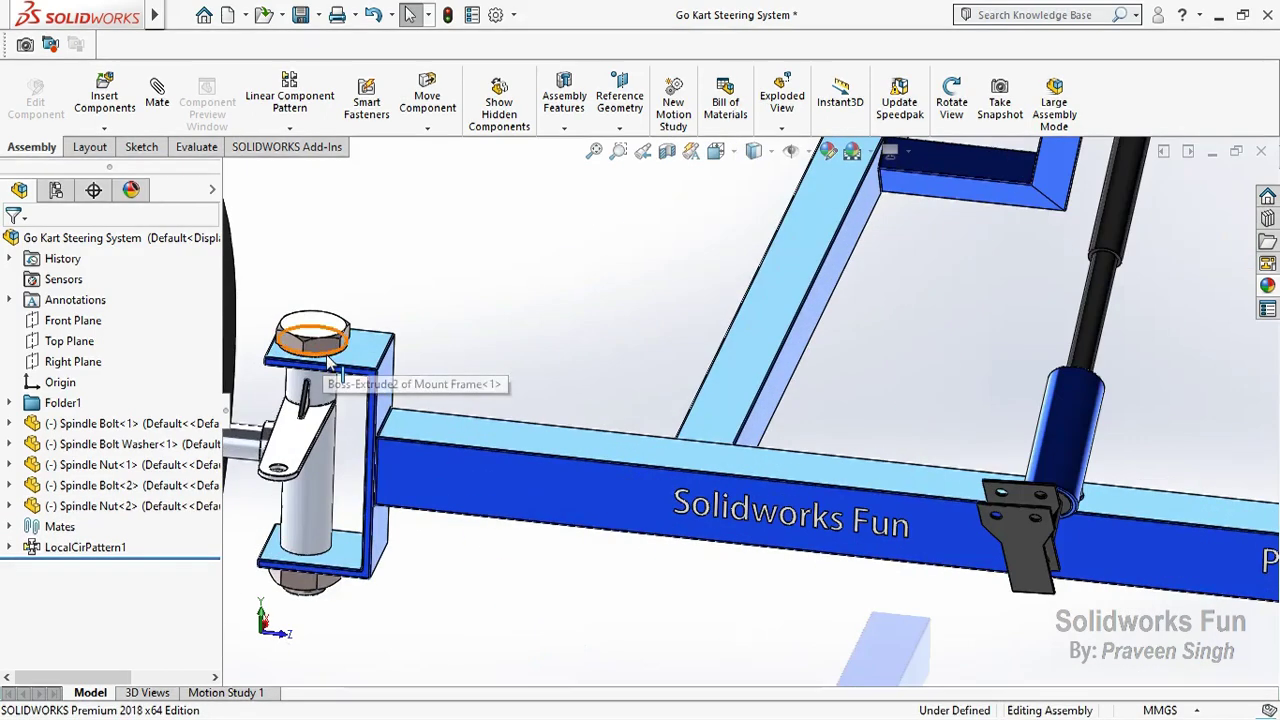
scroll(358, 363, down, 2)
drag(358, 363, 1125, 465)
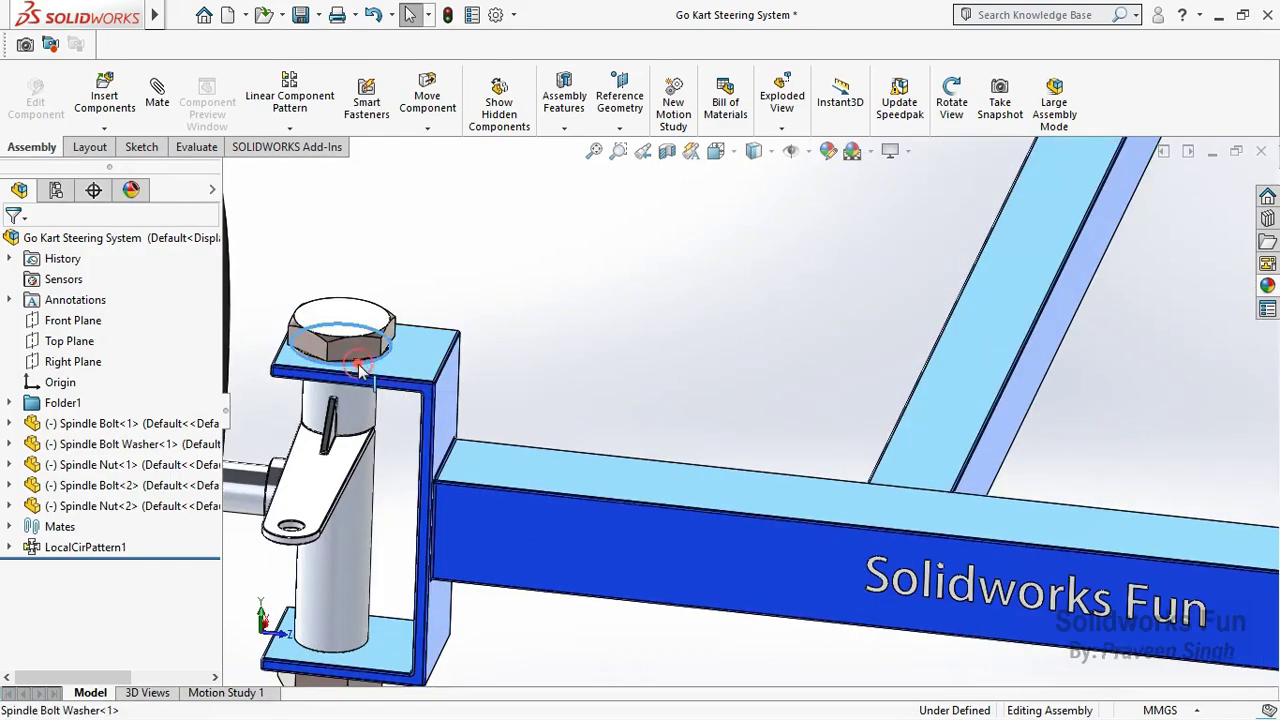
Step: Drop the washer copy near the crossbar and pick the second bolt and other bracket's hole
middle_drag(780, 377, 958, 549)
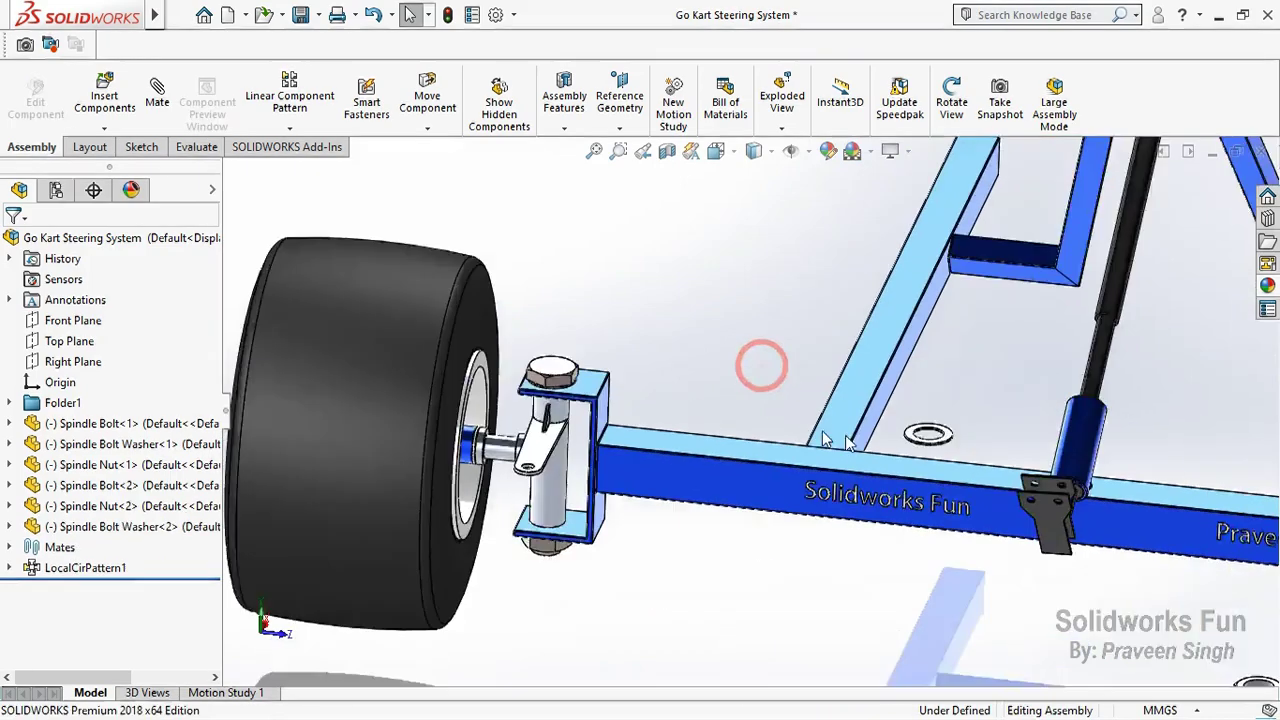
click(880, 572)
scroll(1130, 450, down, 2)
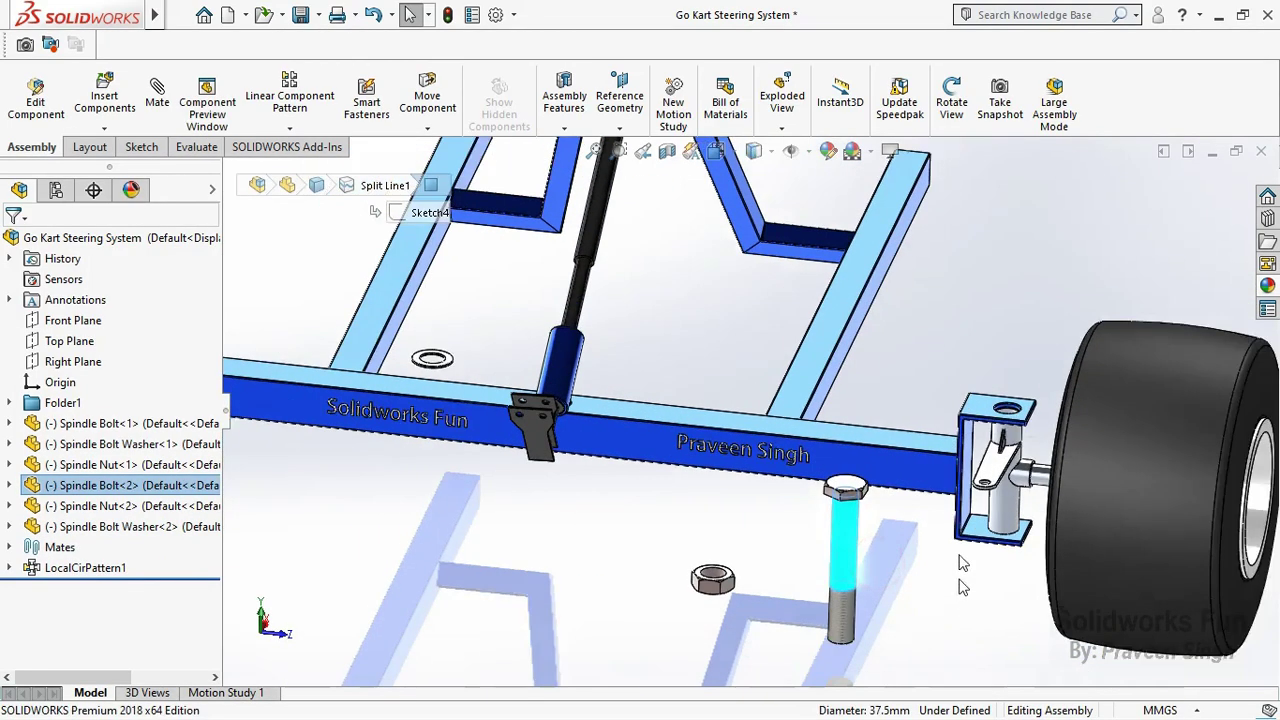
scroll(1130, 450, down, 3)
scroll(1130, 450, down, 2)
ctrl+click(948, 358)
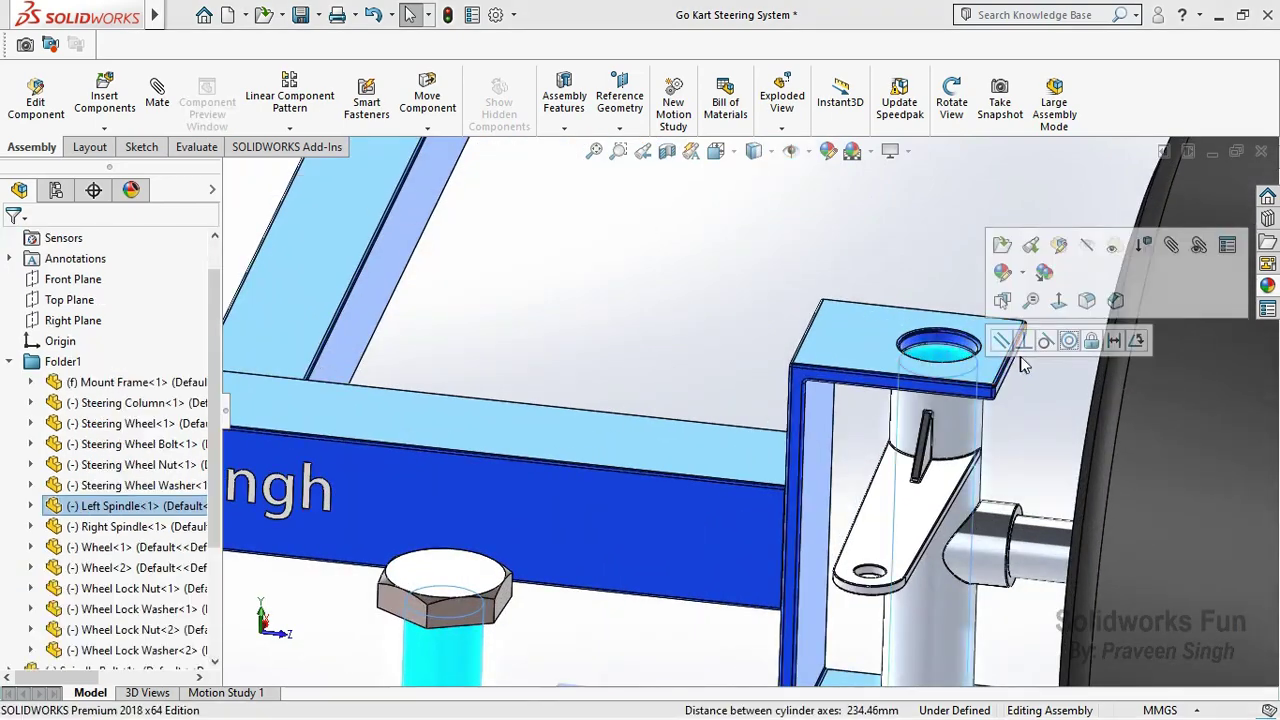
click(658, 258)
Step: Mate Spindle Bolt<2> concentric with the bracket hole edge and slide it up above
click(932, 347)
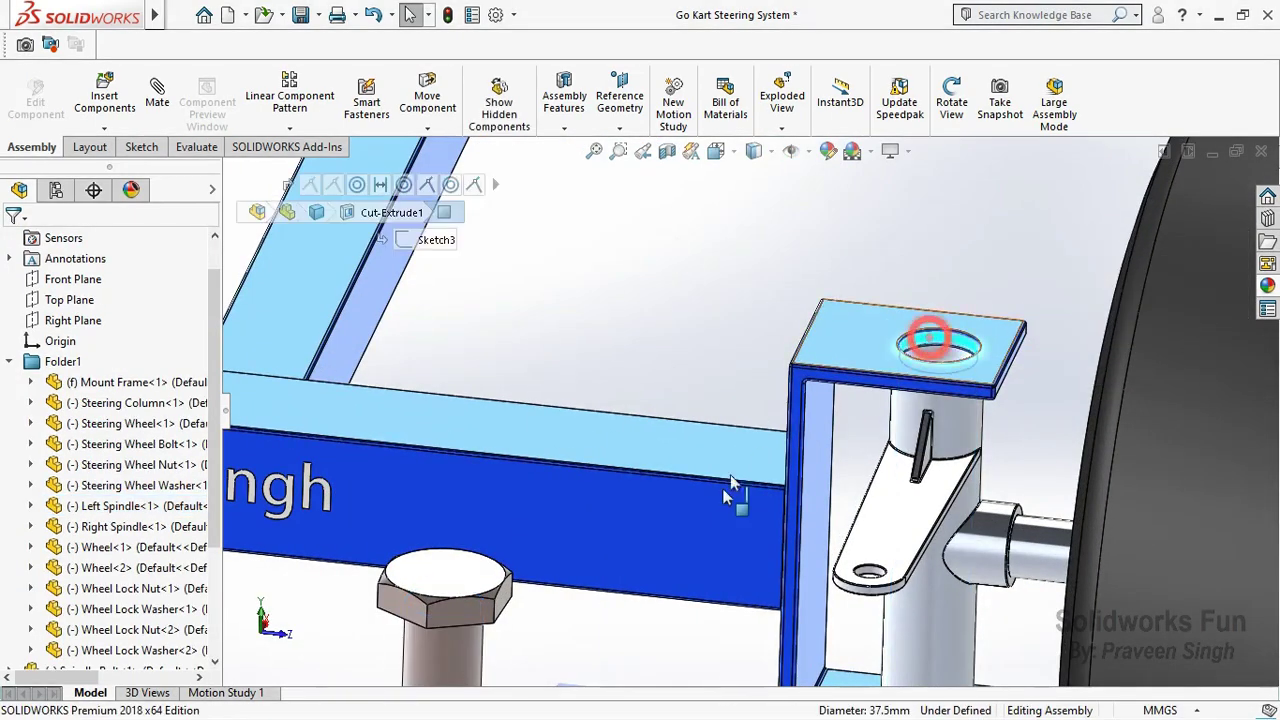
scroll(748, 414, up, 2)
ctrl+click(571, 575)
click(703, 558)
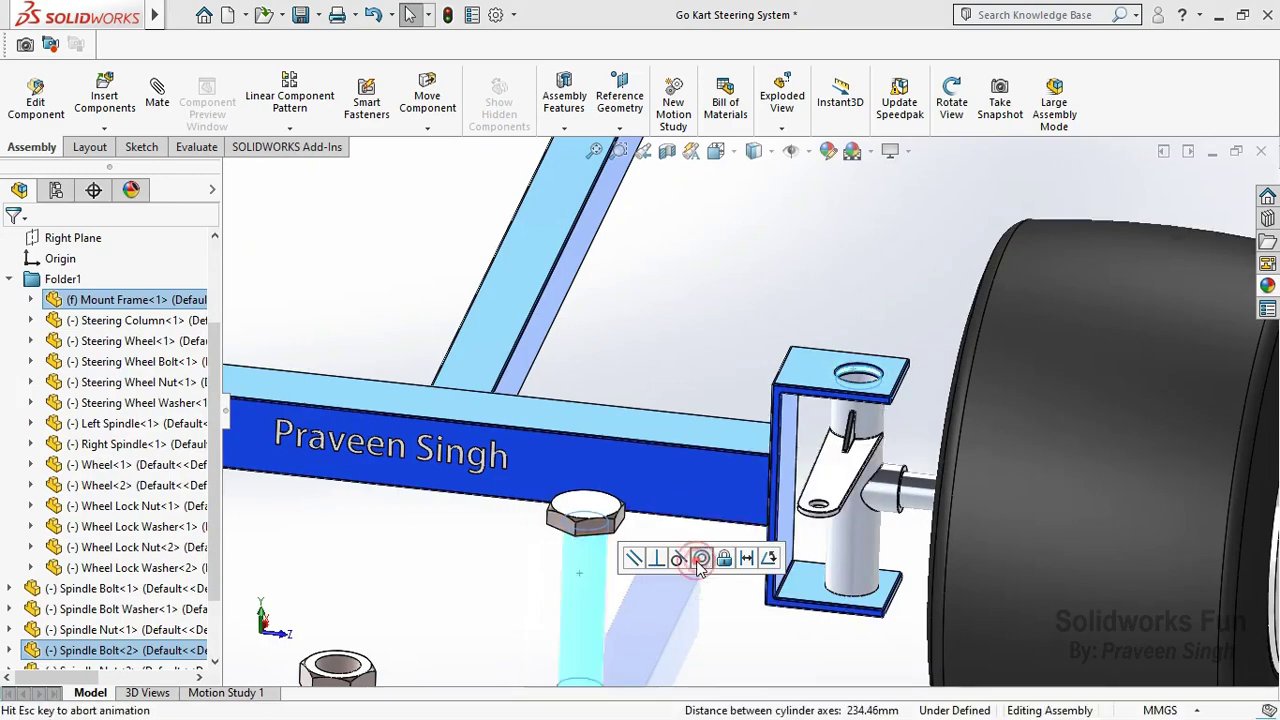
drag(880, 461, 860, 420)
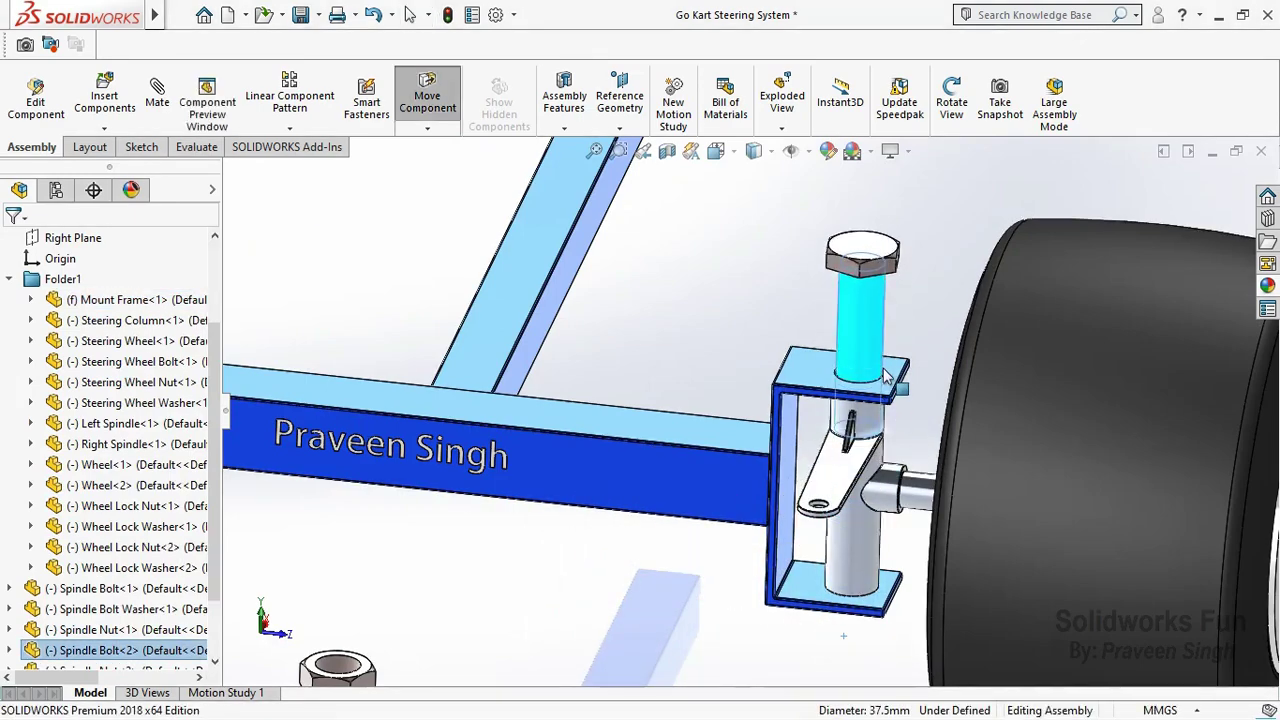
scroll(651, 291, up, 5)
scroll(466, 319, down, 5)
Step: Mate the second washer concentric with the second spindle bolt
scroll(508, 446, down, 3)
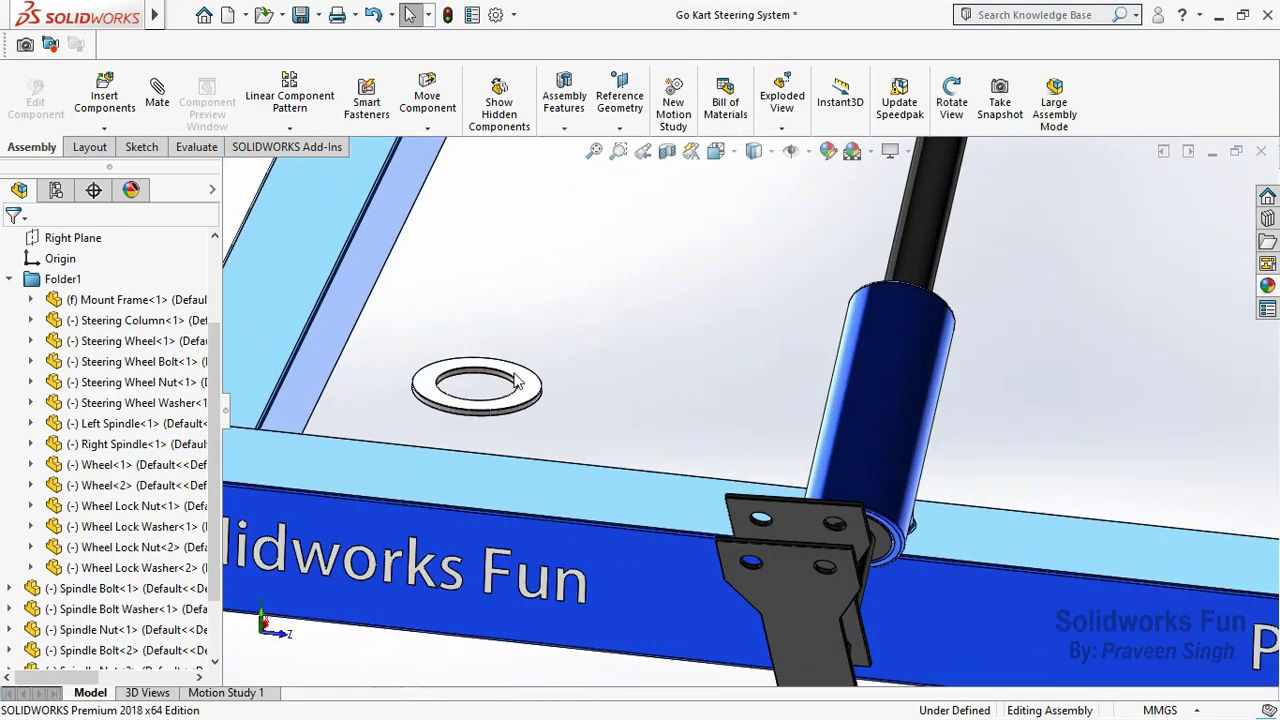
scroll(532, 368, down, 2)
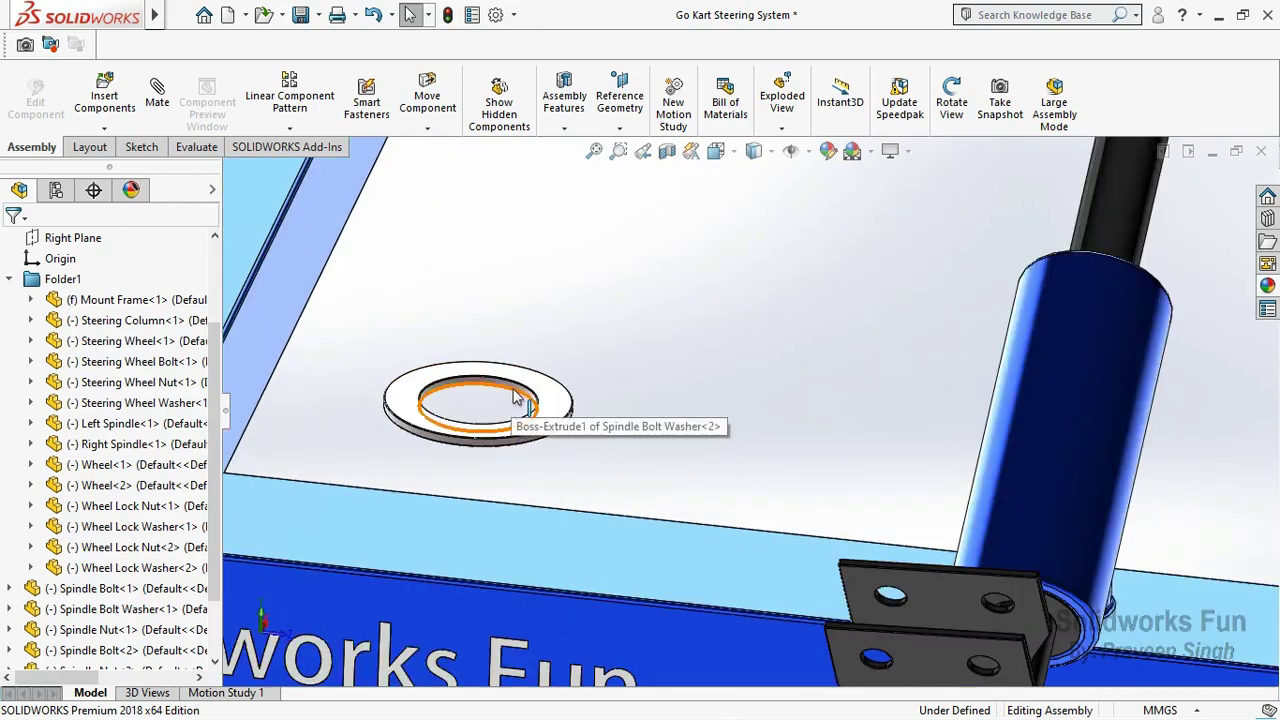
click(522, 395)
scroll(731, 432, up, 3)
scroll(731, 432, up, 3)
scroll(1000, 410, down, 5)
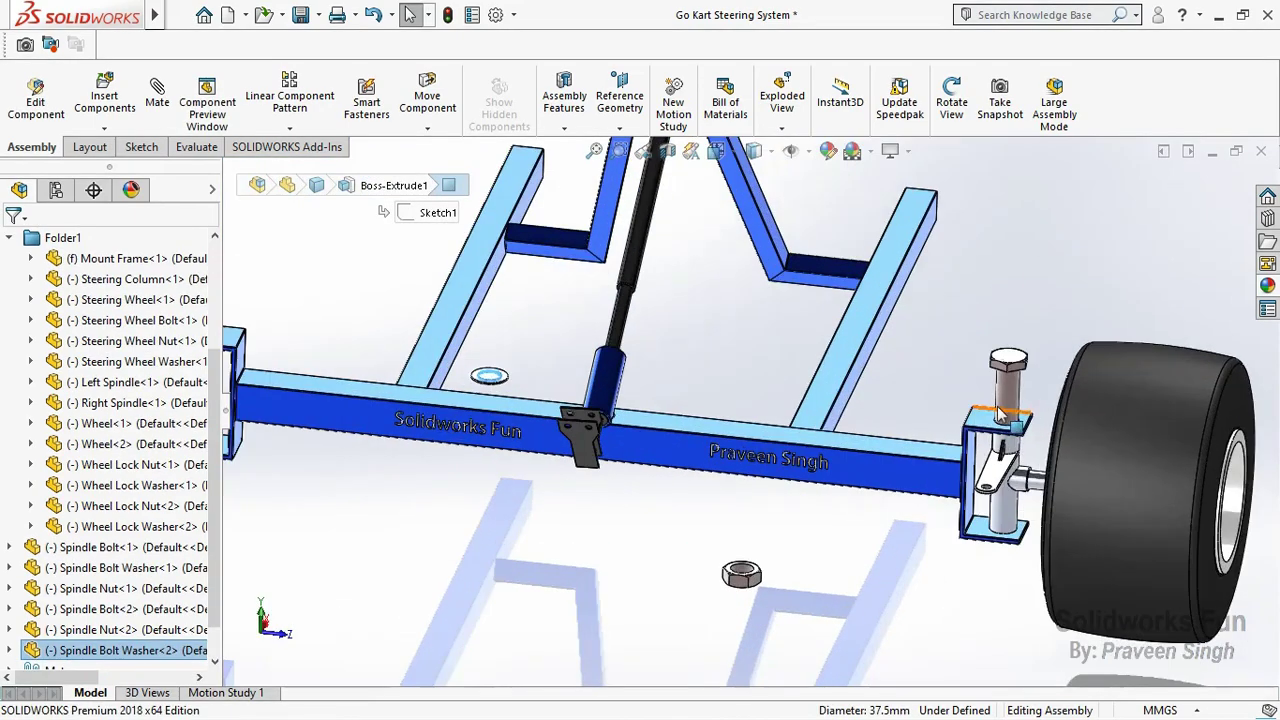
click(1005, 410)
ctrl+middle_drag(605, 291, 450, 303)
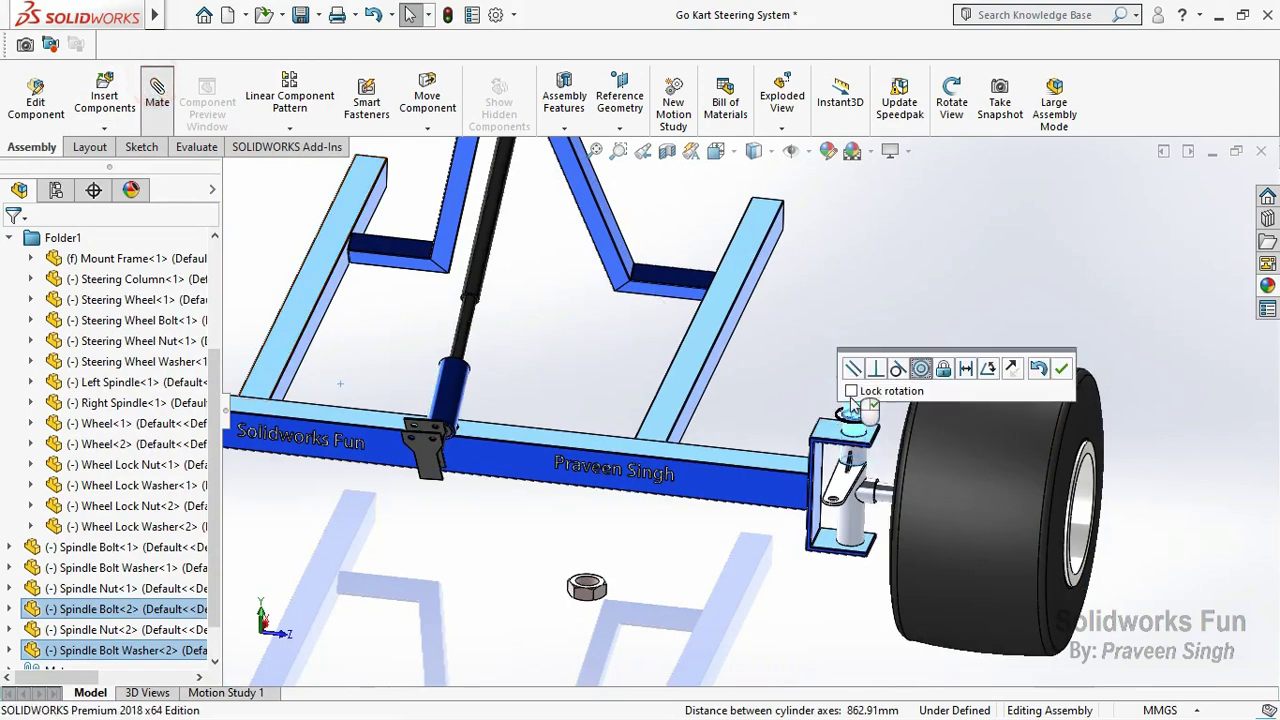
click(1033, 173)
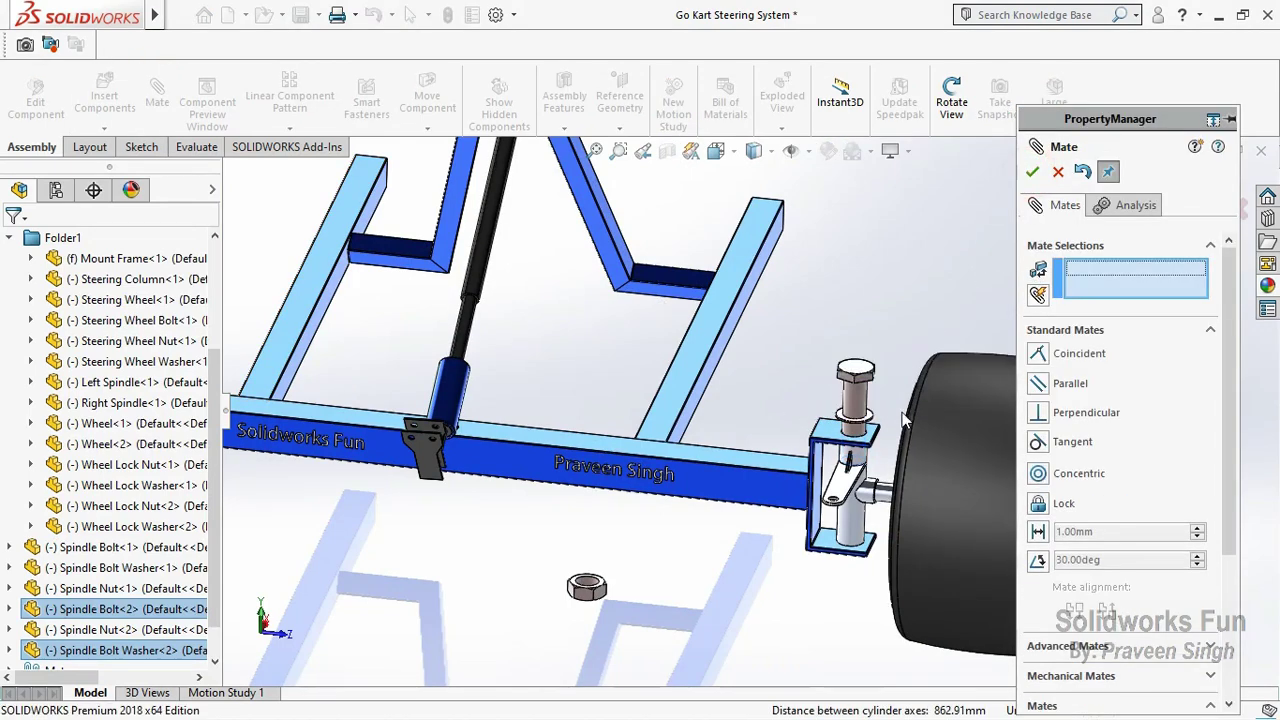
scroll(837, 416, down, 5)
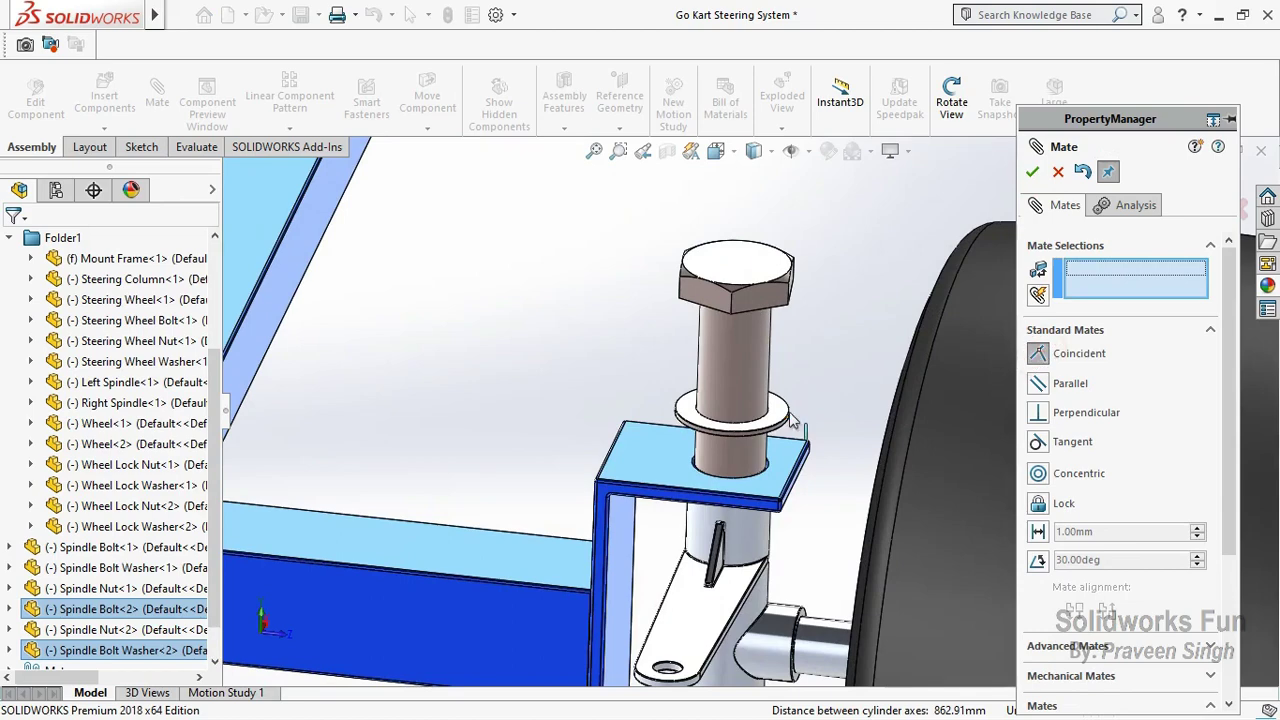
Step: Select the washer's flat face and the bolt head underside for a coincident mate
click(786, 420)
click(955, 105)
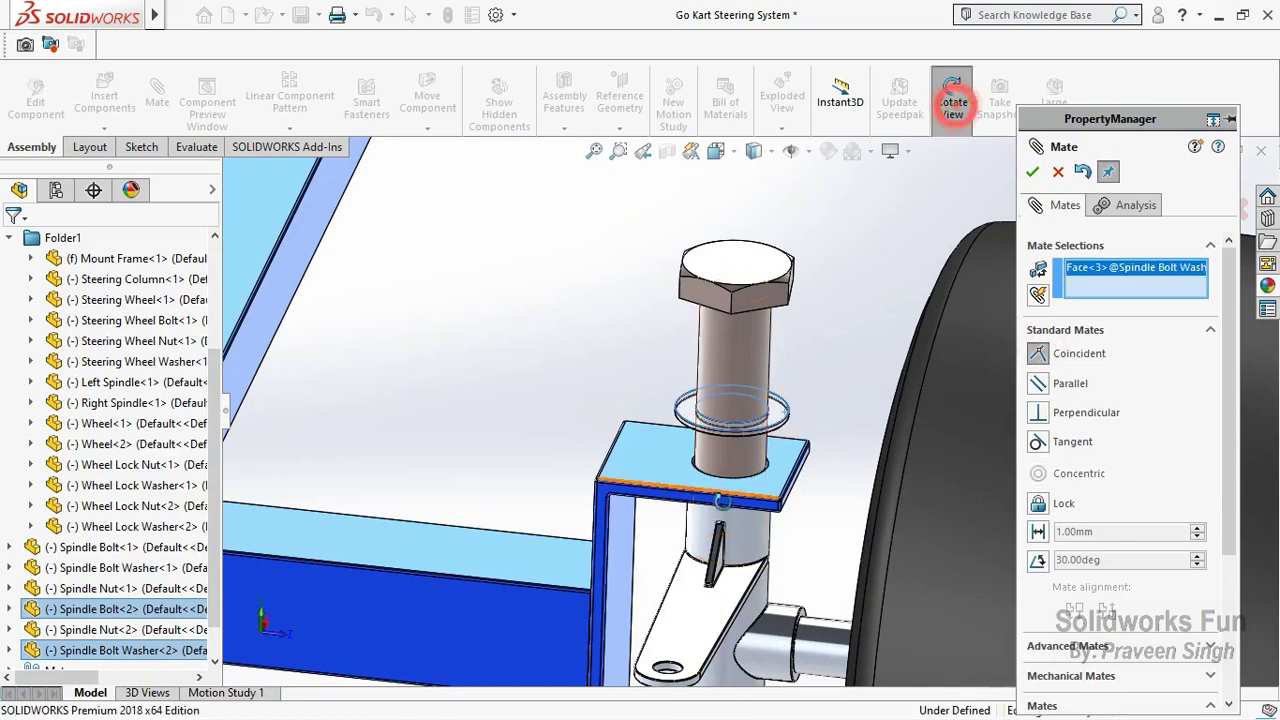
drag(880, 240, 854, 236)
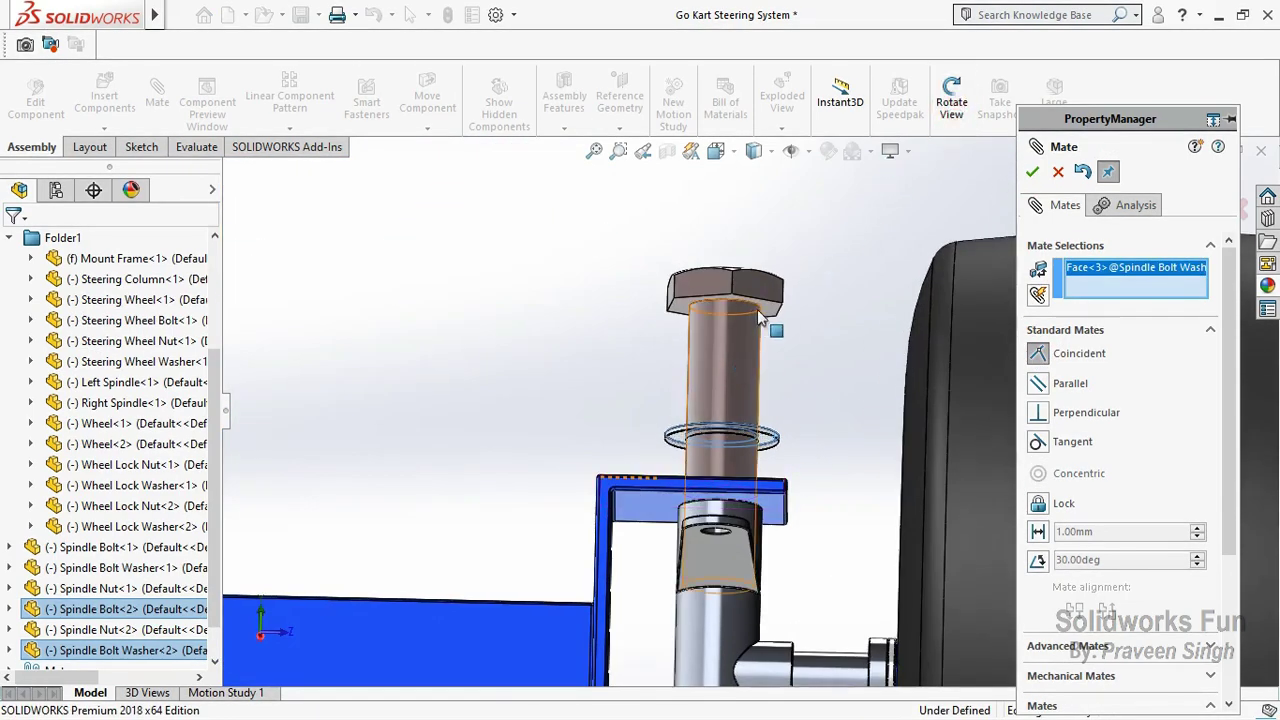
click(770, 316)
click(984, 271)
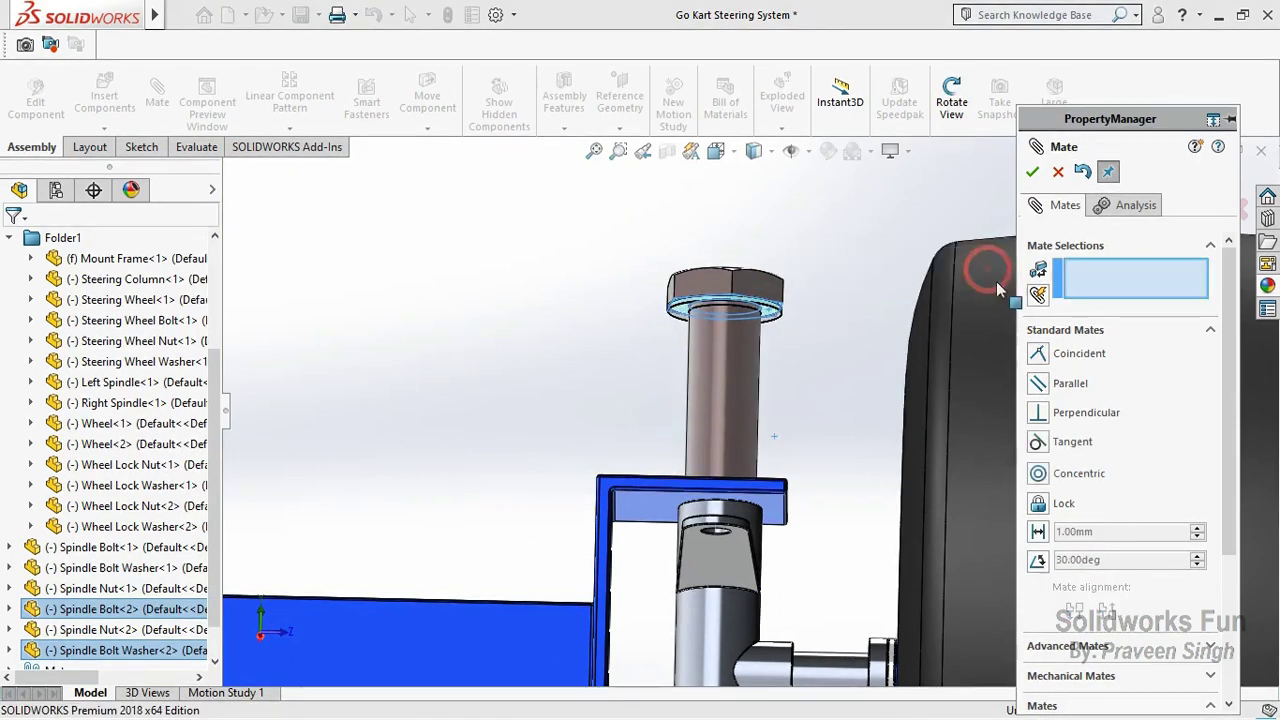
click(1037, 352)
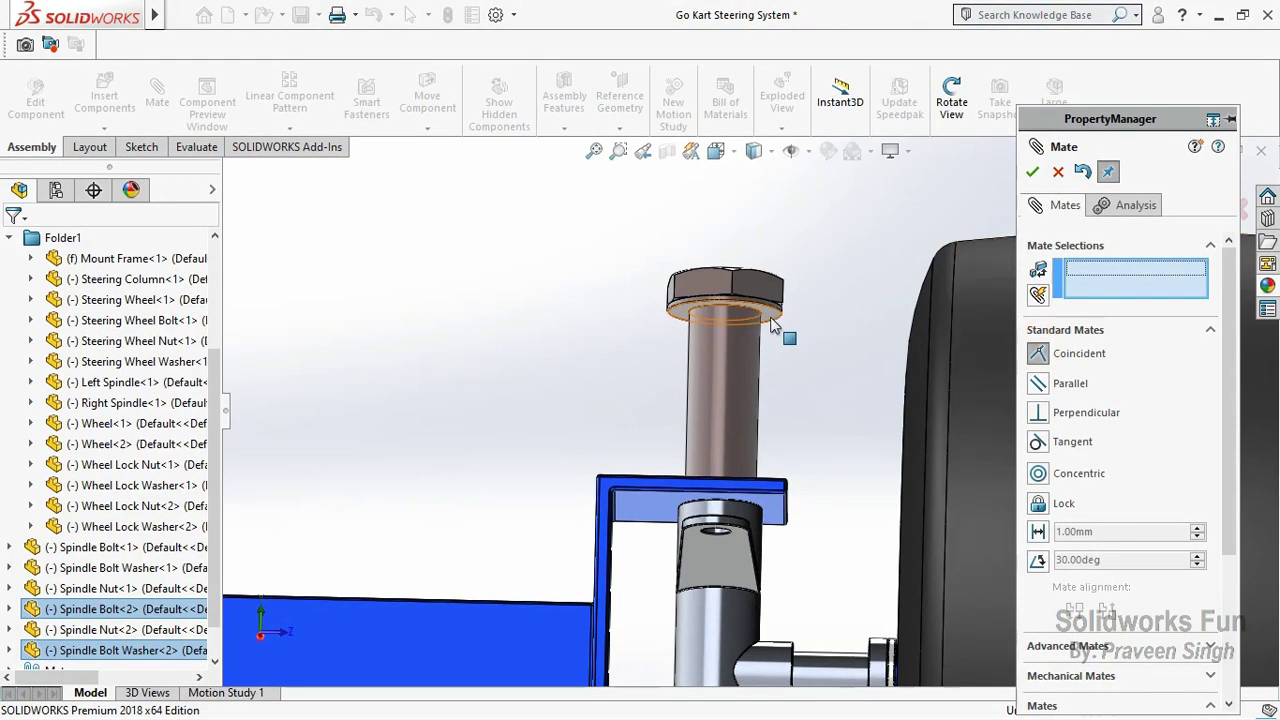
Step: Mate the washer coincident with the mount frame bracket's top face and confirm
click(770, 323)
click(952, 100)
mouse_move(718, 360)
mouse_down()
mouse_move(703, 530)
mouse_move(712, 515)
mouse_up()
click(774, 482)
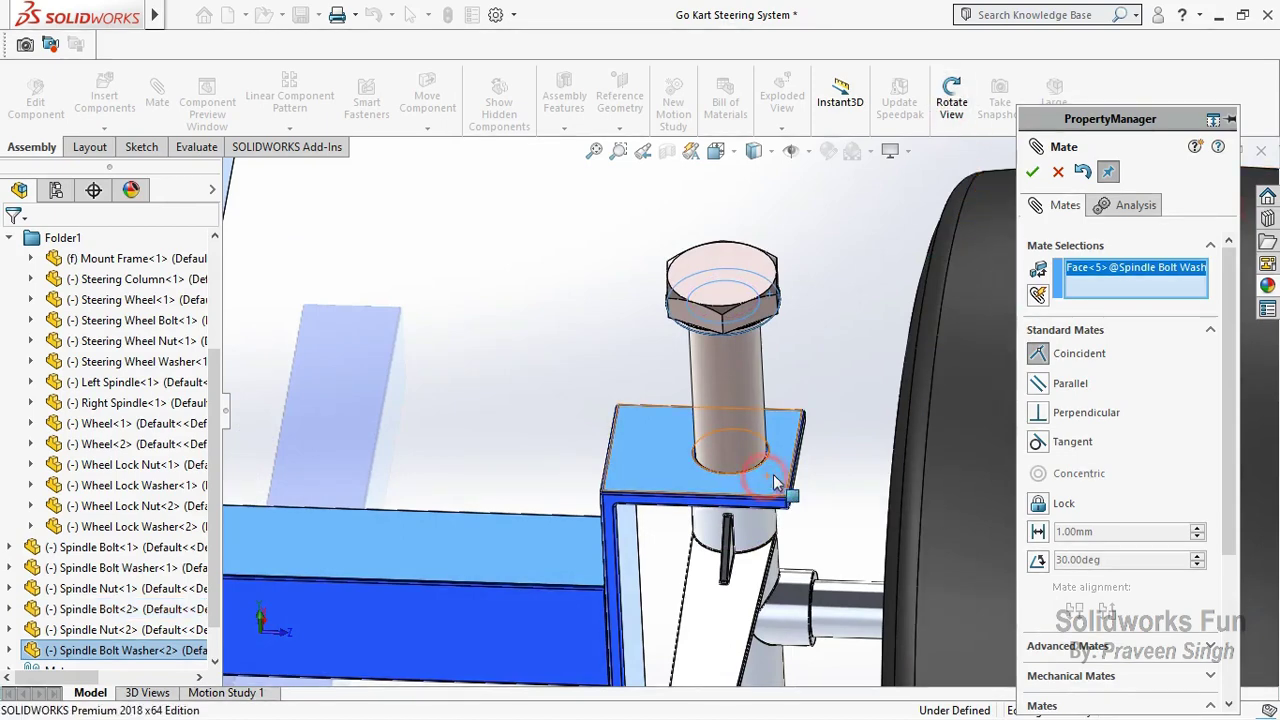
click(775, 480)
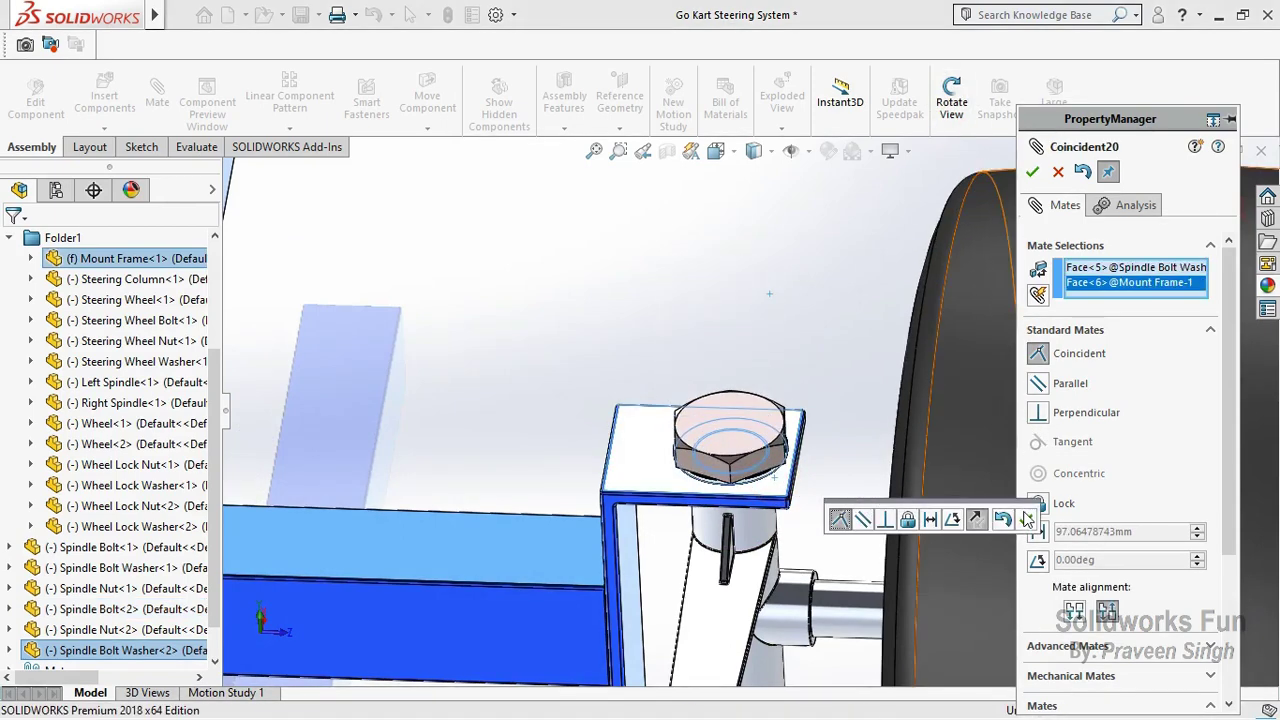
click(1028, 517)
Step: Mate the second spindle nut concentric with its bolt
scroll(672, 503, up, 5)
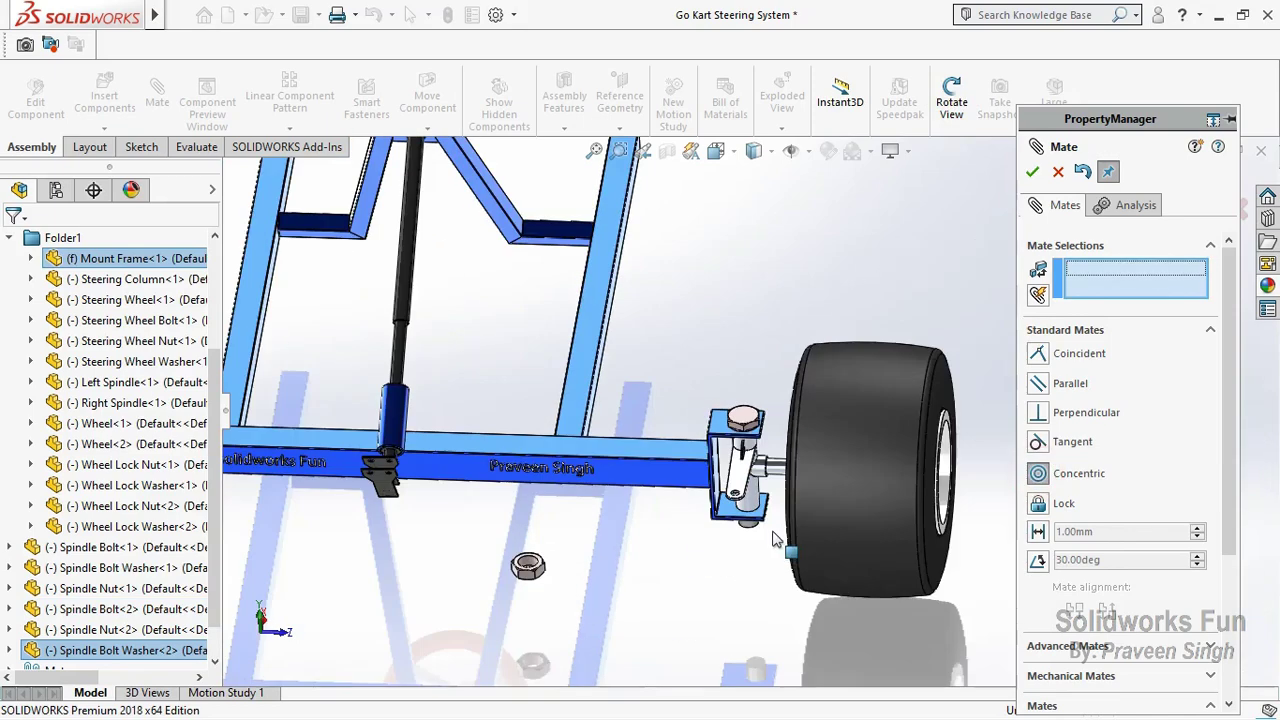
scroll(672, 503, down, 4)
click(383, 566)
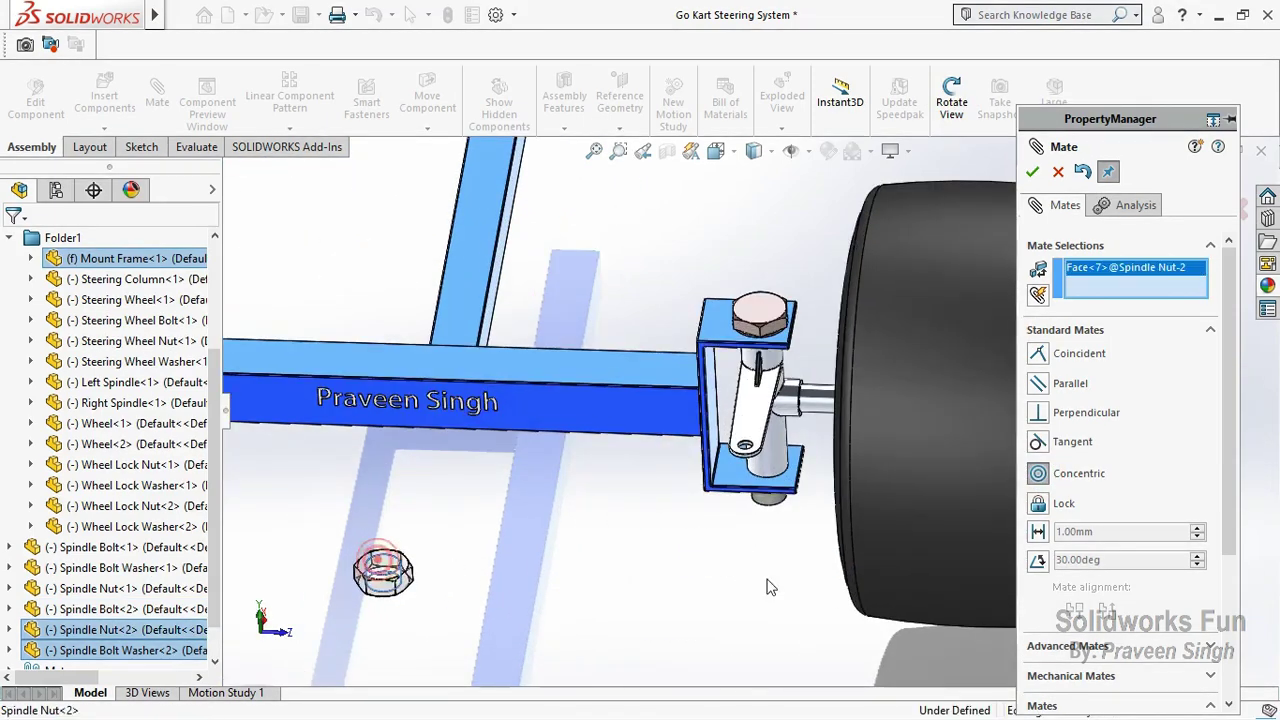
click(782, 505)
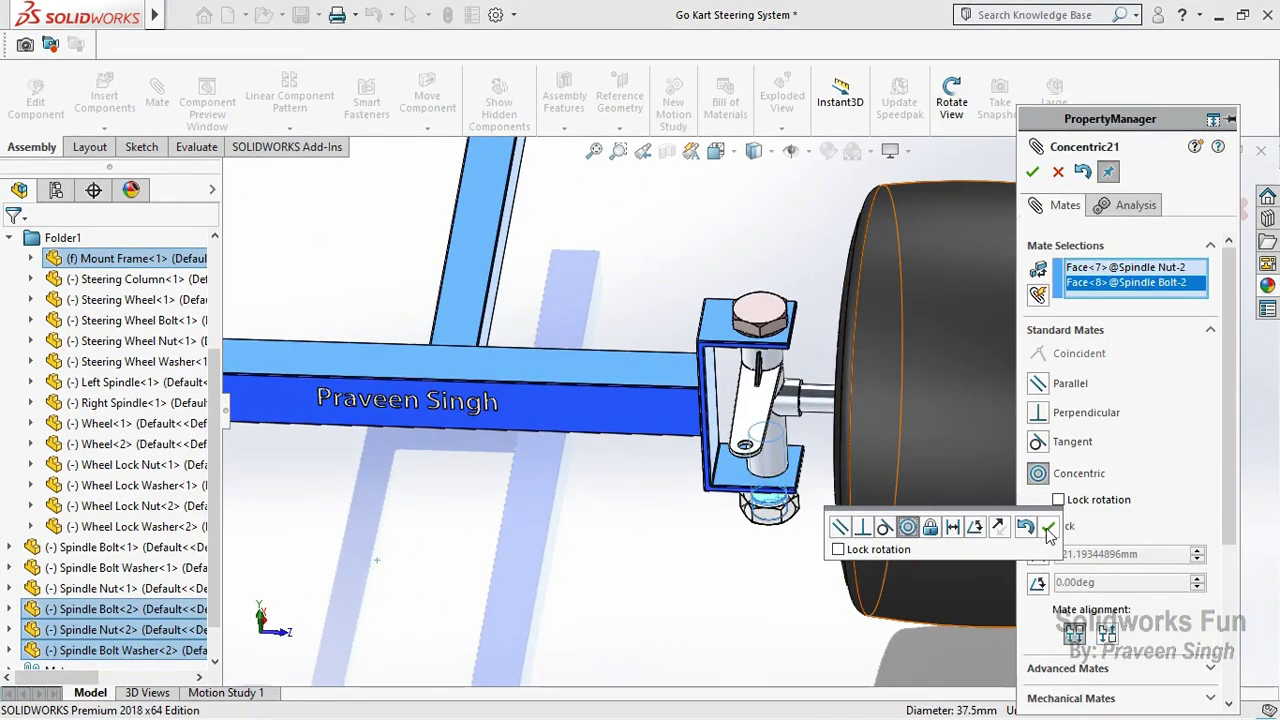
click(1048, 528)
Step: Mate the nut's top face coincident with the mount frame underside and close Mate
scroll(770, 500, down, 3)
scroll(762, 515, down, 1)
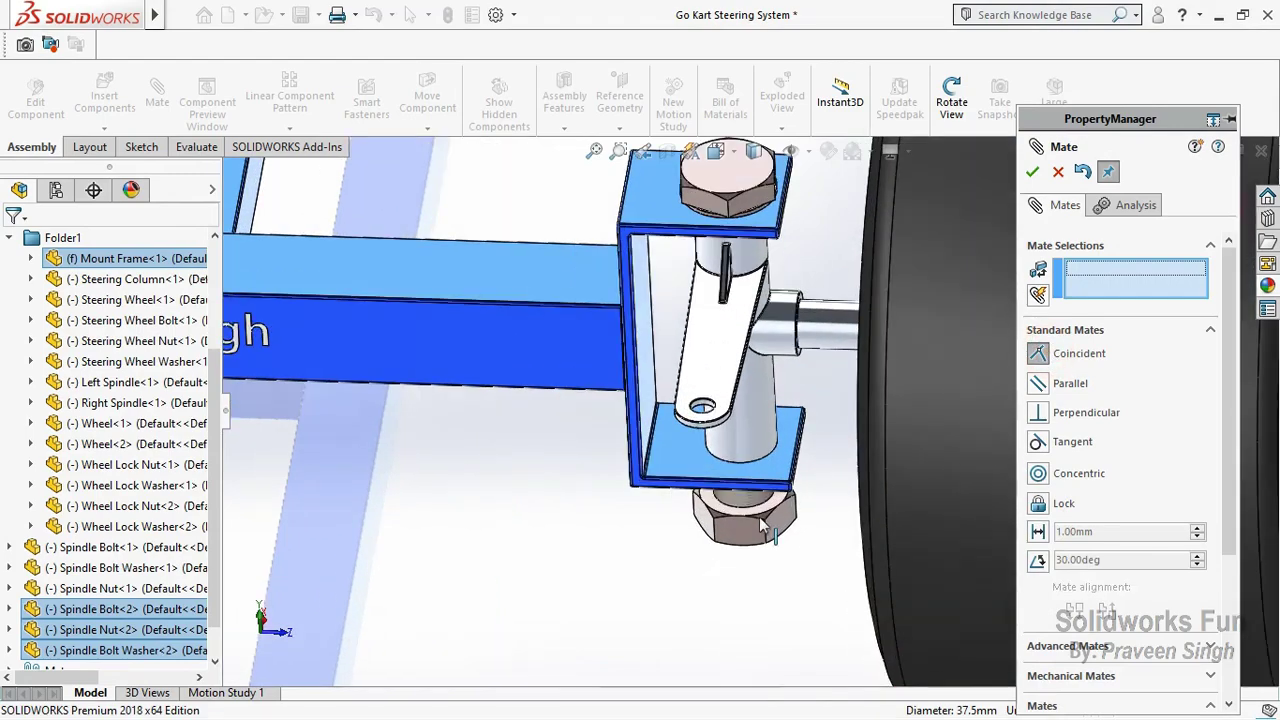
click(773, 502)
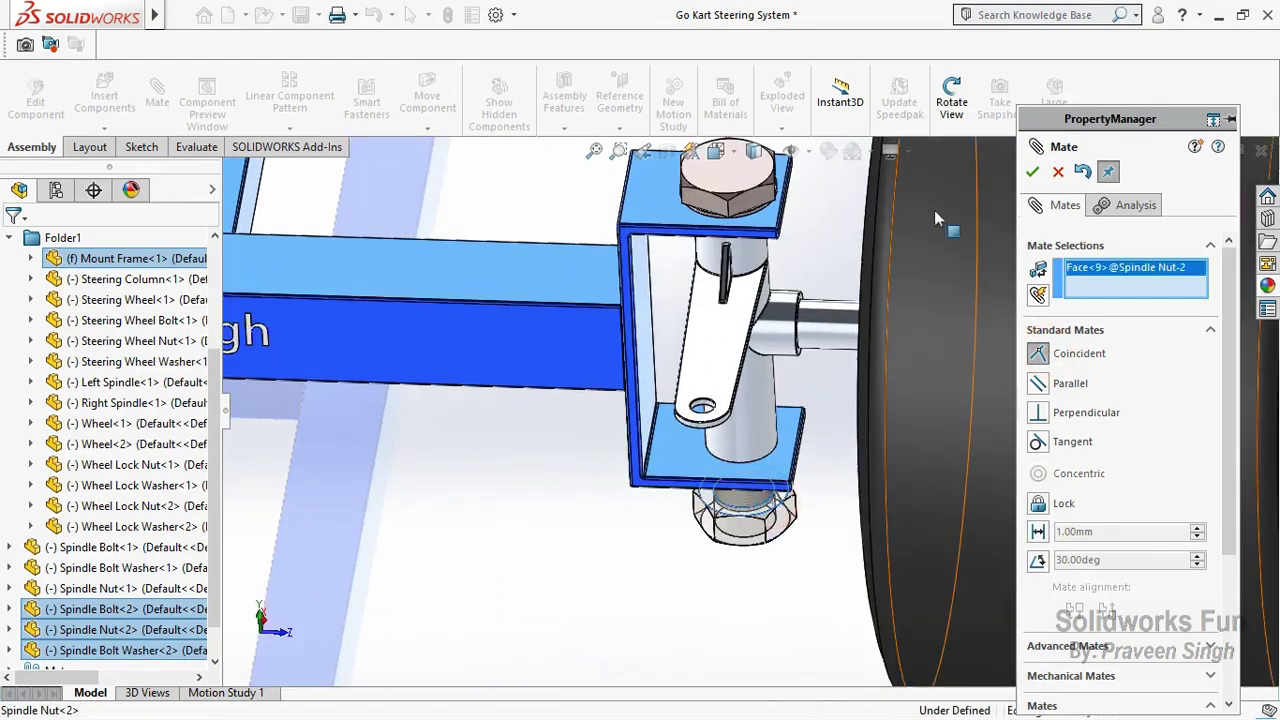
click(962, 104)
drag(940, 200, 936, 132)
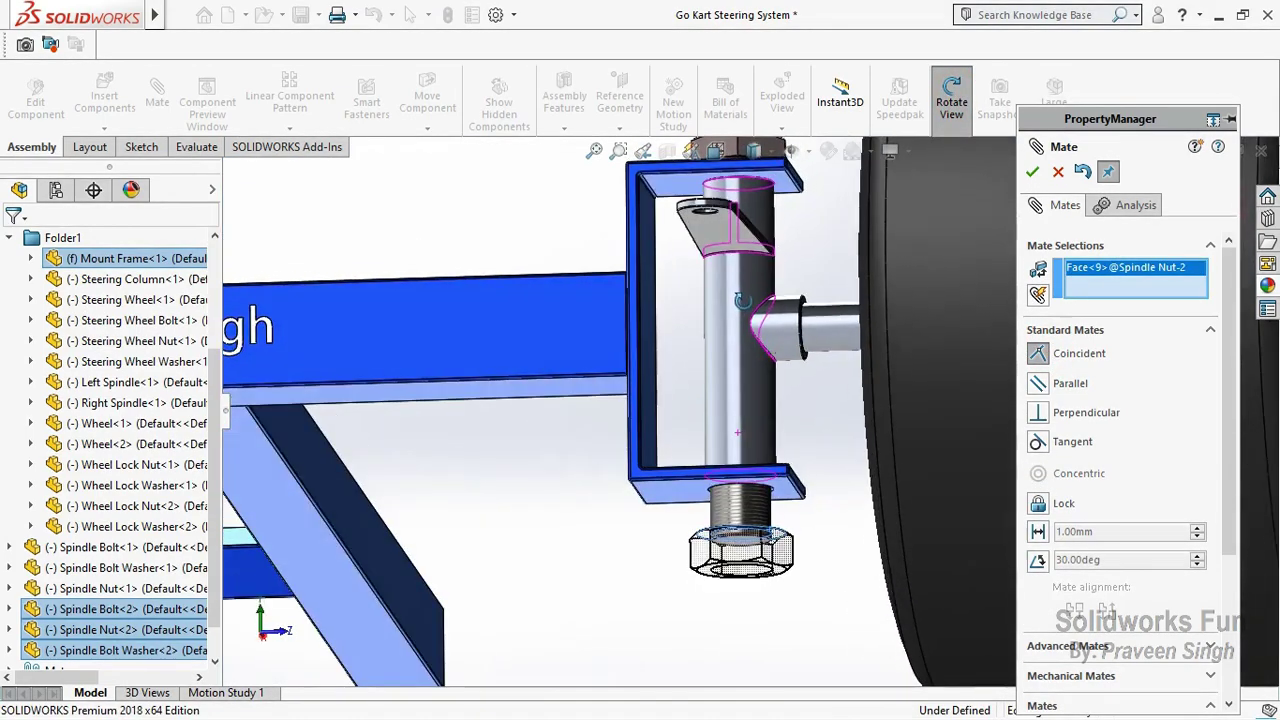
click(951, 104)
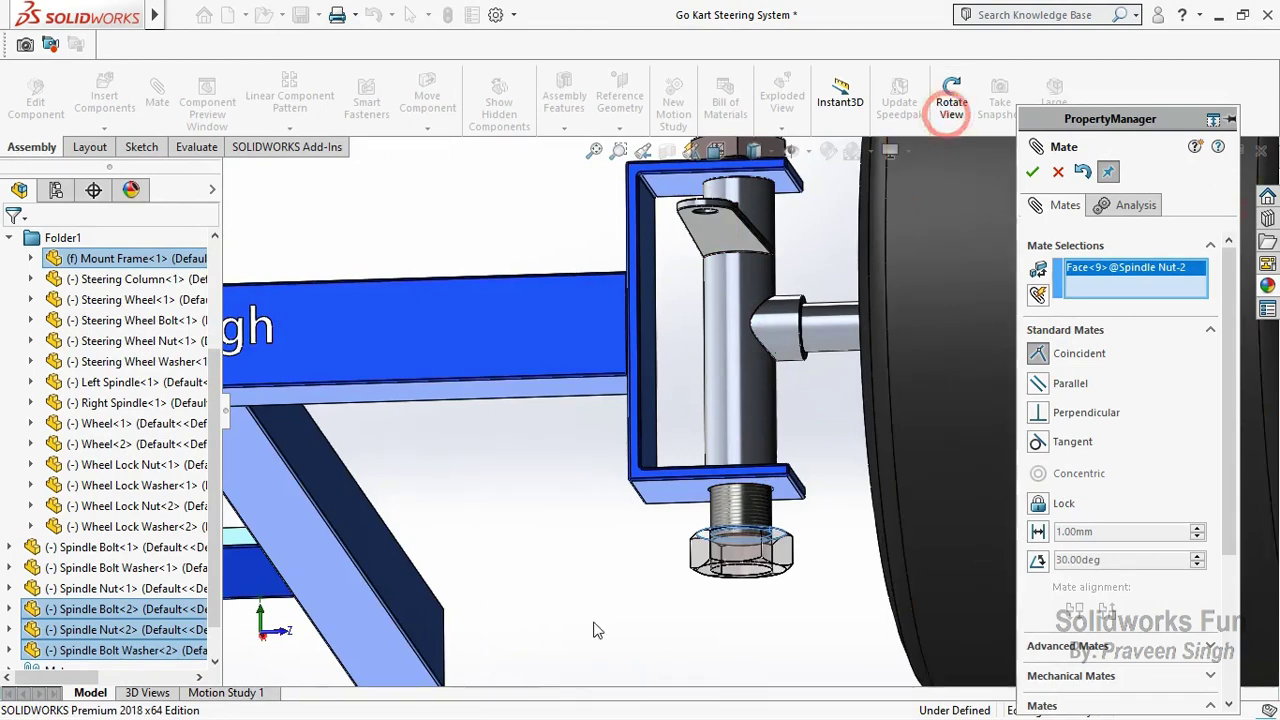
click(677, 504)
click(924, 531)
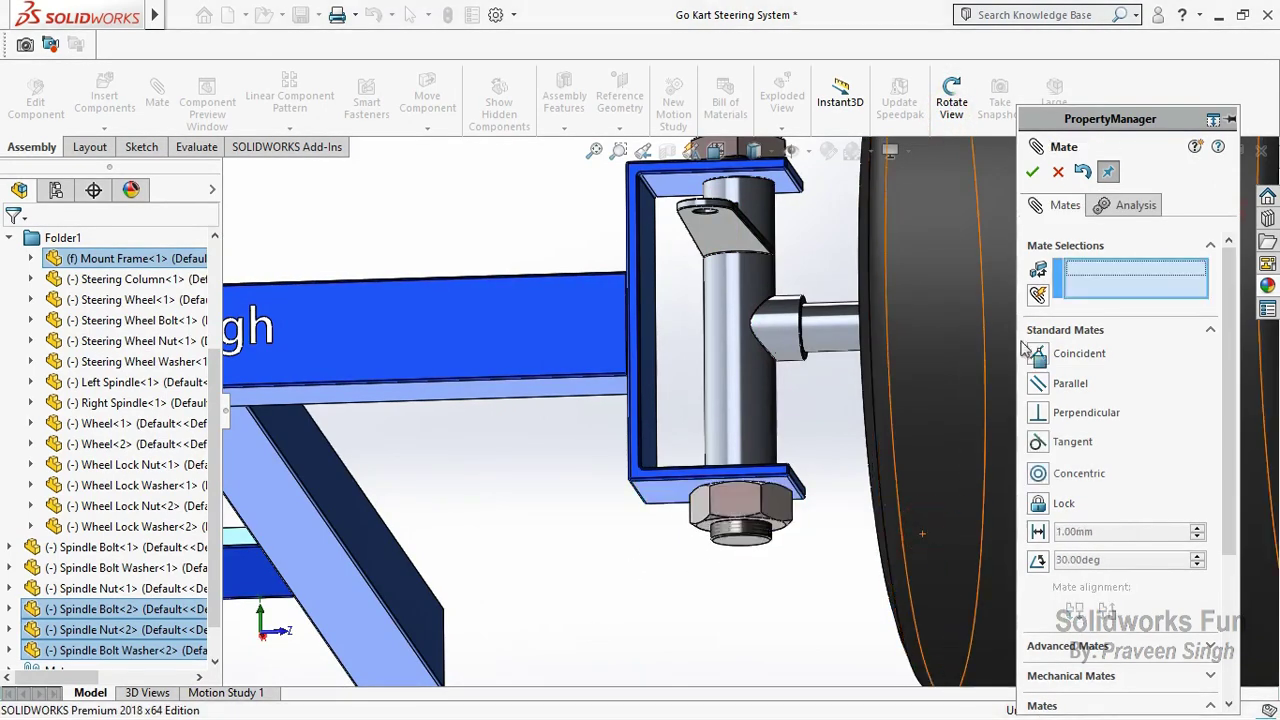
click(1034, 172)
Step: Put the six spindle bolts, washers and nuts into new Folder2 and save the assembly
key(f)
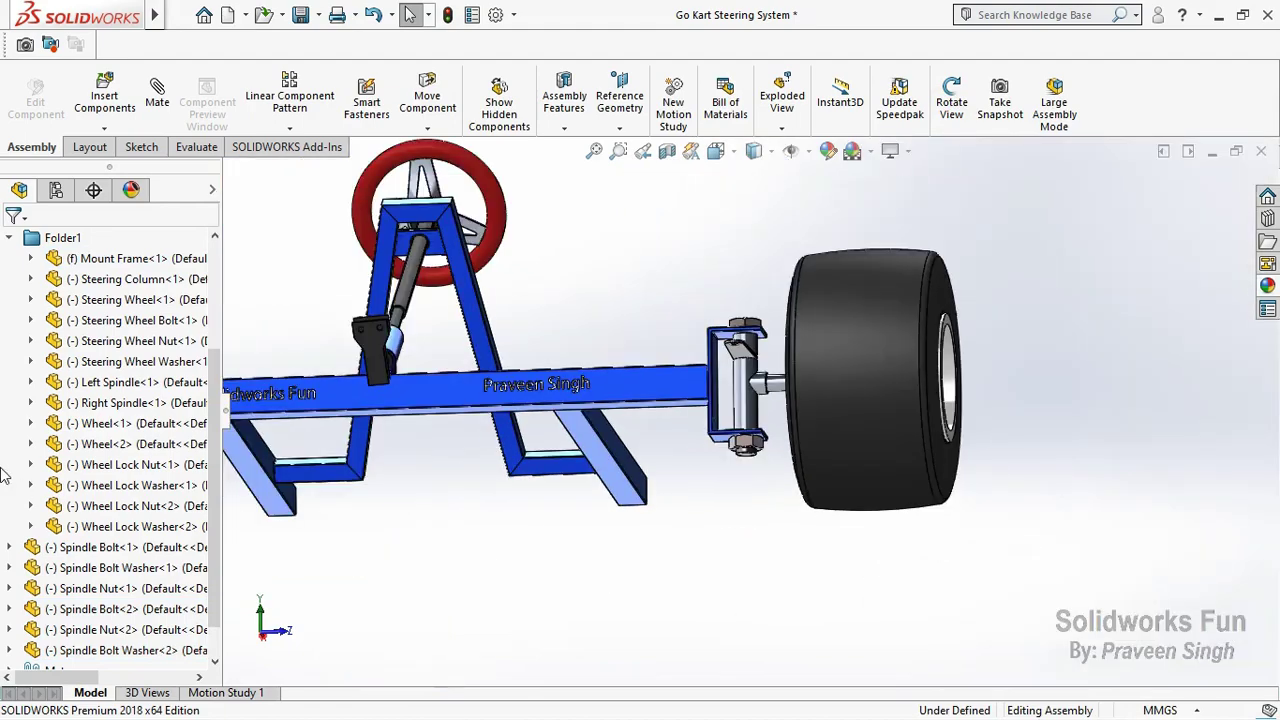
scroll(5, 425, up, 3)
click(9, 403)
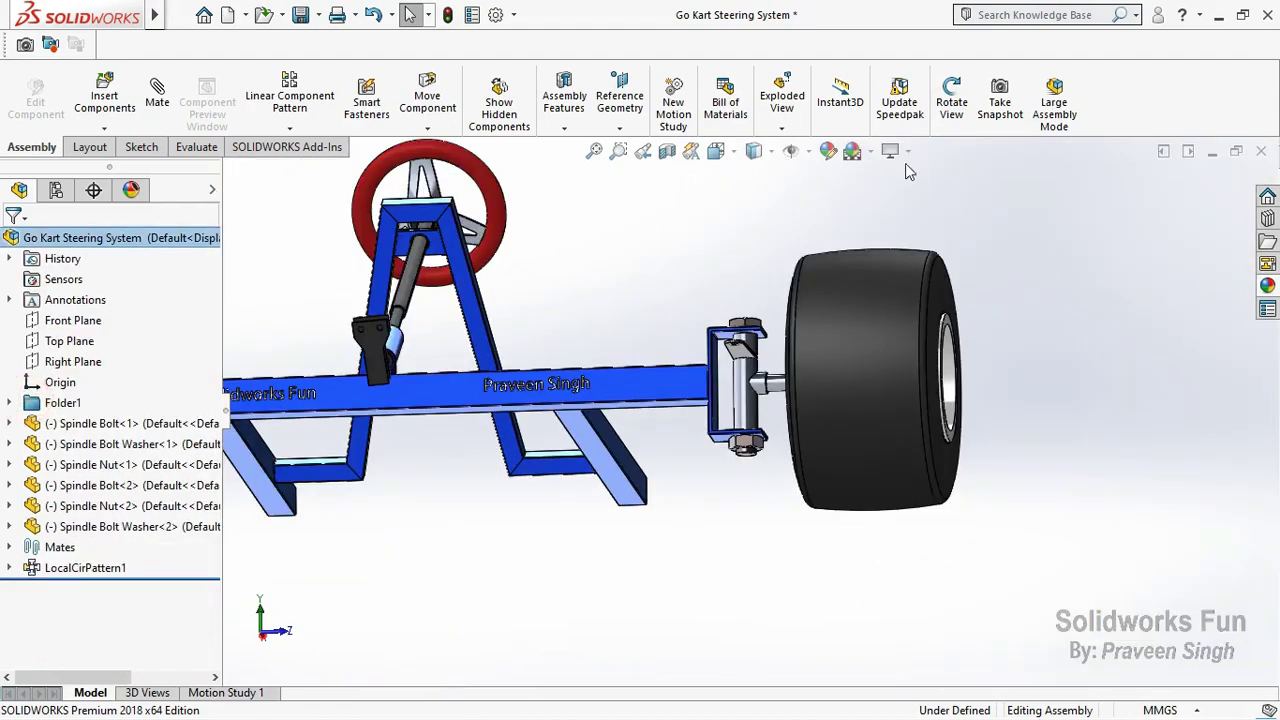
click(951, 100)
mouse_move(752, 297)
mouse_down()
mouse_move(700, 495)
mouse_move(615, 318)
mouse_up()
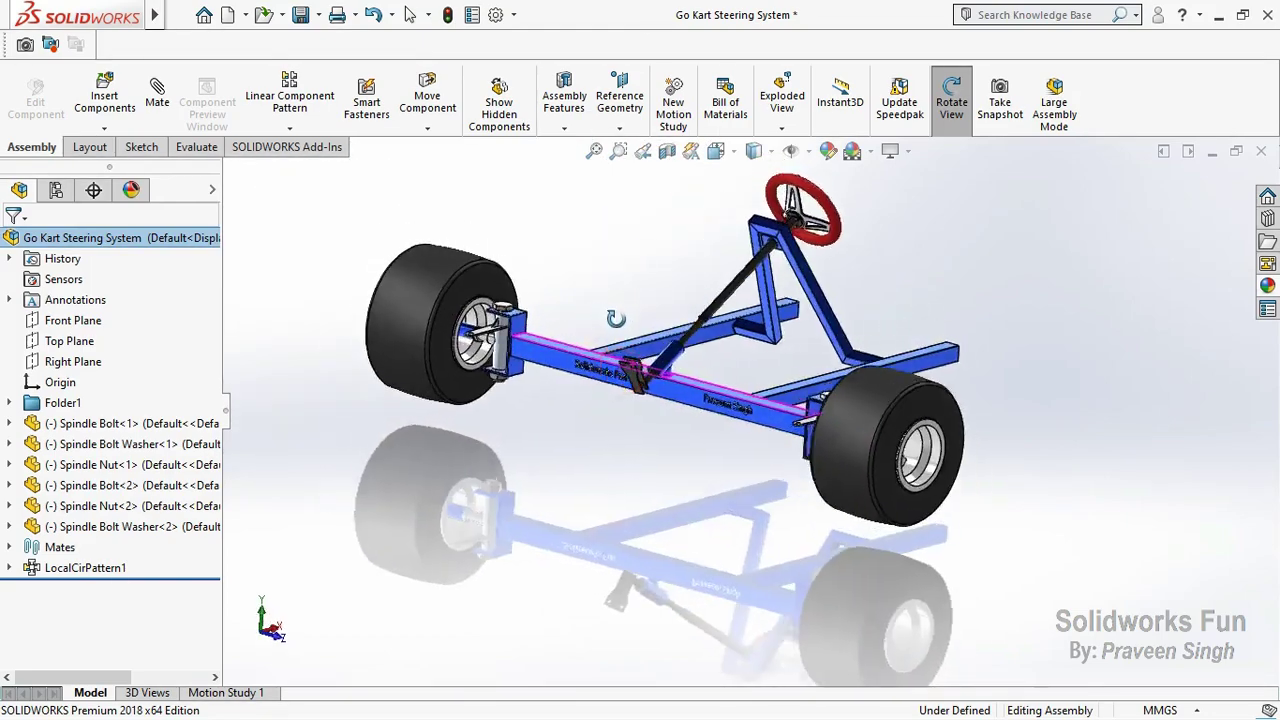
scroll(630, 305, down, 3)
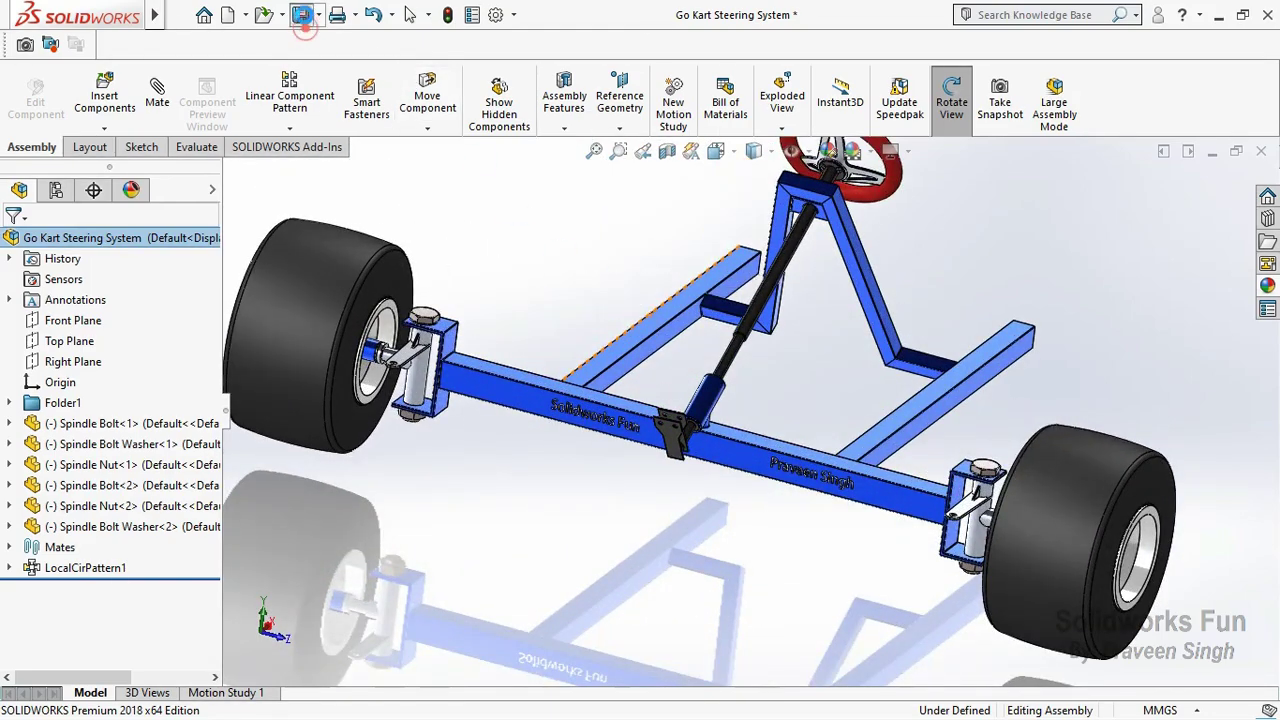
key(Escape)
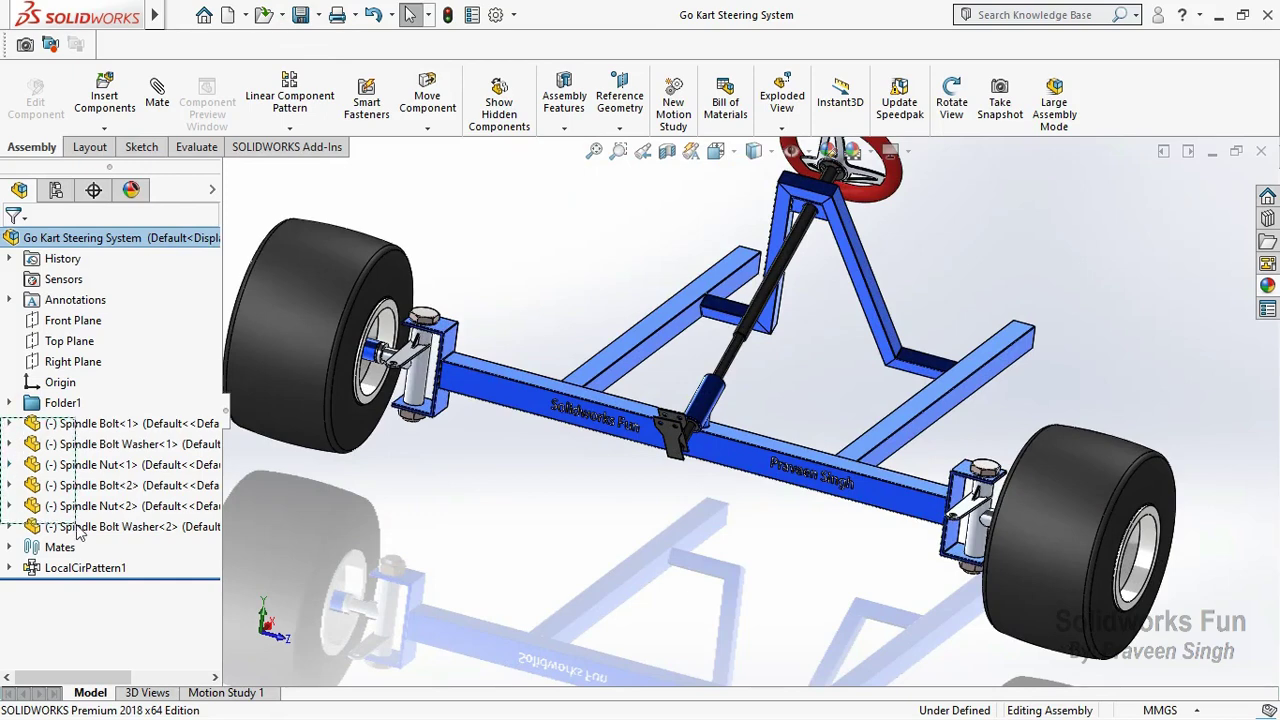
drag(80, 533, 81, 535)
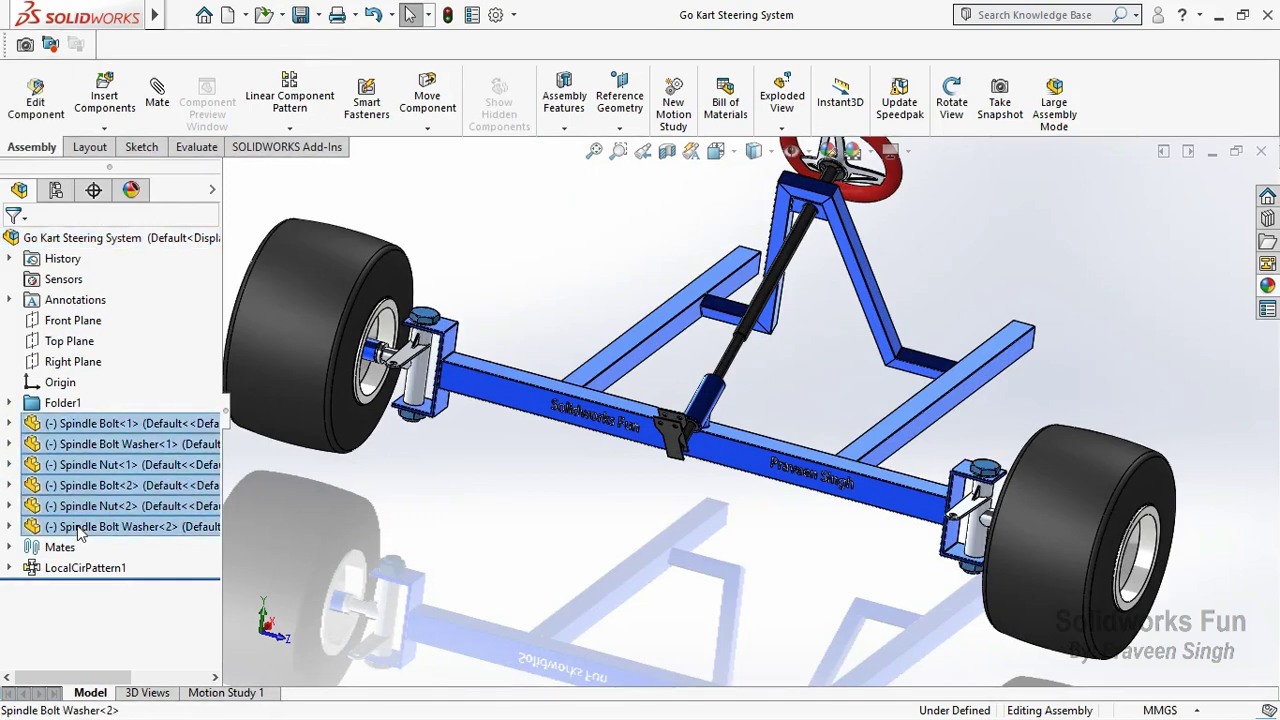
right_click(80, 533)
click(150, 586)
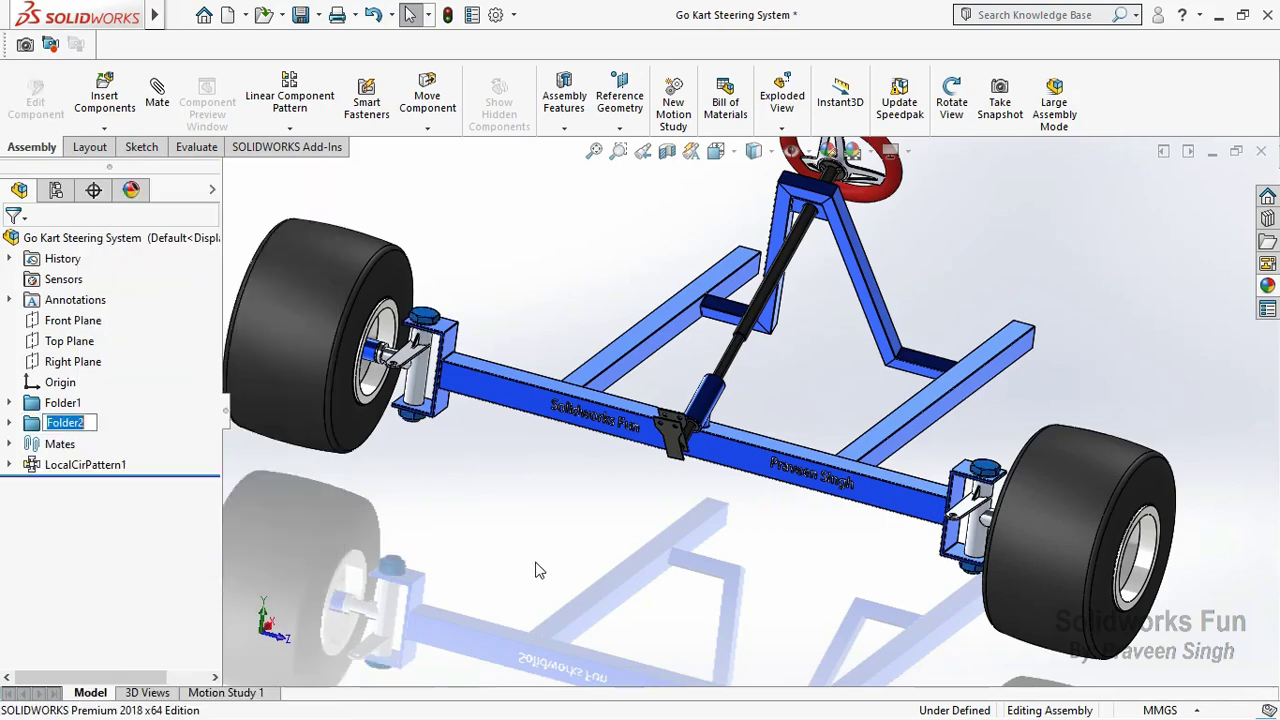
click(535, 565)
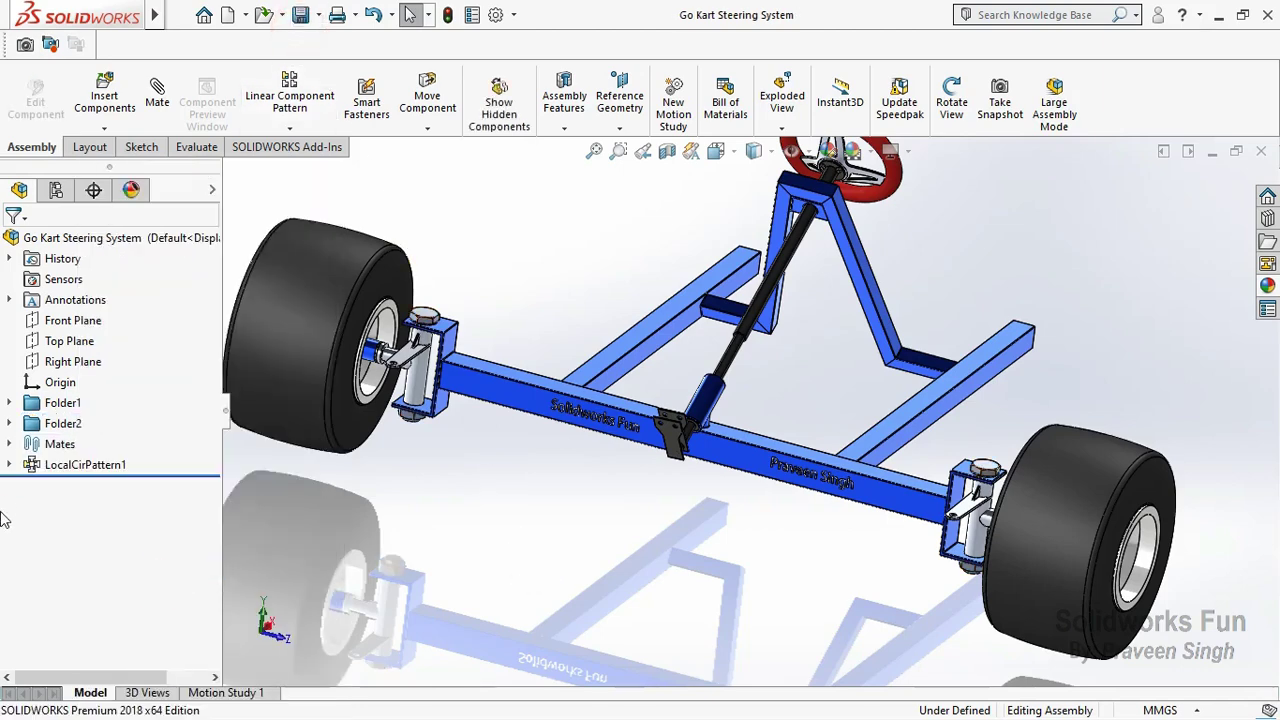
key(f)
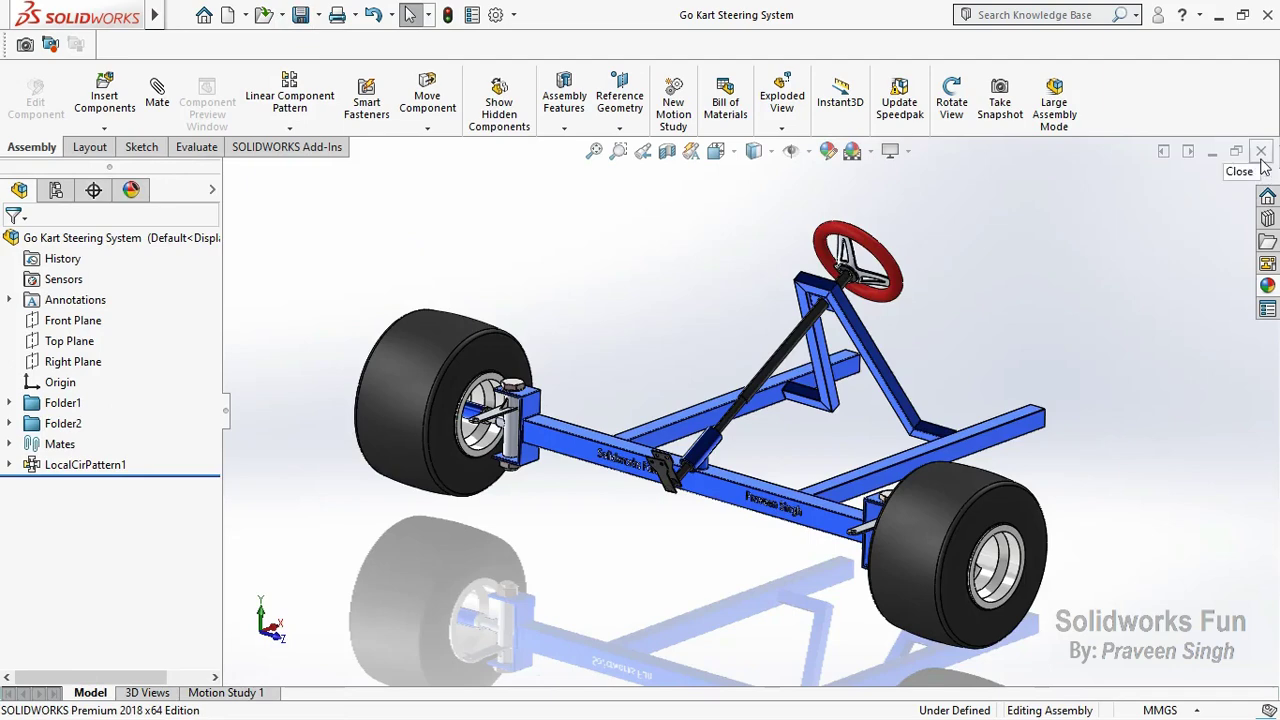
Step: Start a new empty assembly document, skipping placement of a first component
click(177, 14)
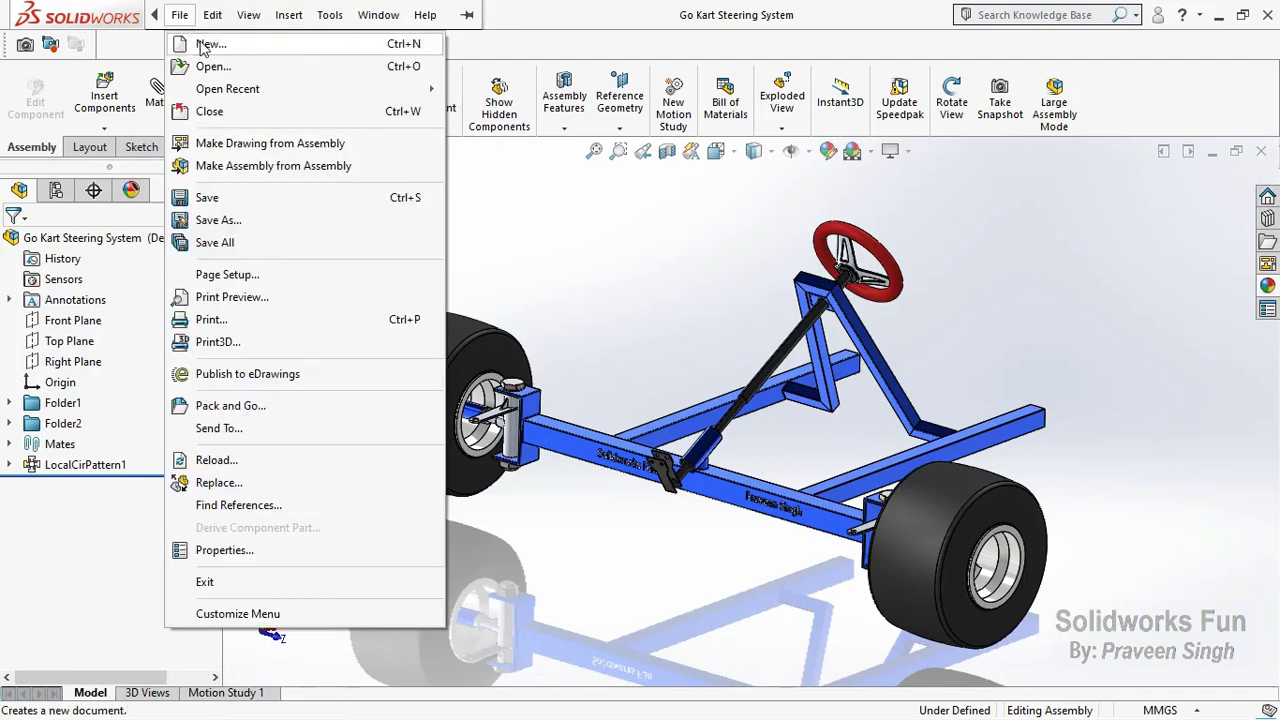
click(180, 42)
click(733, 629)
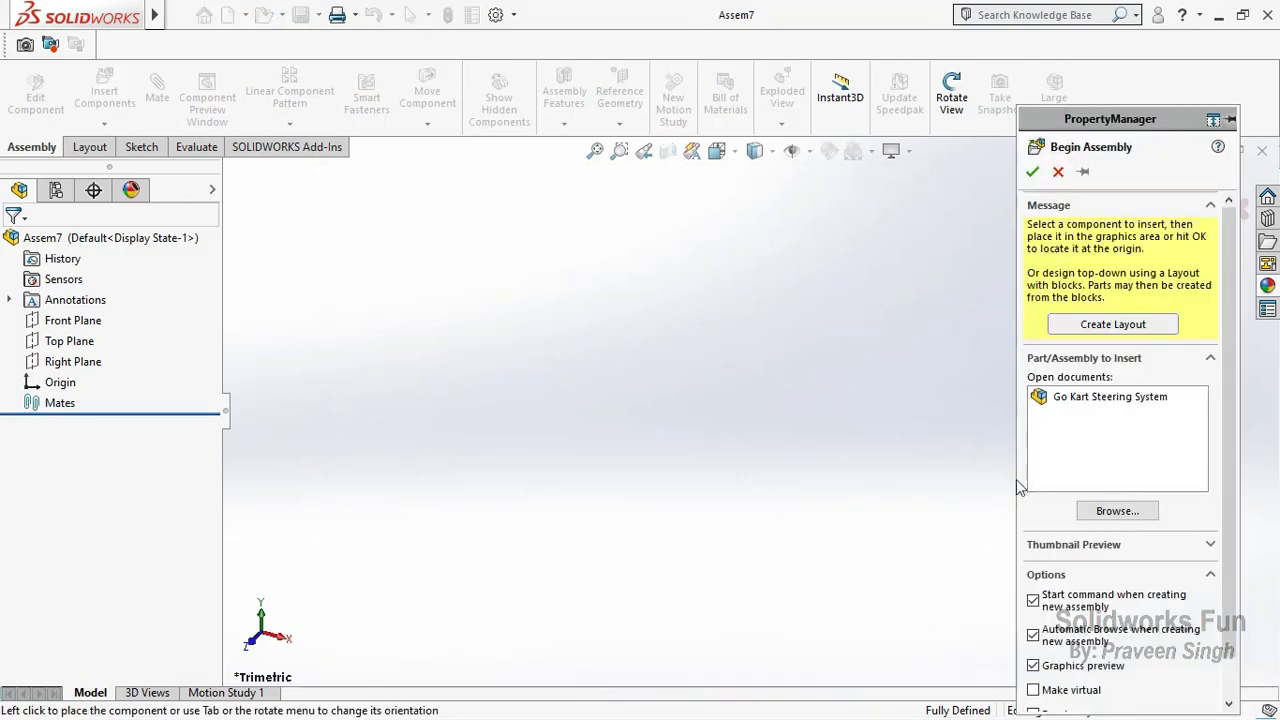
click(1059, 172)
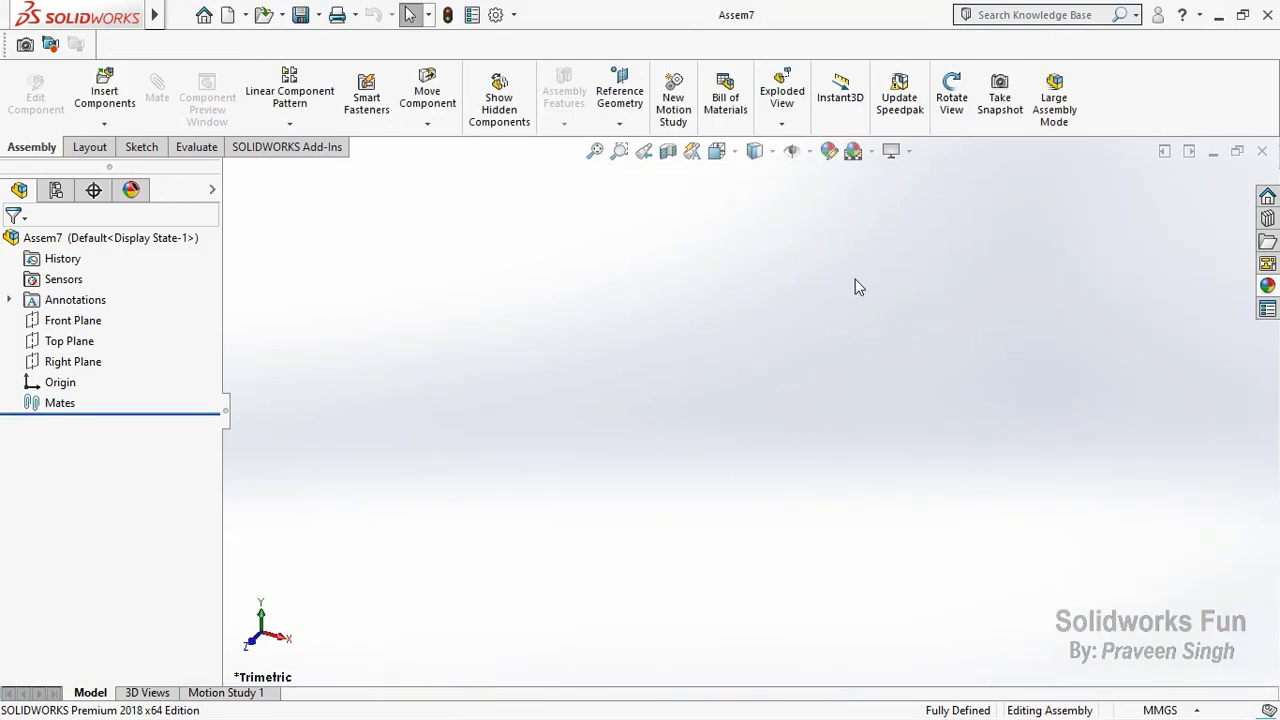
Step: Save the assembly as 'Tie Rod Assembly' in the Go Kart Steering System folder
key(ctrl+s)
text(Tie)
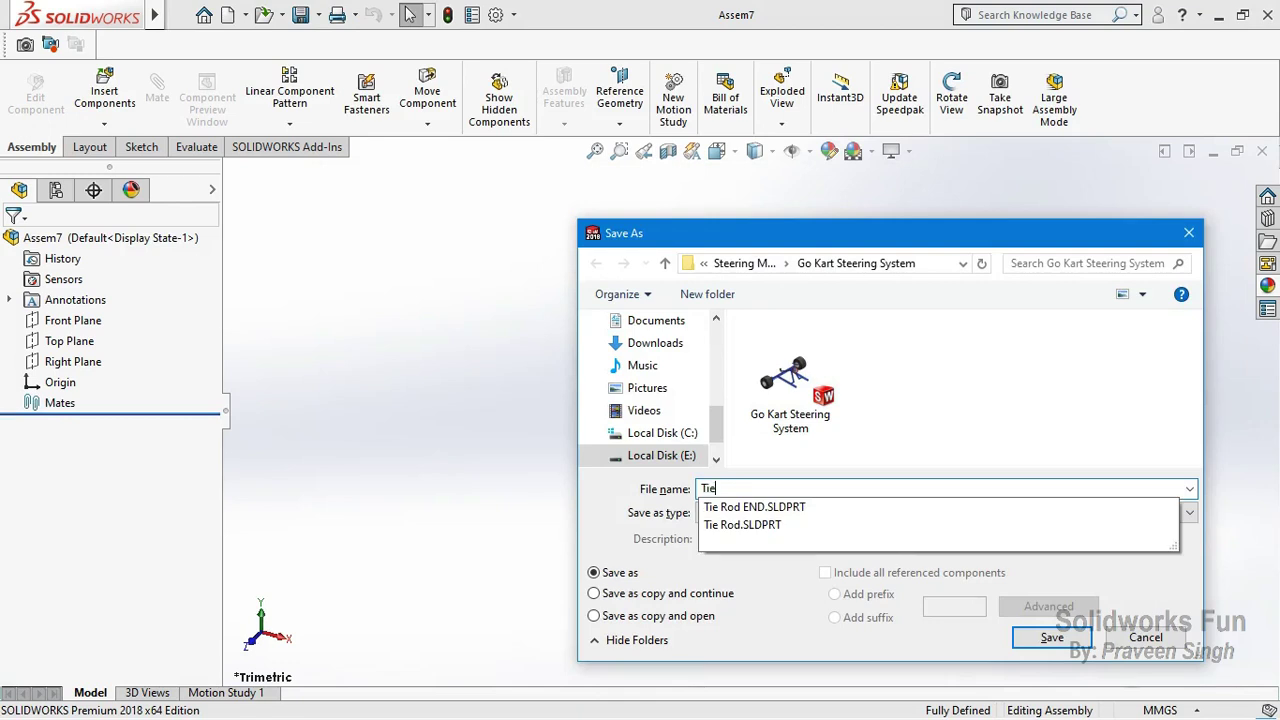
text( Rod Assembly)
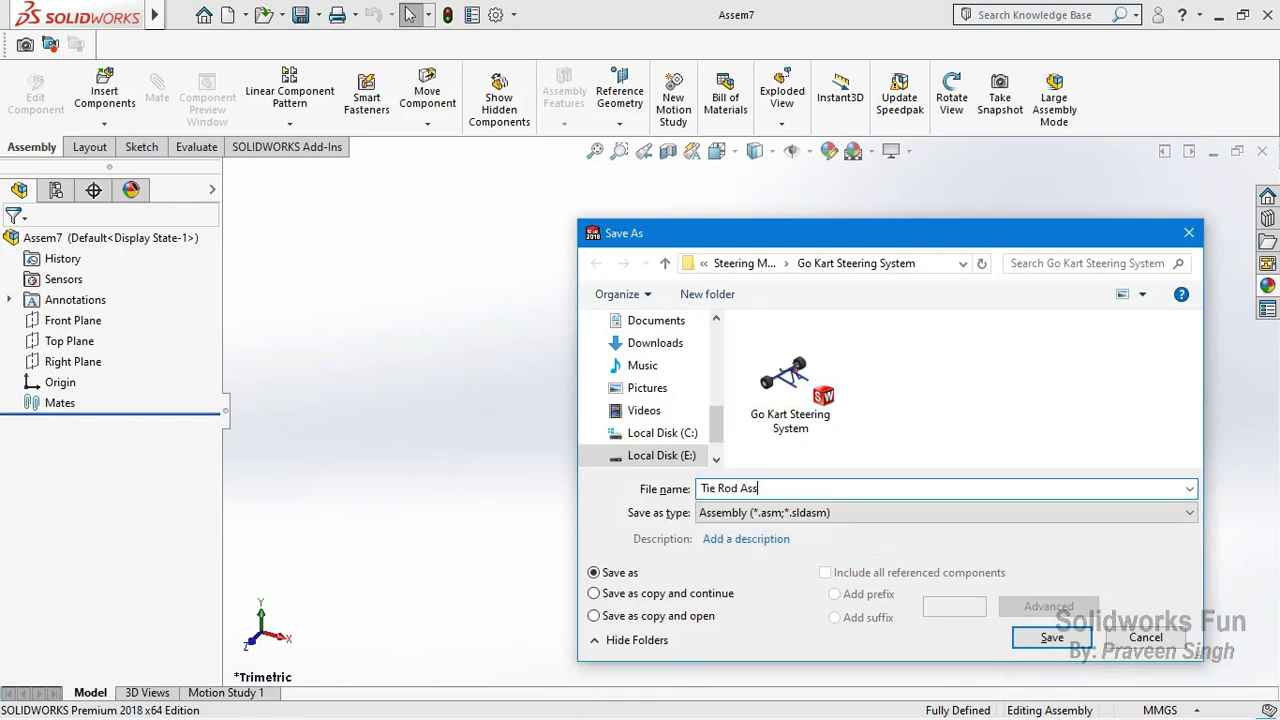
click(1052, 637)
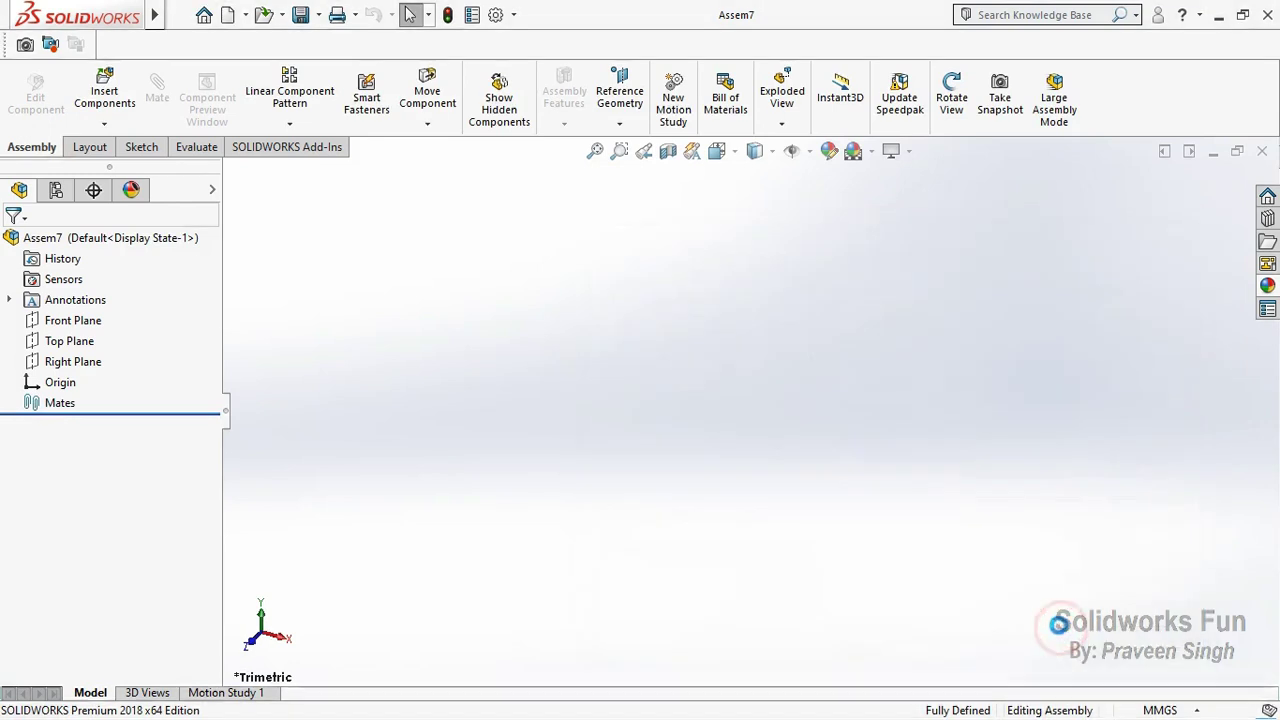
Step: Choose the Spherical Ball, Spherical Cavity, Tie Rod END and Tie Rod parts for insertion
click(104, 123)
click(125, 146)
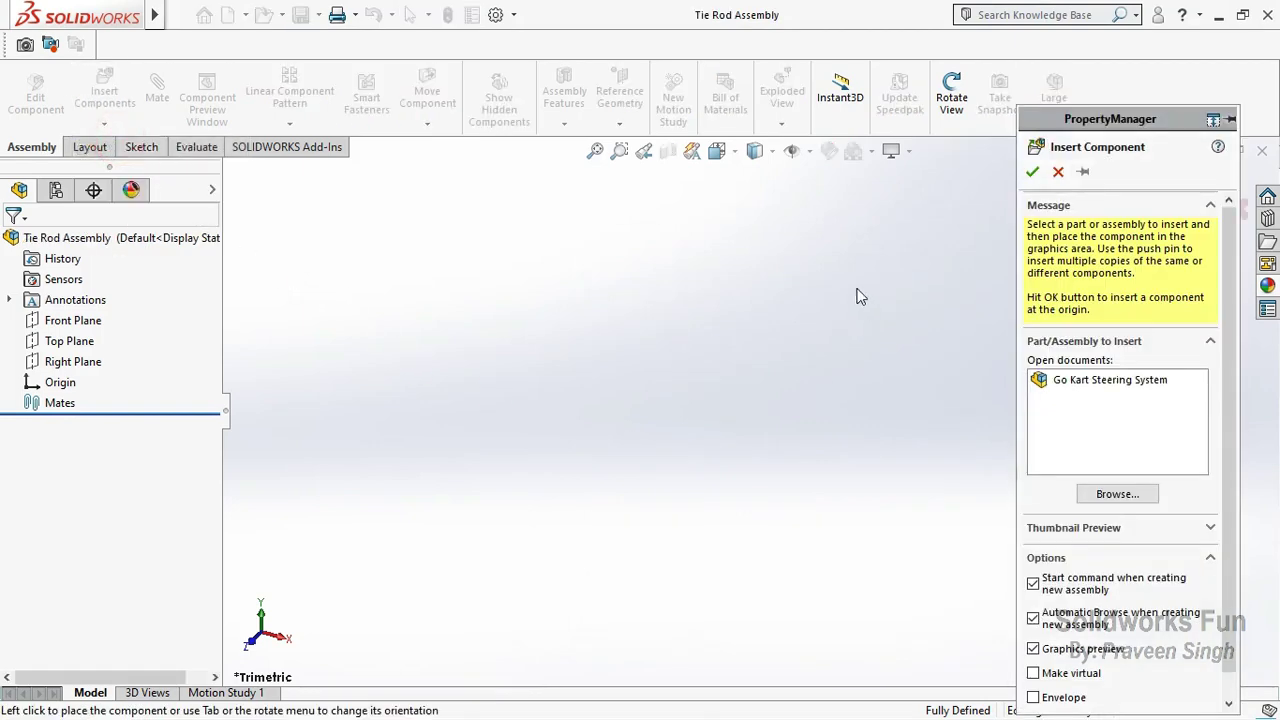
click(1117, 494)
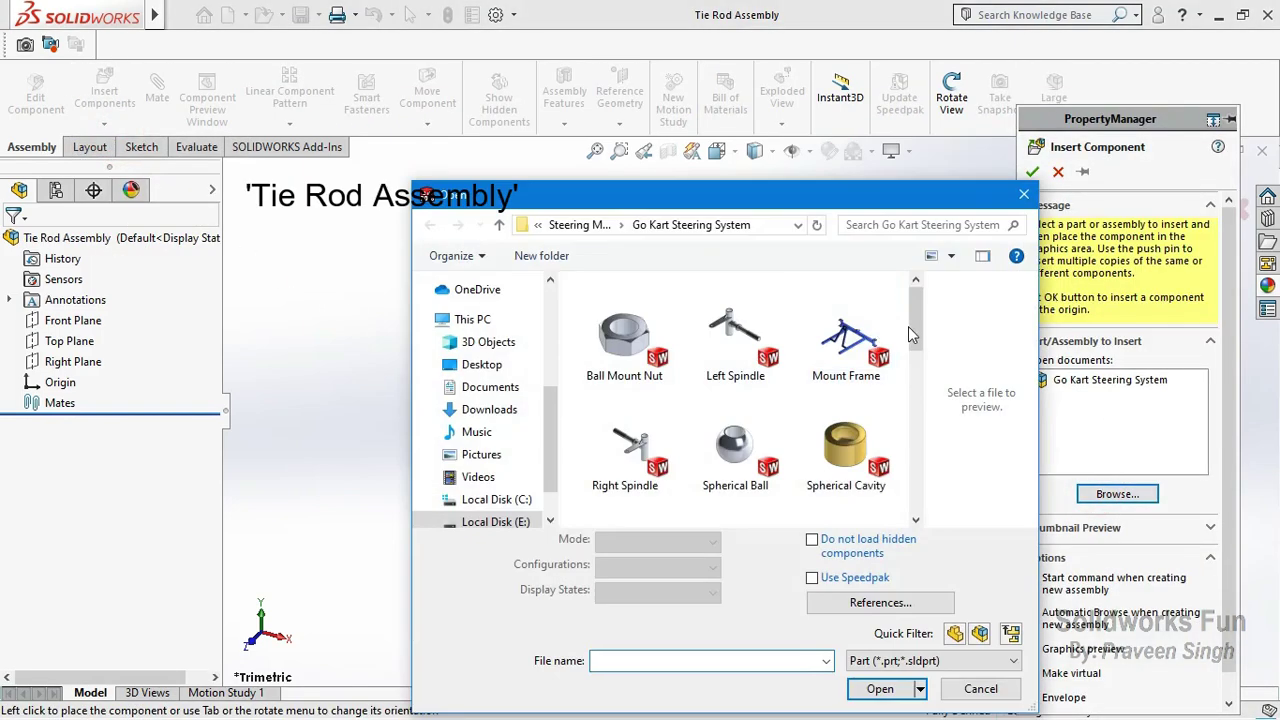
drag(912, 334, 924, 374)
click(763, 343)
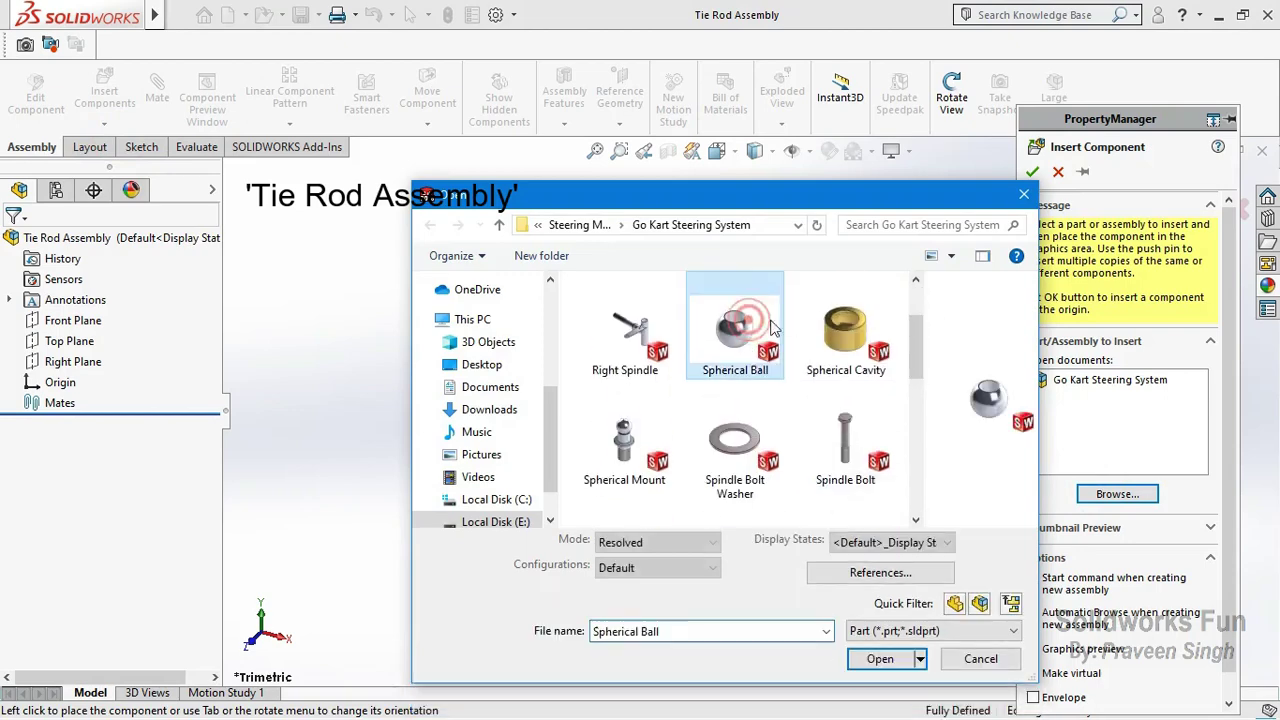
ctrl+click(846, 310)
drag(916, 352, 920, 398)
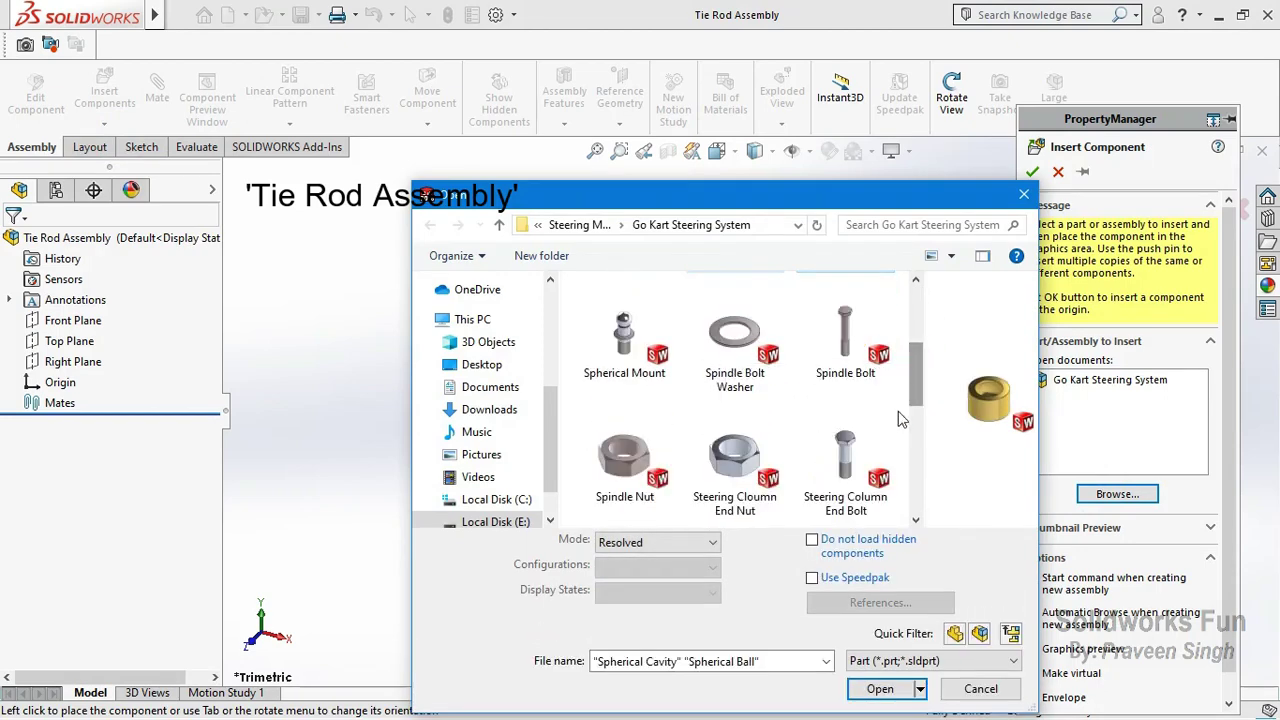
scroll(808, 428, down, 2)
scroll(768, 453, down, 2)
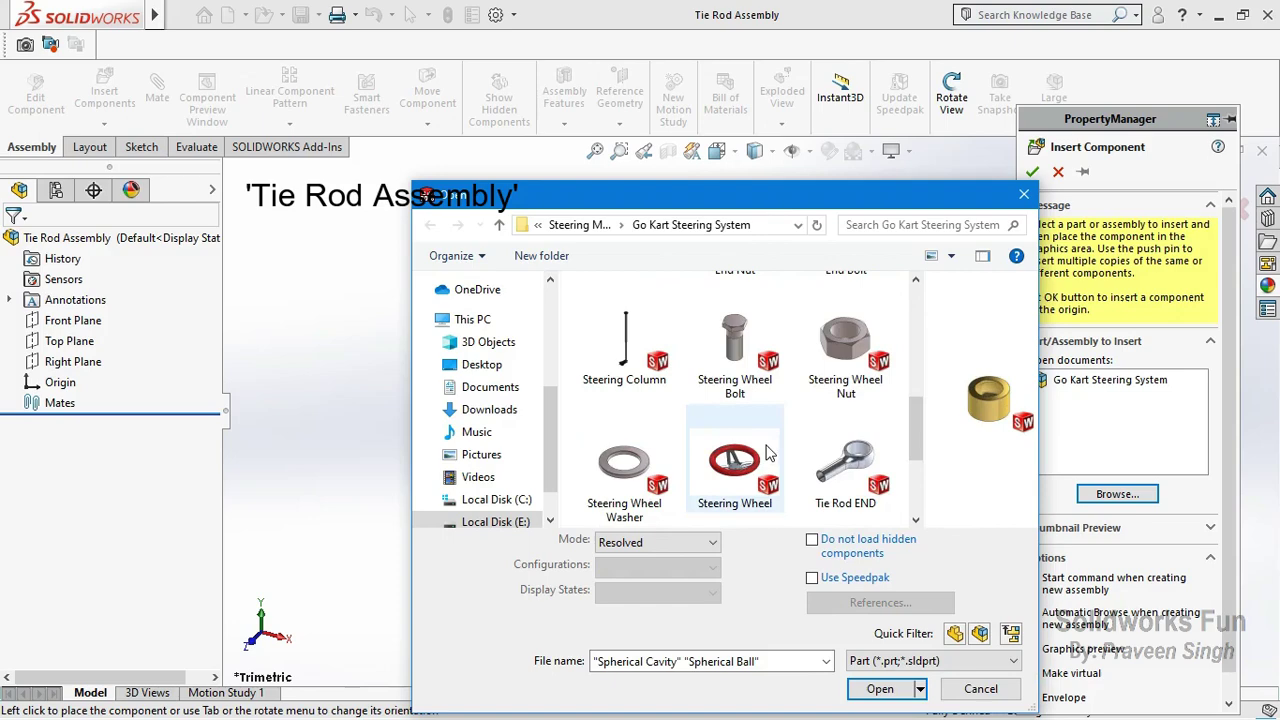
ctrl+click(845, 462)
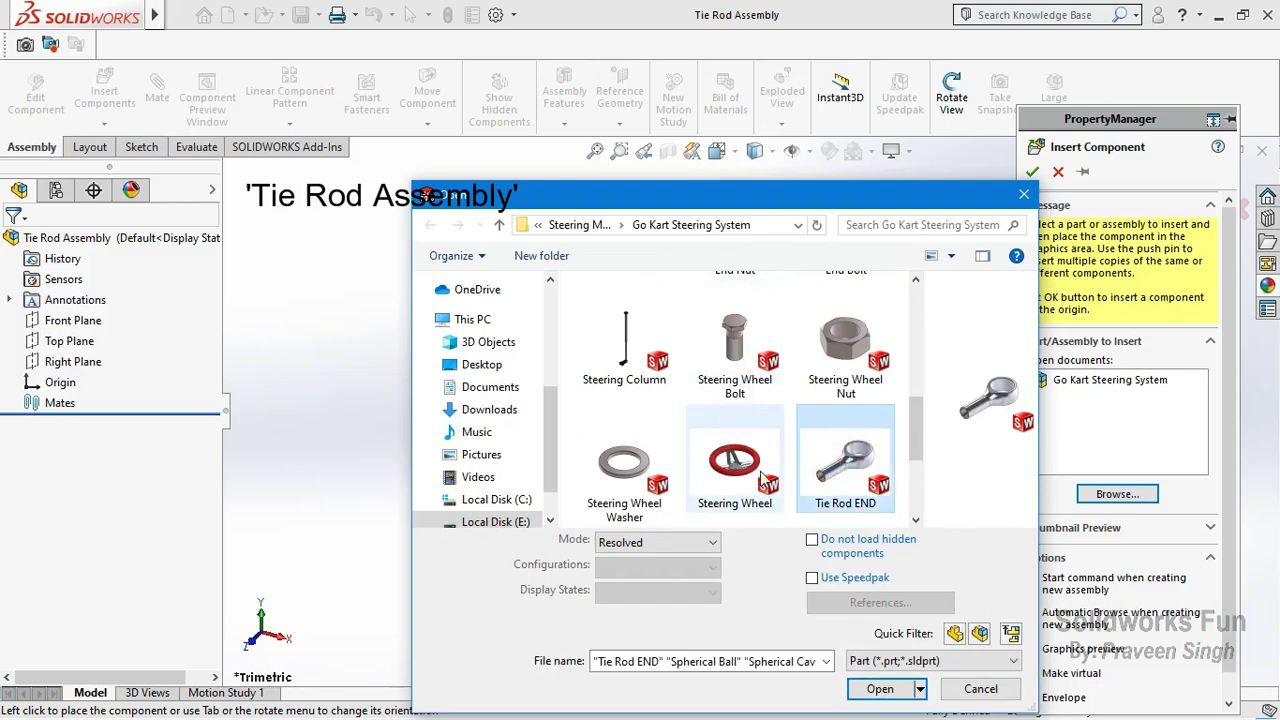
scroll(744, 410, down, 1)
ctrl+click(624, 460)
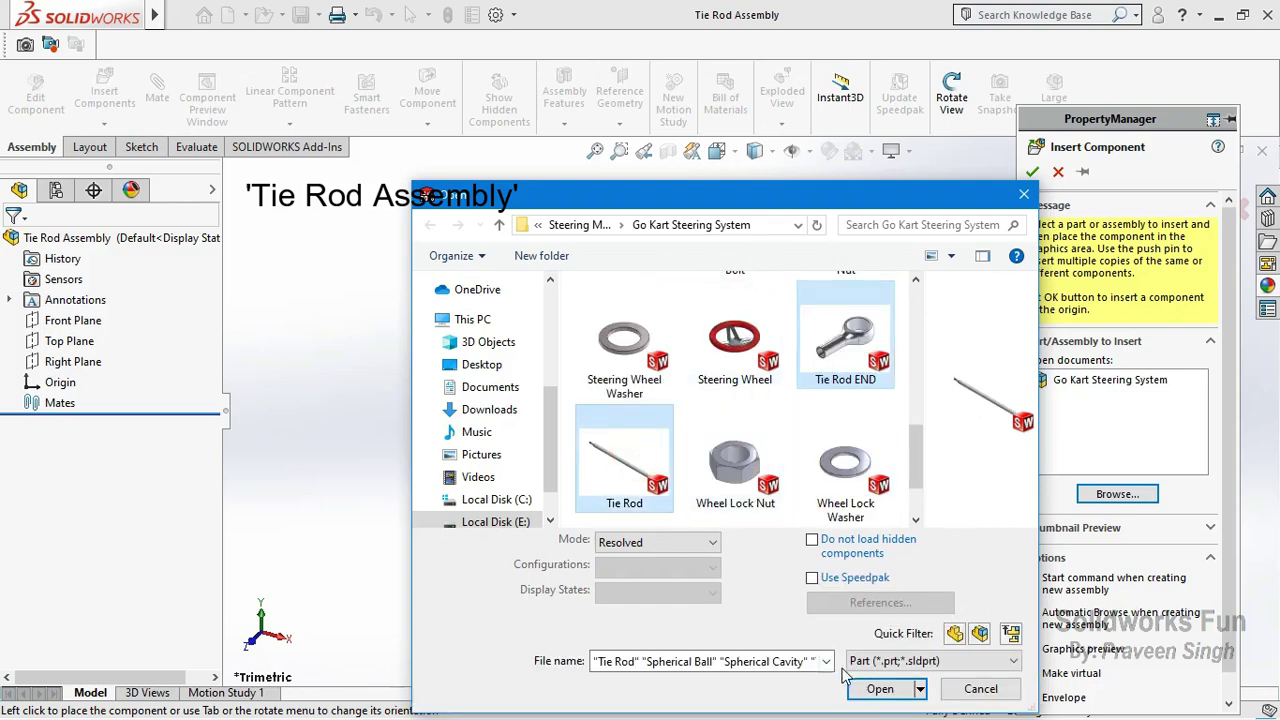
click(866, 696)
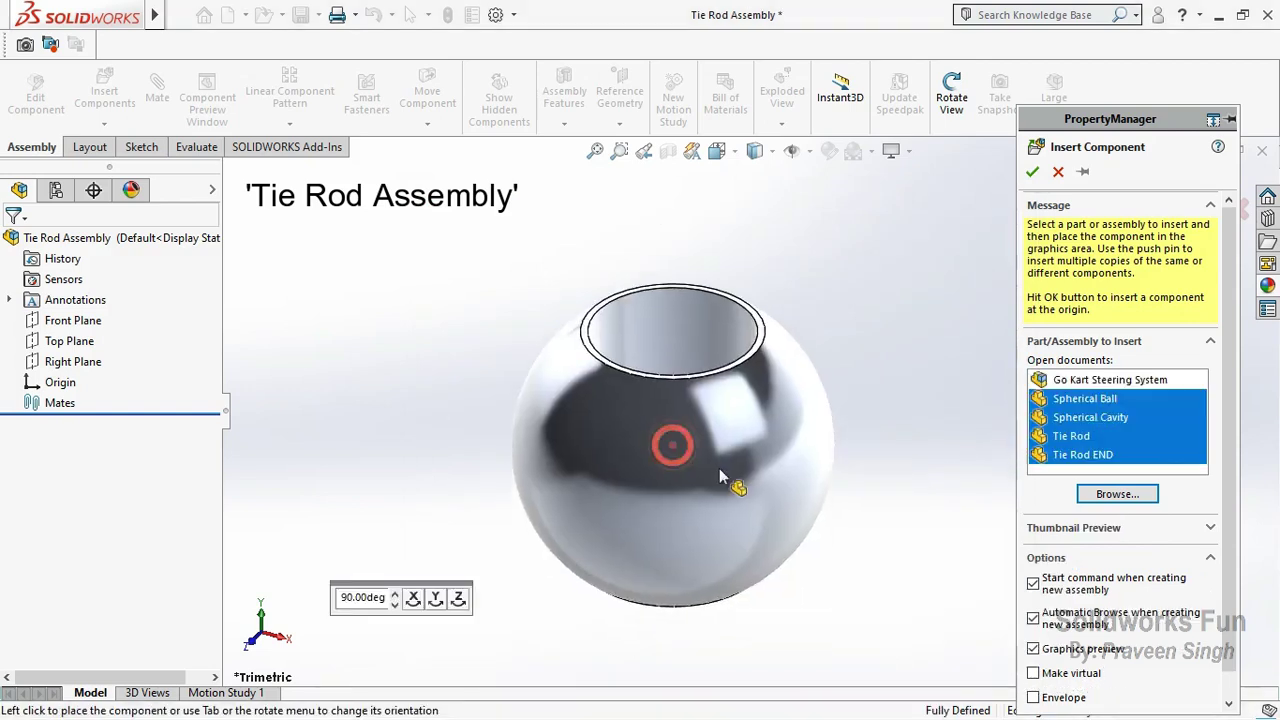
Step: Place the parts, rebuild, and set the Spherical Ball to float
click(790, 482)
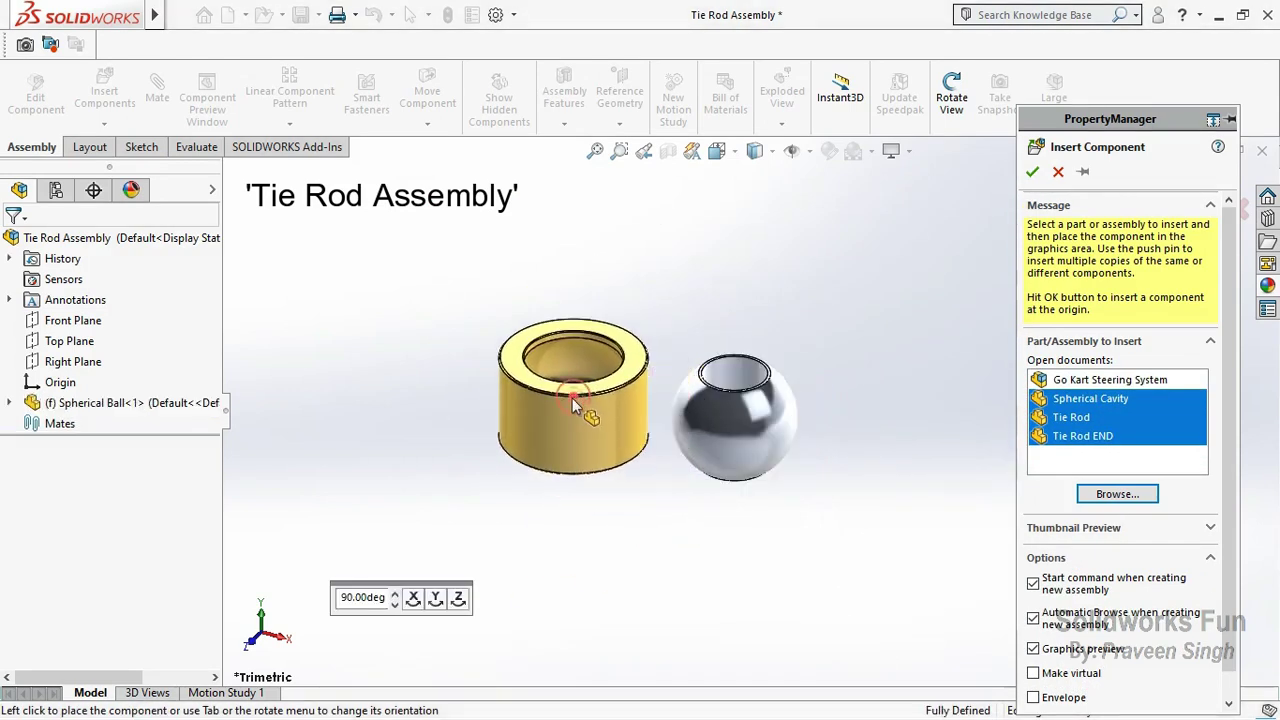
click(612, 490)
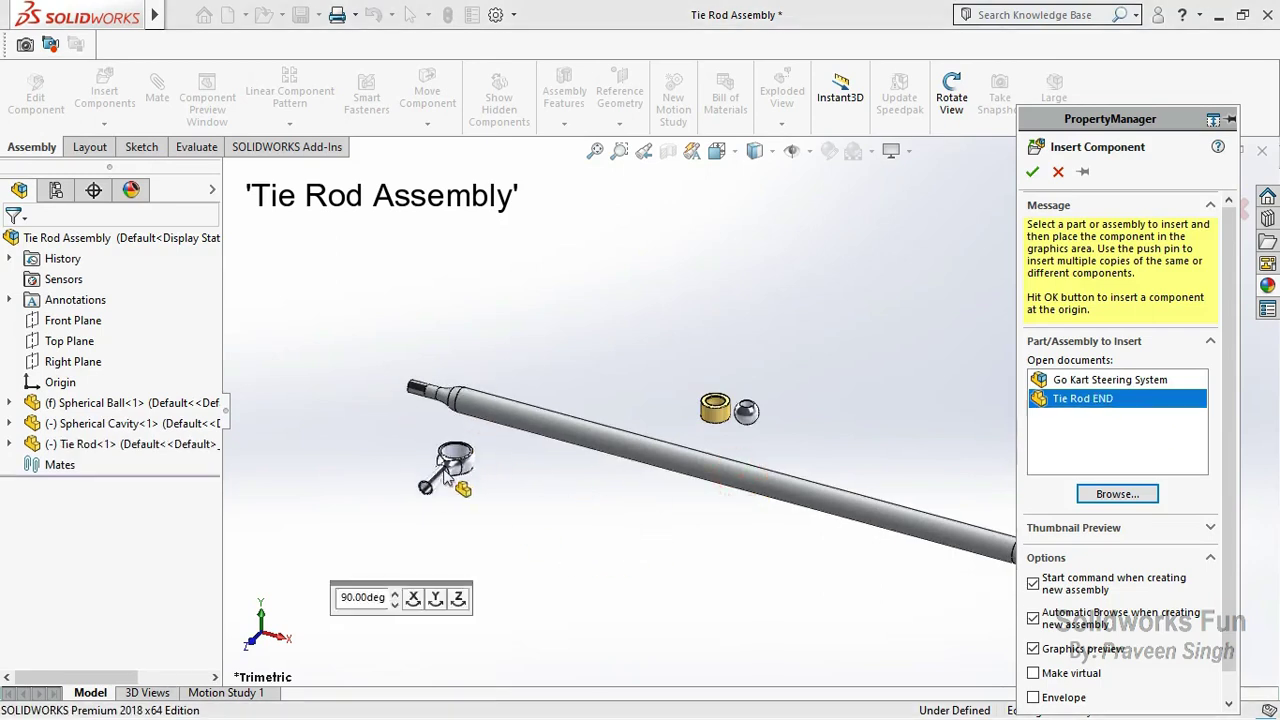
click(447, 478)
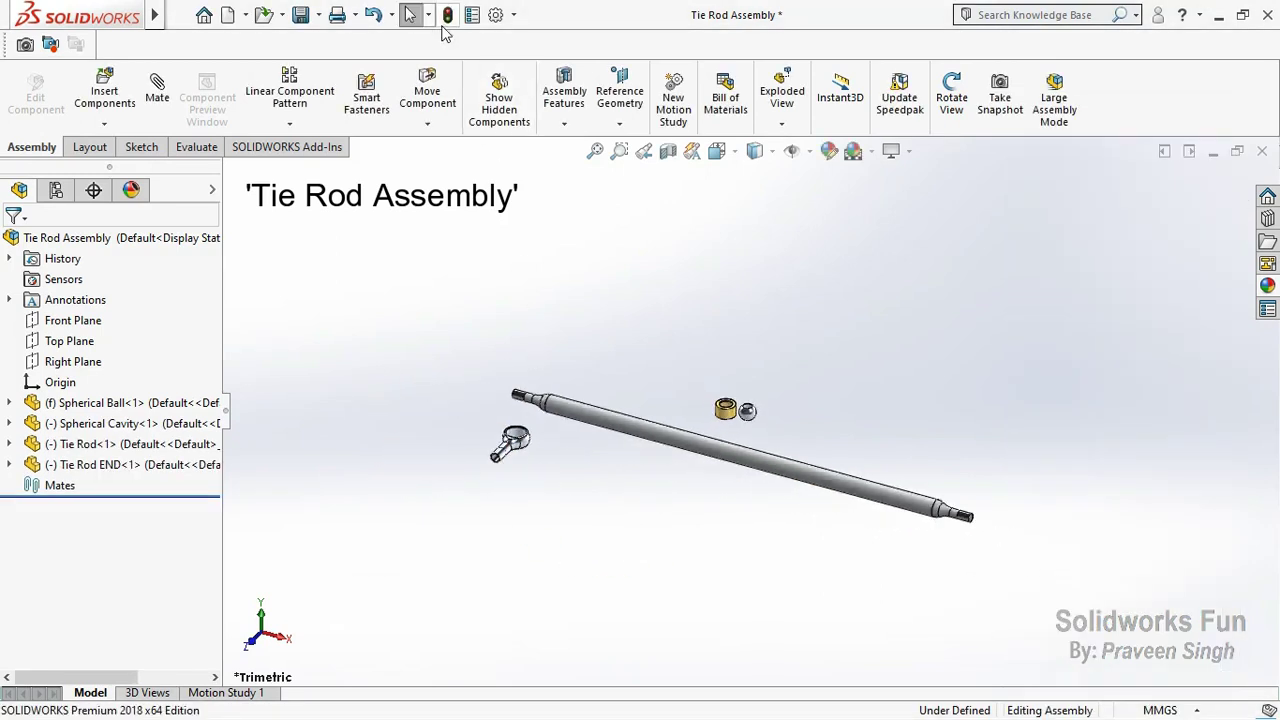
click(442, 30)
right_click(148, 403)
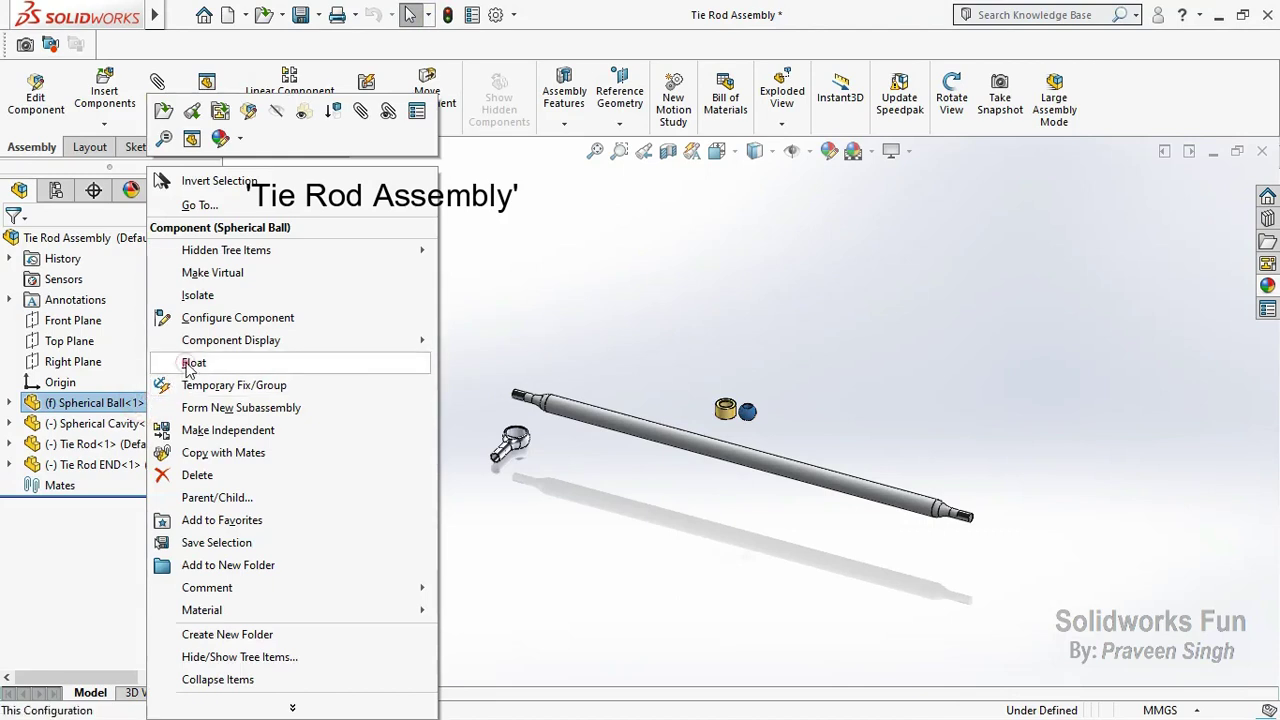
click(186, 361)
drag(155, 467, 140, 403)
Step: Fix the Tie Rod in place, then rebuild and save the assembly
click(152, 443)
click(383, 549)
right_click(185, 405)
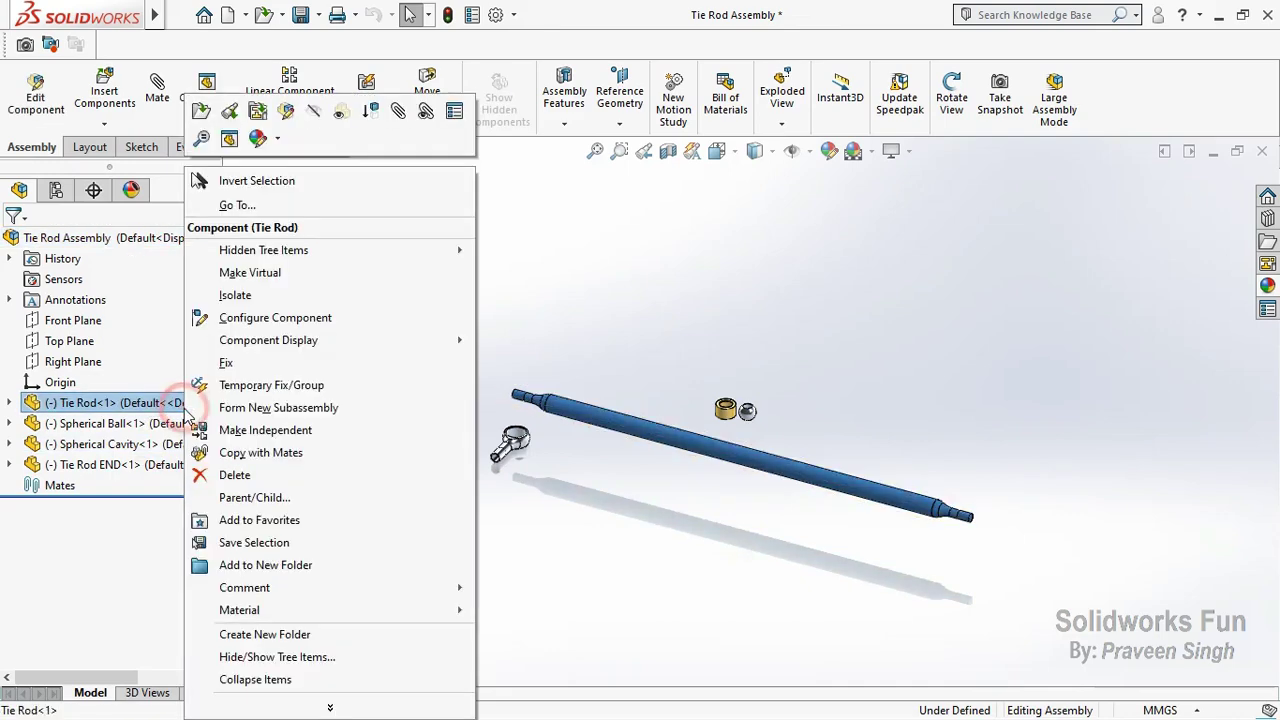
click(240, 367)
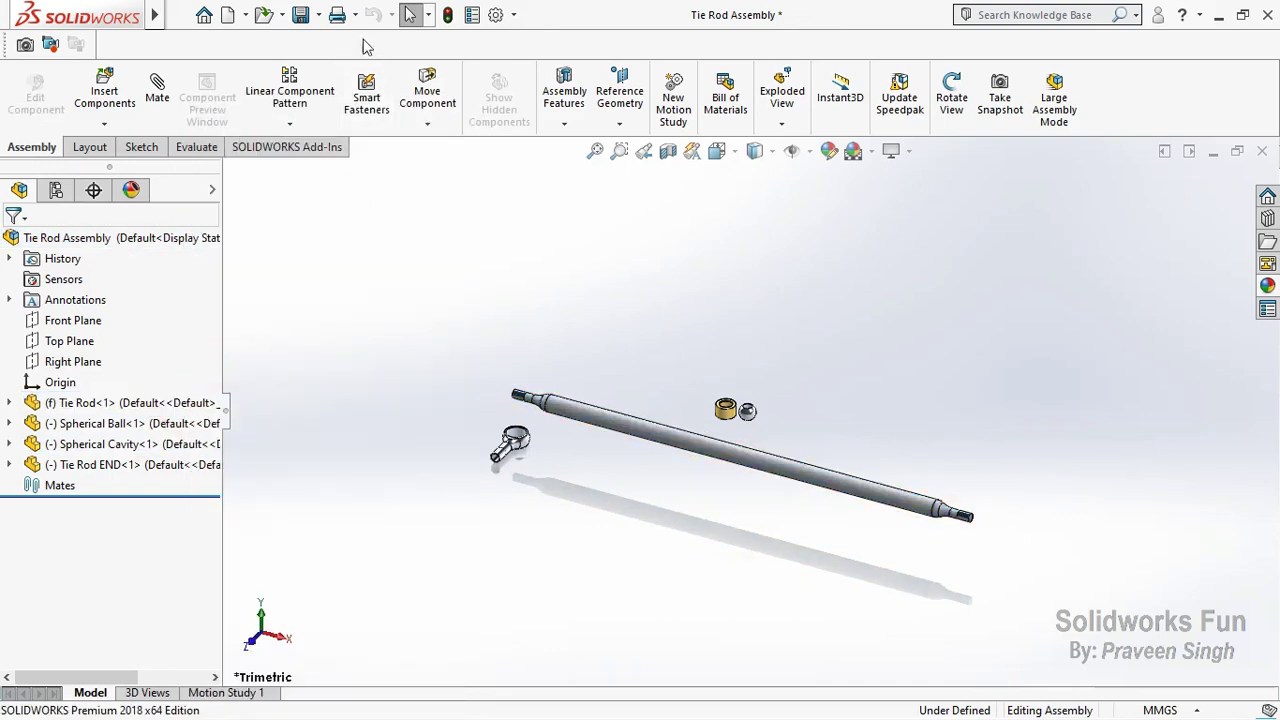
click(300, 16)
click(503, 289)
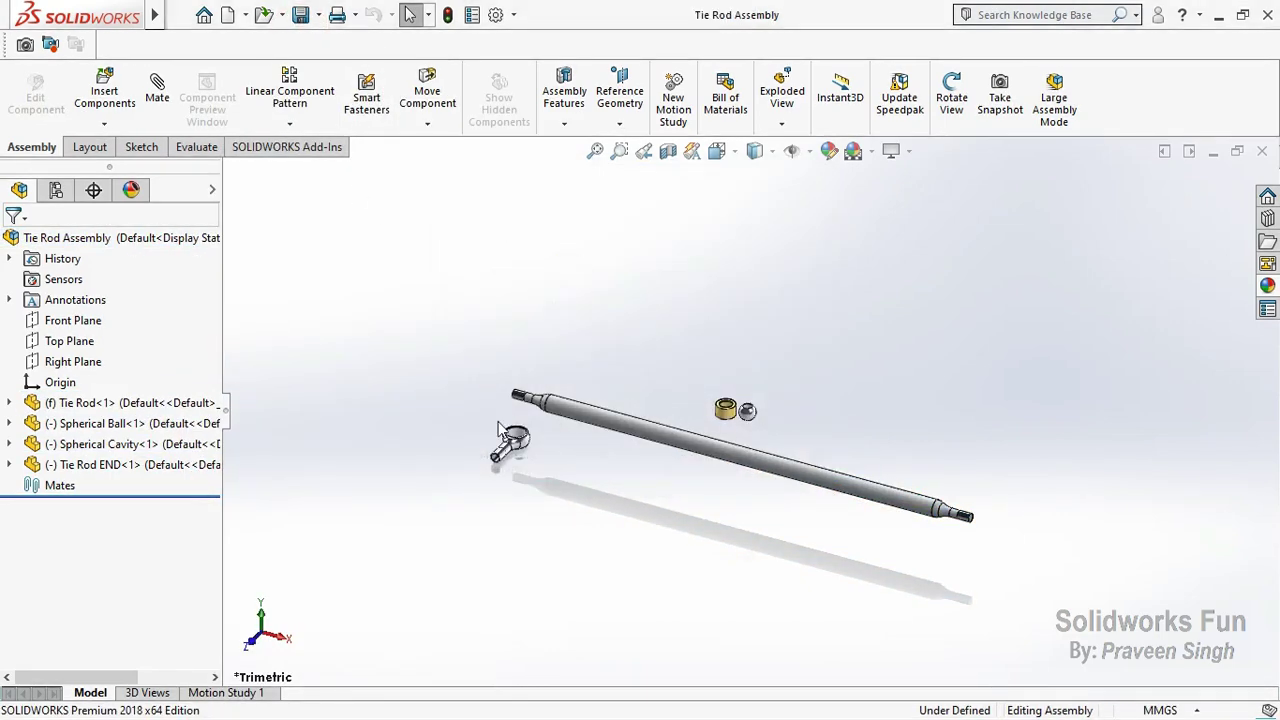
Step: Rotate the Tie Rod END to line up with the rod
scroll(578, 445, down, 2)
scroll(578, 445, down, 2)
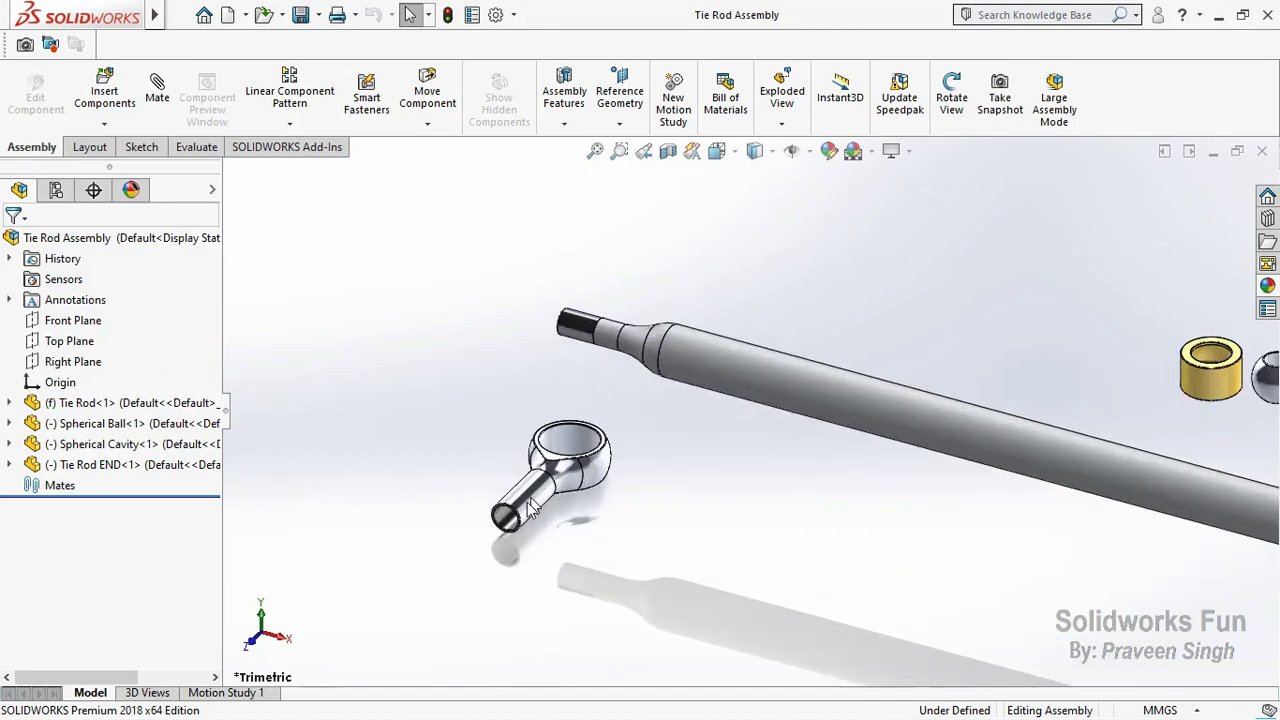
click(425, 128)
click(486, 169)
mouse_move(545, 475)
mouse_down()
mouse_move(643, 429)
mouse_move(653, 445)
mouse_move(963, 224)
mouse_up()
click(1033, 174)
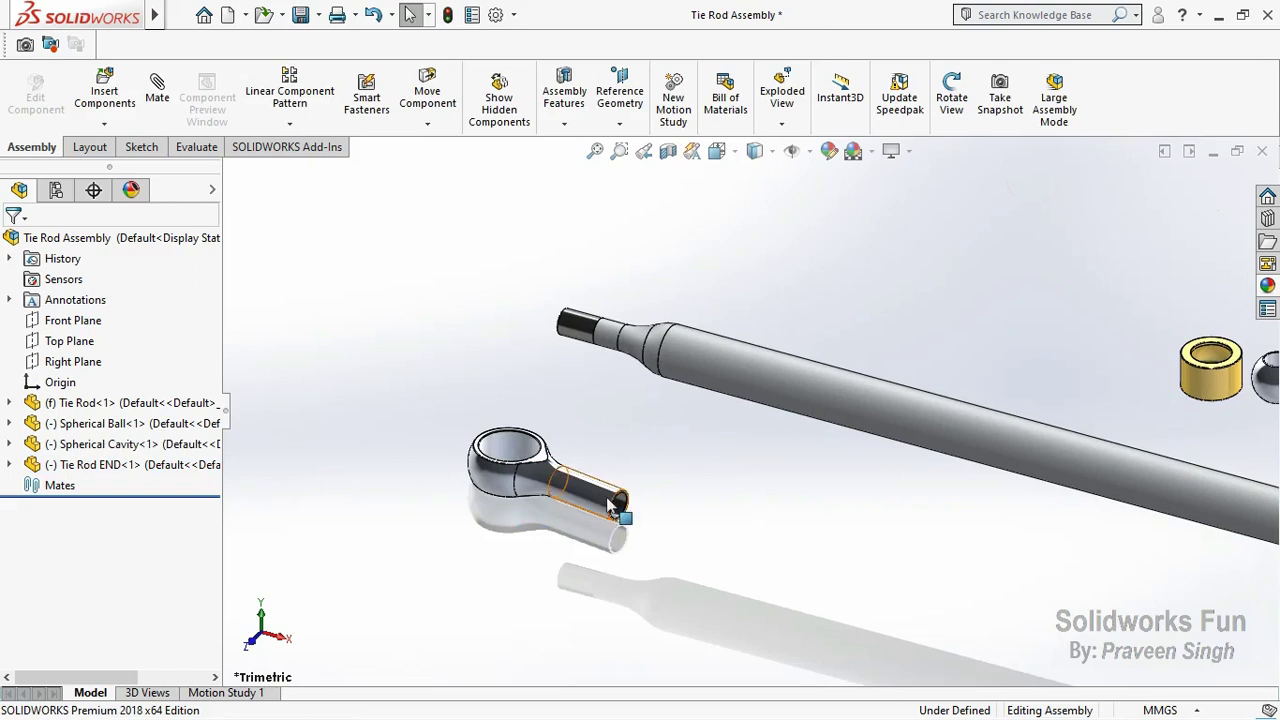
Step: Mate the Tie Rod END's cylindrical face concentric with the Tie Rod's end face
click(612, 505)
ctrl+click(582, 328)
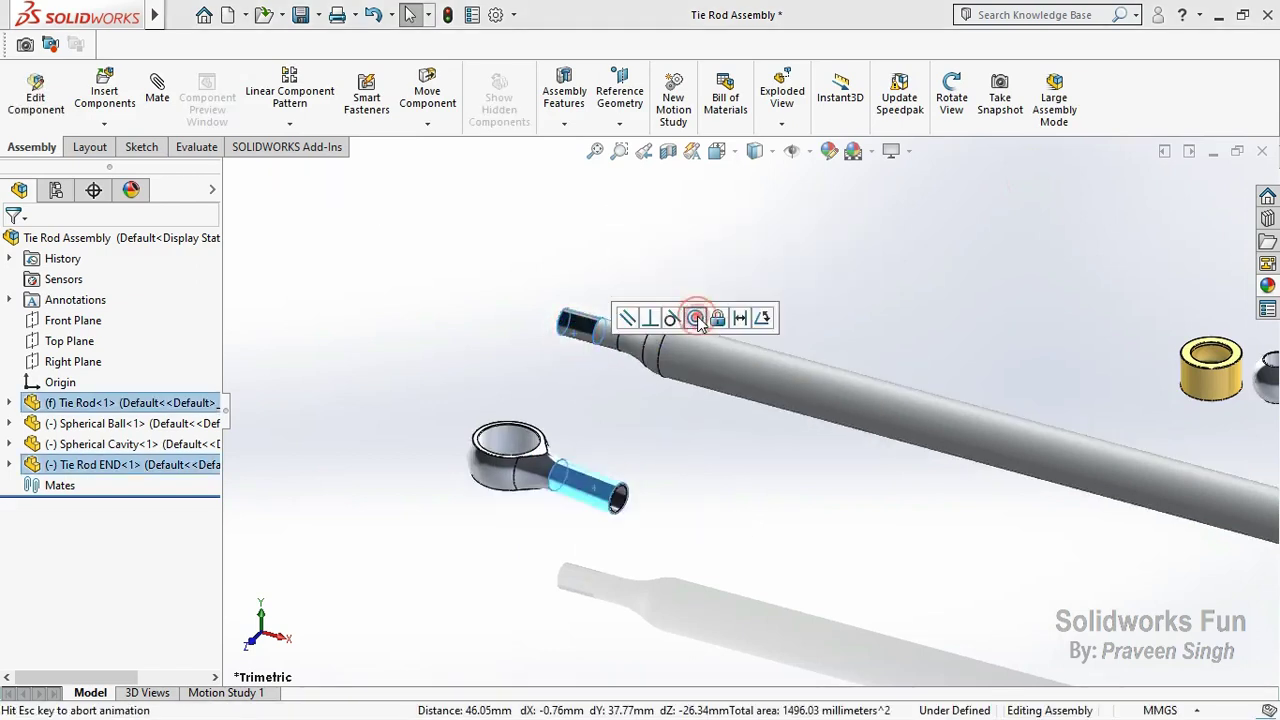
click(697, 318)
drag(563, 363, 474, 320)
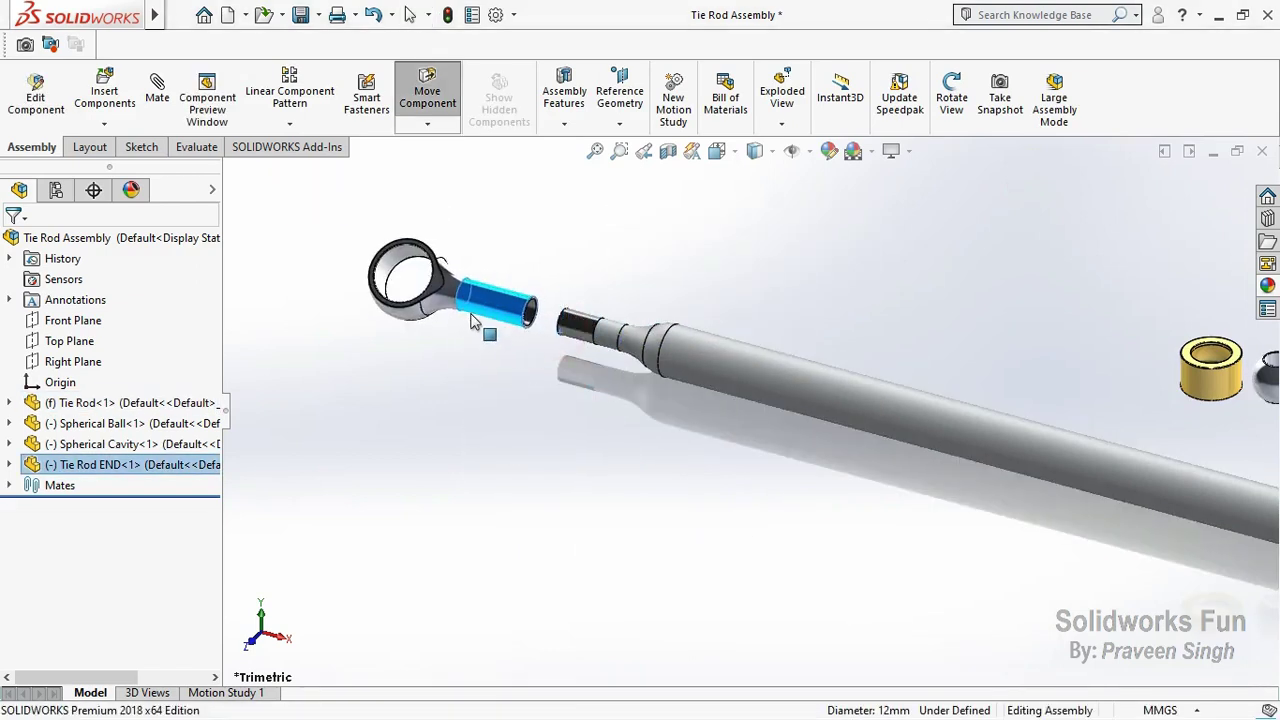
Step: Ctrl-drag a second Tie Rod END copy near the rod's far end
click(457, 391)
key(f)
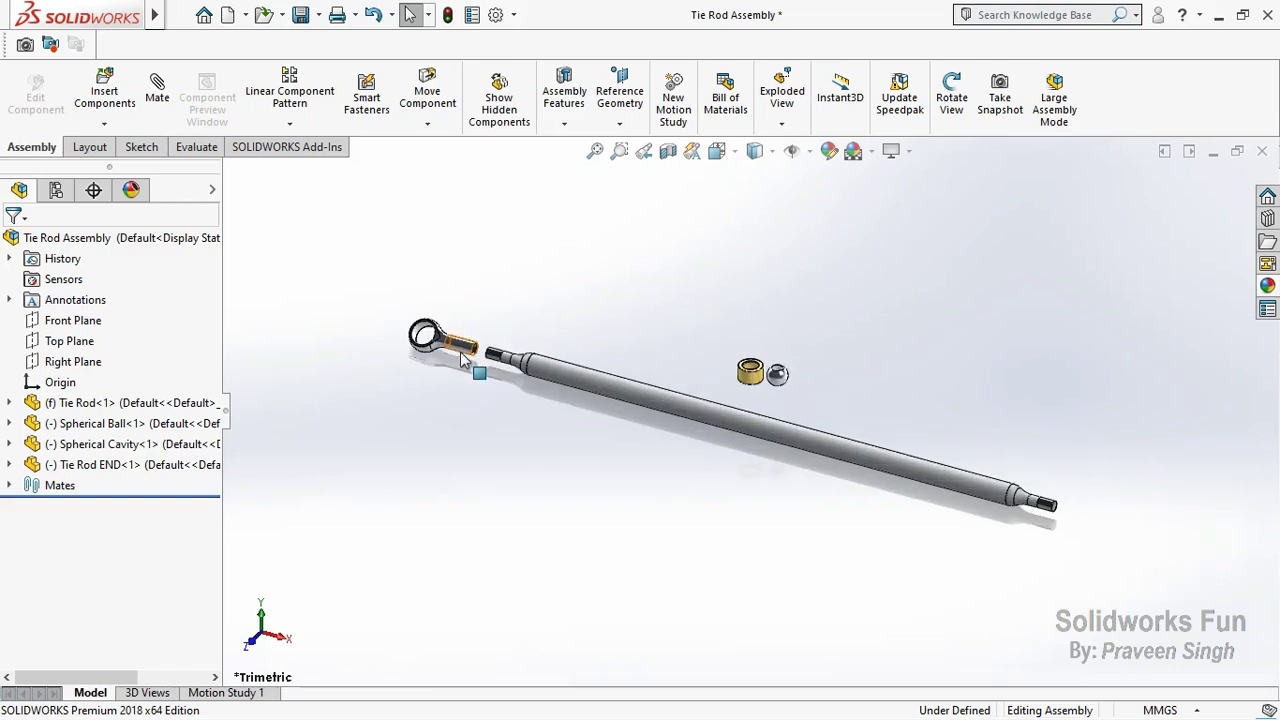
ctrl+drag(462, 361, 1033, 550)
ctrl+drag(937, 583, 922, 552)
Step: Rotate the second Tie Rod END and make it concentric with the rod's end face
scroll(1040, 540, down, 3)
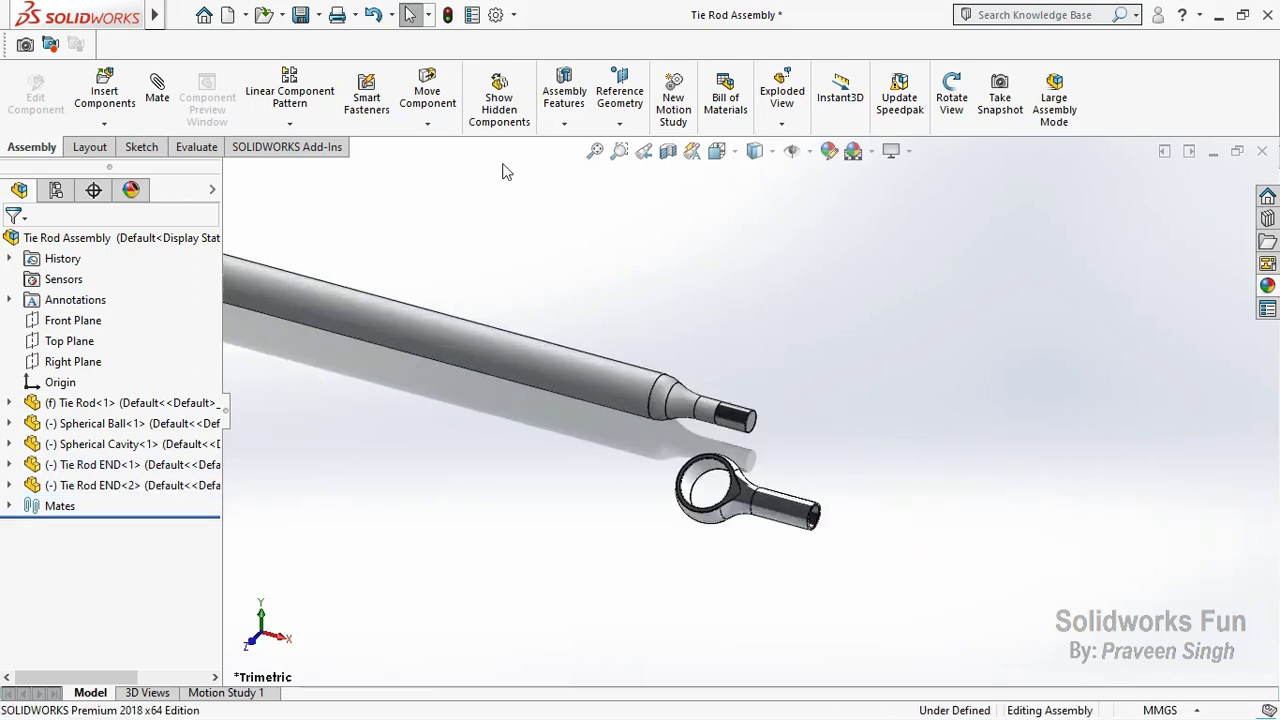
click(427, 123)
click(471, 166)
mouse_move(760, 490)
mouse_down()
mouse_move(1019, 540)
mouse_move(1010, 648)
mouse_move(956, 619)
mouse_up()
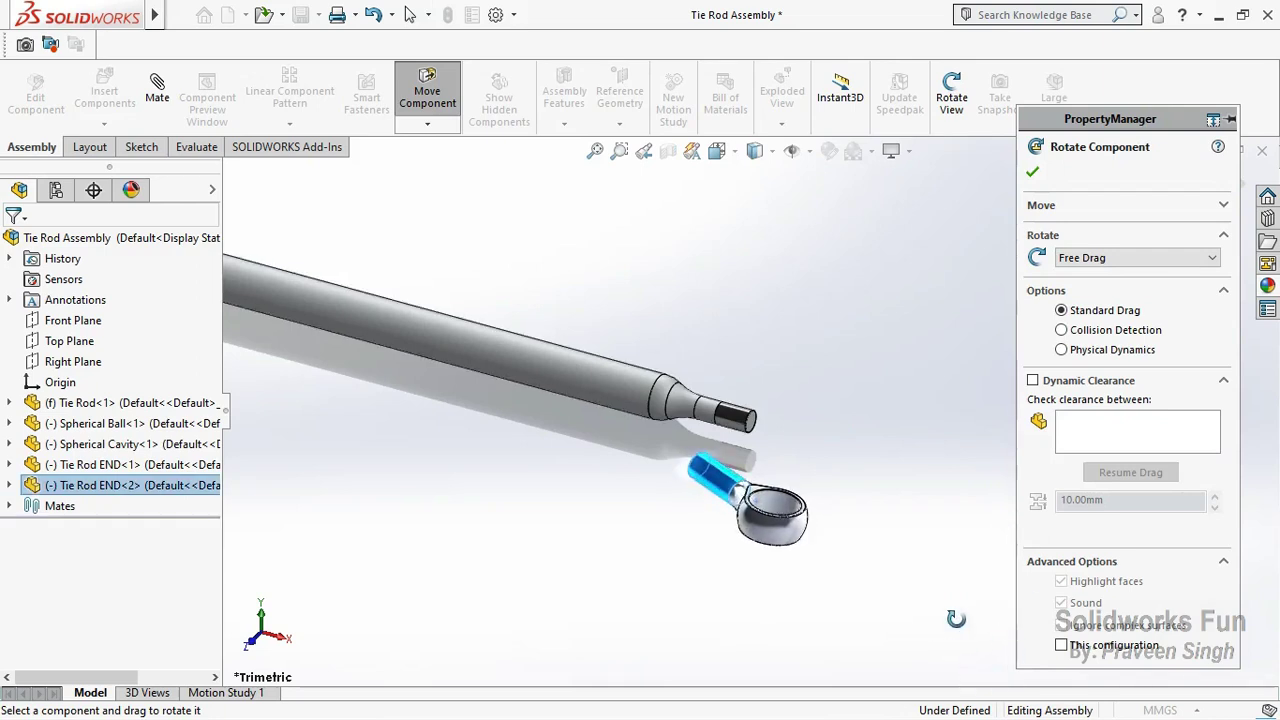
click(1032, 176)
click(729, 416)
ctrl+click(715, 472)
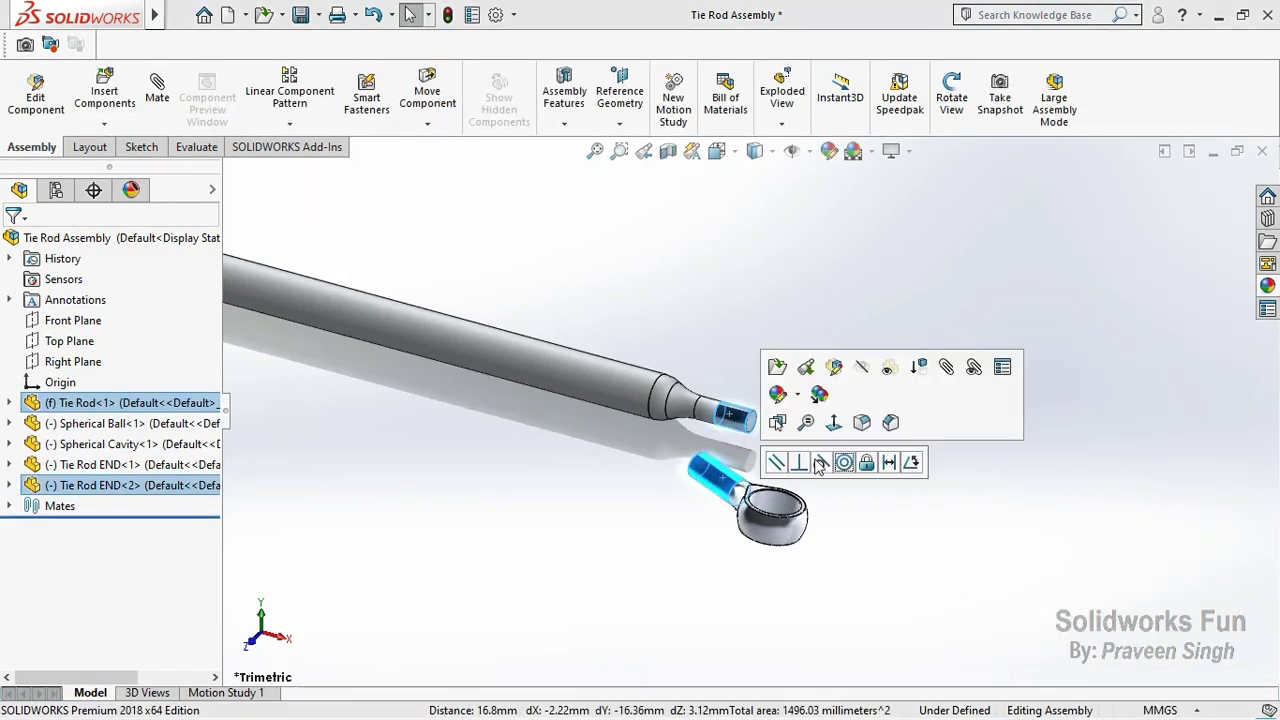
click(844, 462)
click(937, 457)
Step: Slide both tie rod ends along the rod axis and orbit close to the eye end
drag(740, 412, 866, 443)
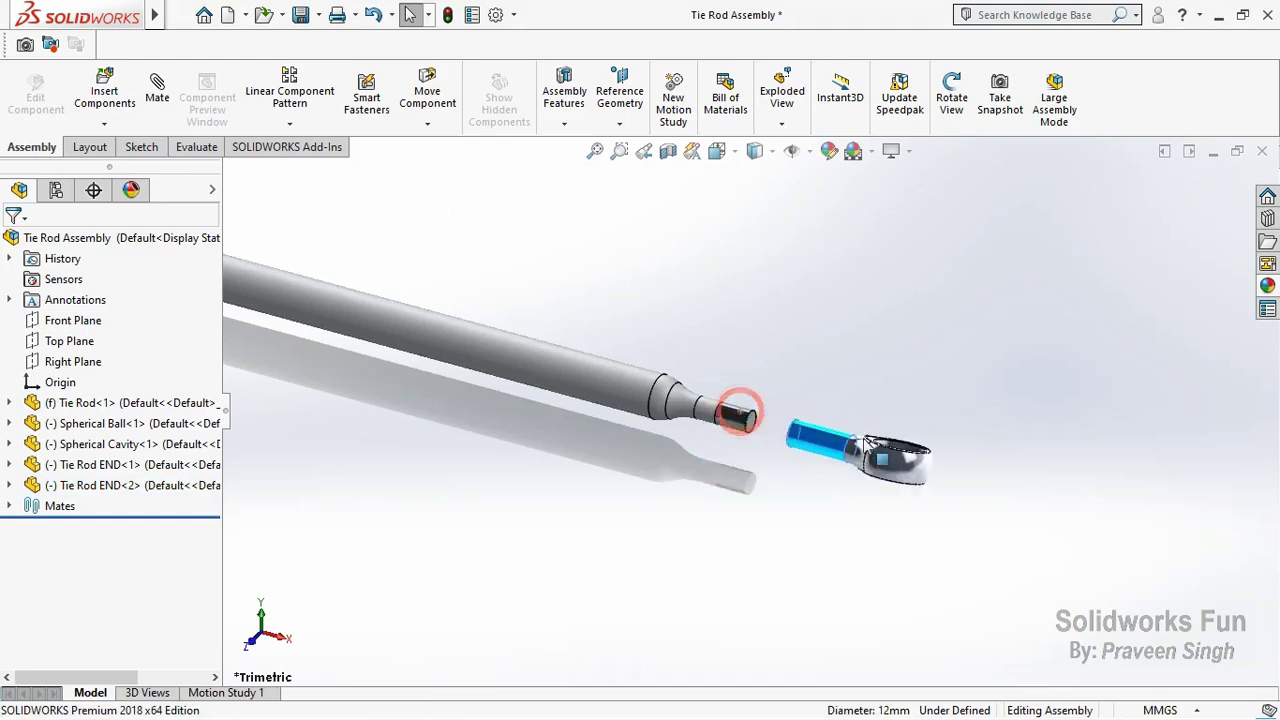
middle_drag(866, 443, 614, 458)
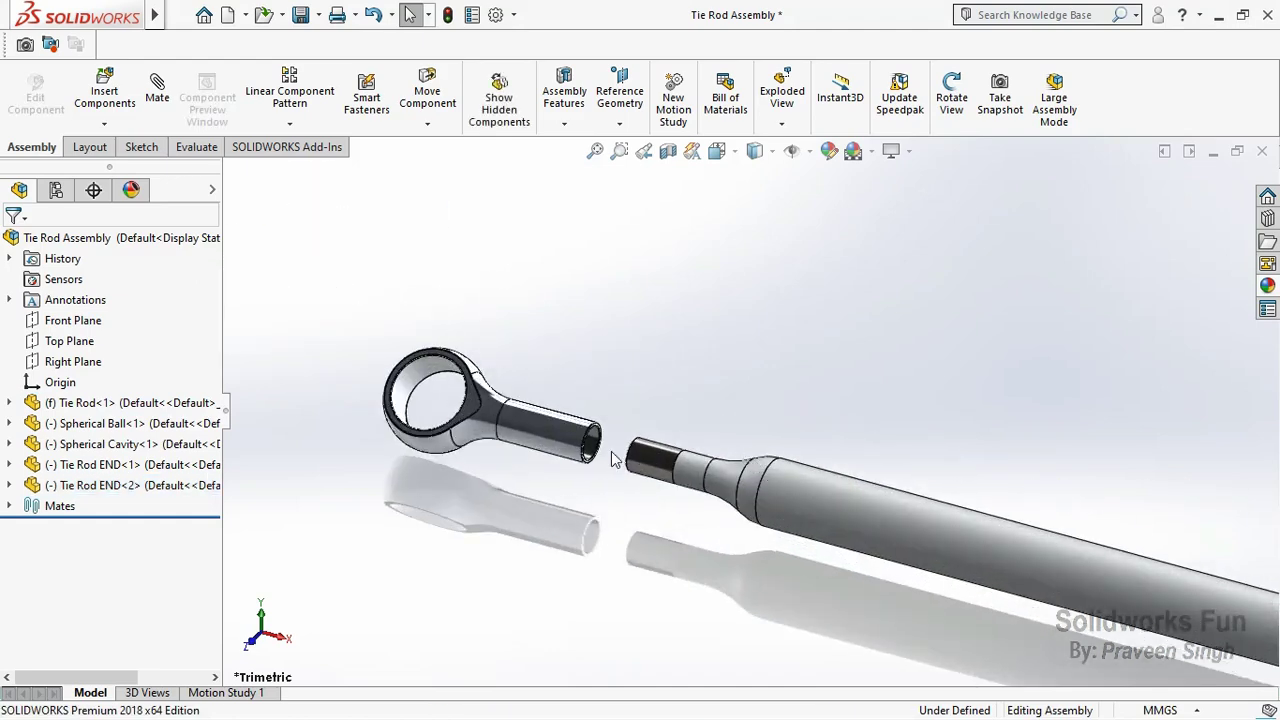
drag(600, 452, 560, 483)
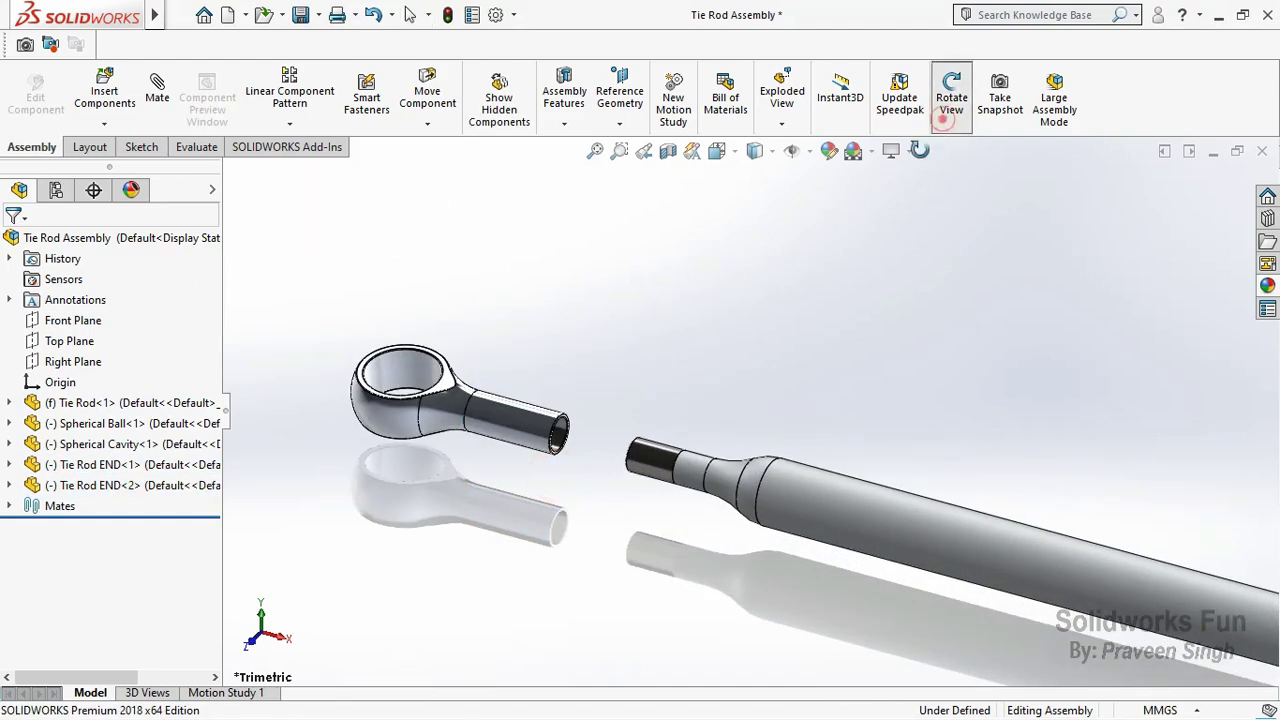
click(942, 118)
drag(709, 437, 632, 372)
right_click(632, 372)
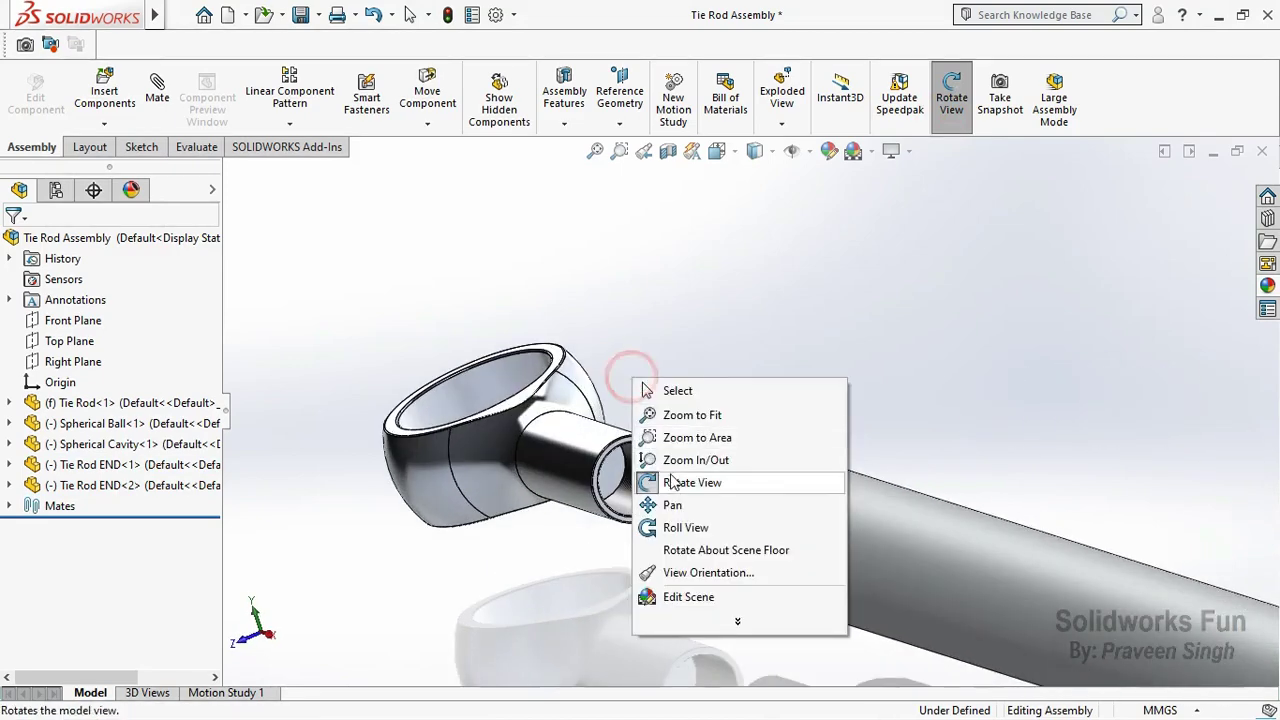
click(672, 483)
Step: Mate the tie rod end's threaded bore onto the rod's threaded end face
click(608, 465)
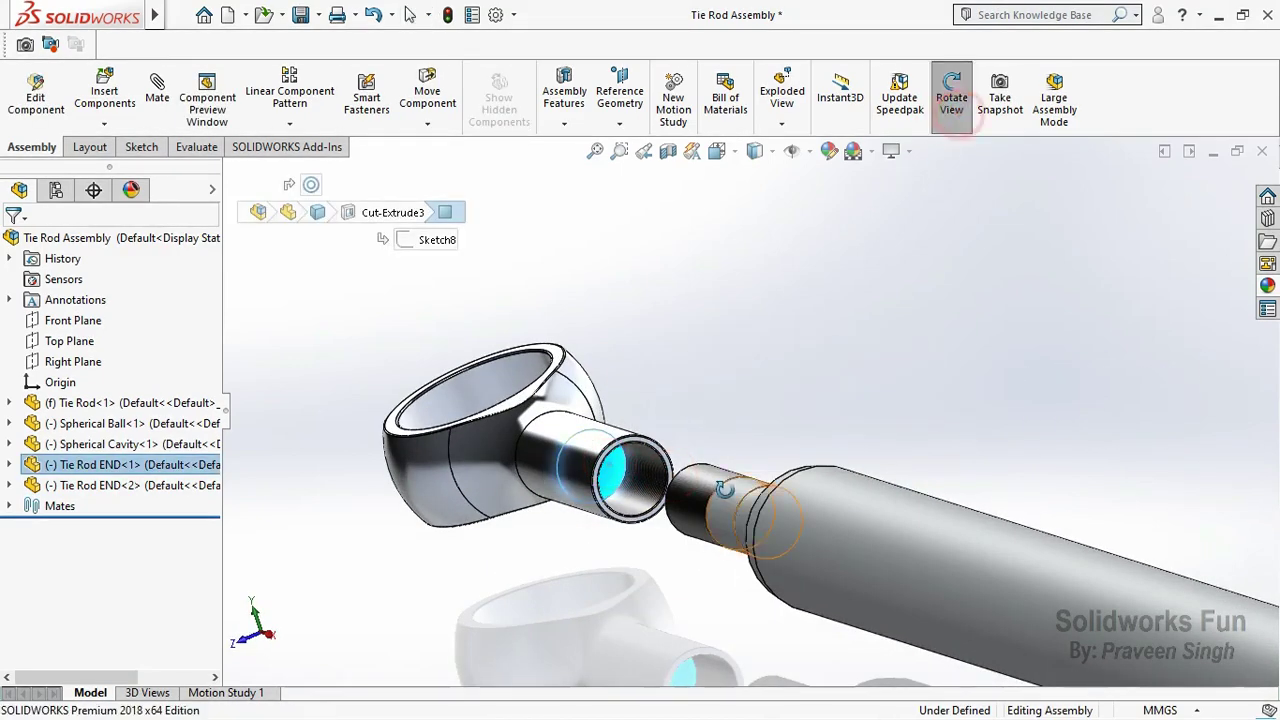
drag(724, 489, 649, 428)
right_click(643, 351)
click(680, 366)
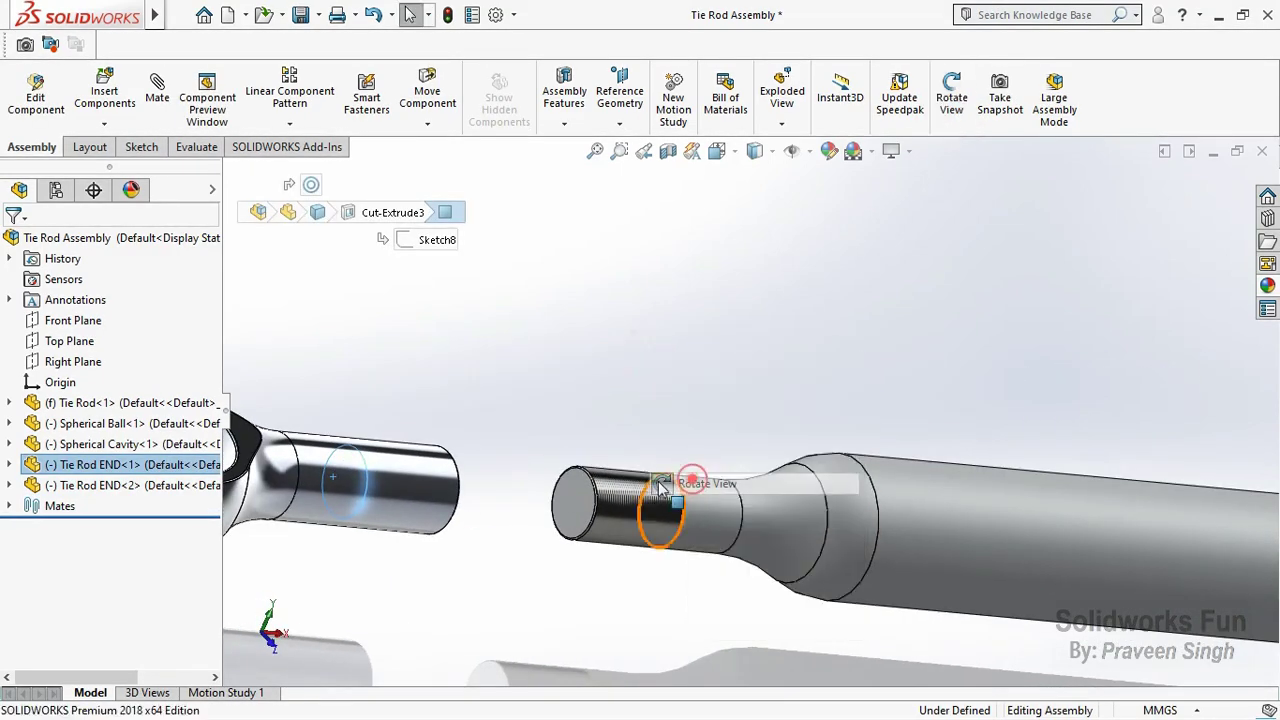
ctrl+click(573, 500)
click(688, 400)
Step: Make the second Tie Rod END's bore concentric with the rod's opposite threaded end
scroll(867, 481, up, 3)
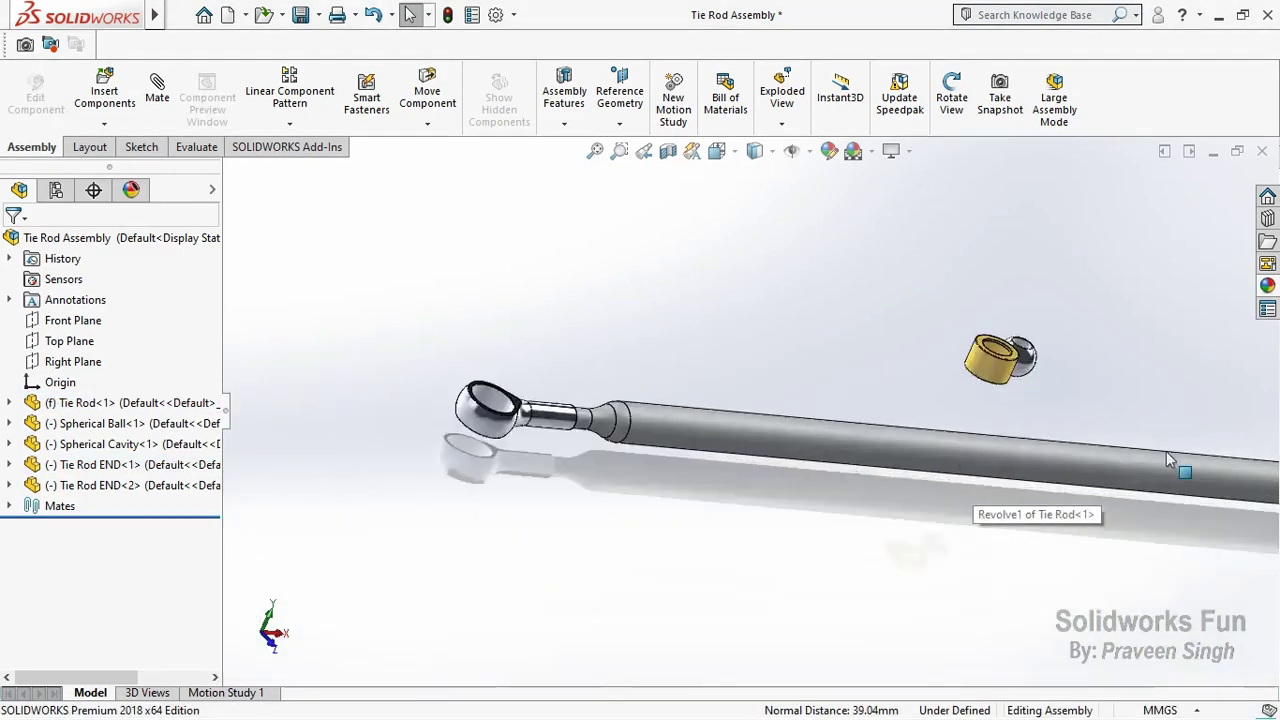
middle_drag(1166, 451, 900, 160)
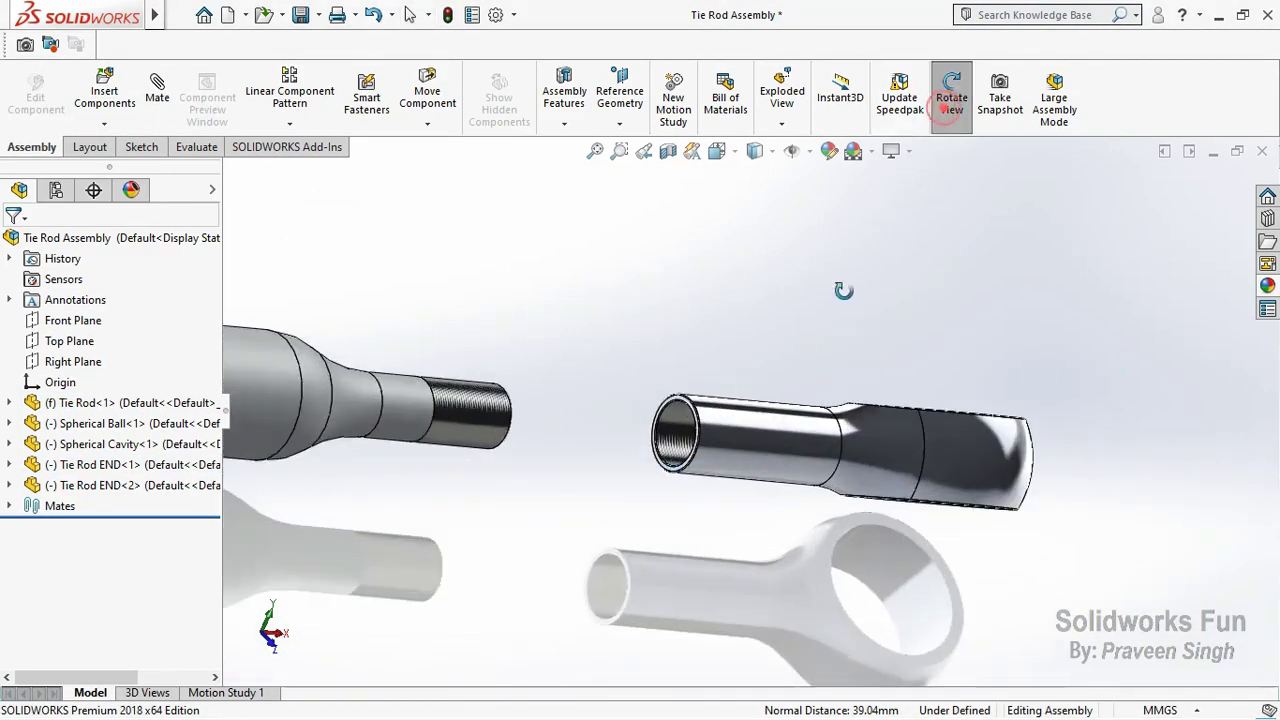
mouse_move(843, 291)
mouse_down()
mouse_move(829, 343)
mouse_move(491, 366)
mouse_move(603, 424)
mouse_up()
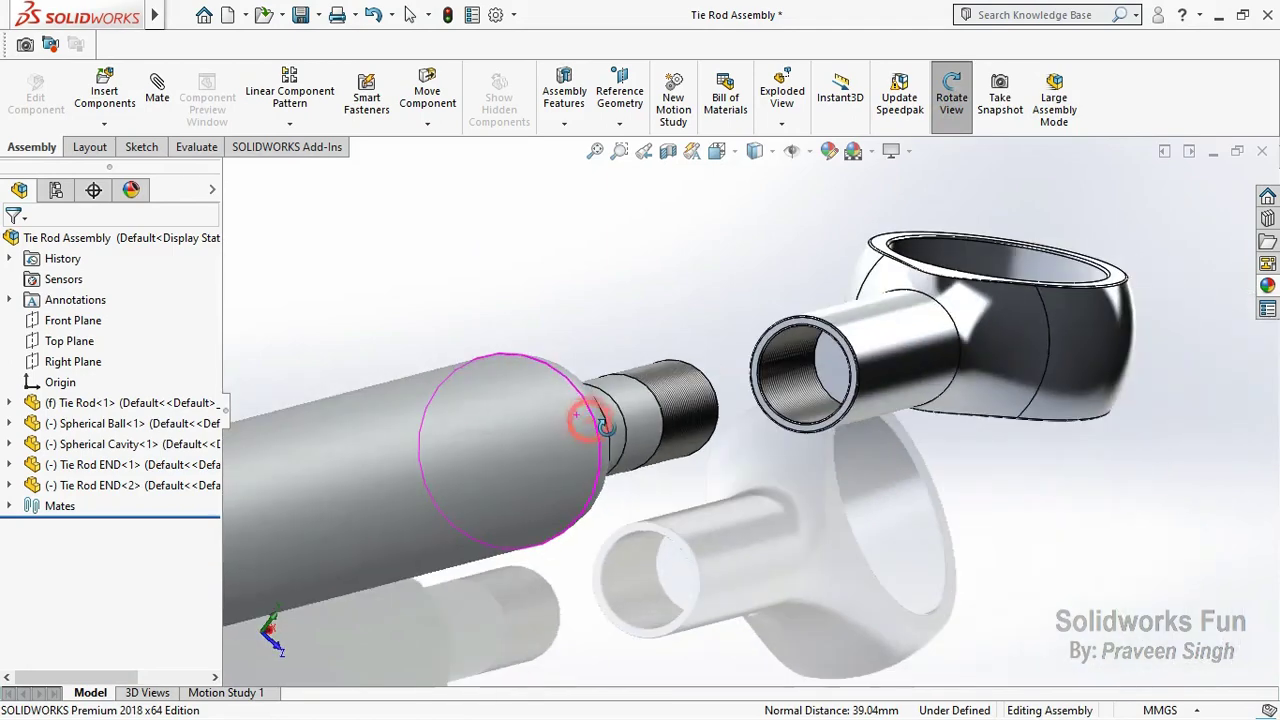
click(955, 115)
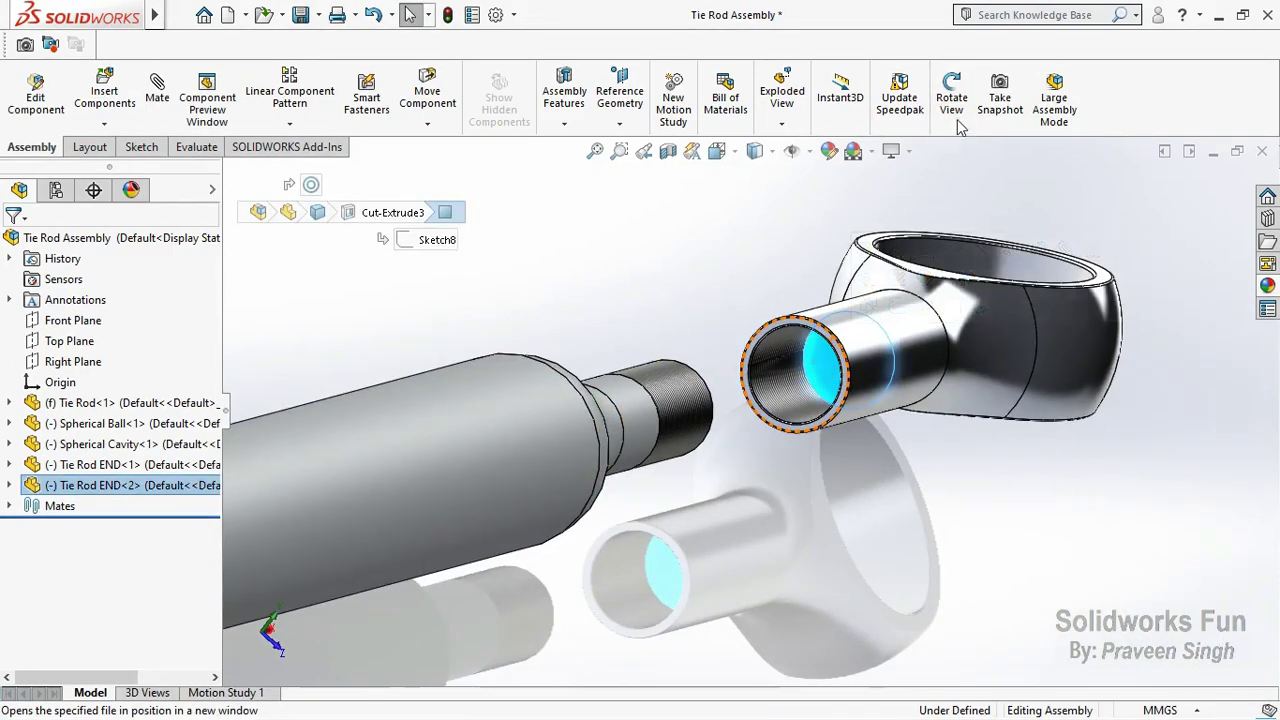
mouse_move(662, 405)
mouse_down()
mouse_move(503, 337)
mouse_move(729, 289)
mouse_up()
right_click(727, 292)
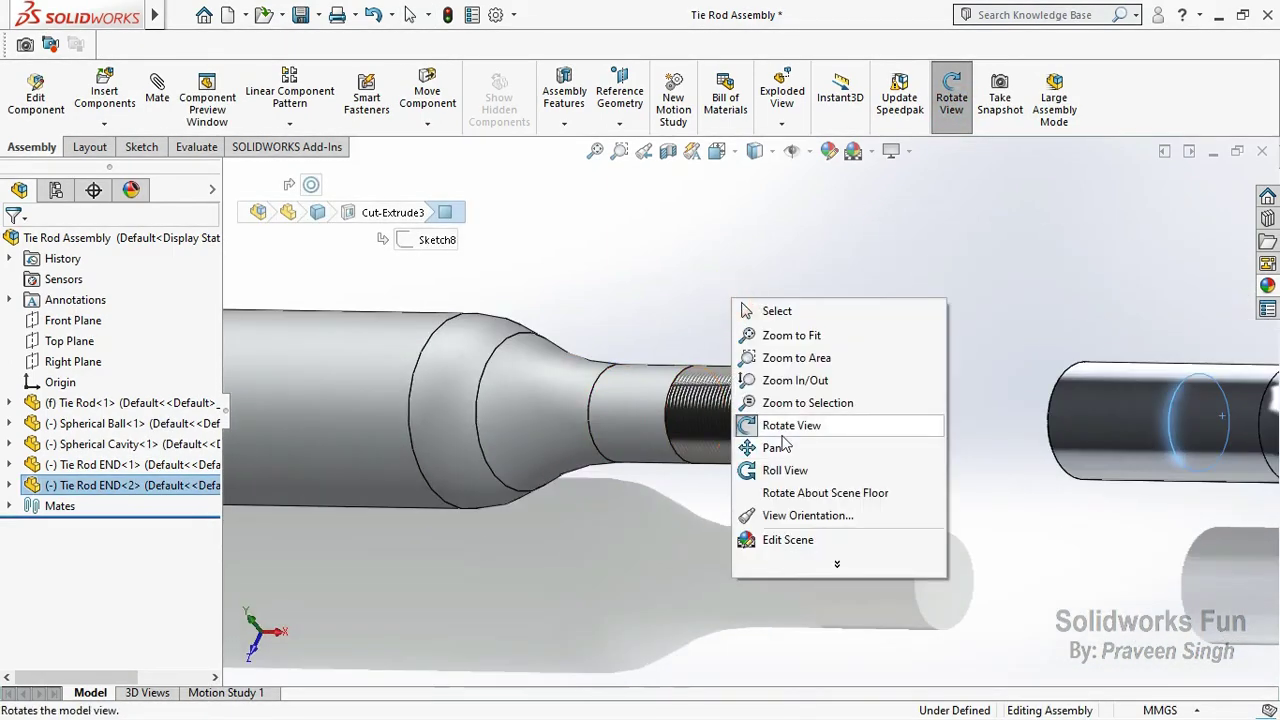
click(785, 426)
click(850, 400)
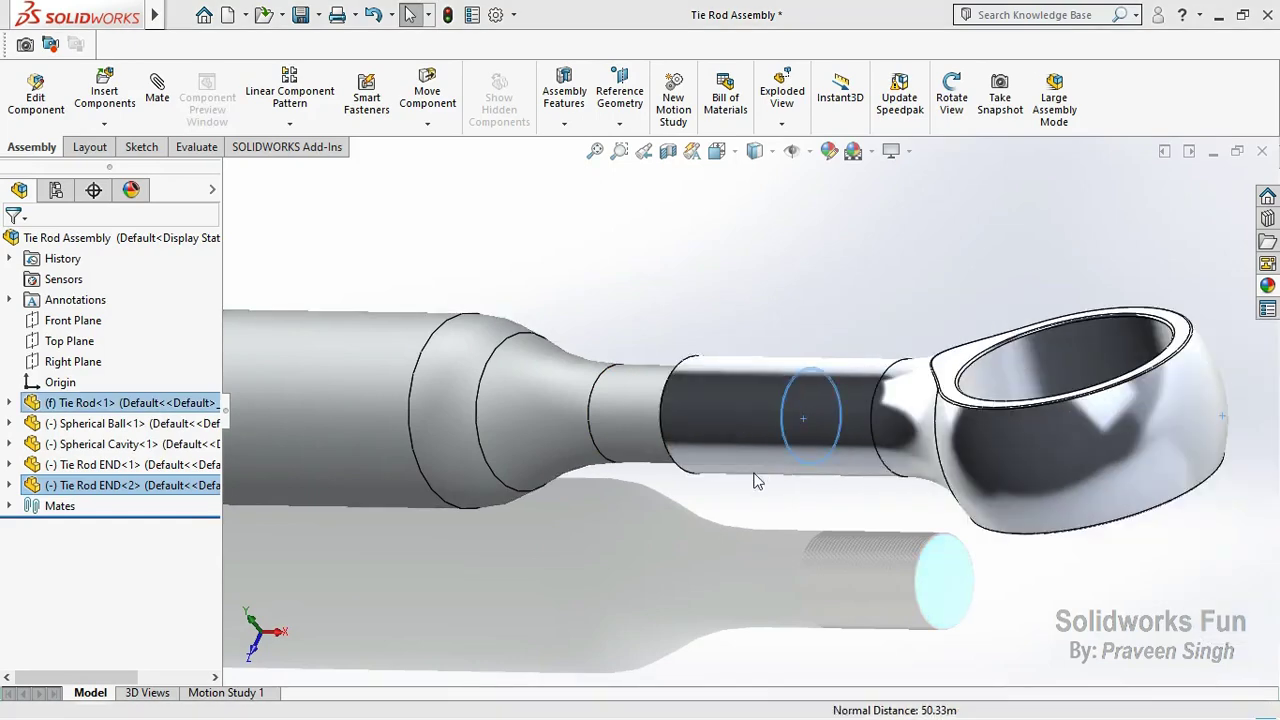
scroll(567, 404, up, 5)
scroll(450, 420, down, 1)
scroll(295, 438, down, 2)
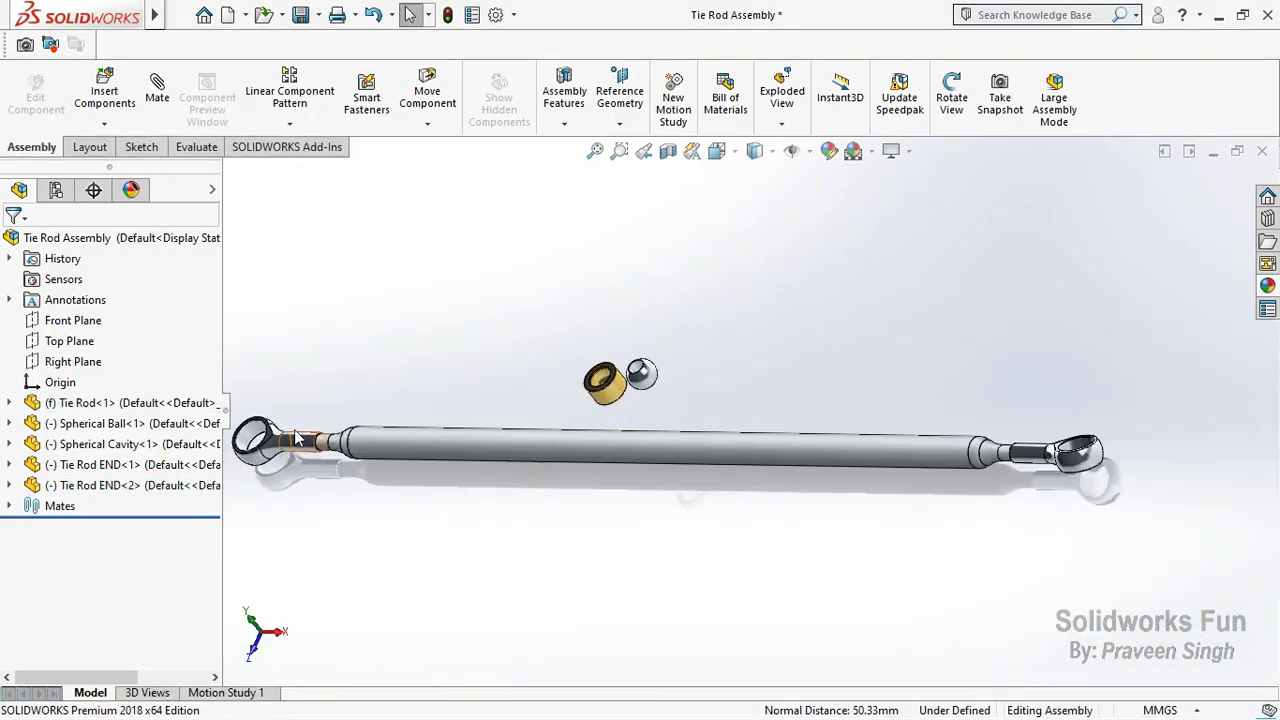
Step: Ctrl-drag second Spherical Cavity and Spherical Ball copies near the far end
click(951, 100)
drag(726, 391, 509, 374)
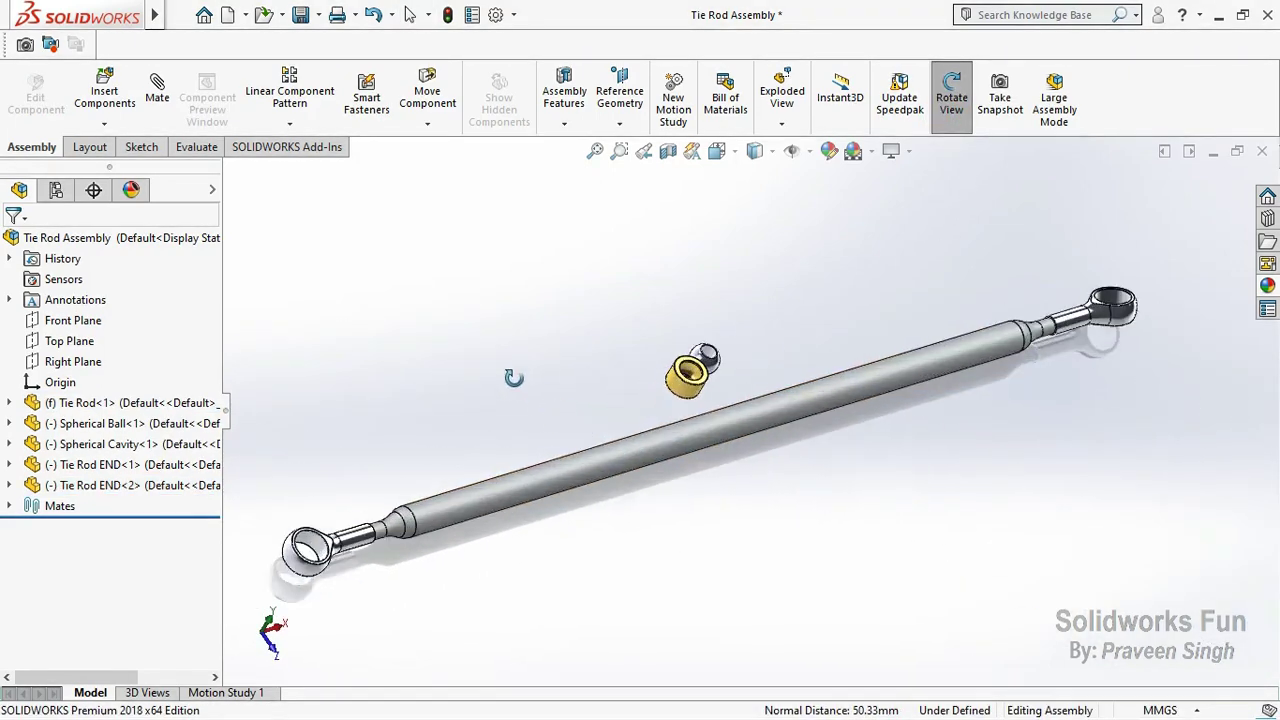
right_click(490, 343)
click(538, 449)
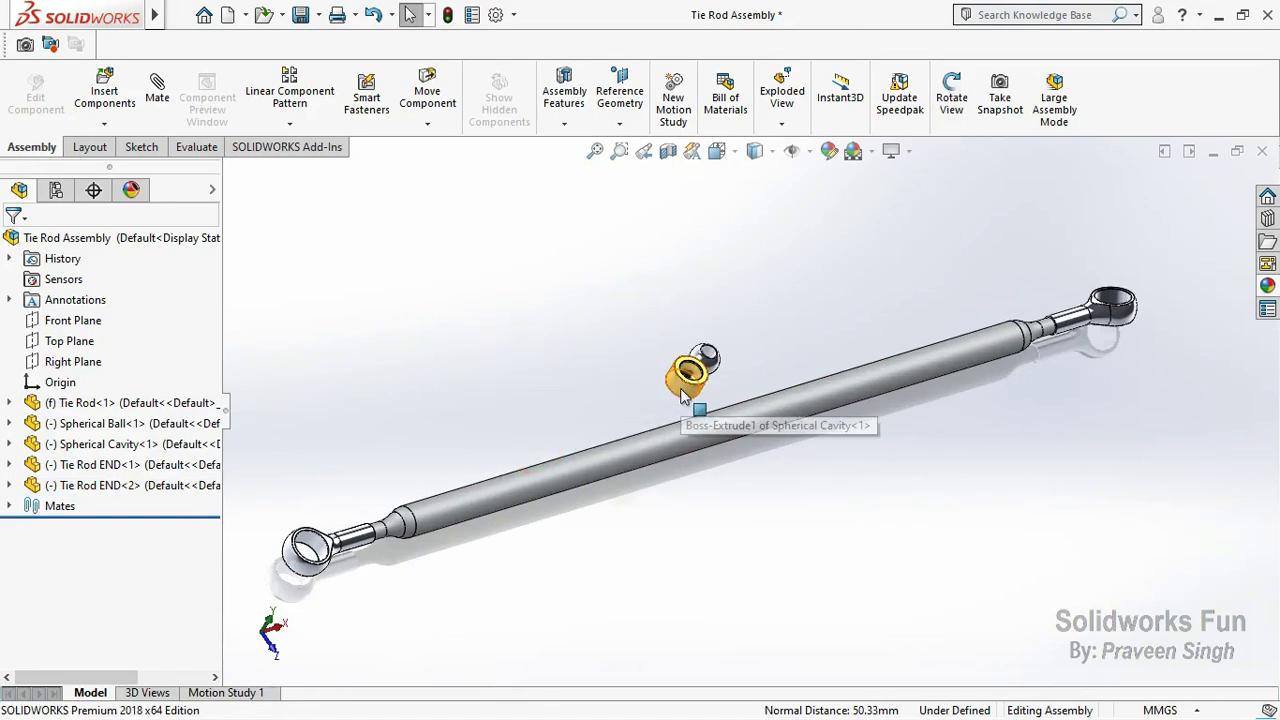
ctrl+drag(683, 395, 866, 323)
click(935, 457)
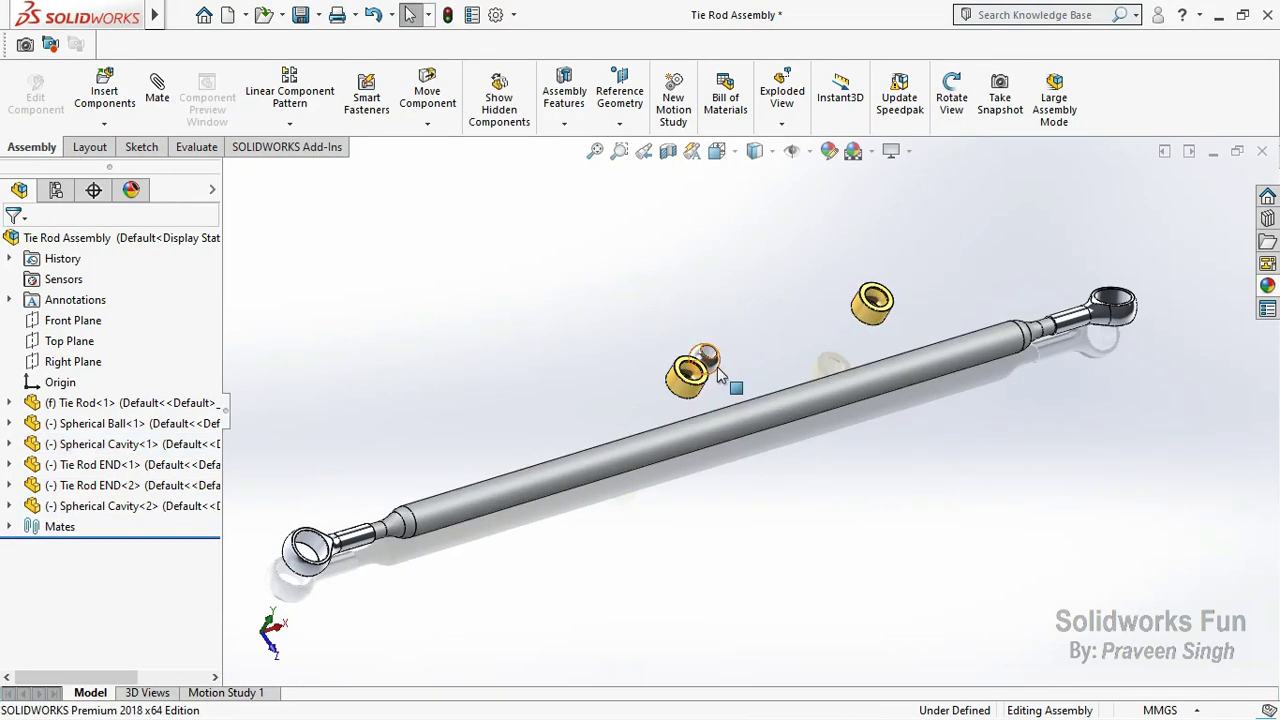
ctrl+drag(717, 372, 882, 317)
ctrl+drag(953, 428, 953, 428)
click(960, 480)
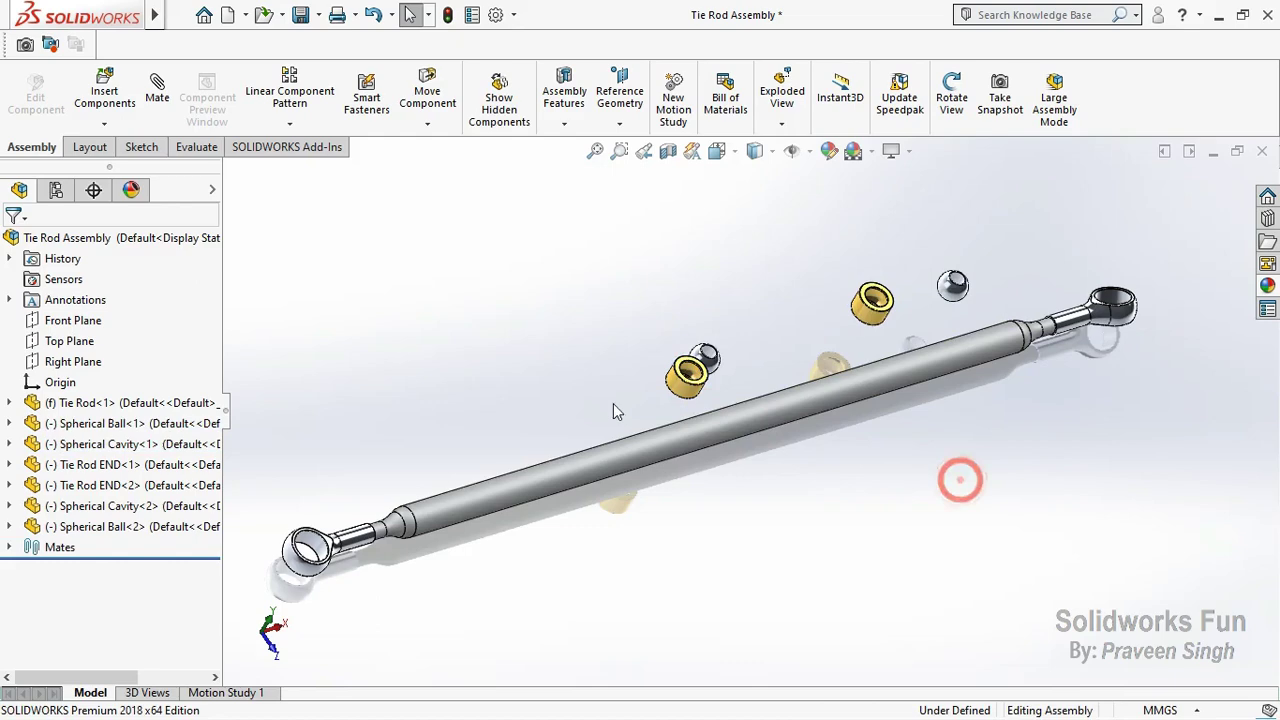
Step: Seat the first Spherical Cavity concentric and flush in Tie Rod END<1>'s eye
click(677, 392)
ctrl+click(313, 545)
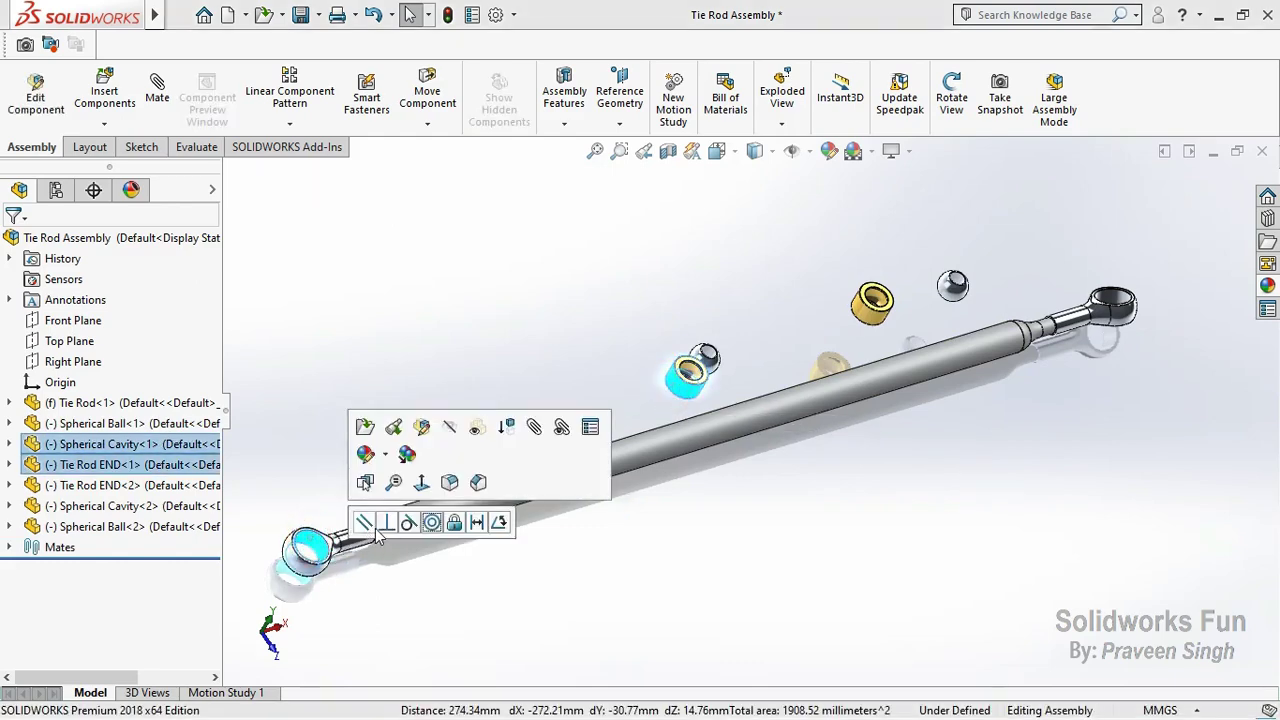
click(432, 525)
scroll(500, 448, down, 5)
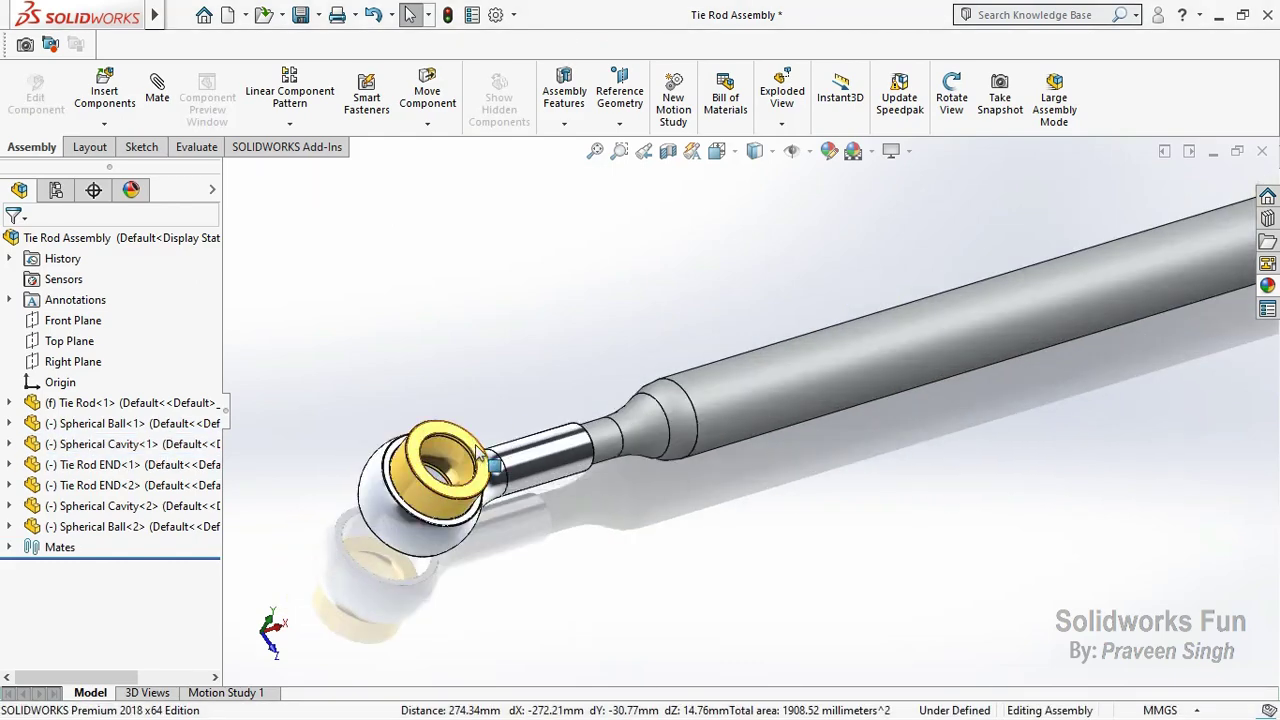
click(481, 456)
scroll(520, 472, down, 3)
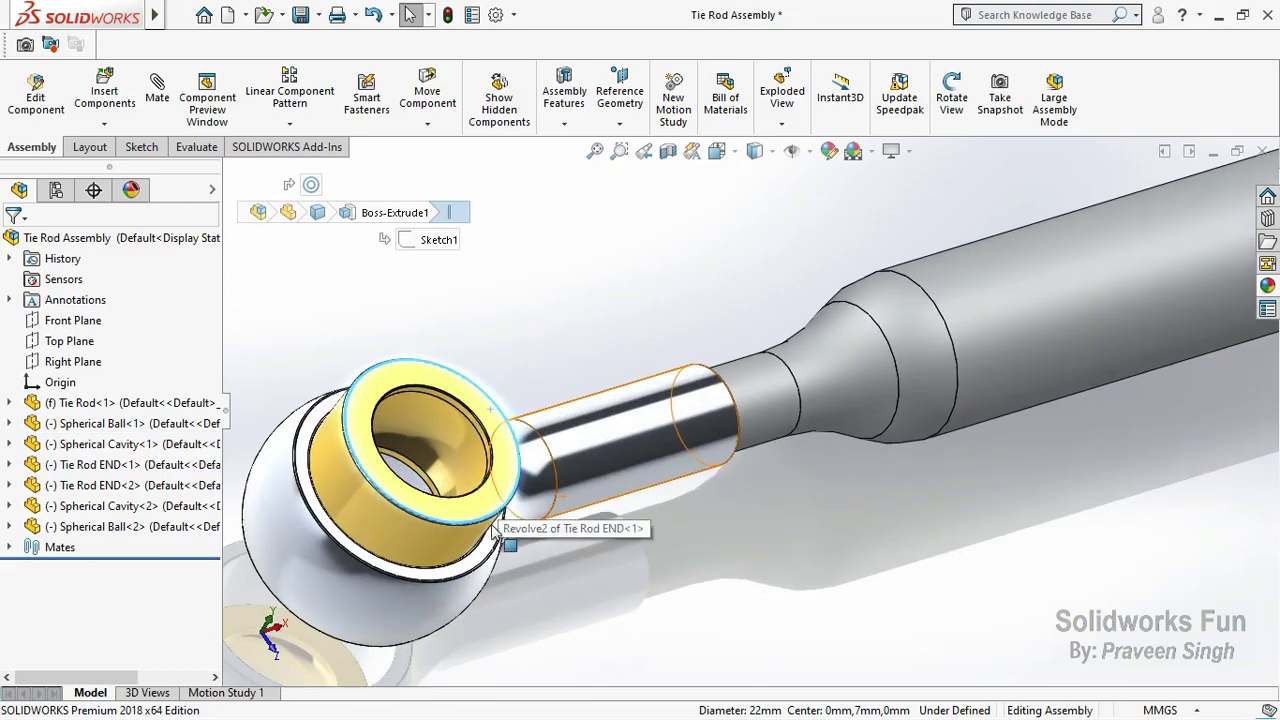
ctrl+click(540, 516)
click(543, 524)
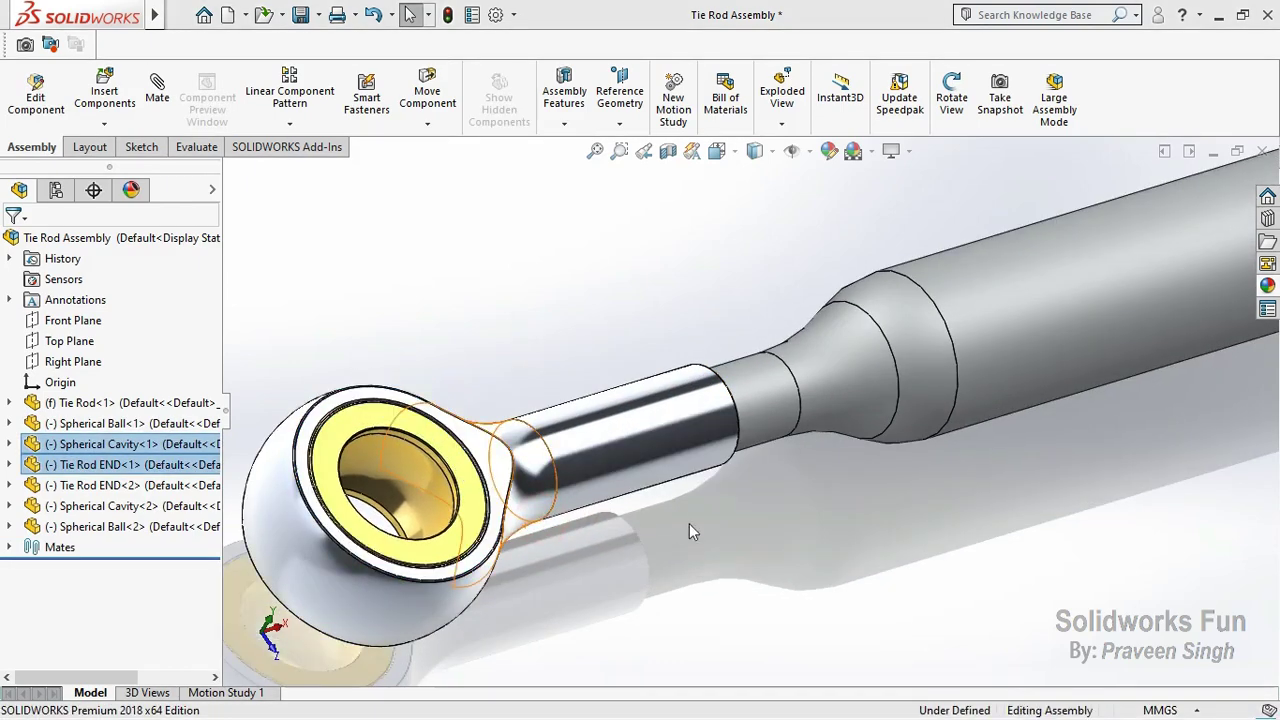
Step: Select the first Spherical Ball and the cavity ring for a mate
scroll(689, 523, up, 5)
click(1004, 270)
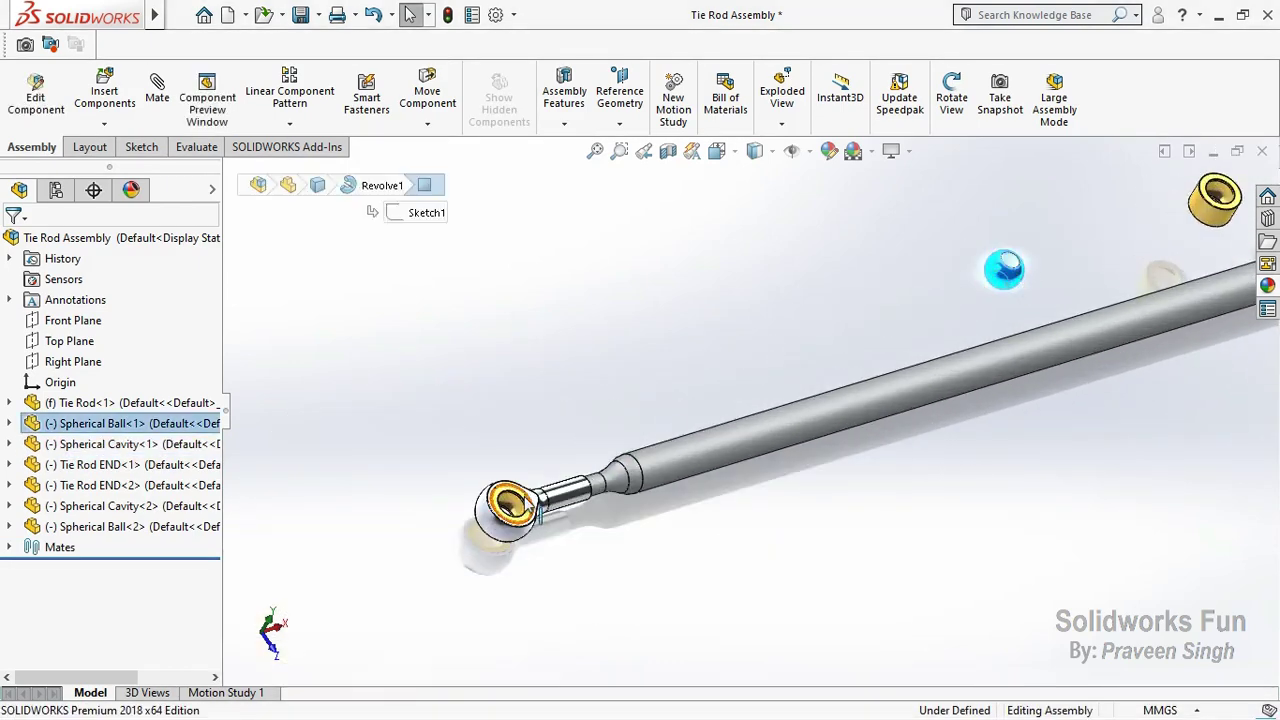
ctrl+click(517, 505)
Step: Make the first ball concentric in its cavity and Spherical Cavity<2> concentric with the far ring
click(592, 484)
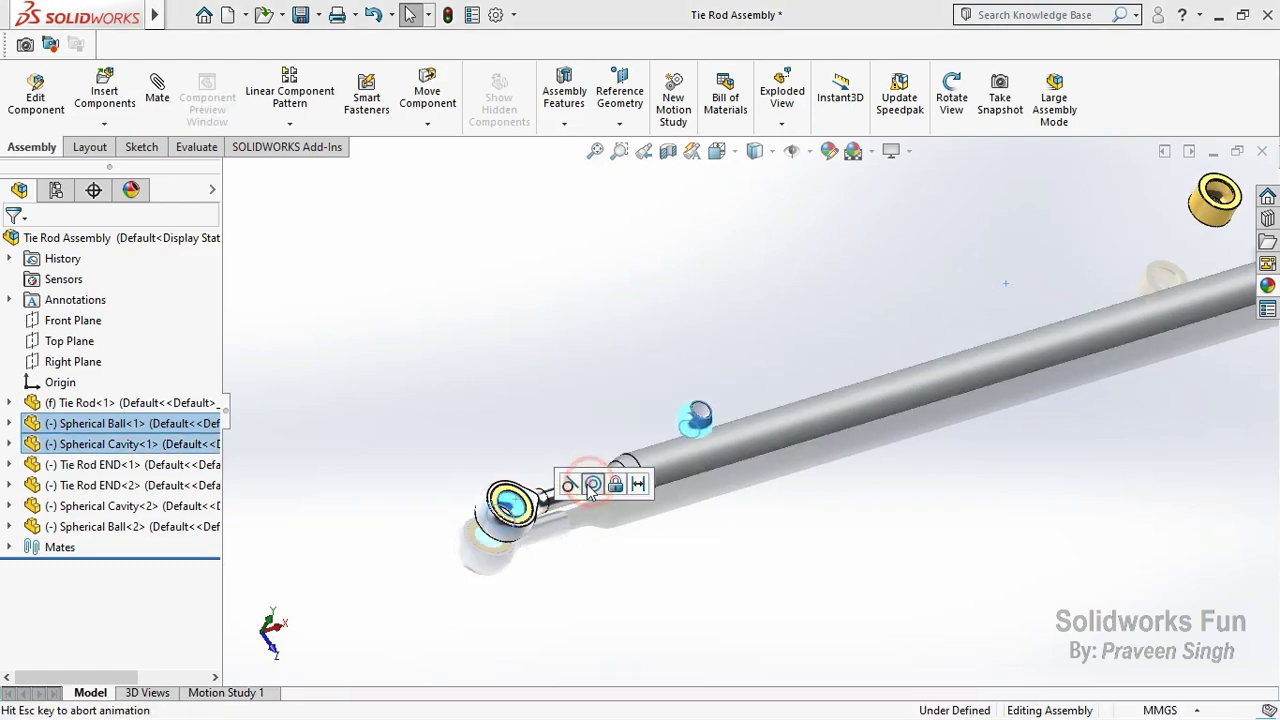
scroll(927, 469, down, 5)
click(963, 358)
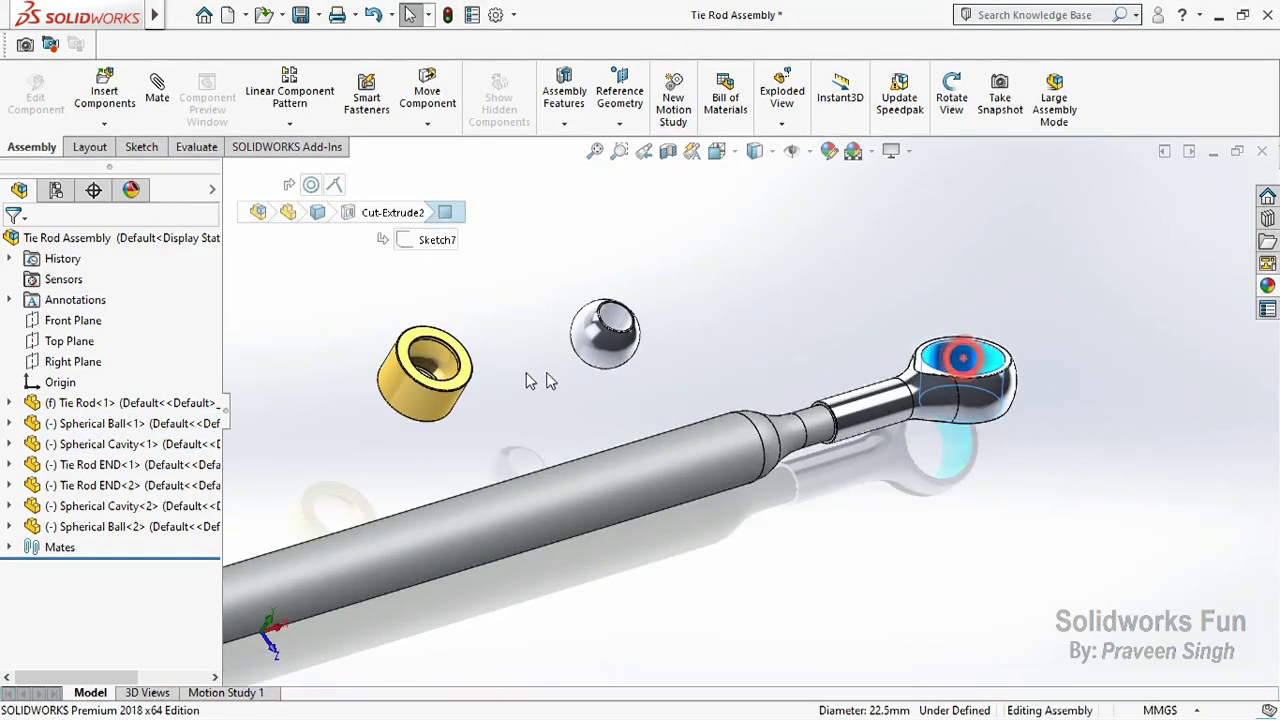
click(433, 398)
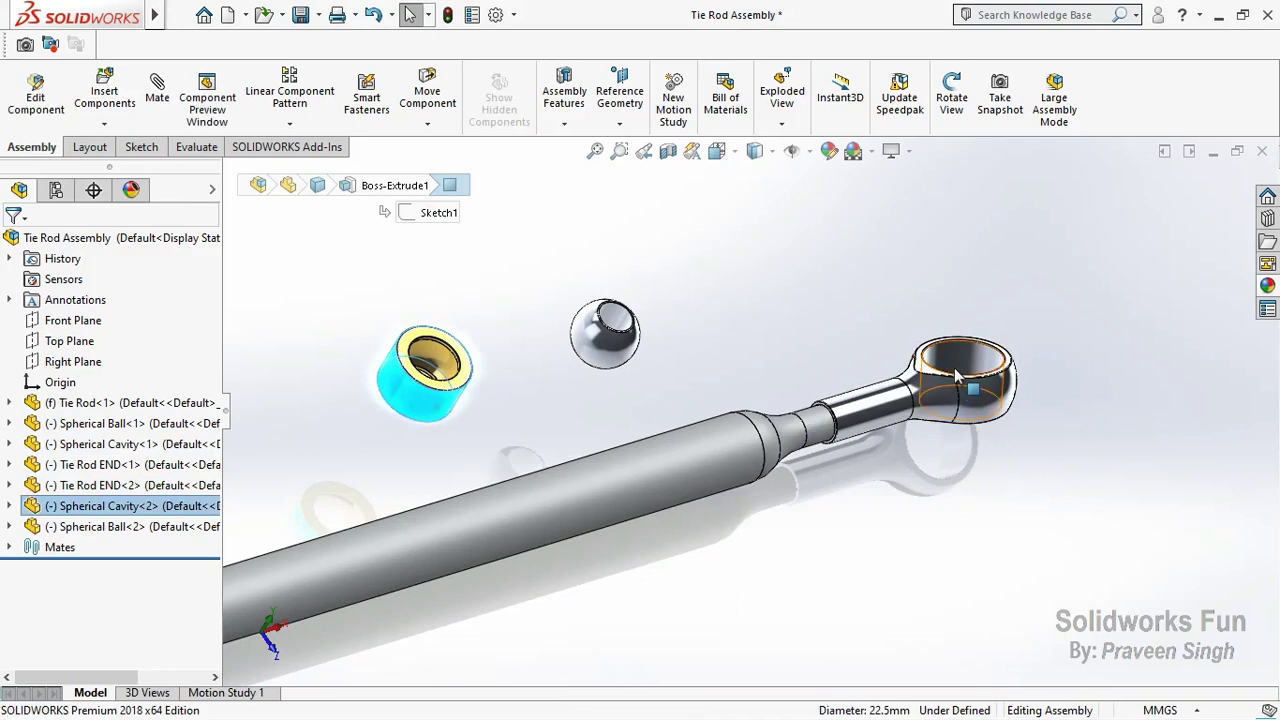
ctrl+click(985, 366)
click(1034, 358)
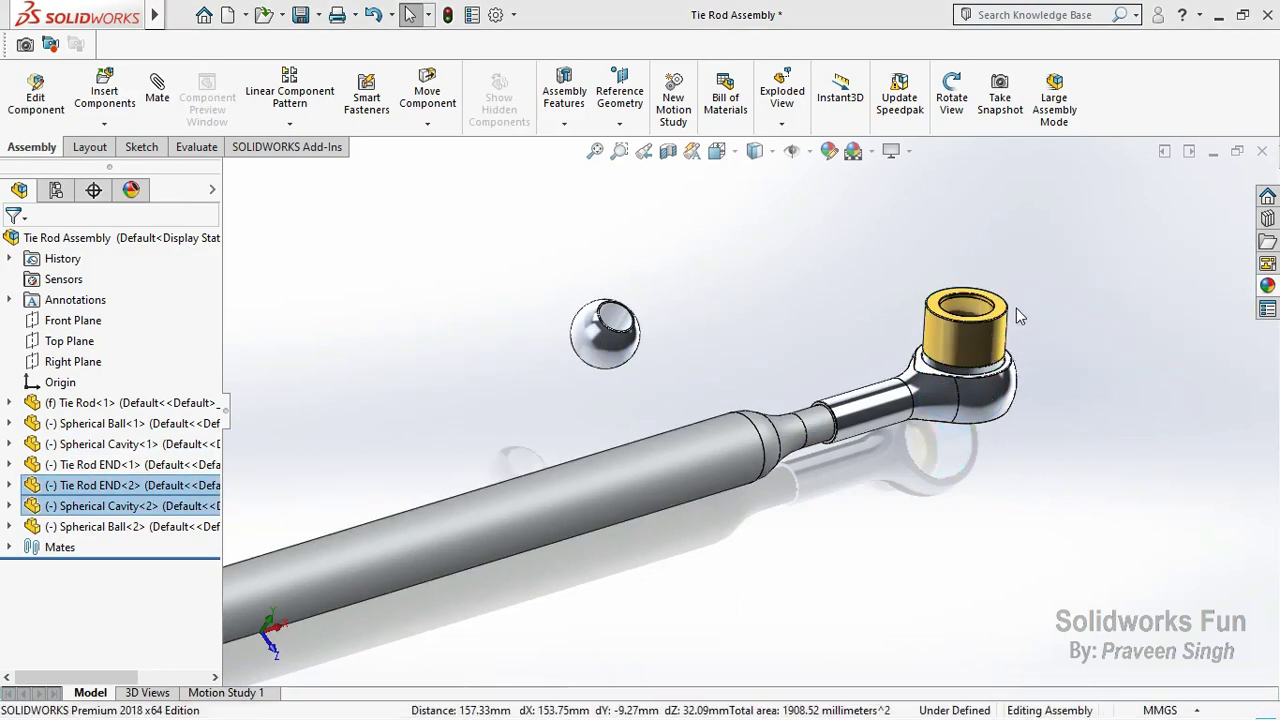
Step: Seat Spherical Cavity<2> flush in Tie Rod END<2> and make Spherical Ball<2> concentric with it
click(976, 322)
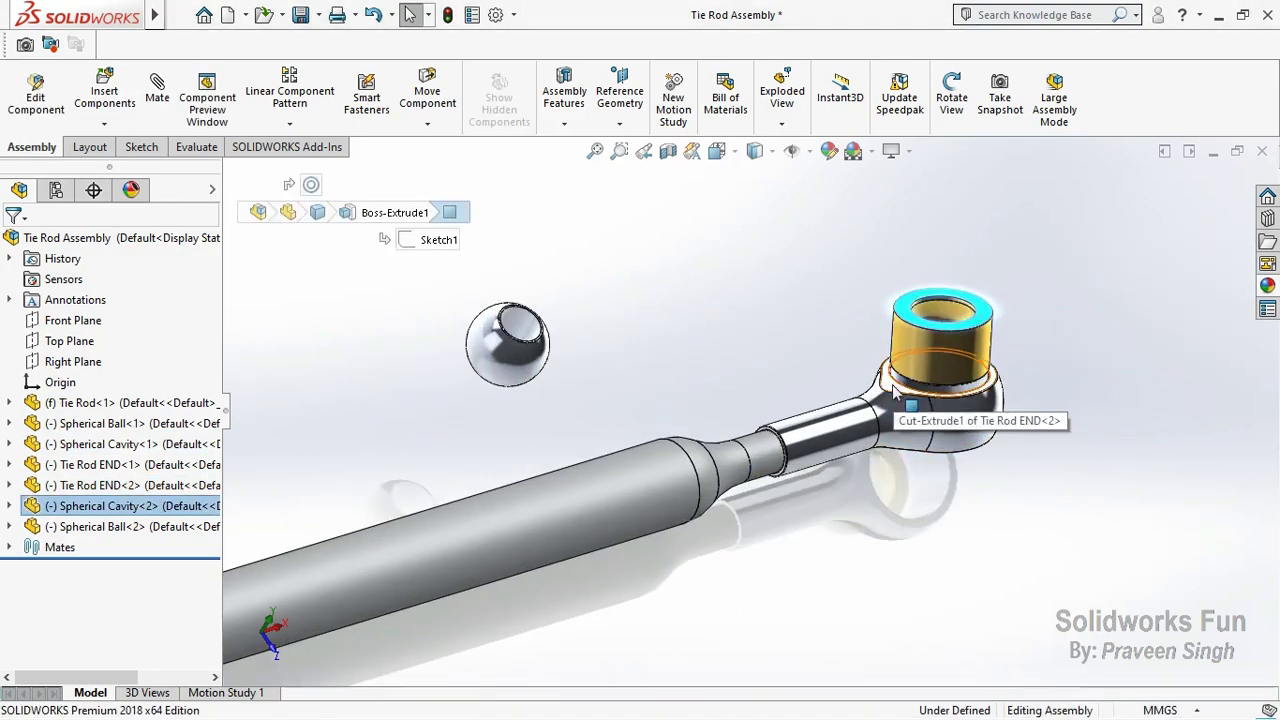
ctrl+click(893, 393)
click(943, 365)
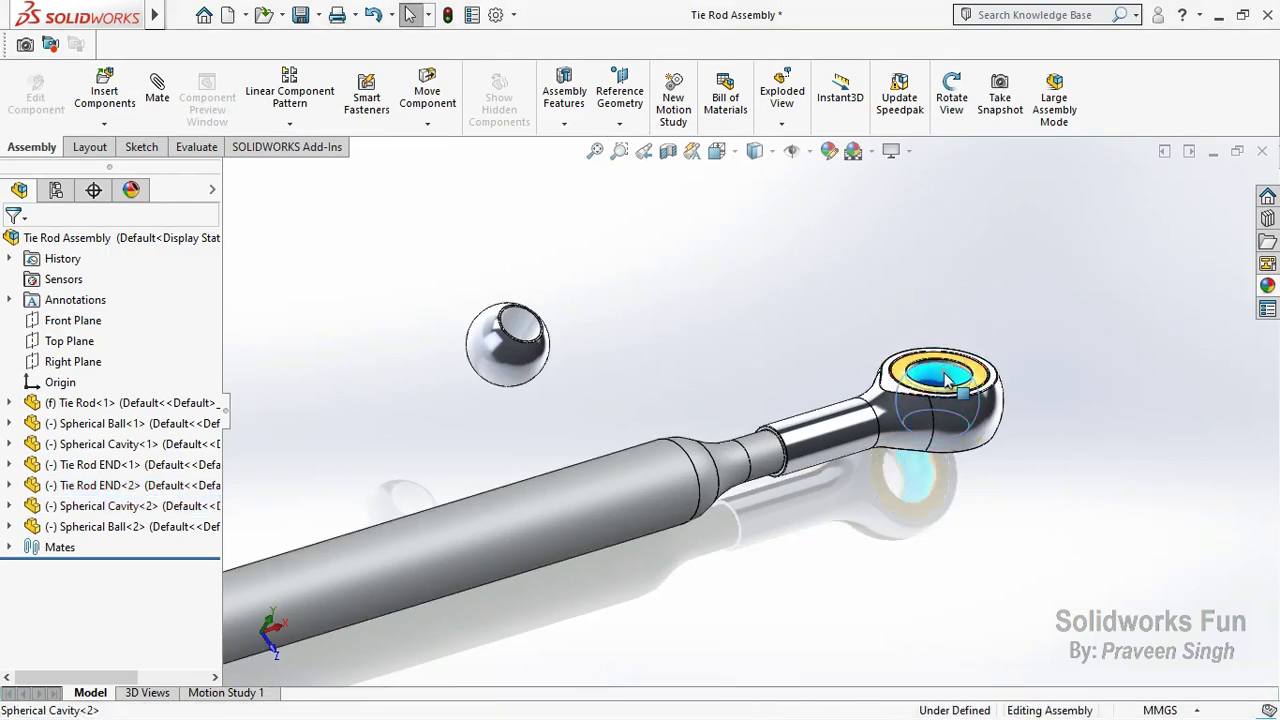
click(945, 378)
ctrl+click(520, 355)
click(600, 346)
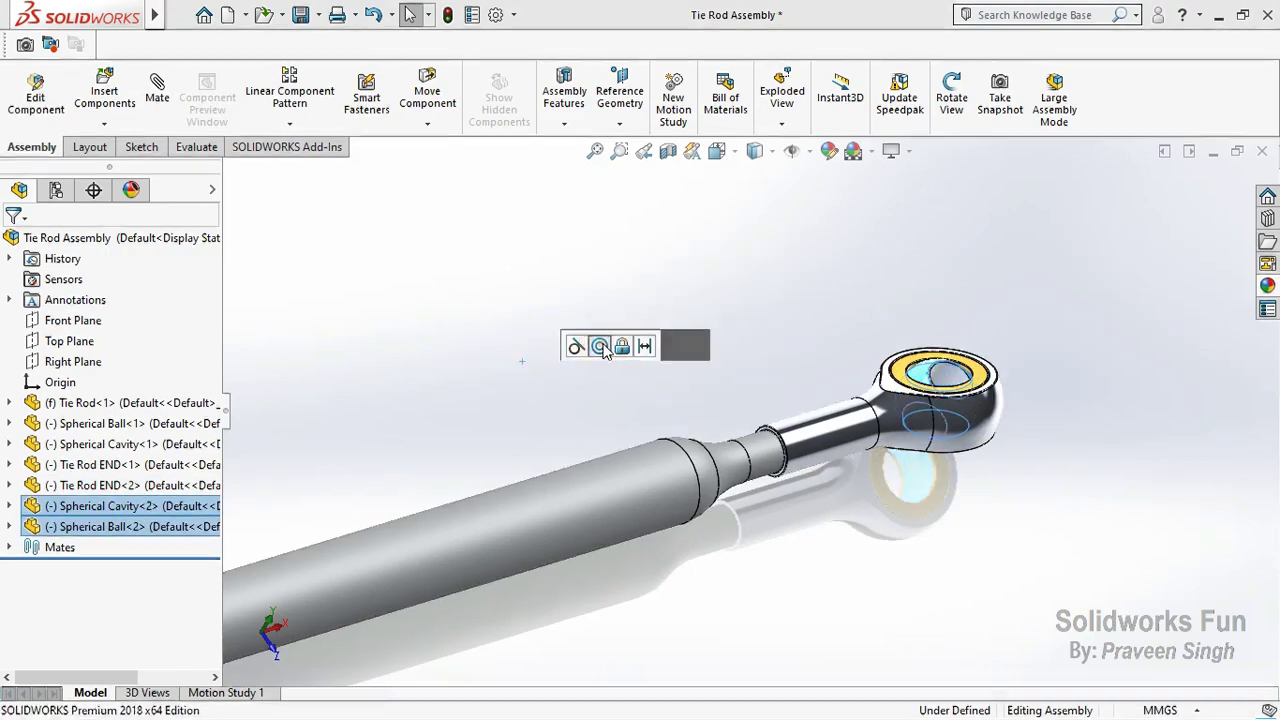
Step: Drag both balls to check they move correctly within their cavities
drag(928, 375, 918, 371)
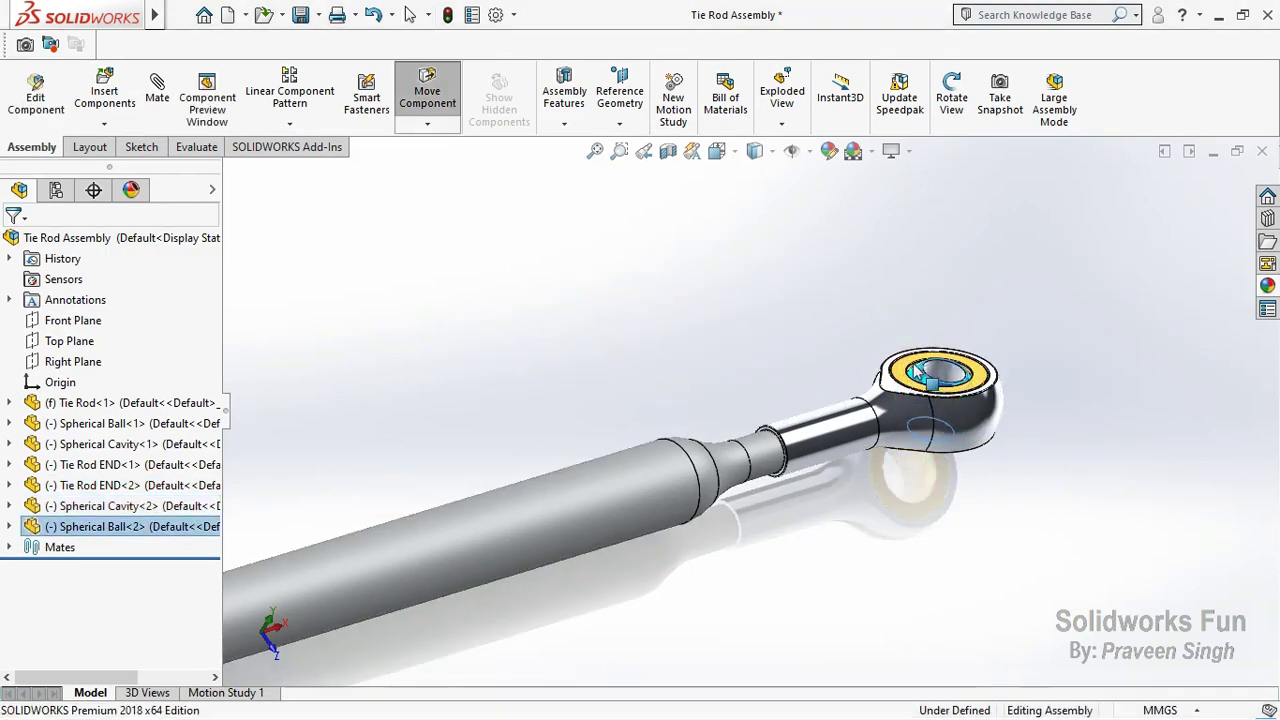
click(912, 430)
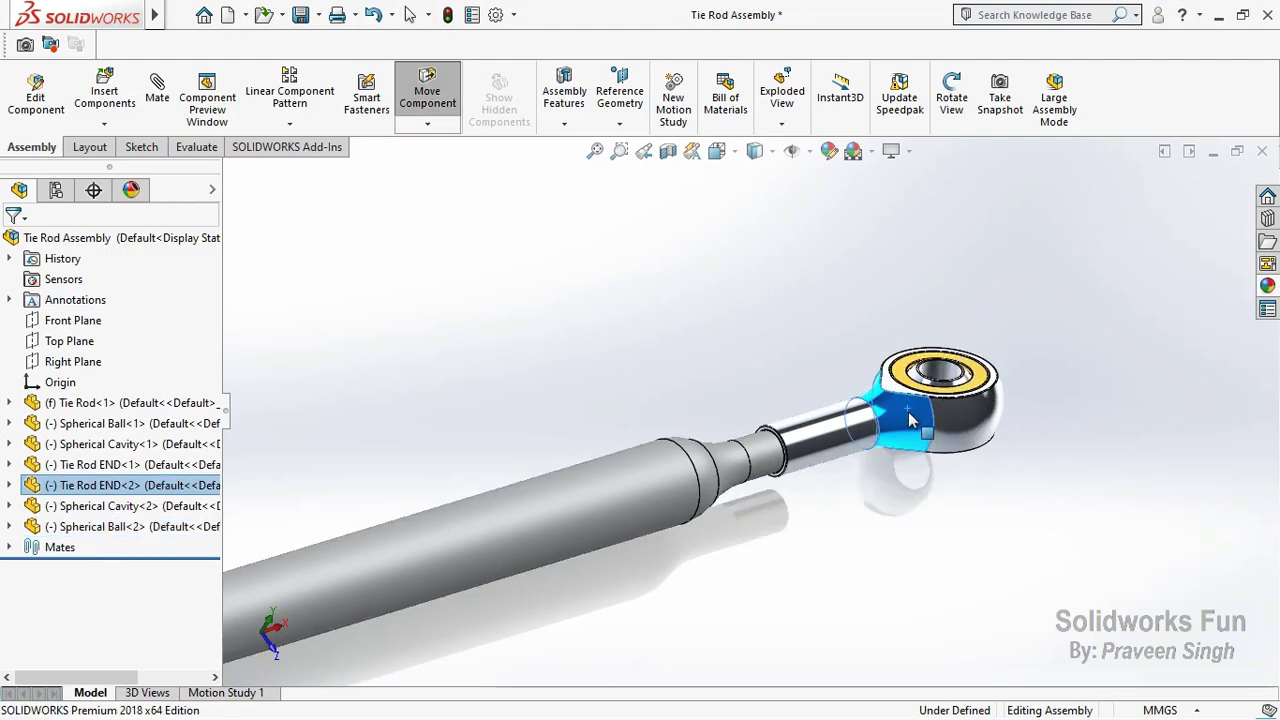
click(918, 500)
key(f)
scroll(390, 526, down, 5)
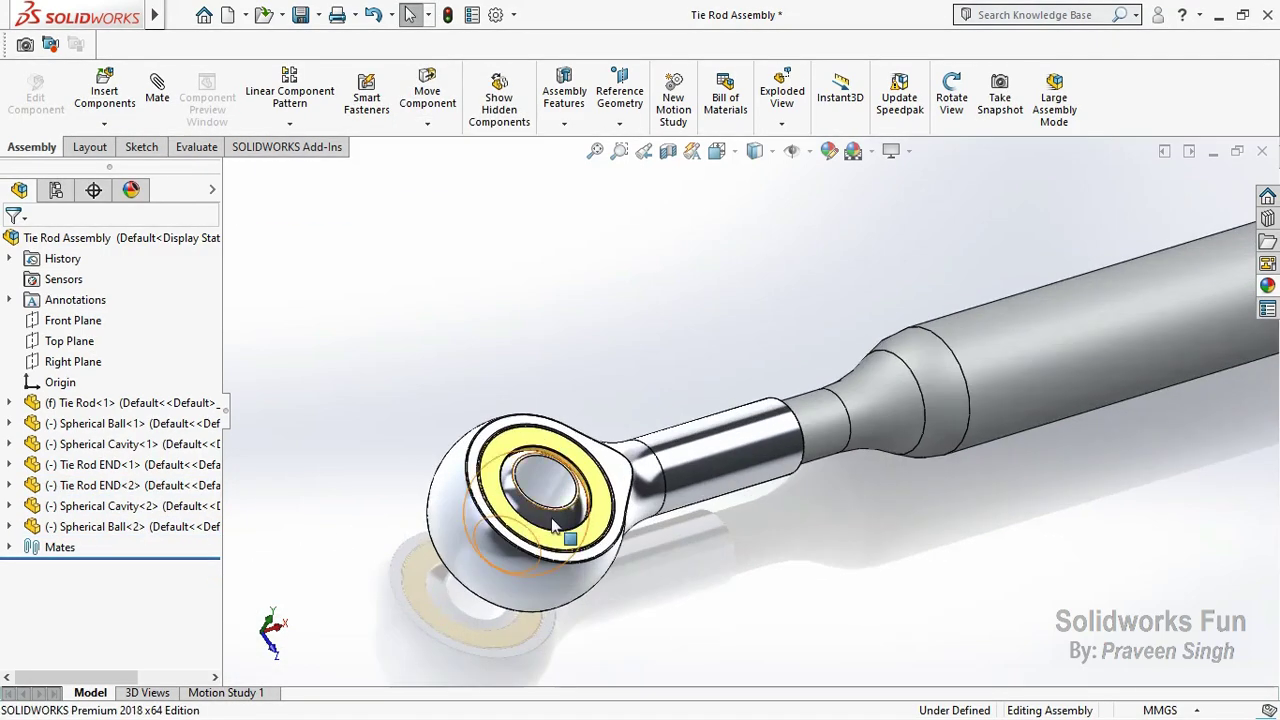
drag(553, 527, 507, 470)
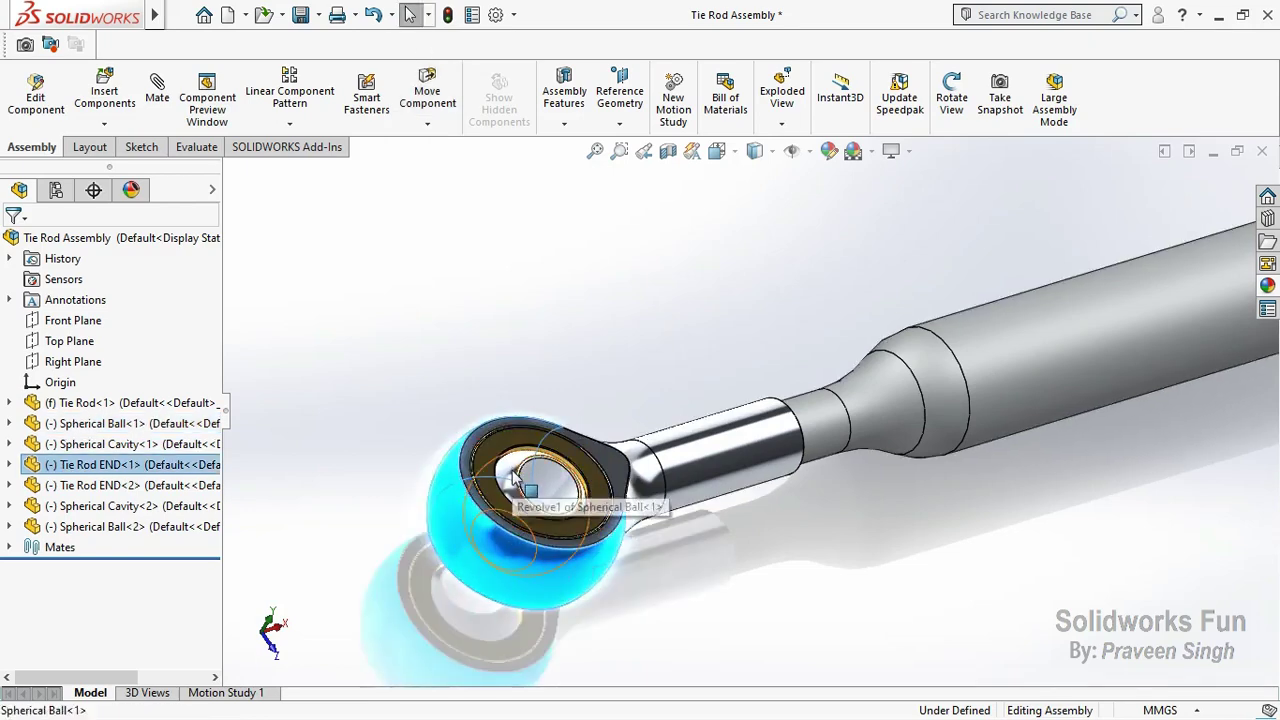
Step: Rebuild and save the assembly, switch to Front view, and select Top Plane for a mate
key(Escape)
key(f)
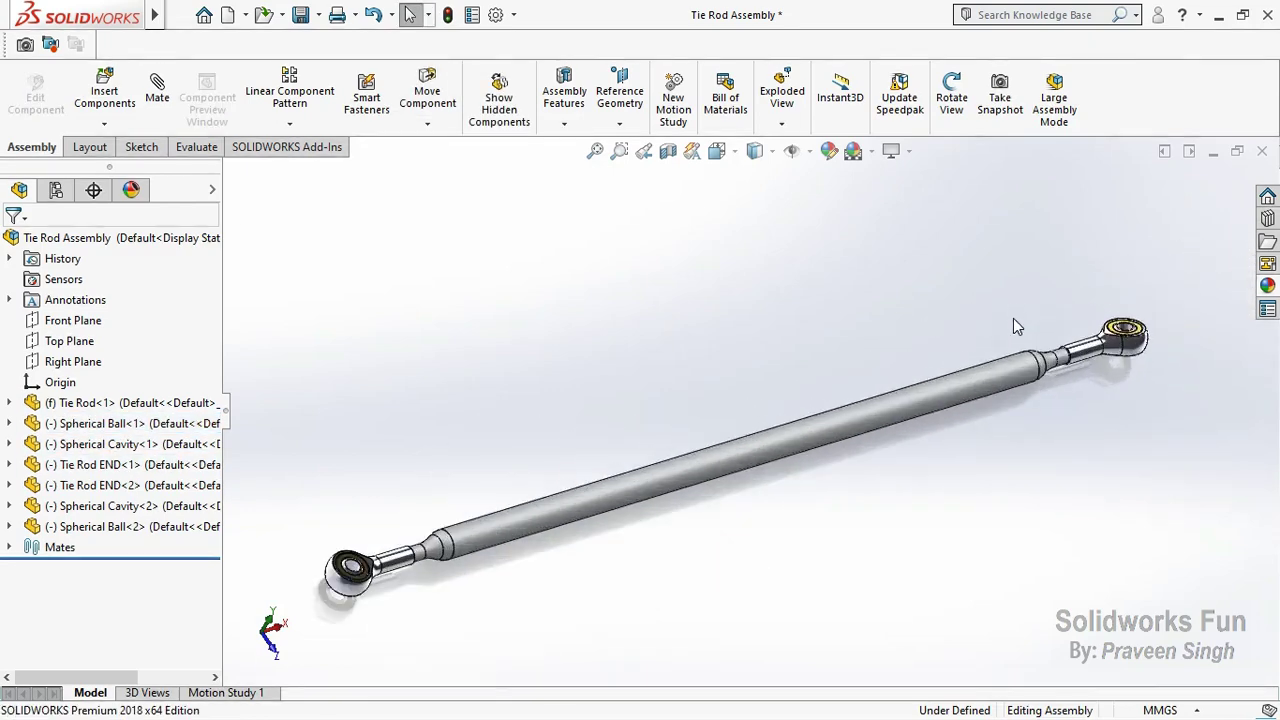
key(ctrl+s)
click(680, 314)
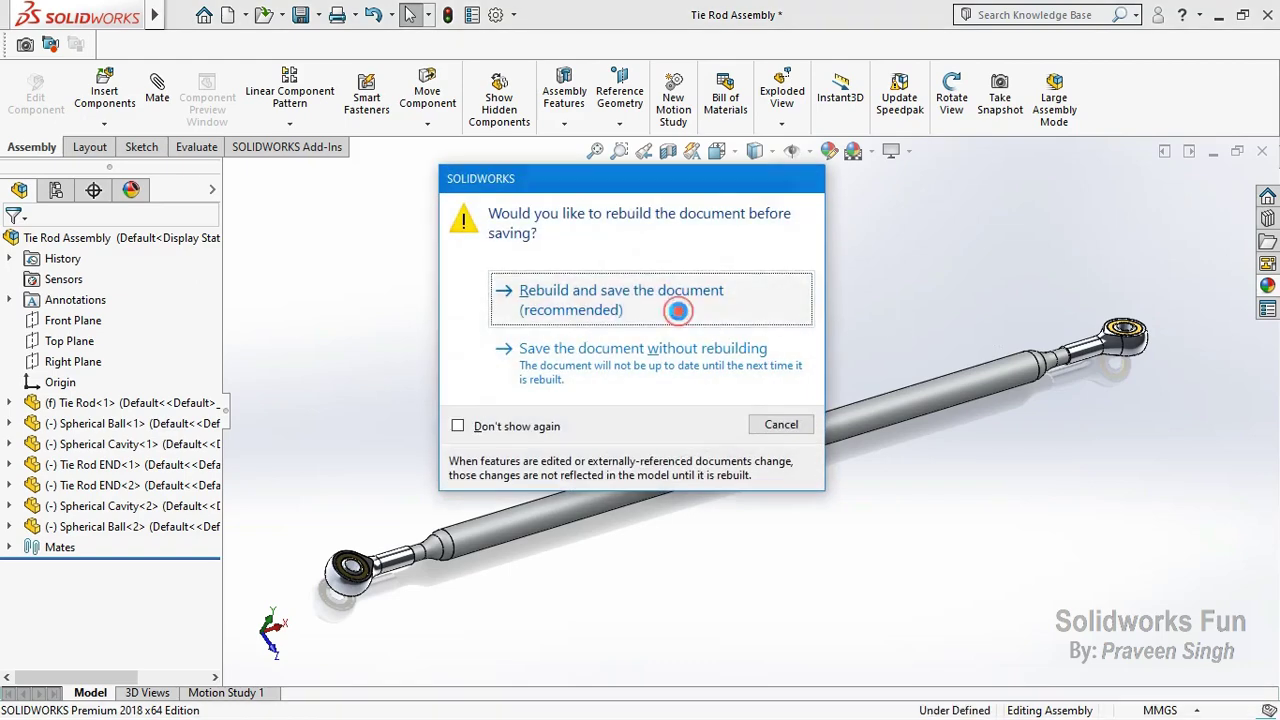
key(ctrl+1)
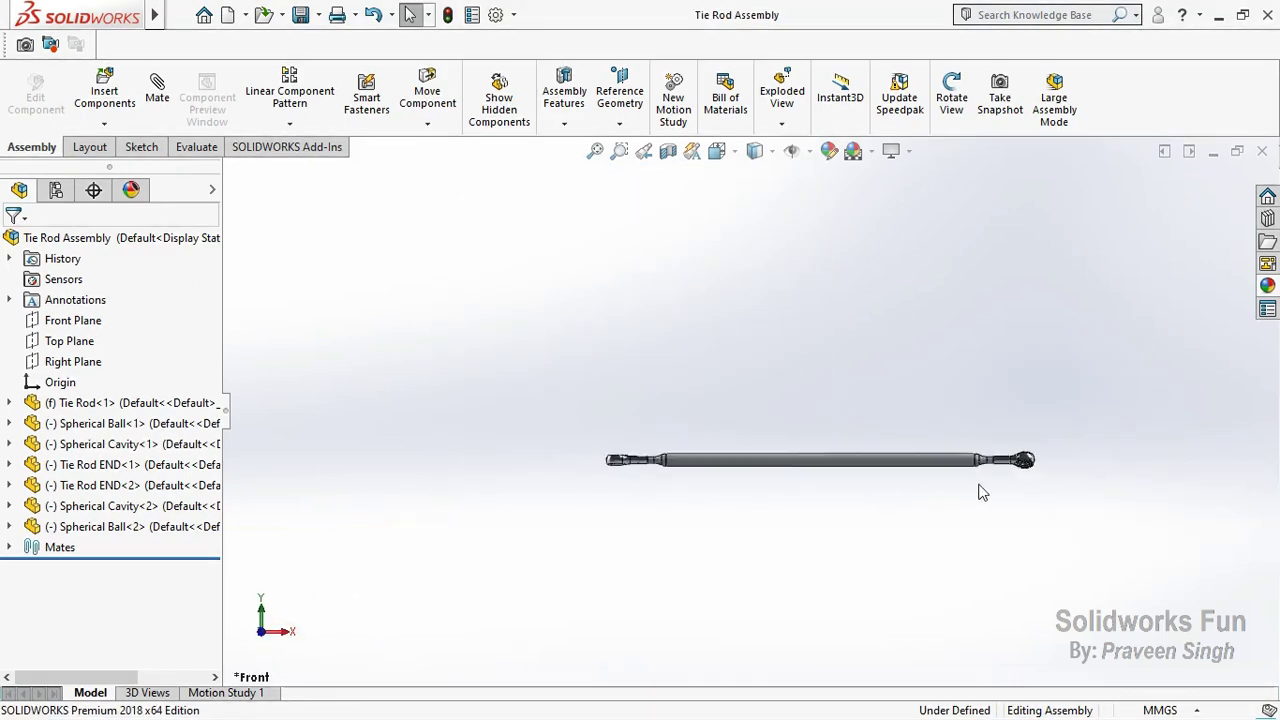
click(85, 342)
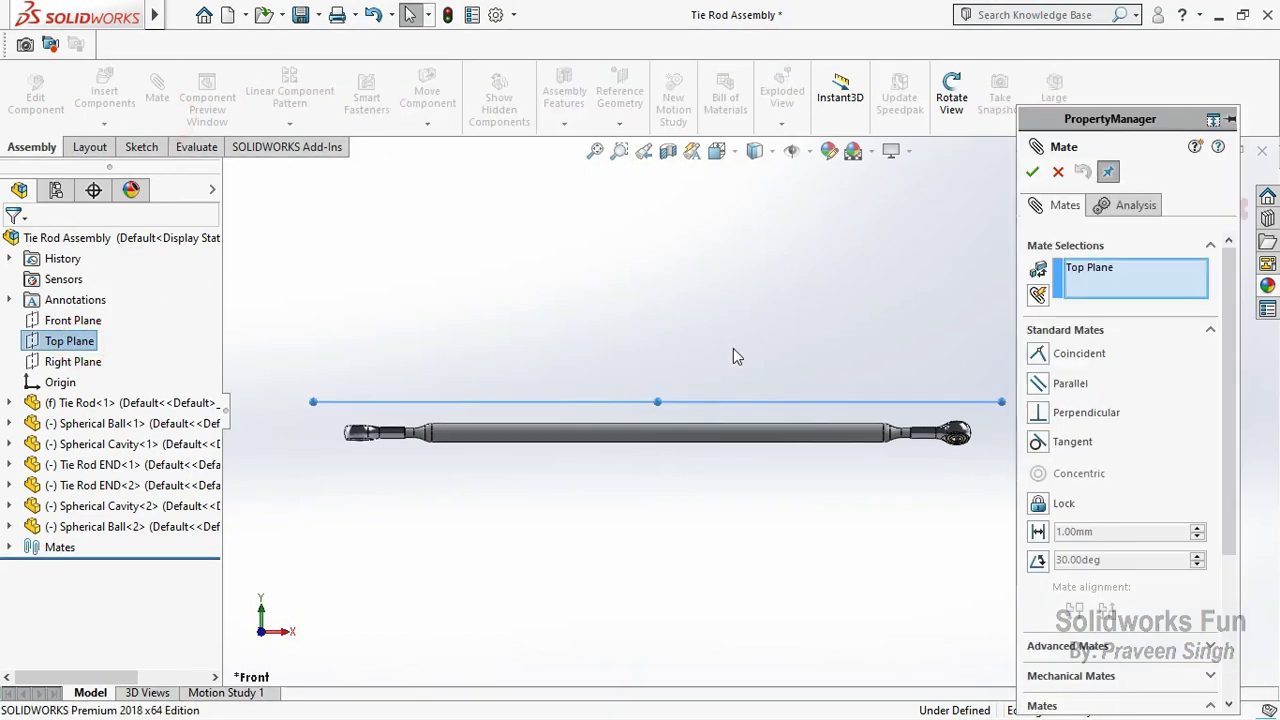
scroll(1040, 310, down, 3)
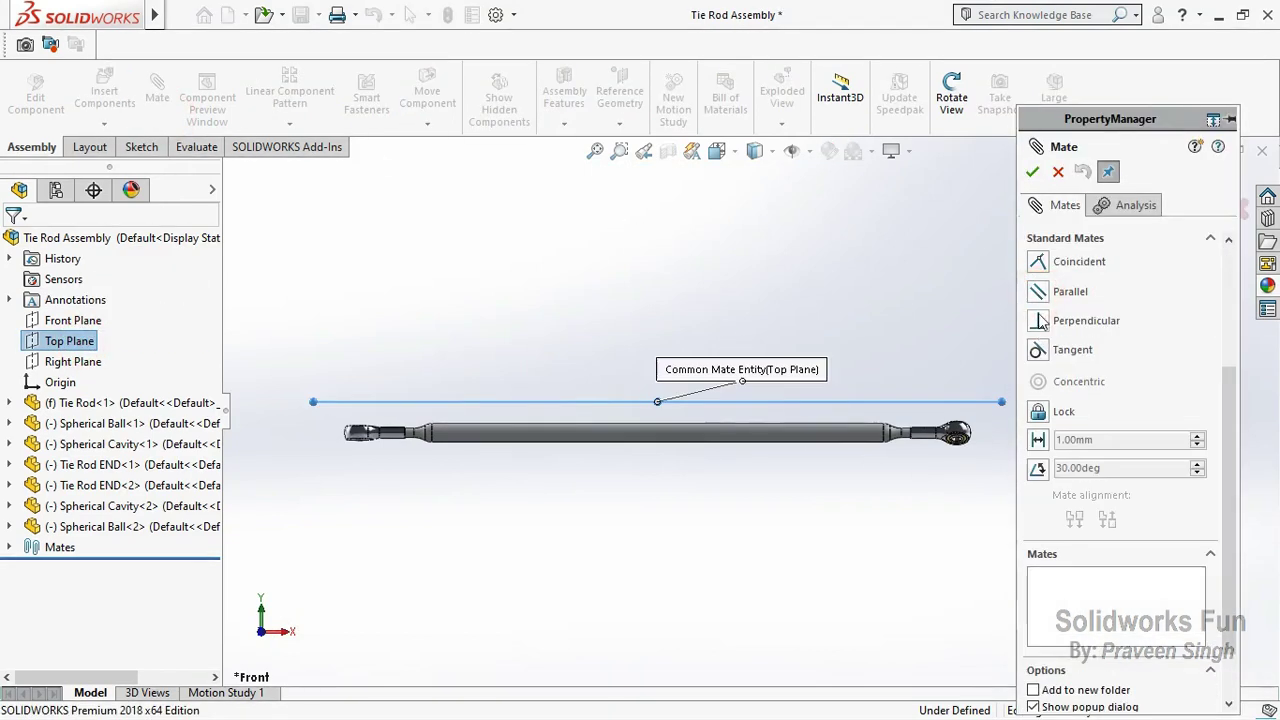
scroll(1236, 444, up, 3)
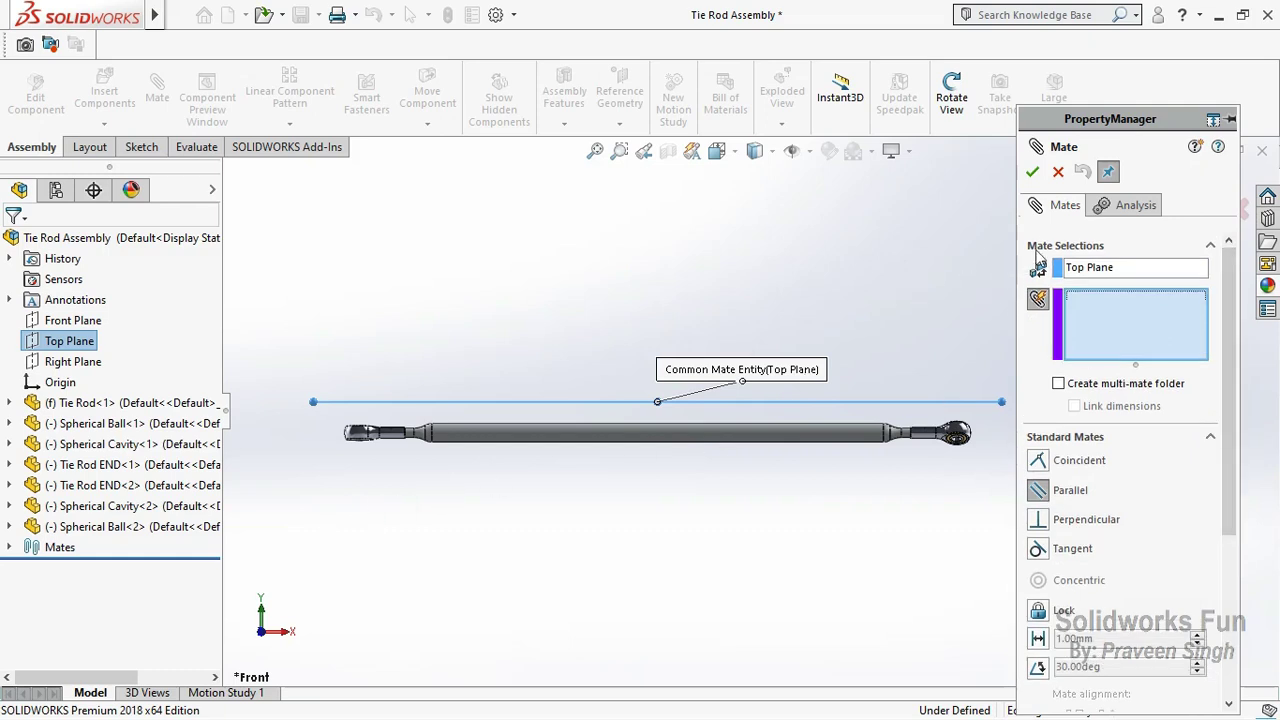
click(1058, 173)
click(952, 121)
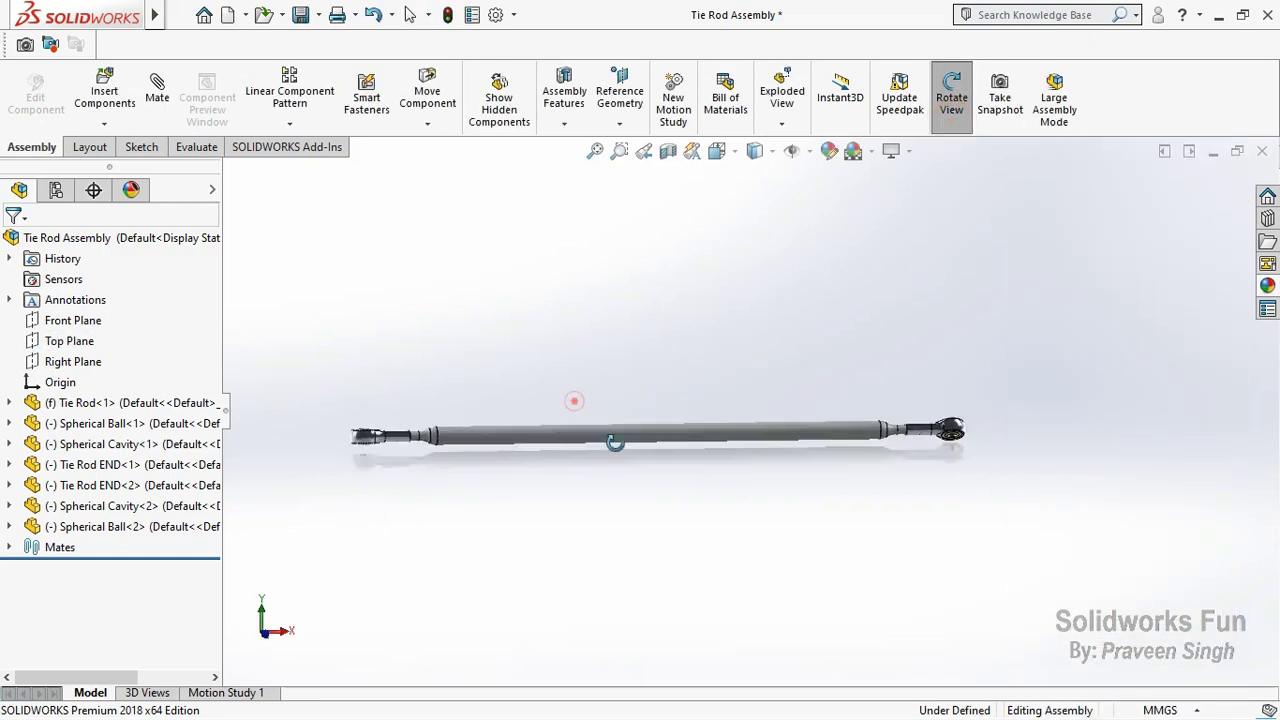
mouse_move(614, 443)
mouse_down()
mouse_move(623, 506)
mouse_move(494, 425)
mouse_up()
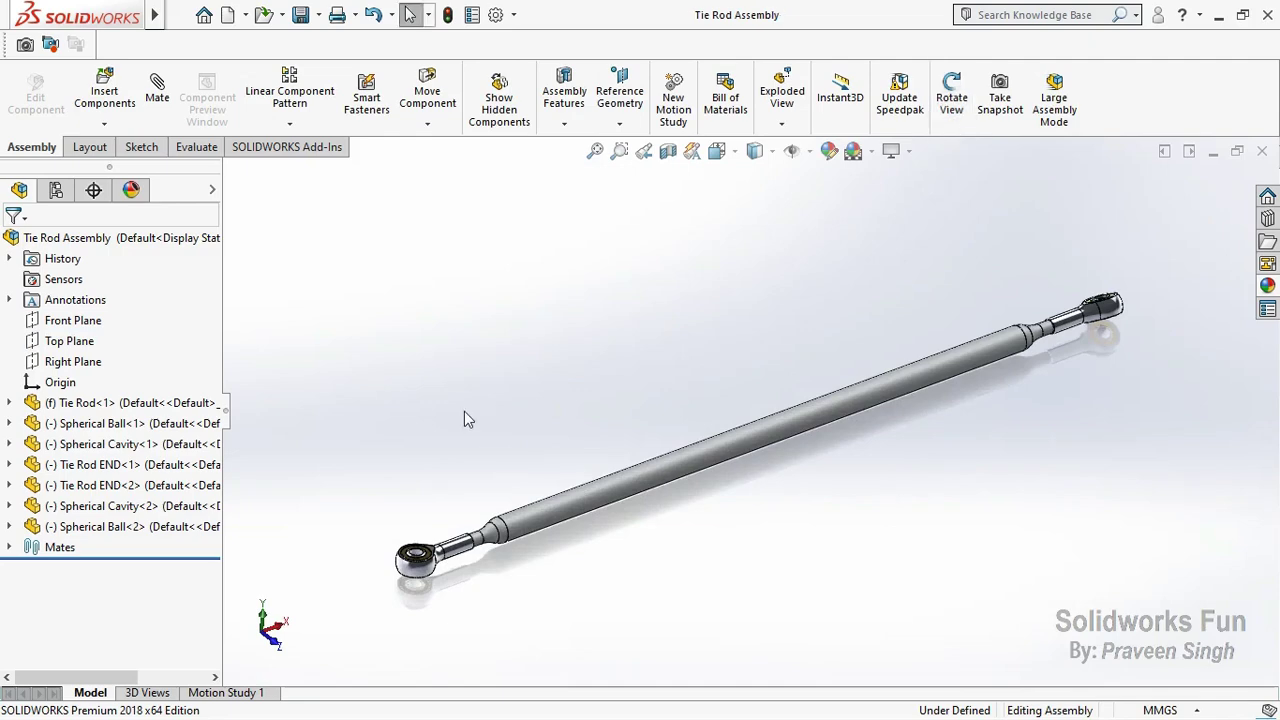
Step: Insert the Steering Column End Bolt part and place it beside the near rod-end eye
click(104, 123)
click(120, 143)
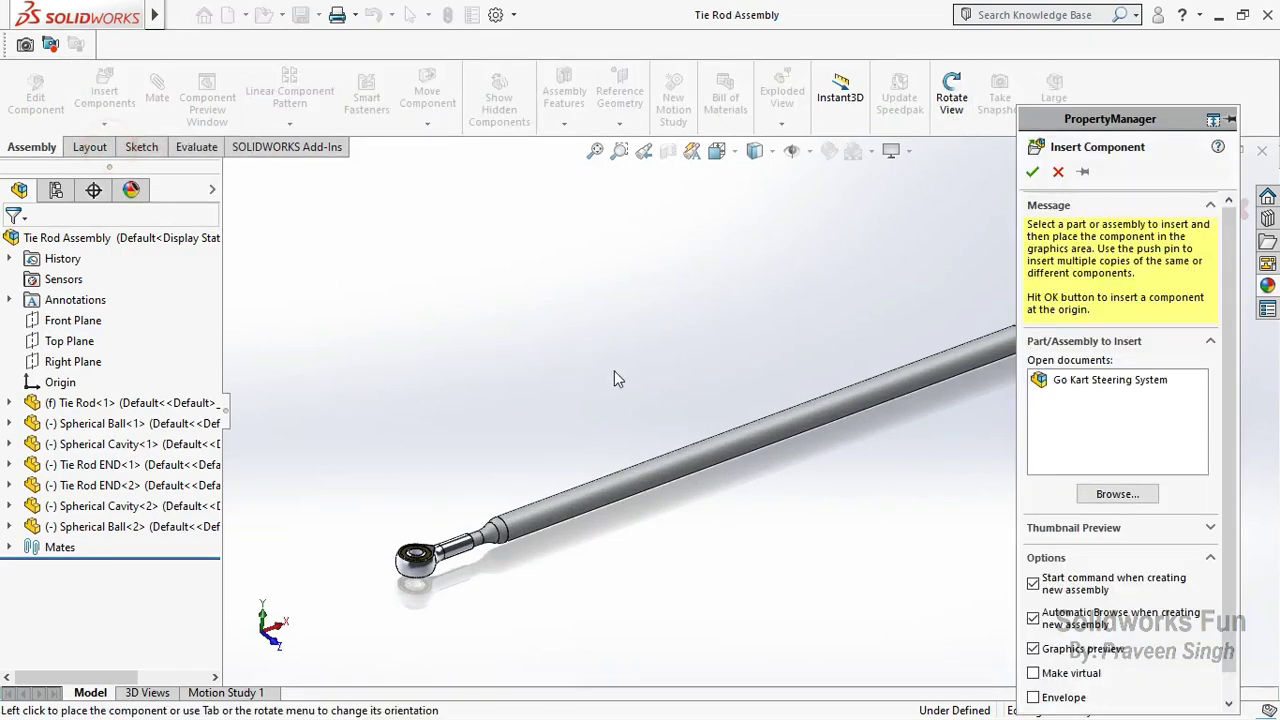
click(1103, 483)
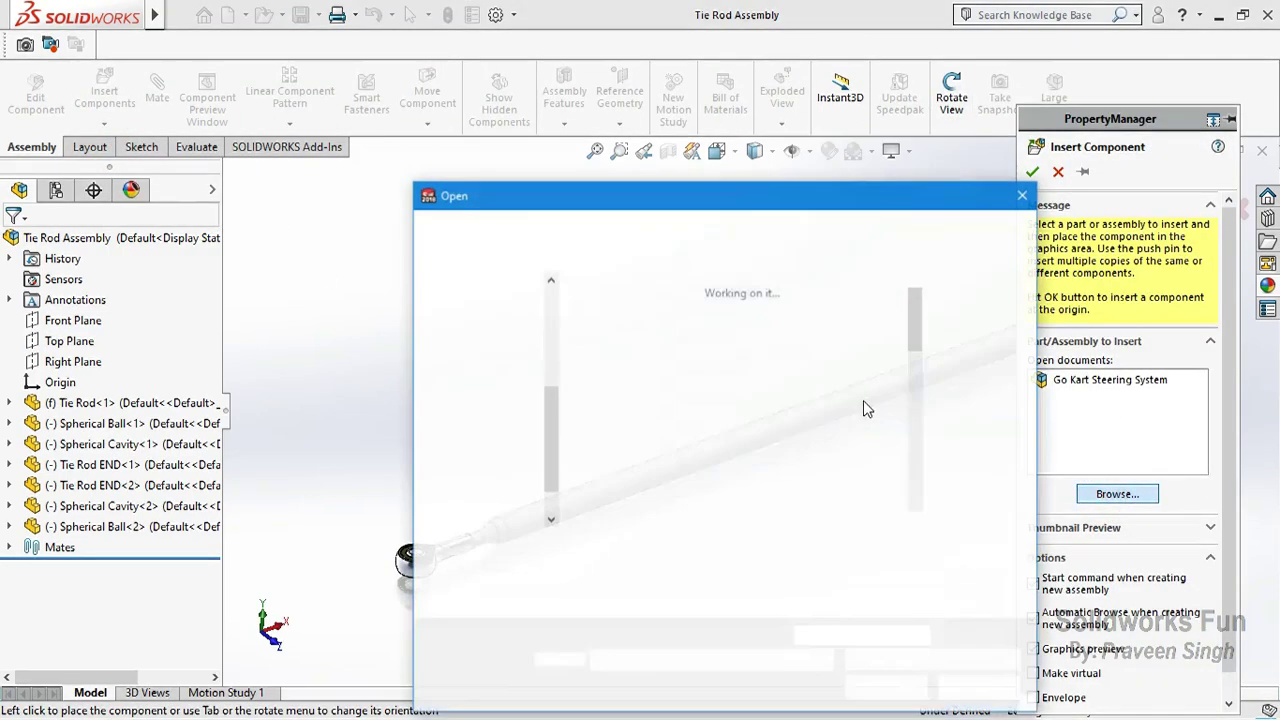
drag(918, 338, 924, 401)
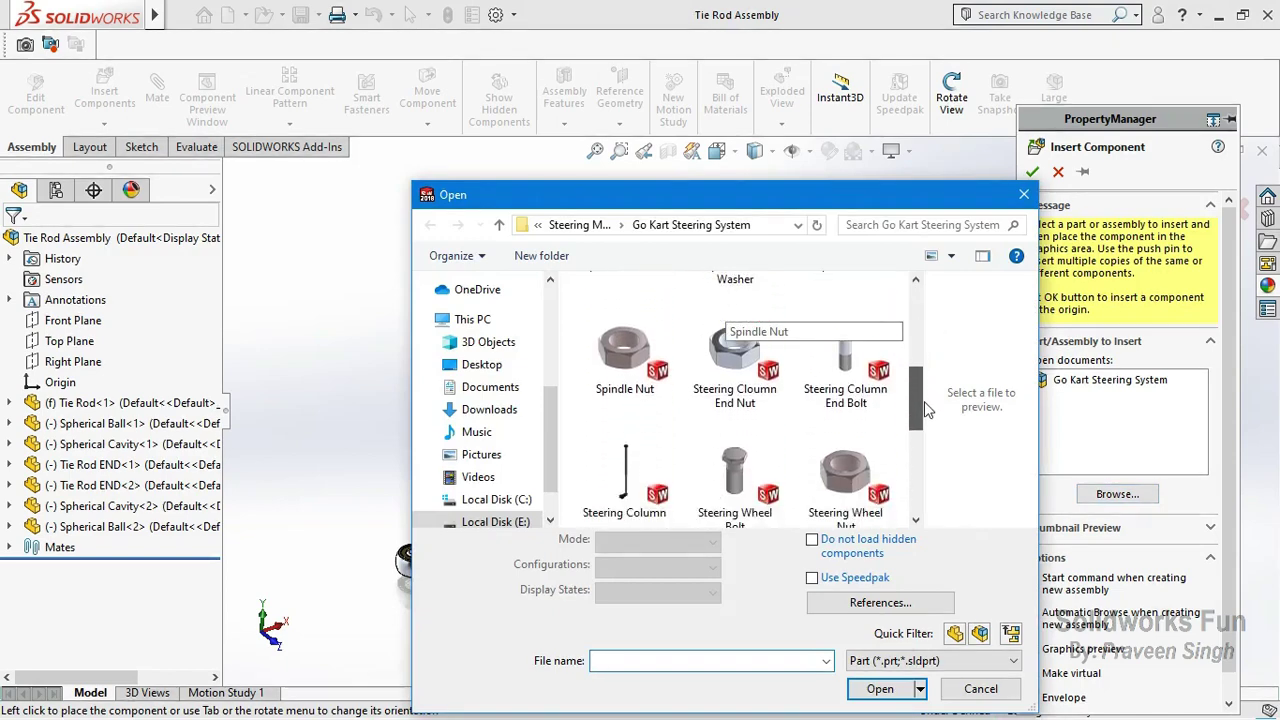
click(855, 398)
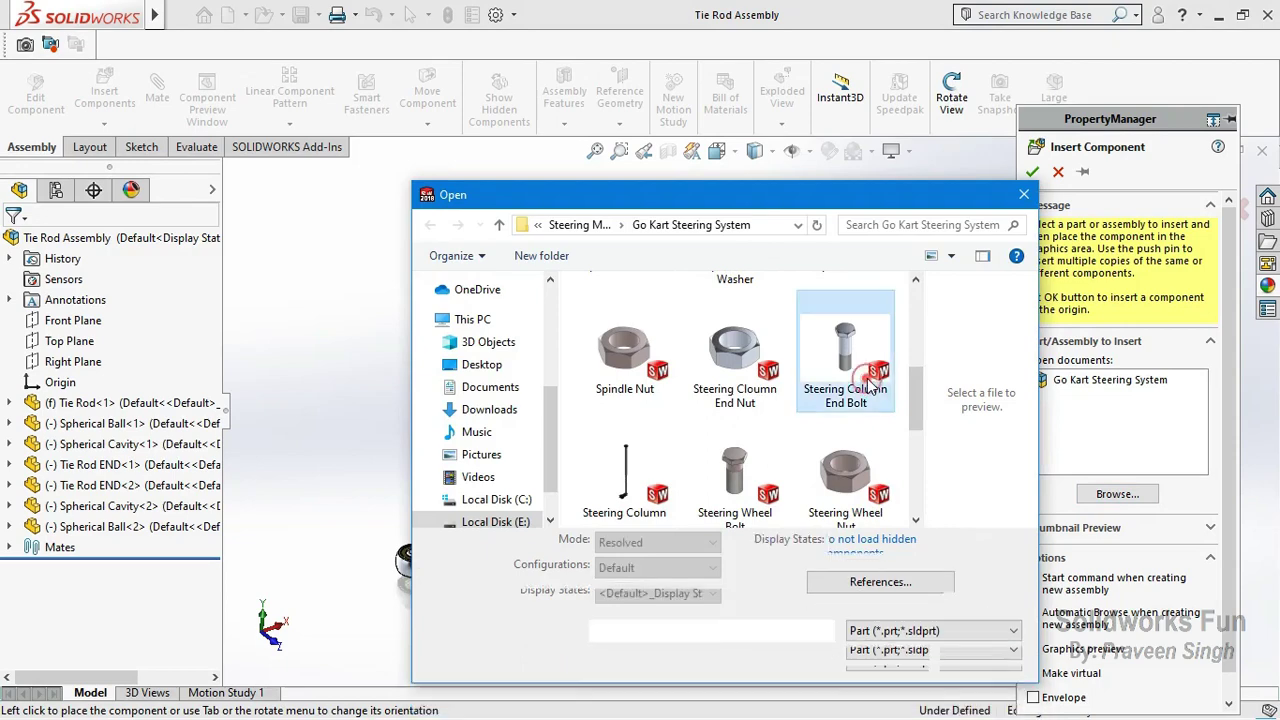
scroll(798, 428, down, 1)
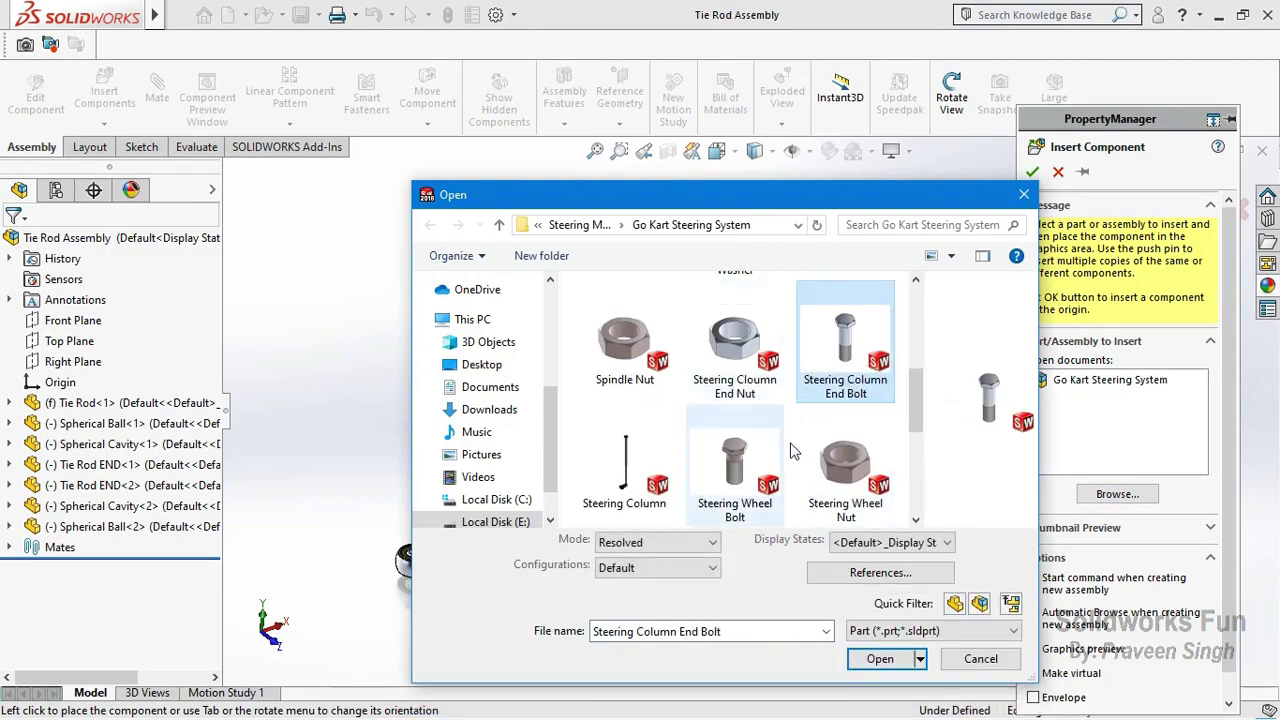
click(873, 660)
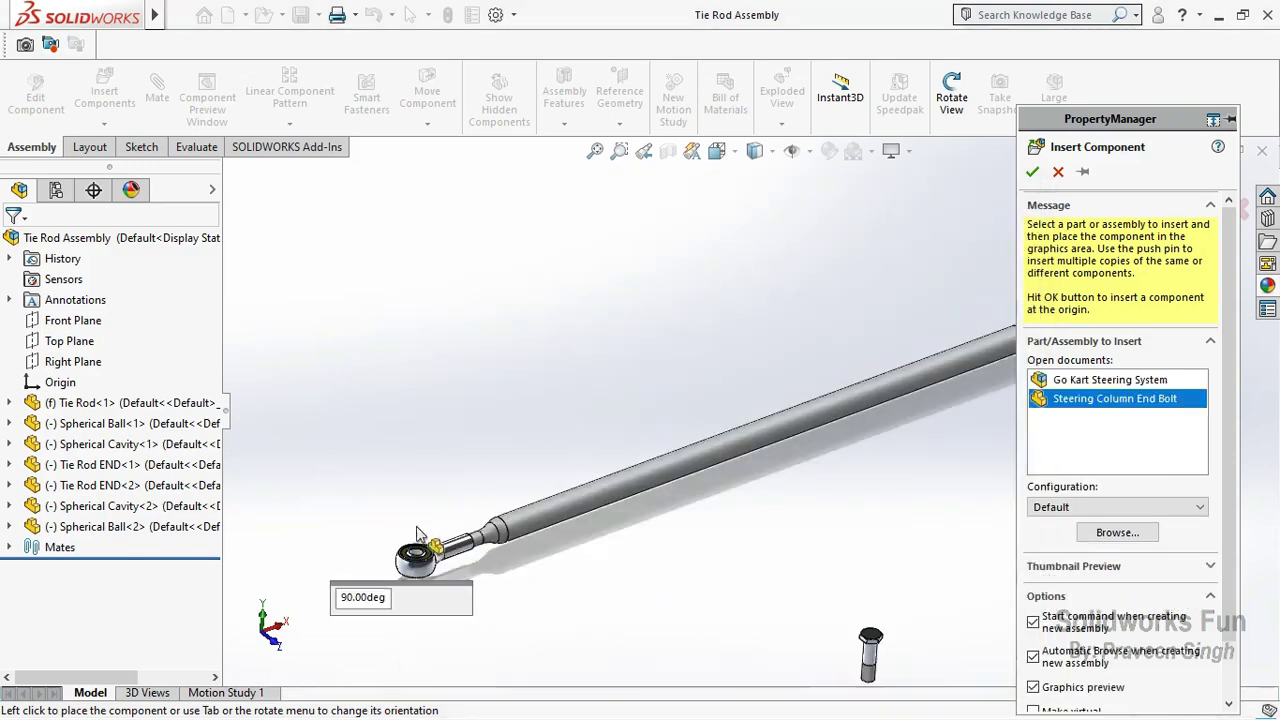
click(385, 500)
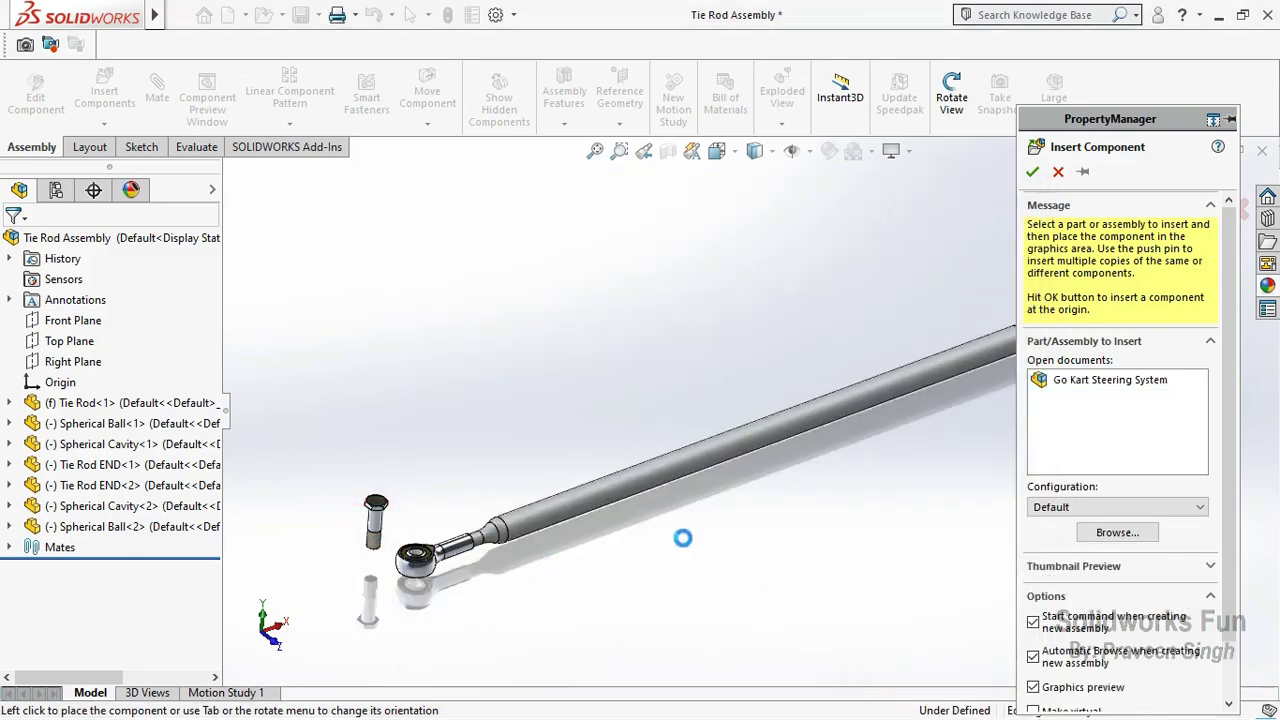
Step: Cancel the pending insertion and delete Spherical Ball<2> together with its mate
key(f)
click(104, 123)
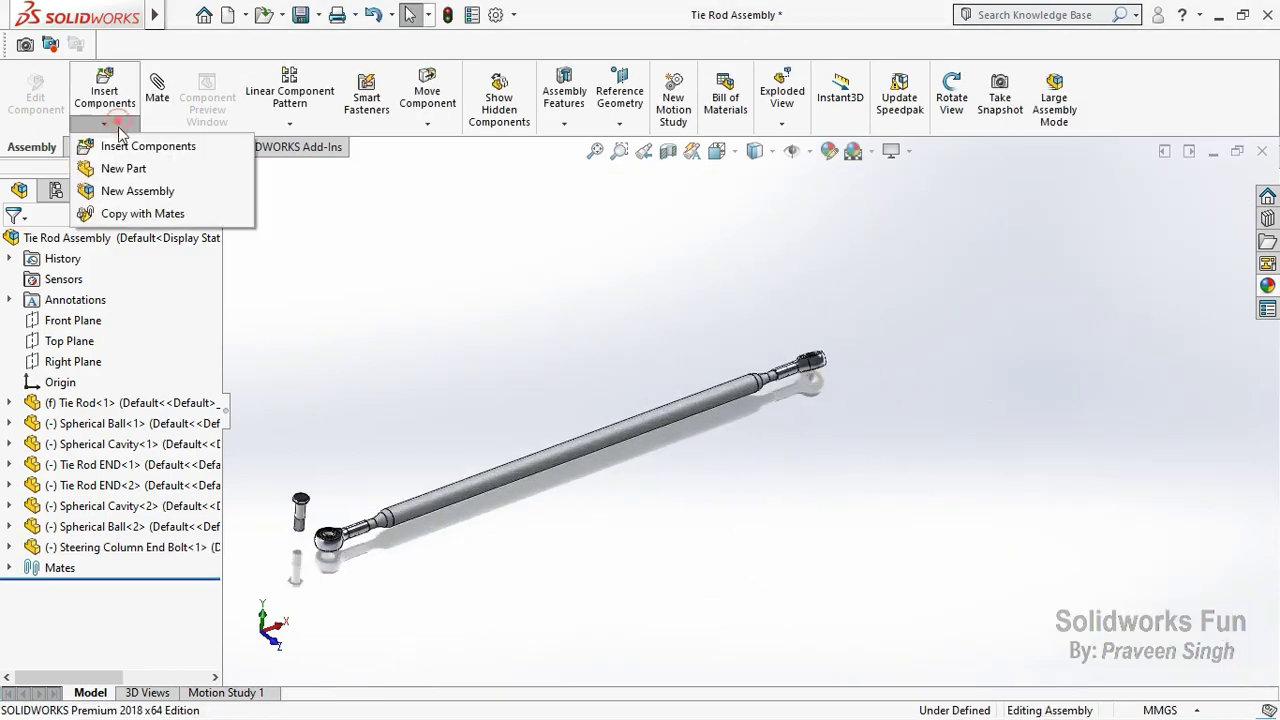
click(118, 143)
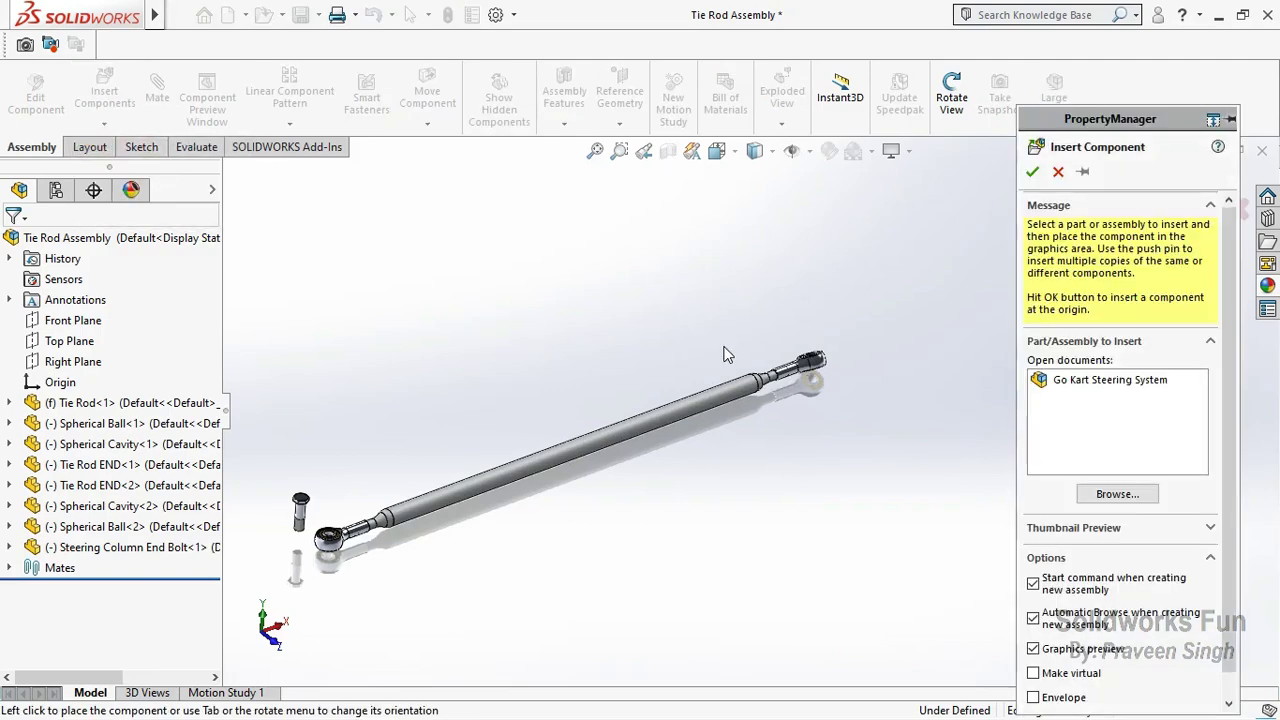
scroll(760, 340, down, 3)
scroll(682, 320, down, 4)
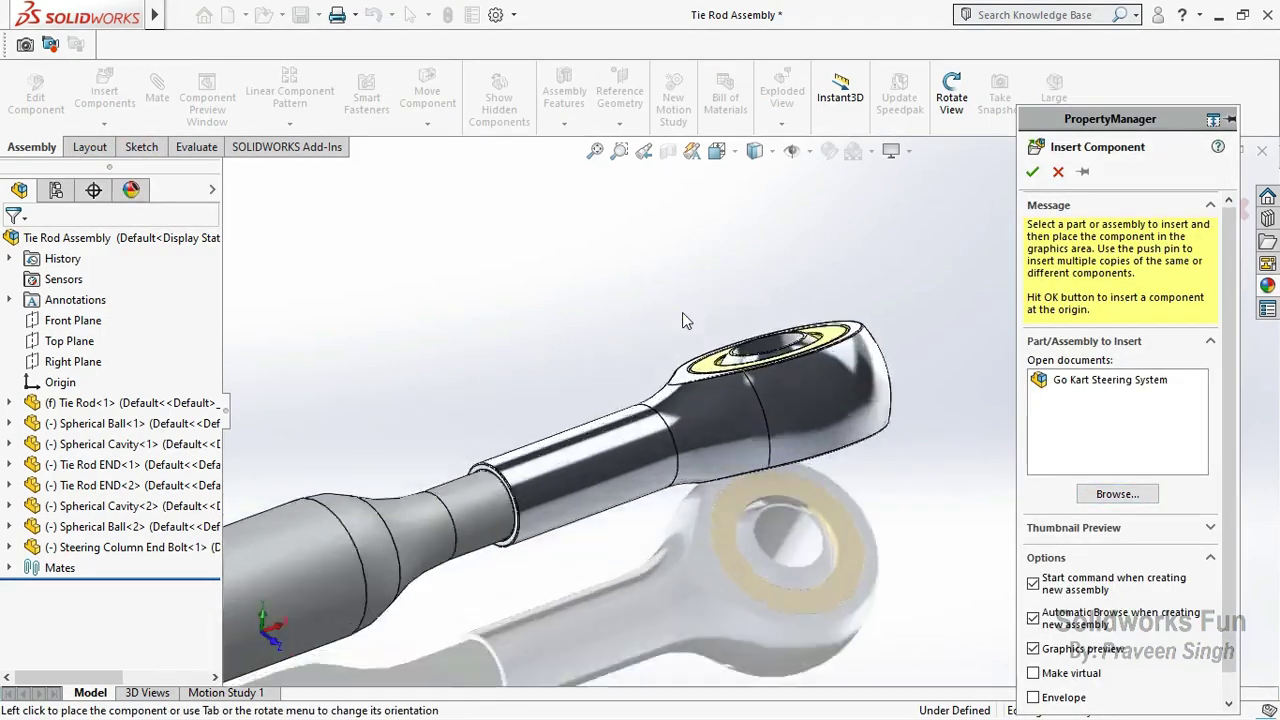
click(1054, 175)
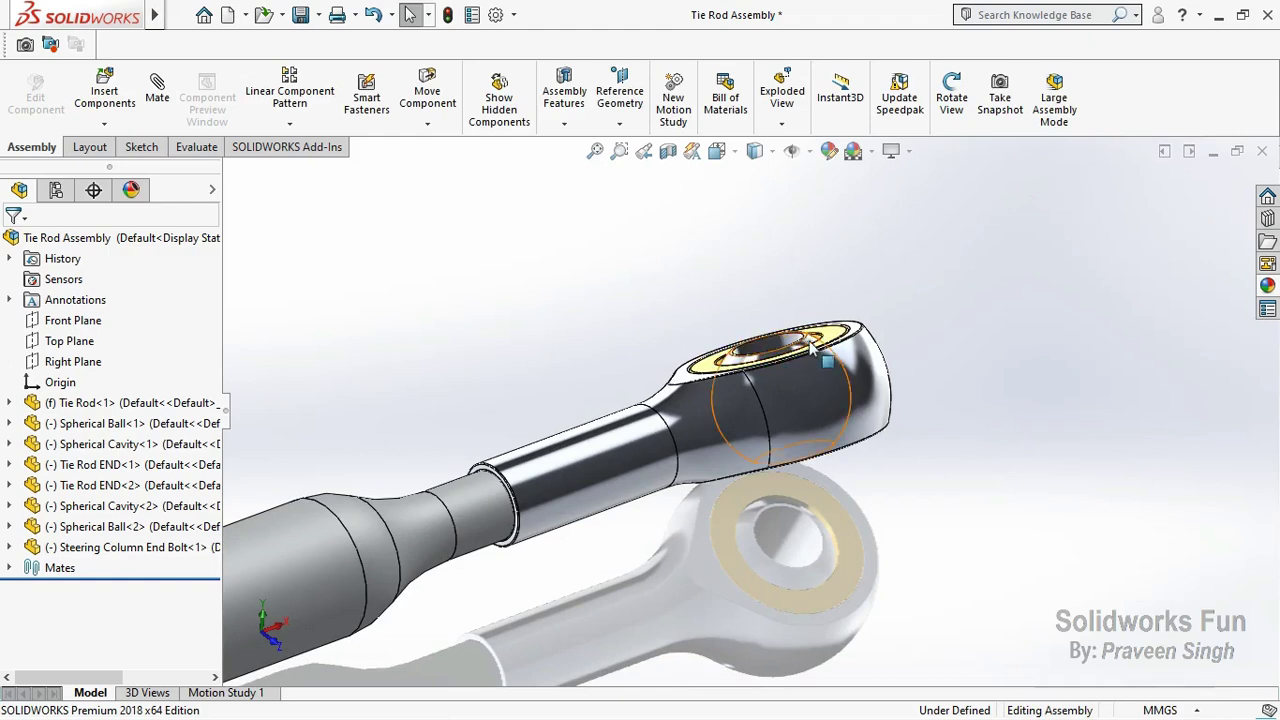
right_click(808, 345)
click(857, 434)
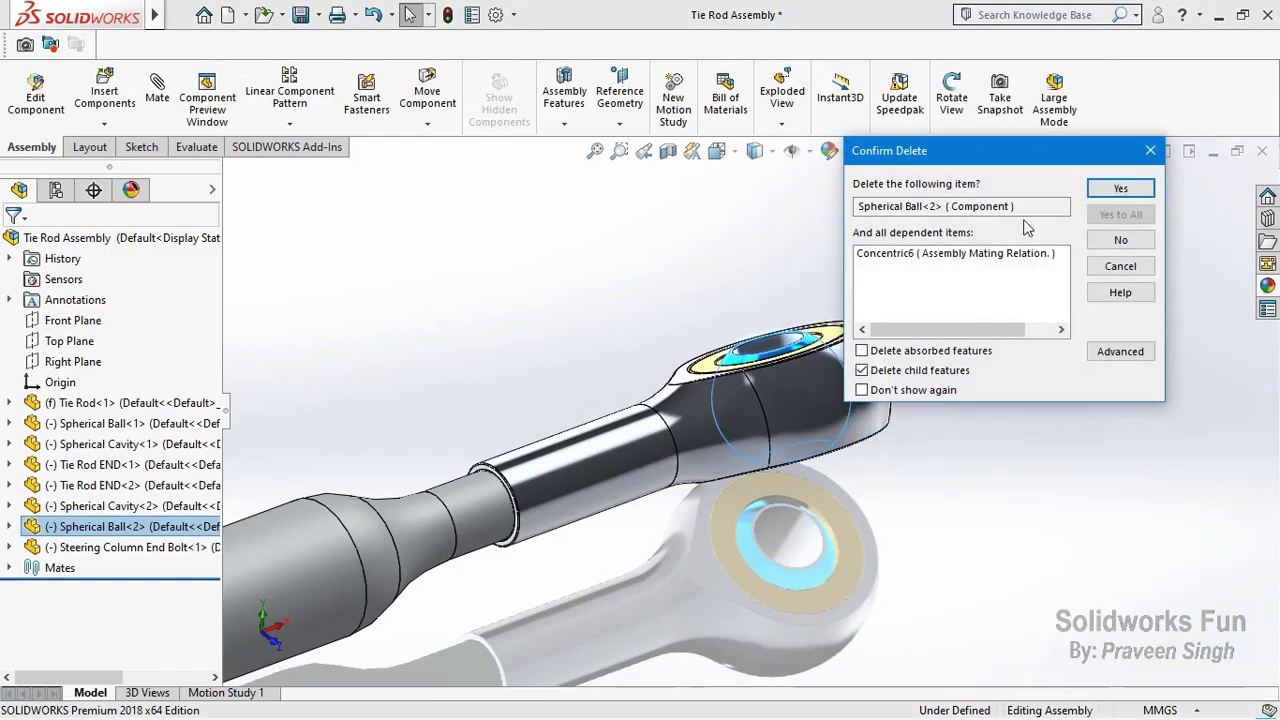
click(1121, 186)
Step: Insert the Spherical Mount part and place it beside the rod end
click(104, 123)
click(140, 143)
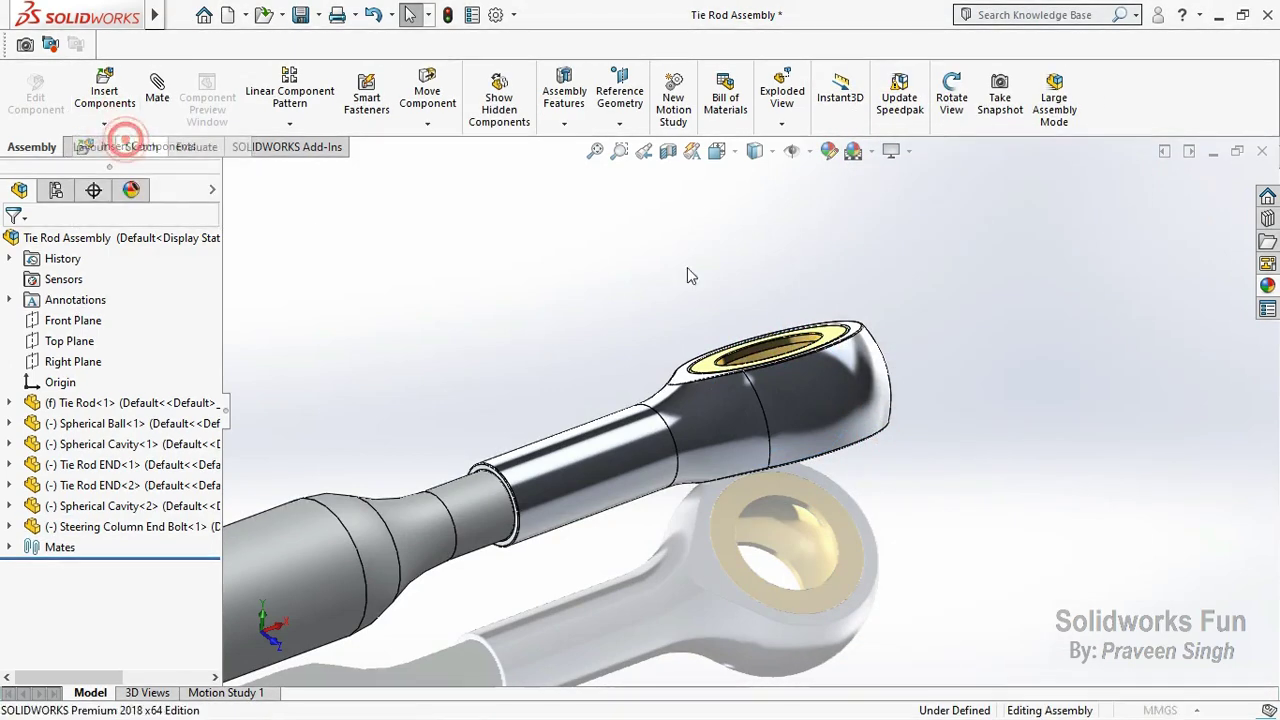
click(1083, 496)
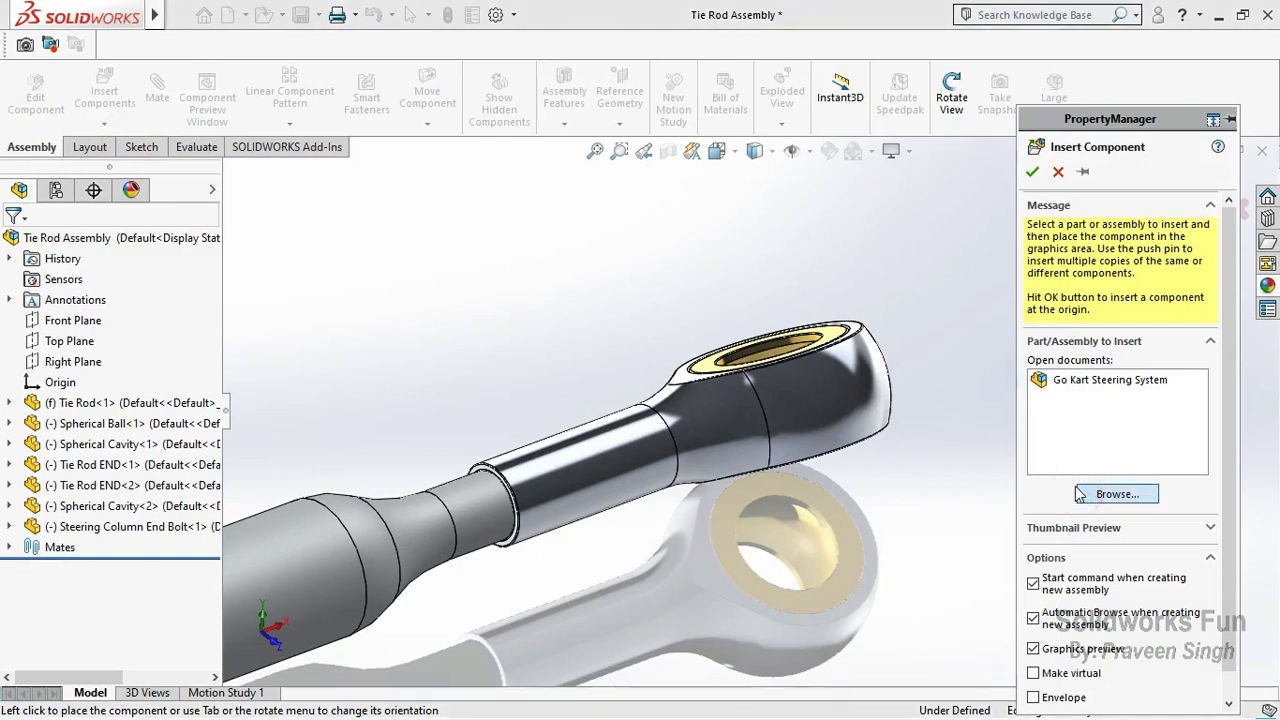
scroll(720, 340, down, 2)
scroll(720, 340, down, 1)
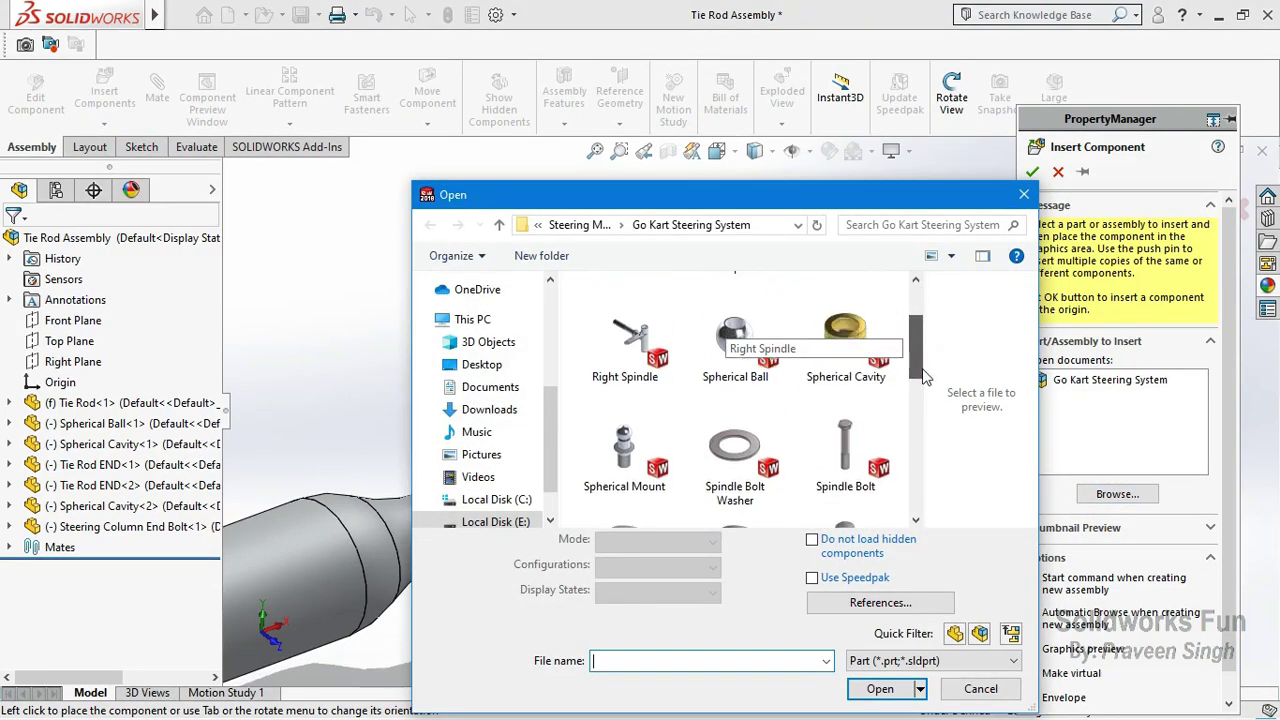
scroll(740, 340, down, 2)
click(625, 340)
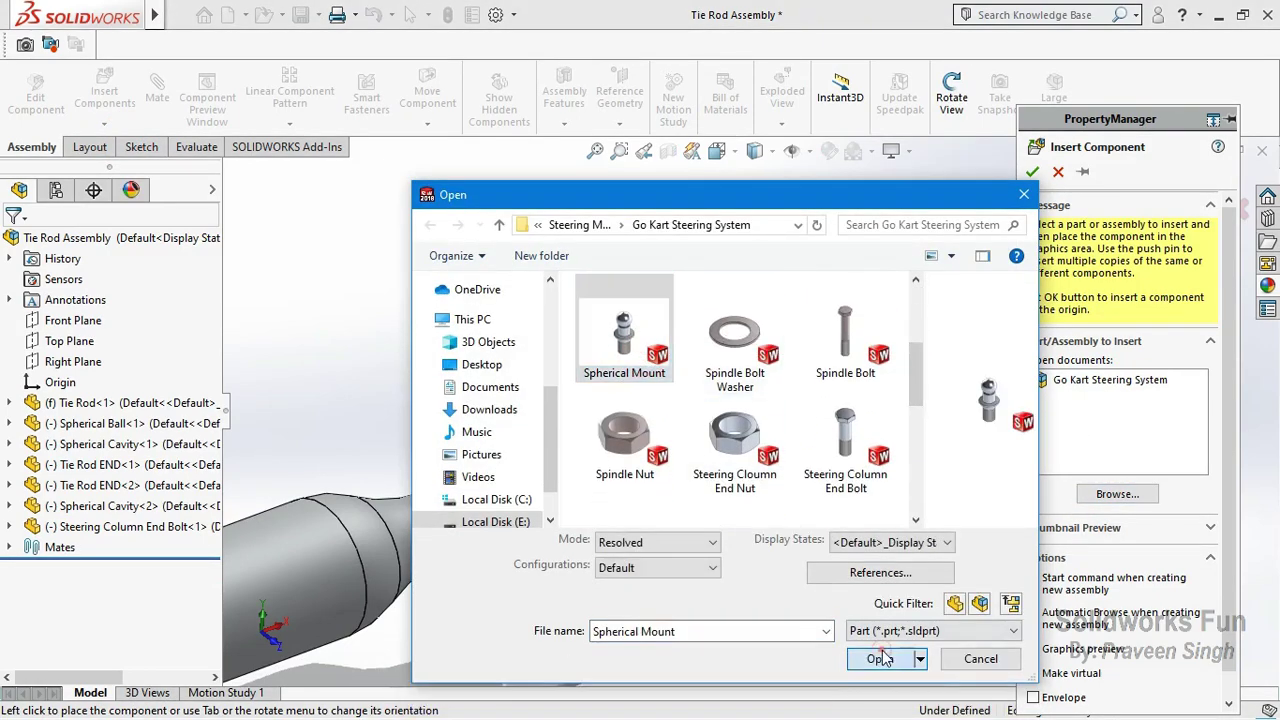
click(880, 688)
click(938, 495)
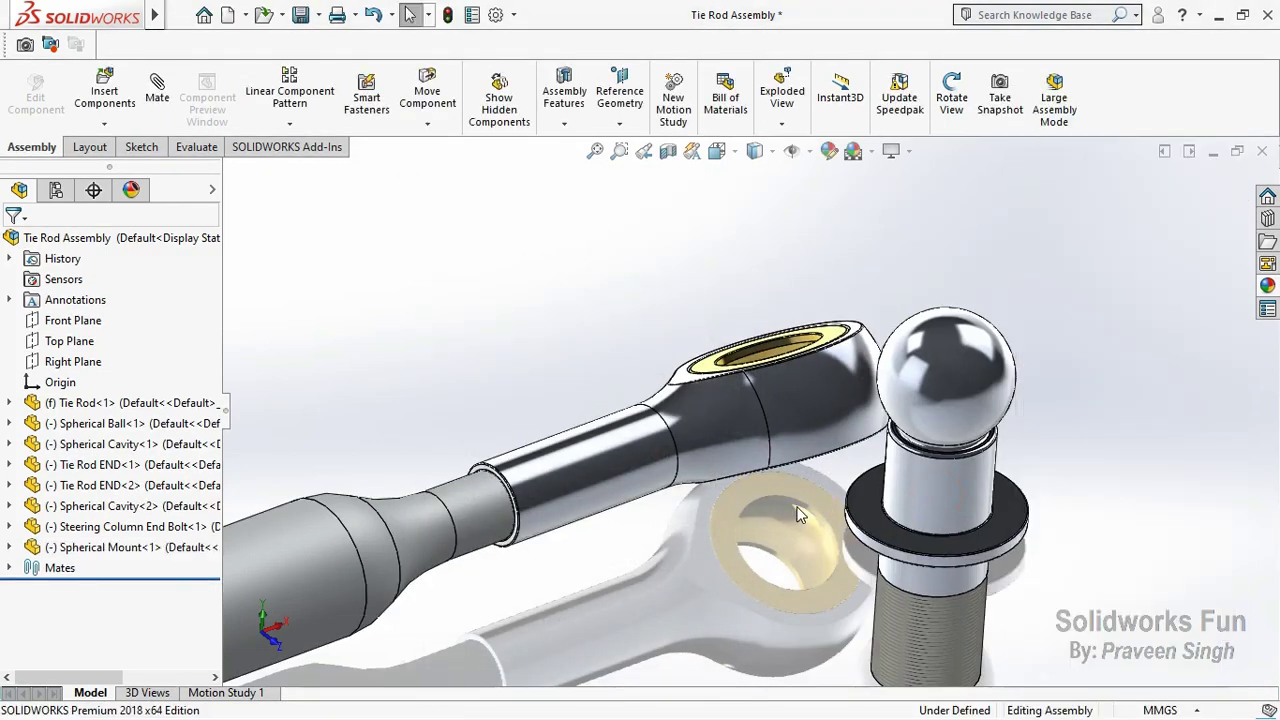
Step: Make the Spherical Mount's ball concentric with the rod end's cavity, then nudge the mount into position
drag(787, 377, 877, 324)
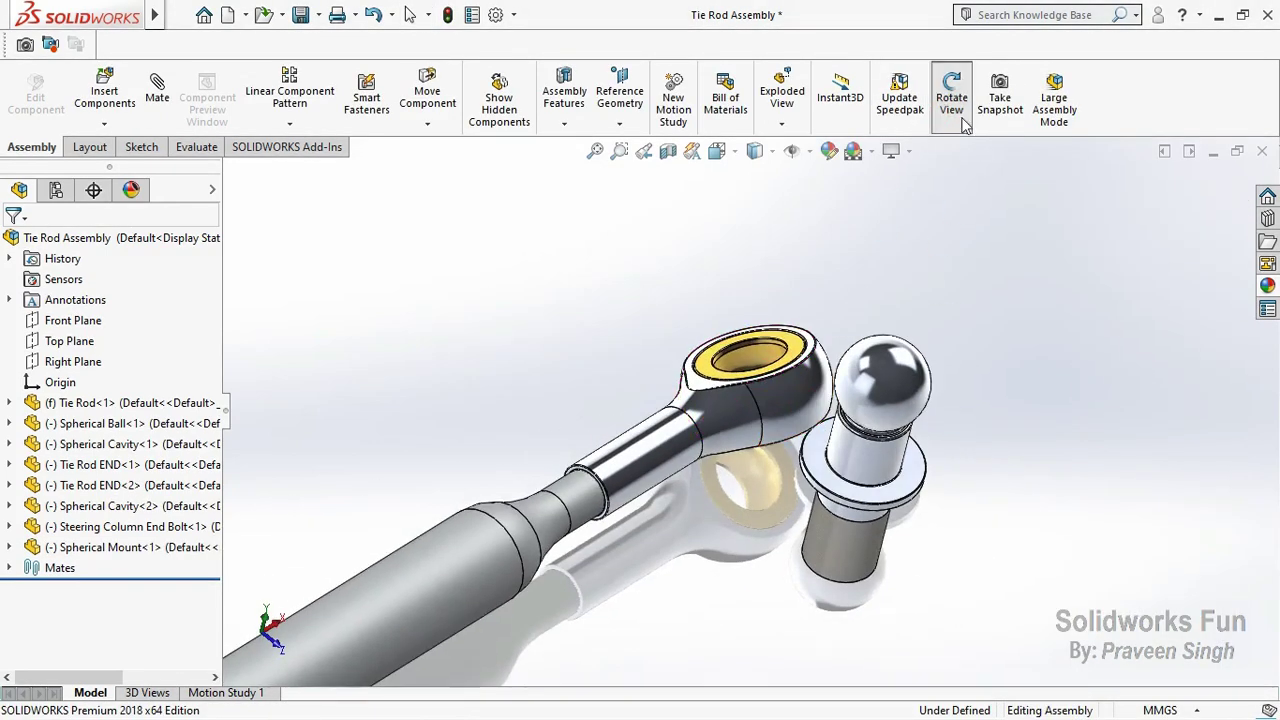
click(920, 382)
ctrl+click(755, 352)
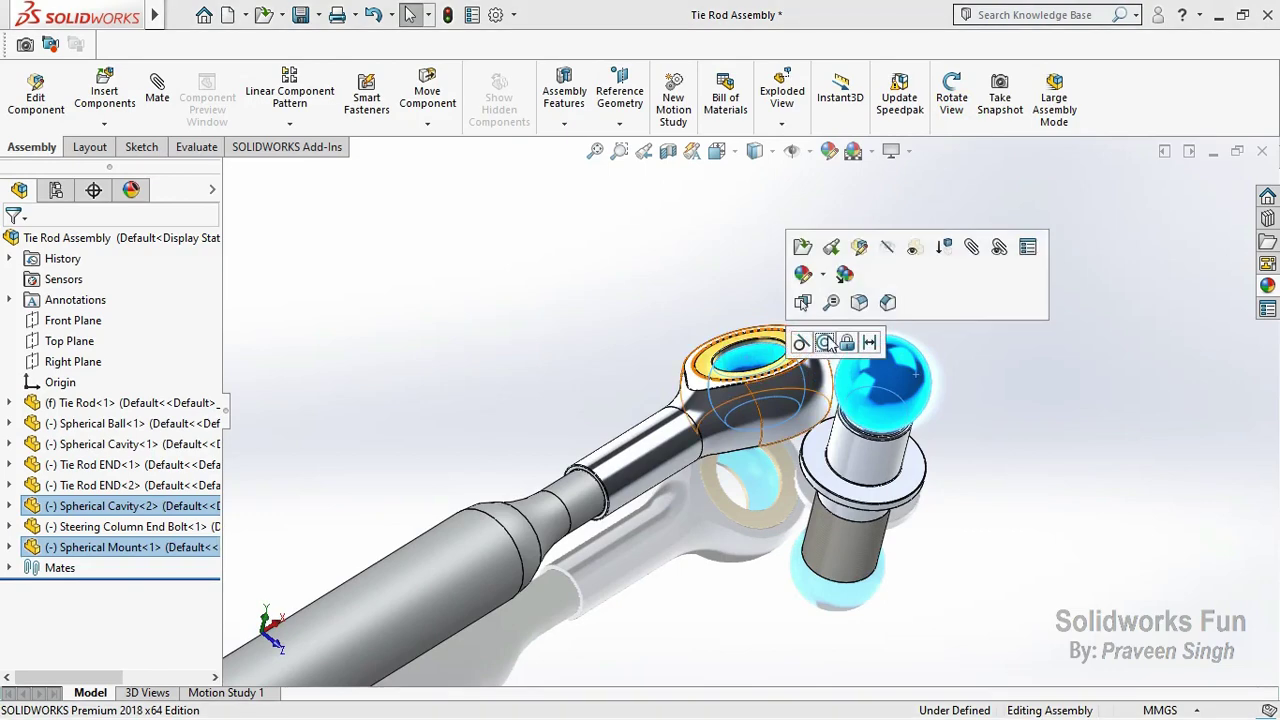
click(828, 343)
scroll(743, 550, up, 5)
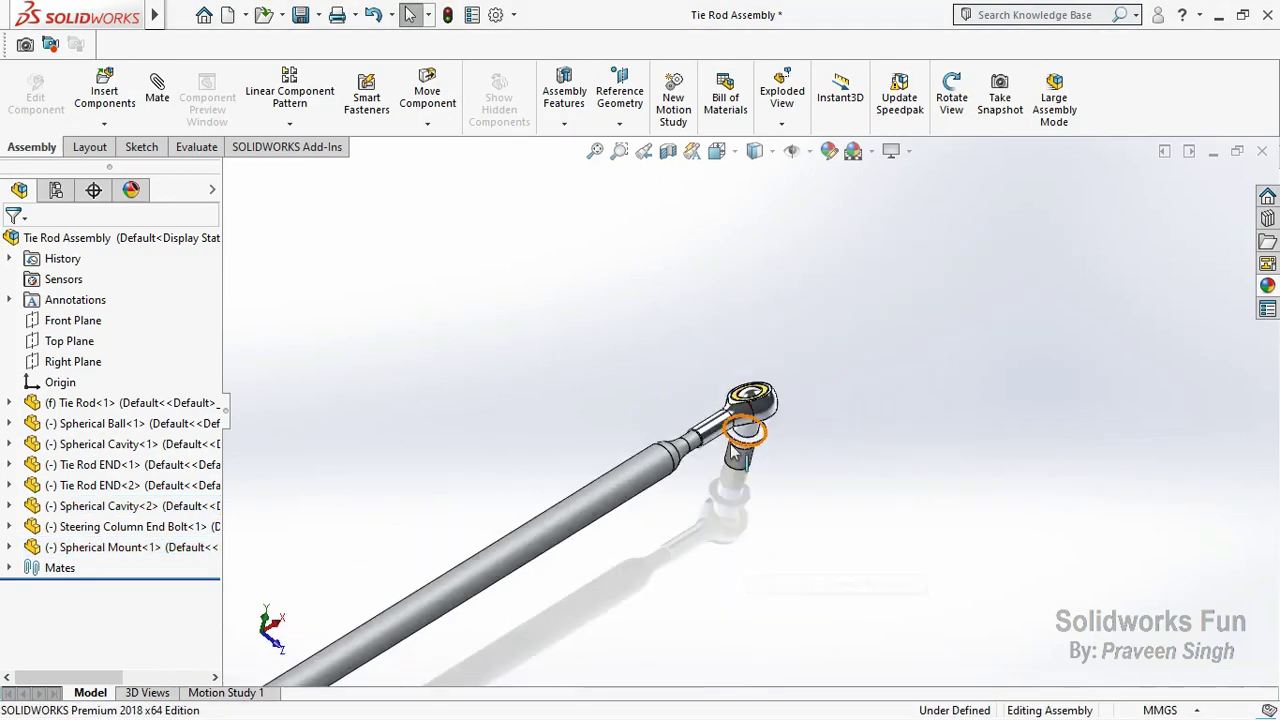
drag(737, 452, 744, 465)
key(Escape)
scroll(740, 470, up, 3)
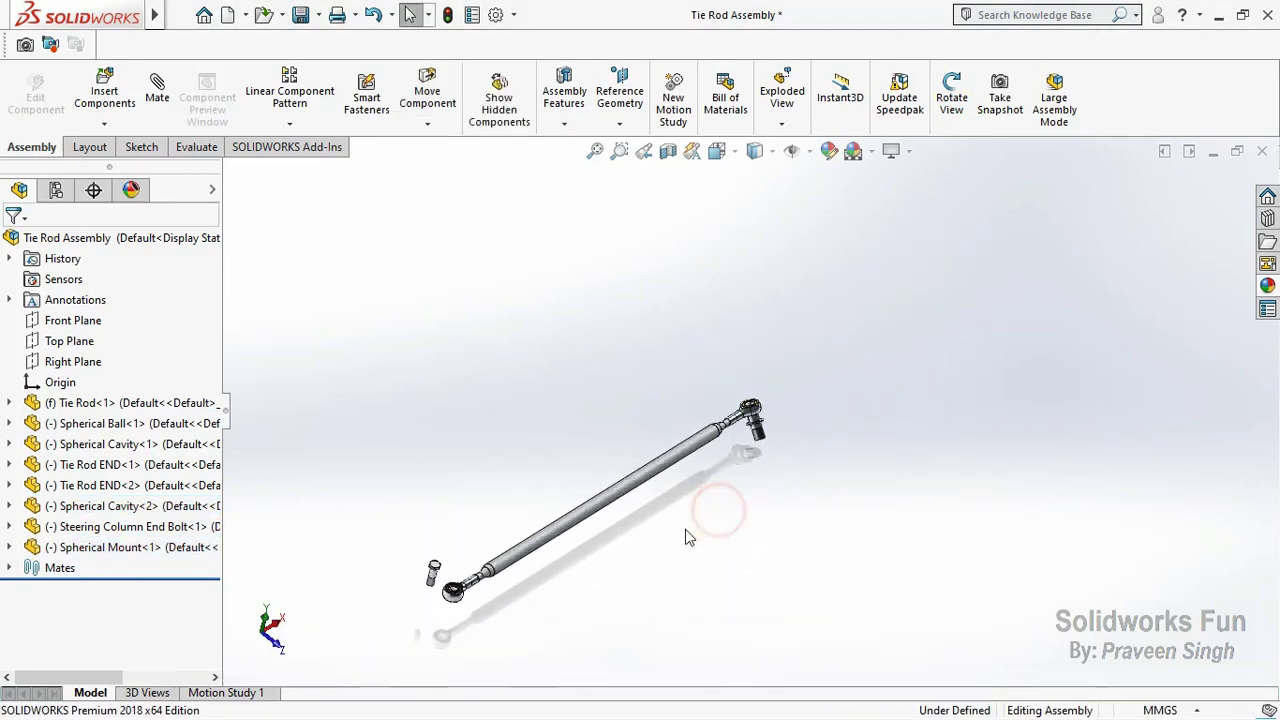
scroll(508, 491, down, 3)
scroll(508, 491, down, 4)
Step: Make the Steering Column End Bolt shank concentric with the spherical ball's hole
click(503, 438)
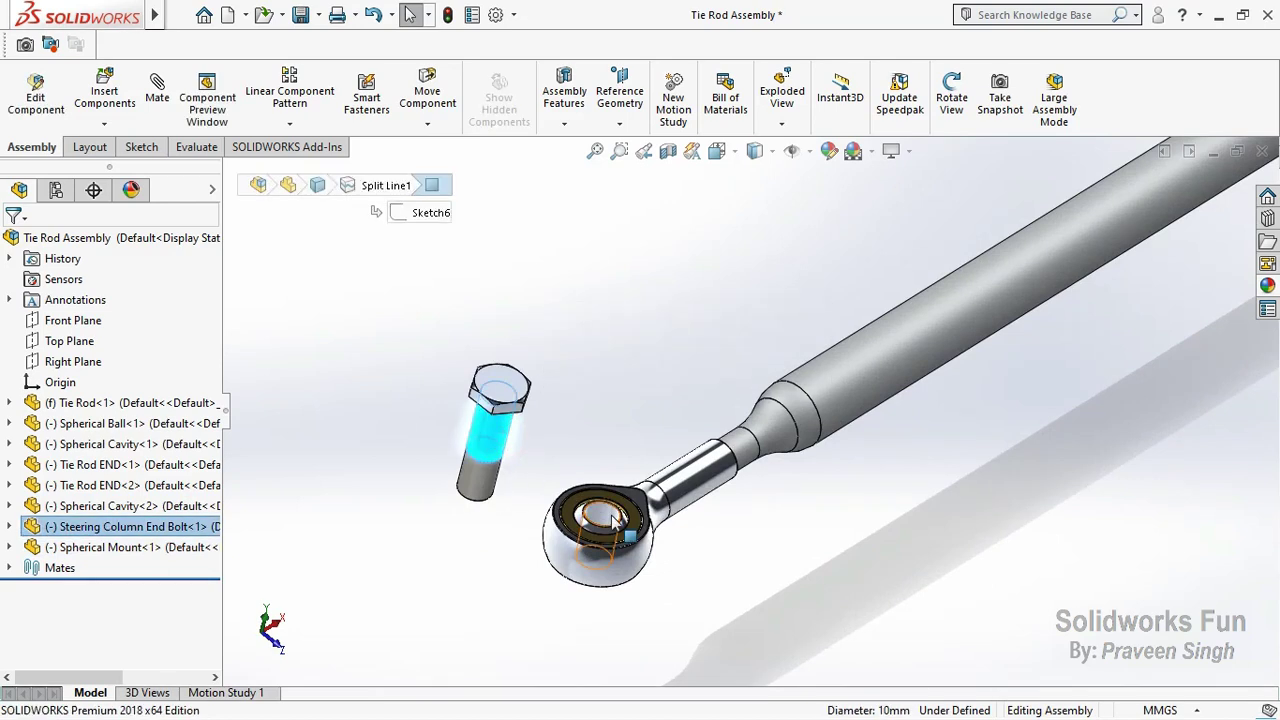
click(575, 474)
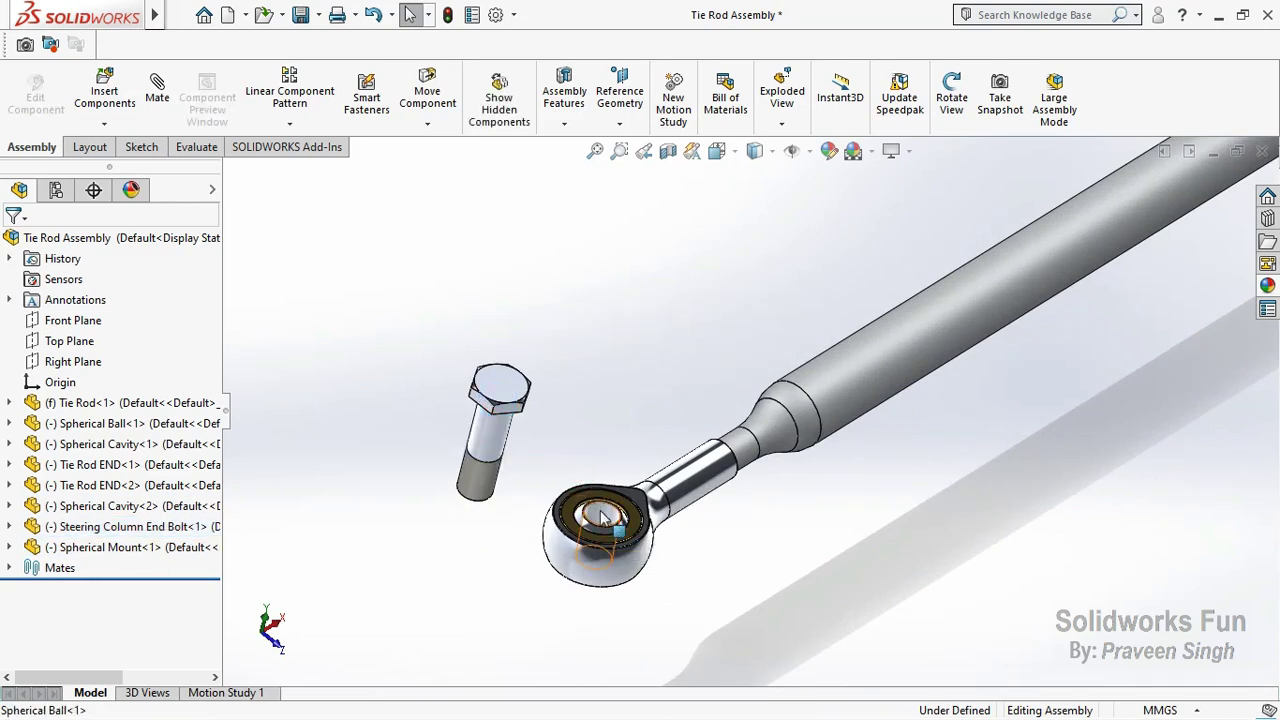
click(603, 515)
click(497, 447)
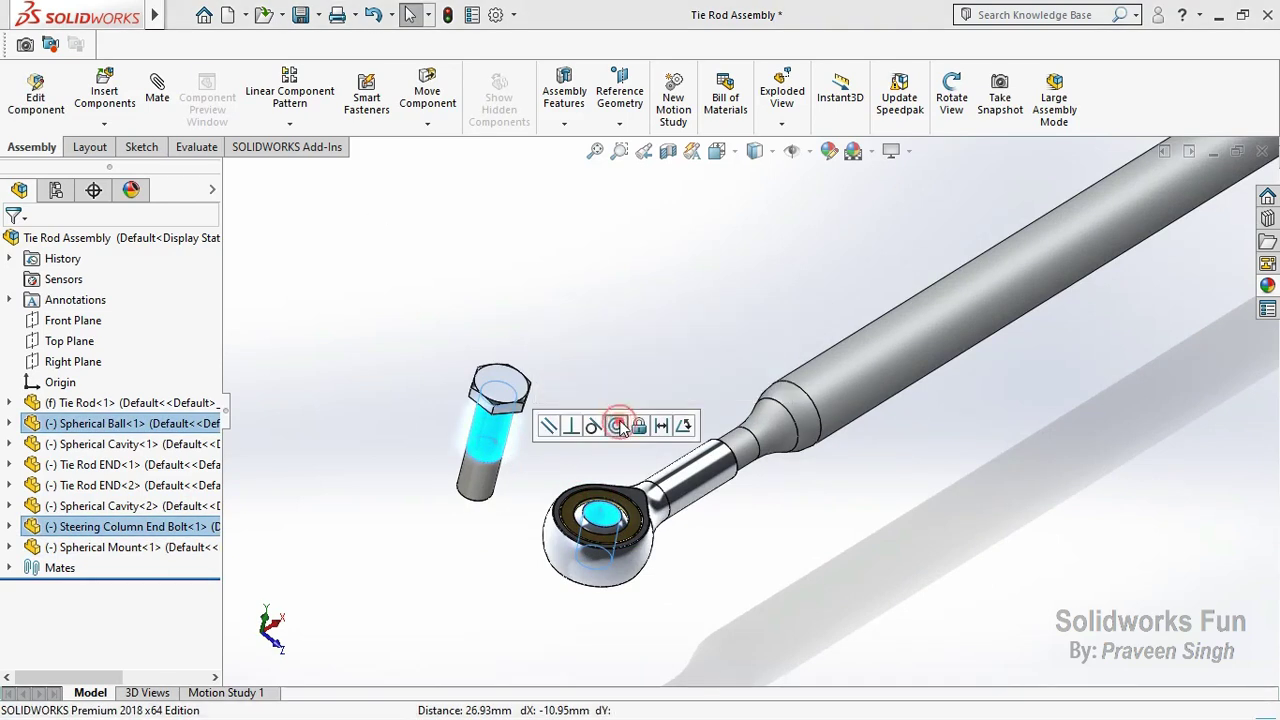
click(614, 423)
scroll(655, 467, down, 3)
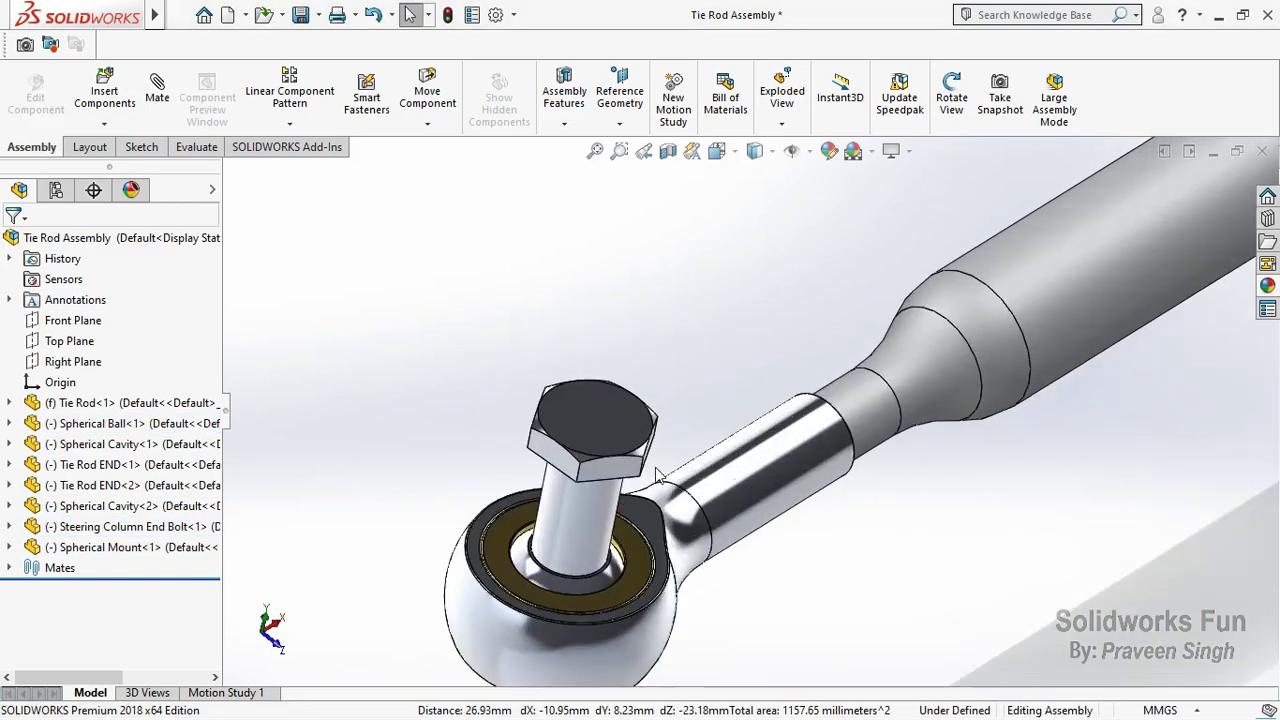
Step: Hide Tie Rod END<1> and Spherical Cavity<1> to inspect the bolt in the ball
click(952, 97)
drag(640, 340, 665, 343)
right_click(665, 343)
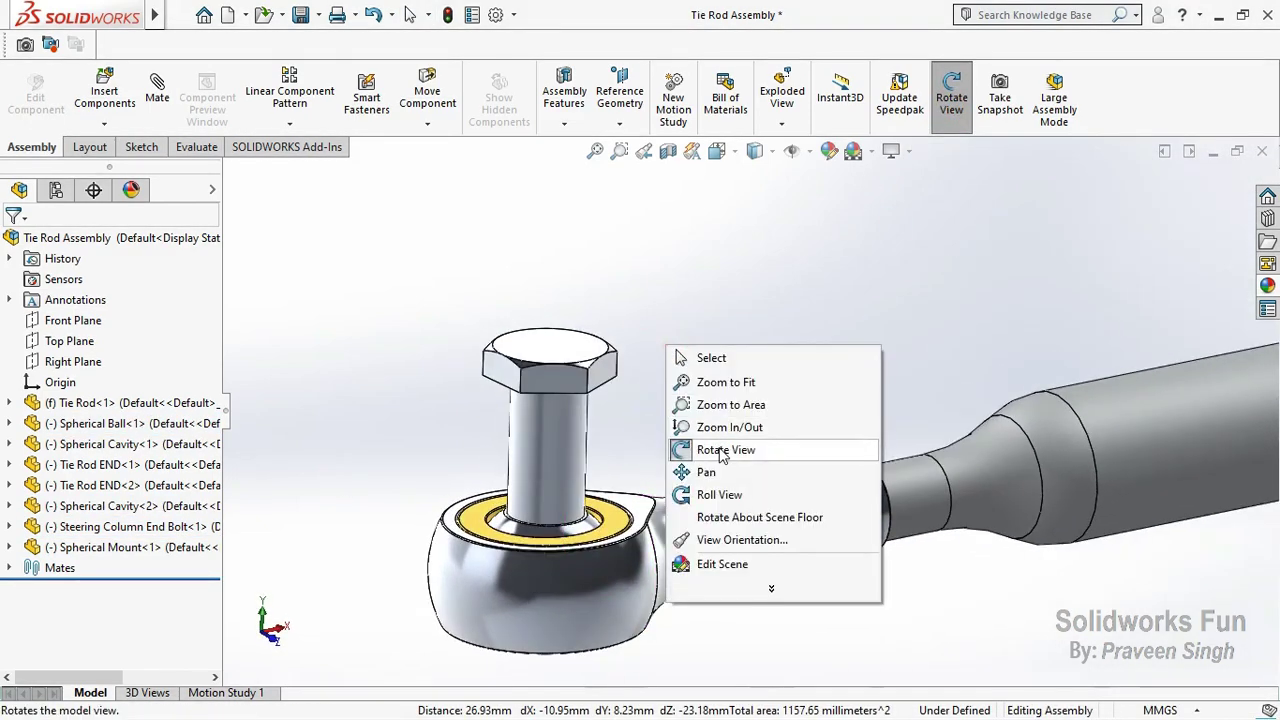
click(715, 449)
click(790, 510)
click(876, 403)
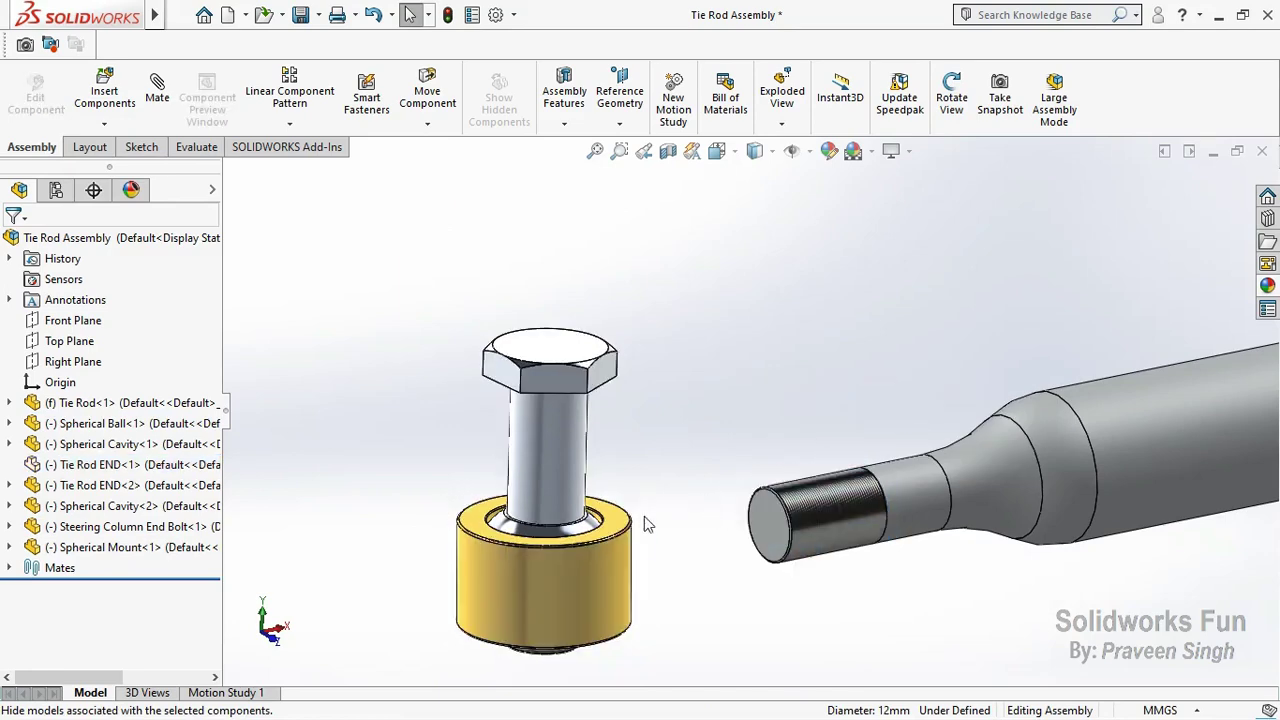
click(622, 545)
click(797, 426)
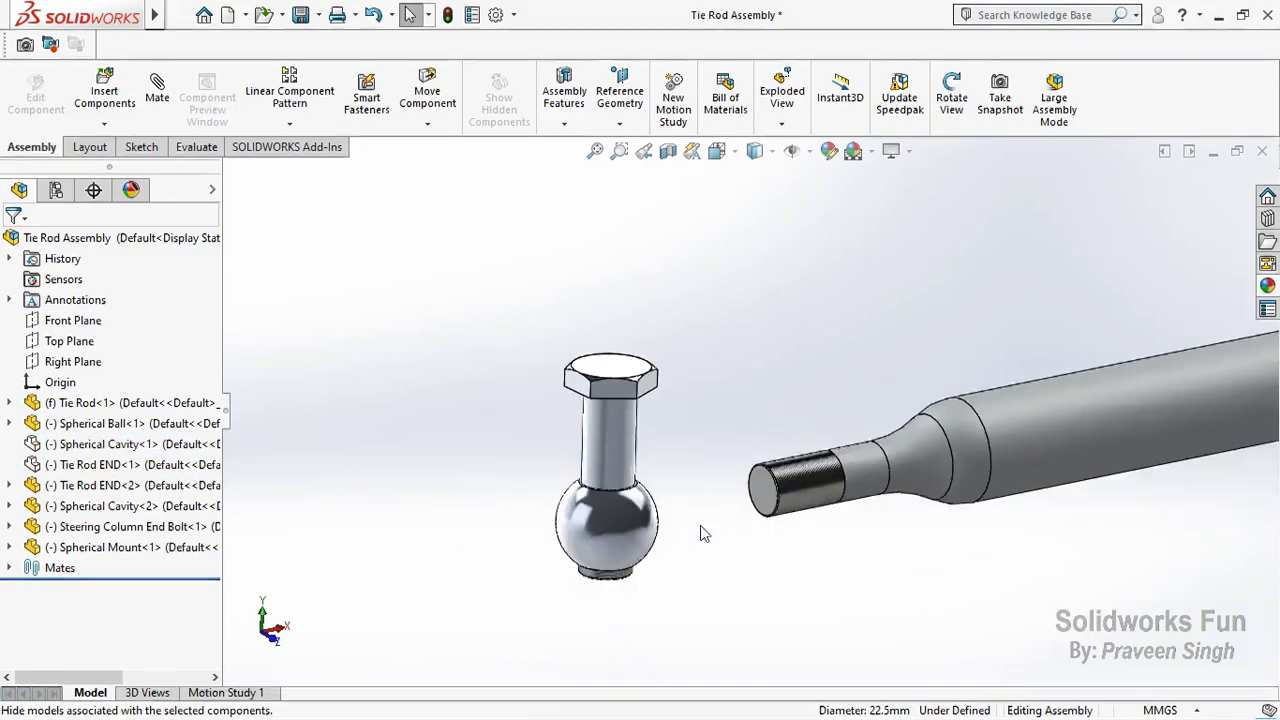
Step: Add a distance mate between the Spherical Ball's Top Plane and the bolt head face
click(538, 508)
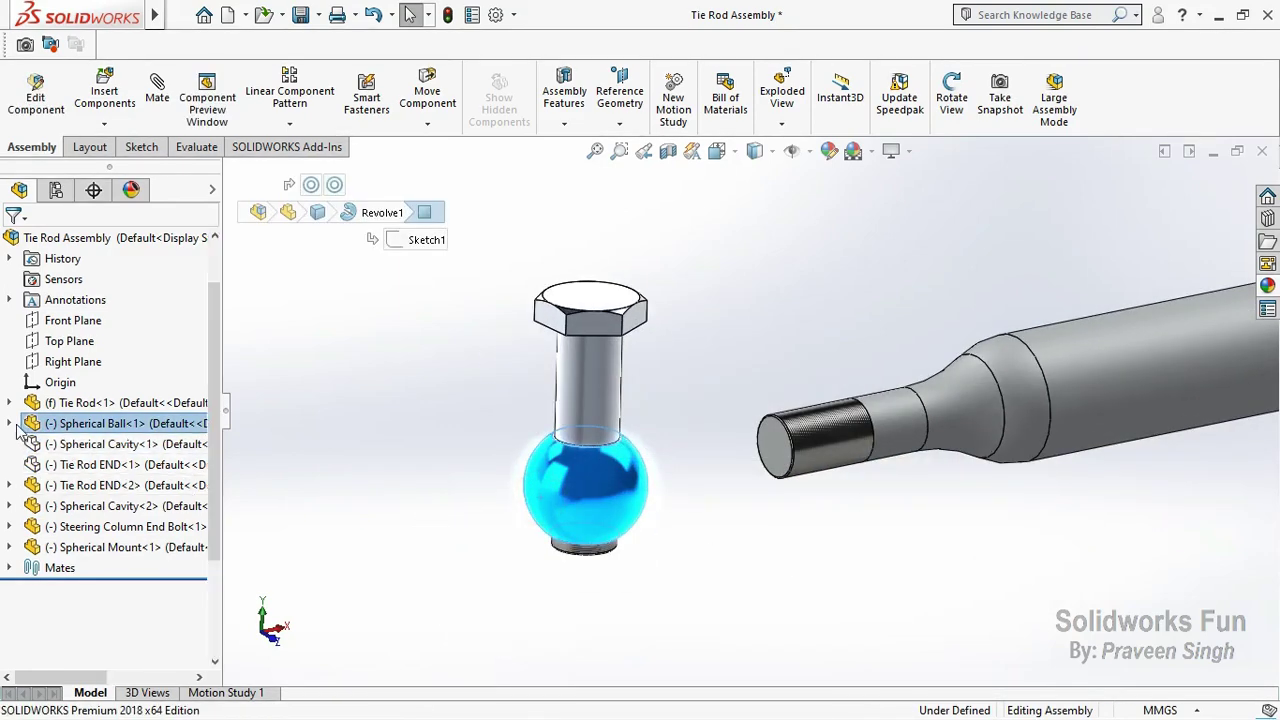
click(82, 508)
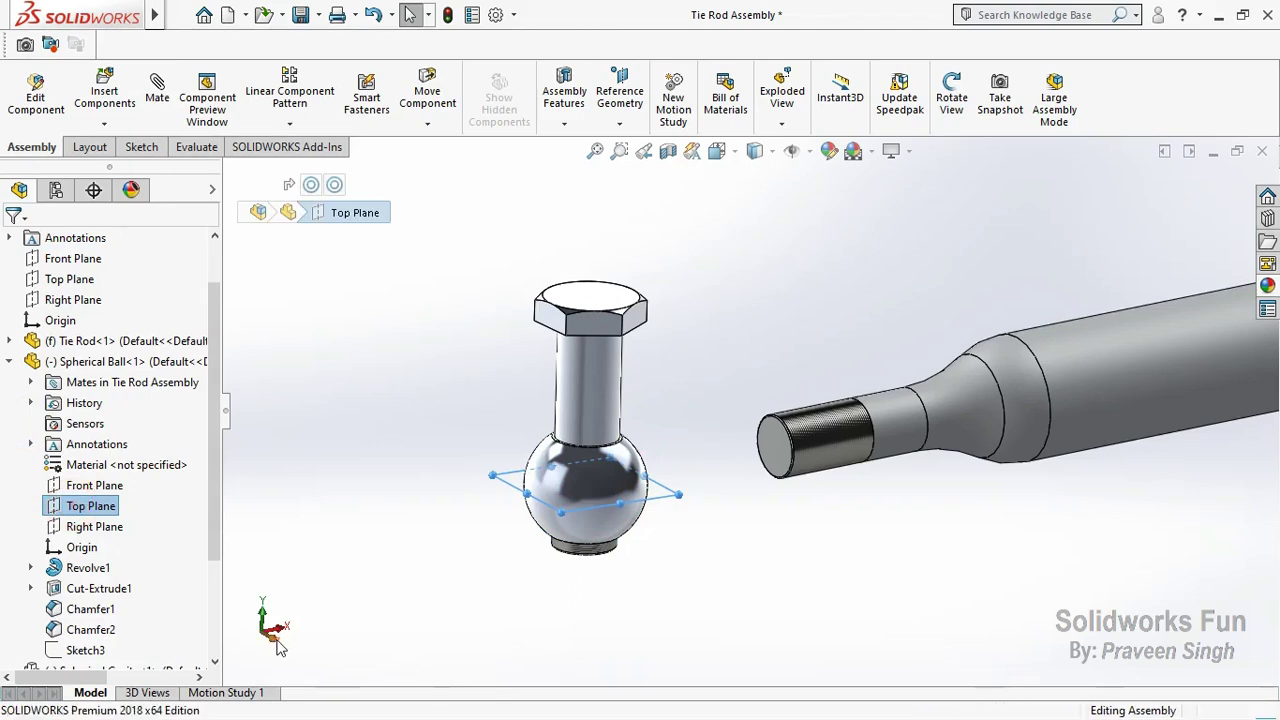
key(ctrl+1)
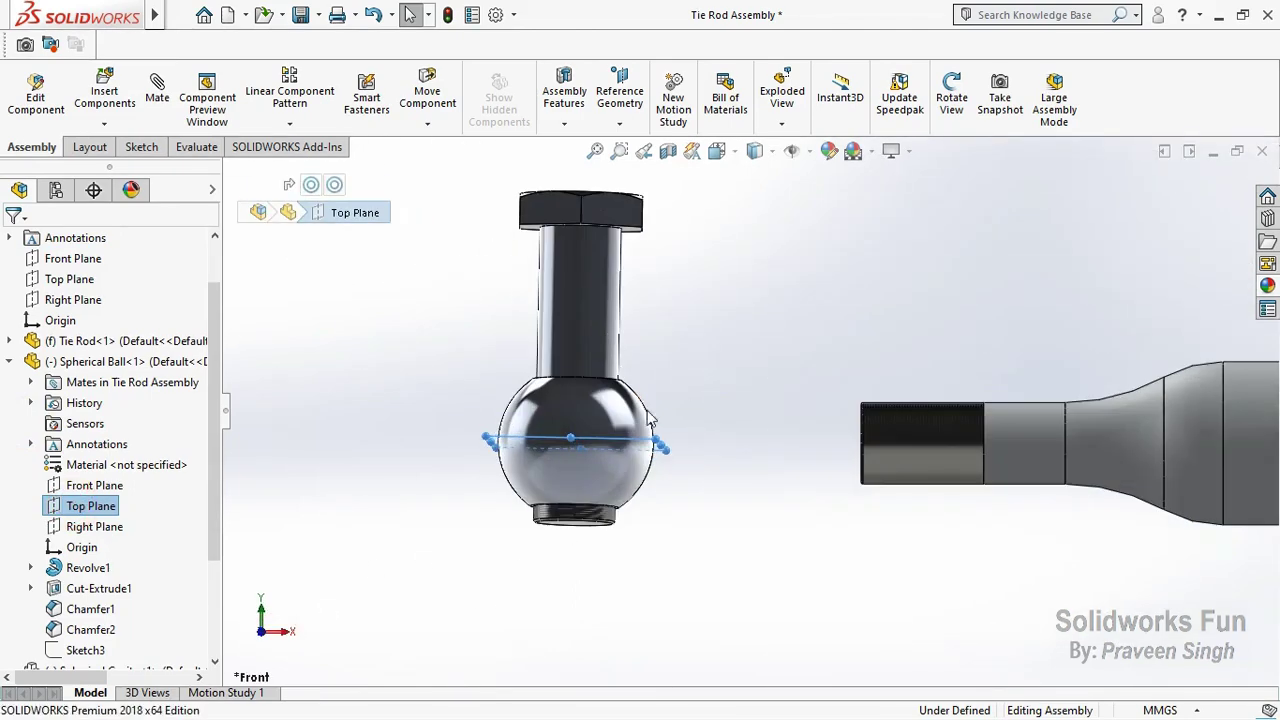
drag(623, 365, 643, 271)
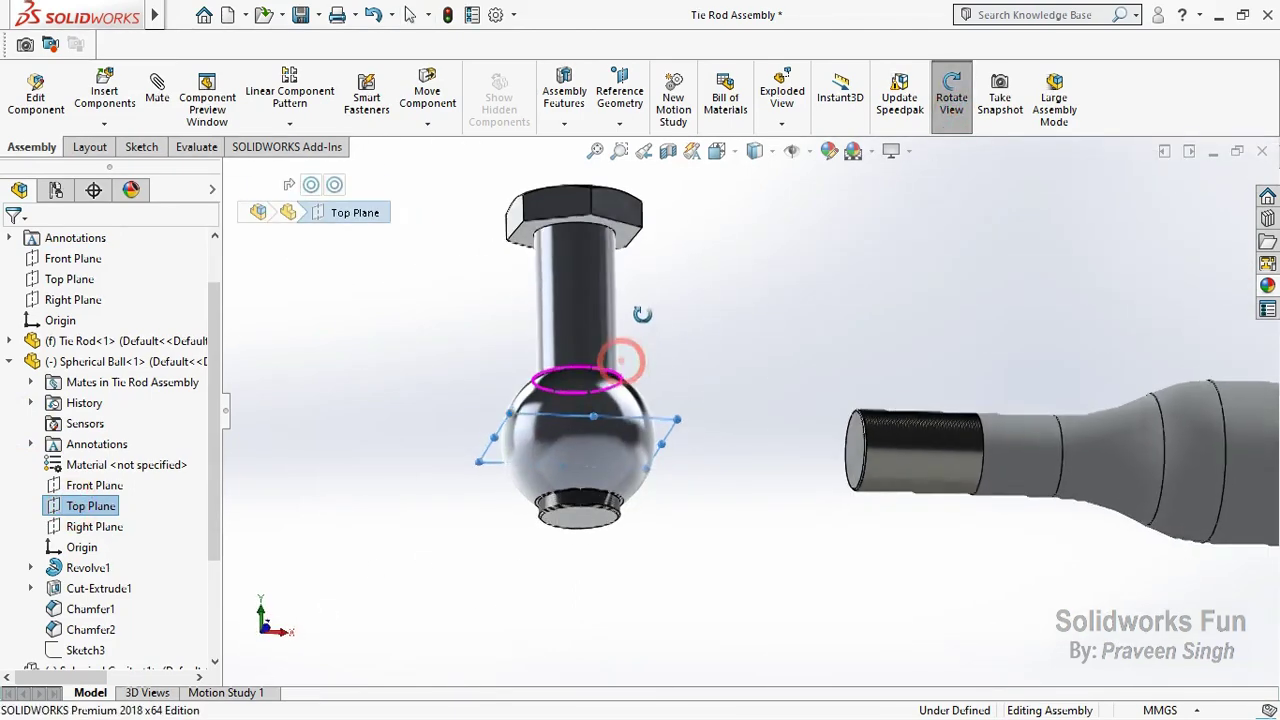
click(952, 110)
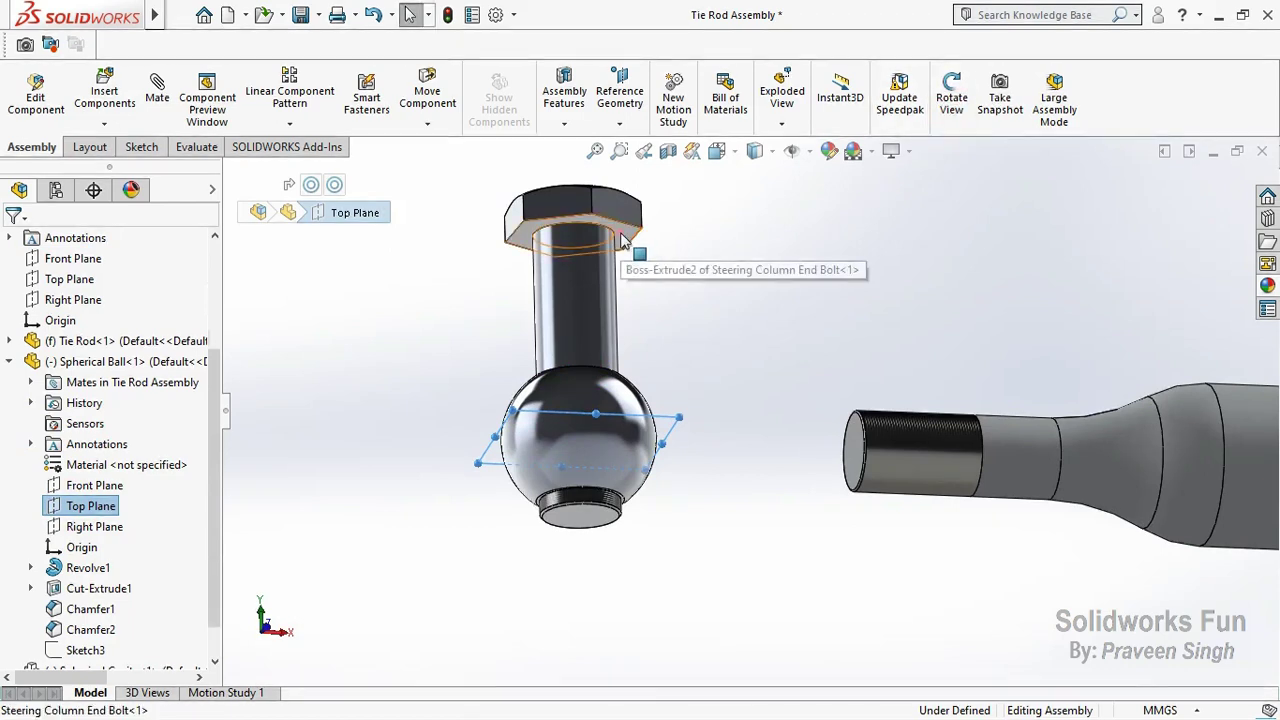
ctrl+click(632, 248)
click(764, 217)
text(15)
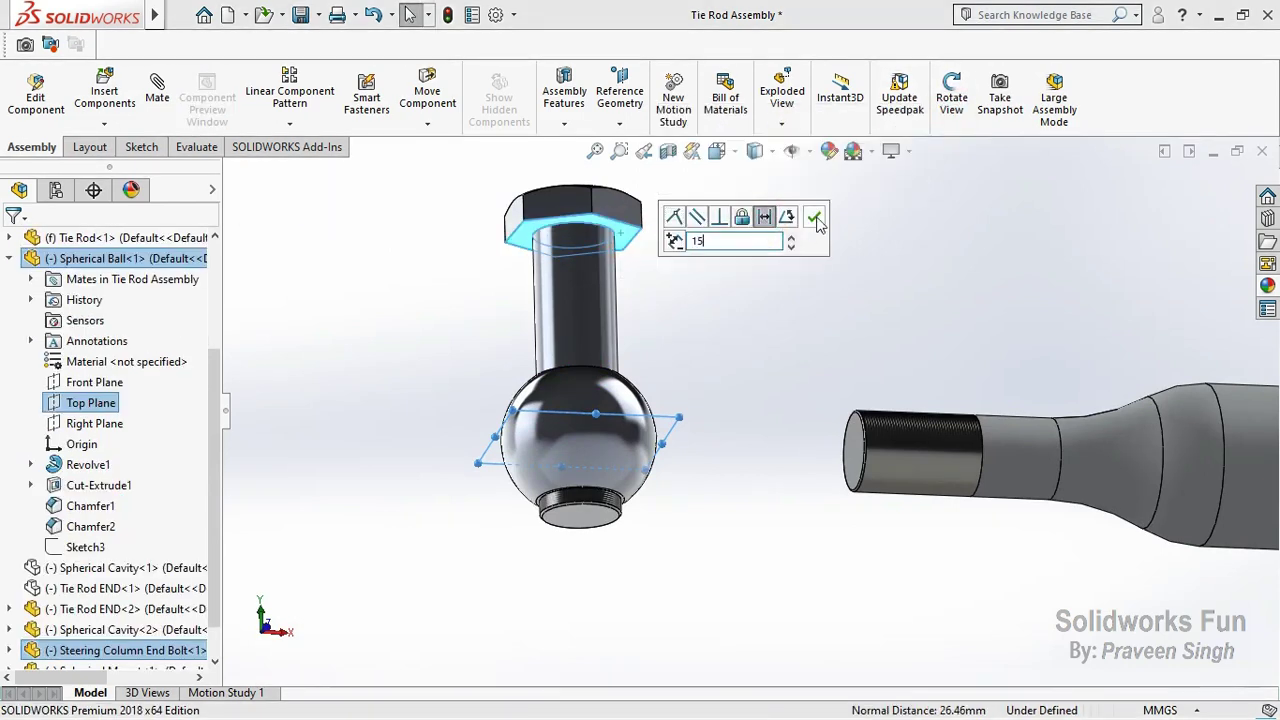
click(815, 218)
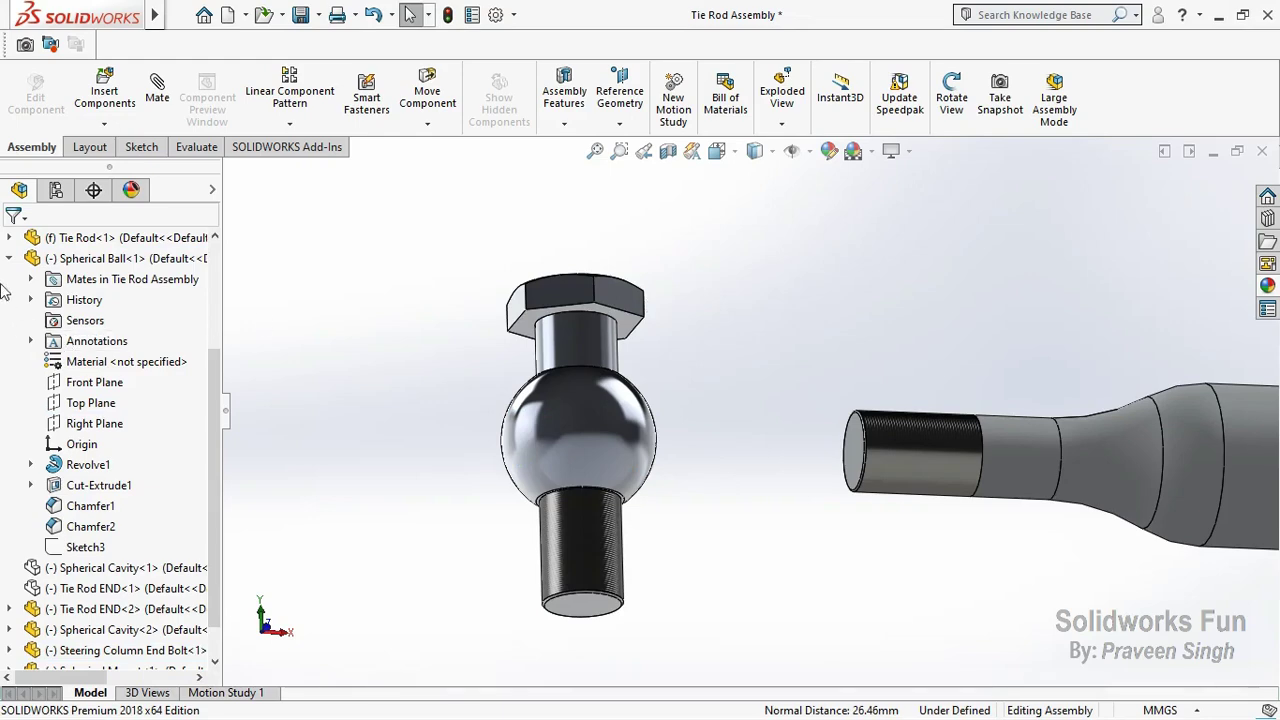
click(9, 258)
click(49, 444)
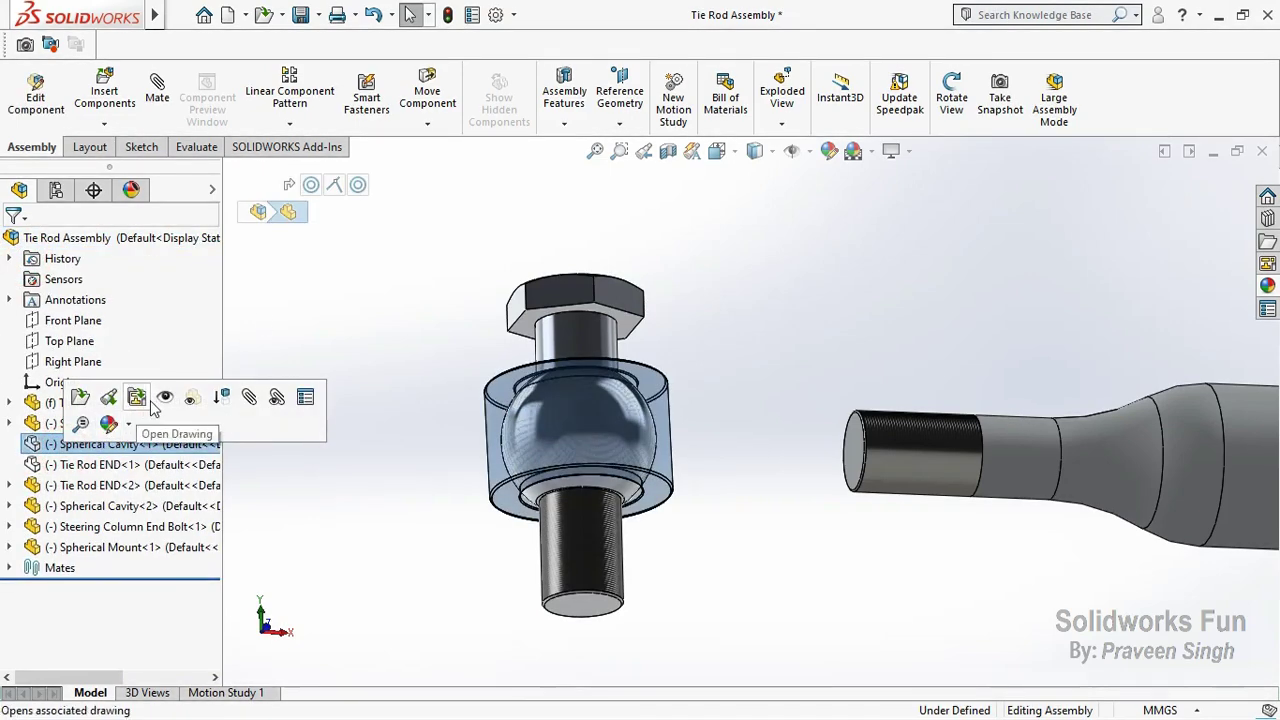
Step: Show Spherical Cavity<1> and Tie Rod END<1> again
click(163, 403)
click(360, 417)
click(182, 470)
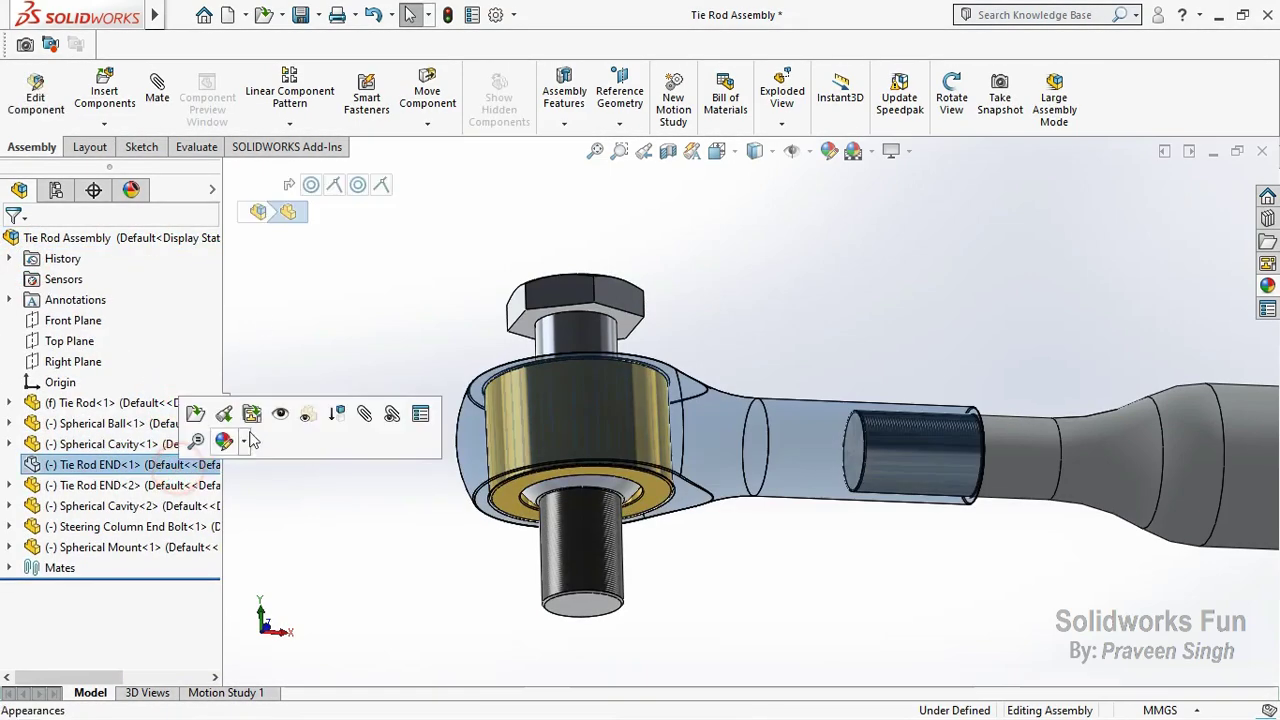
click(289, 421)
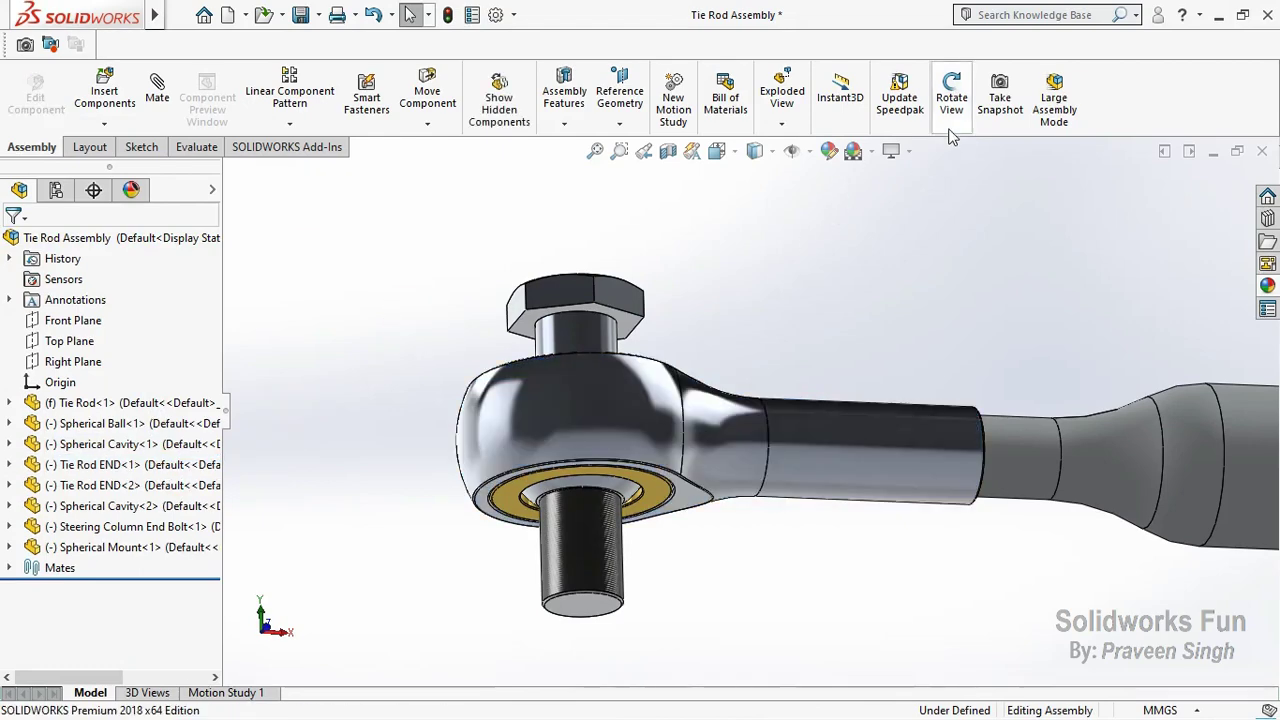
Step: Tilt the bolt to test the ball joint swivel, then fit the tie rod in view
click(951, 100)
drag(680, 294, 680, 266)
right_click(688, 266)
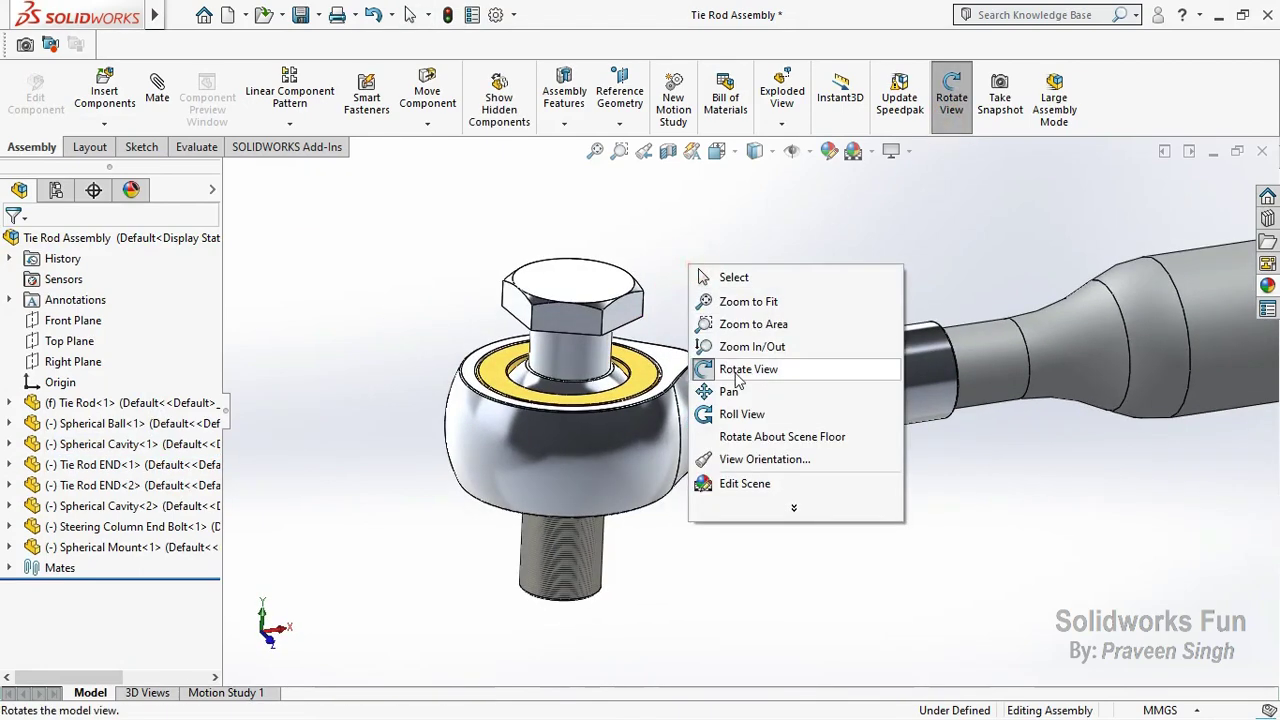
click(740, 370)
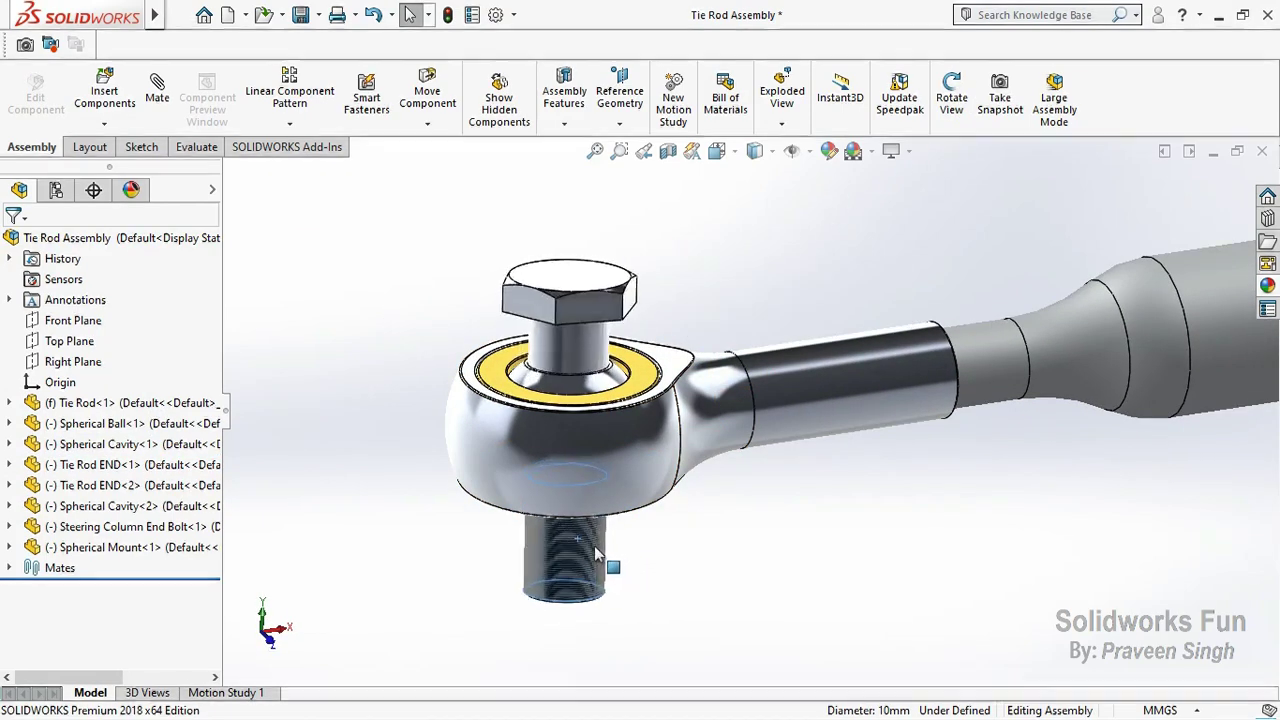
mouse_move(594, 546)
mouse_down()
mouse_move(610, 572)
mouse_move(591, 536)
mouse_up()
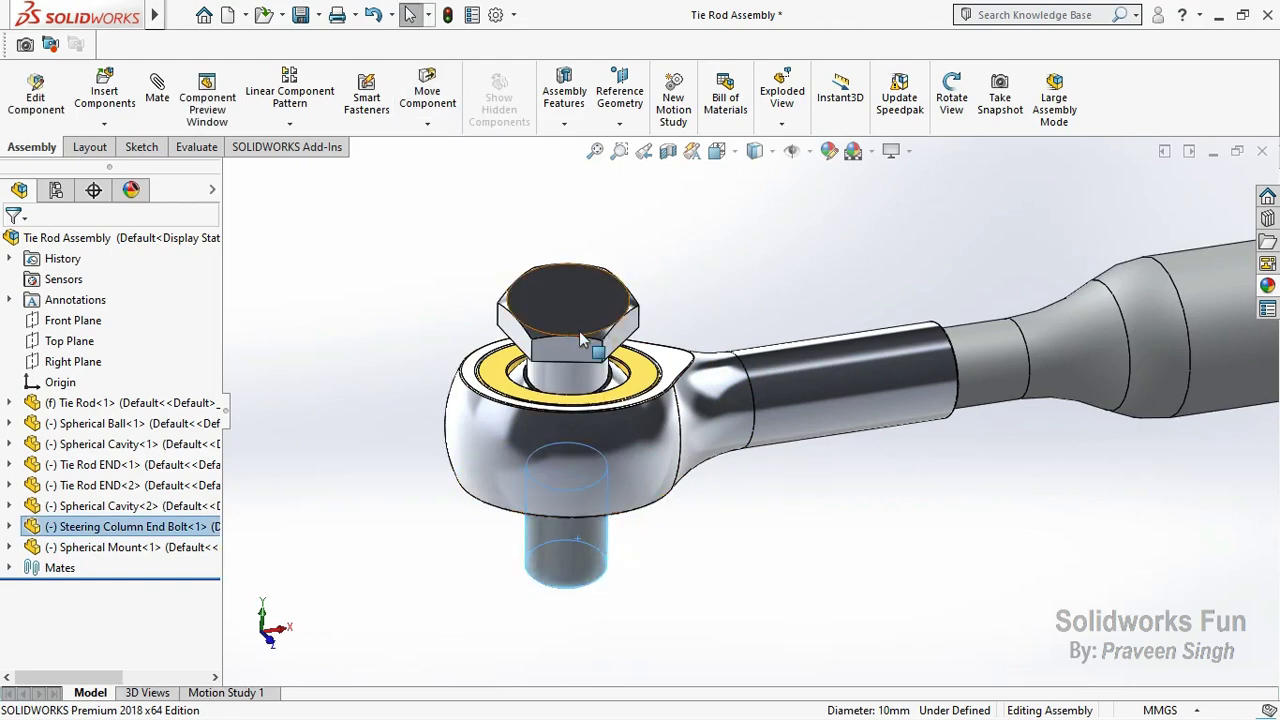
click(579, 331)
key(Escape)
key(f)
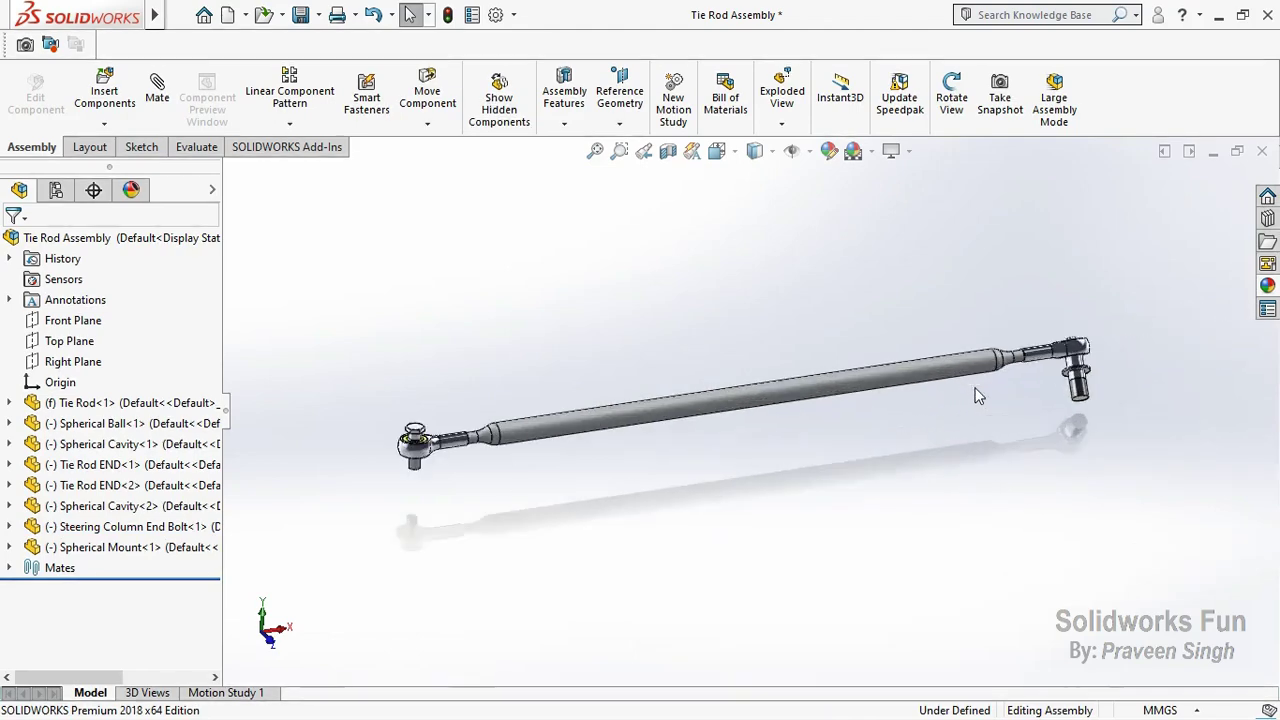
Step: Swing the Spherical Mount upright under Tie Rod END<2>, then rebuild and save the assembly
scroll(1022, 390, down, 5)
scroll(900, 350, down, 3)
click(752, 320)
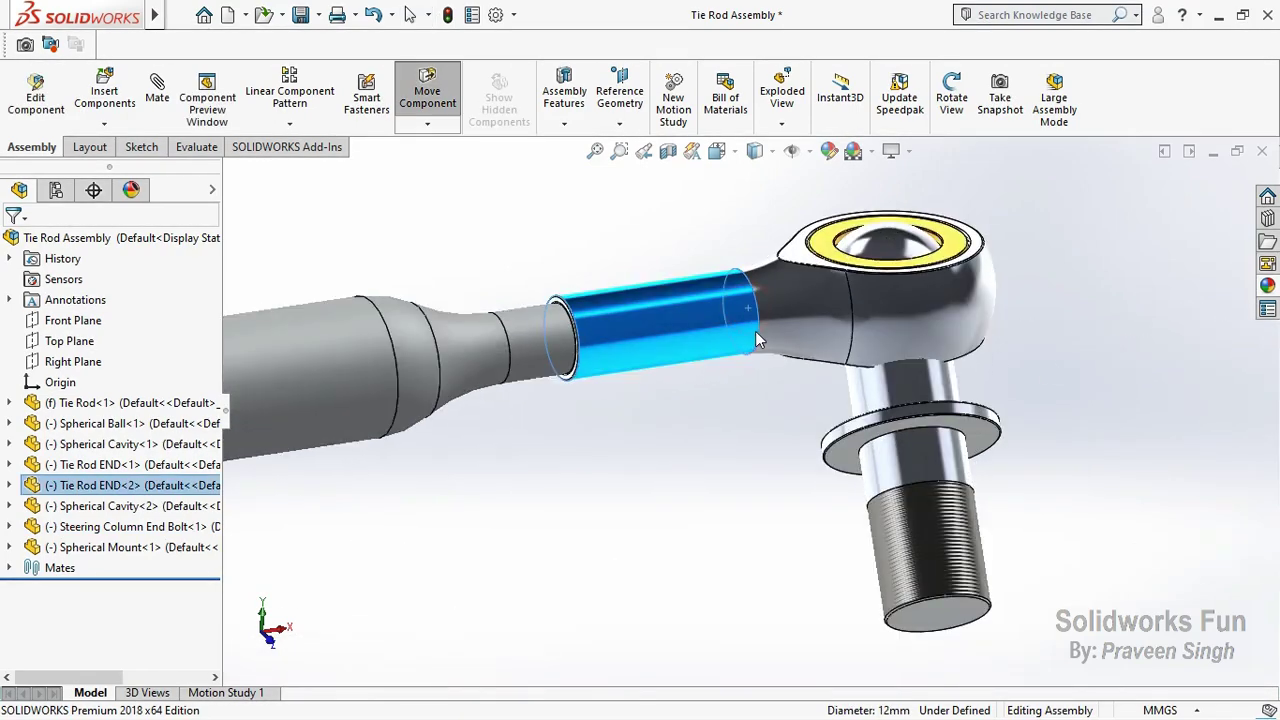
drag(913, 470, 879, 548)
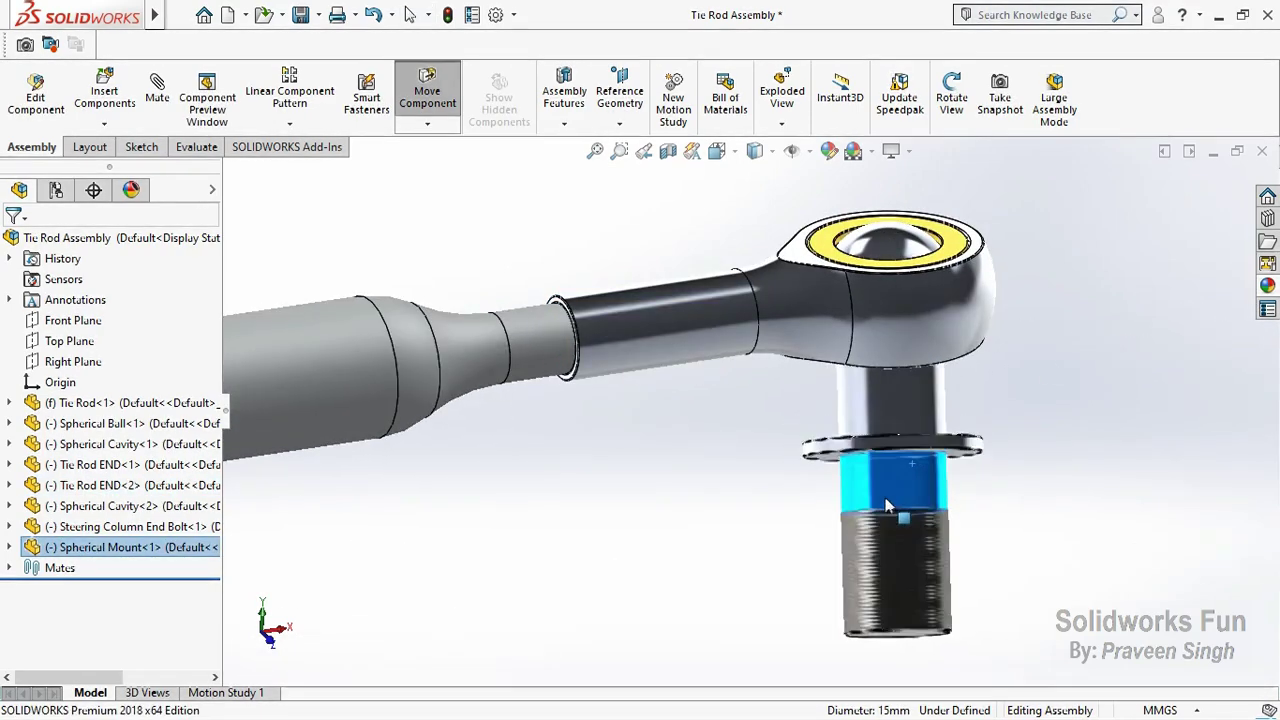
key(Escape)
key(f)
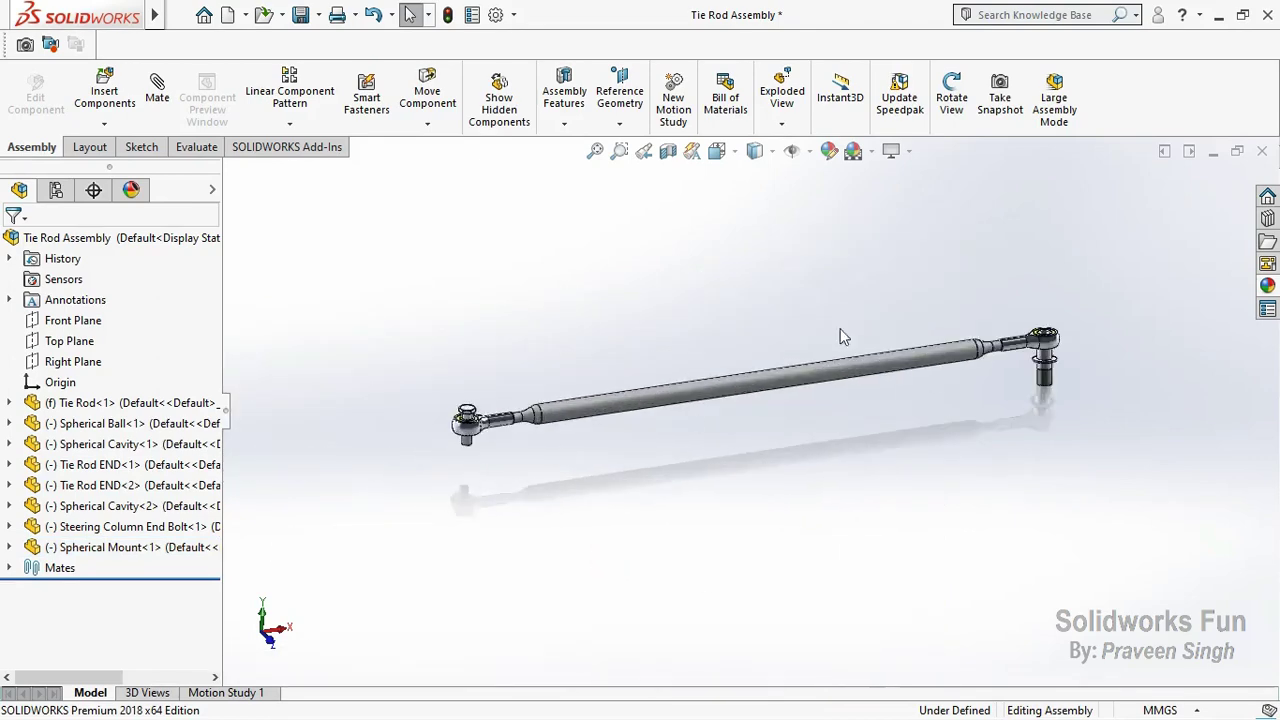
key(ctrl+s)
click(650, 299)
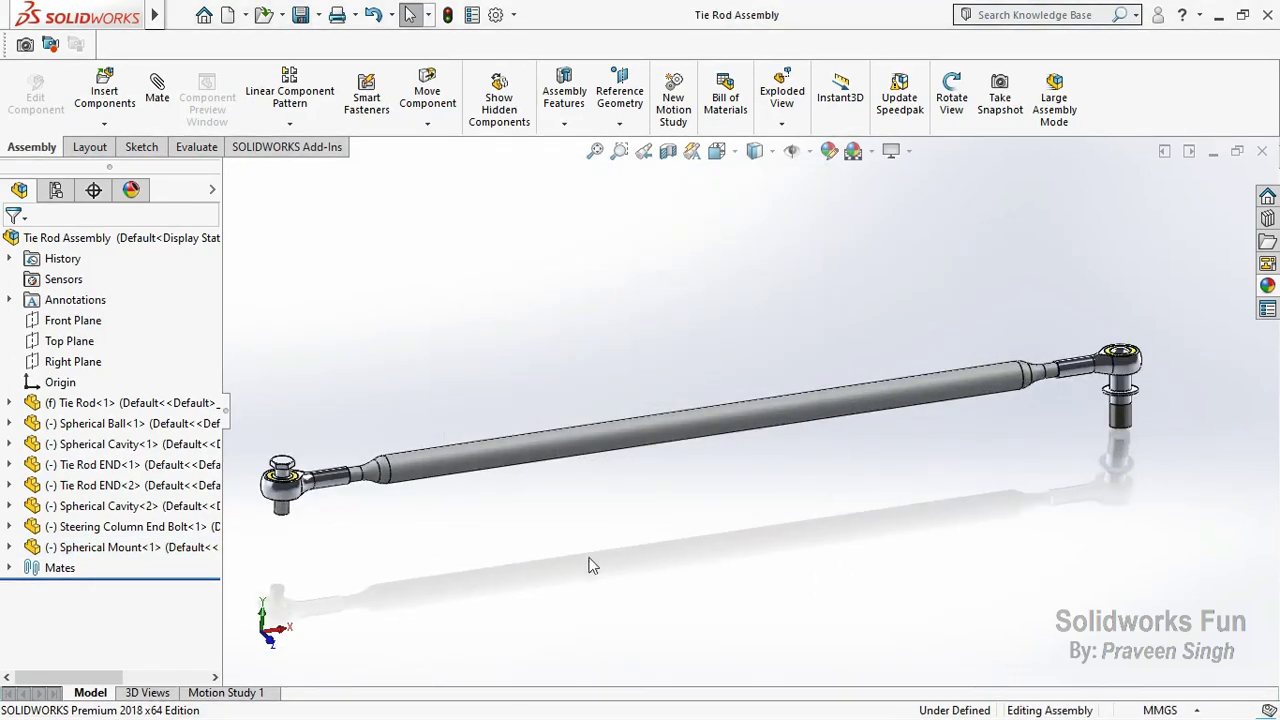
Step: Check the fixed or floating state of each Tie Rod Assembly component
click(160, 402)
right_click(158, 402)
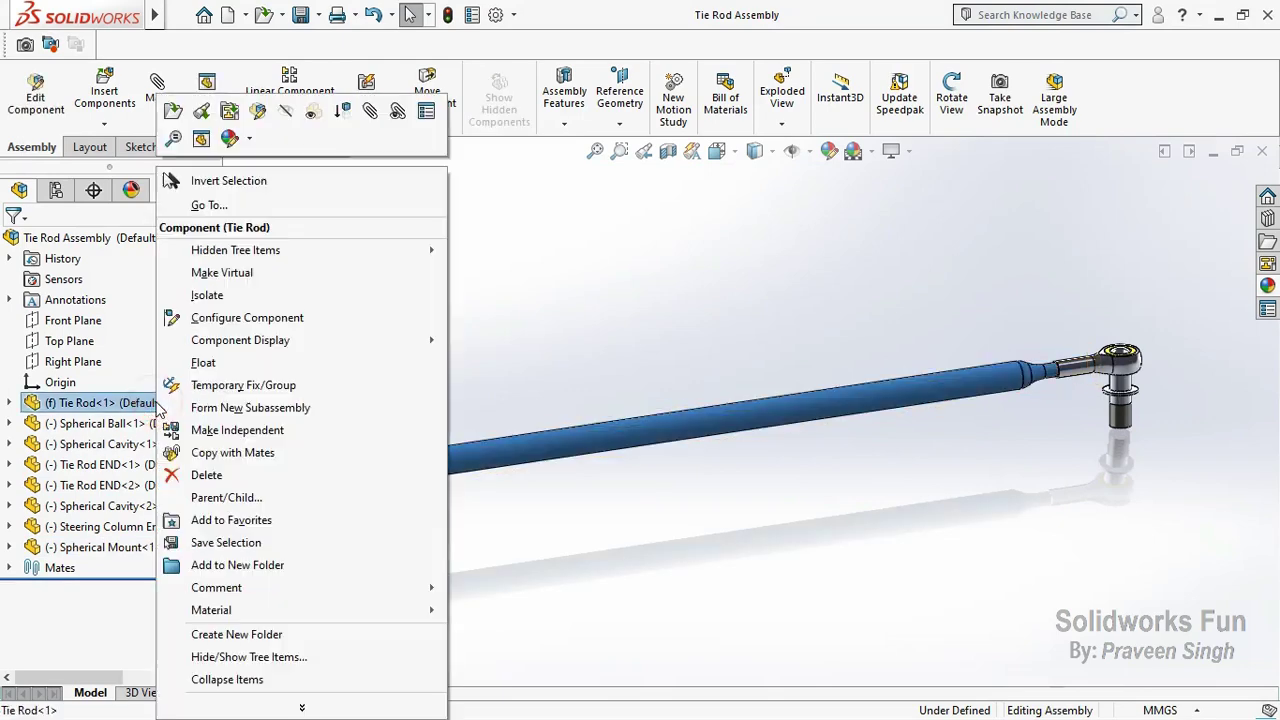
click(692, 306)
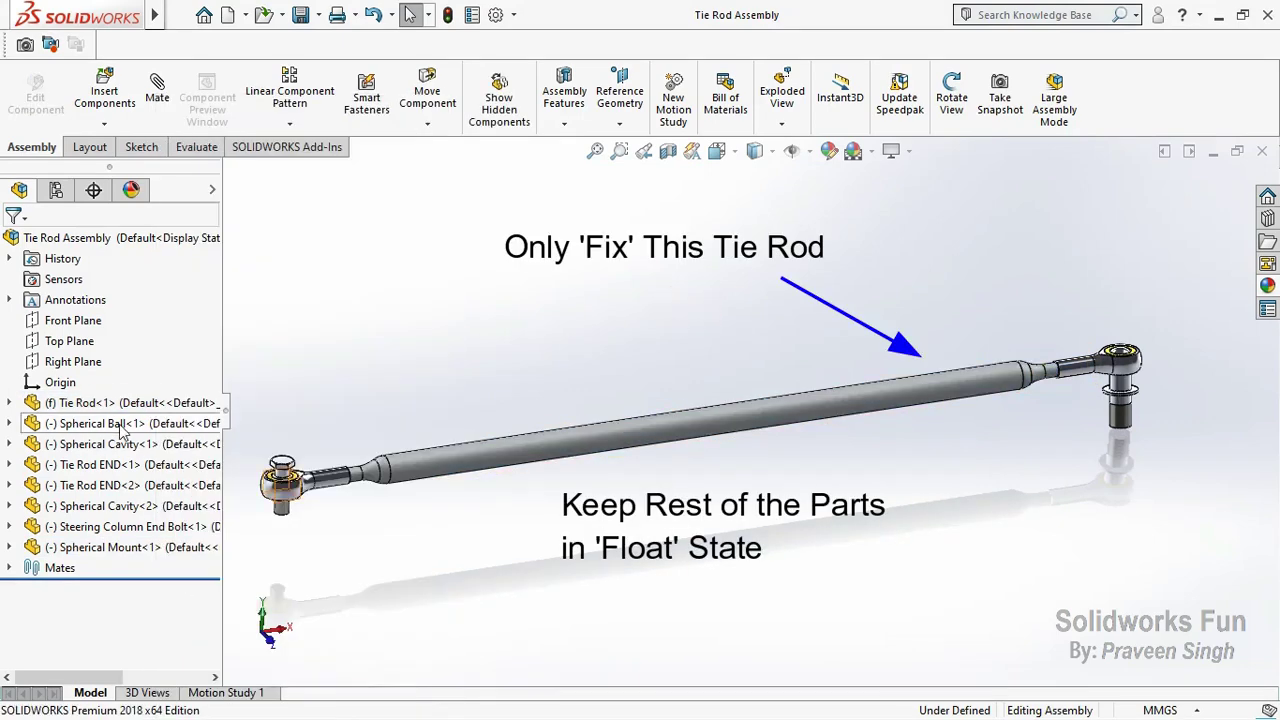
right_click(121, 424)
click(121, 426)
right_click(121, 424)
right_click(95, 444)
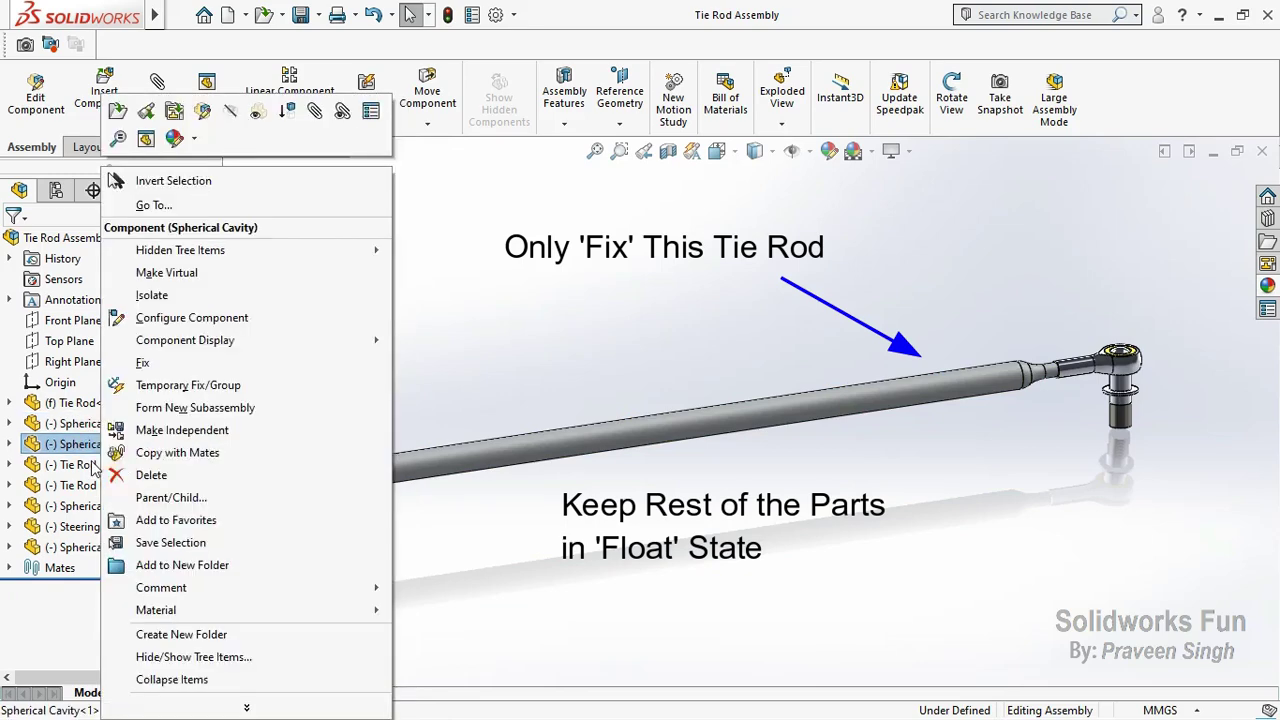
right_click(92, 465)
click(92, 465)
right_click(92, 465)
right_click(63, 506)
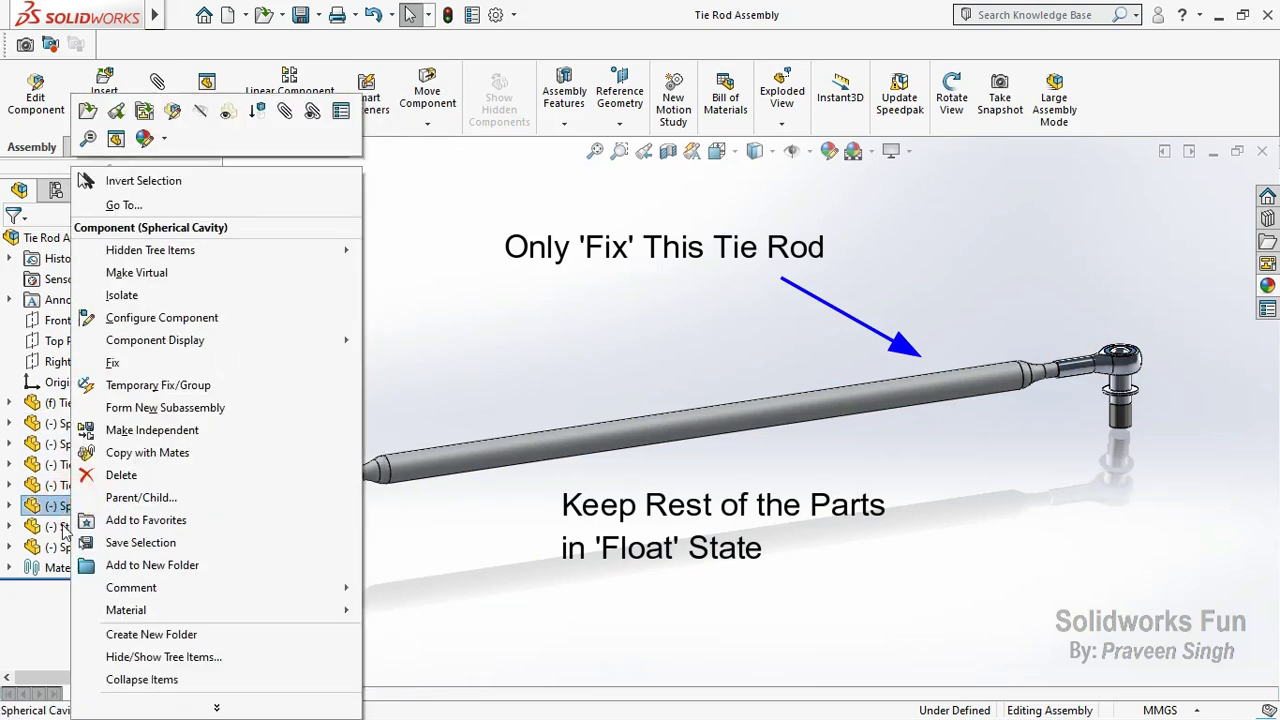
click(63, 527)
right_click(63, 527)
right_click(52, 547)
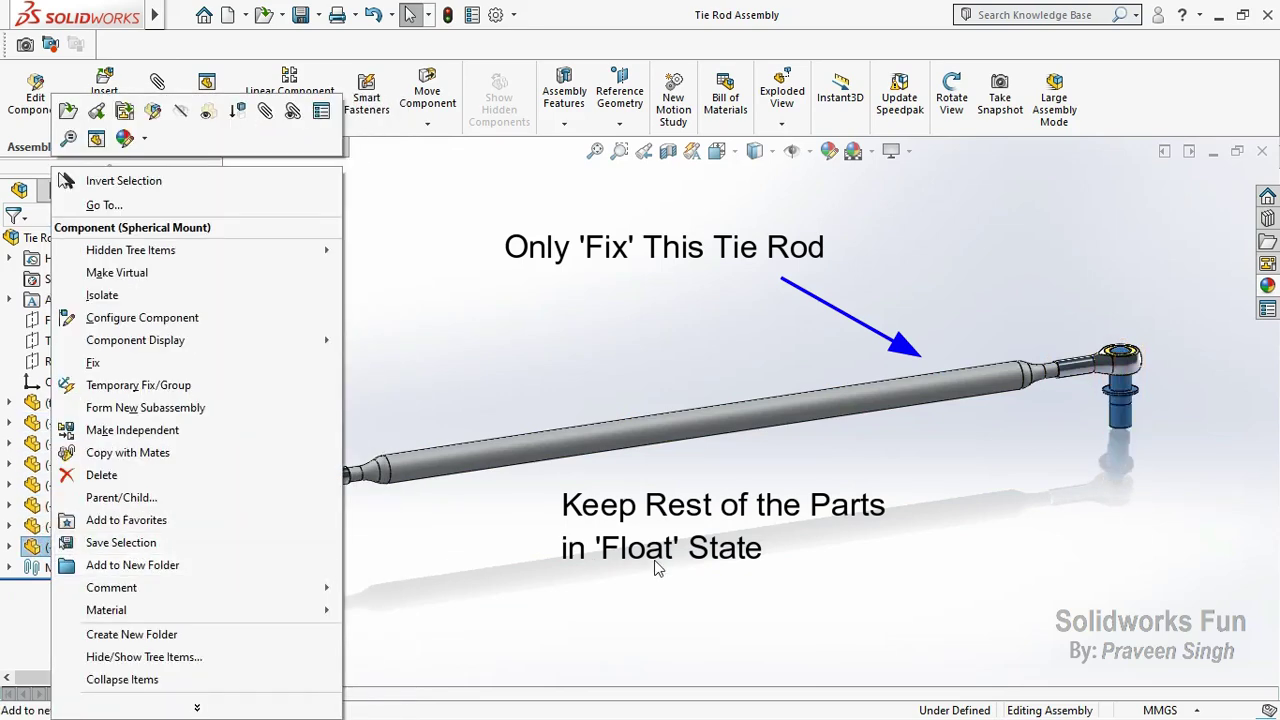
click(656, 565)
Step: Group all eight tie rod components into a new folder, Folder1
click(12, 567)
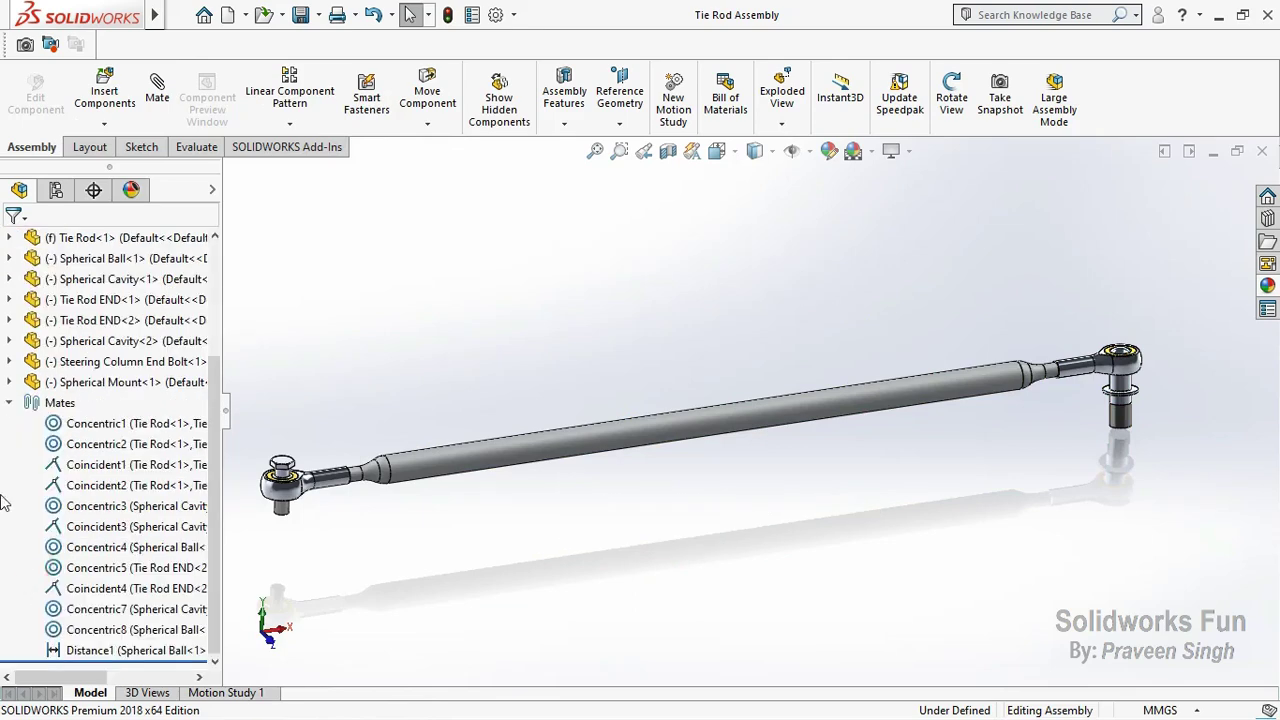
click(11, 403)
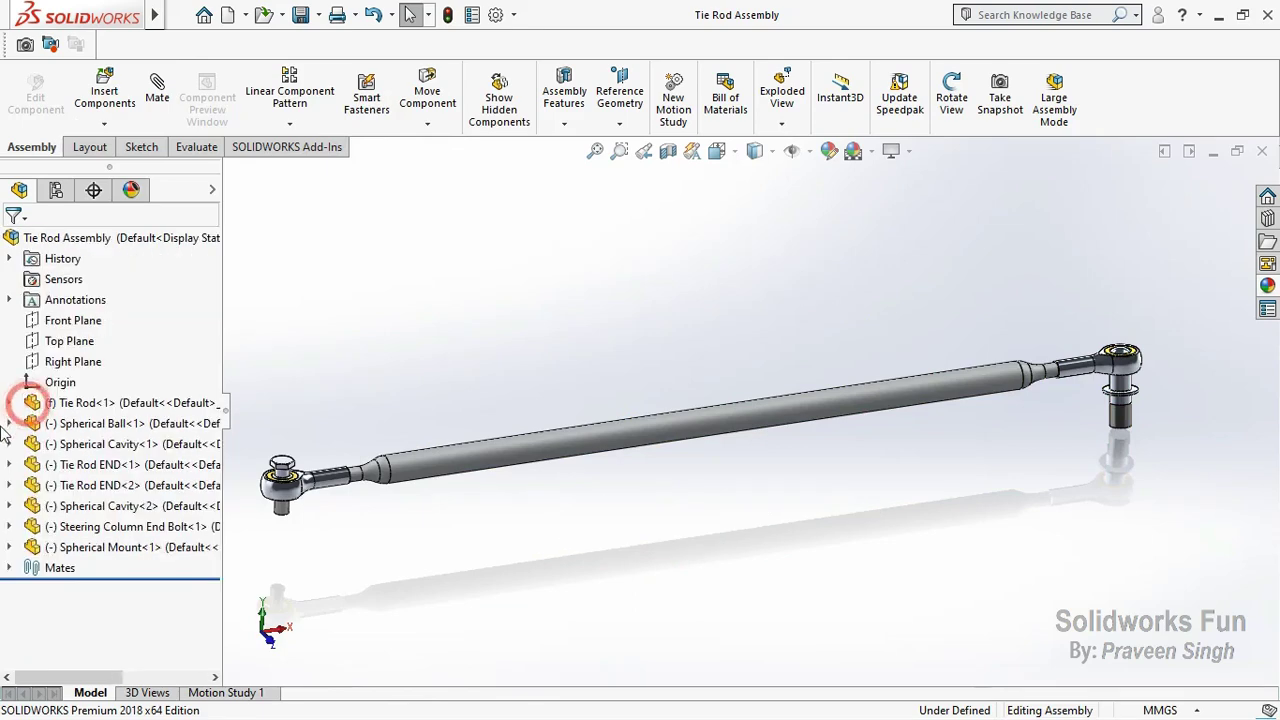
drag(84, 550, 85, 551)
right_click(90, 545)
click(148, 580)
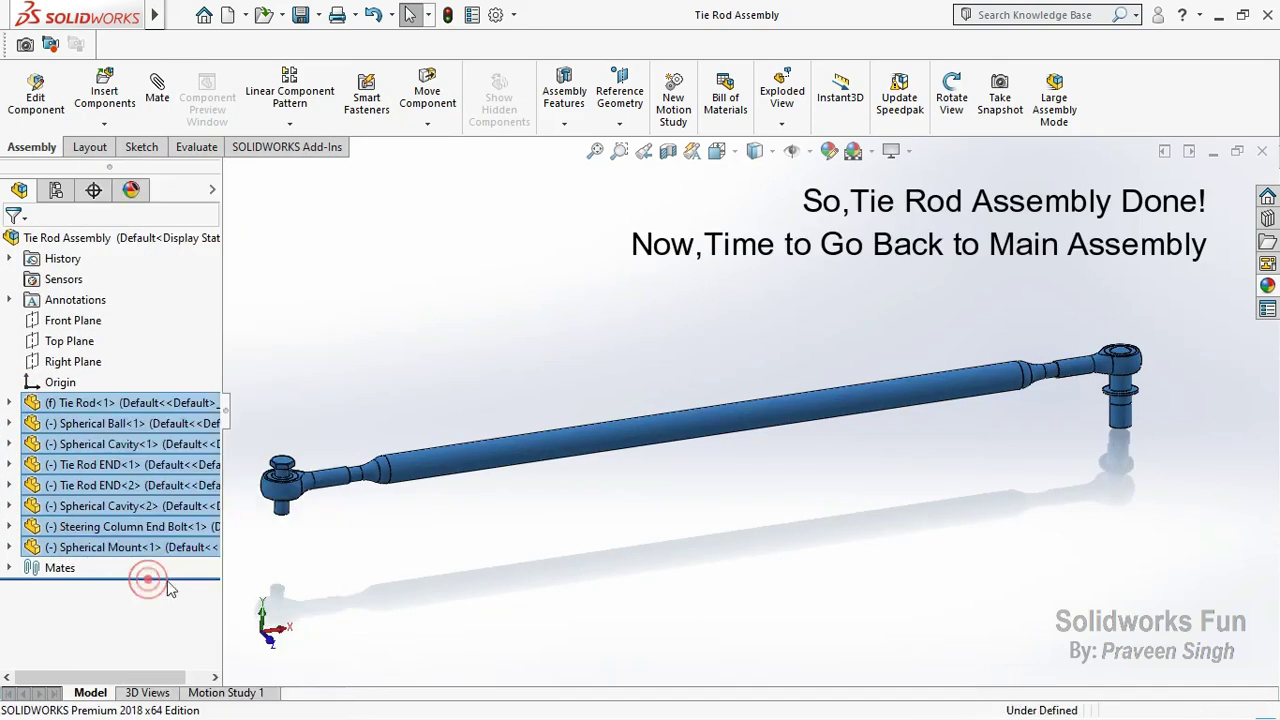
click(405, 553)
Step: Gather all the mates into a new folder under Mates
click(10, 424)
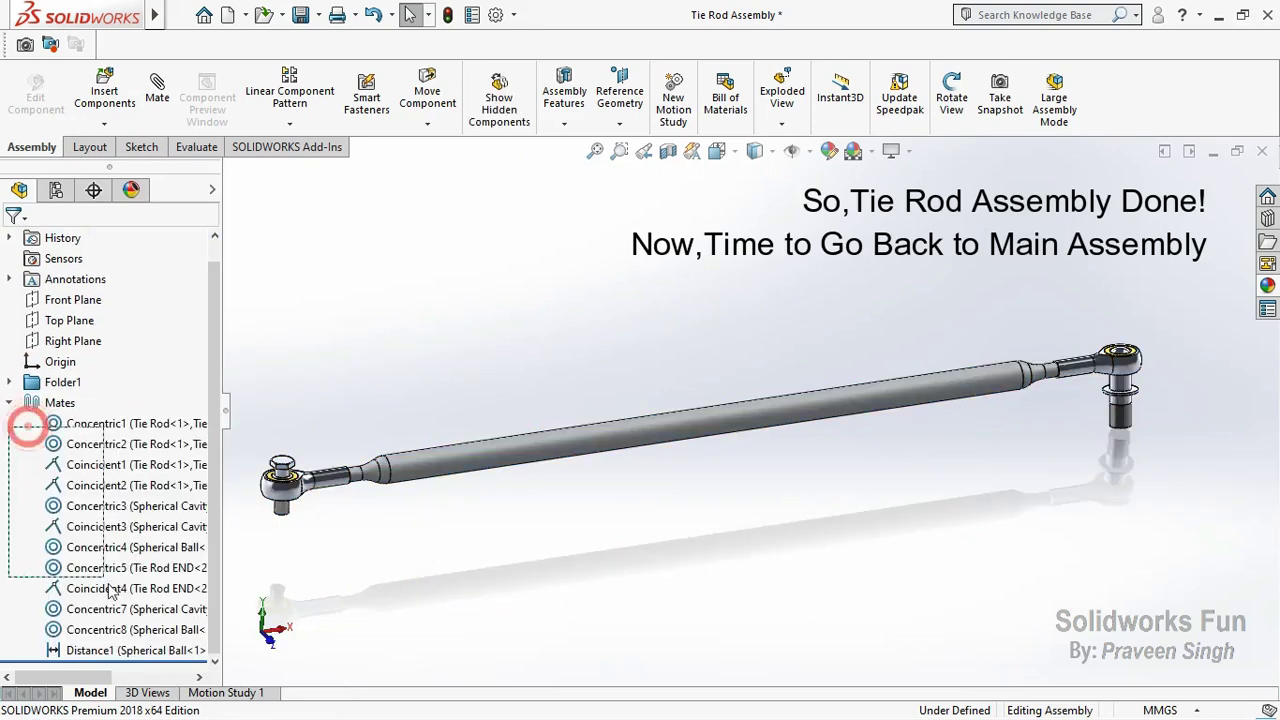
drag(150, 652, 150, 650)
right_click(150, 648)
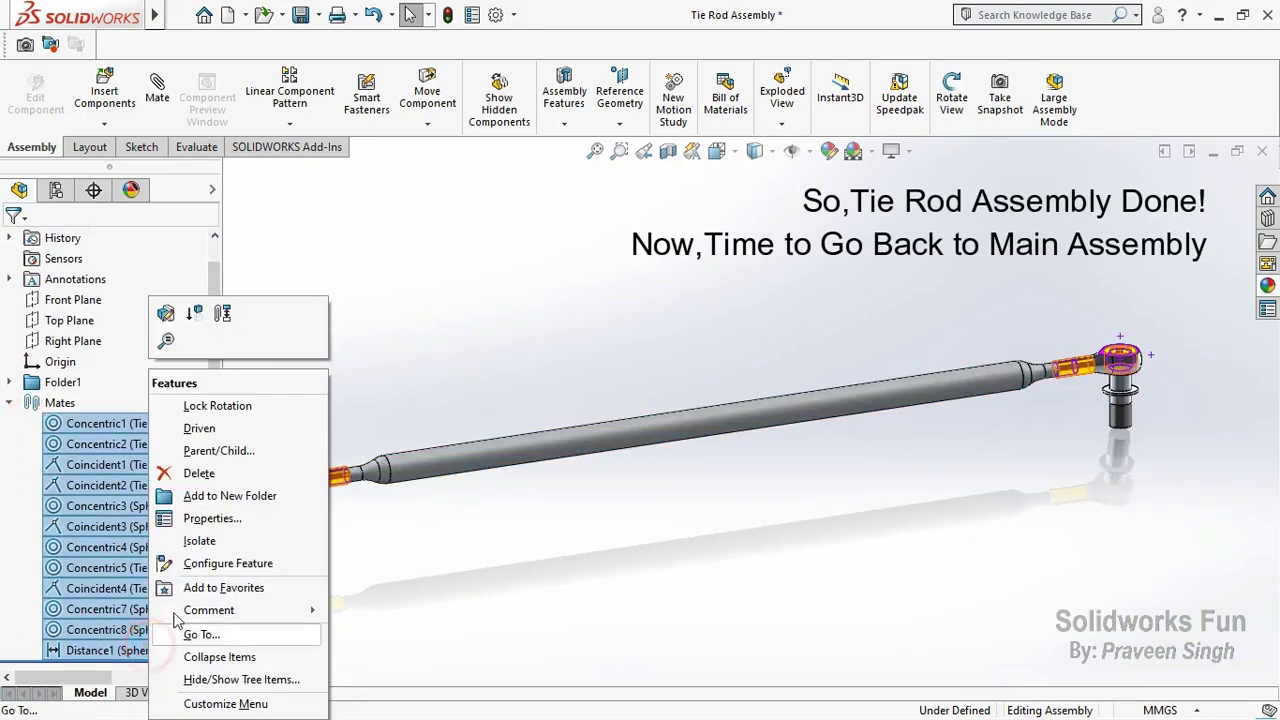
click(216, 496)
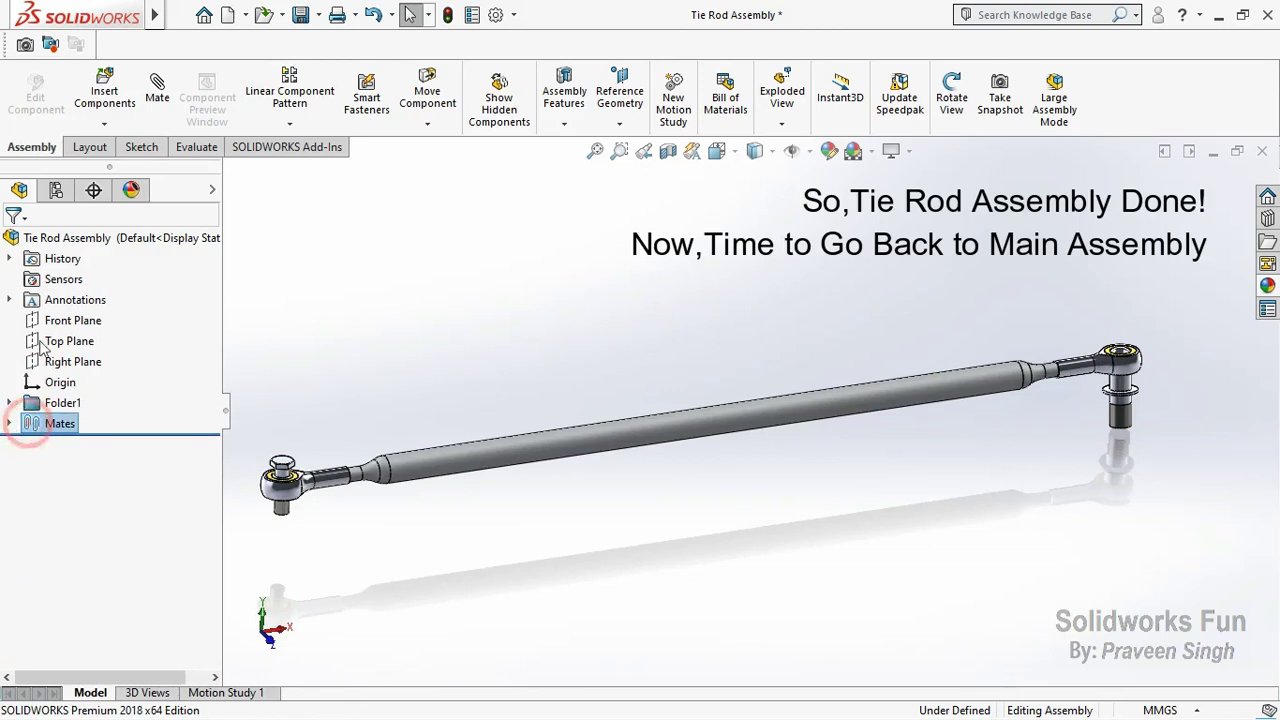
Step: Close the Tie Rod Assembly and insert it into the Go Kart Steering System
click(1262, 152)
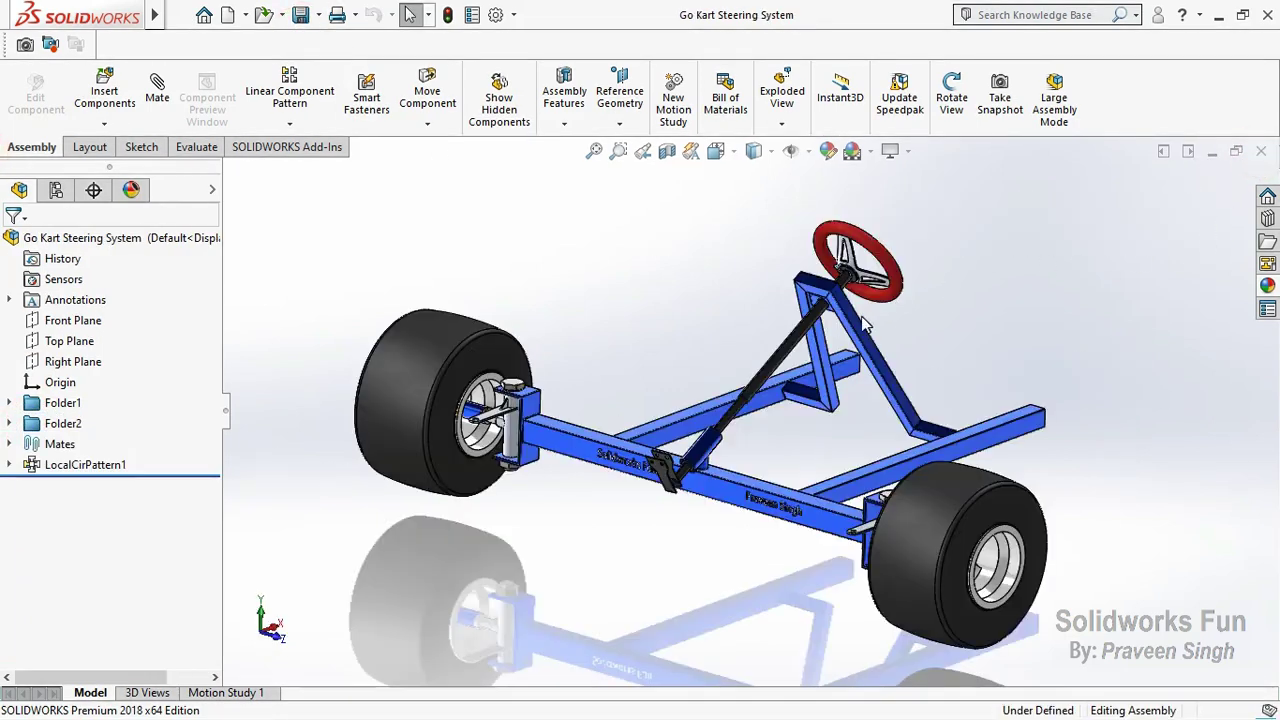
click(104, 124)
click(130, 145)
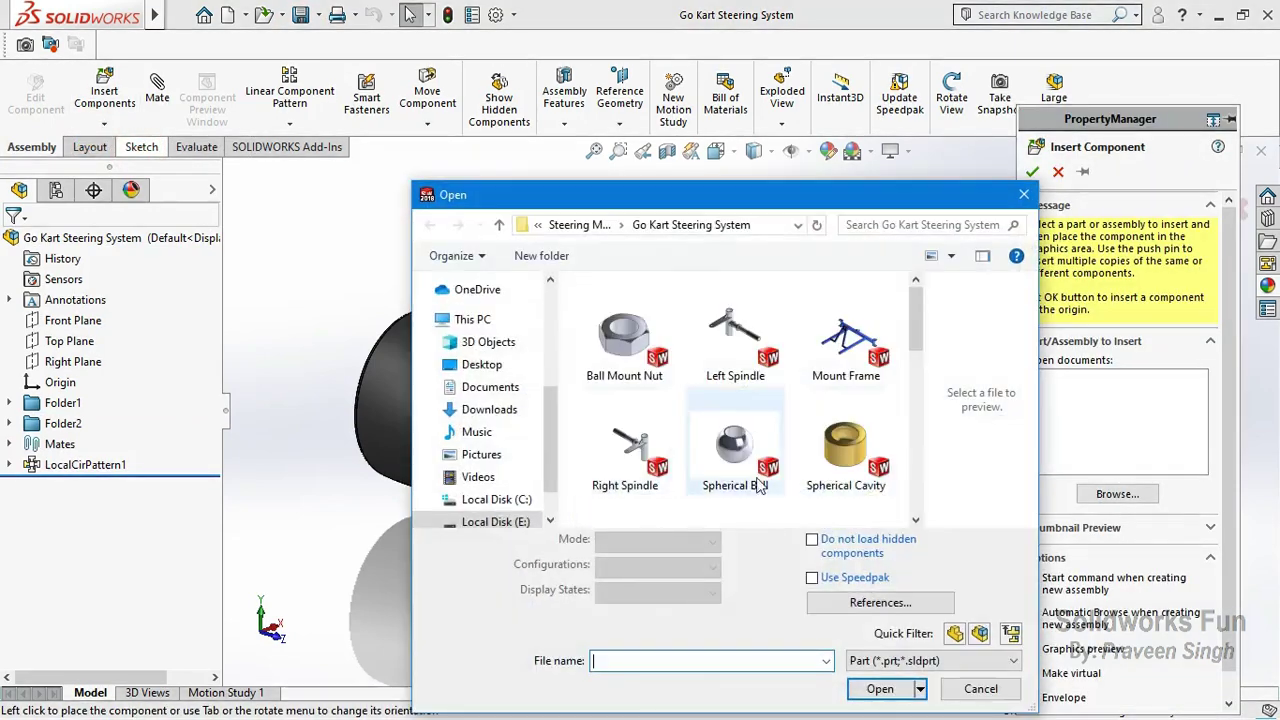
click(900, 661)
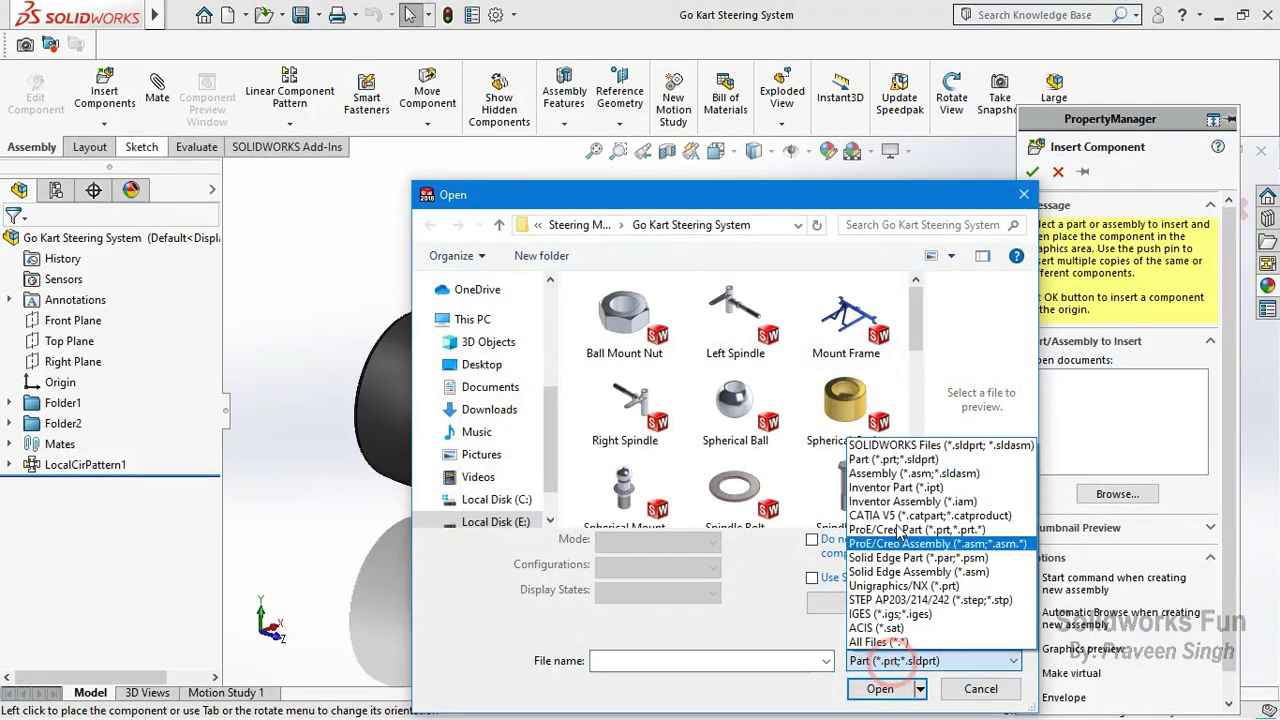
click(893, 470)
click(745, 330)
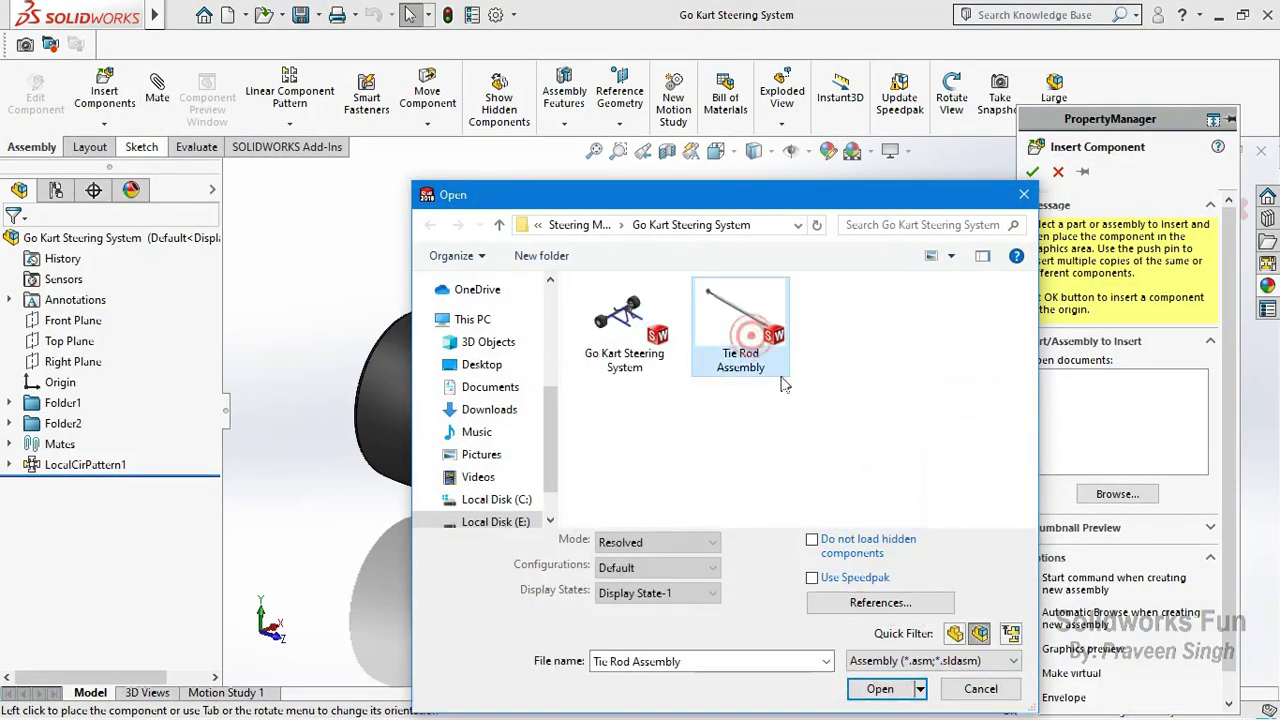
click(880, 689)
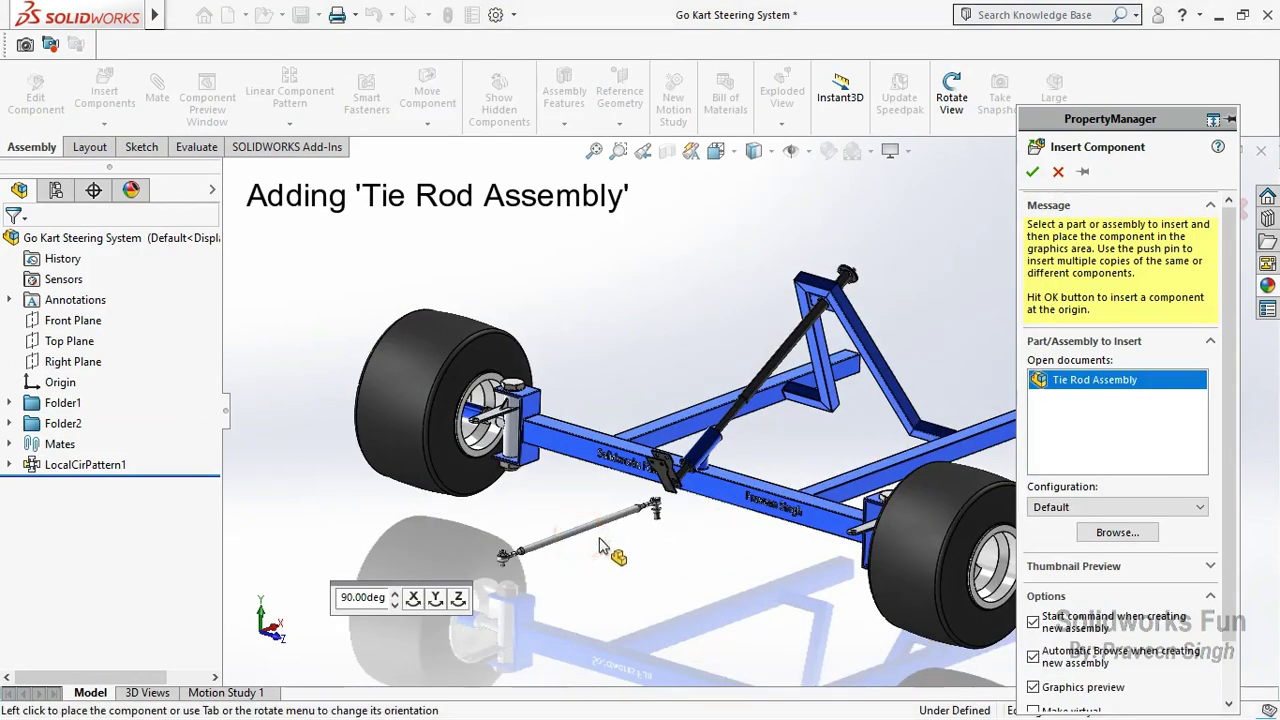
click(606, 539)
Step: Rotate the tie rod to run parallel to the front frame rail
click(427, 123)
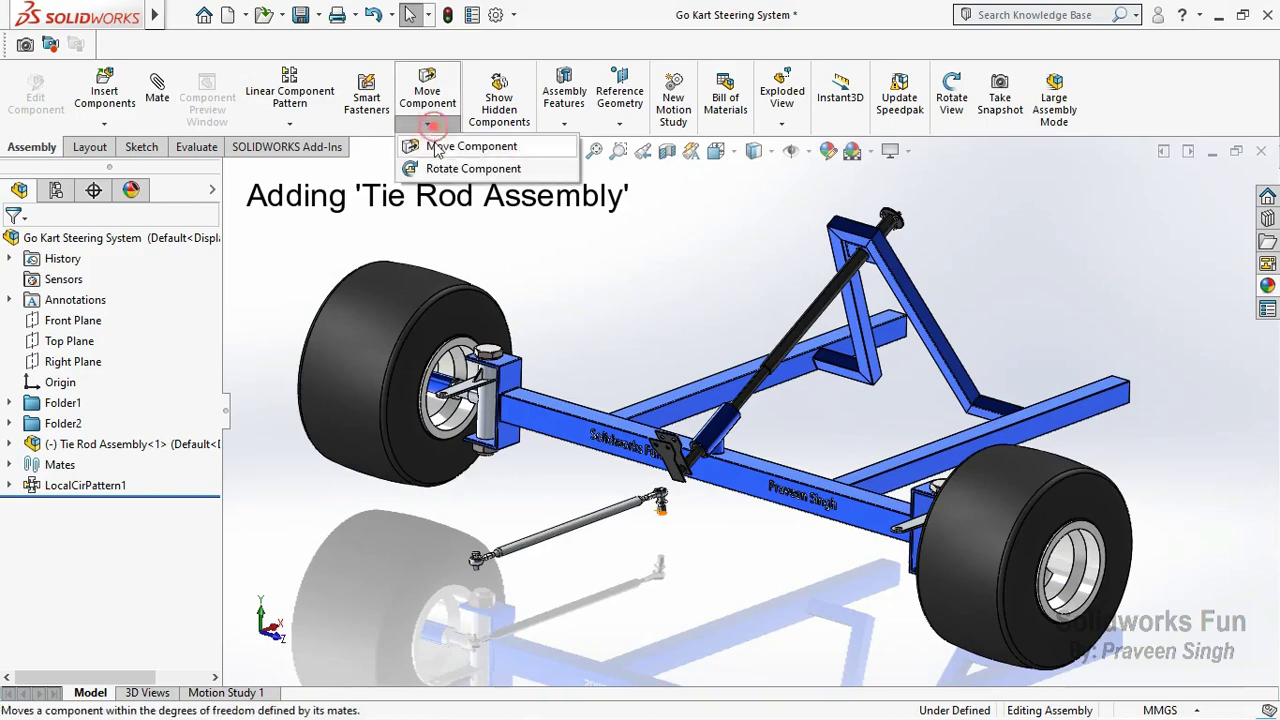
click(450, 162)
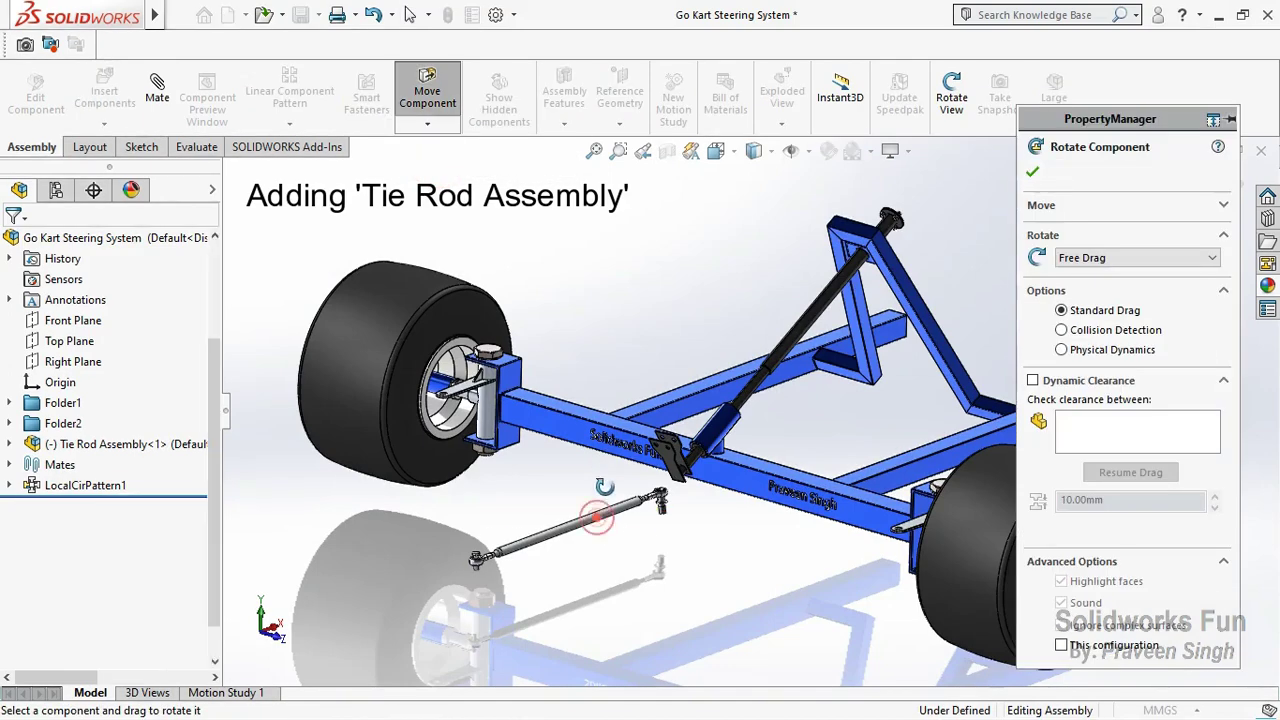
drag(604, 487, 640, 530)
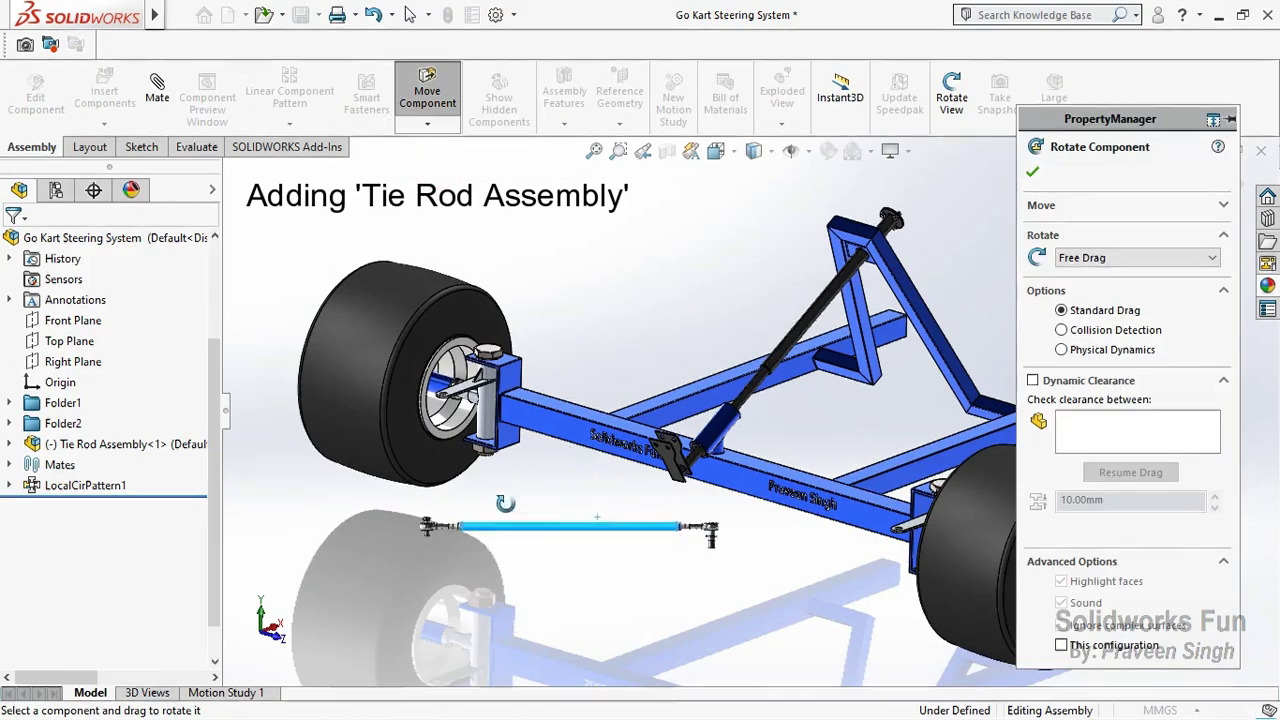
click(1032, 172)
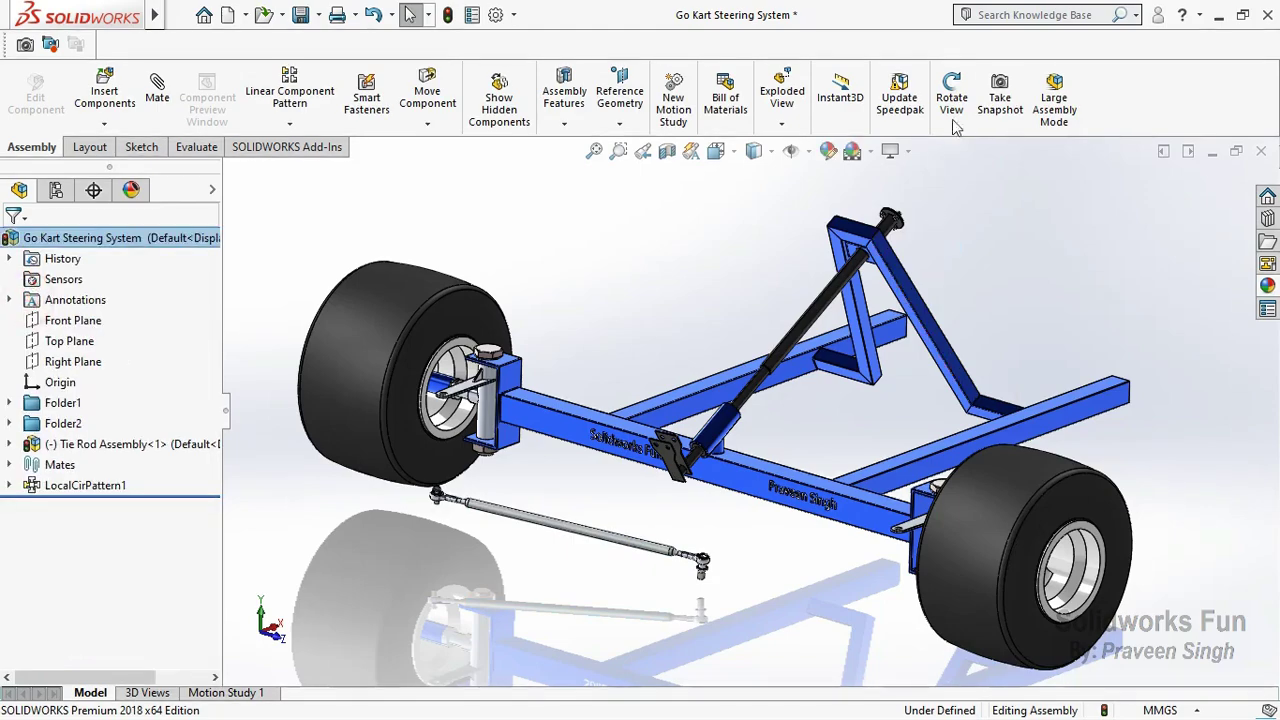
Step: Make the tie rod end pin concentric with the Left Spindle arm's hole
drag(768, 413, 935, 400)
scroll(935, 400, down, 5)
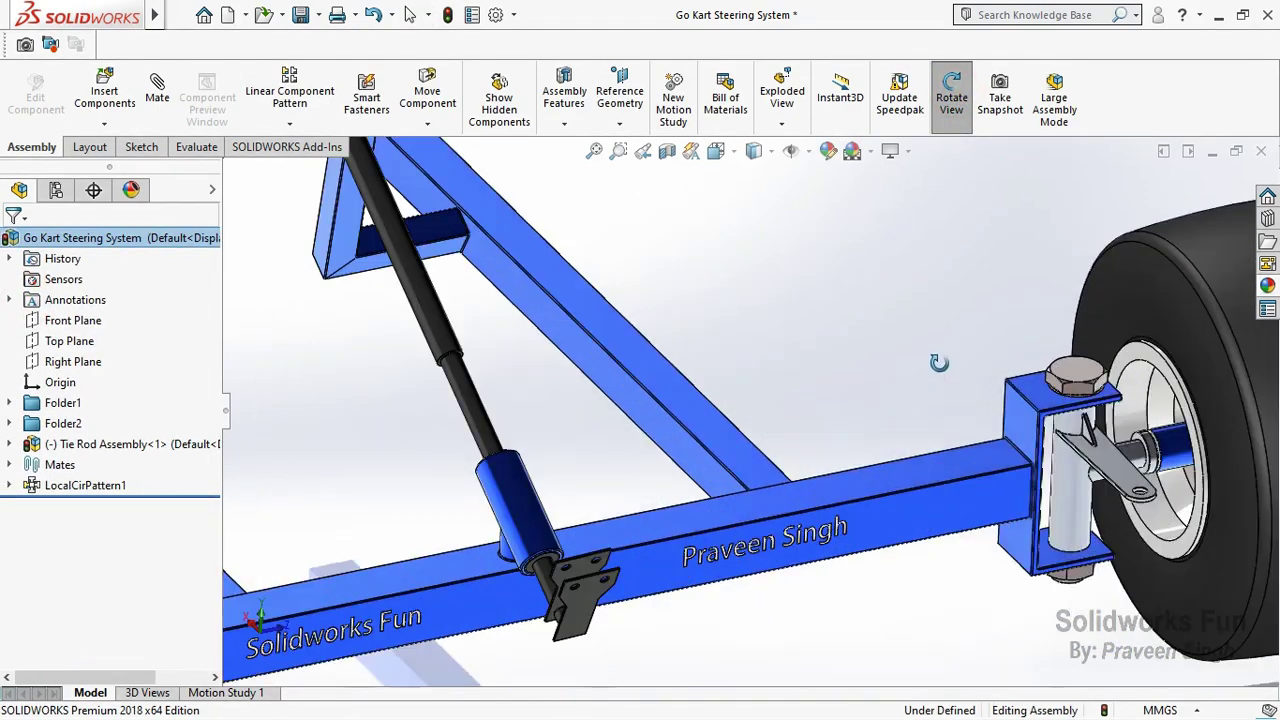
right_click(940, 370)
click(994, 470)
scroll(994, 477, down, 3)
scroll(1097, 513, down, 3)
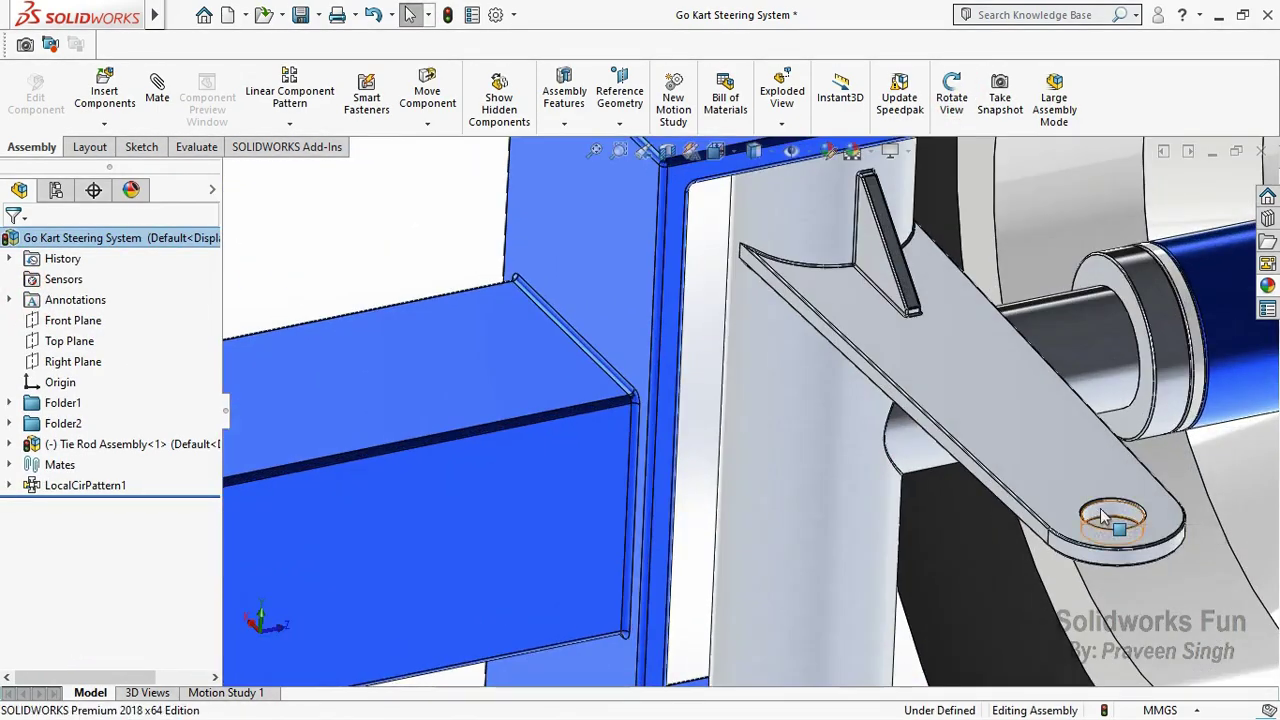
click(1100, 515)
scroll(1100, 515, up, 3)
scroll(1100, 515, up, 3)
scroll(622, 435, down, 4)
scroll(622, 435, down, 3)
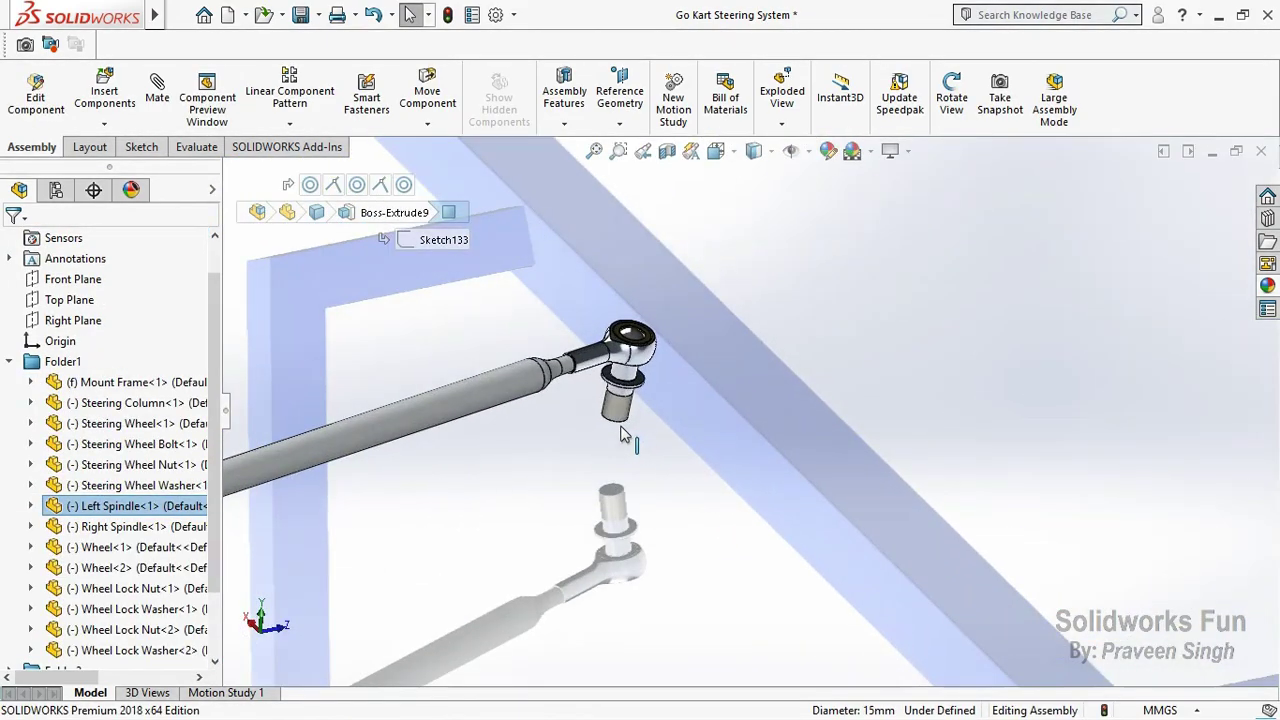
ctrl+click(622, 418)
scroll(622, 418, up, 5)
scroll(678, 262, down, 3)
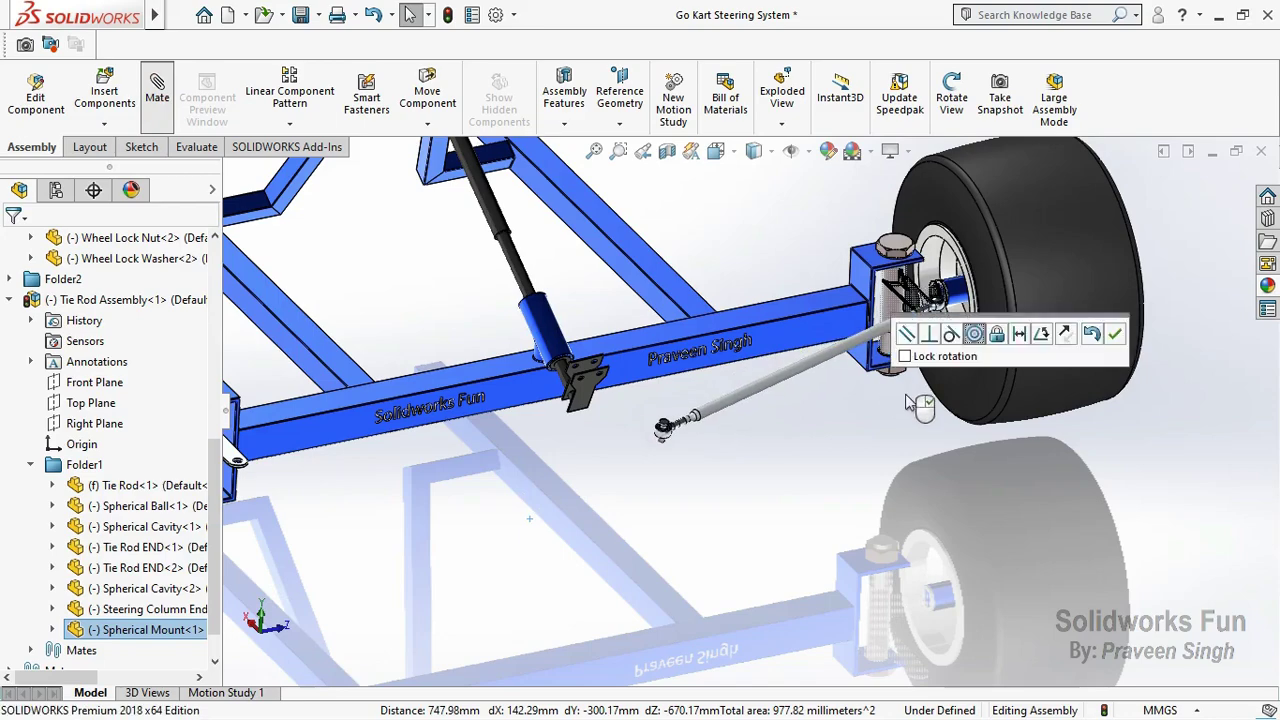
click(1032, 172)
Step: Mate the spindle arm's flat face coincident with the tie rod end face
scroll(857, 366, down, 3)
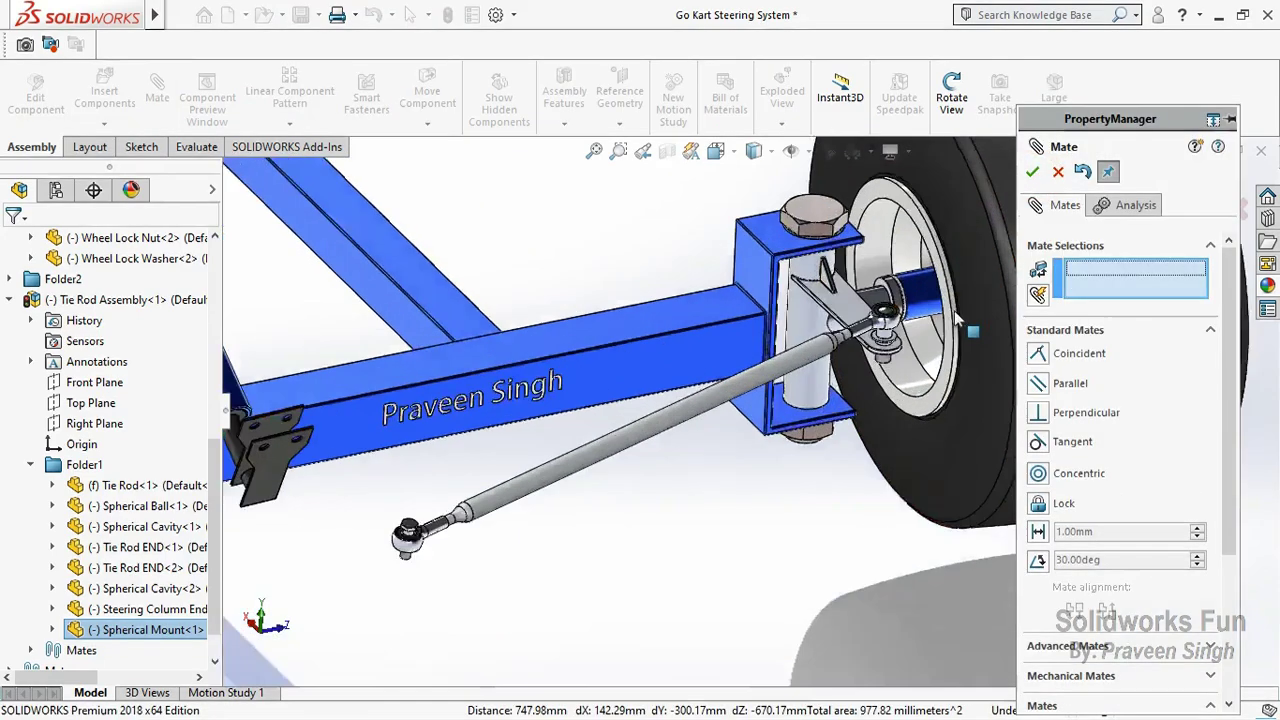
scroll(857, 366, down, 3)
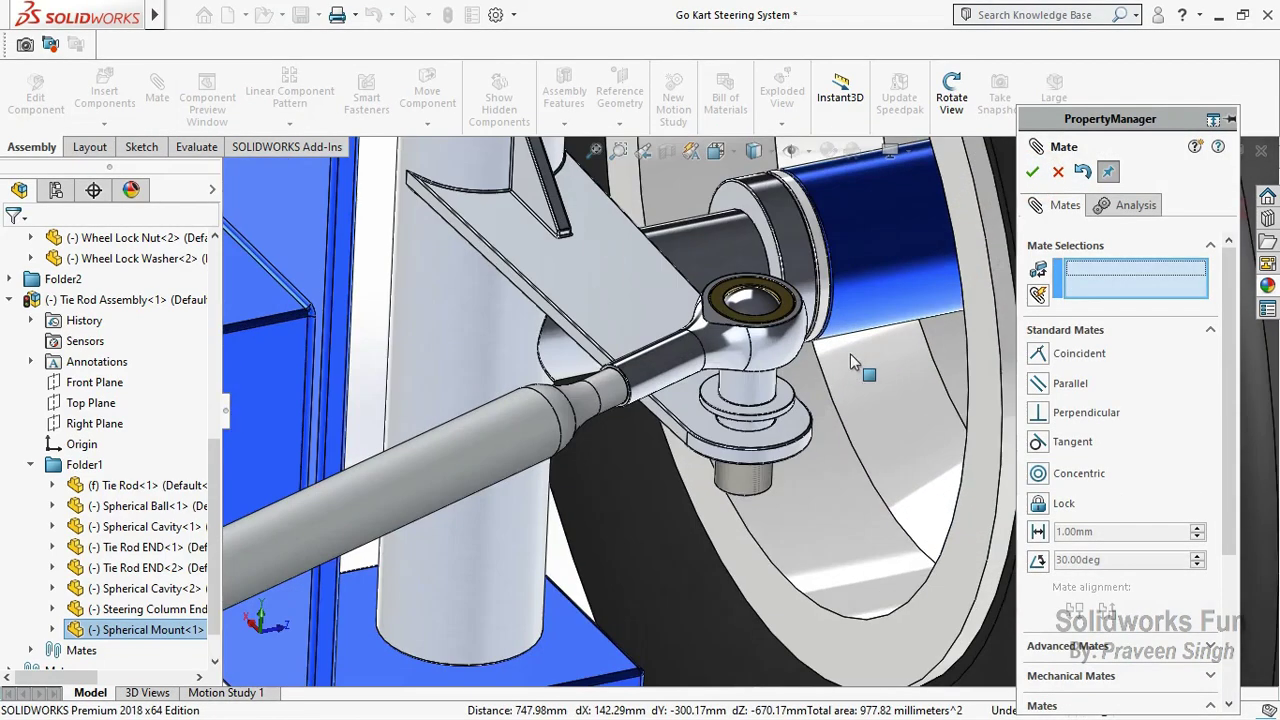
click(1036, 354)
click(798, 430)
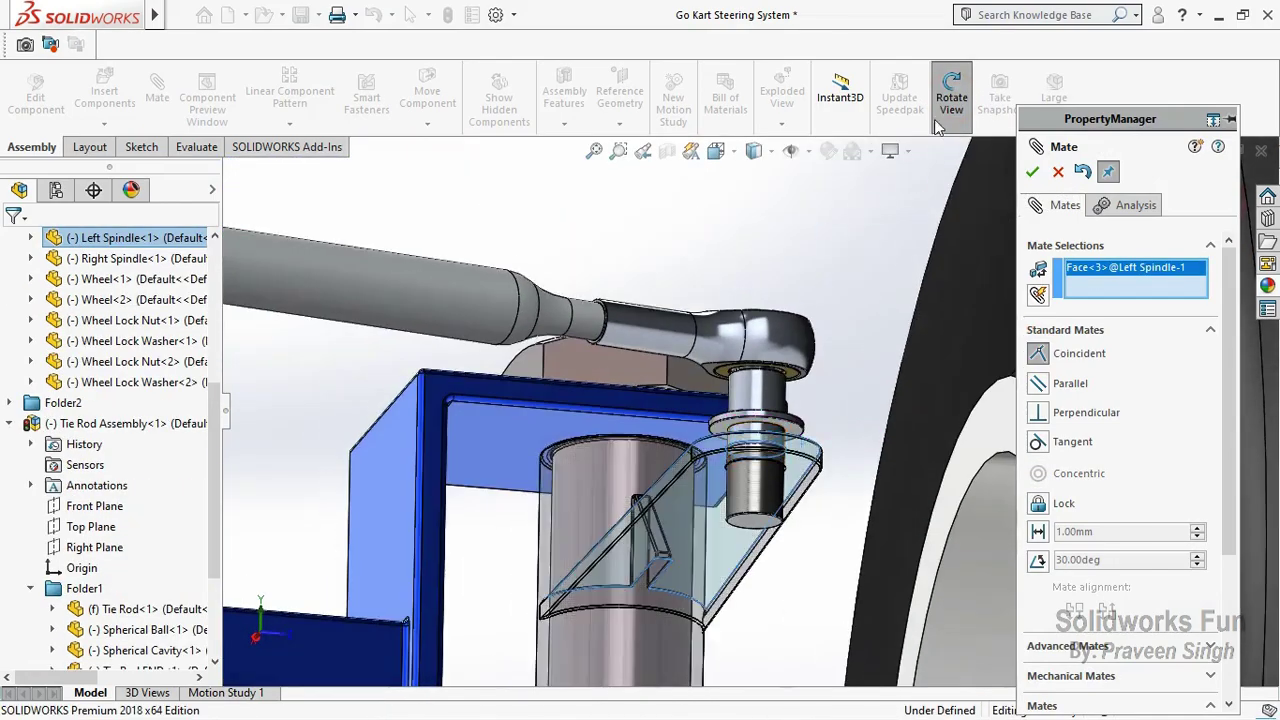
click(791, 437)
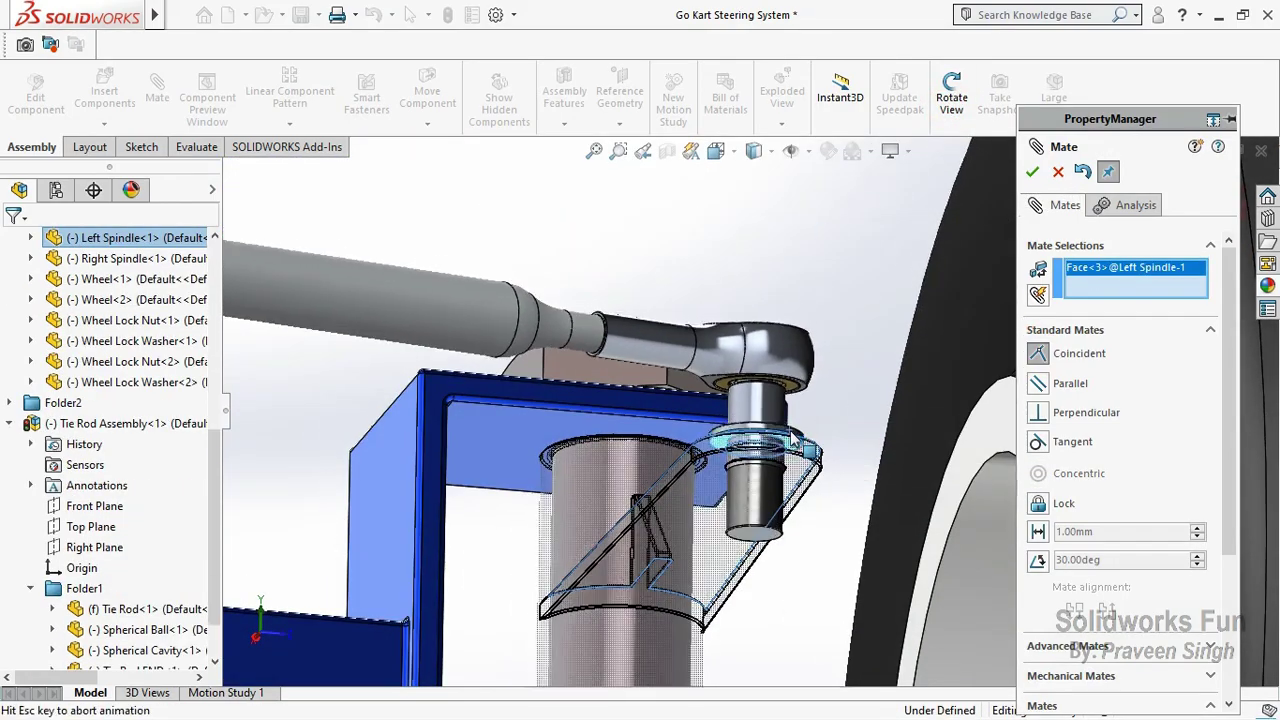
click(1039, 470)
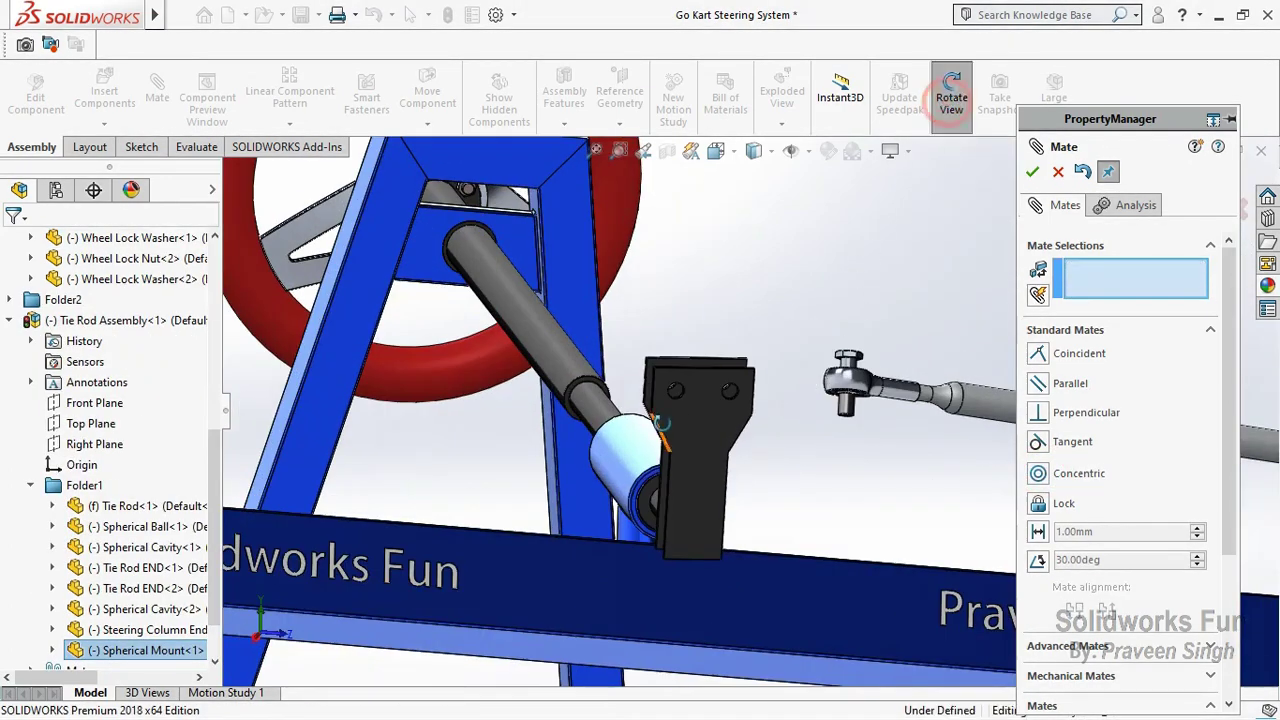
mouse_move(660, 423)
mouse_down()
mouse_move(694, 534)
mouse_move(891, 393)
mouse_up()
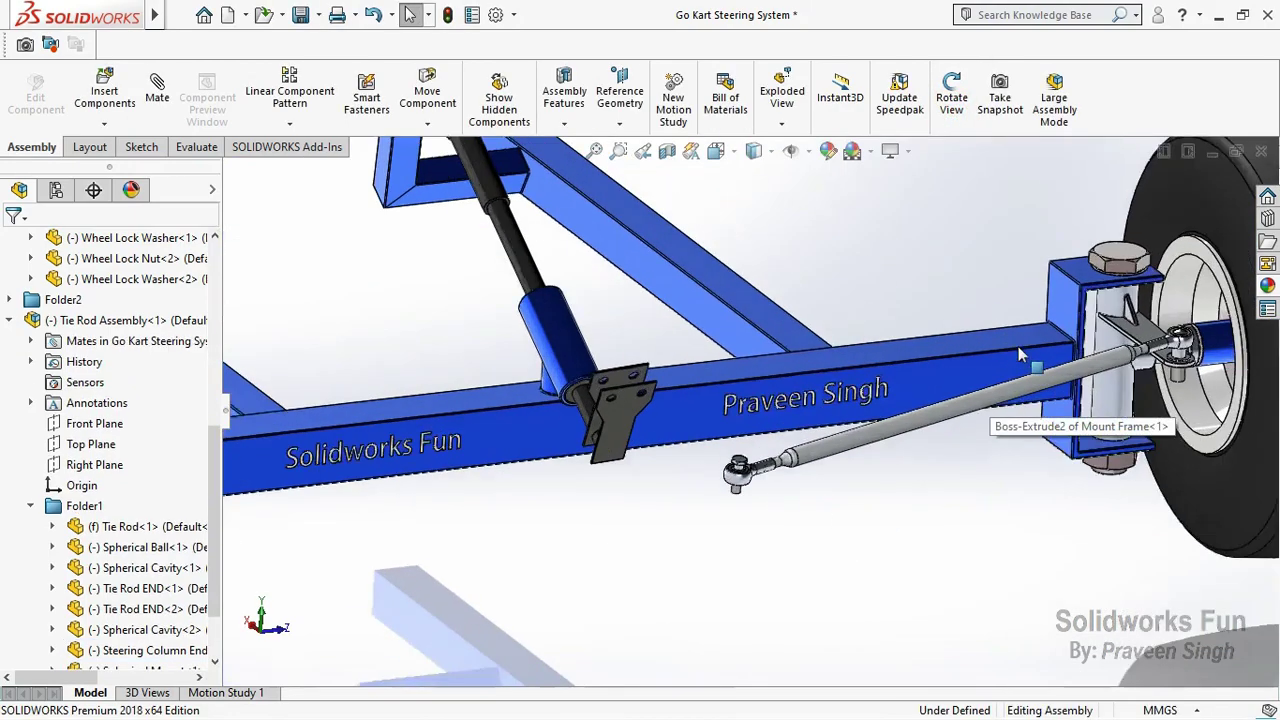
Step: Make the Tie Rod Assembly a flexible subassembly and save the steering system assembly
click(9, 361)
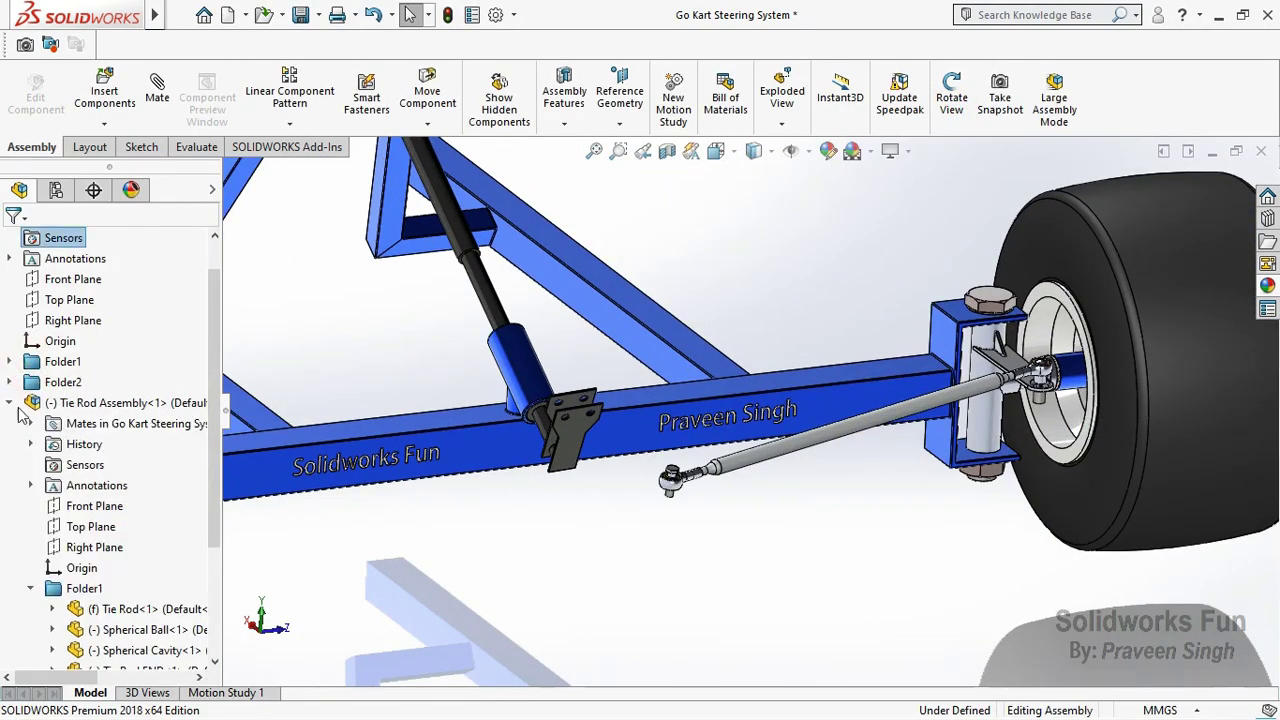
click(9, 402)
right_click(86, 444)
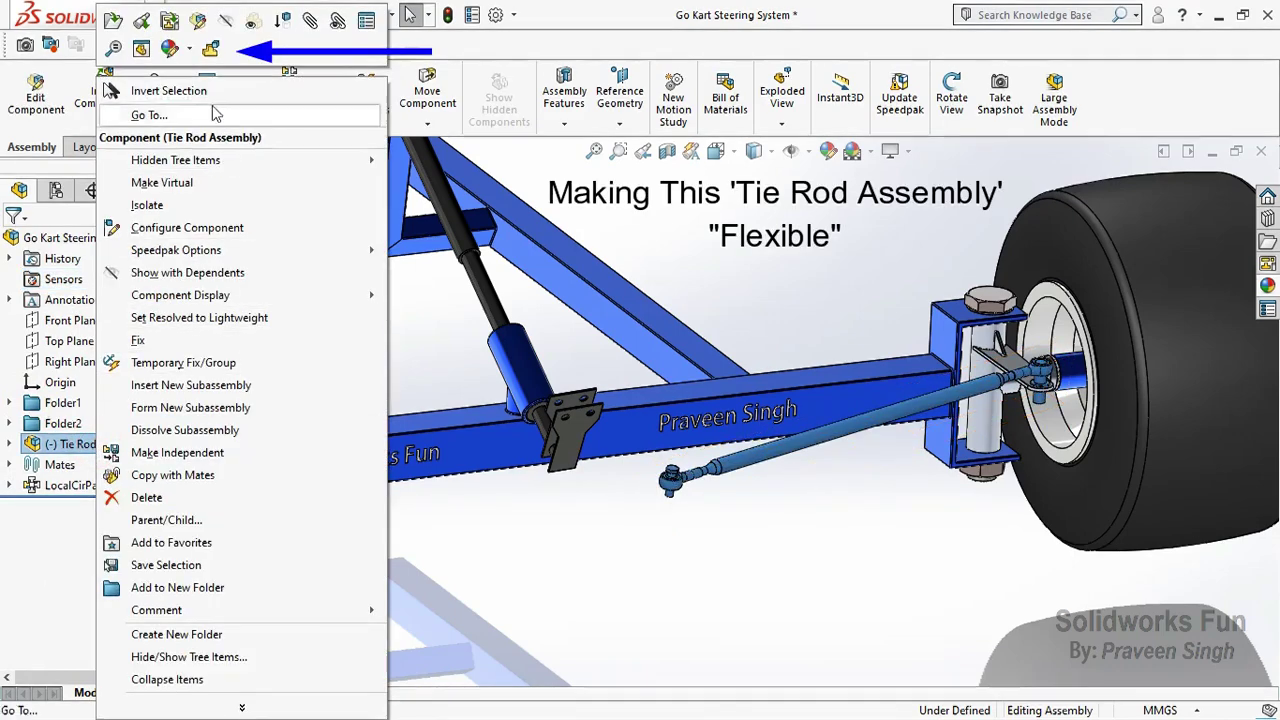
click(210, 50)
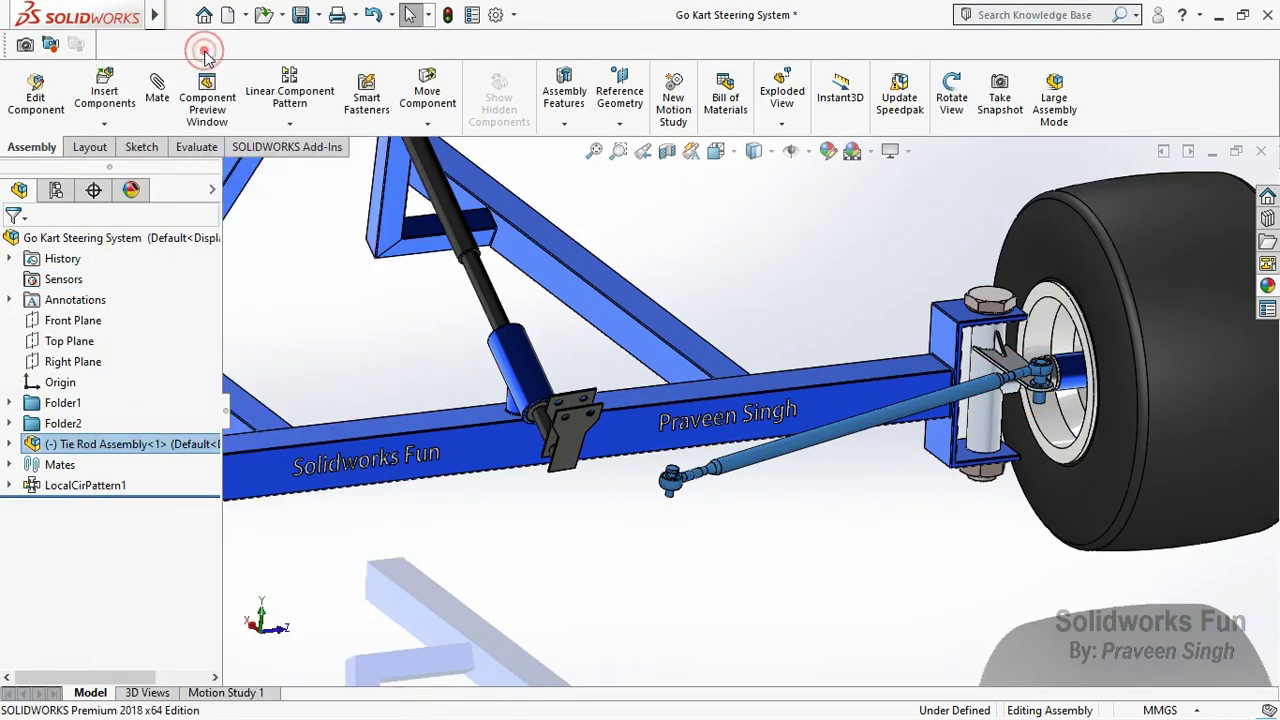
click(300, 15)
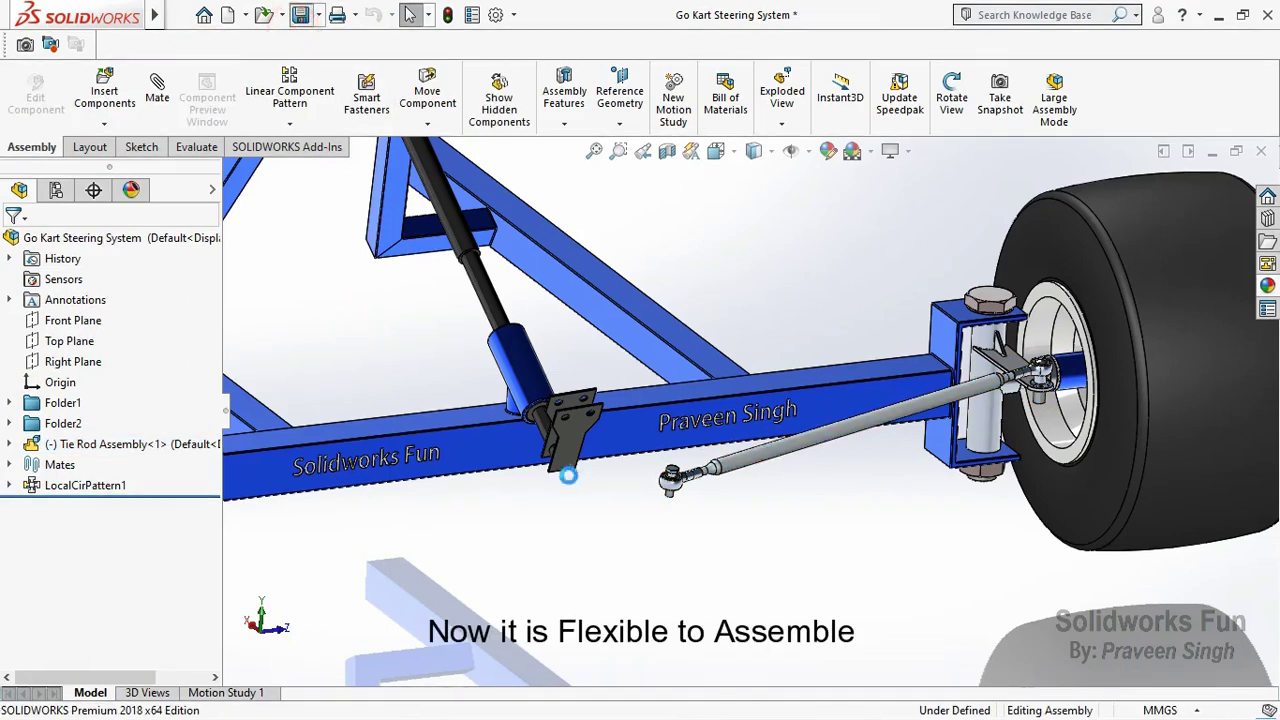
Step: Drag the inner tie-rod end up next to the steering column bracket
scroll(700, 500, down, 2)
scroll(700, 510, down, 2)
drag(703, 512, 617, 368)
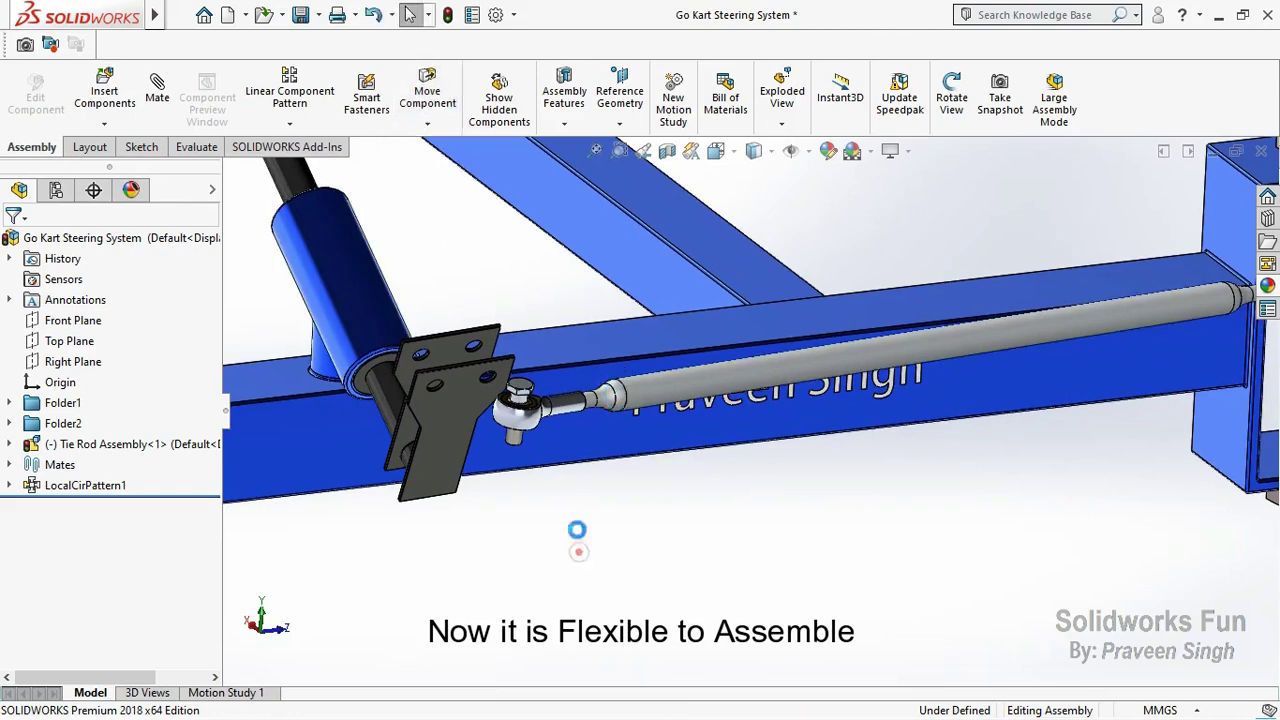
scroll(535, 455, down, 3)
drag(600, 500, 593, 388)
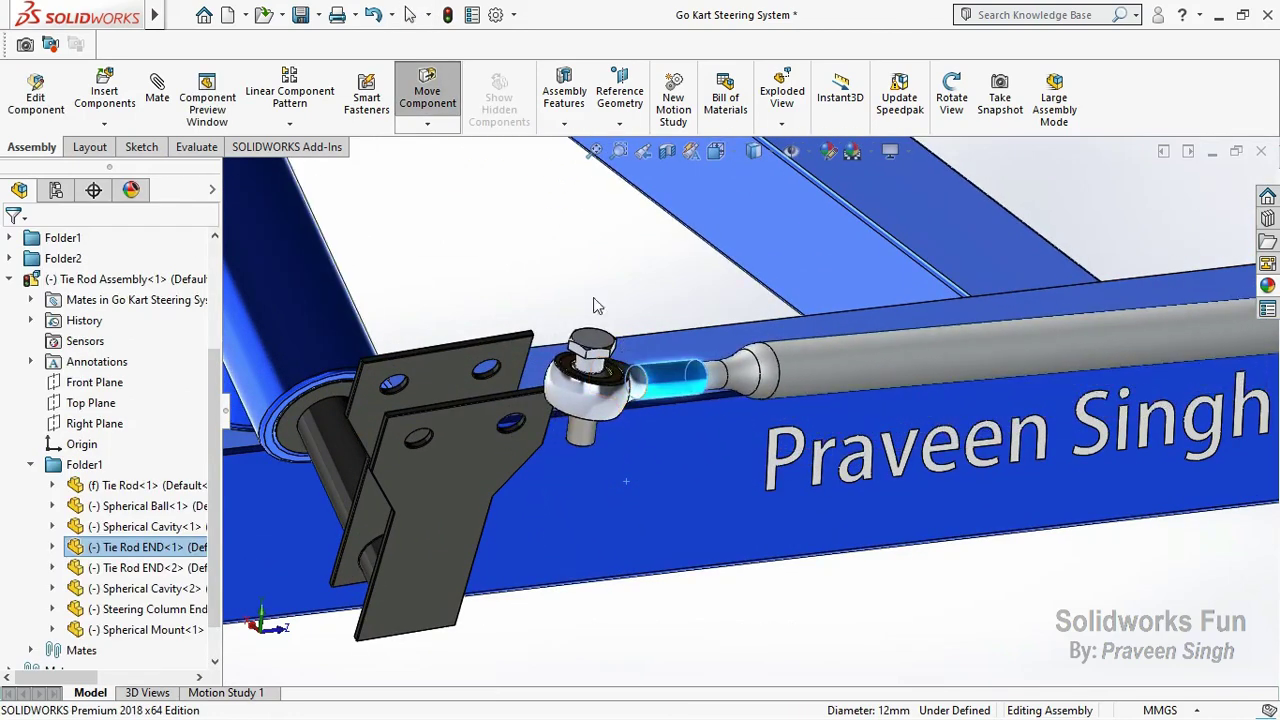
click(575, 272)
scroll(567, 310, down, 2)
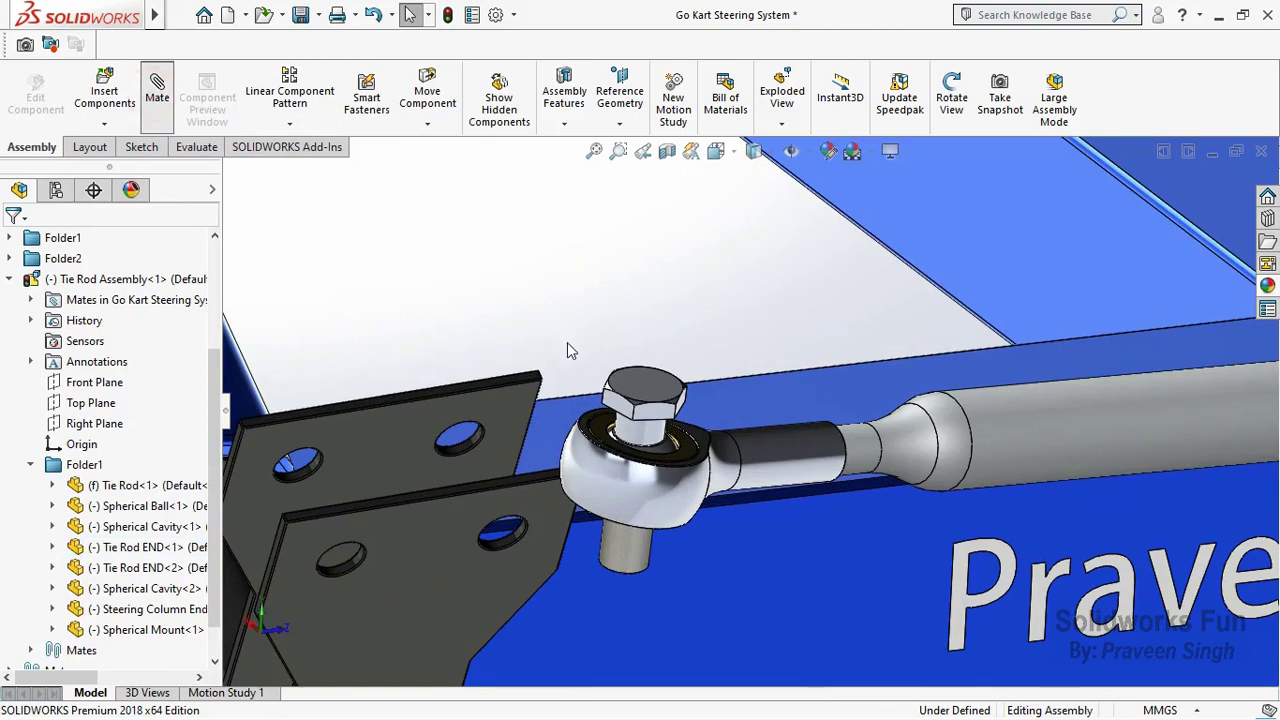
Step: Mate the rod-end bolt face concentric with the steering column bracket hole
click(1039, 476)
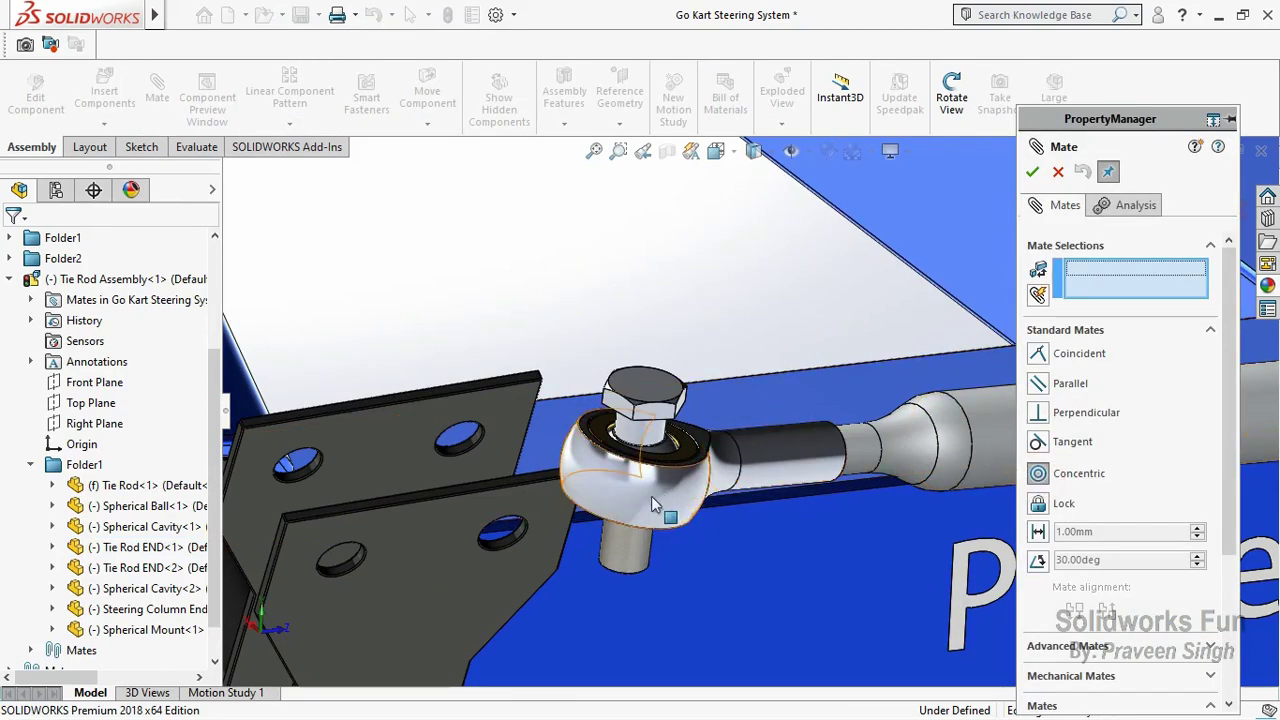
click(623, 545)
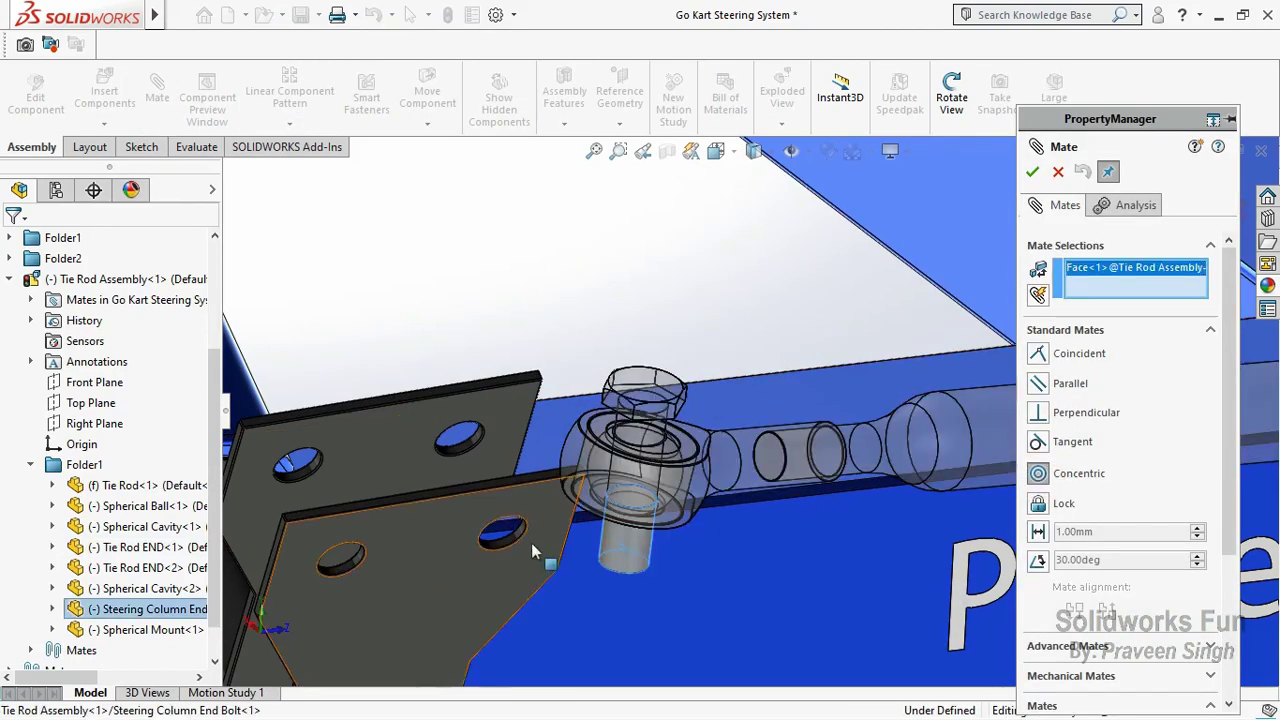
click(475, 447)
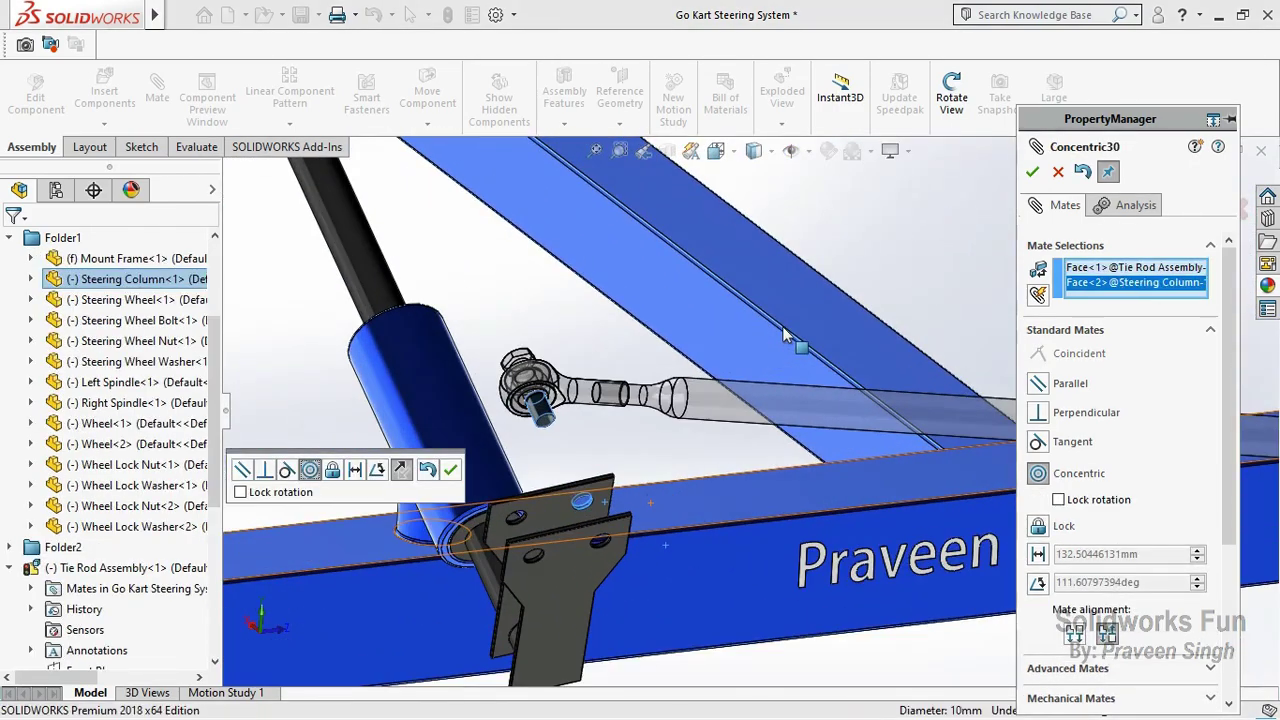
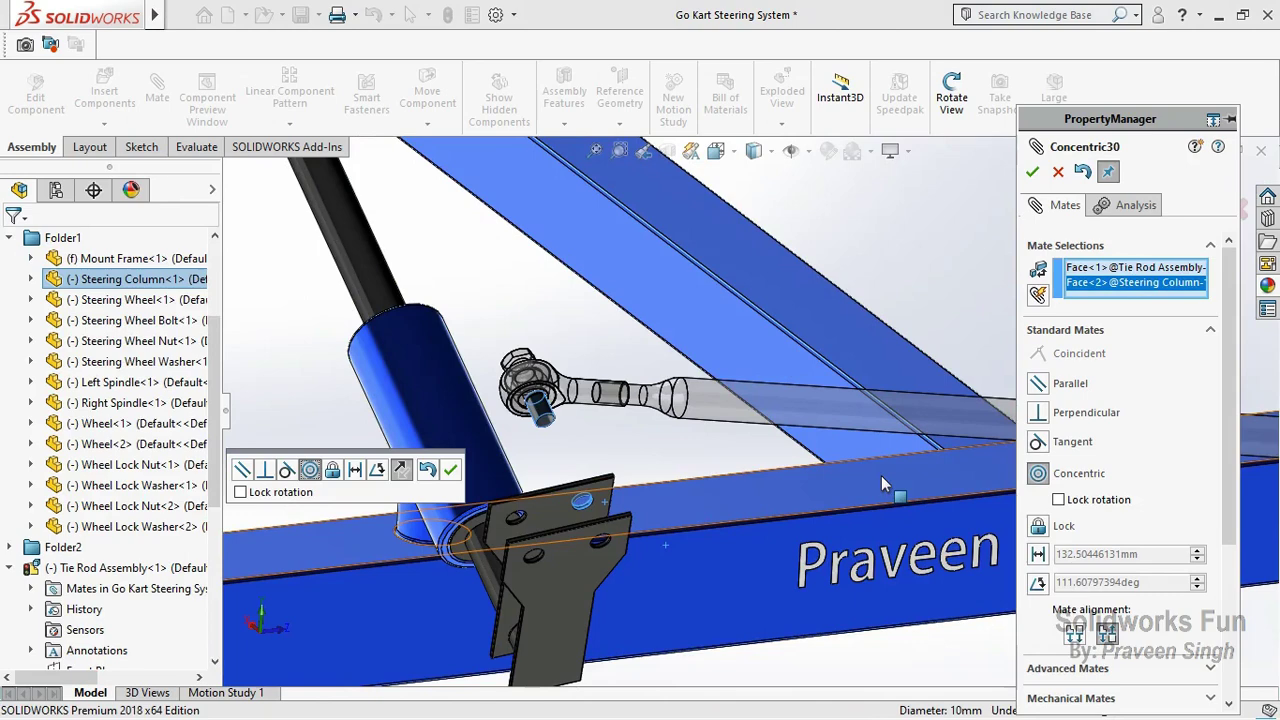
Step: Accept the concentric mate and drag the tie rod end to test its swing in the bracket
click(1036, 174)
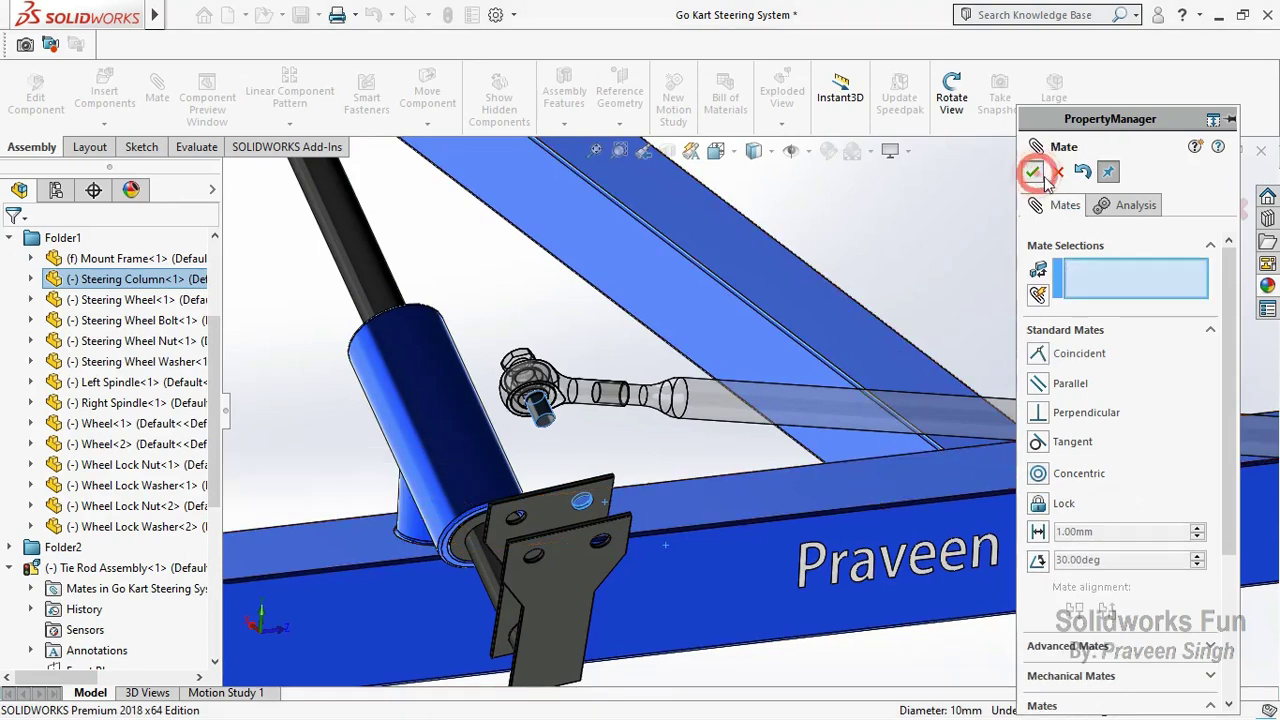
click(1036, 174)
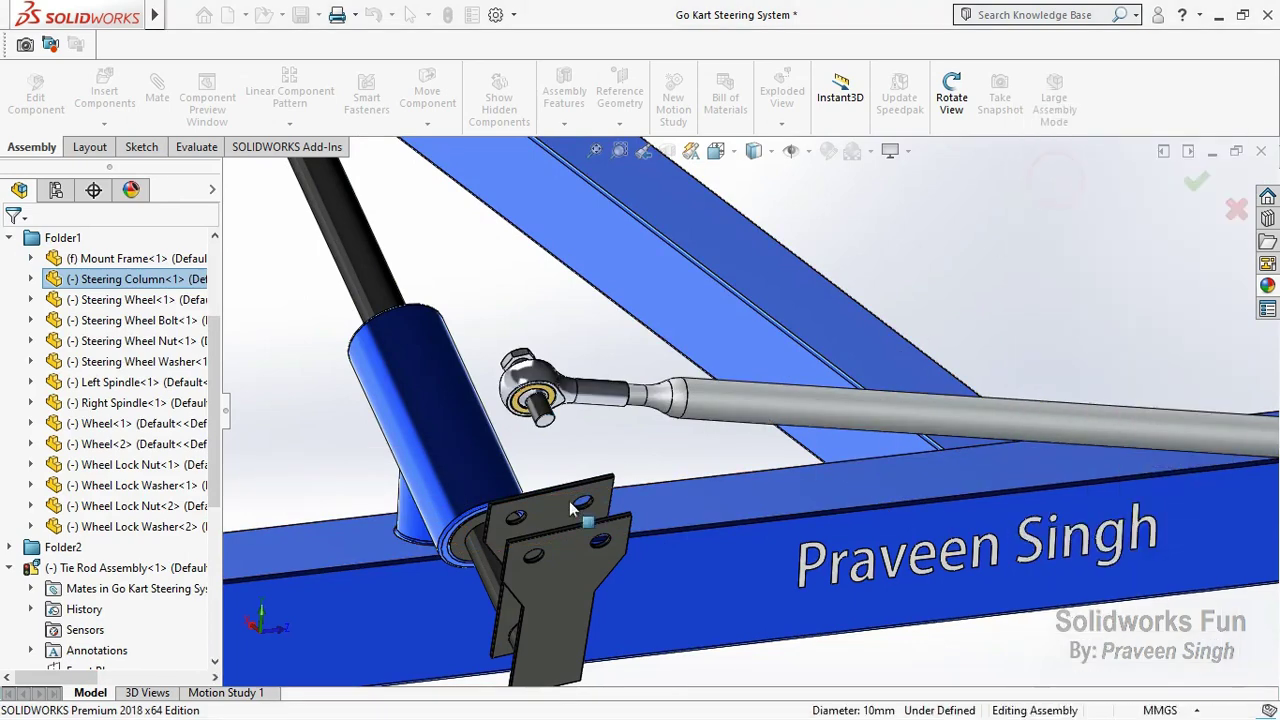
click(553, 427)
drag(553, 427, 618, 537)
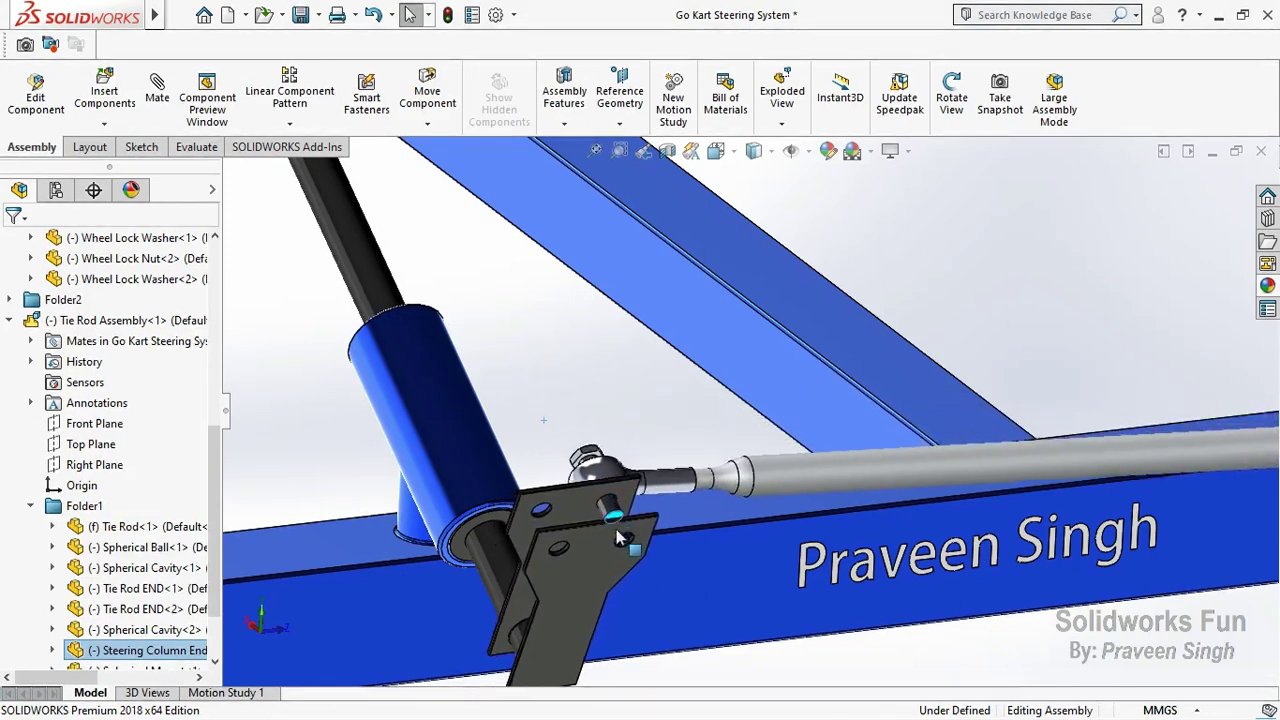
drag(618, 537, 643, 578)
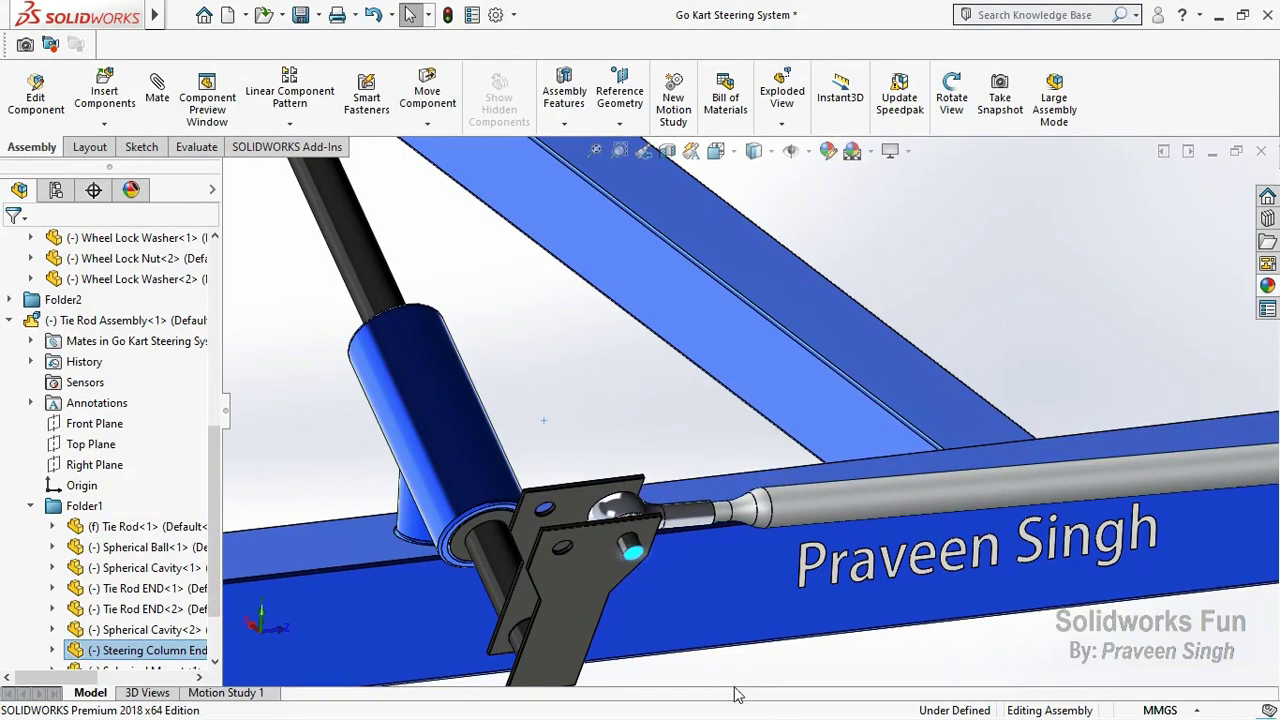
scroll(605, 510, down, 4)
drag(905, 490, 878, 437)
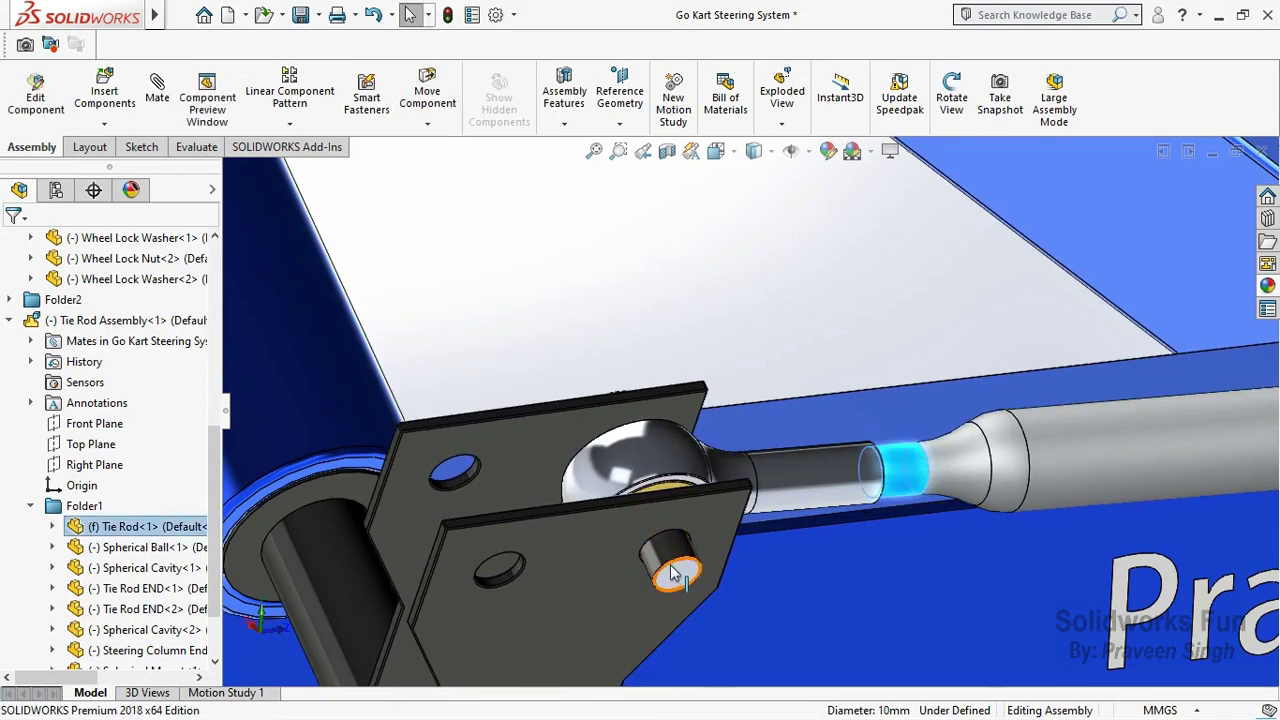
drag(878, 437, 800, 385)
Step: Inspect the ball joint's far side, selecting the steering column end, nut face and bracket plate
click(593, 338)
click(570, 325)
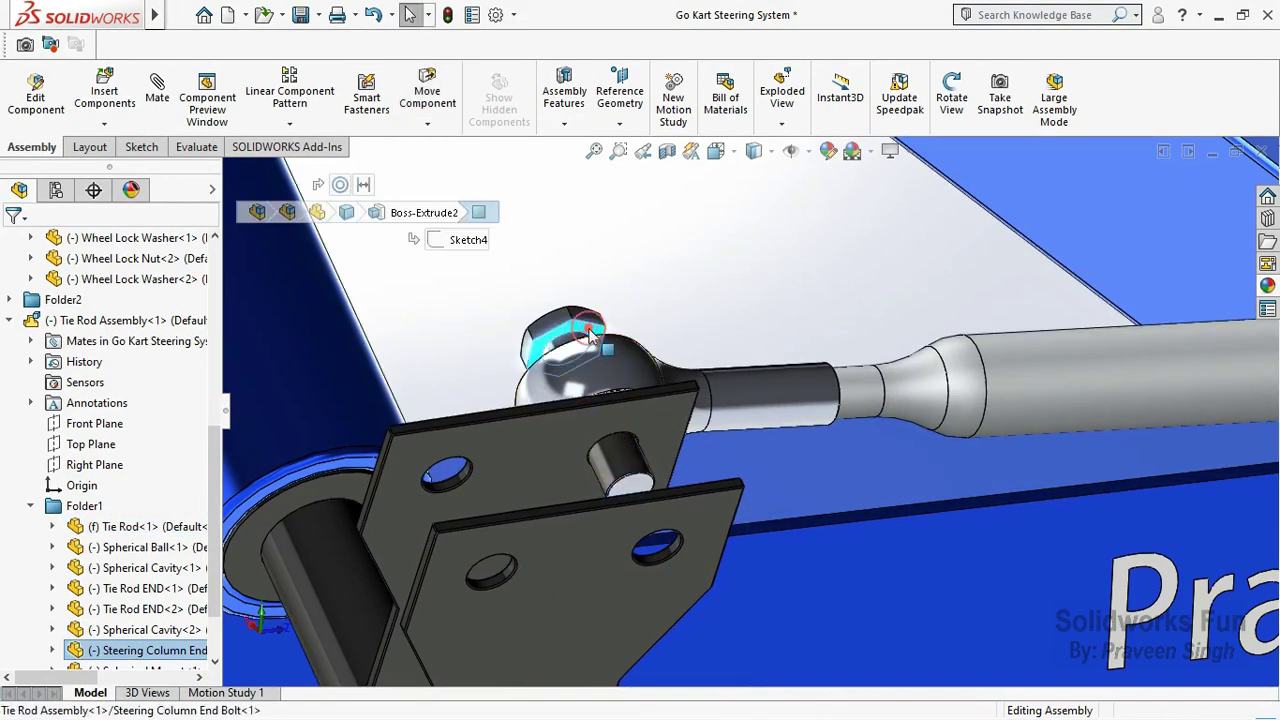
click(951, 100)
drag(700, 420, 605, 268)
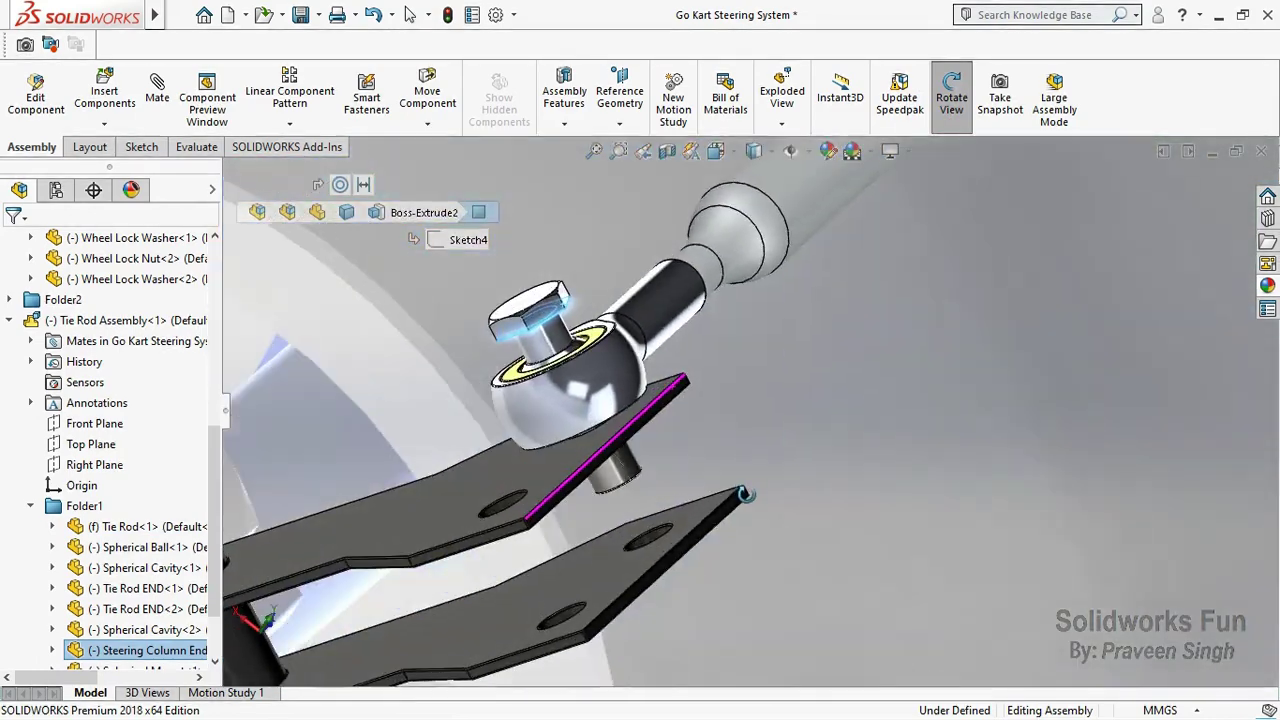
right_click(605, 265)
click(662, 409)
click(564, 459)
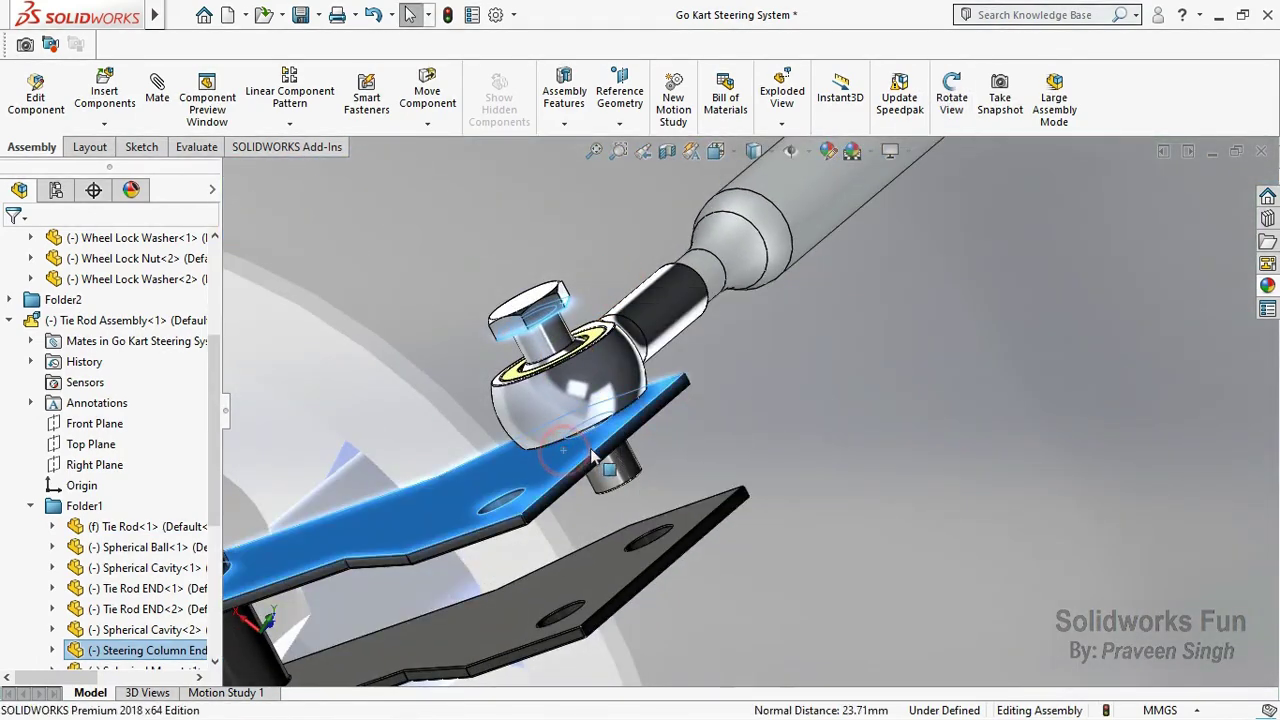
click(620, 434)
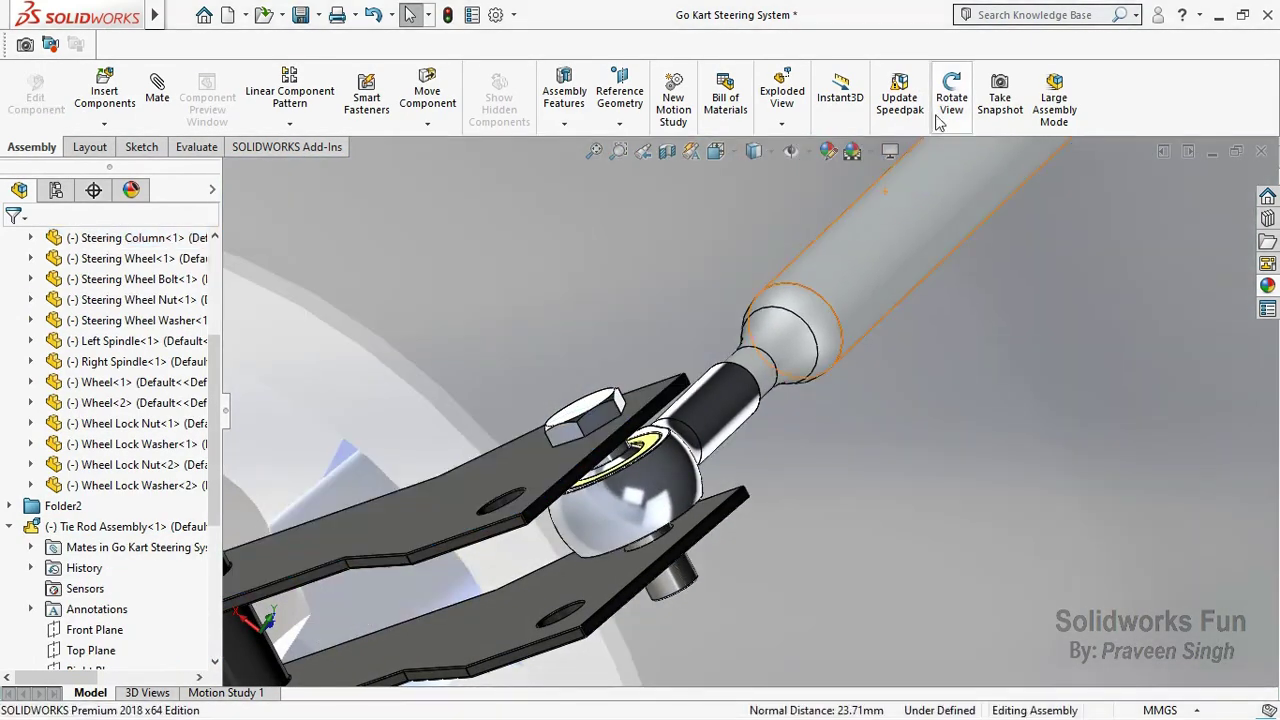
Step: Orbit around the ball joint and swing the tie rod to check its rotation
click(951, 100)
mouse_move(700, 450)
mouse_down()
mouse_move(591, 434)
mouse_move(755, 336)
mouse_move(723, 320)
mouse_up()
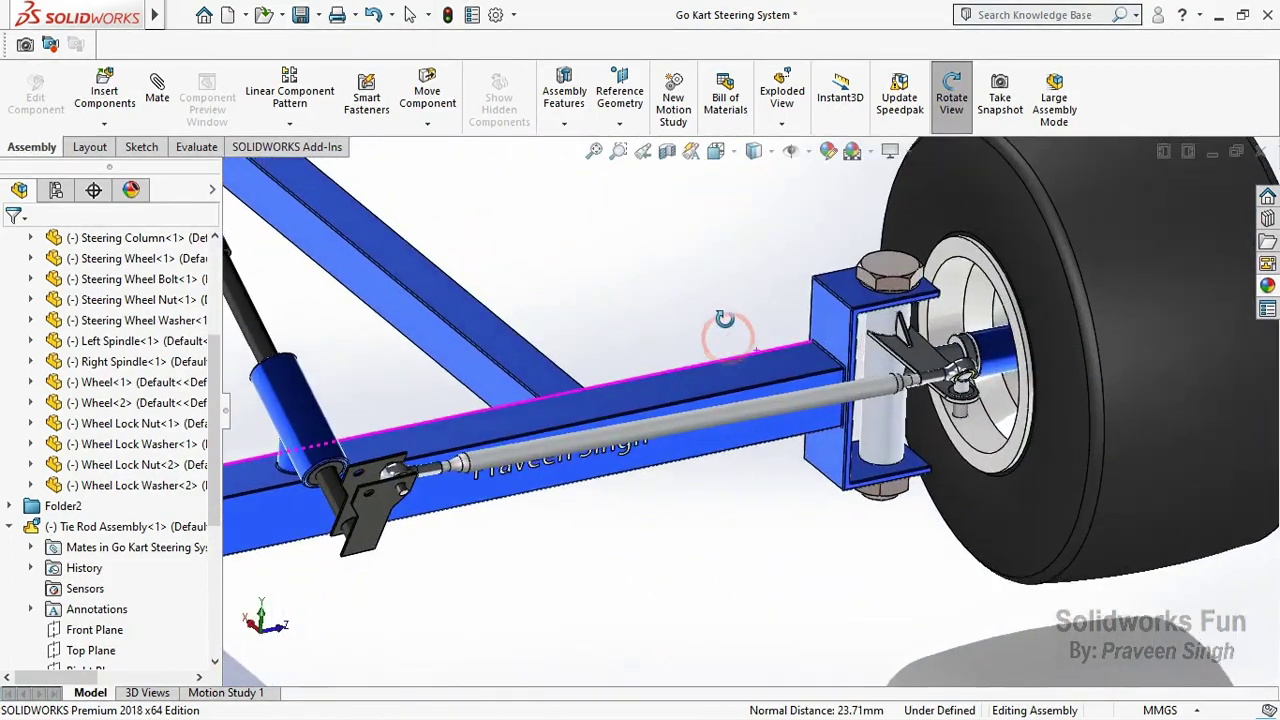
right_click(728, 286)
click(757, 300)
middle_drag(766, 394, 872, 366)
scroll(872, 366, down, 5)
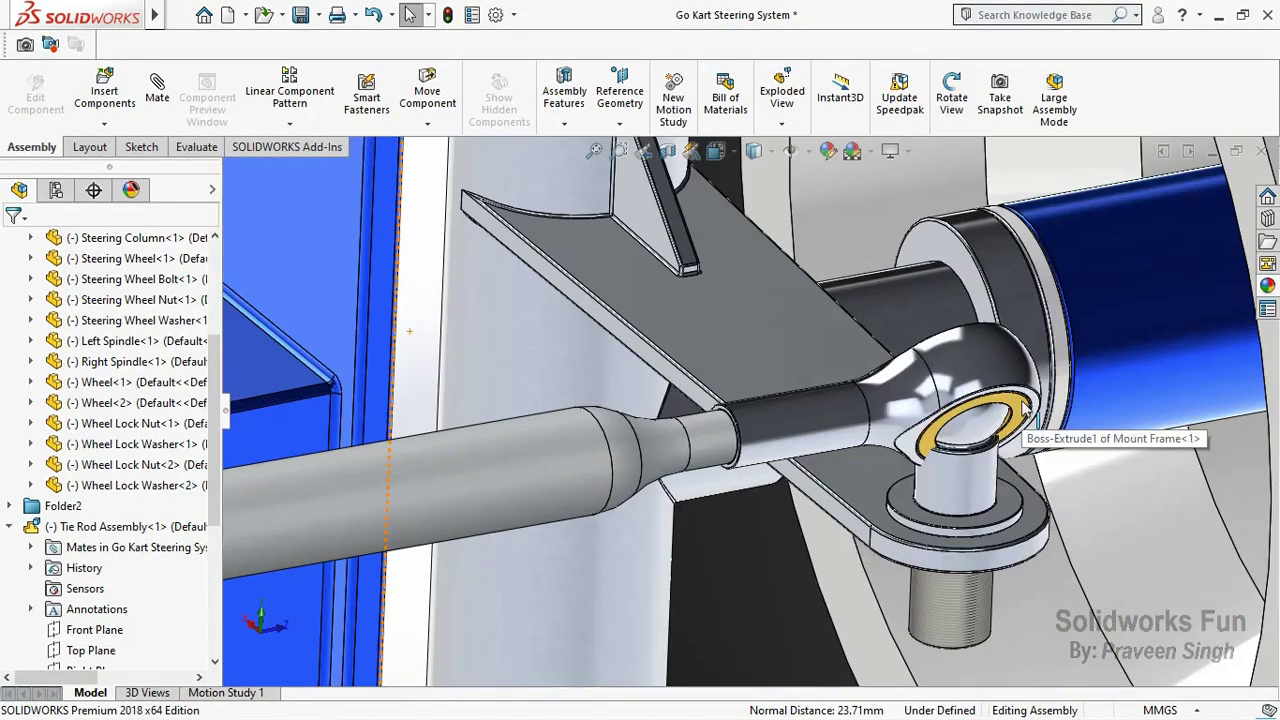
drag(1020, 393, 1027, 440)
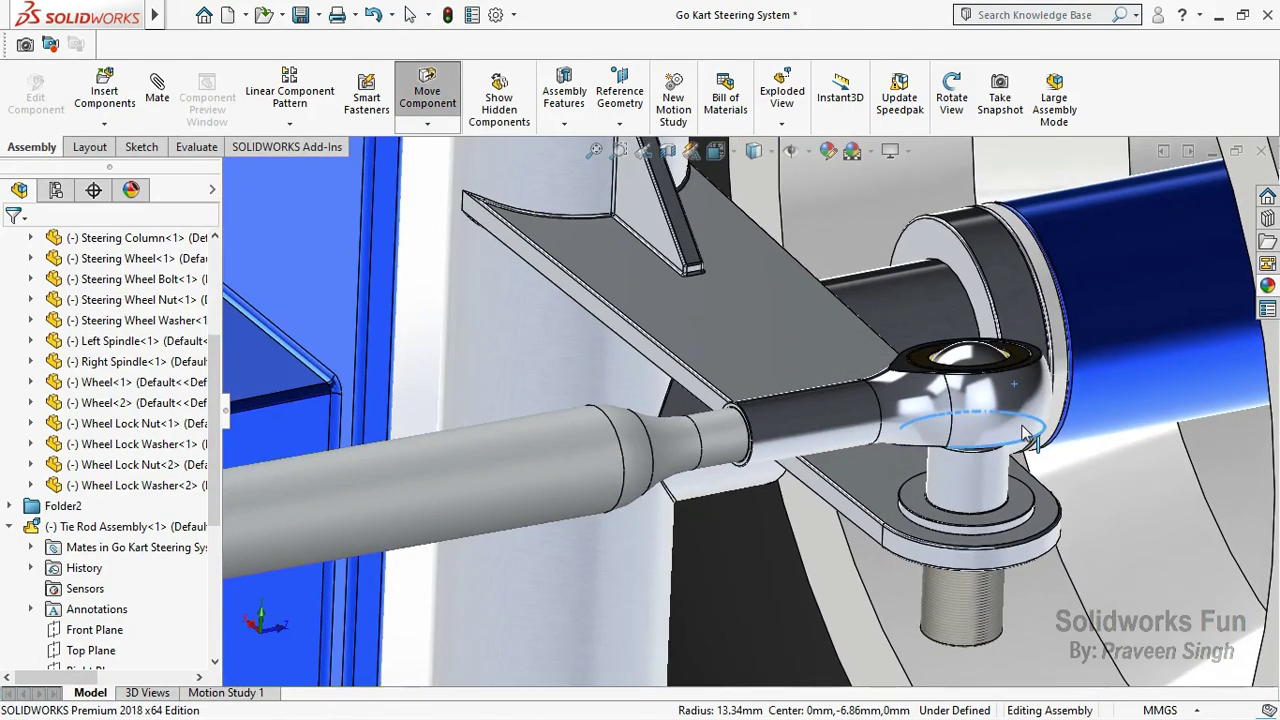
key(Escape)
scroll(754, 461, up, 5)
scroll(563, 530, up, 3)
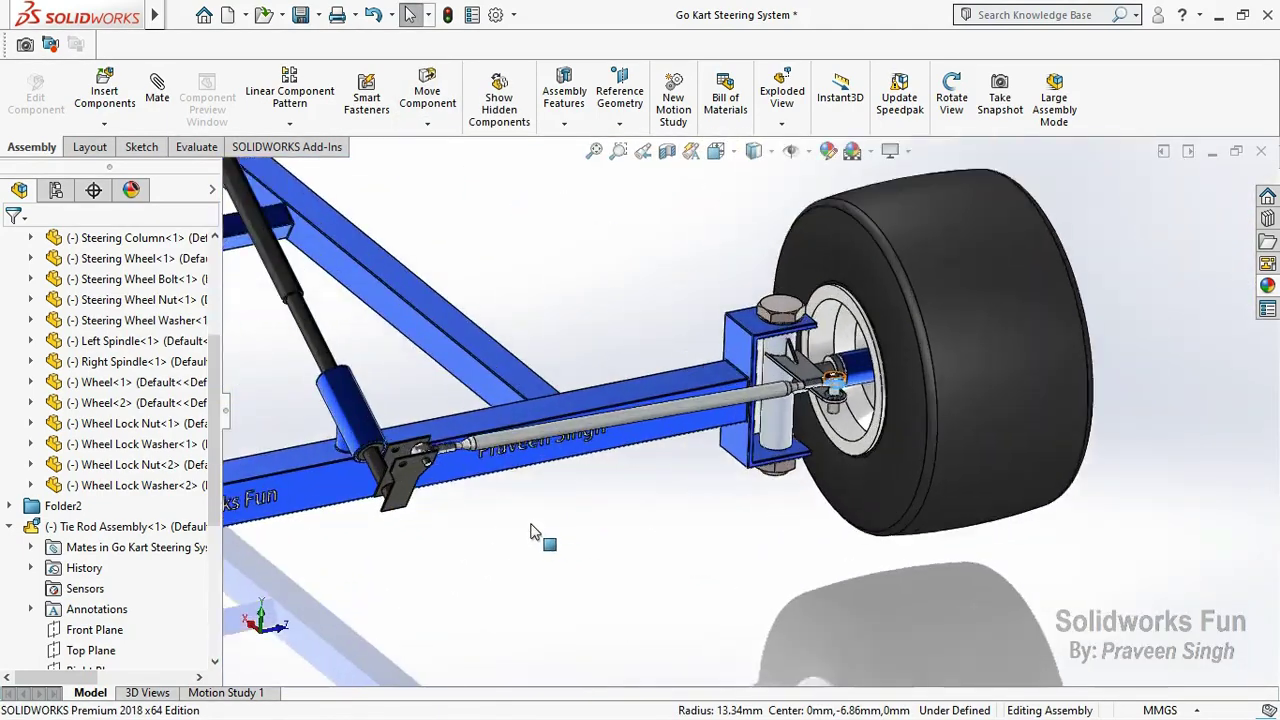
Step: Rebuild and save the assembly, collapsing Folder1 and the Tie Rod Assembly in the tree
key(ctrl+s)
click(609, 281)
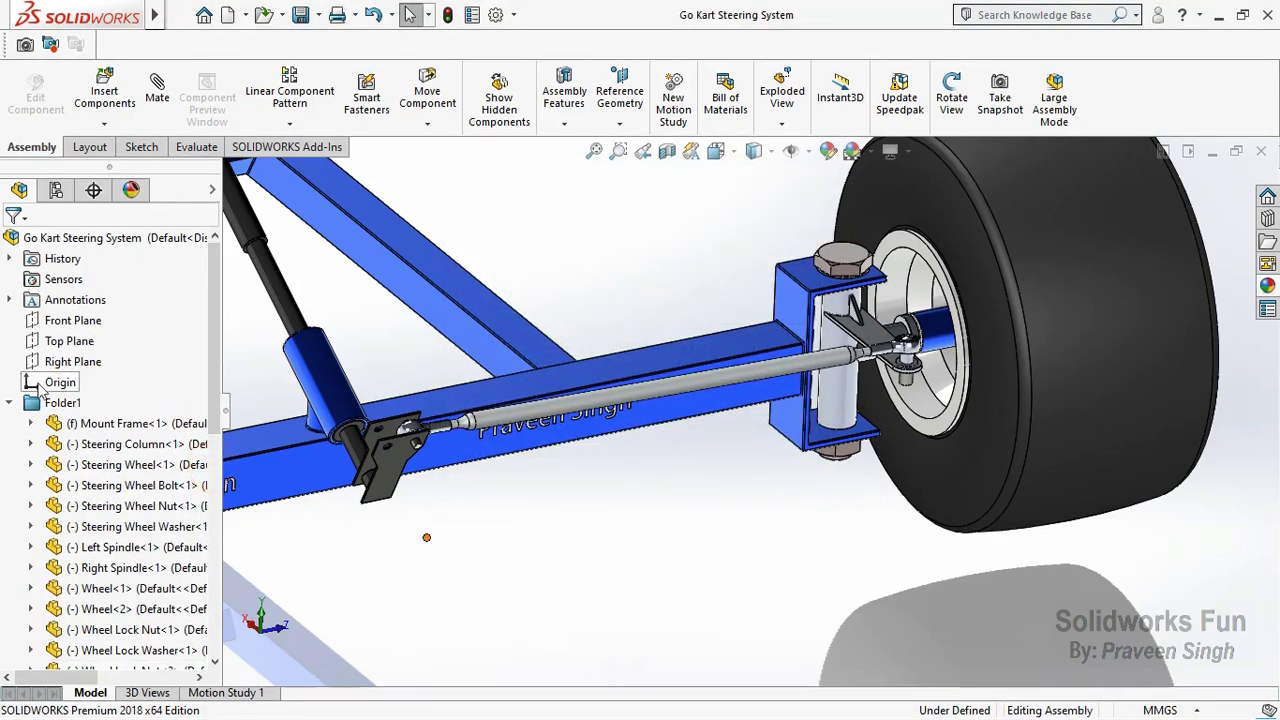
click(10, 403)
click(10, 444)
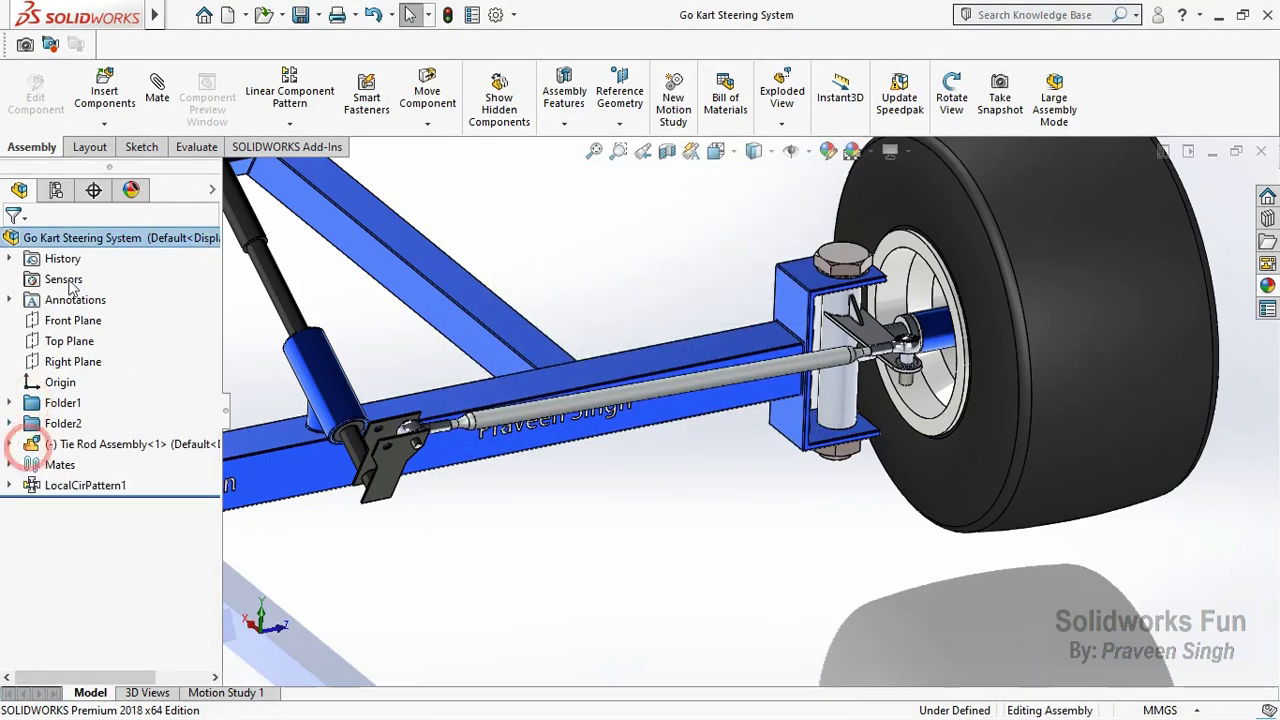
Step: Filter the insert browser to part files, open two nut parts, then cancel that insertion
click(104, 95)
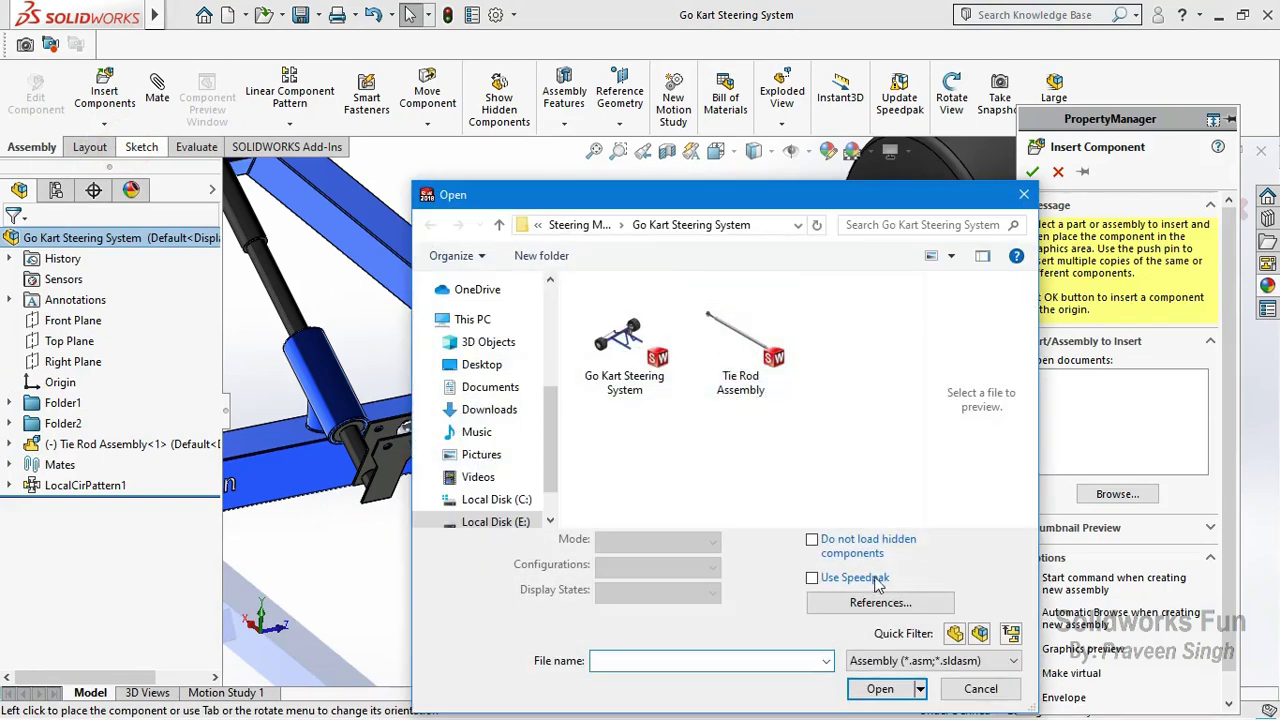
click(888, 663)
click(874, 460)
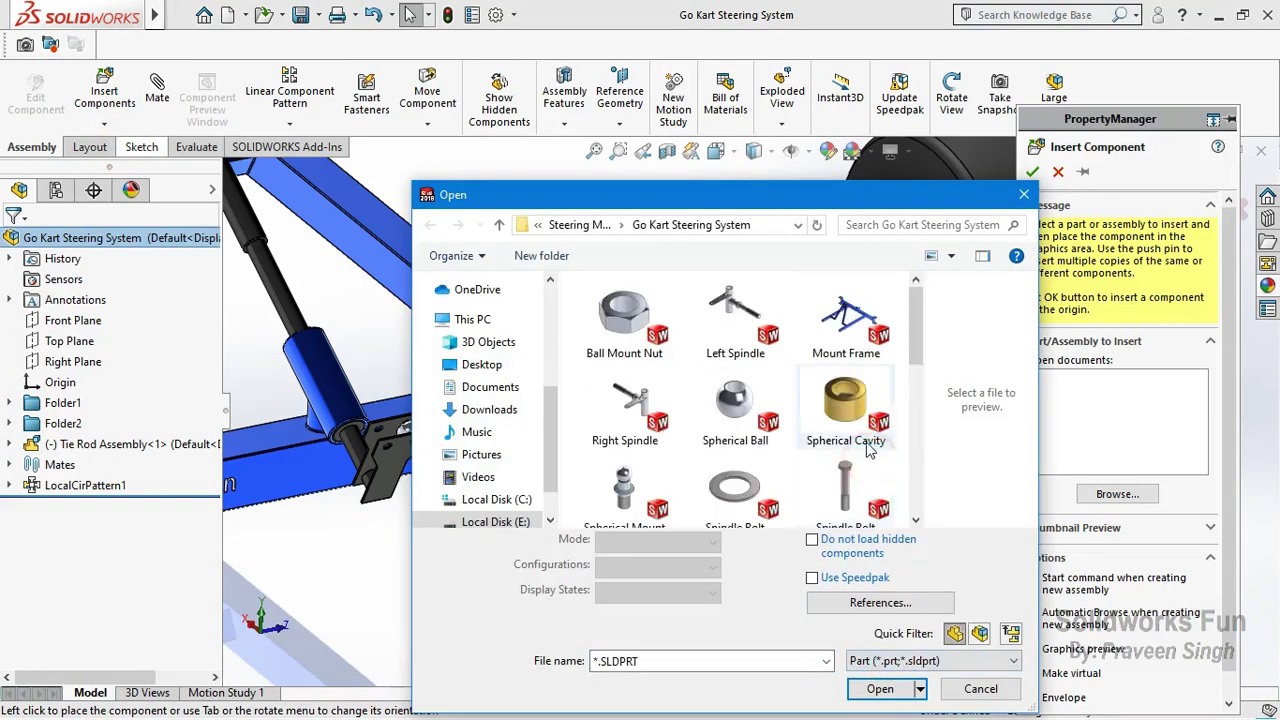
drag(918, 340, 919, 397)
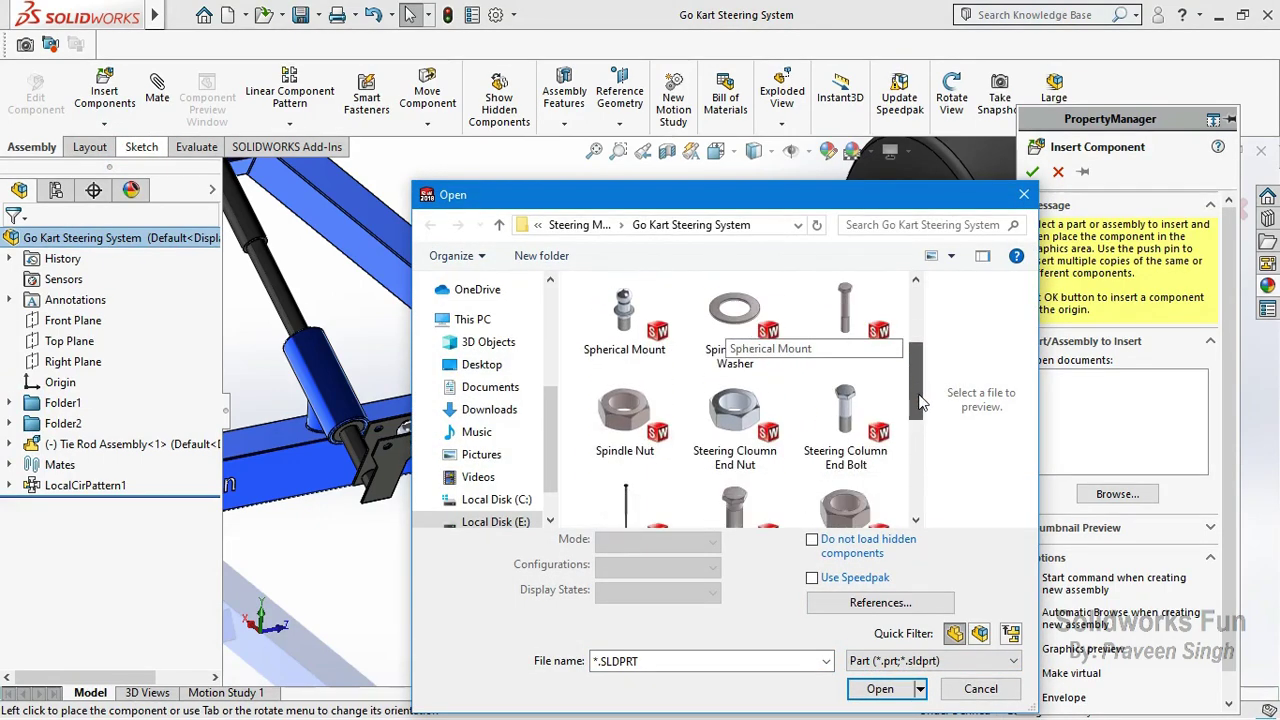
drag(912, 405, 914, 448)
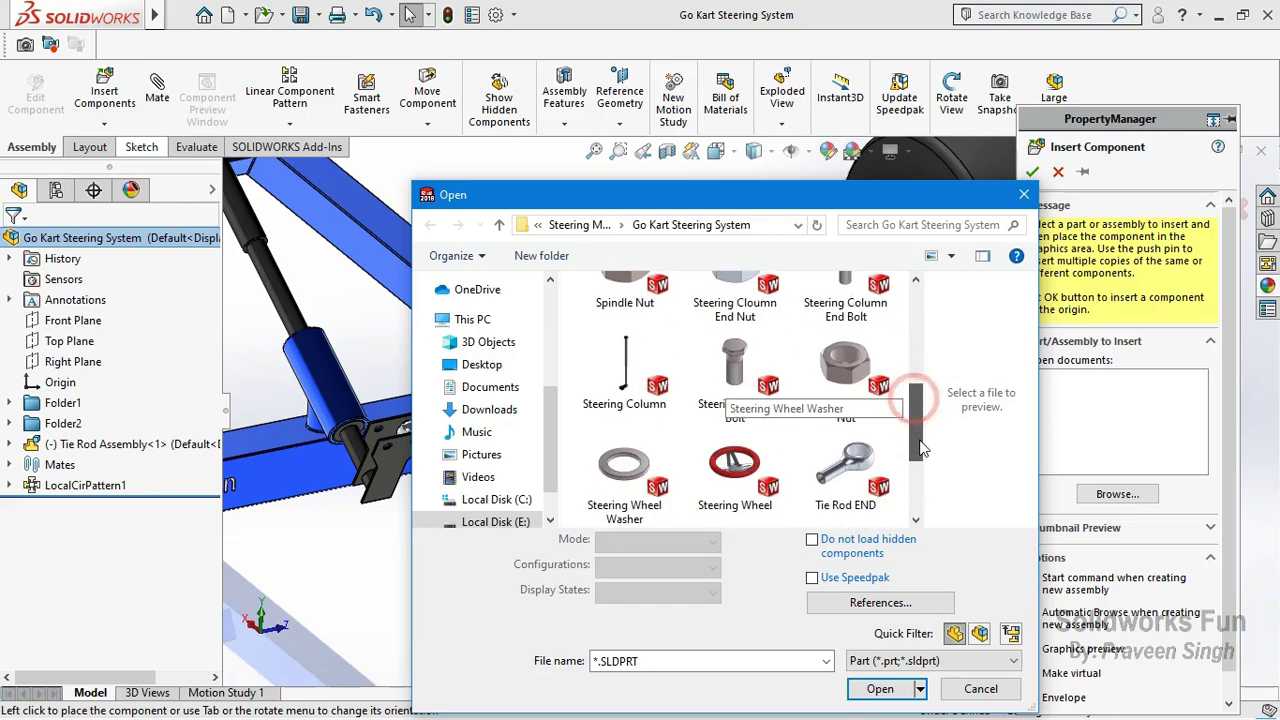
click(838, 392)
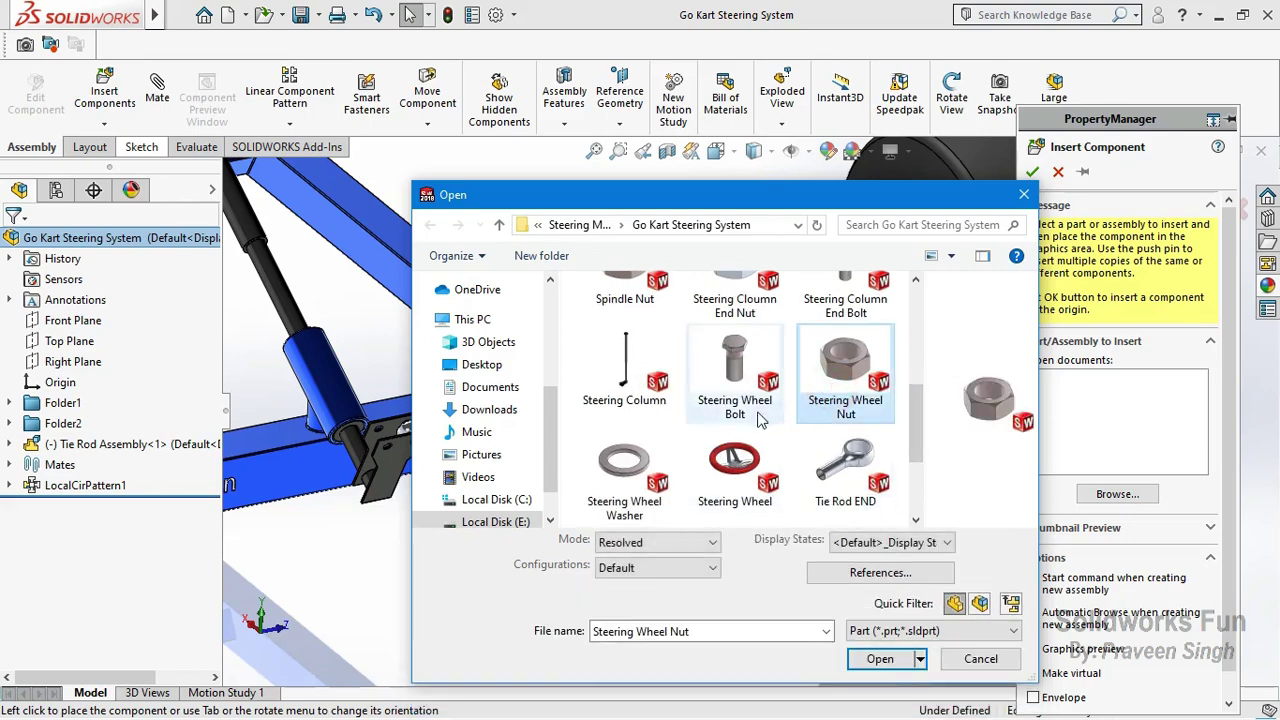
scroll(655, 461, down, 1)
scroll(812, 472, down, 1)
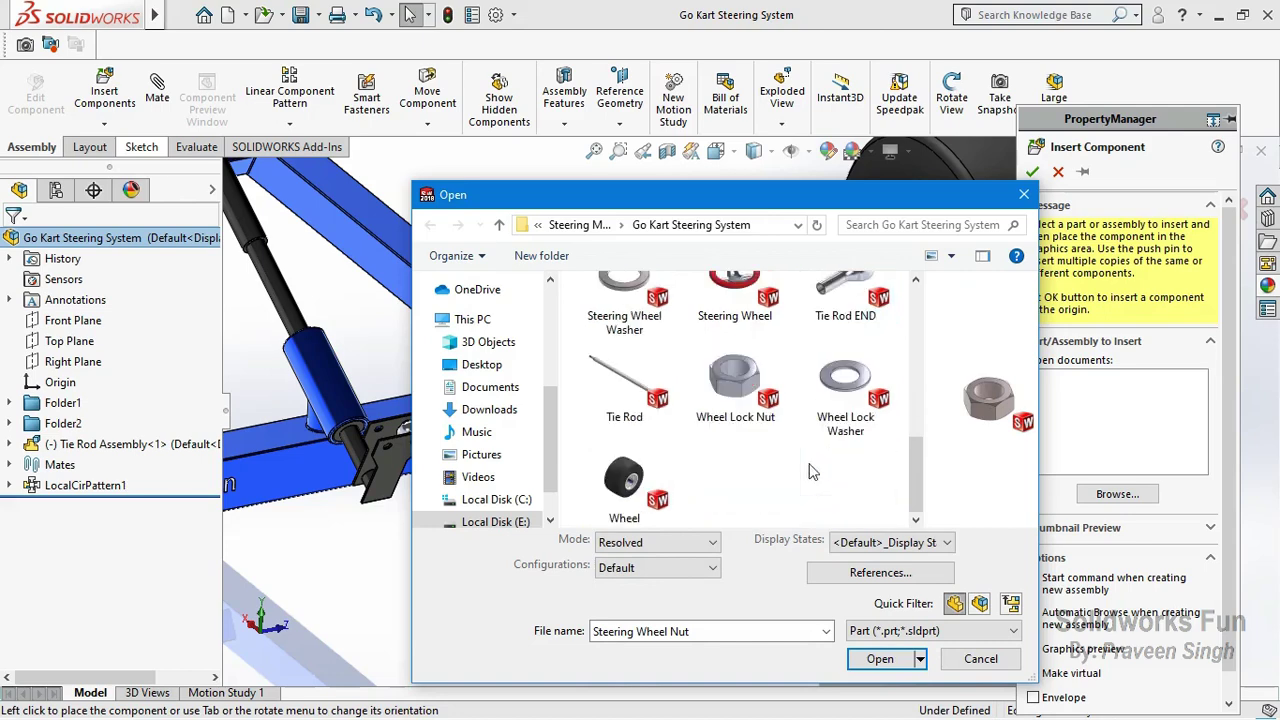
scroll(785, 471, up, 1)
scroll(785, 471, up, 1)
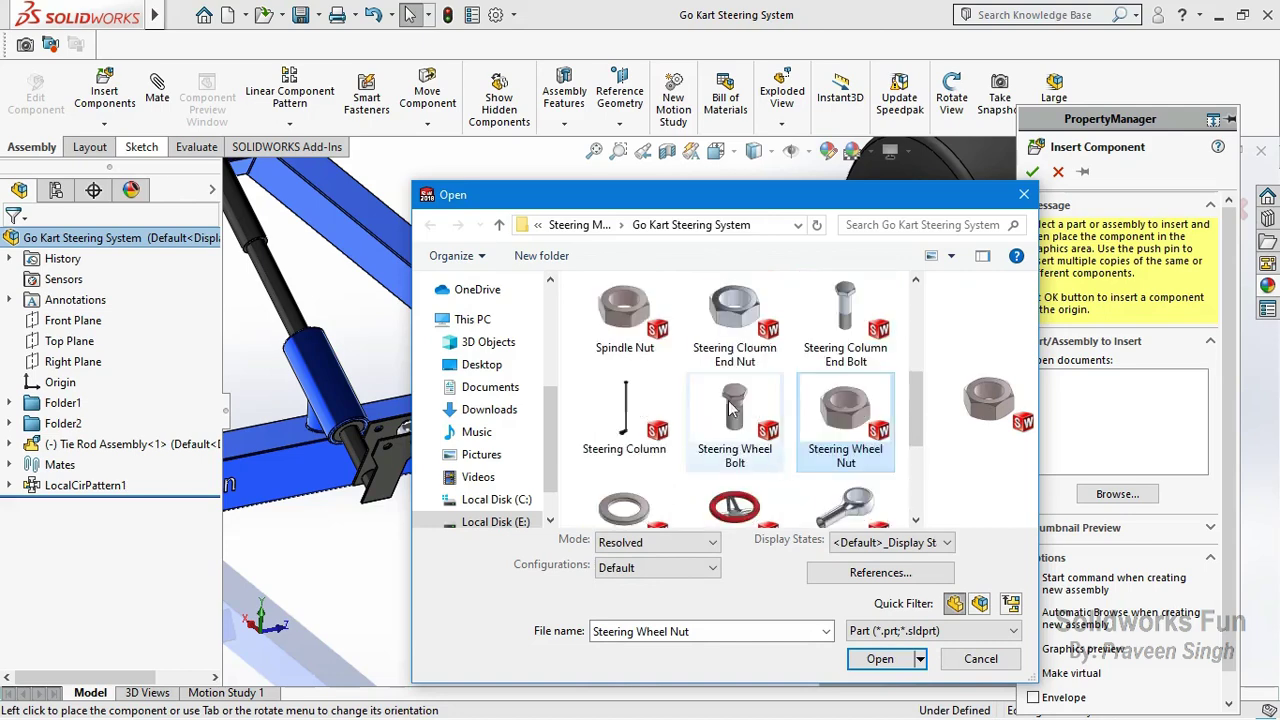
click(739, 360)
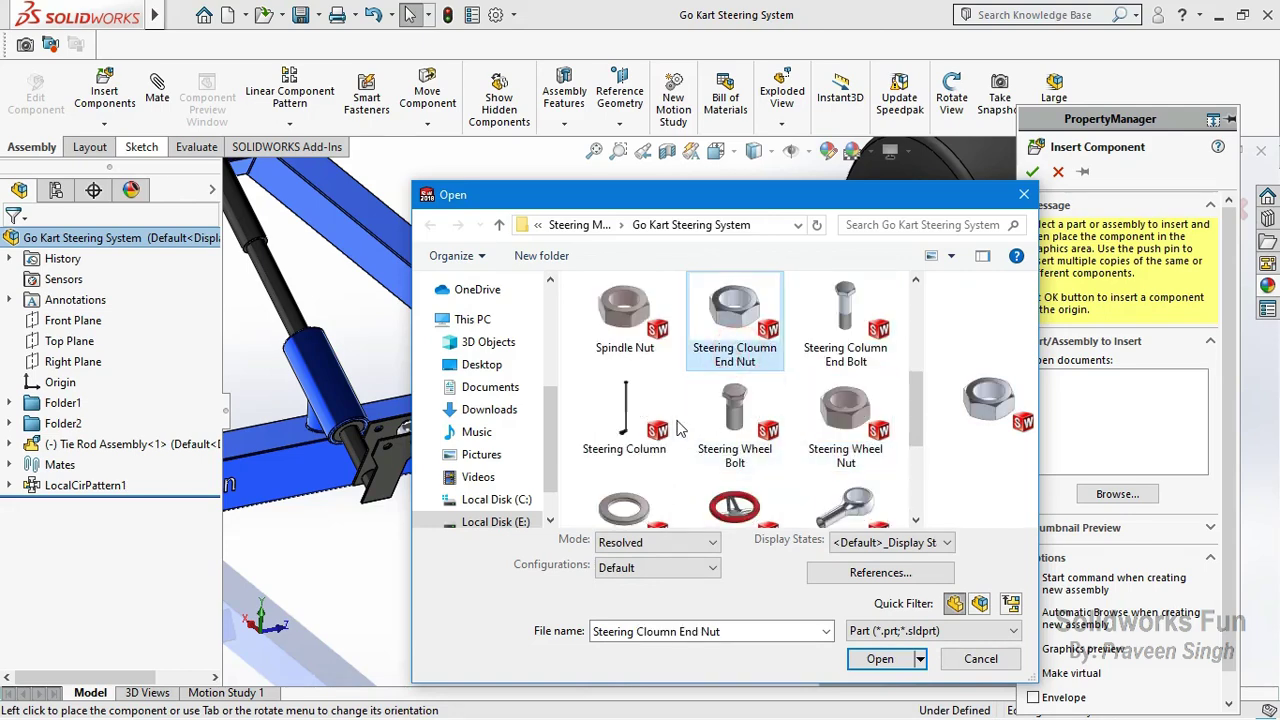
ctrl+click(645, 345)
click(880, 658)
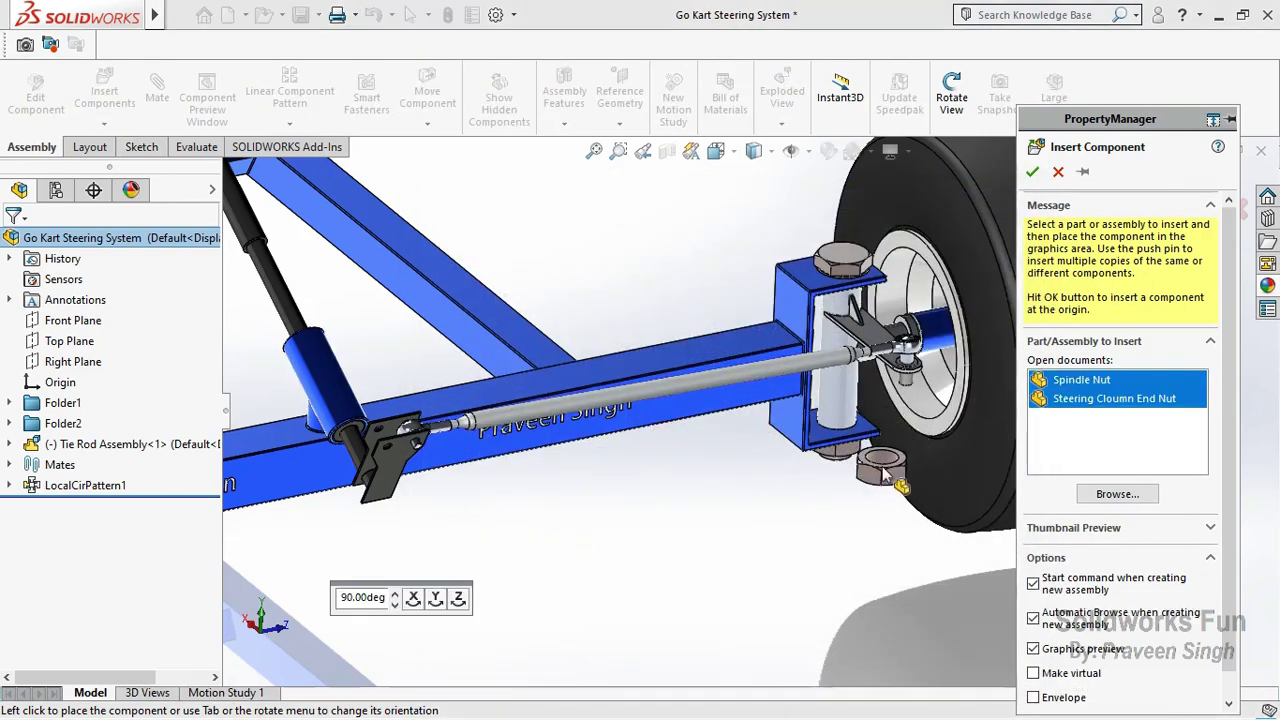
click(1058, 174)
Step: Reopen Insert Components and load the Ball Mount Nut and Steering Cloumn End Nut parts
click(104, 118)
click(130, 146)
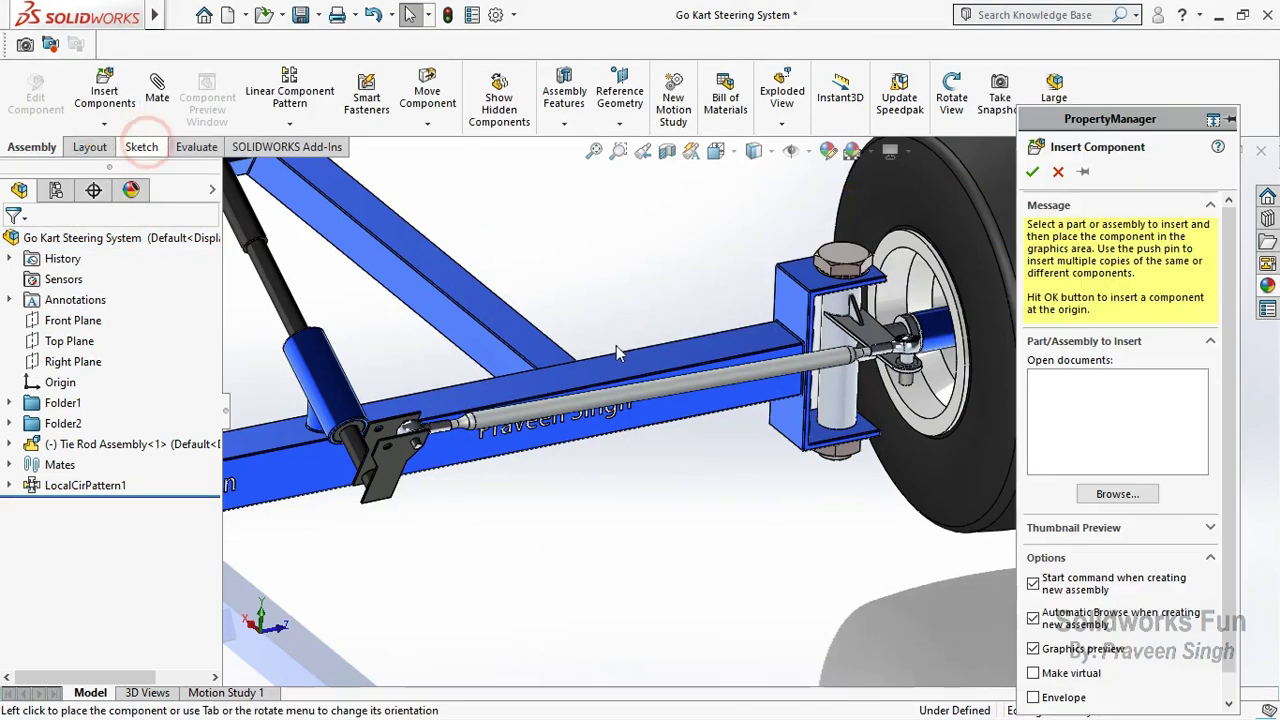
scroll(775, 467, down, 1)
scroll(775, 467, down, 2)
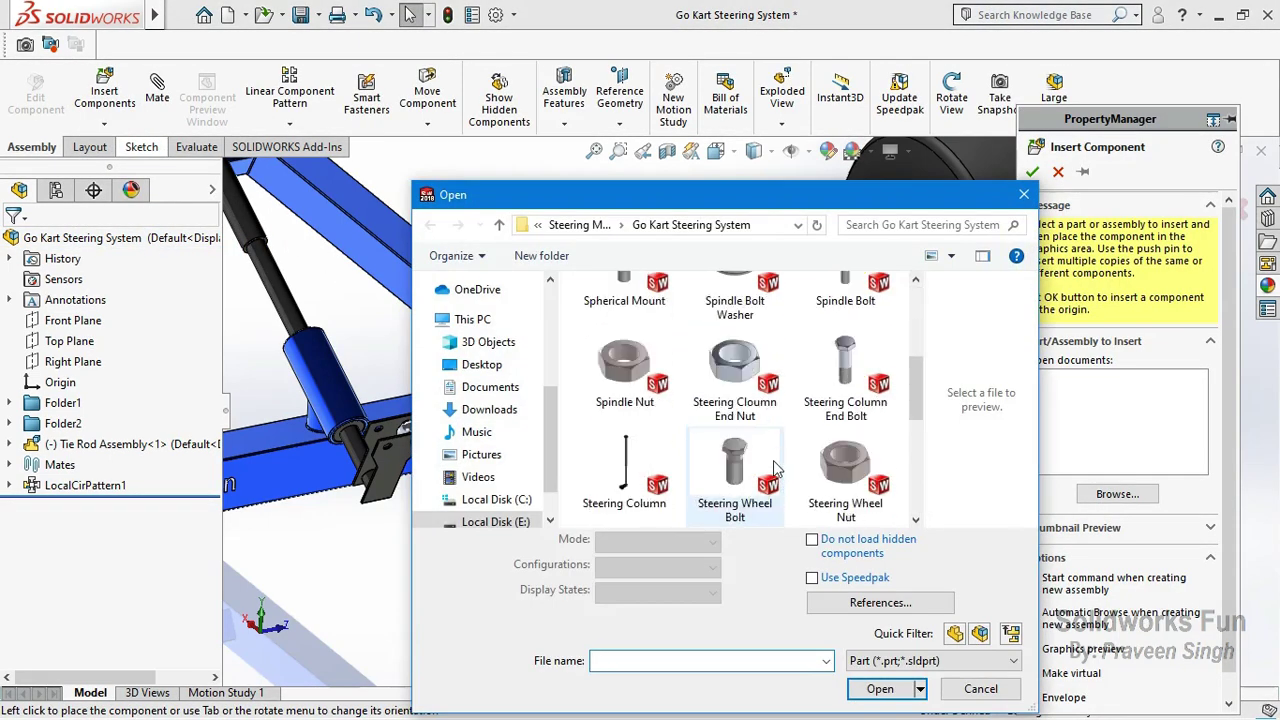
scroll(775, 467, up, 1)
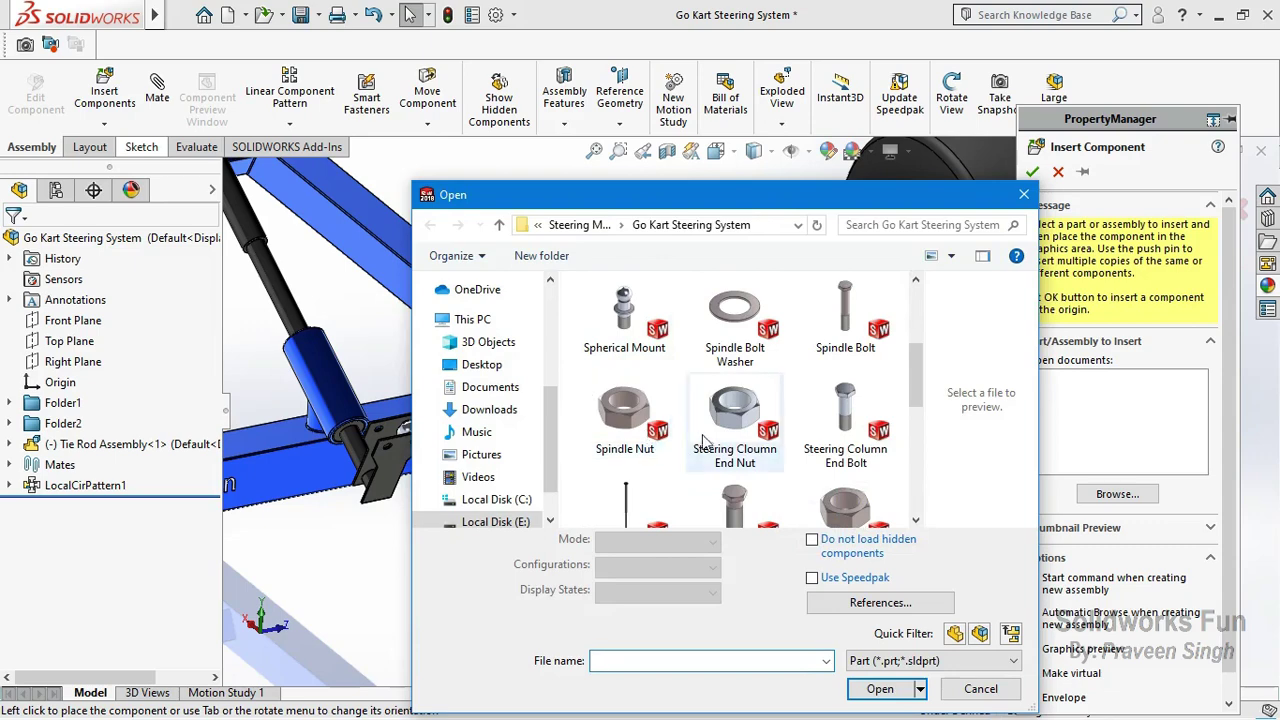
scroll(706, 442, up, 1)
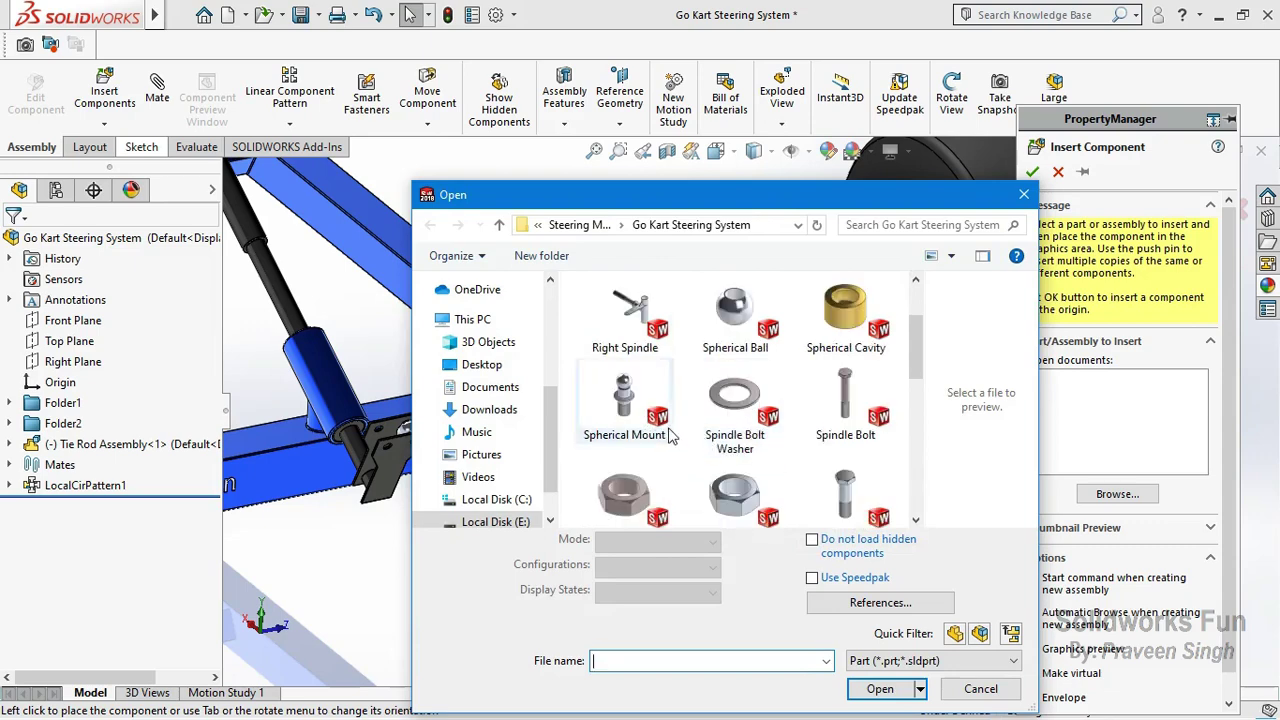
scroll(670, 435, up, 1)
click(638, 352)
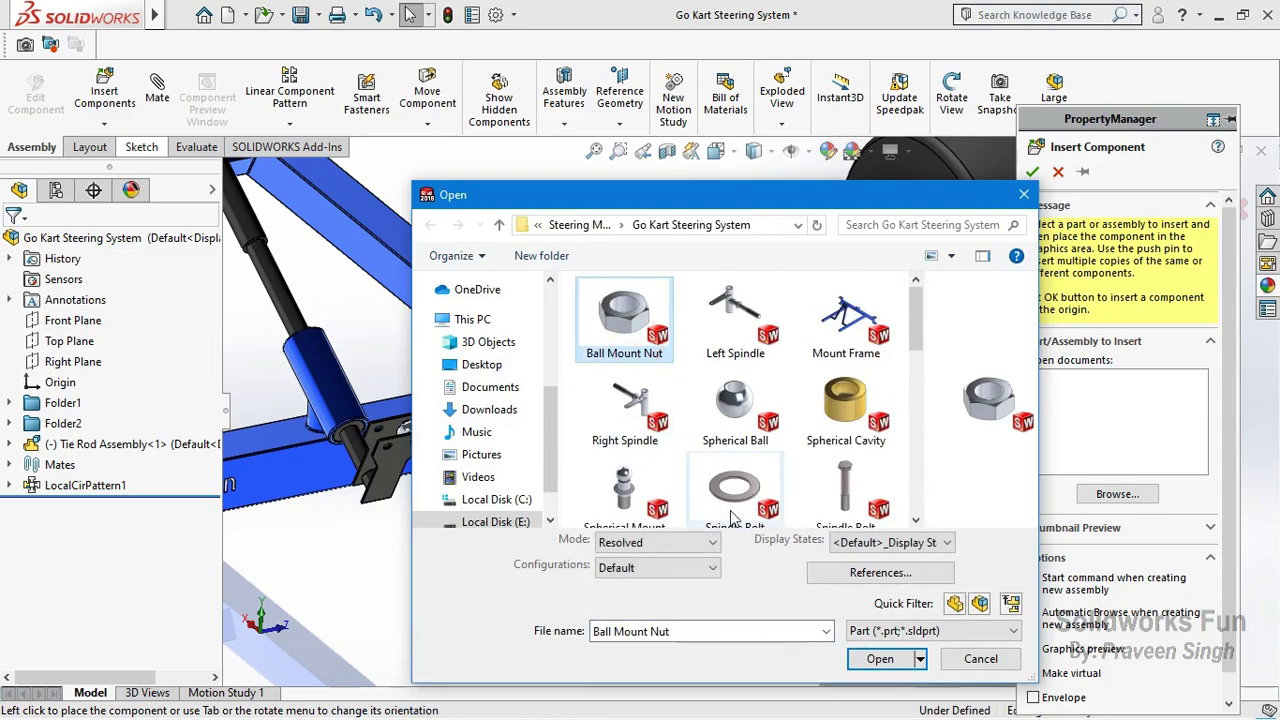
scroll(731, 484, down, 1)
scroll(731, 484, down, 1)
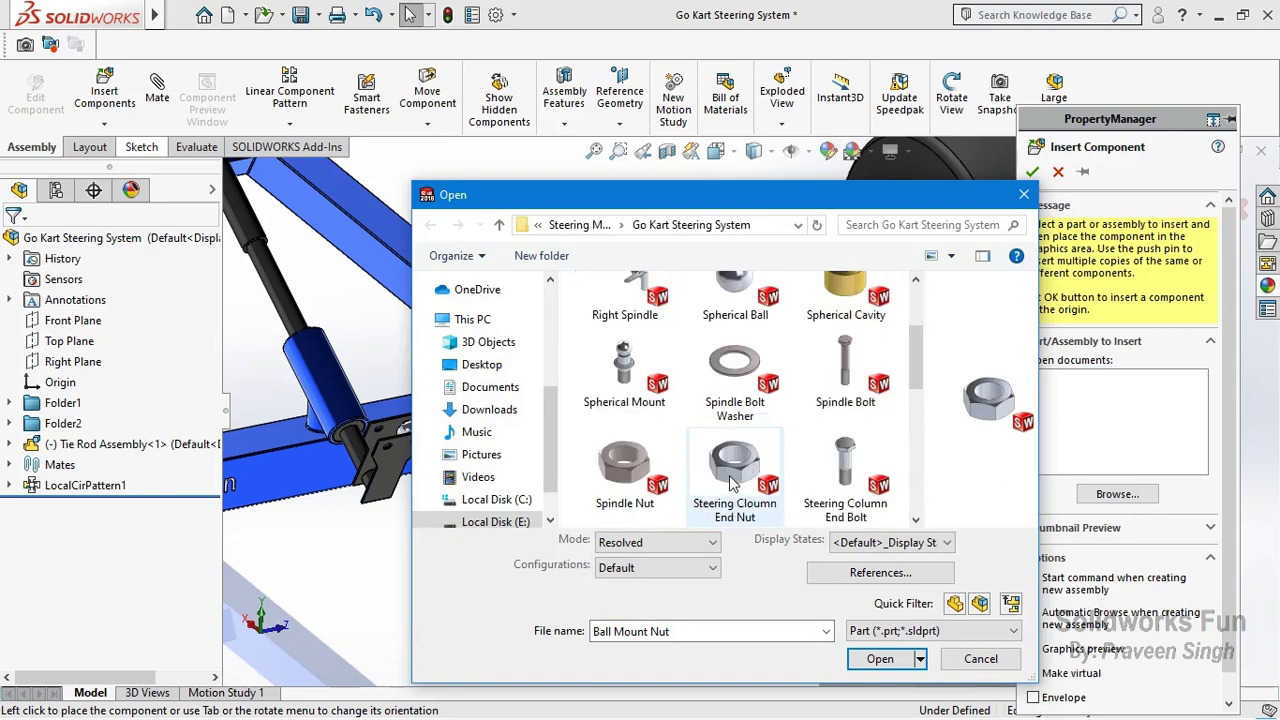
scroll(736, 482, down, 1)
ctrl+click(752, 405)
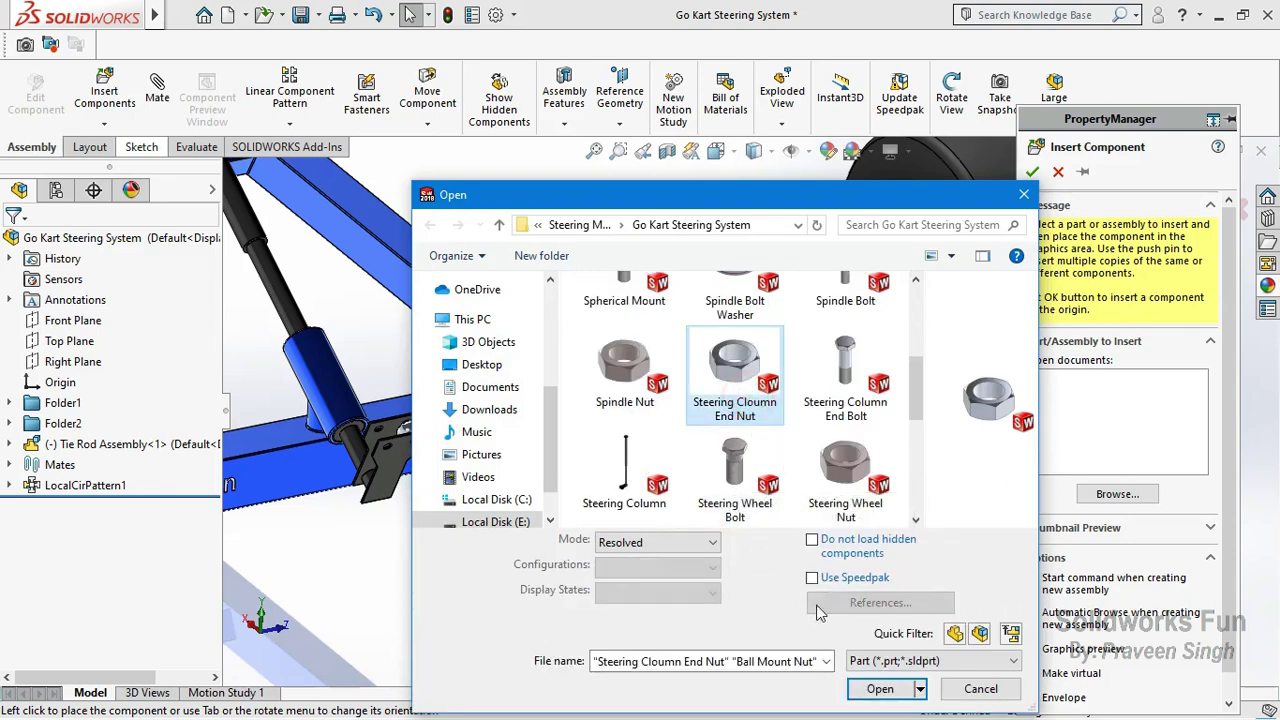
click(866, 690)
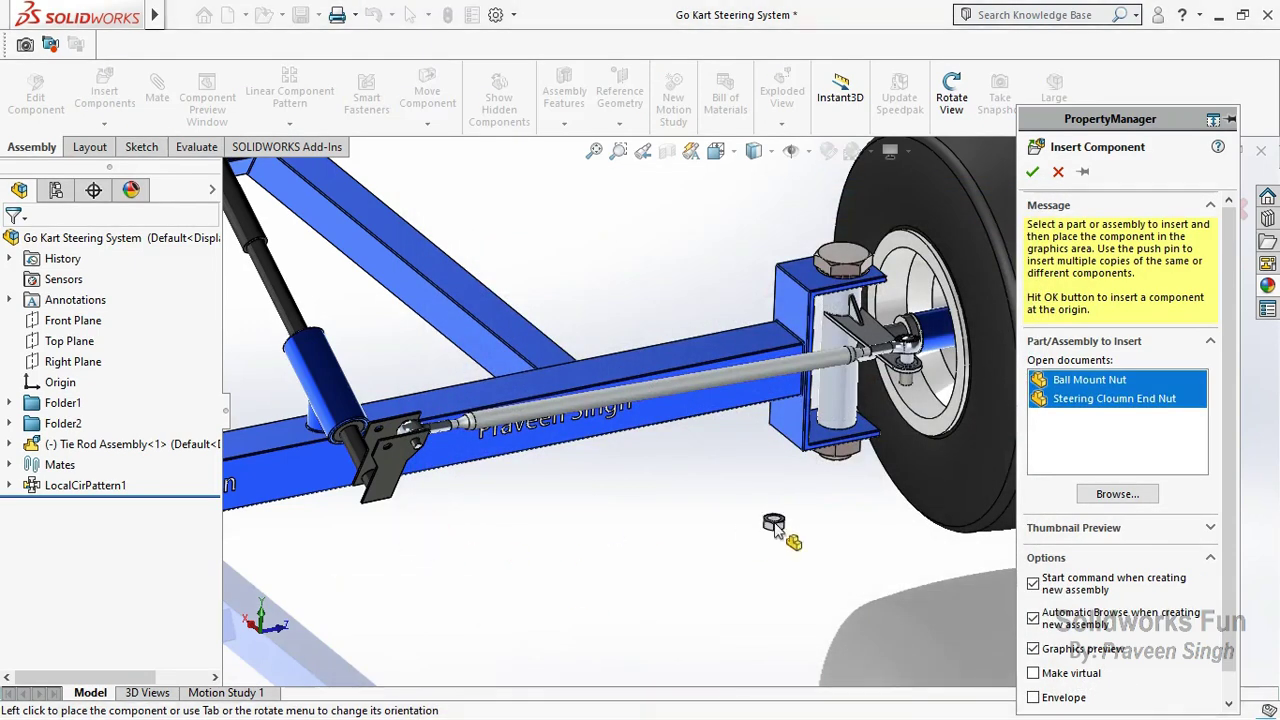
Step: Place the Steering Cloumn End Nut and try picking a nut edge near the tie-rod end
click(865, 500)
scroll(436, 388, down, 3)
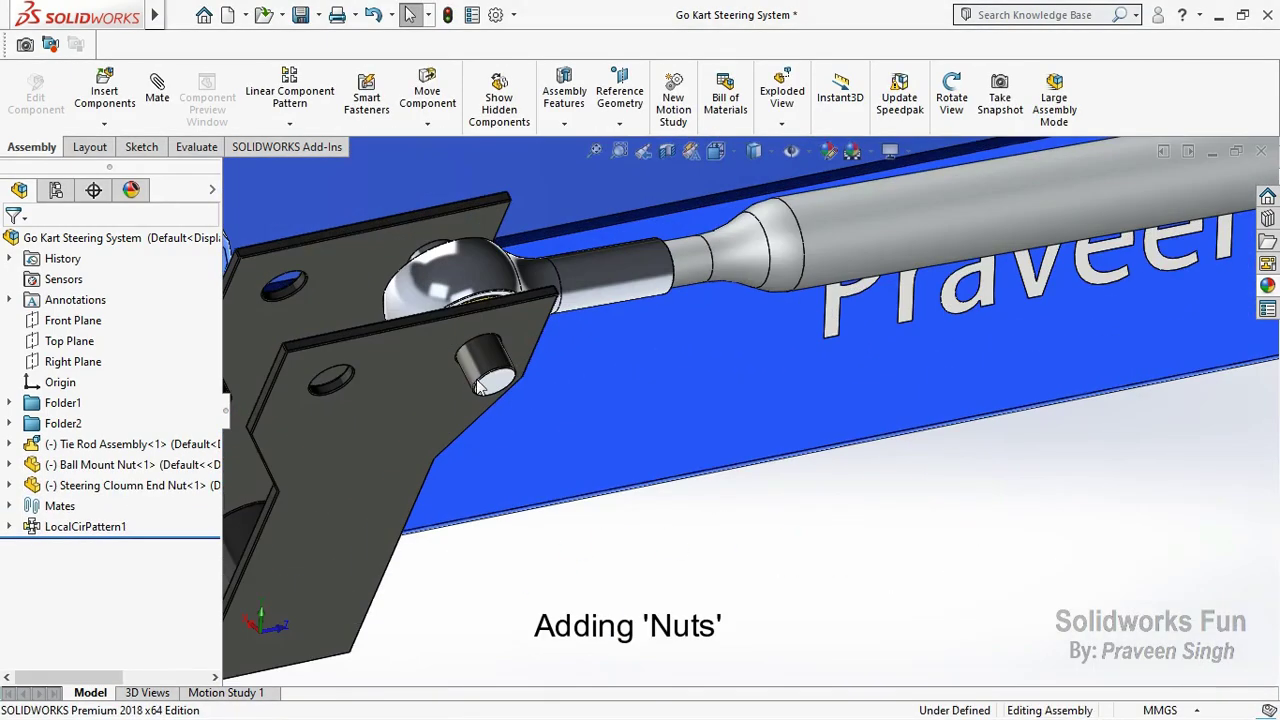
click(484, 380)
scroll(687, 513, up, 3)
scroll(687, 513, down, 4)
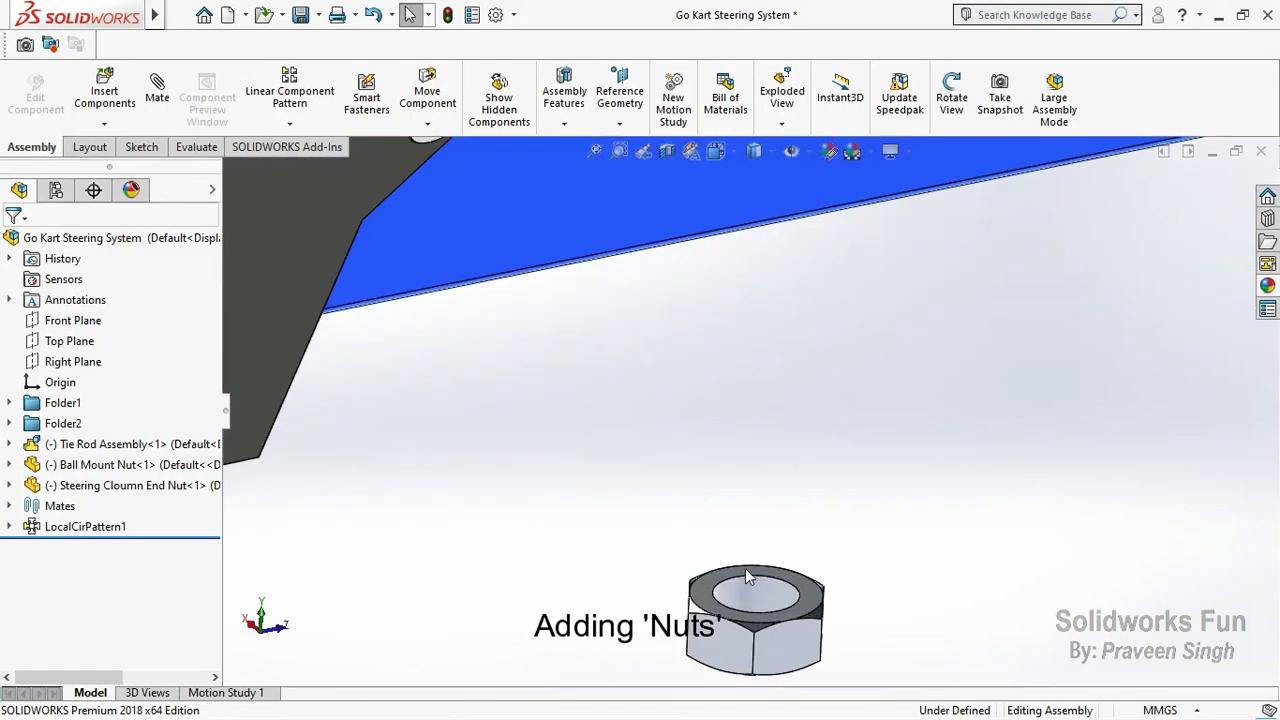
click(683, 512)
scroll(847, 491, up, 3)
scroll(1170, 381, down, 3)
scroll(1067, 385, down, 3)
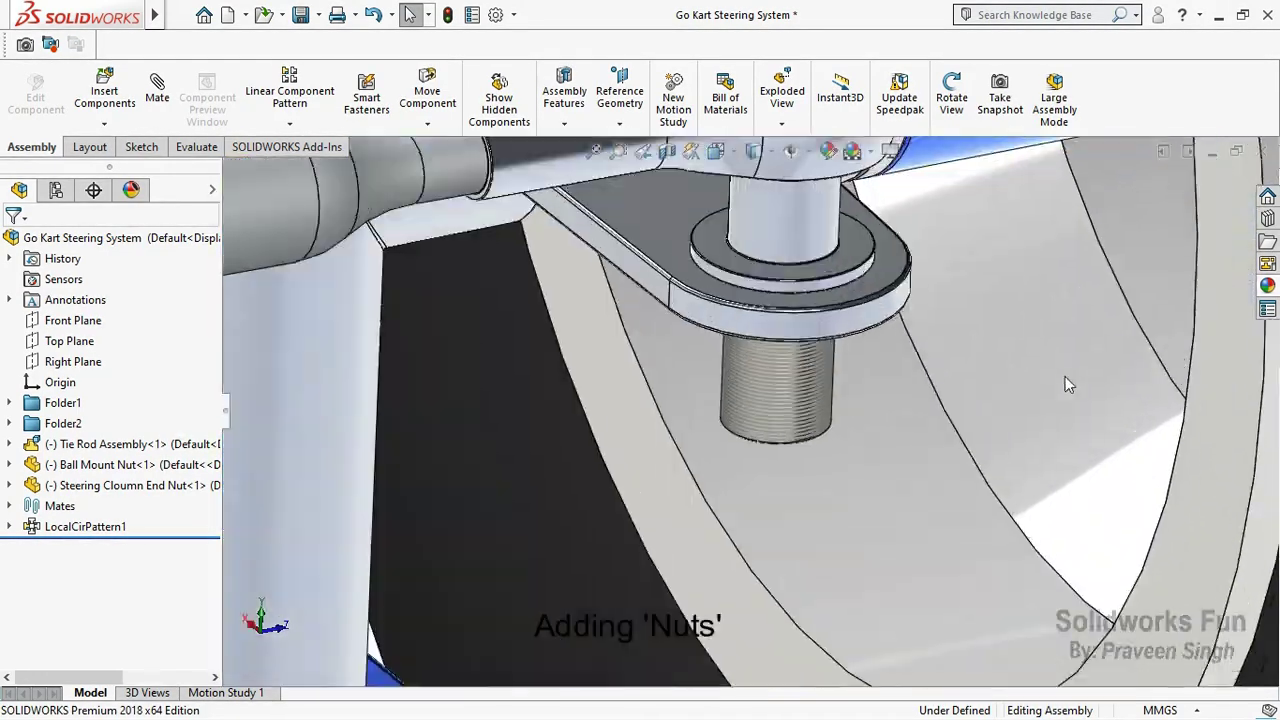
Step: Try pairing the nut's circular edge with the bracket hole edge, then drop that selection
click(812, 447)
scroll(808, 444, up, 3)
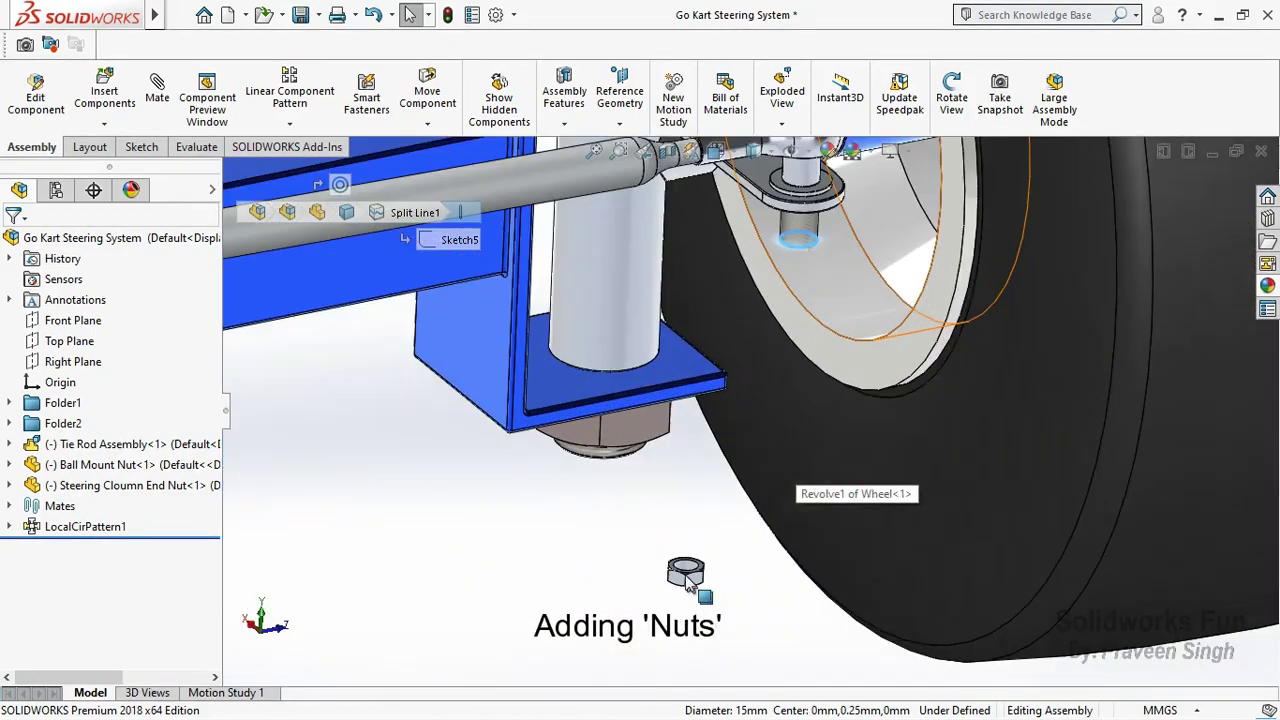
scroll(687, 585, down, 3)
click(706, 522)
scroll(574, 514, up, 3)
scroll(500, 434, down, 3)
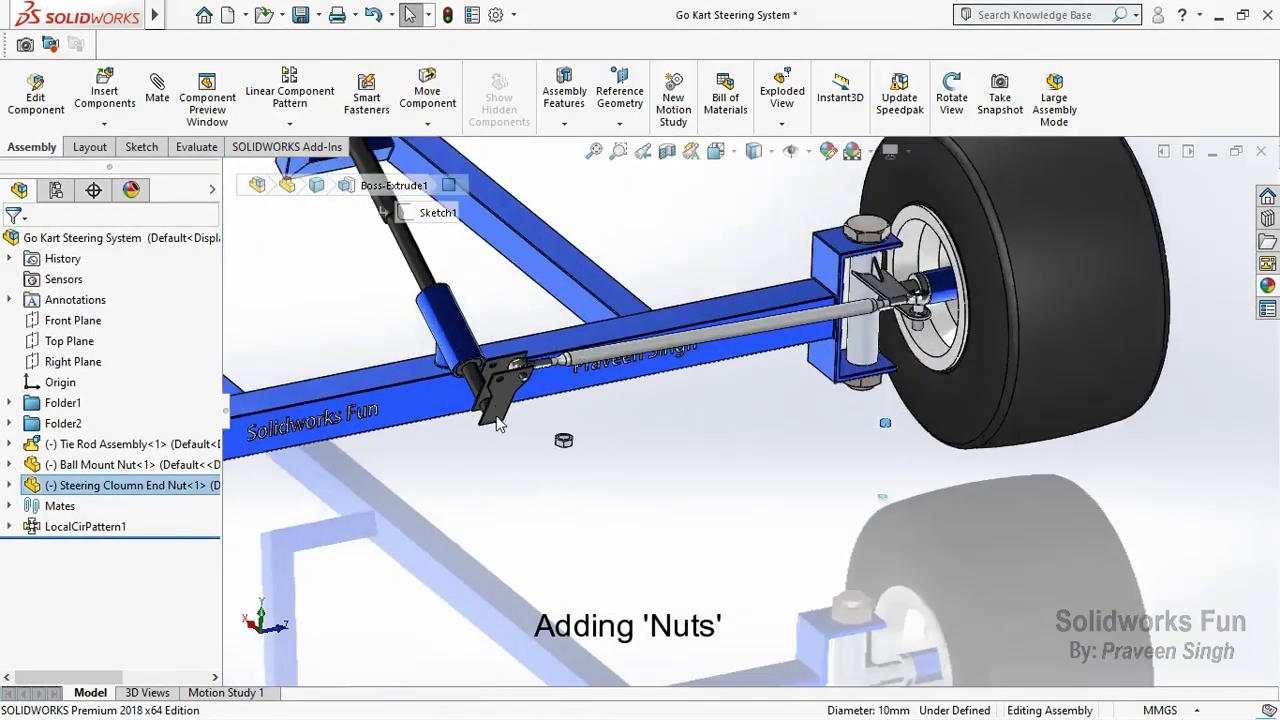
scroll(574, 375, down, 3)
click(545, 365)
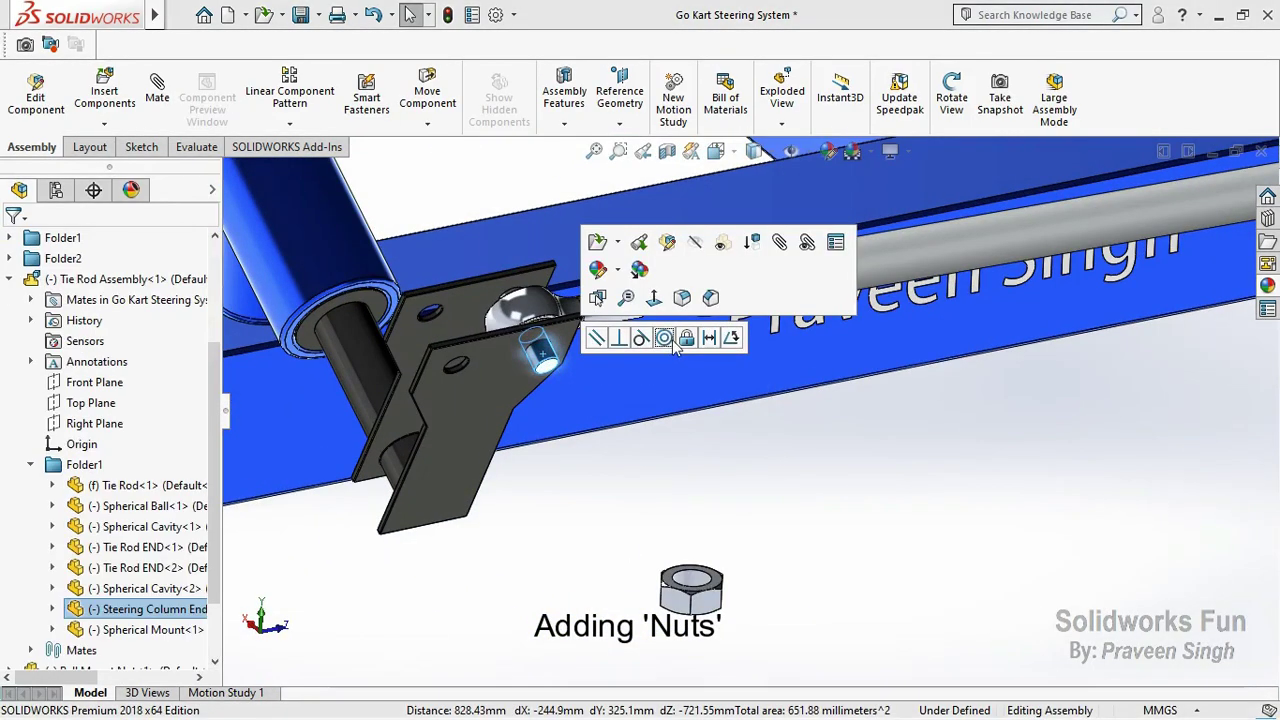
ctrl+click(533, 335)
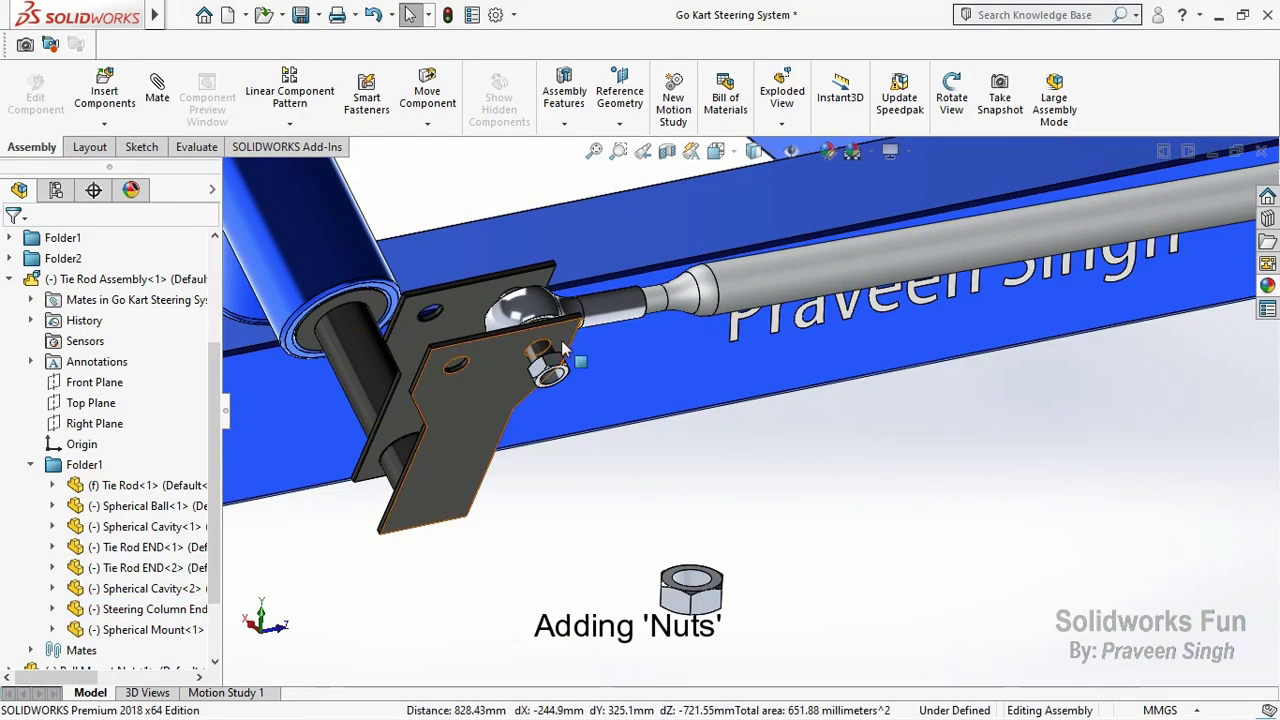
click(525, 400)
Step: From below the bracket, select the nut's flat face and the bracket plate face to begin a mate
middle_drag(760, 202, 664, 298)
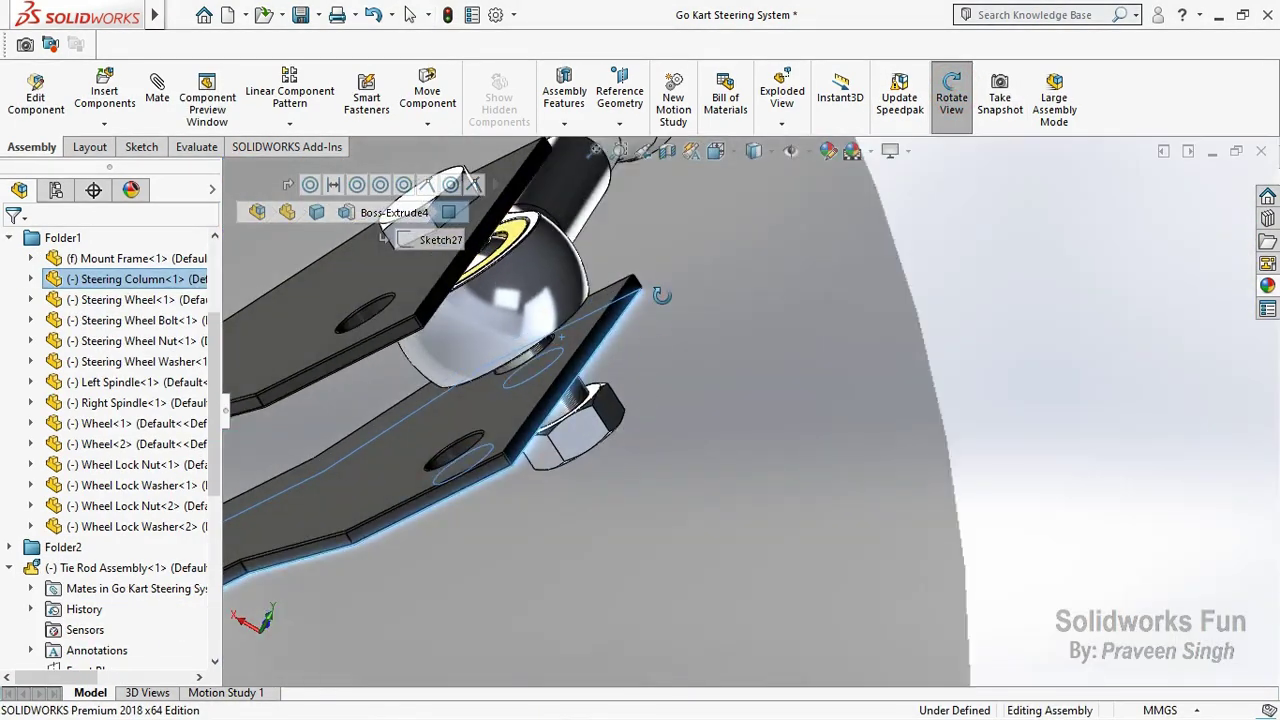
right_click(664, 298)
click(720, 426)
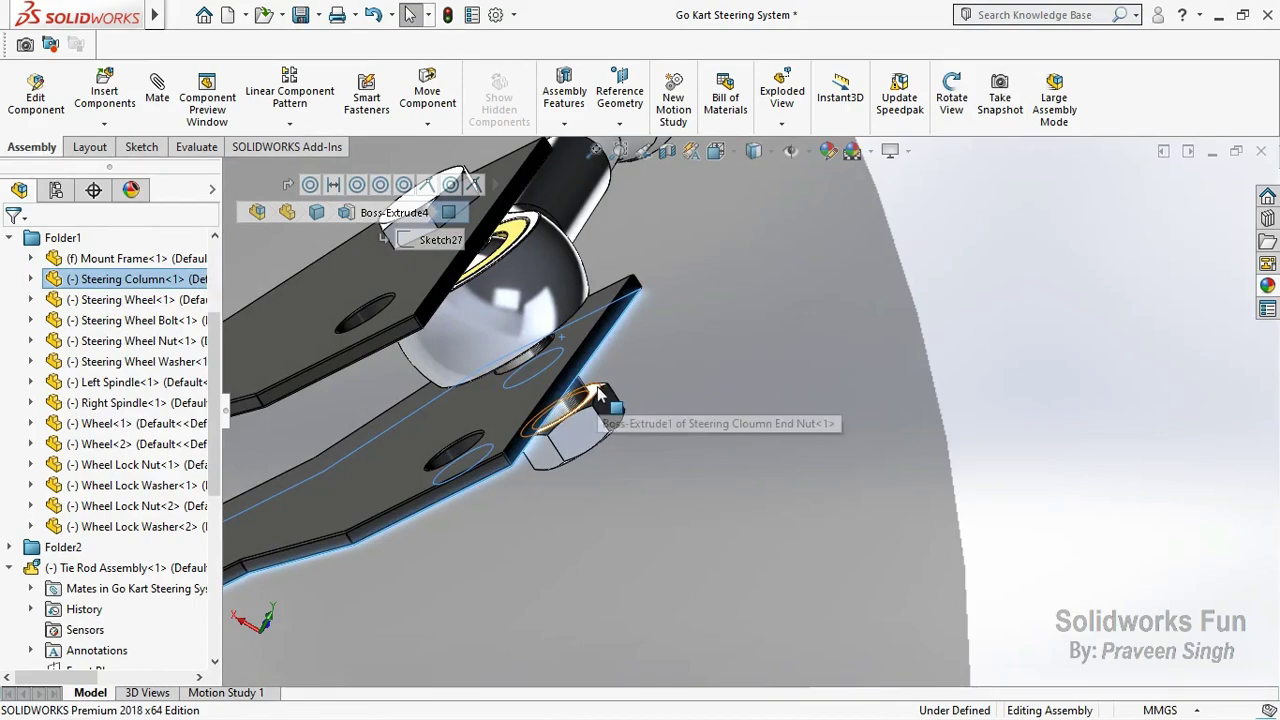
click(598, 395)
click(951, 97)
drag(600, 400, 285, 125)
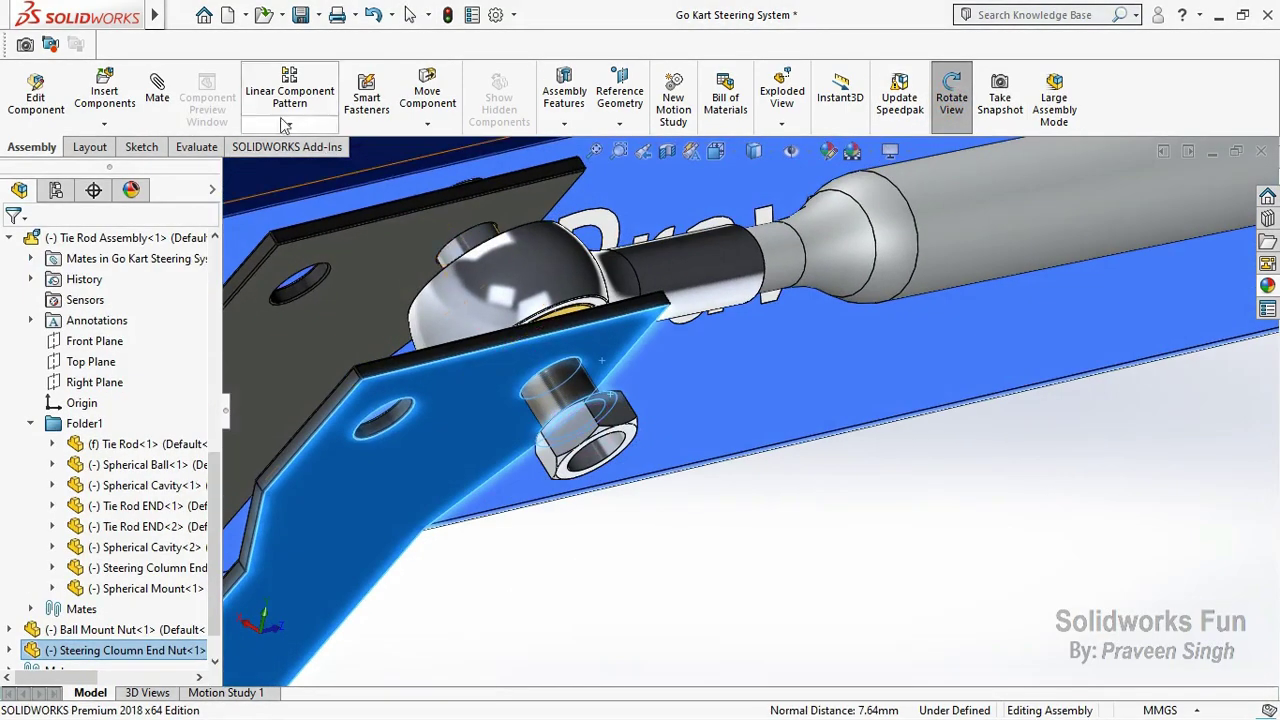
click(1010, 310)
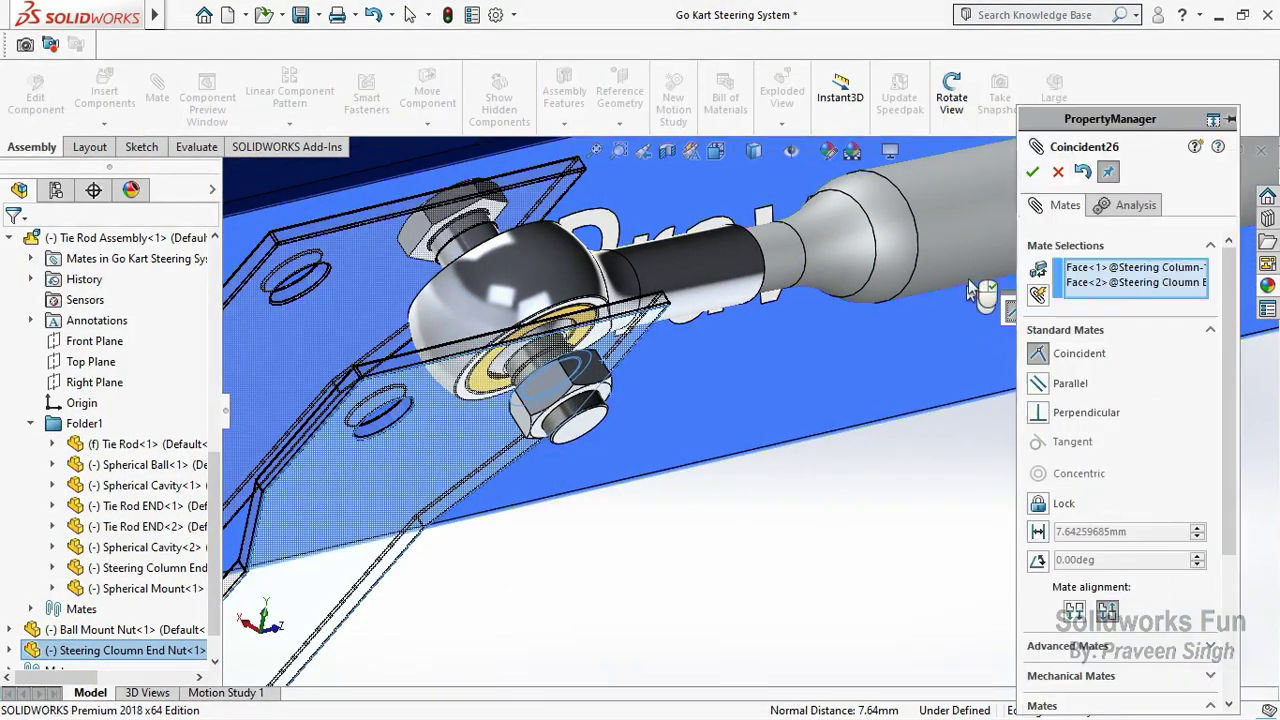
Step: Make the tie-rod spherical mount stud and the Ball Mount Nut bore concentric
scroll(907, 456, up, 5)
scroll(977, 359, down, 3)
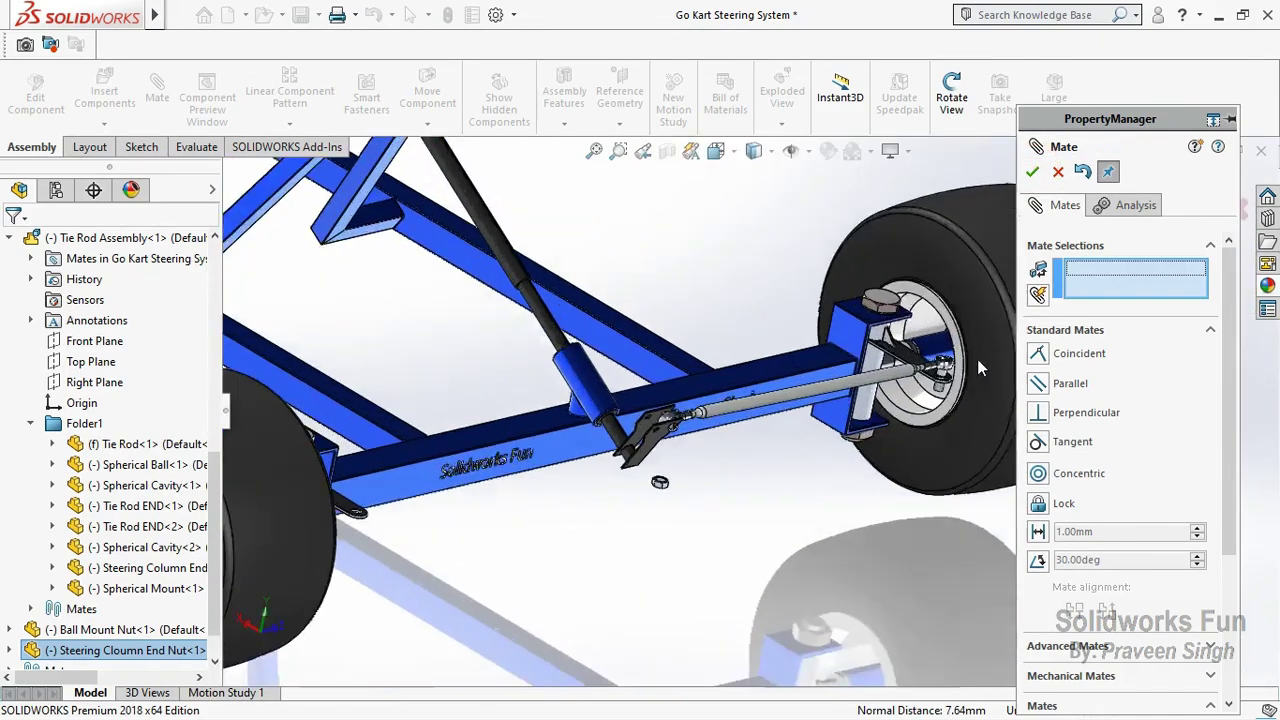
scroll(990, 380, down, 3)
click(660, 424)
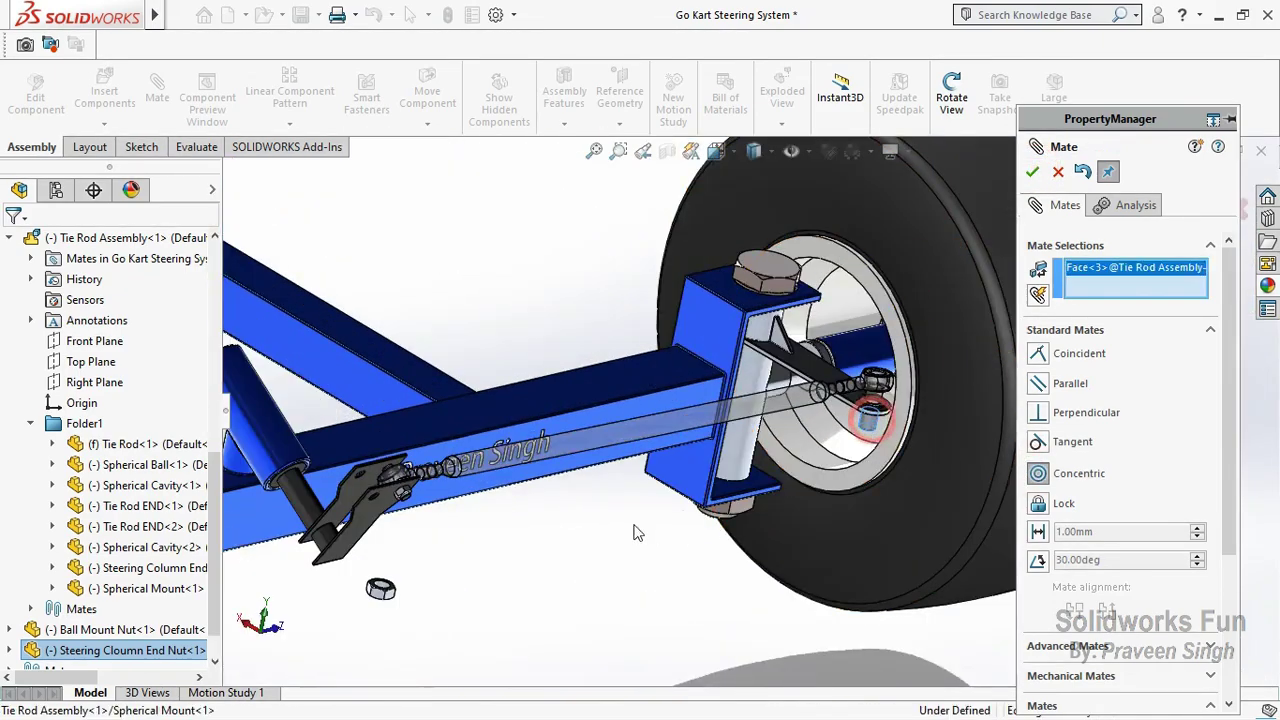
scroll(478, 553, down, 2)
click(344, 594)
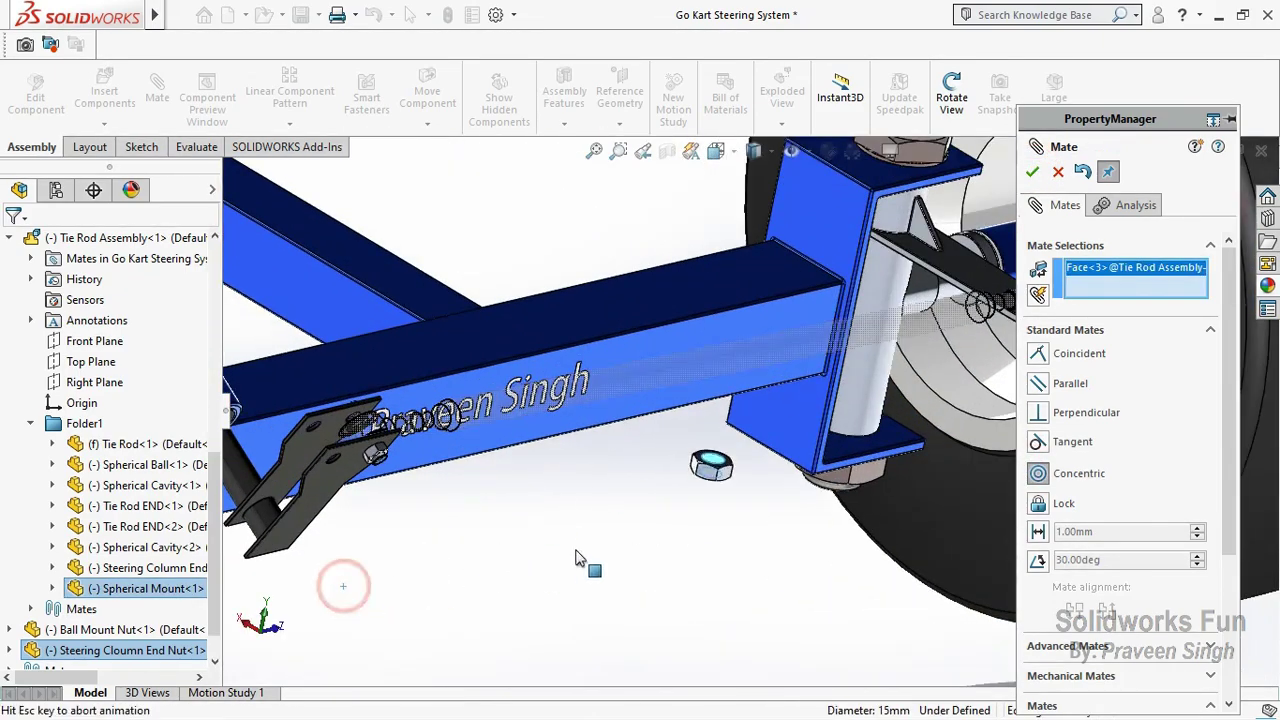
scroll(904, 379, down, 3)
scroll(828, 477, down, 2)
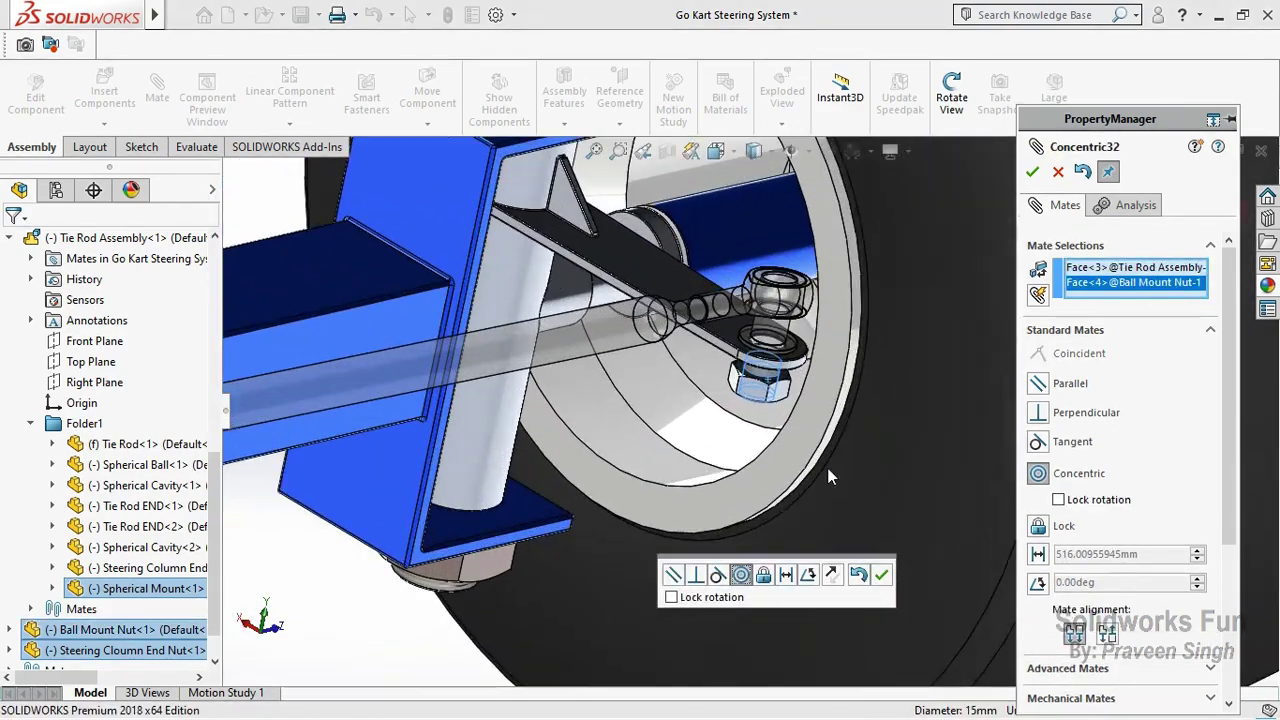
click(882, 575)
Step: Make the nut's top face coincident with the Left Spindle arm's underside, then close Mate
scroll(820, 400, down, 4)
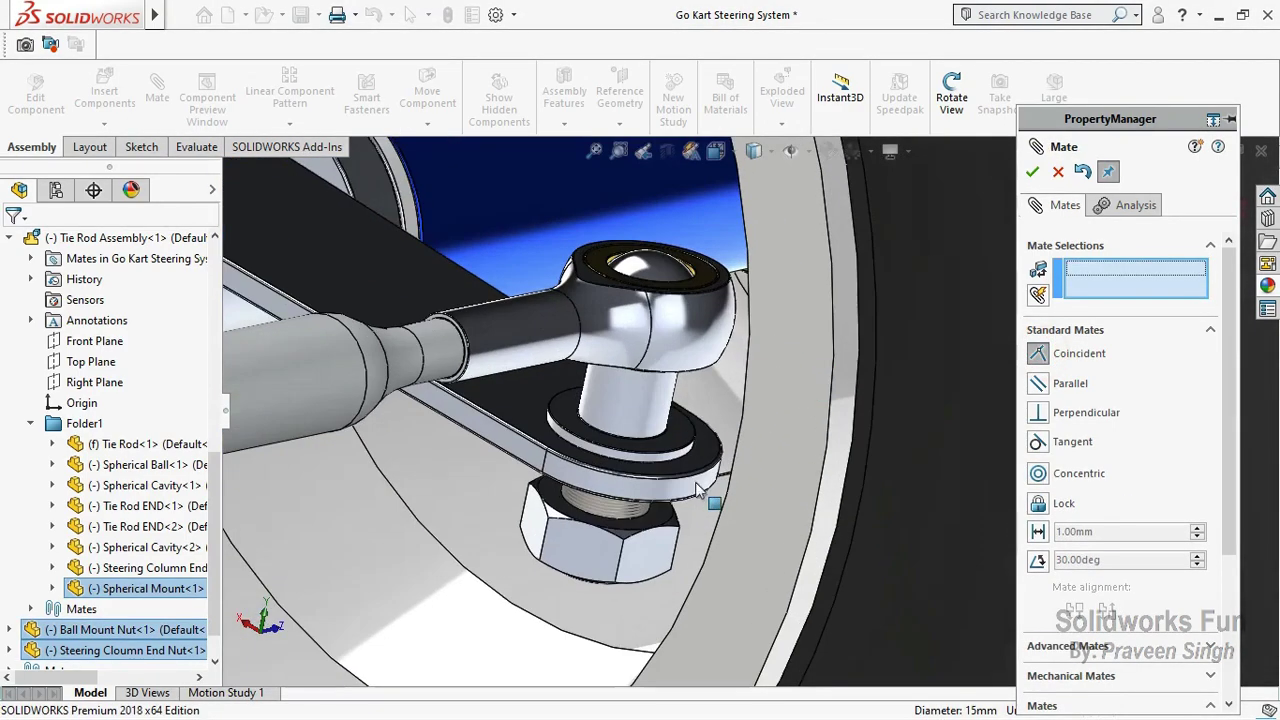
click(660, 522)
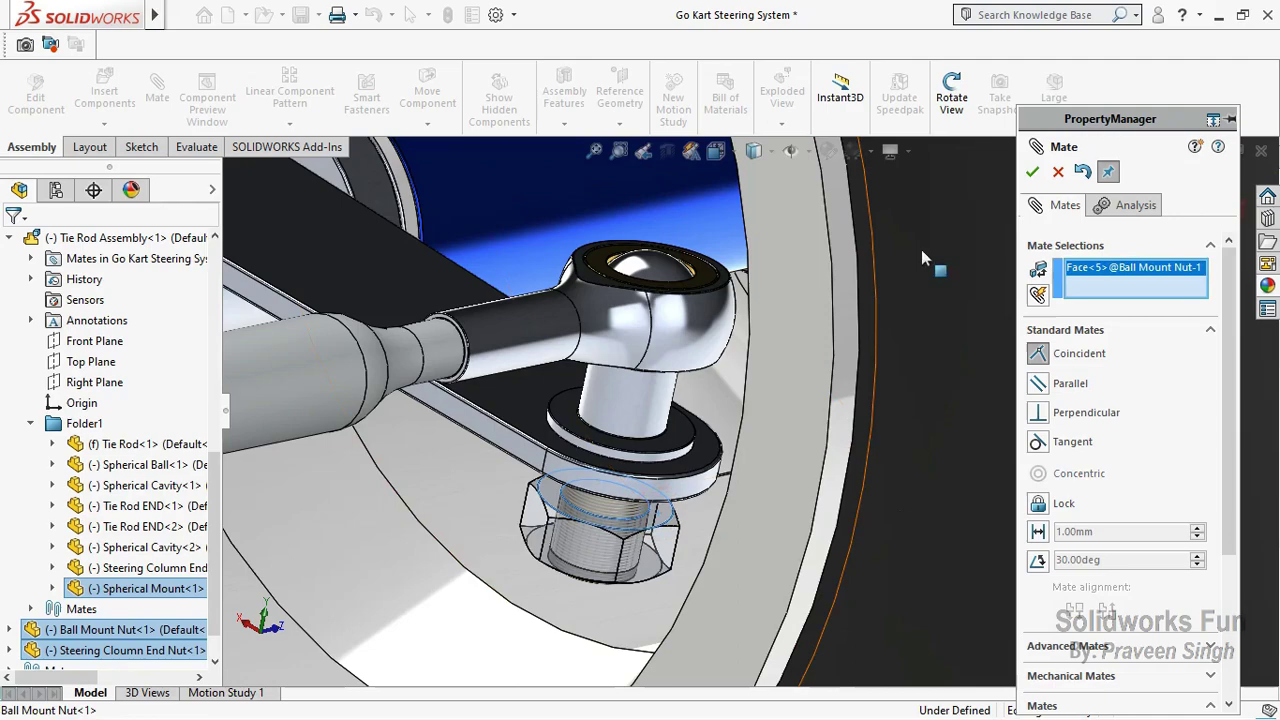
click(967, 113)
drag(700, 450, 650, 170)
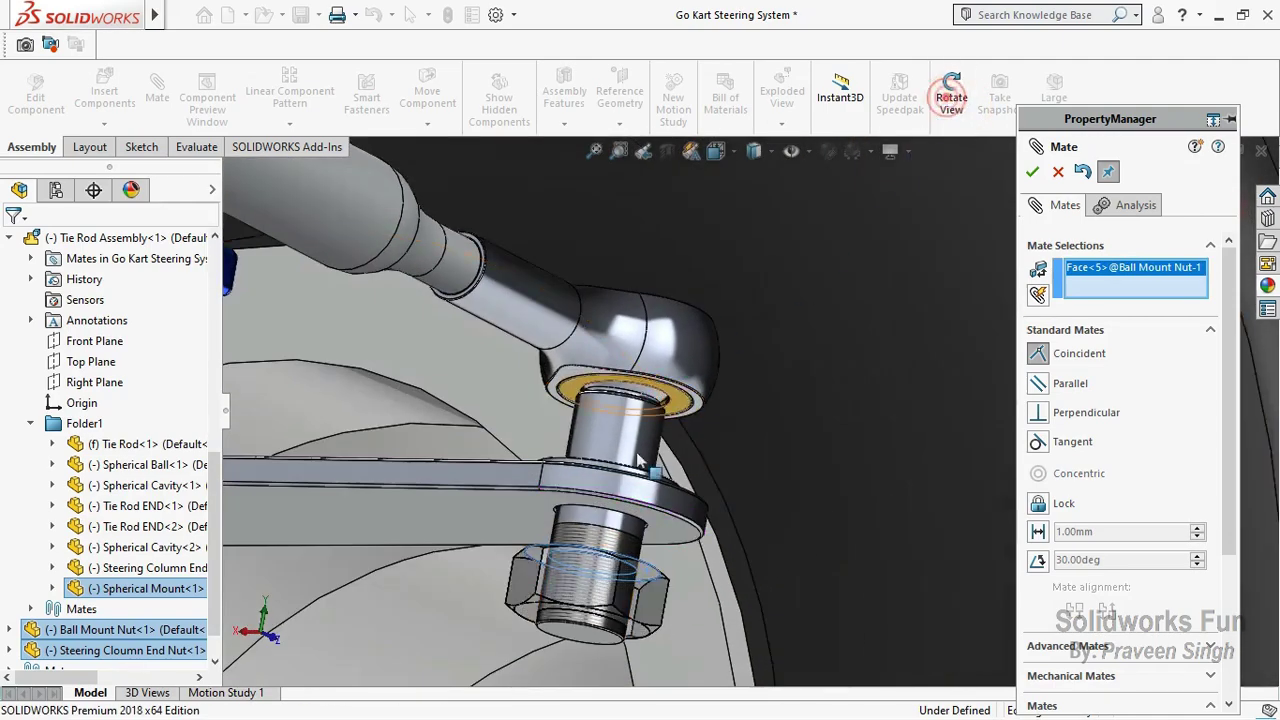
click(685, 515)
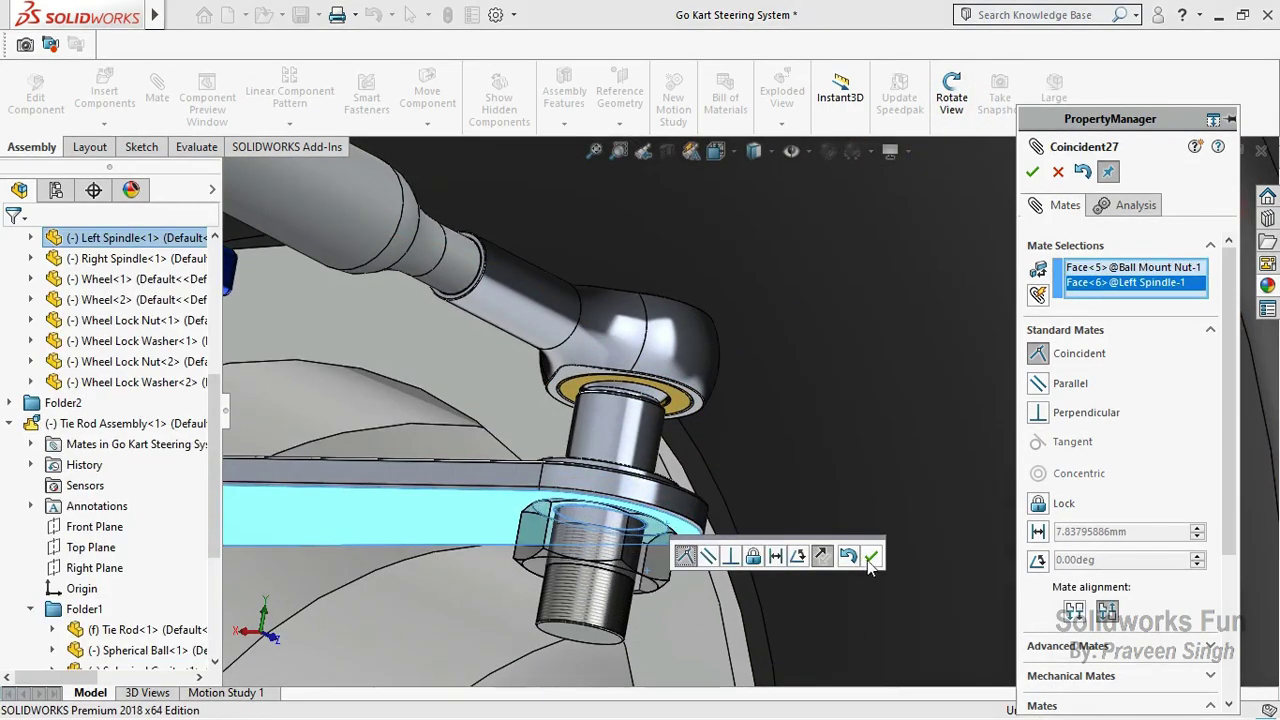
click(868, 558)
key(Escape)
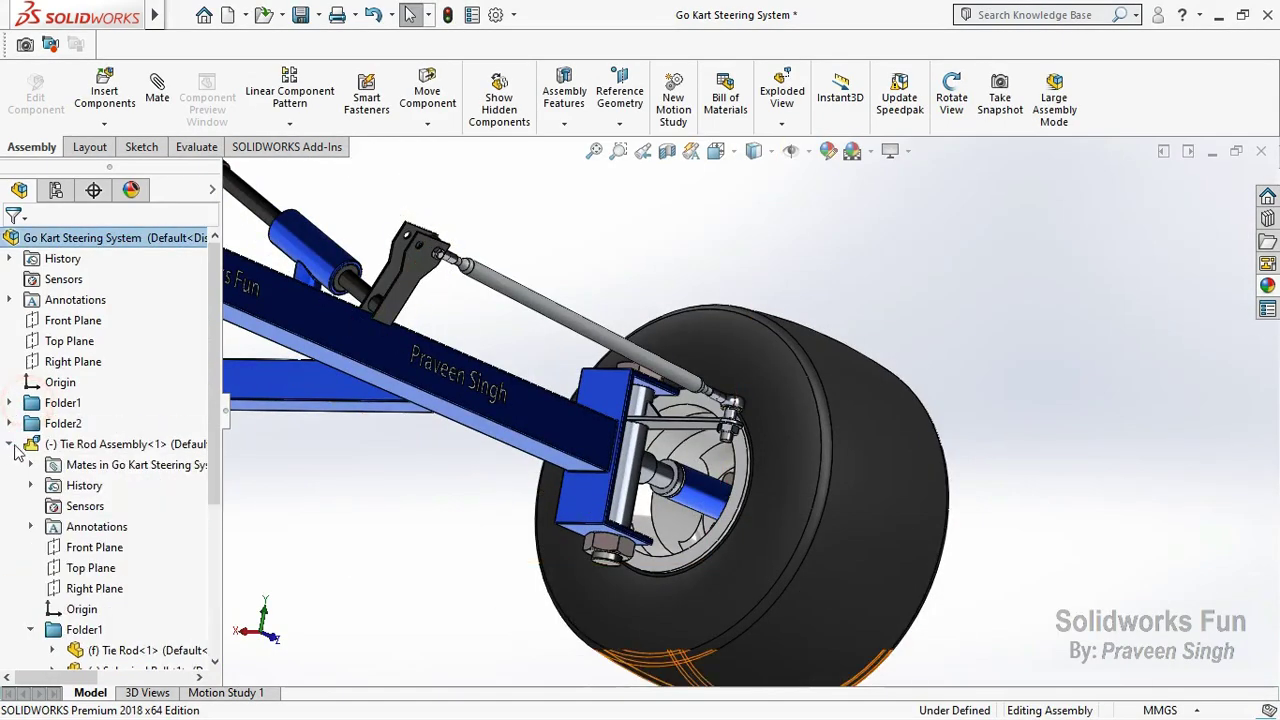
Step: Turn to a front view and rotate the steering wheel so the front tire steers
click(12, 445)
drag(708, 302, 861, 414)
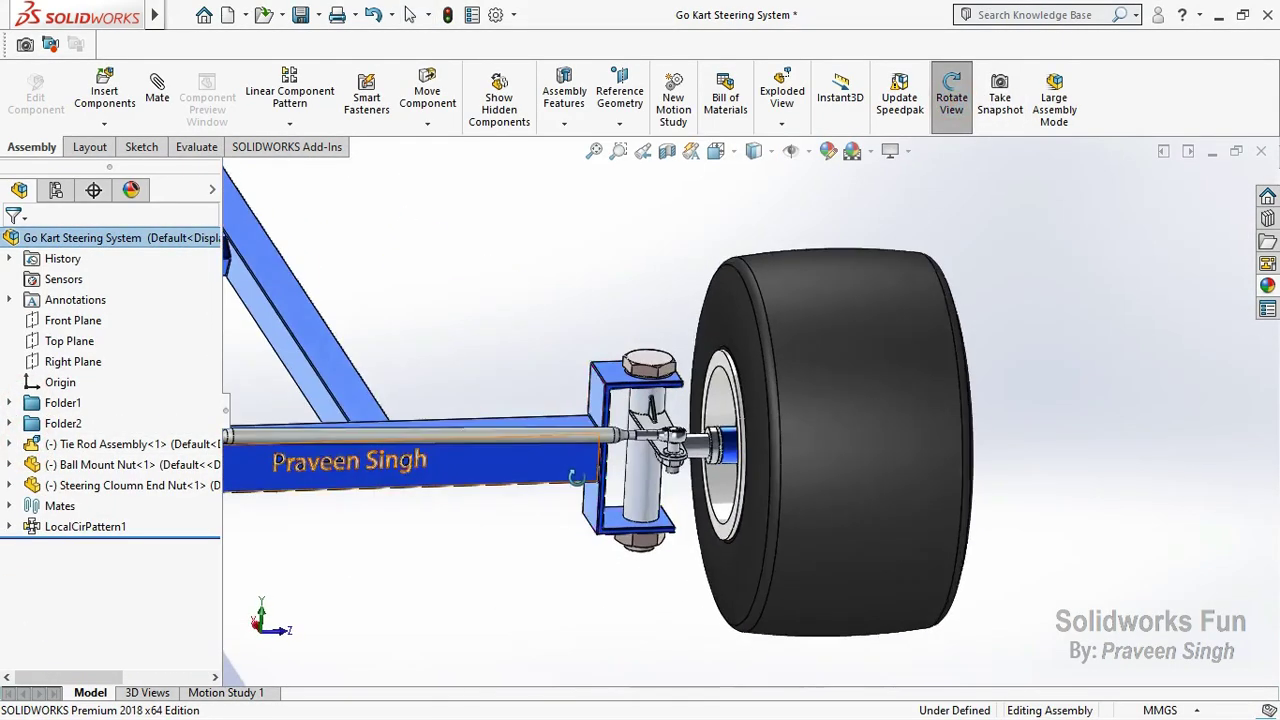
scroll(825, 537, down, 5)
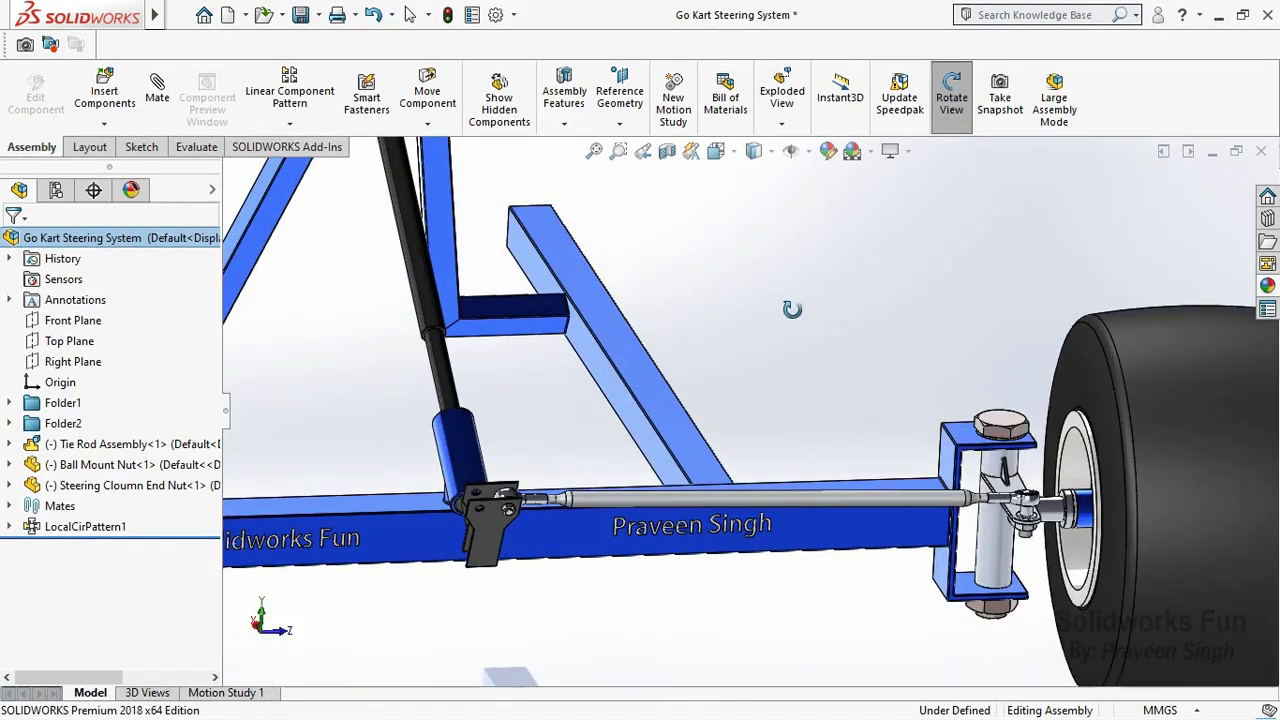
right_click(792, 309)
click(811, 320)
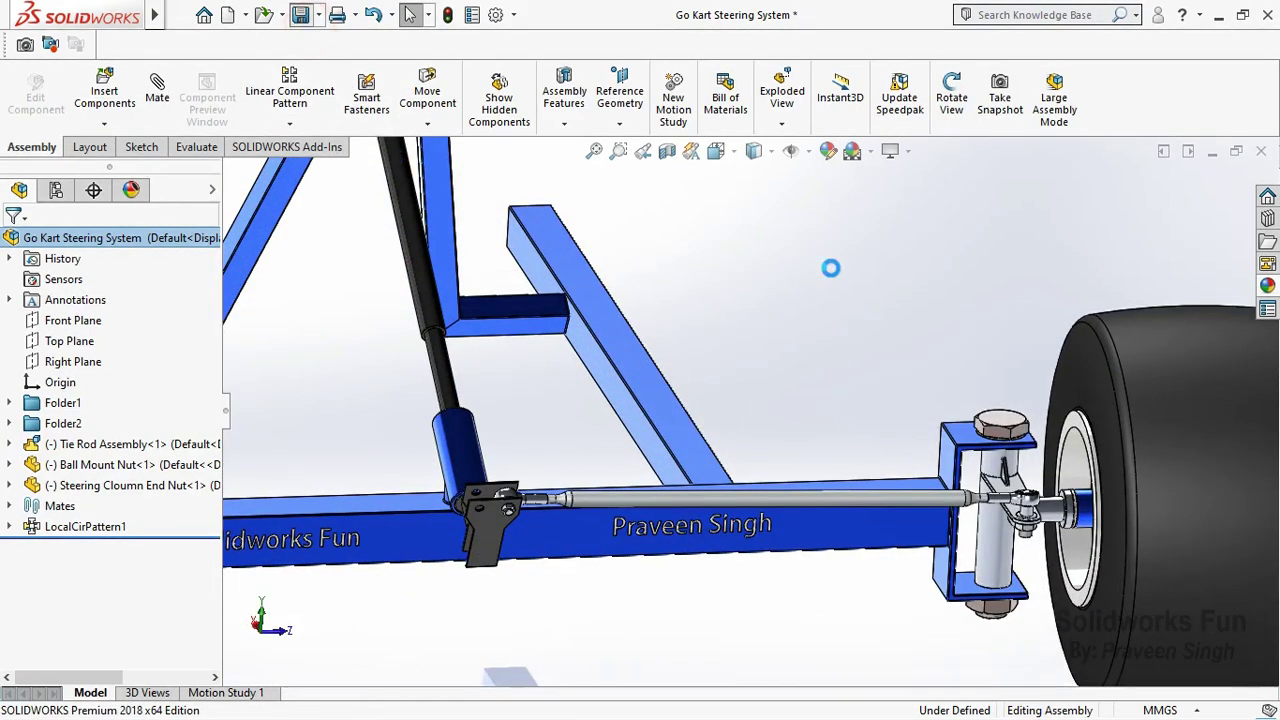
scroll(856, 303, up, 3)
scroll(856, 303, up, 2)
click(558, 192)
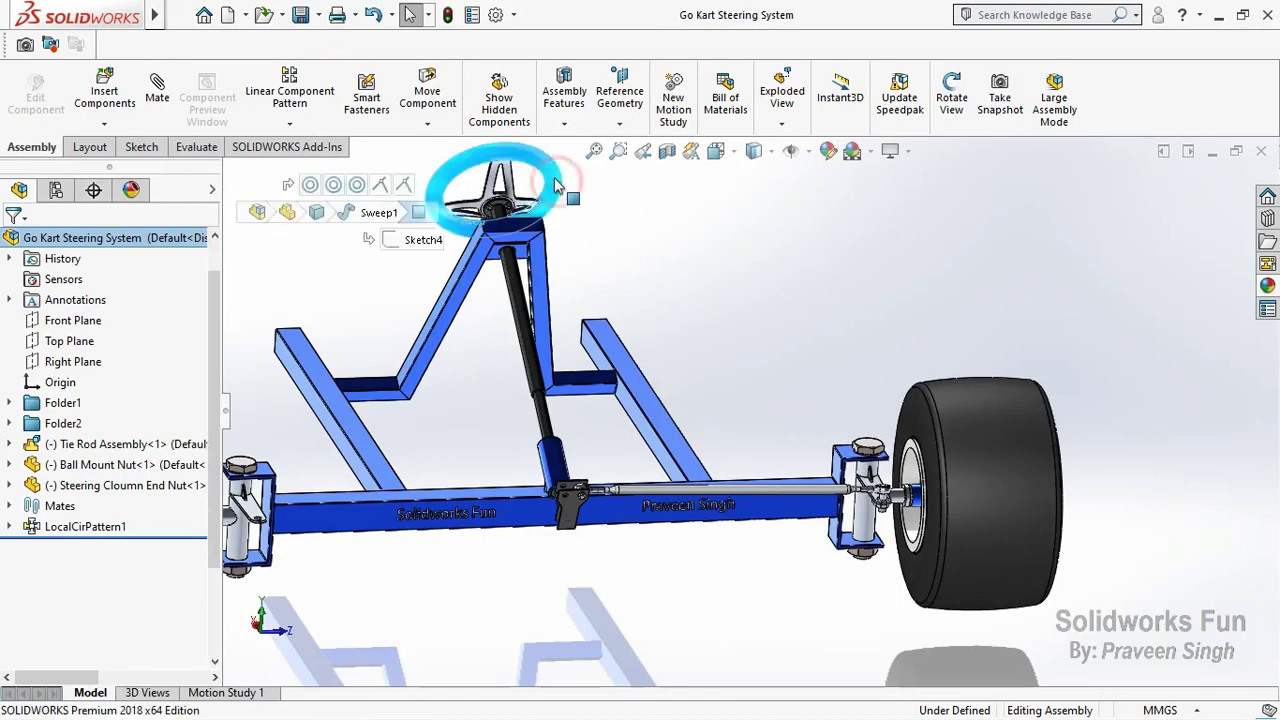
mouse_move(560, 192)
mouse_down()
mouse_move(600, 209)
mouse_move(571, 206)
mouse_move(551, 182)
mouse_move(565, 195)
mouse_up()
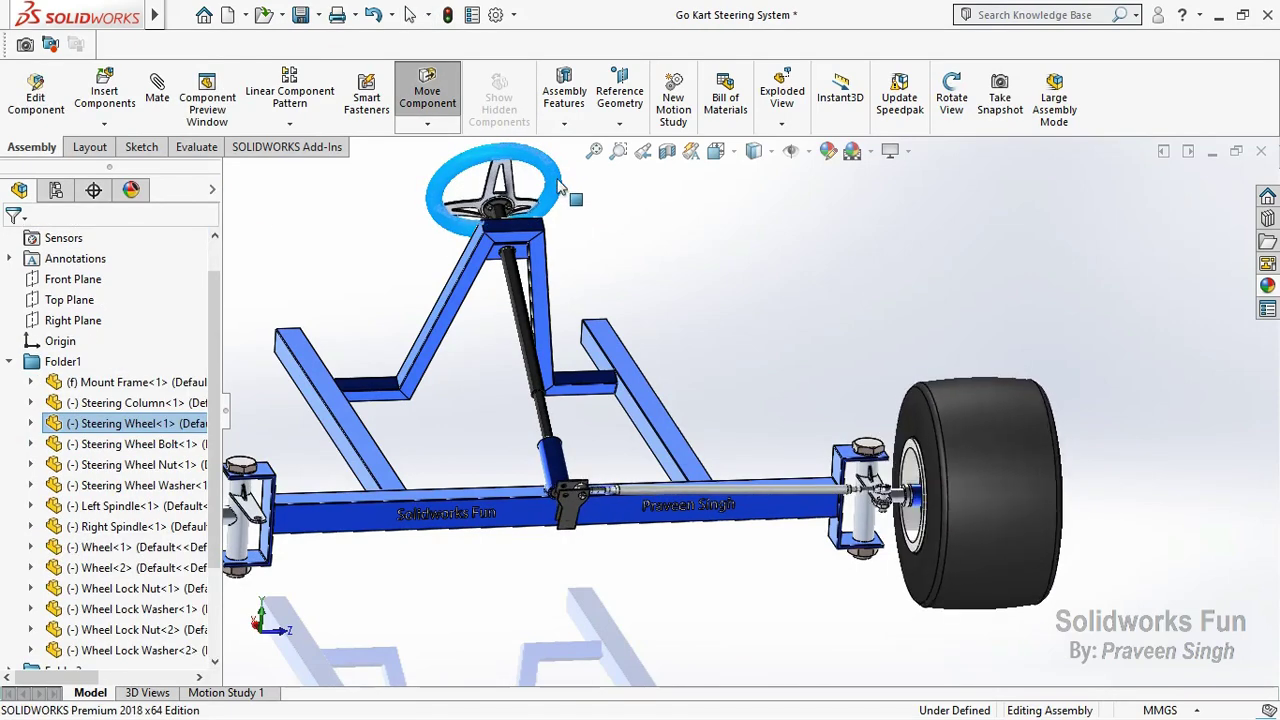
click(703, 268)
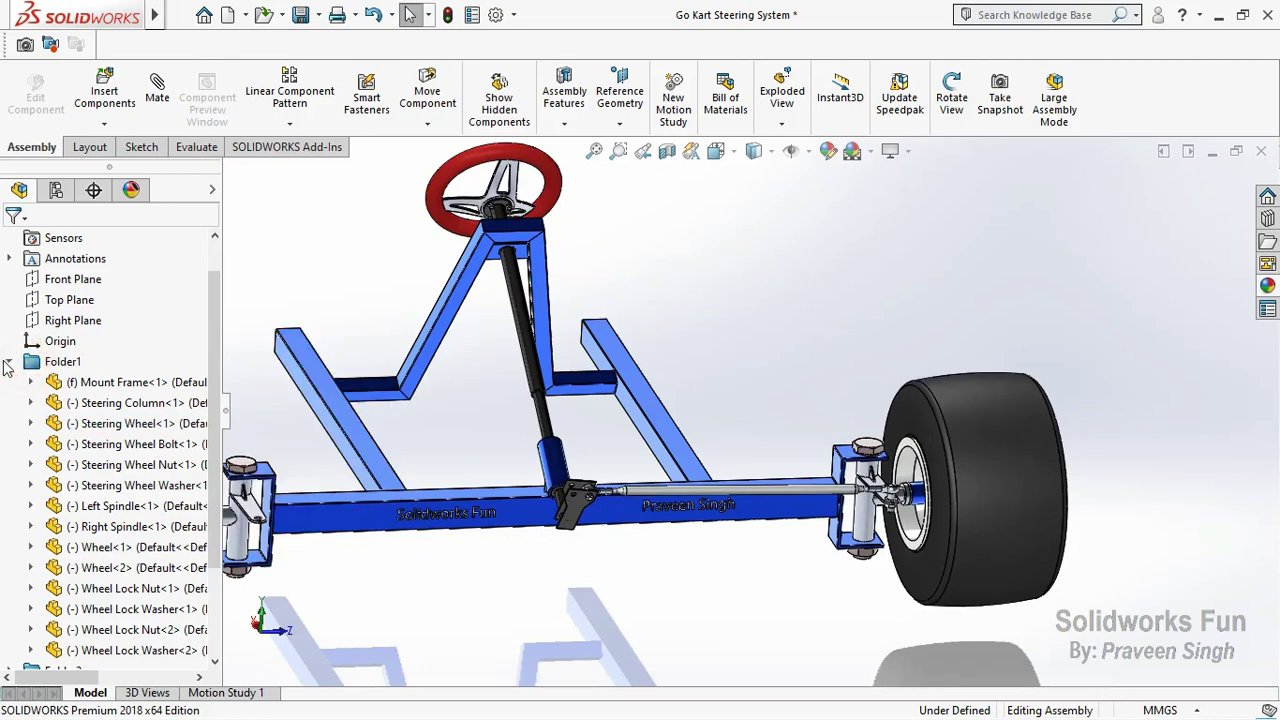
Step: Rebuild and save the Go Kart Steering System assembly
click(7, 362)
click(300, 15)
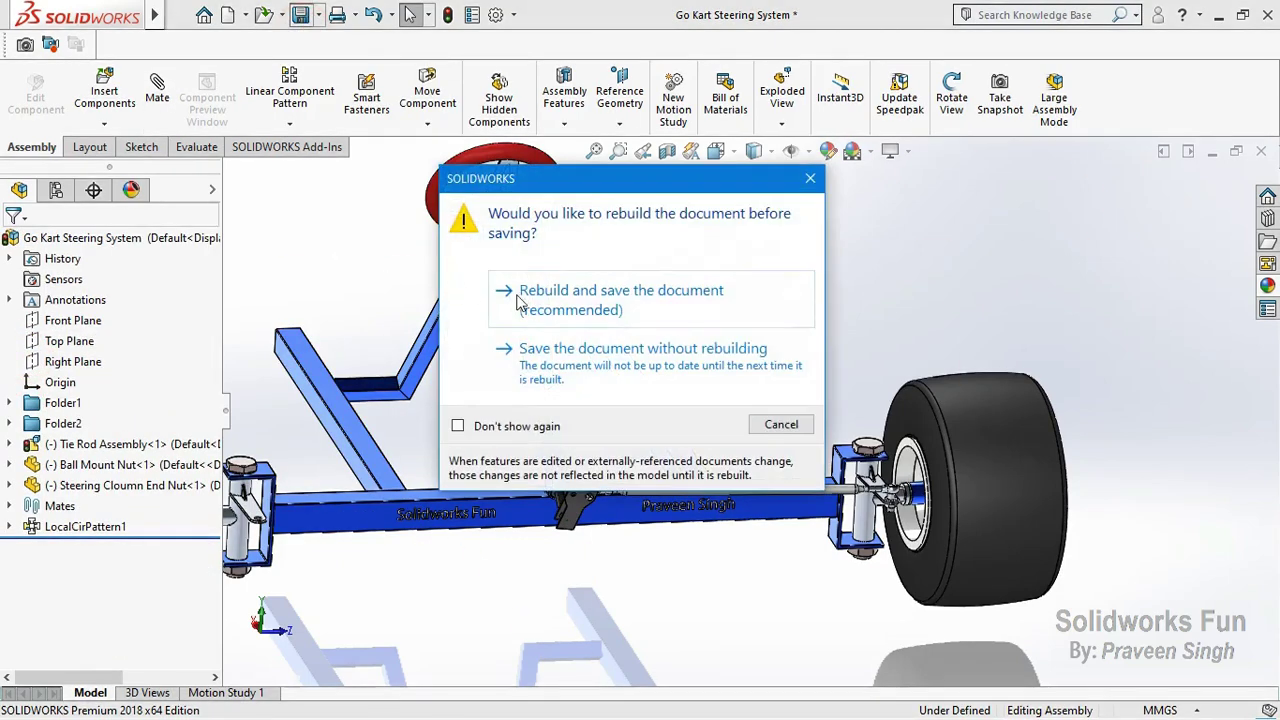
click(500, 362)
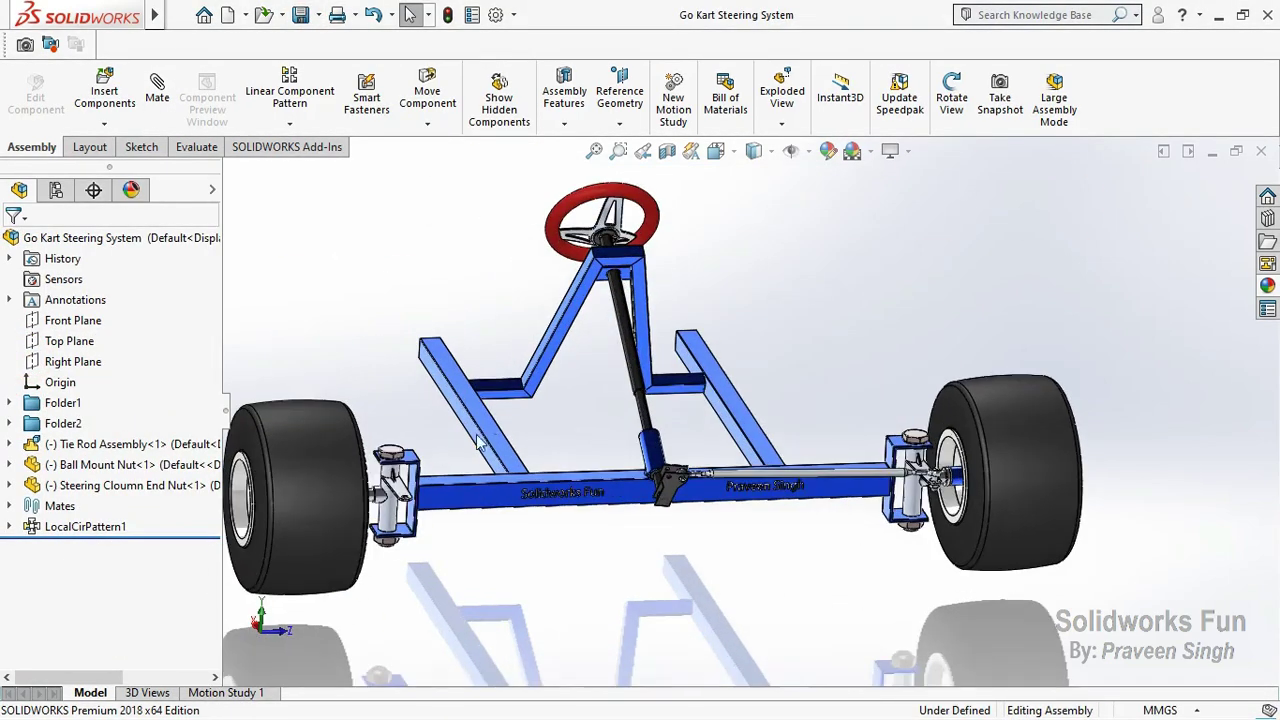
click(106, 125)
Step: Insert a second Tie Rod Assembly from the assembly files and place it below the kart
click(140, 150)
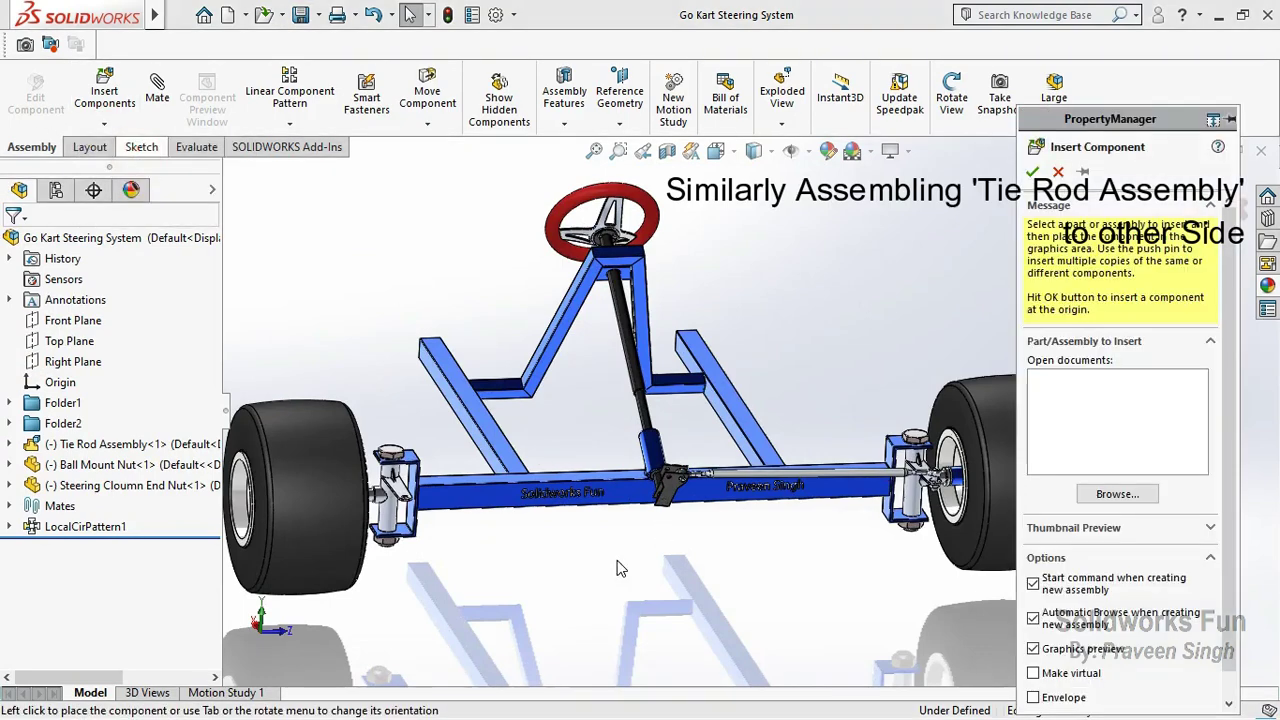
click(930, 660)
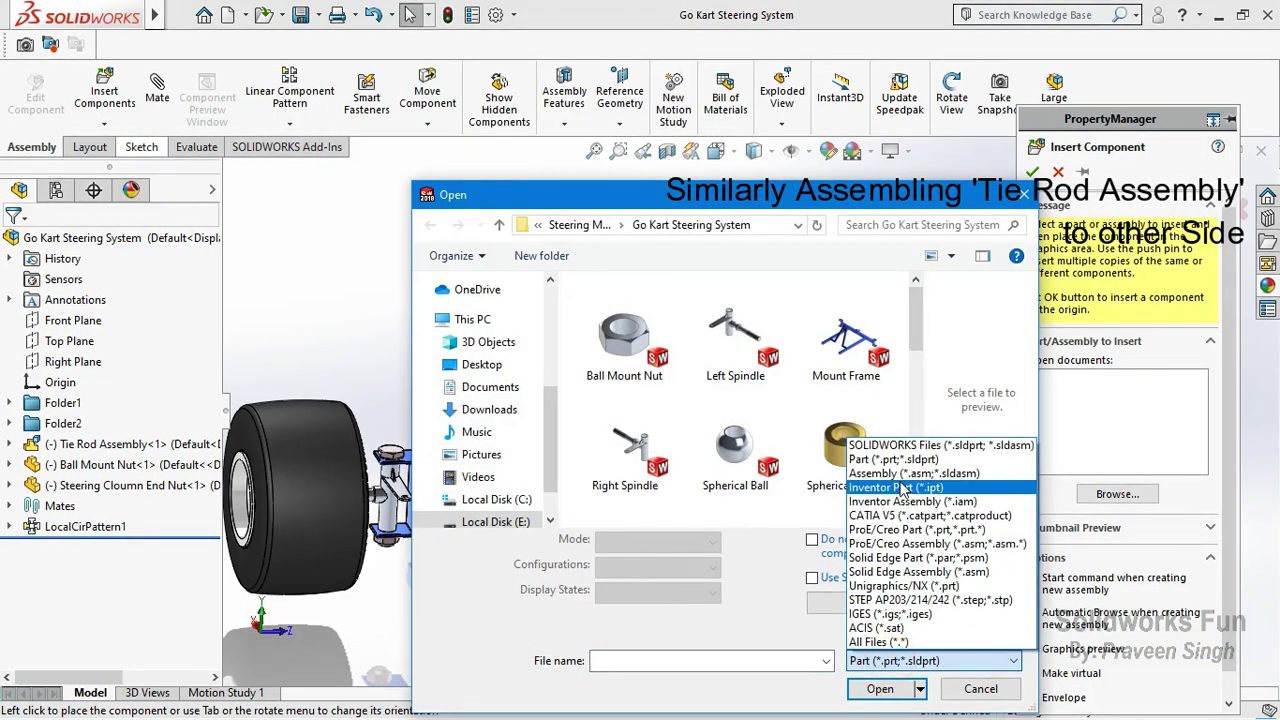
click(910, 473)
click(737, 320)
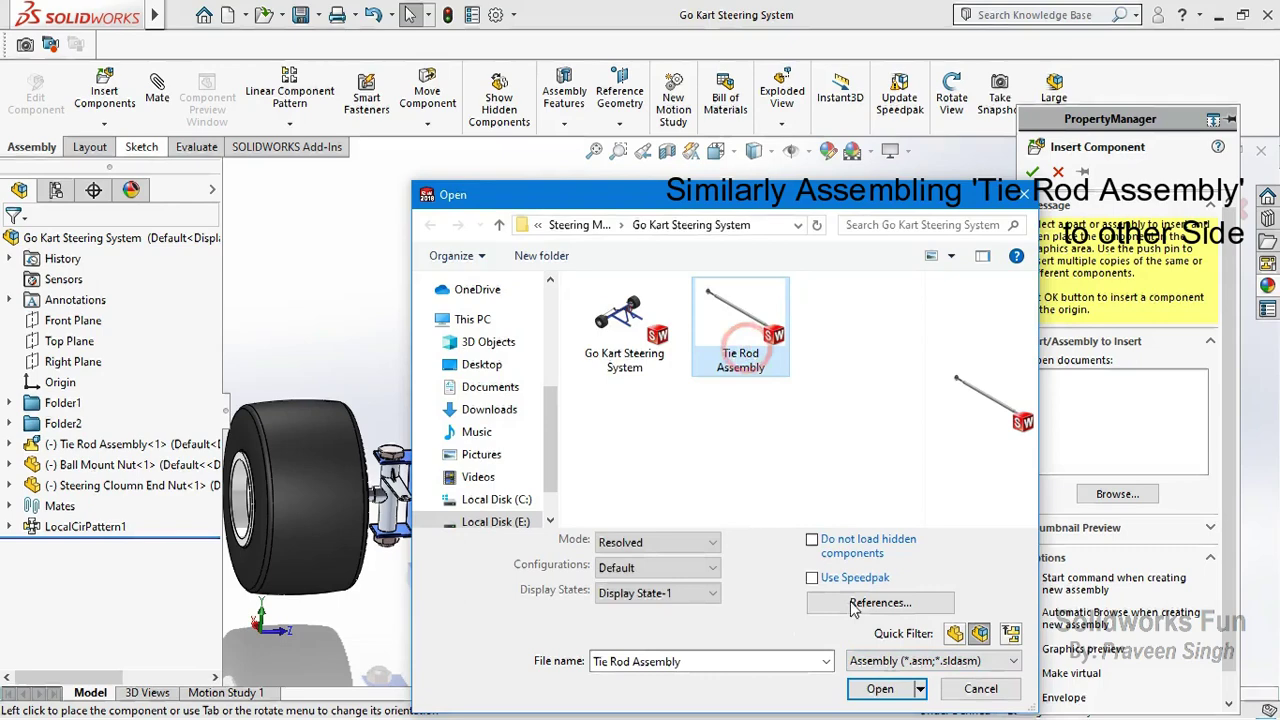
click(880, 688)
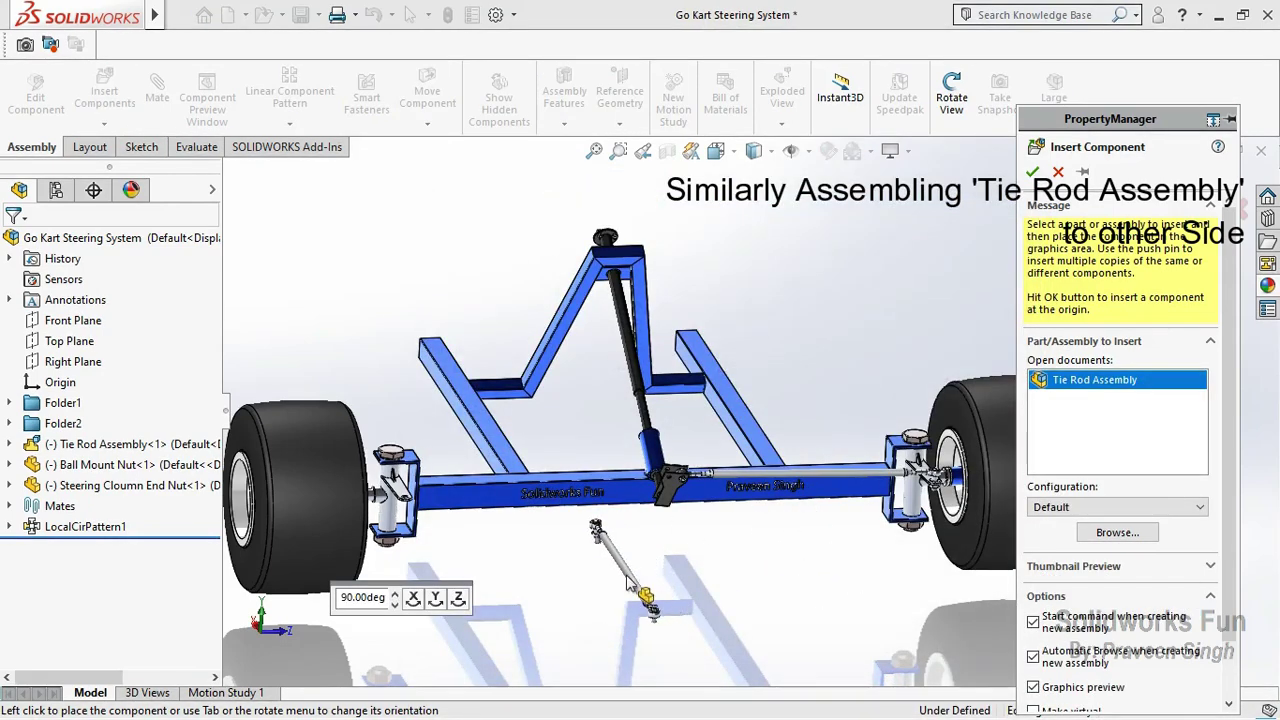
click(628, 580)
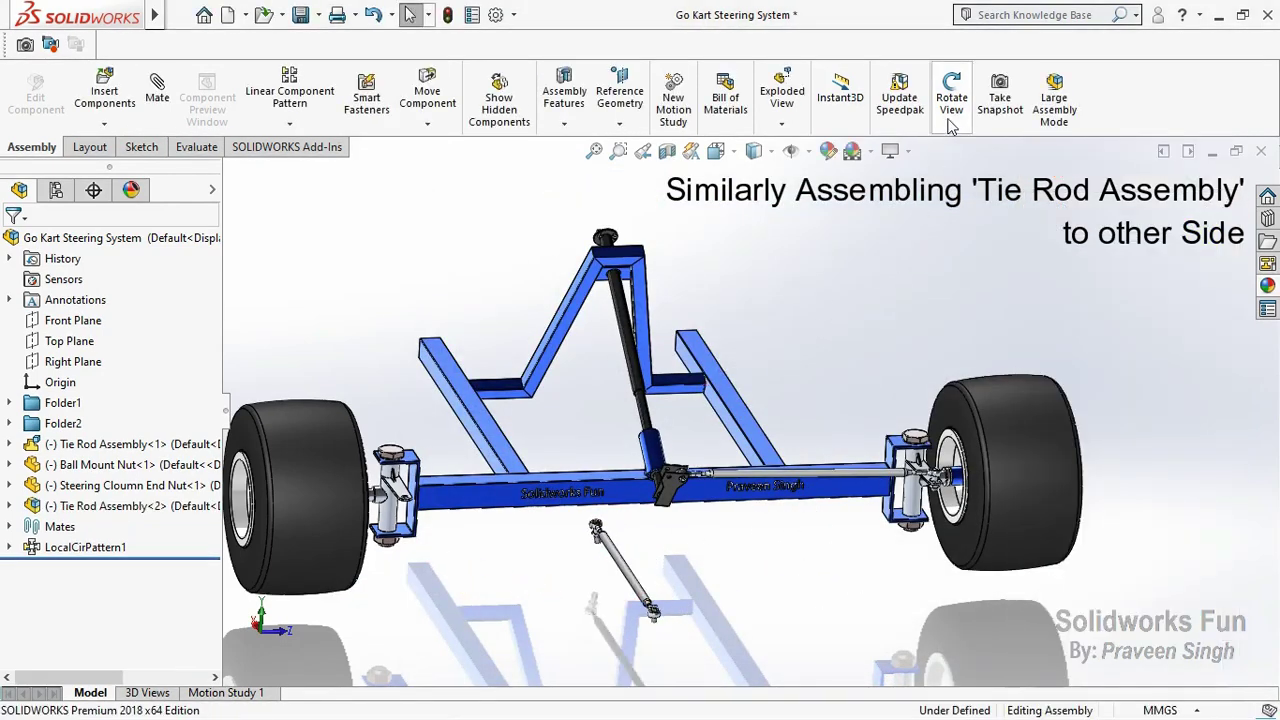
Step: Rotate the new tie rod until it lies roughly parallel to the front axle
drag(662, 443, 834, 195)
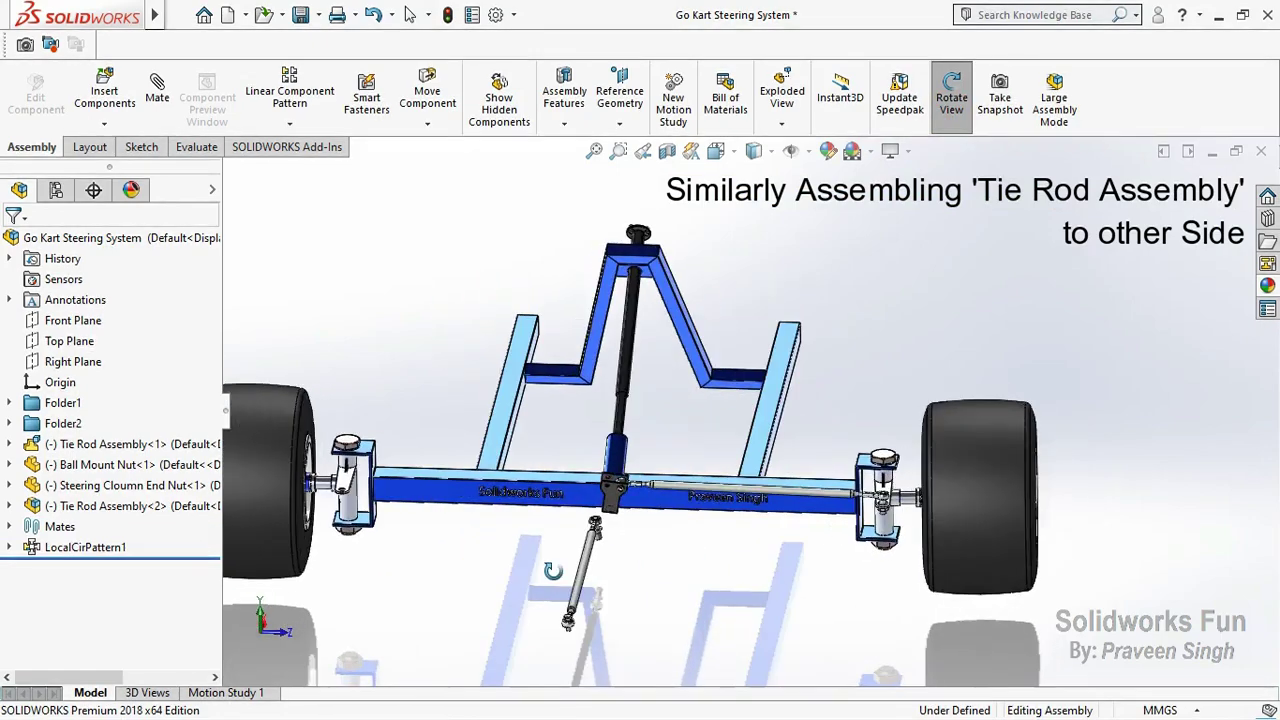
scroll(834, 195, down, 3)
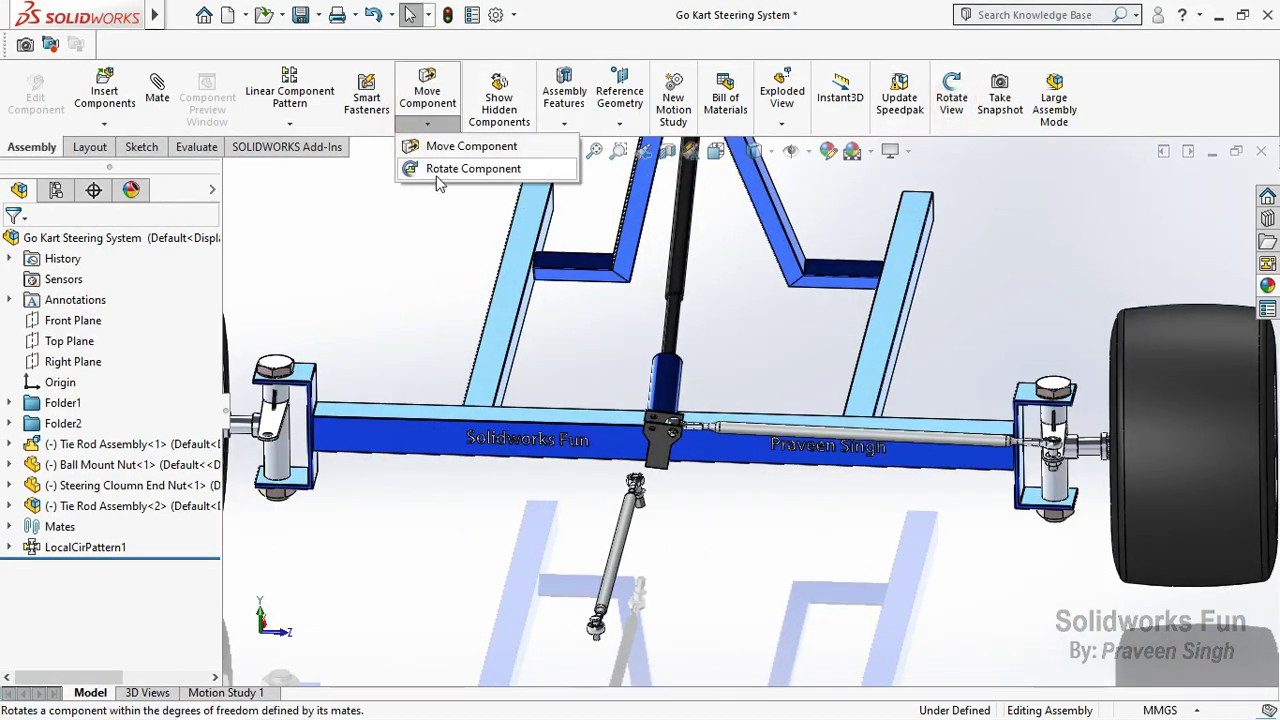
click(437, 172)
drag(618, 537, 620, 540)
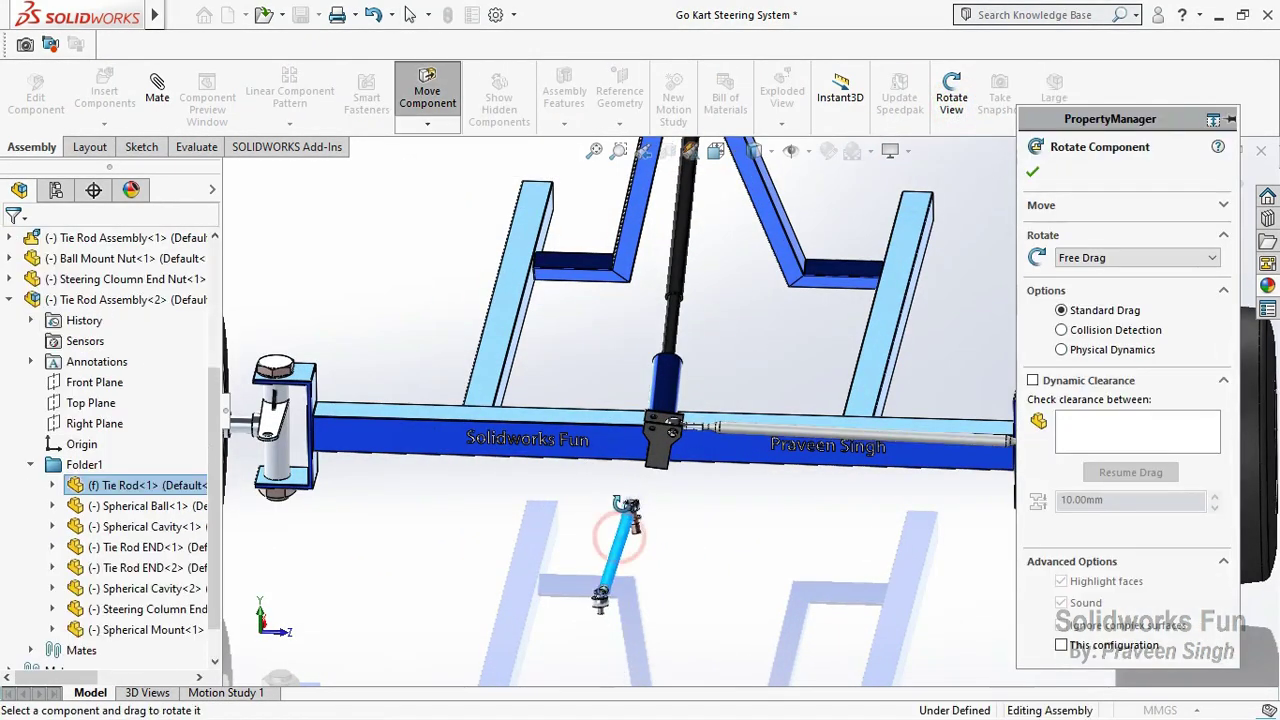
mouse_move(736, 544)
mouse_down()
mouse_move(537, 567)
mouse_move(459, 632)
mouse_up()
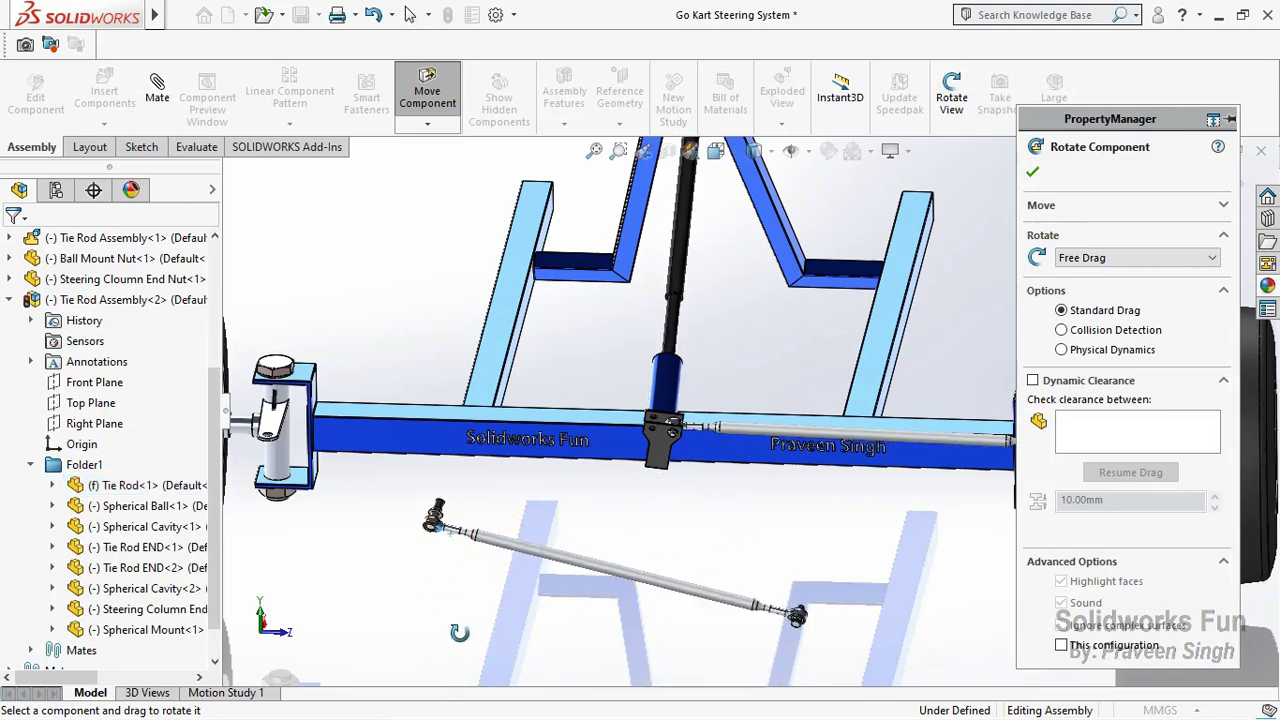
drag(469, 510, 499, 290)
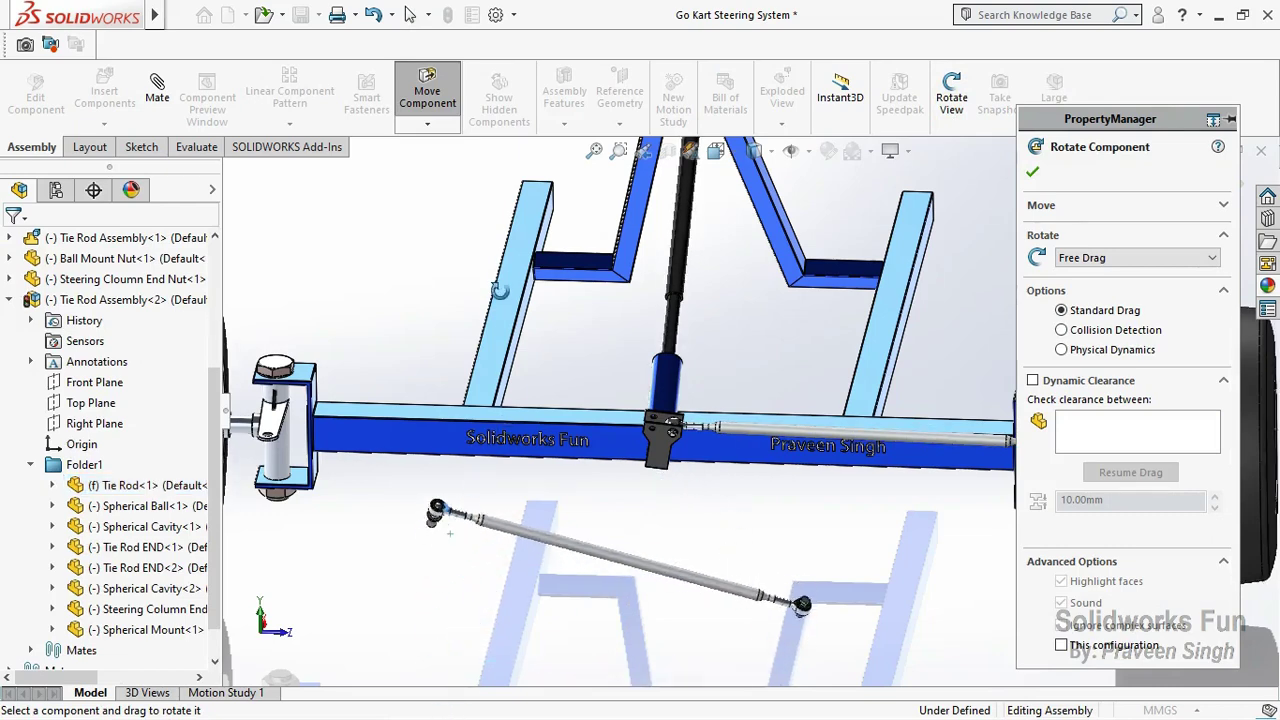
click(1033, 172)
click(11, 302)
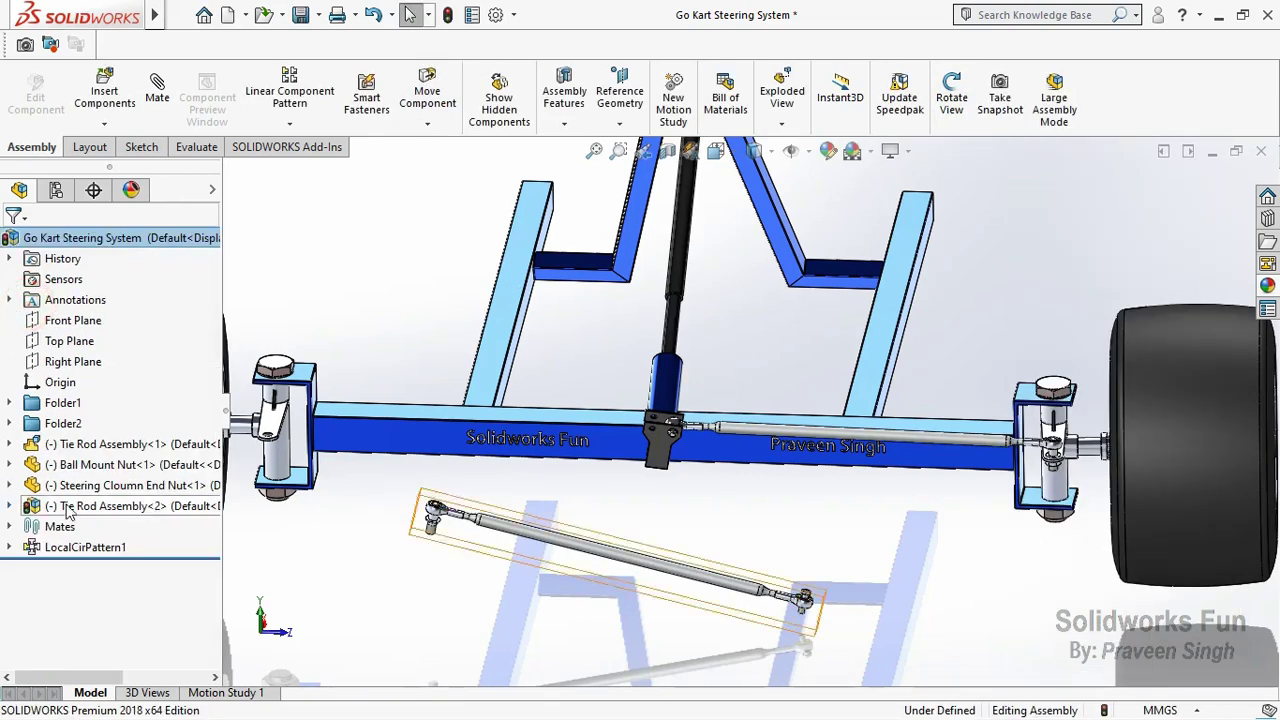
Step: Mate the tie rod end concentric with the spindle arm hole and slide it up the axis
scroll(345, 515, down, 3)
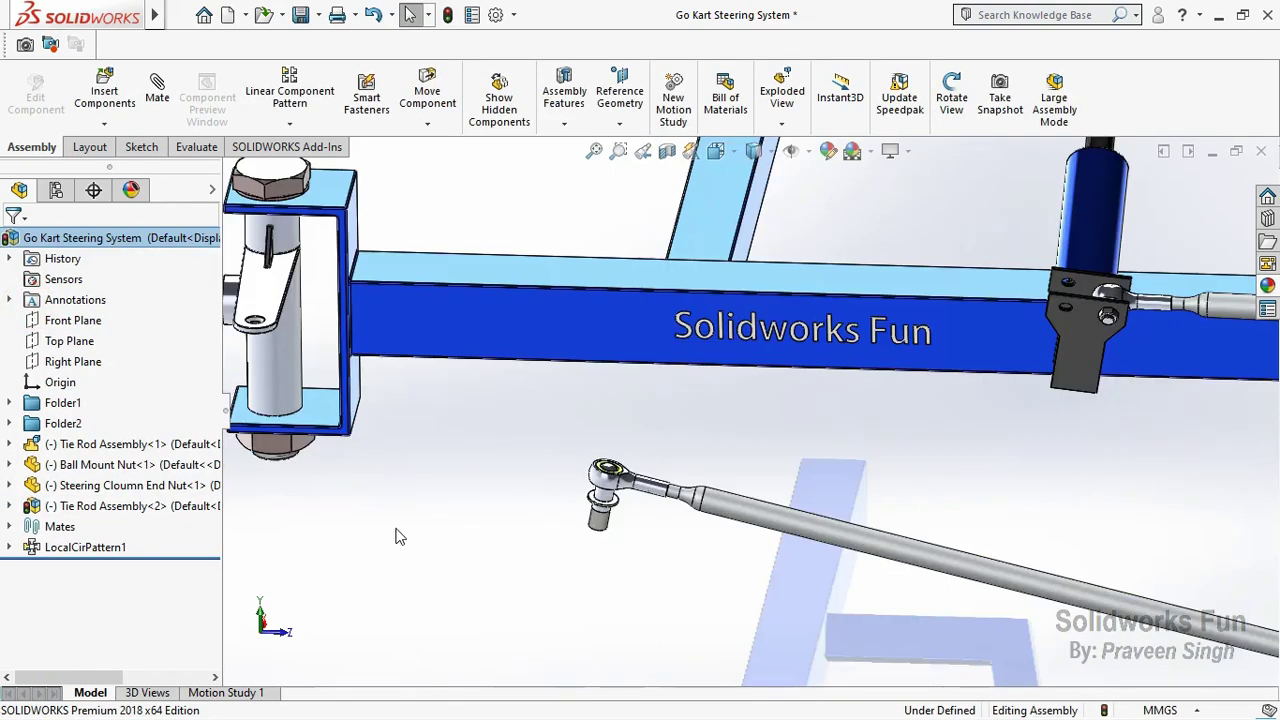
click(587, 531)
scroll(587, 531, up, 3)
scroll(540, 392, down, 3)
scroll(540, 392, down, 2)
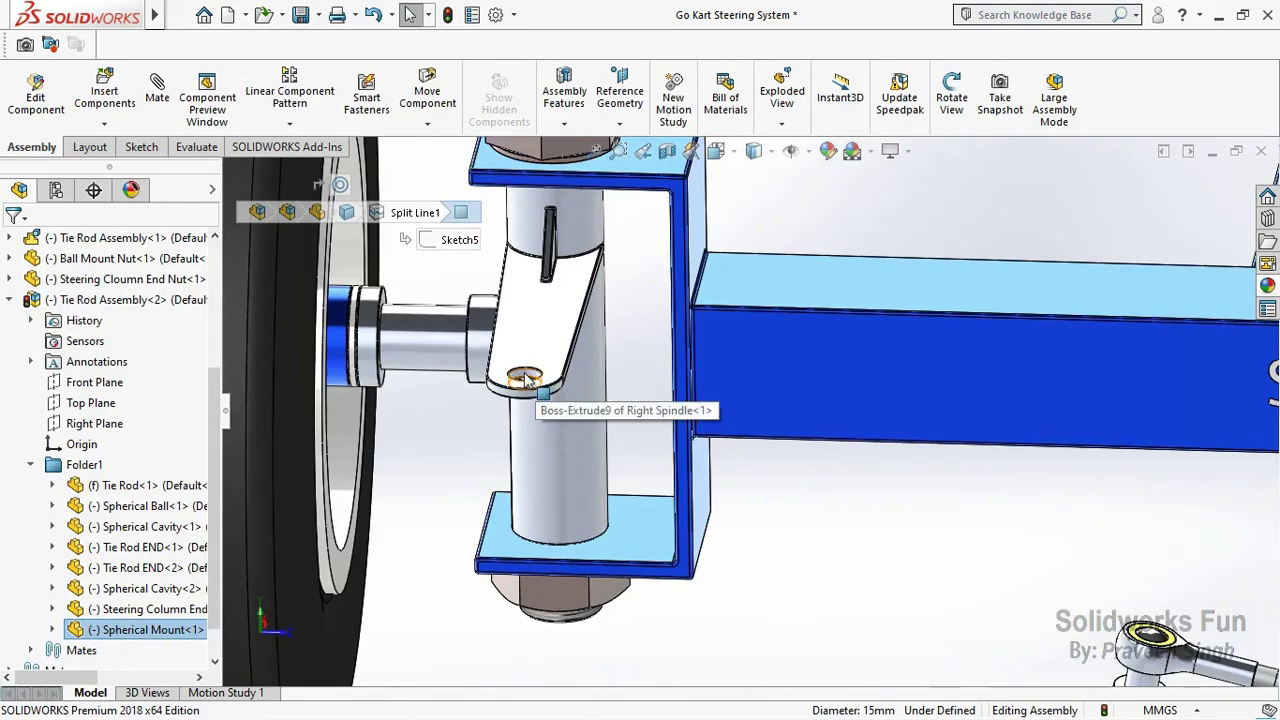
ctrl+click(525, 378)
click(645, 356)
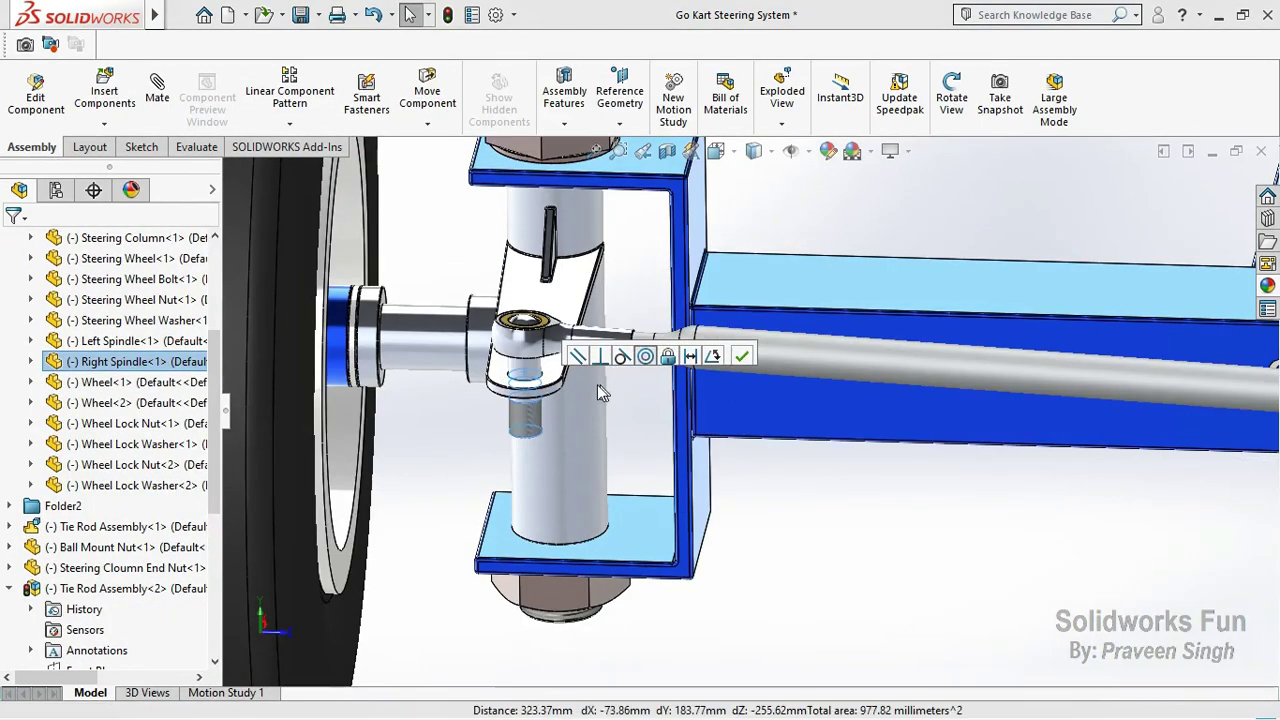
scroll(565, 385, down, 2)
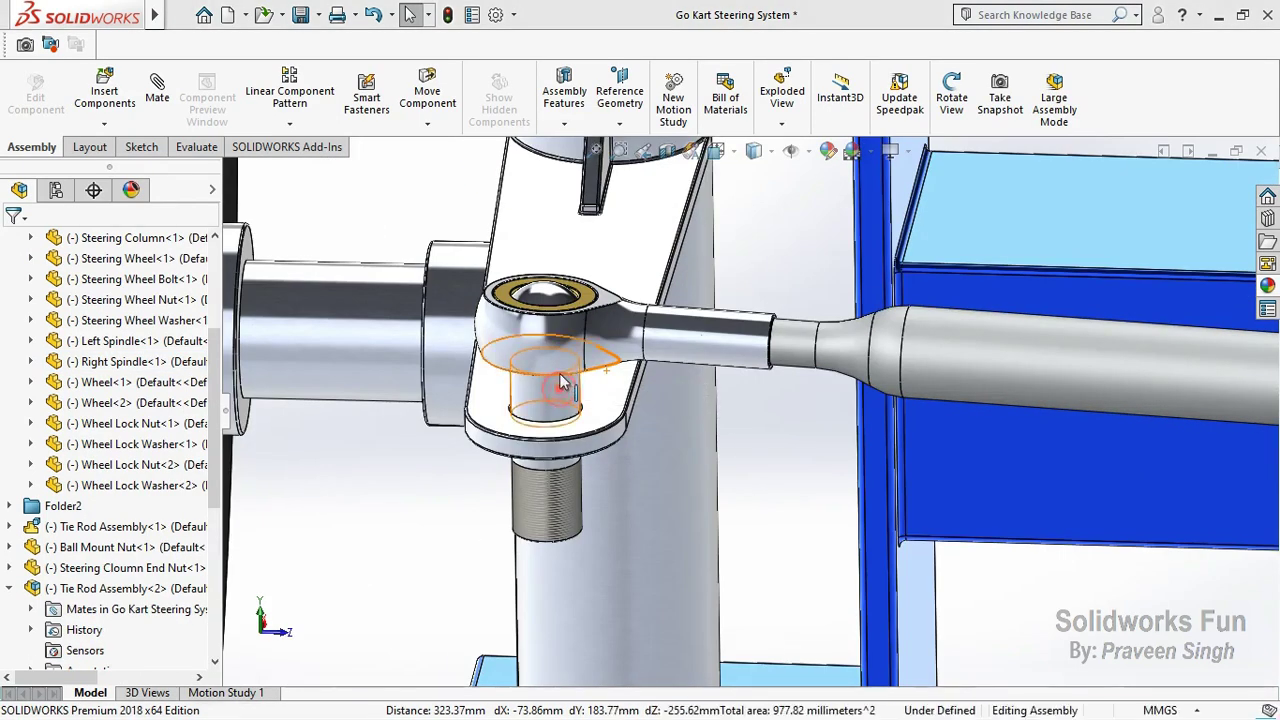
drag(560, 402, 560, 345)
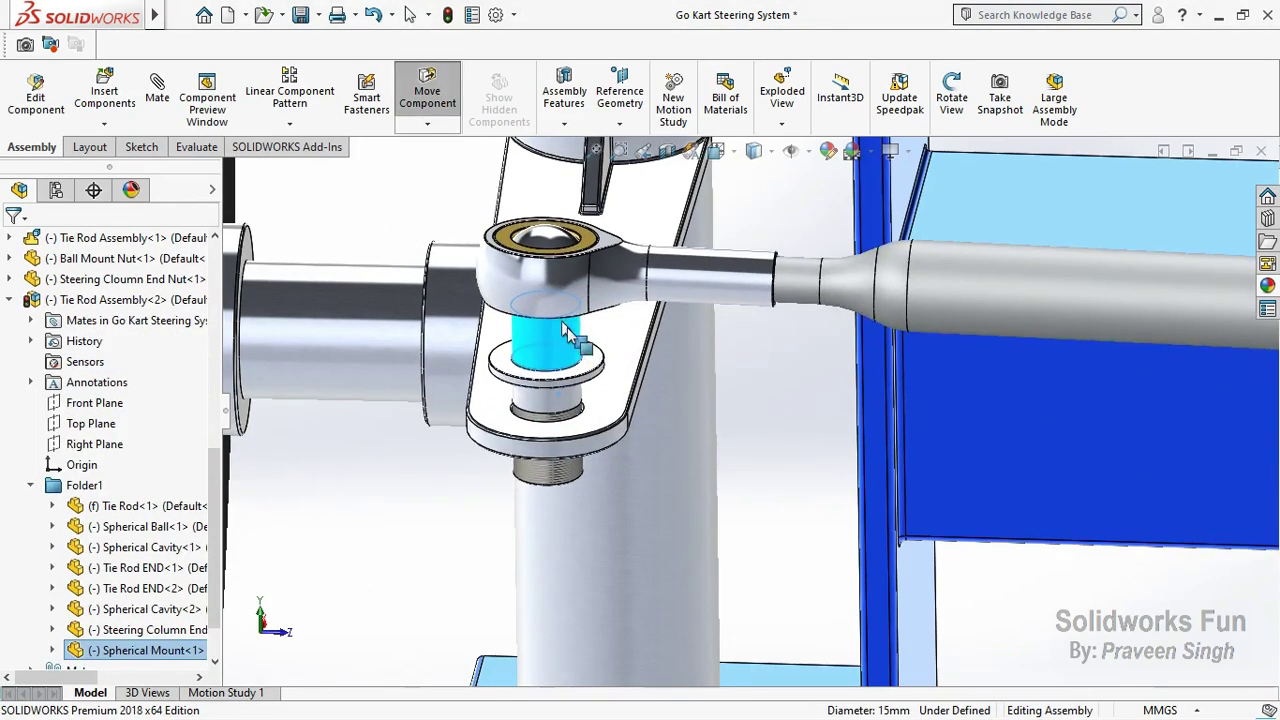
Step: Orbit under the spindle arm to inspect its hole face and the washer ring below the tie rod end
click(515, 200)
click(940, 112)
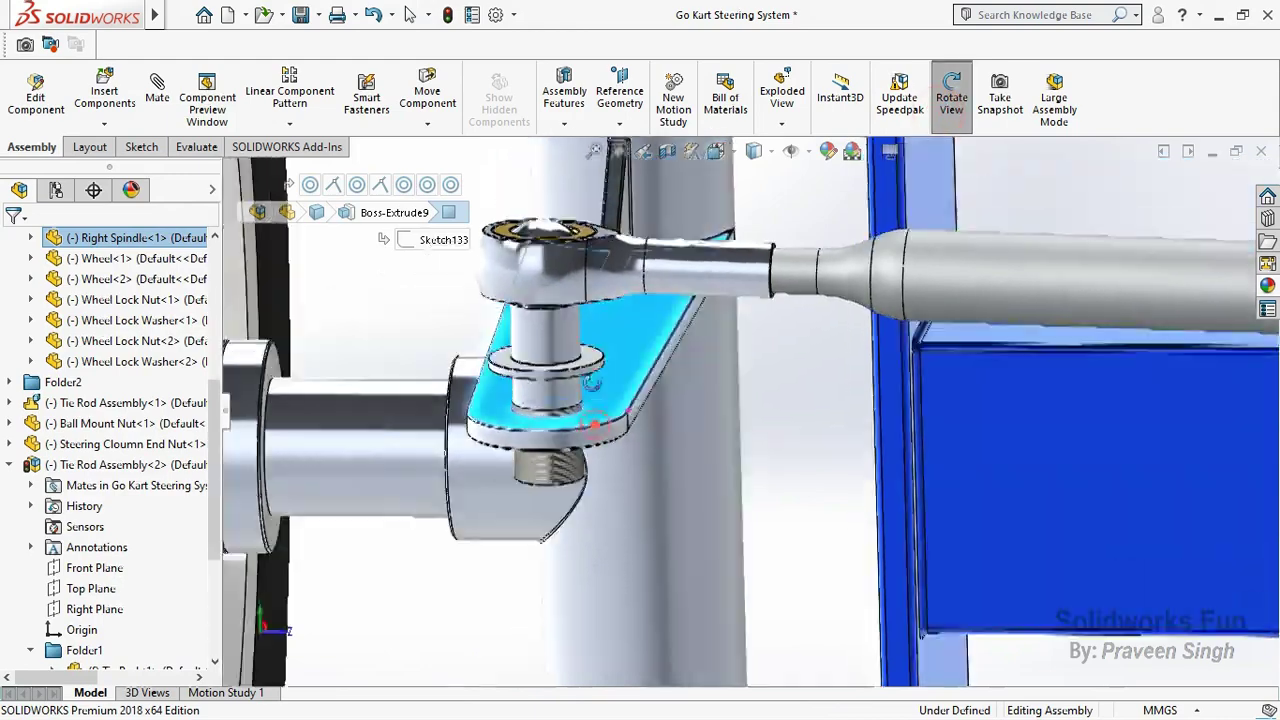
drag(600, 420, 360, 325)
right_click(360, 325)
click(493, 455)
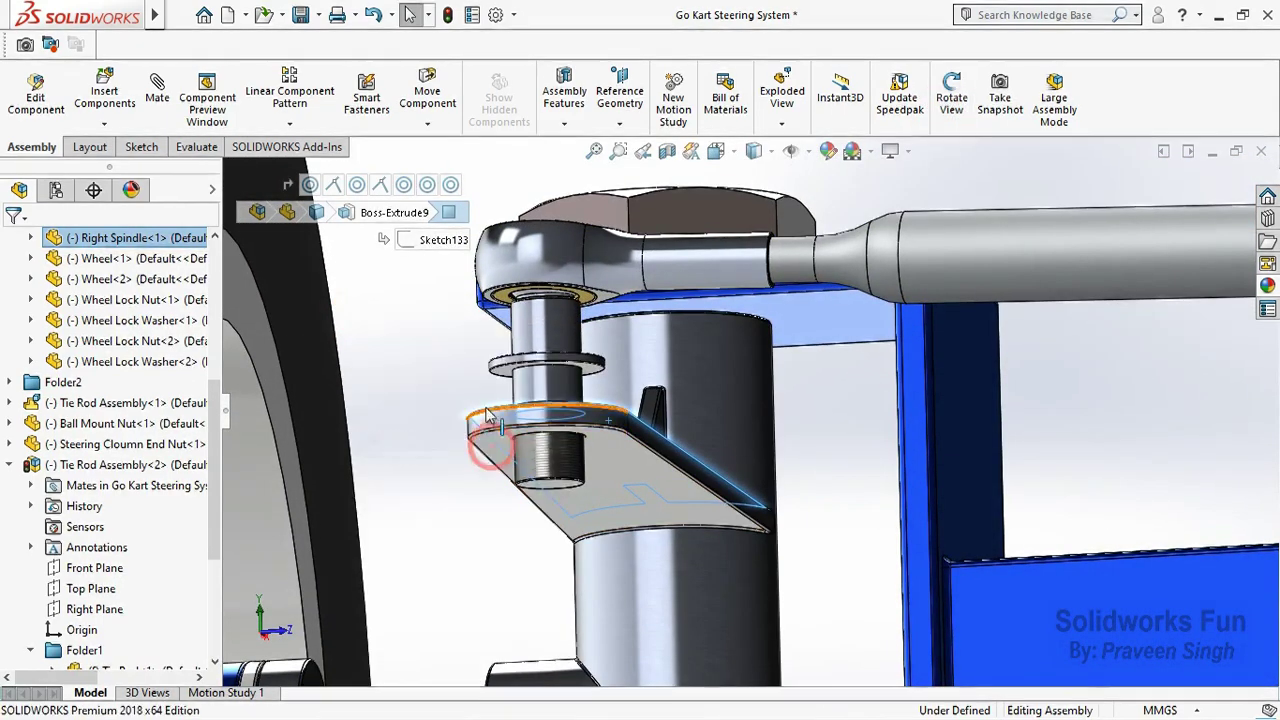
middle_drag(493, 455, 540, 380)
click(573, 352)
Step: Centre the frame and steering wheel in view and collapse Tie Rod Assembly<2> and Folder1
scroll(573, 355, up, 2)
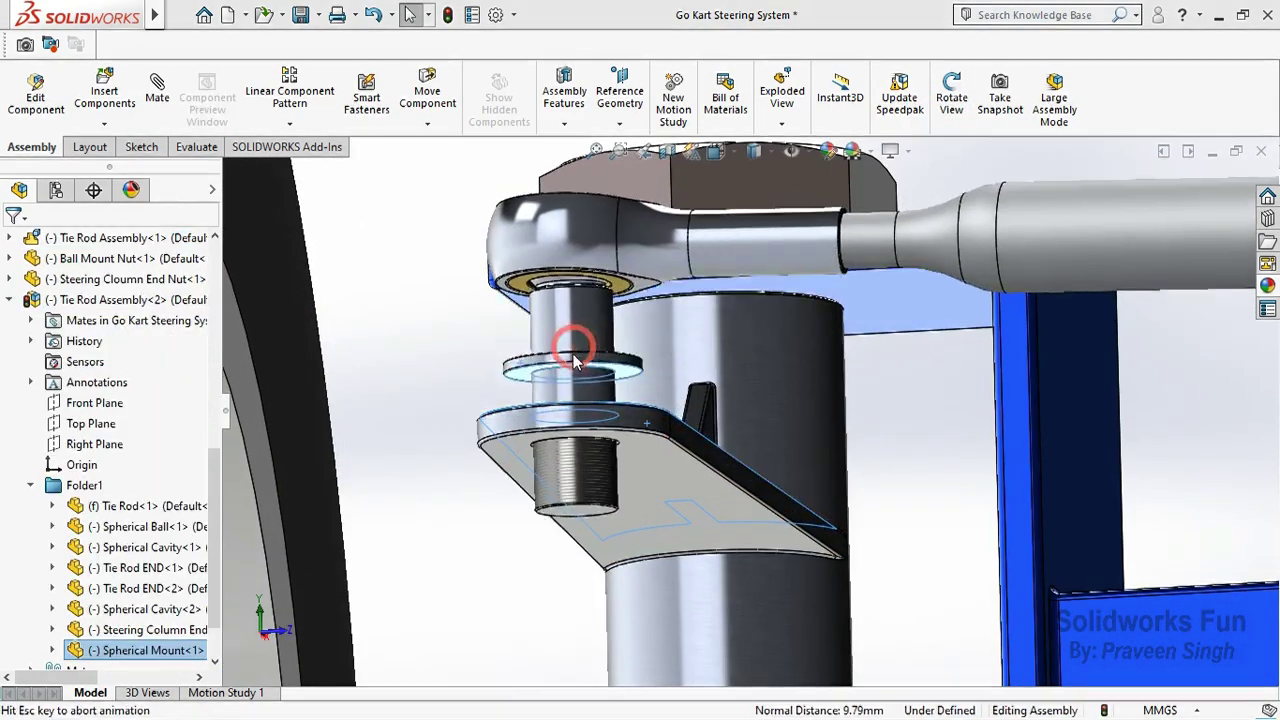
scroll(745, 380, up, 3)
scroll(866, 493, up, 4)
scroll(993, 450, up, 3)
middle_drag(993, 450, 294, 483)
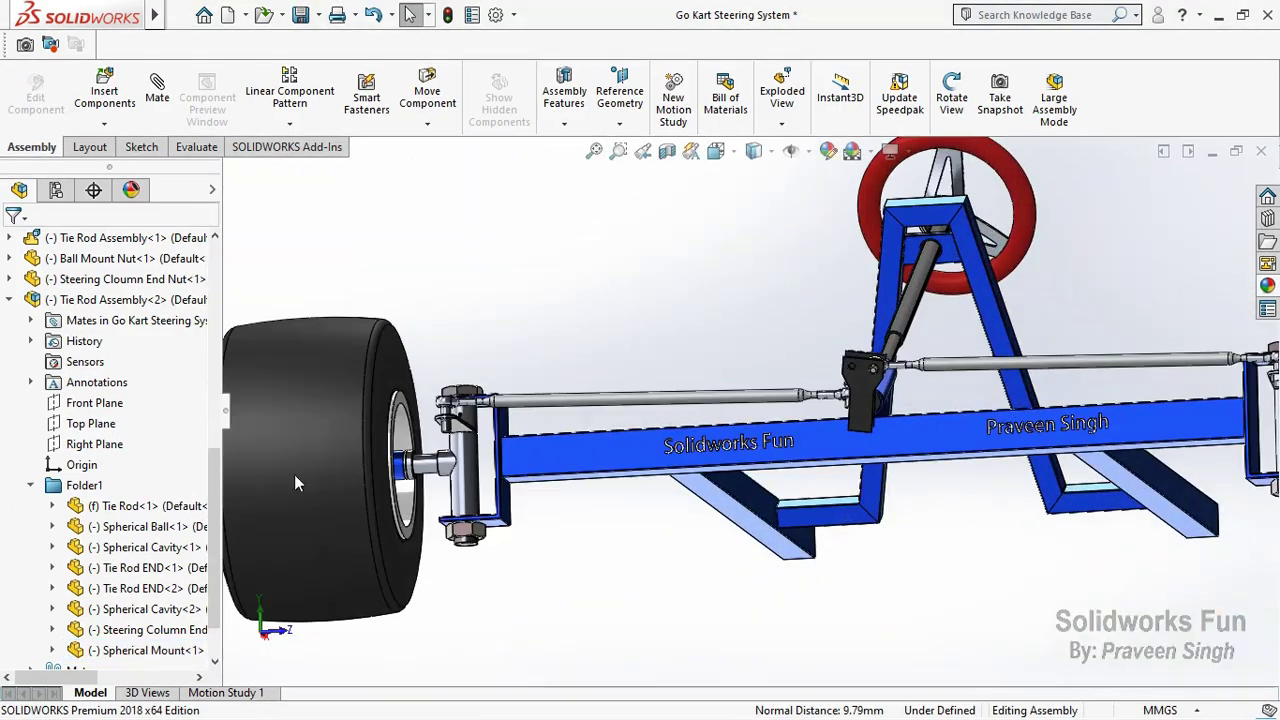
click(9, 299)
scroll(22, 435, up, 3)
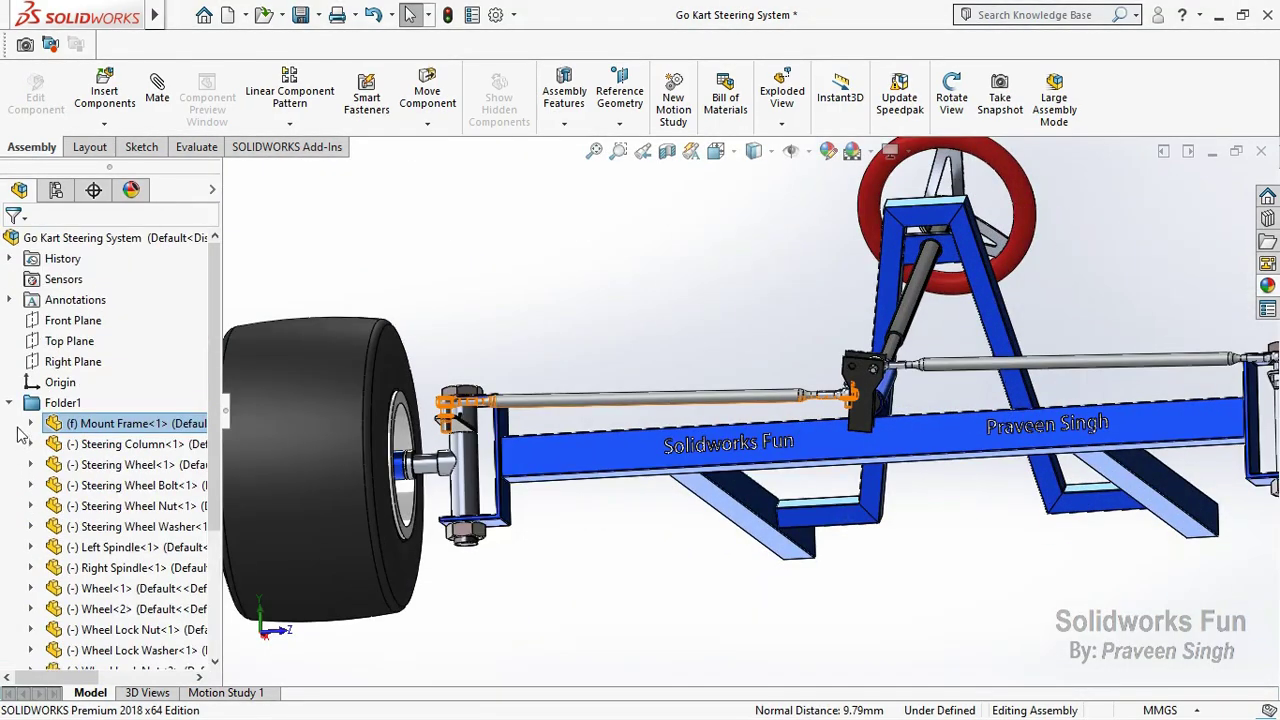
click(10, 404)
Step: Make Tie Rod Assembly<2> flexible and turn the view toward the steering-column bracket
click(128, 508)
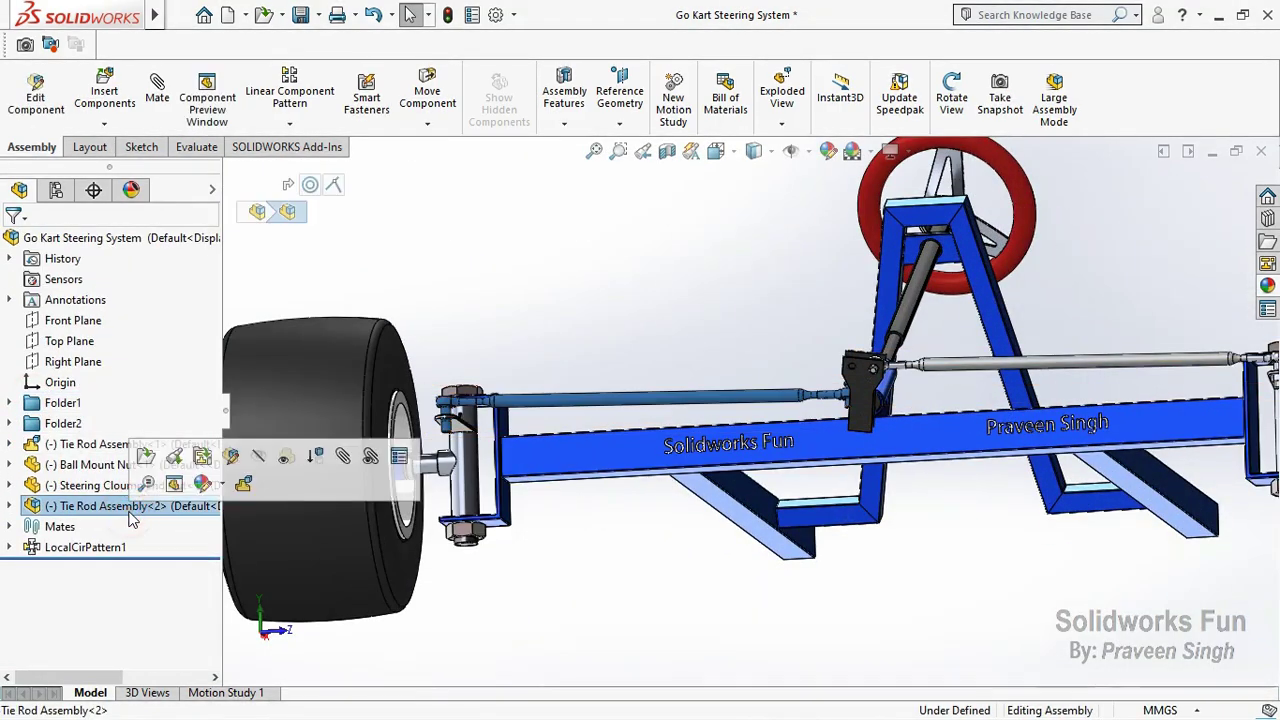
right_click(128, 515)
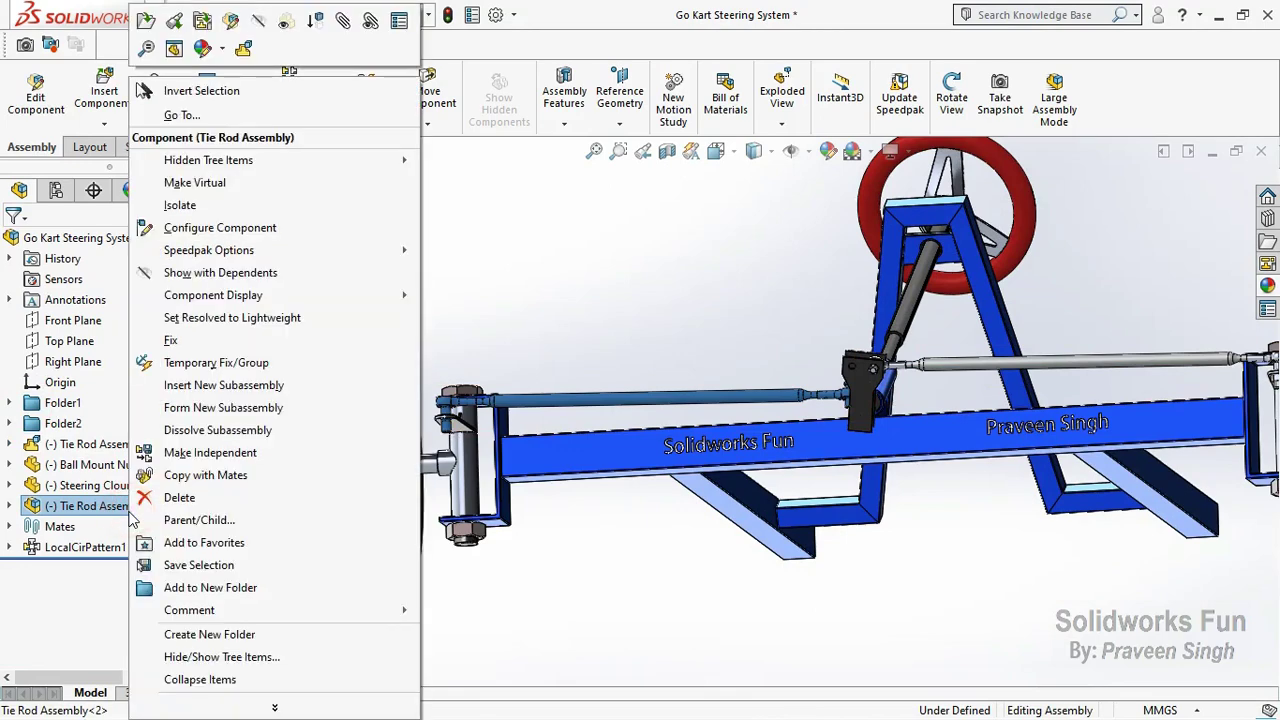
click(242, 48)
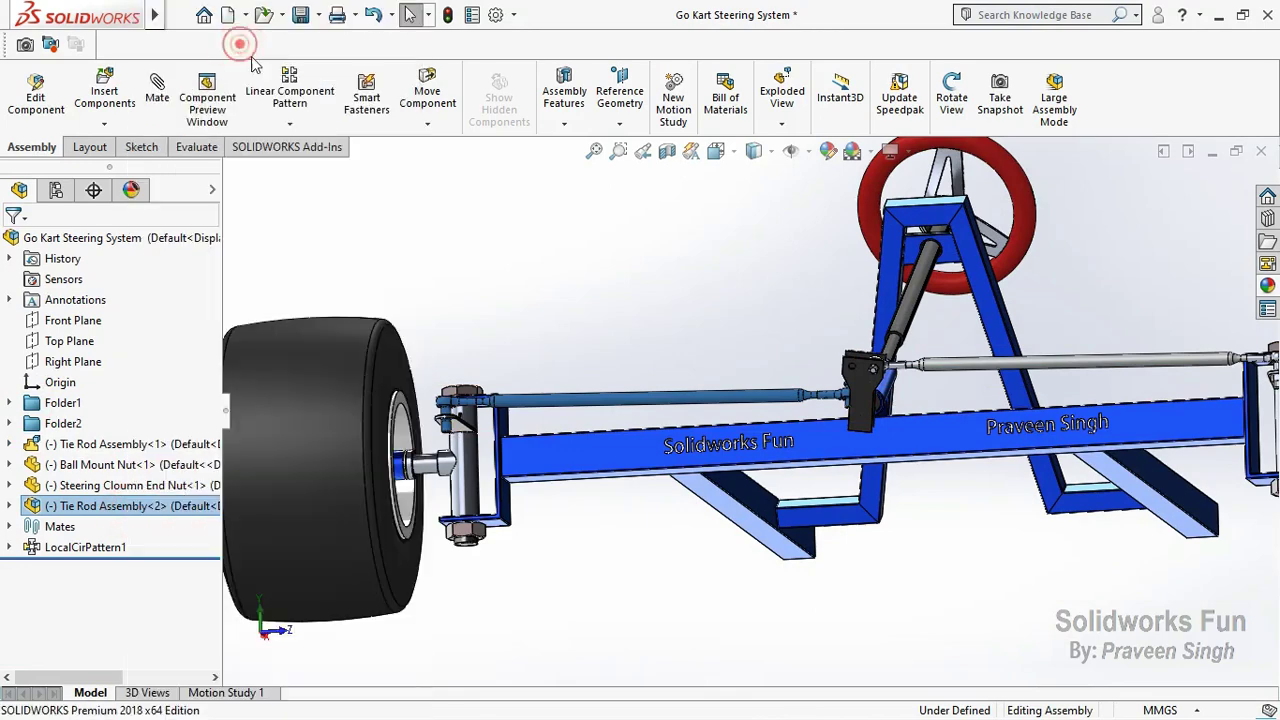
click(457, 235)
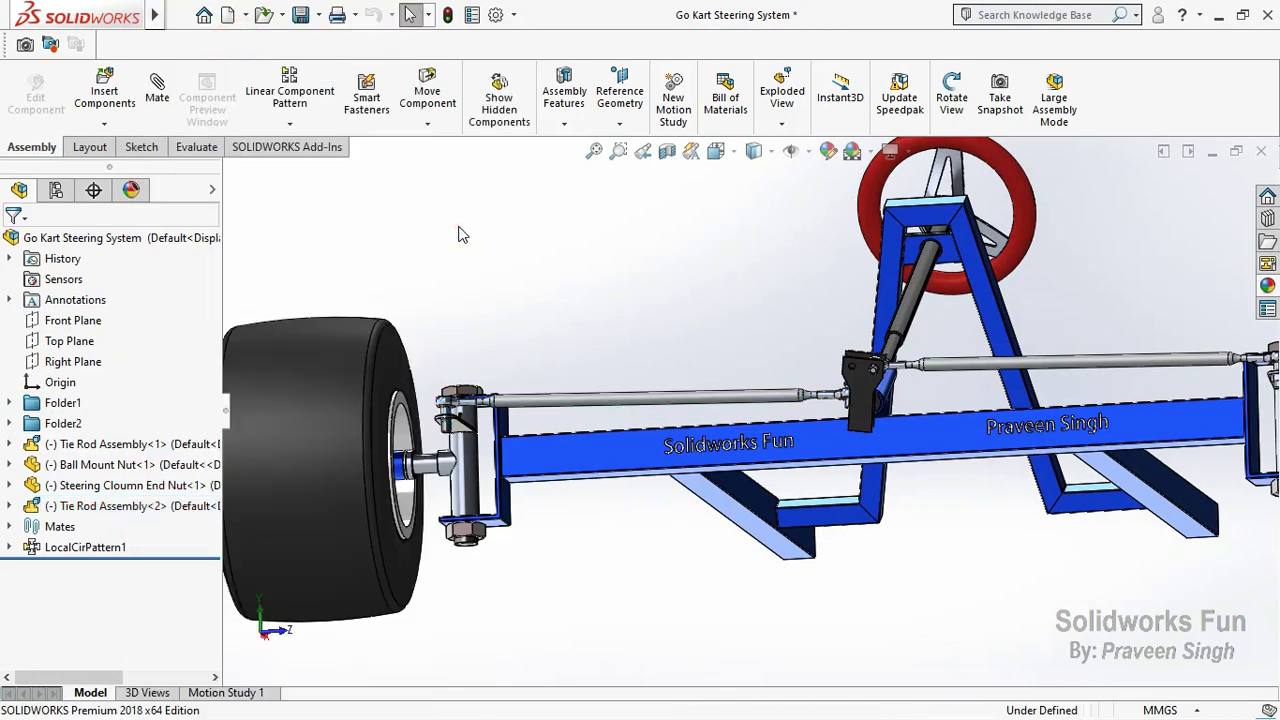
click(940, 115)
drag(860, 400, 889, 360)
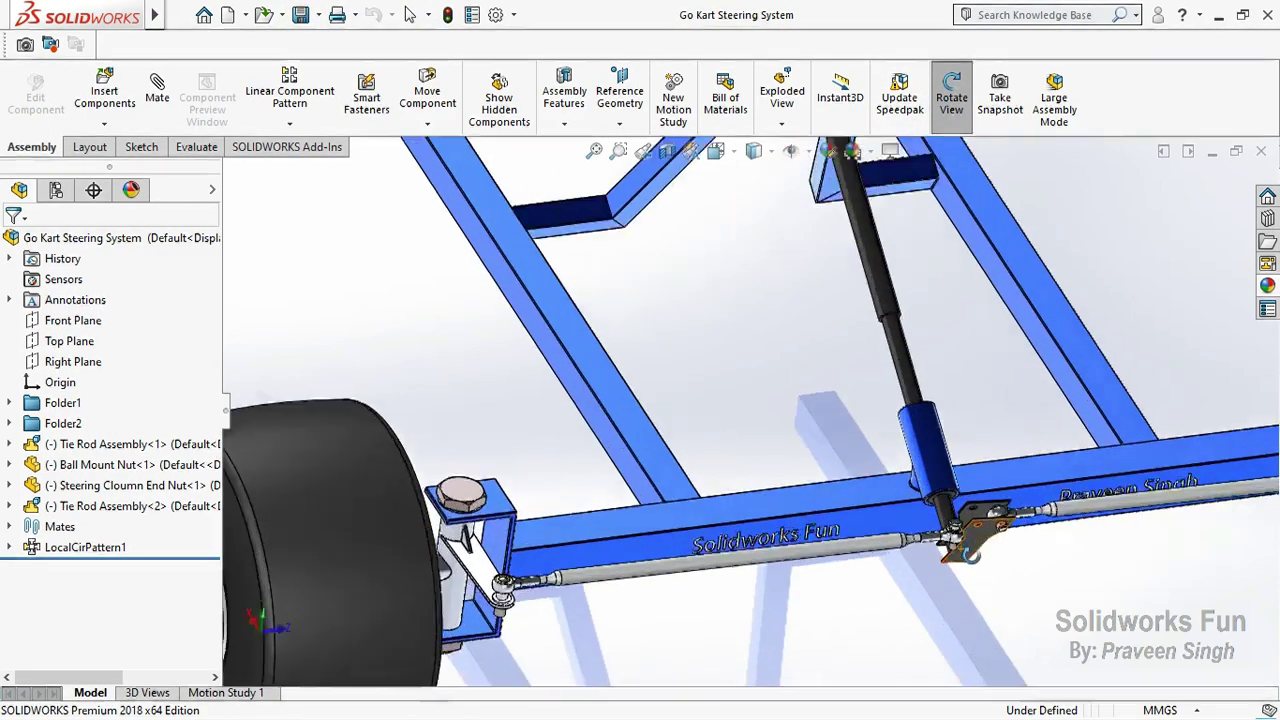
Step: Mate the tie rod end bolt concentric with the bracket plate hole
scroll(889, 360, down, 8)
click(949, 122)
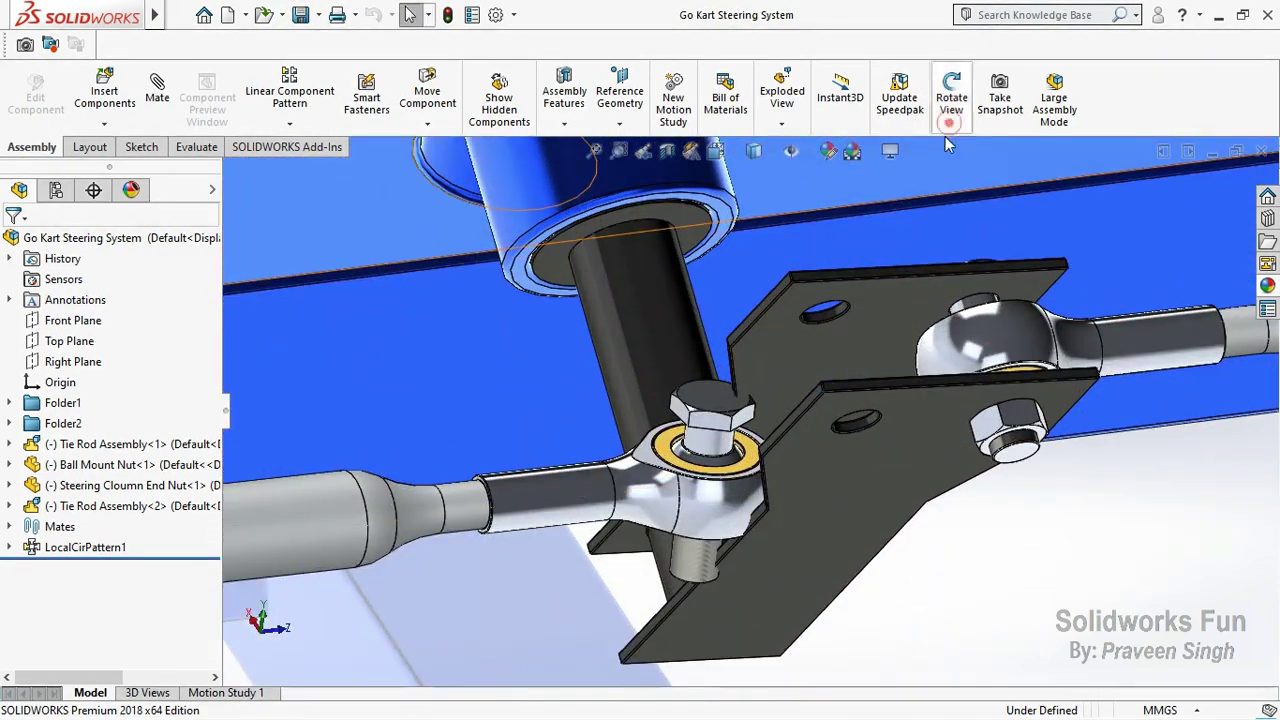
click(828, 320)
ctrl+click(705, 550)
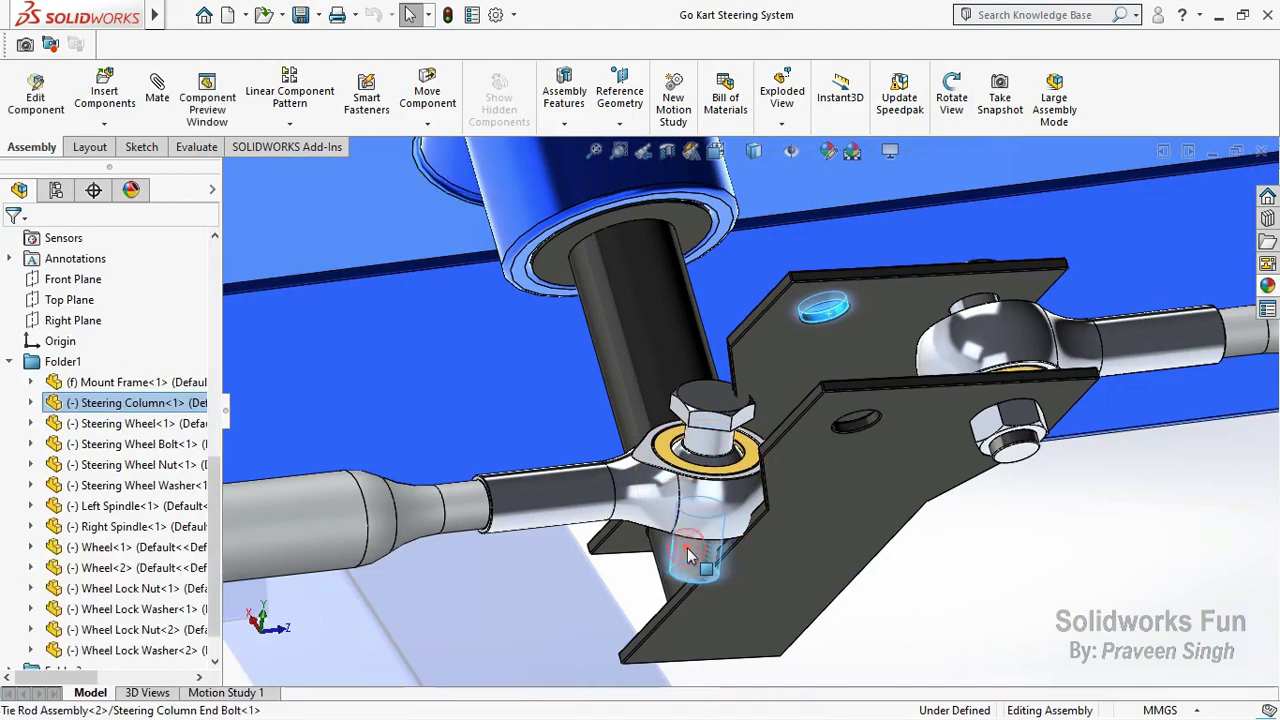
click(859, 341)
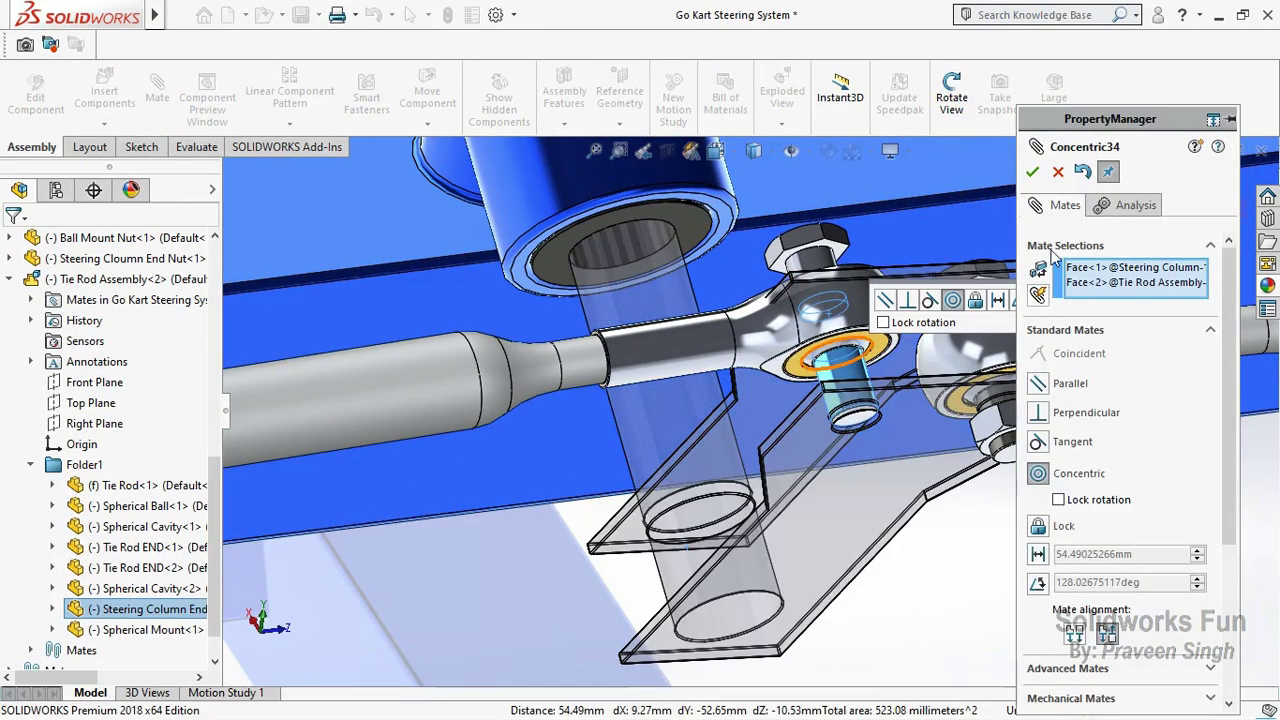
click(1032, 173)
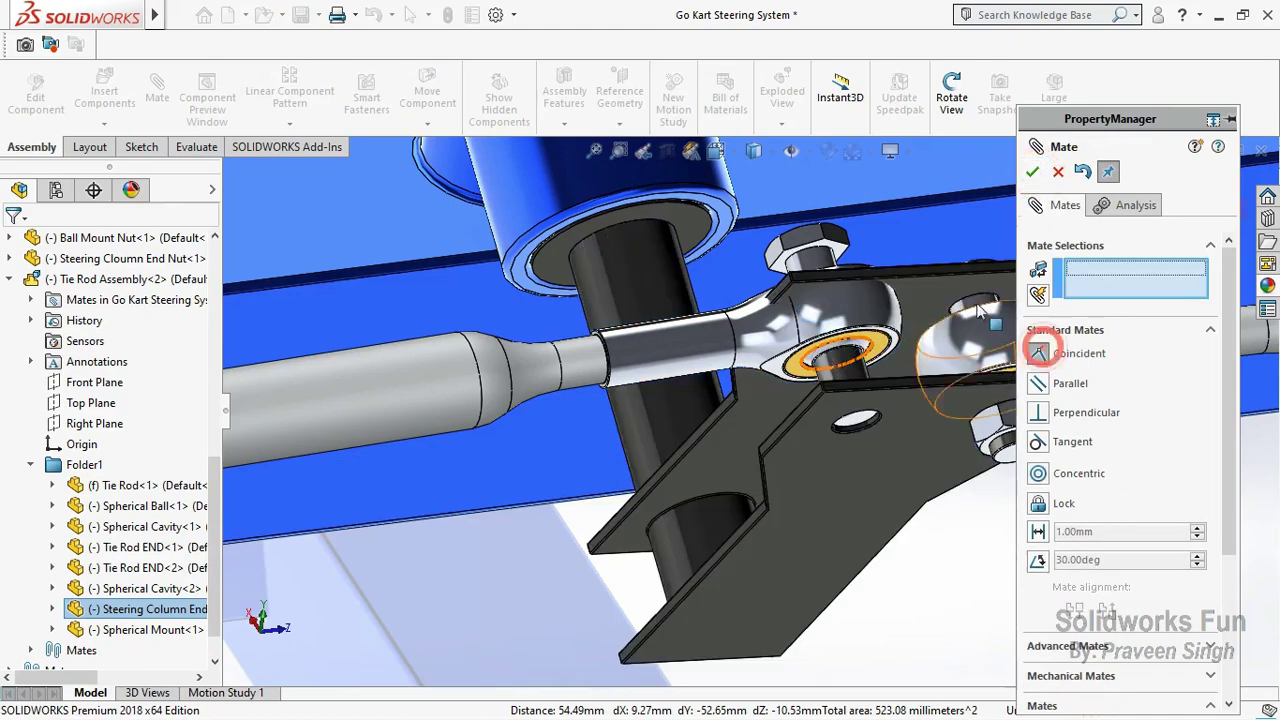
Step: Seat the bolt head coincident on the plate's top face and save the assembly
scroll(979, 311, down, 3)
click(733, 287)
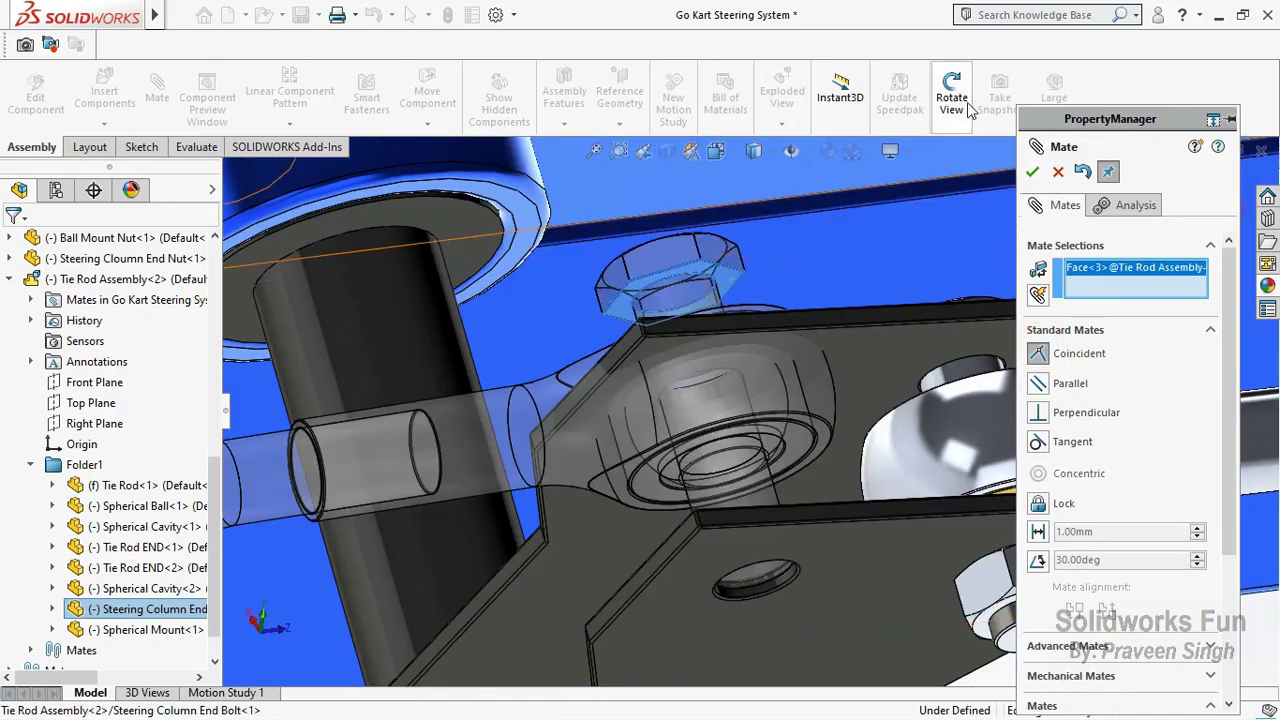
drag(817, 345, 817, 265)
key(Escape)
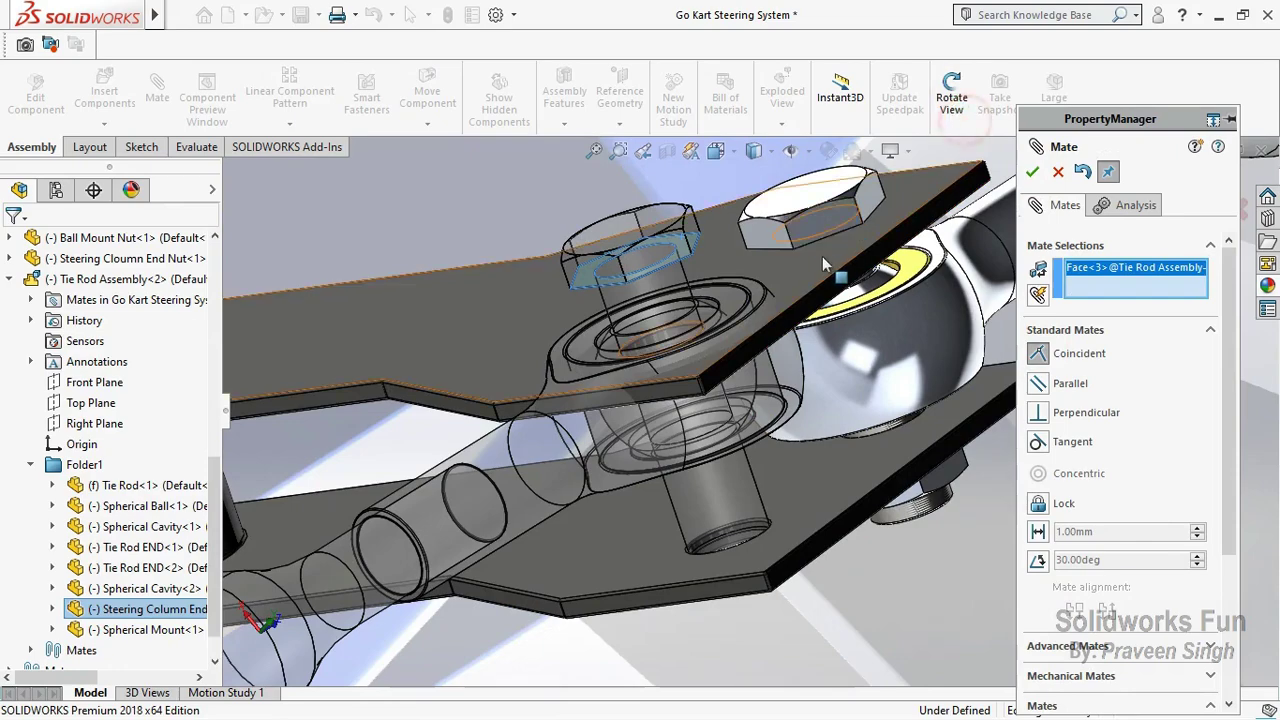
click(817, 258)
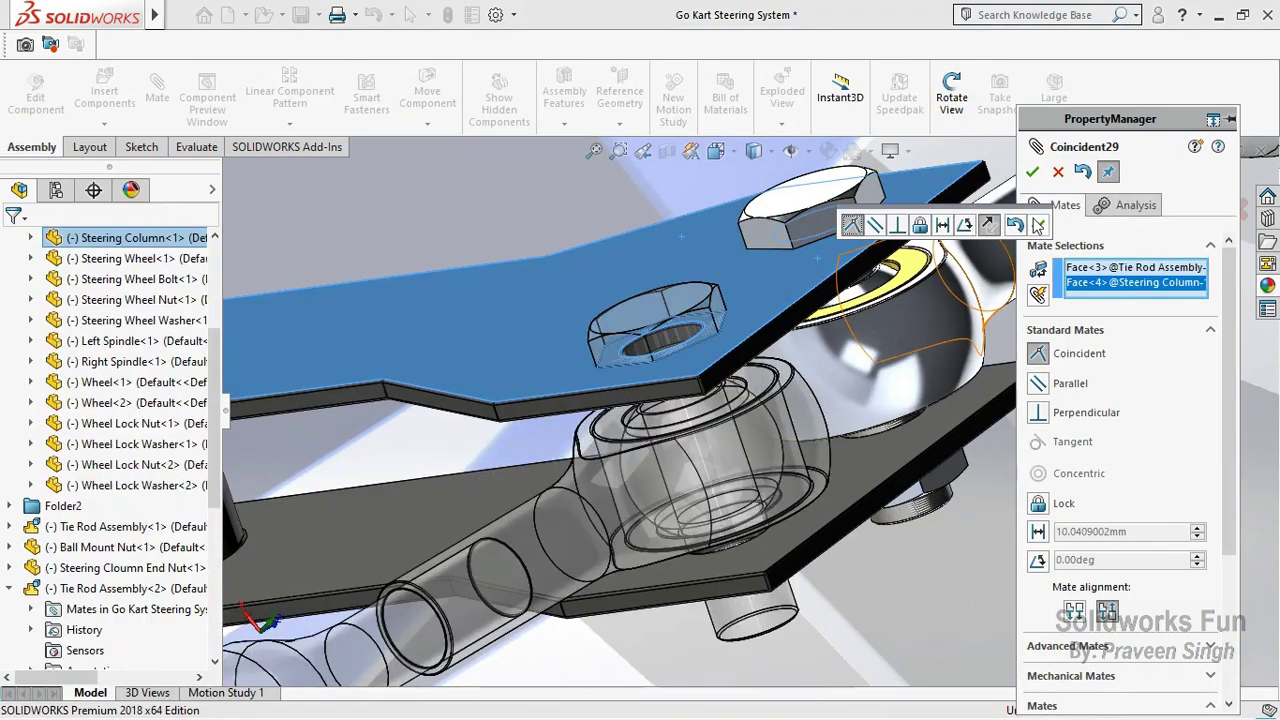
click(1038, 226)
click(1032, 171)
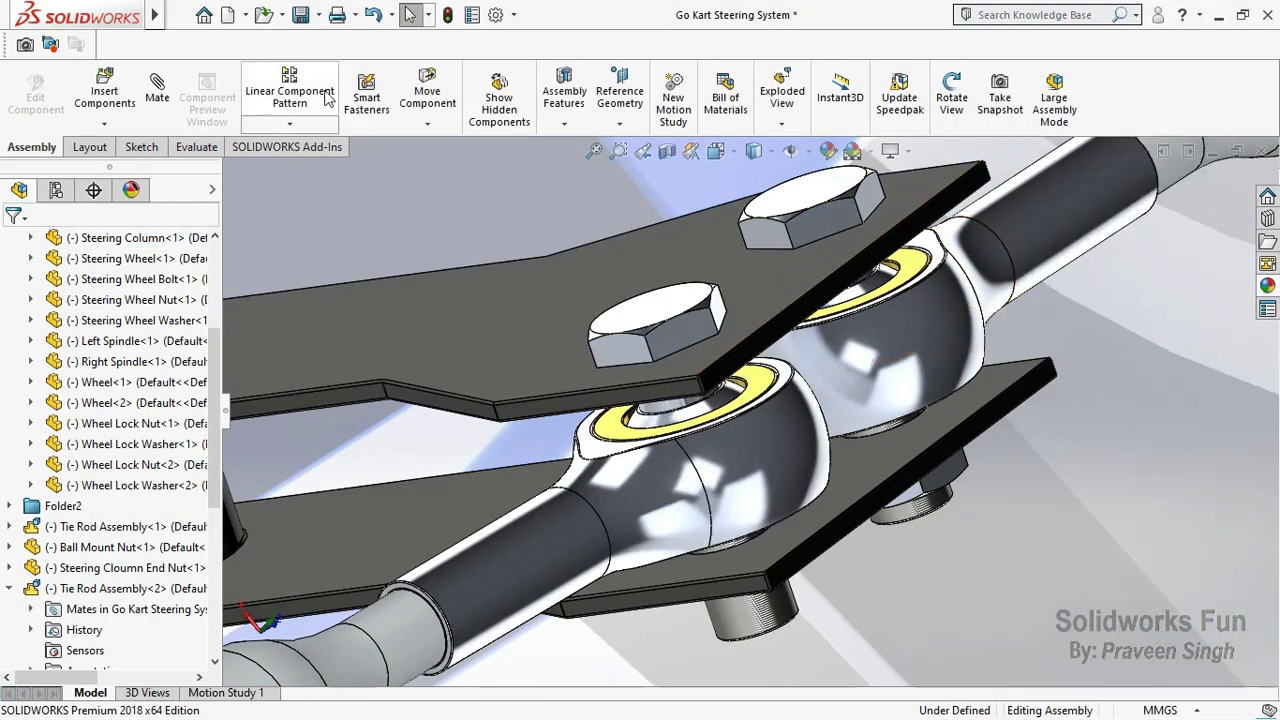
click(303, 18)
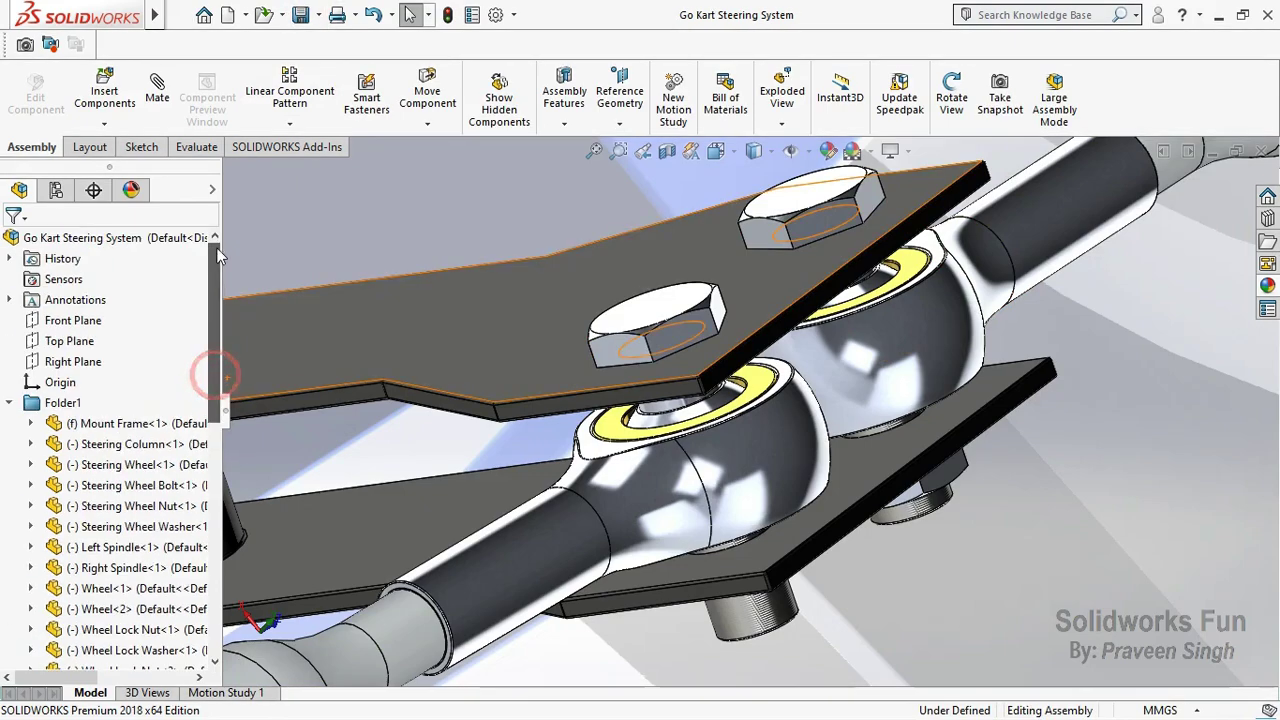
click(9, 402)
Step: Bring the tie-rod joint into view and place a copy of the end nut below the plate
click(11, 506)
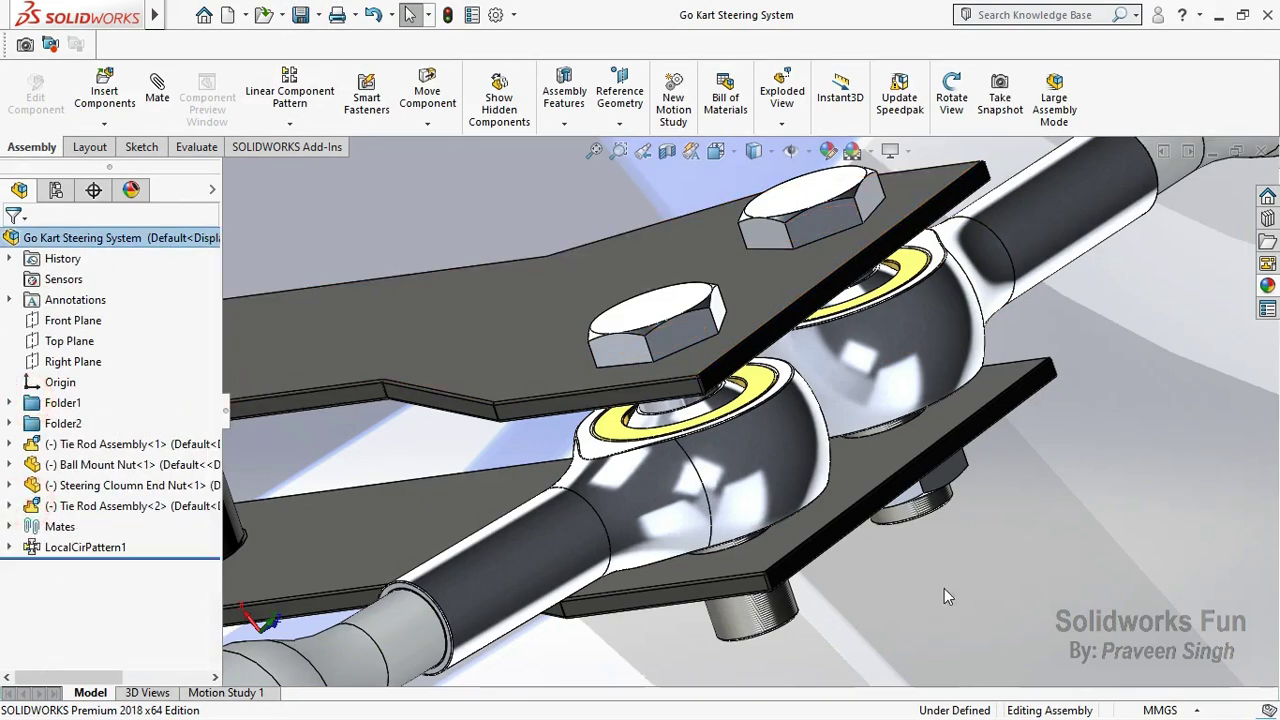
scroll(740, 415, up, 3)
click(946, 118)
drag(726, 432, 843, 357)
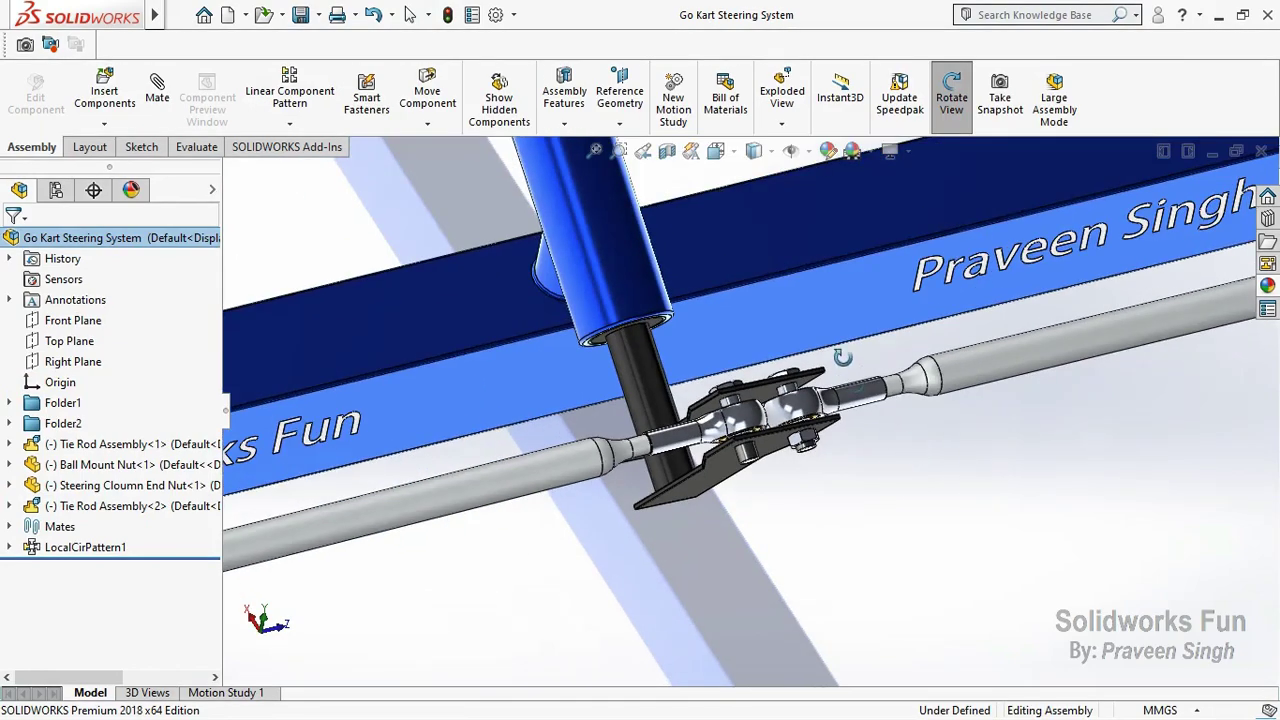
right_click(843, 357)
click(886, 463)
scroll(886, 460, down, 3)
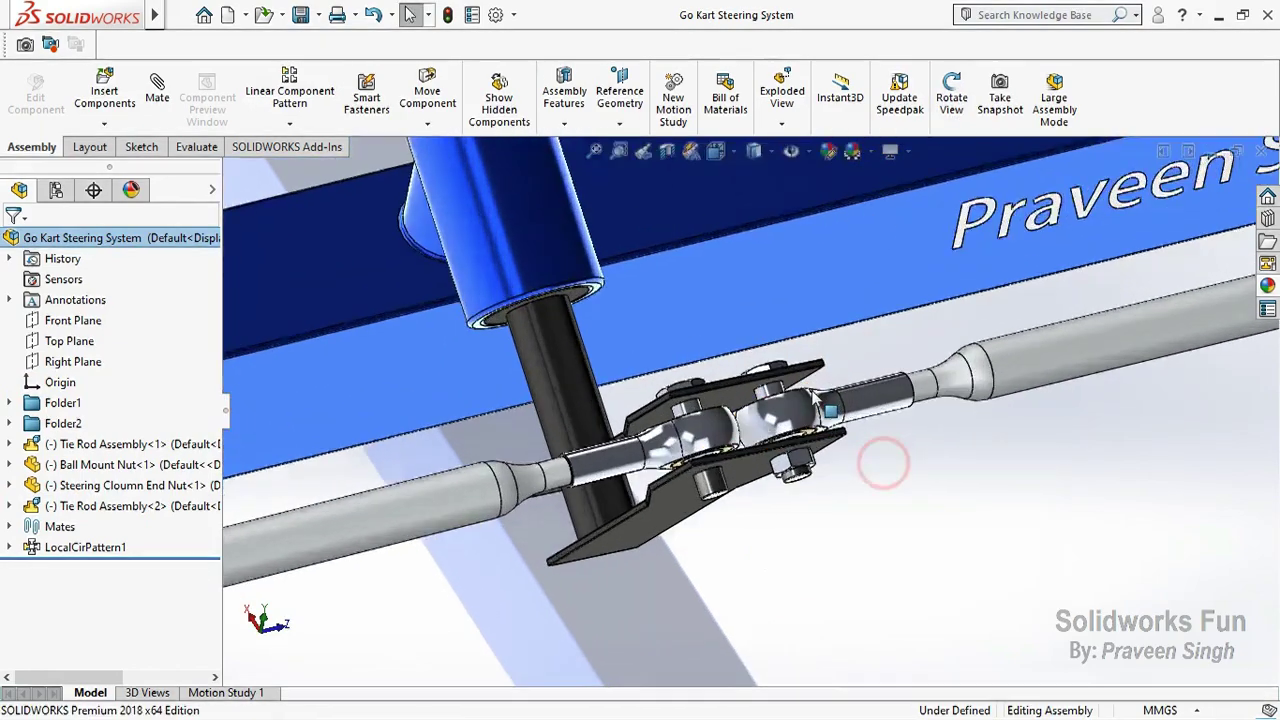
scroll(850, 480, down, 3)
ctrl+drag(780, 567, 760, 610)
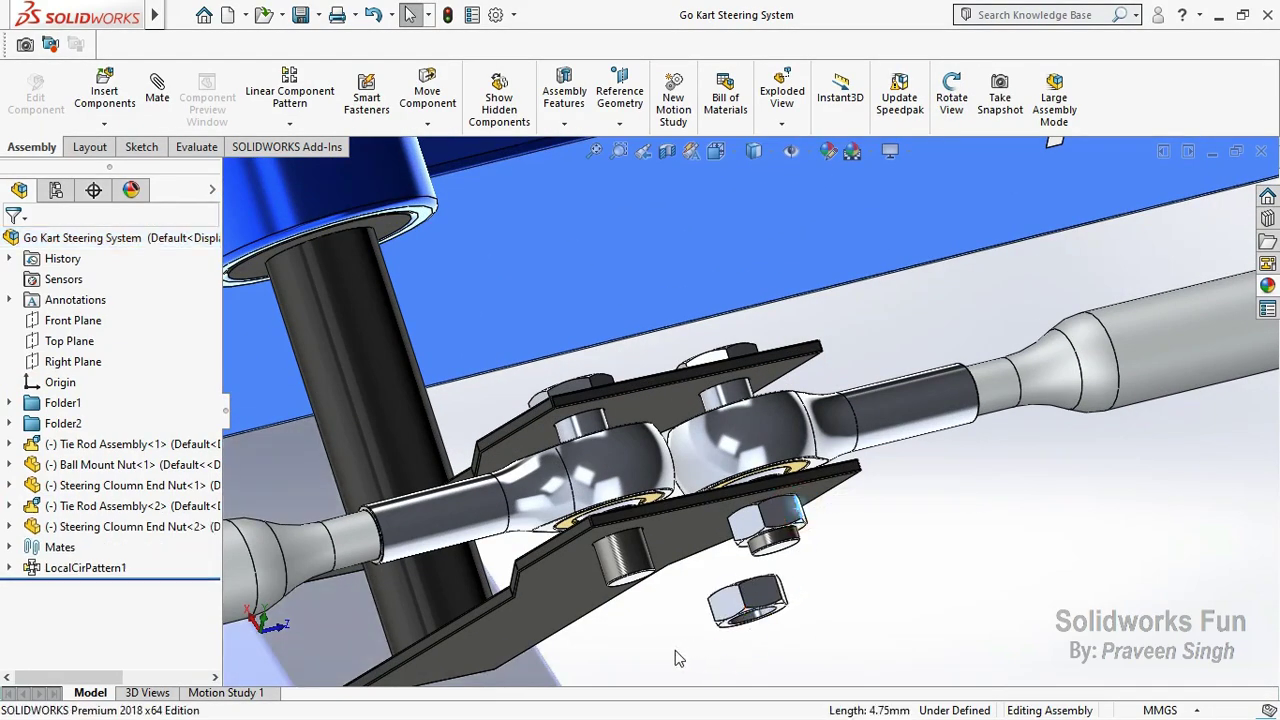
Step: Mate the new end nut concentric with the tie rod's bolt
scroll(668, 625, down, 3)
click(629, 454)
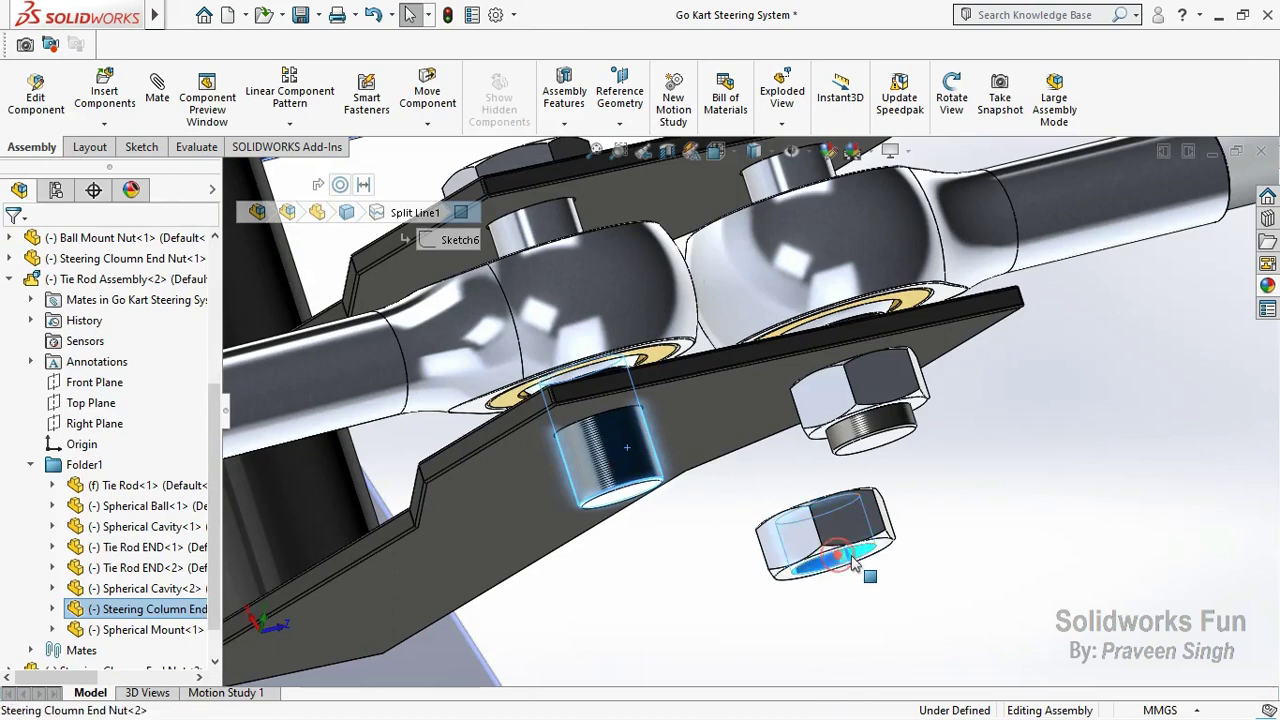
ctrl+click(852, 565)
click(970, 544)
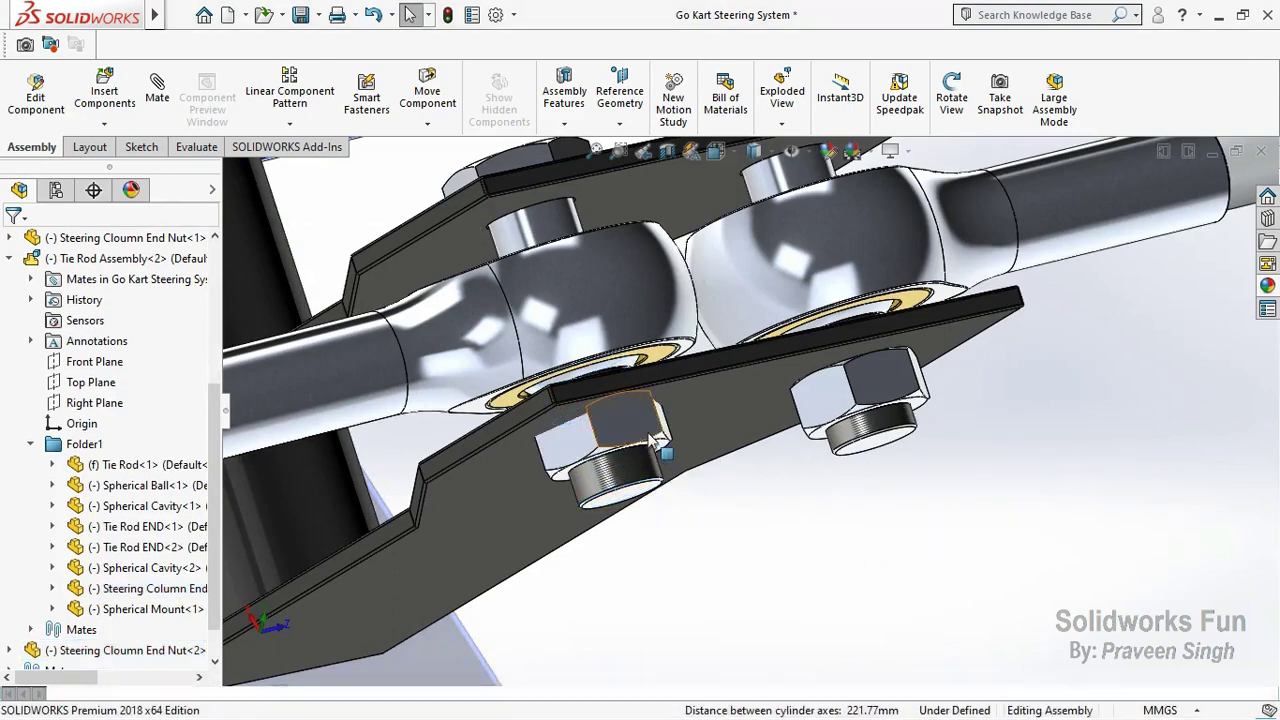
Step: Mate the nut's top face coincident with the underside of the bracket plate
click(655, 440)
middle_drag(655, 440, 730, 427)
click(730, 427)
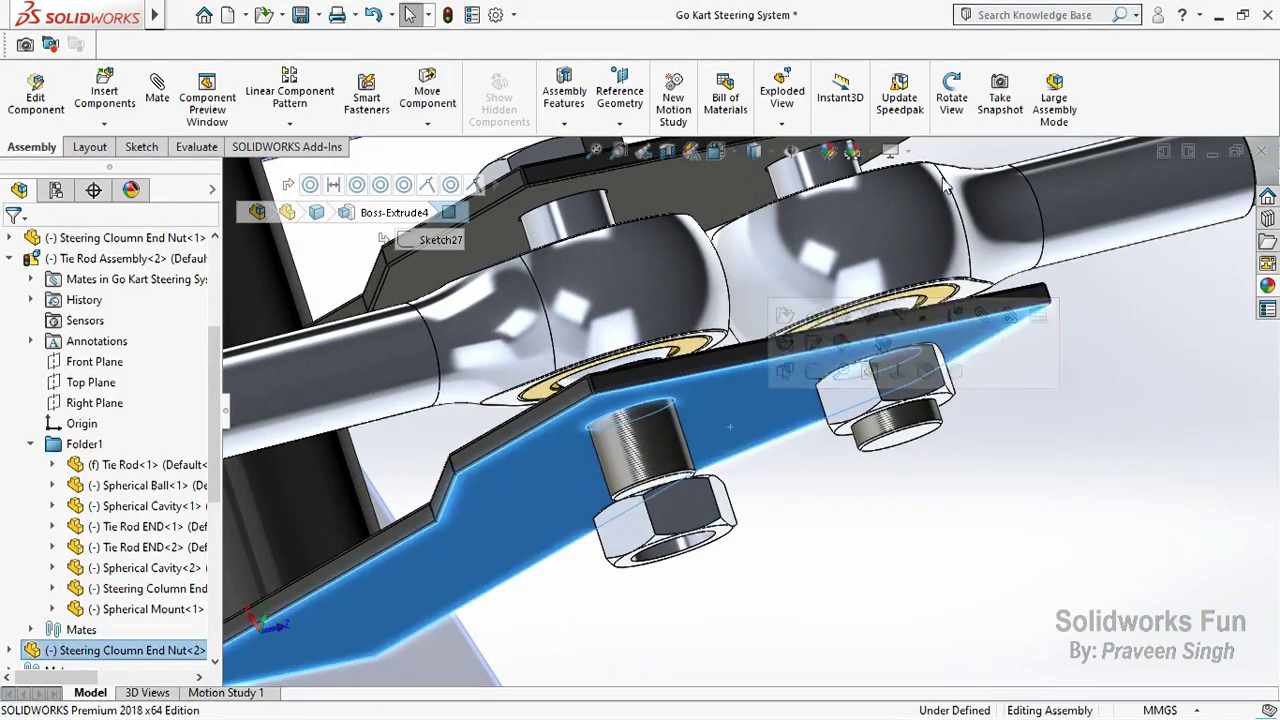
drag(657, 437, 800, 330)
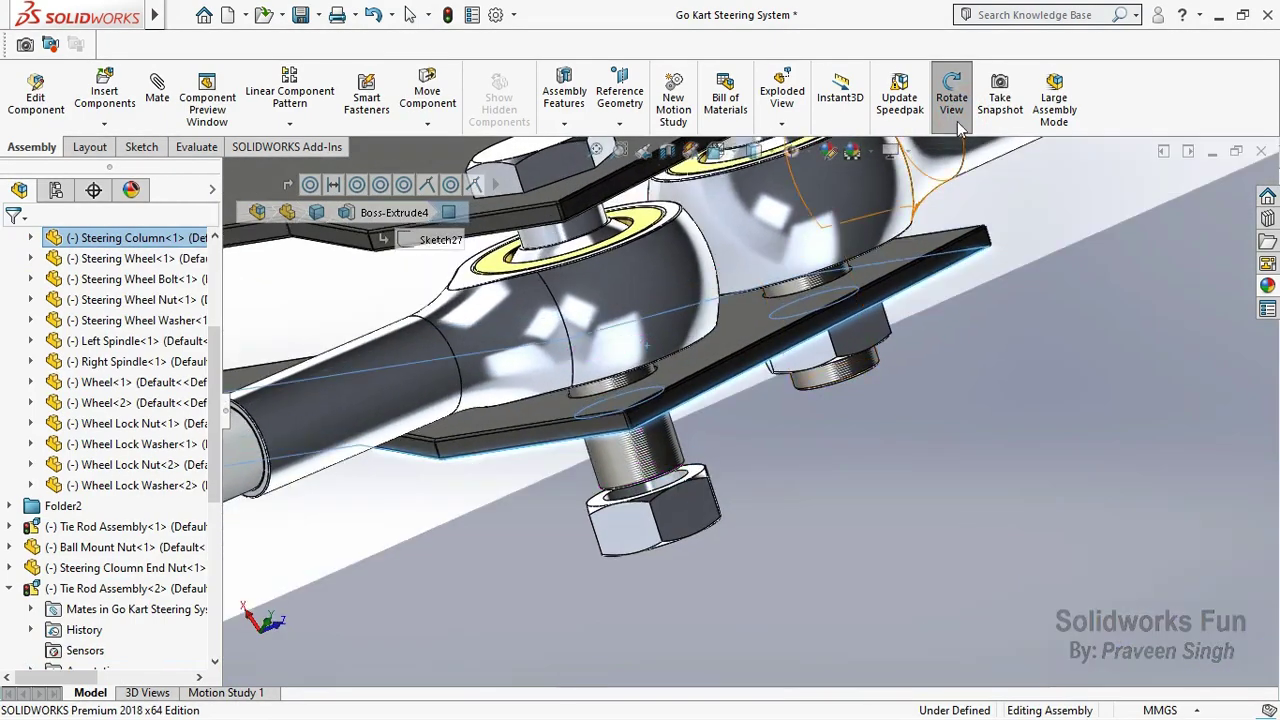
ctrl+click(697, 475)
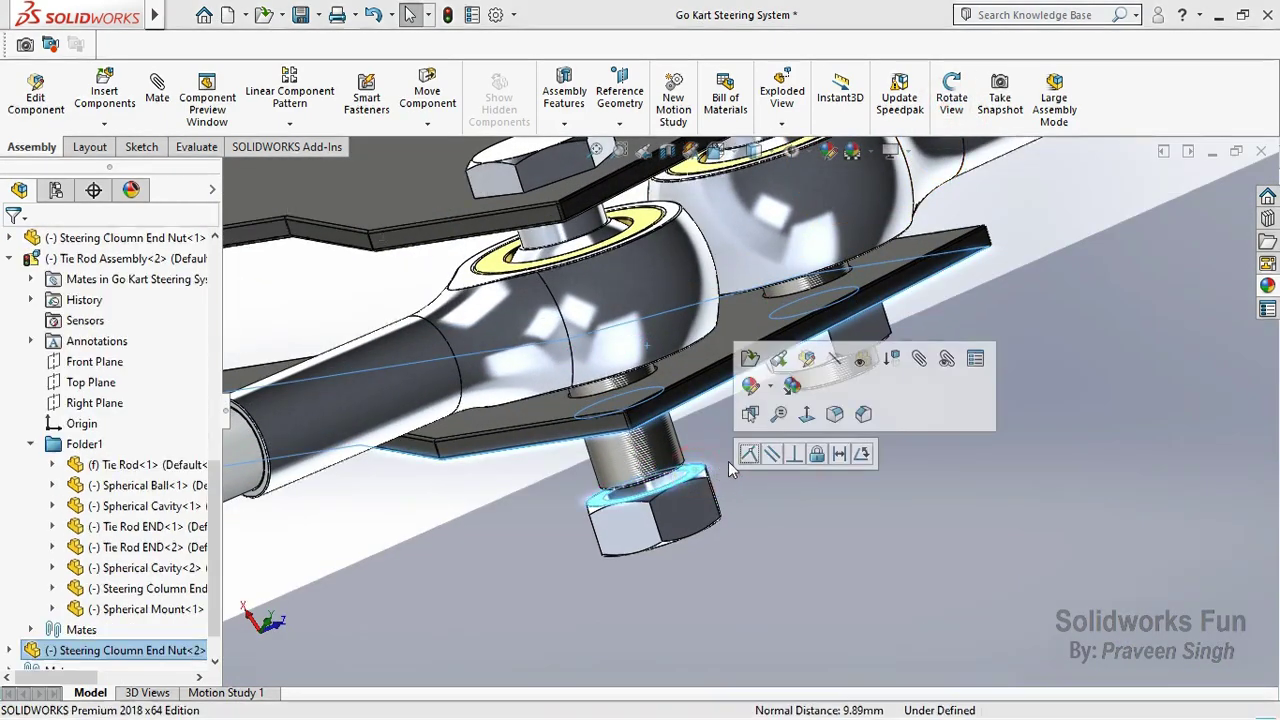
click(752, 453)
scroll(821, 518, up, 6)
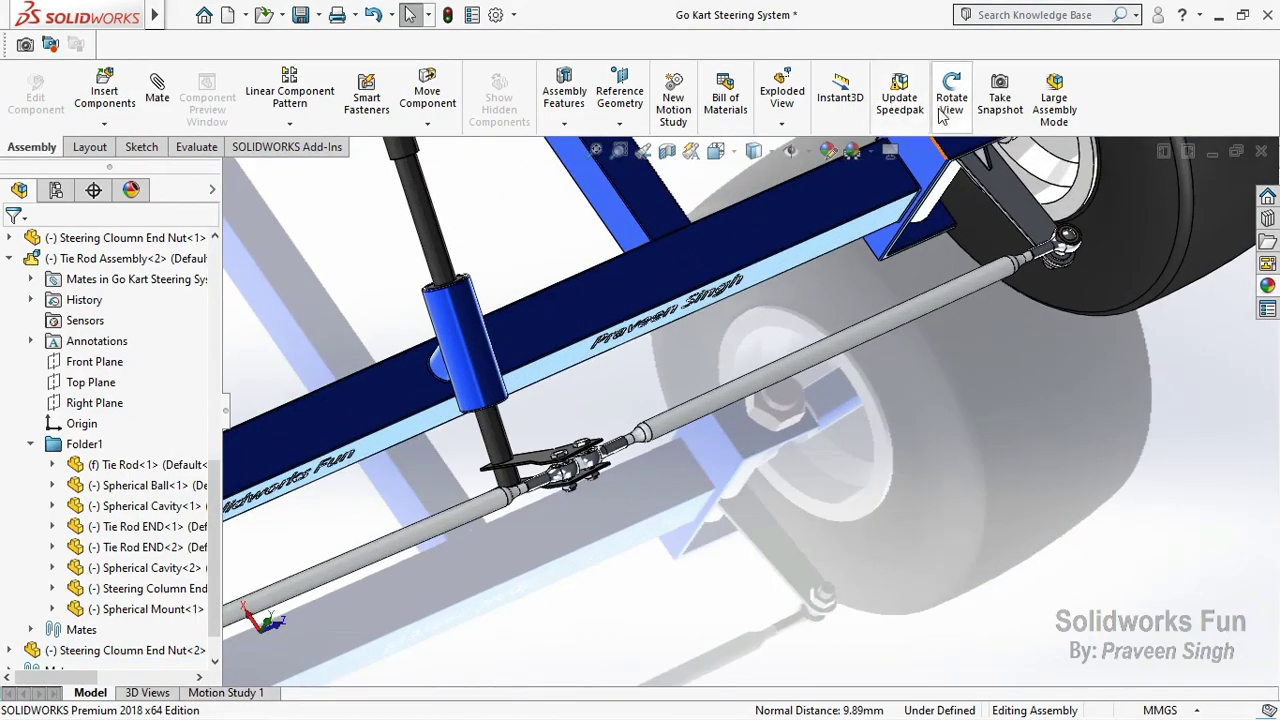
Step: Centre Ball Mount Nut<2> concentrically on the tie-rod end's spherical mount
click(940, 115)
drag(760, 330, 901, 156)
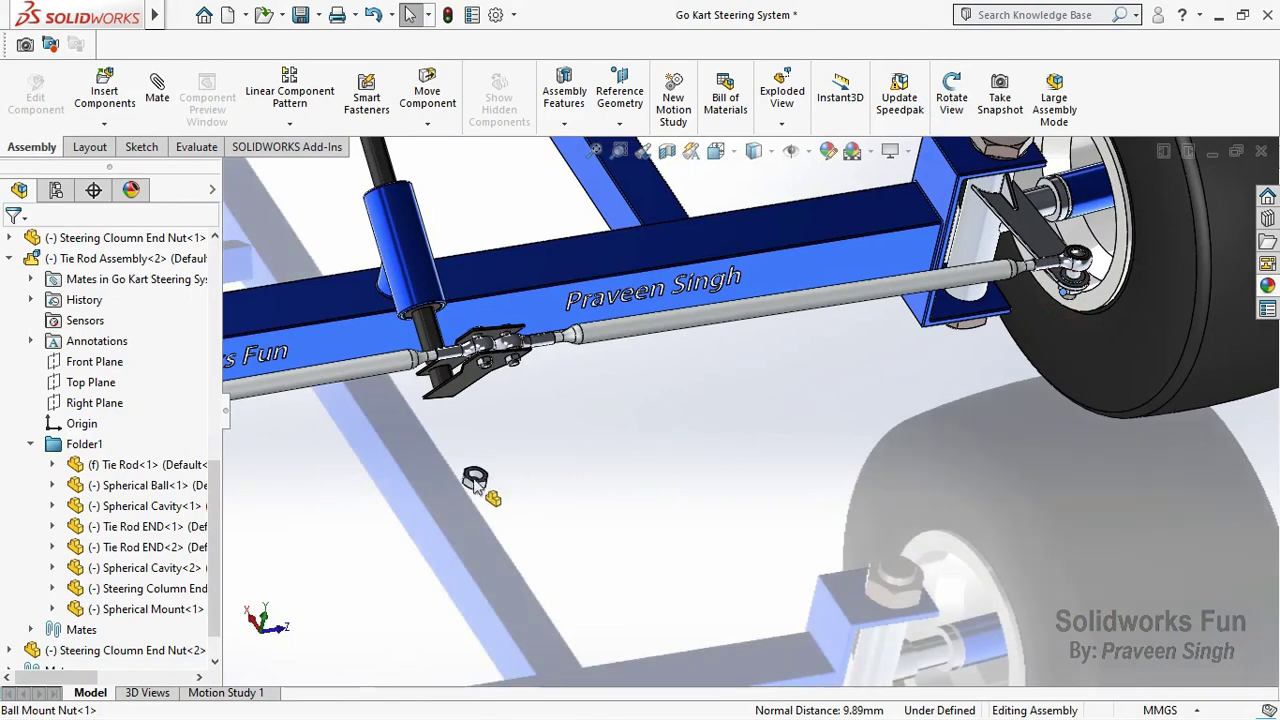
scroll(425, 535, up, 3)
scroll(430, 500, up, 2)
scroll(341, 423, down, 6)
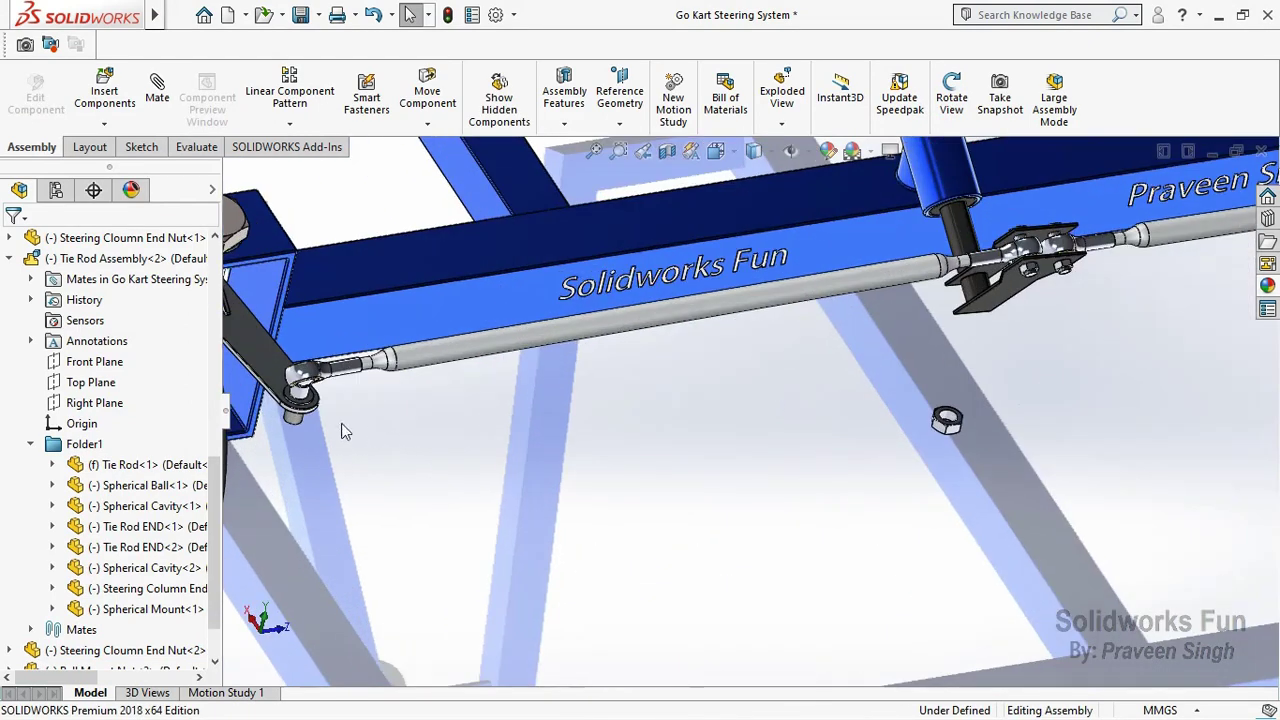
click(300, 420)
middle_drag(300, 420, 1010, 400)
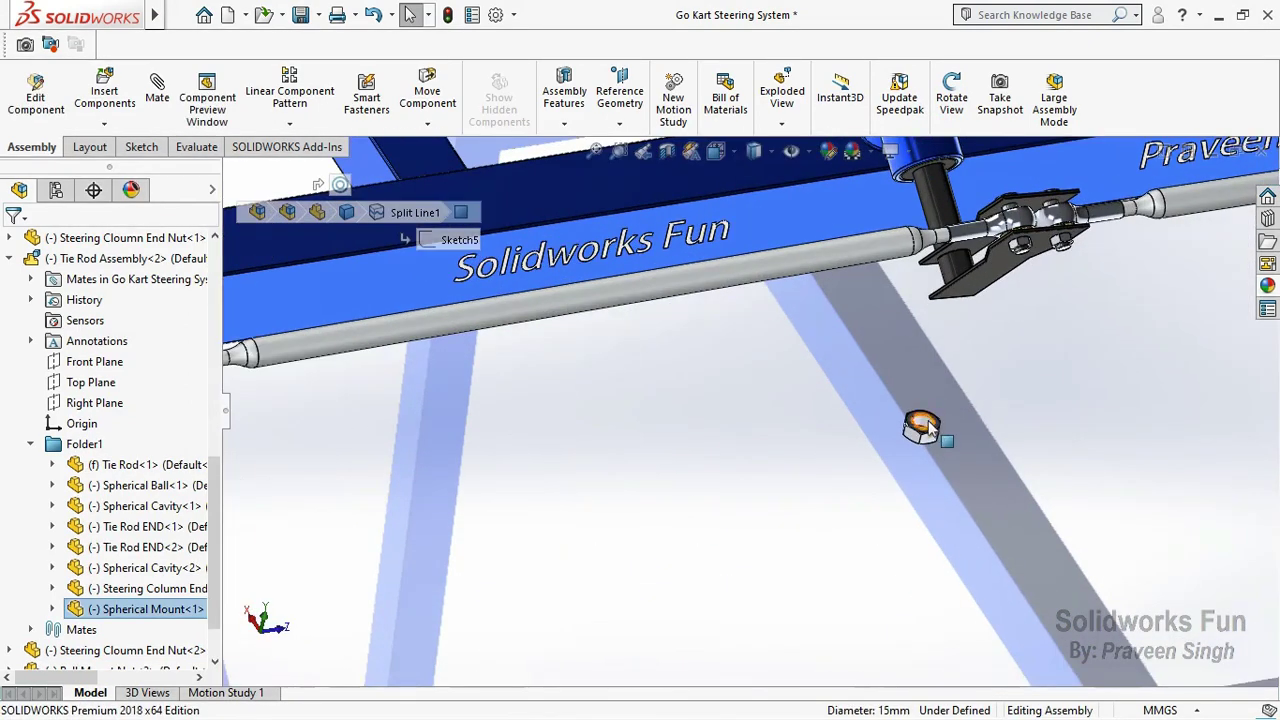
scroll(416, 438, up, 3)
scroll(408, 297, down, 4)
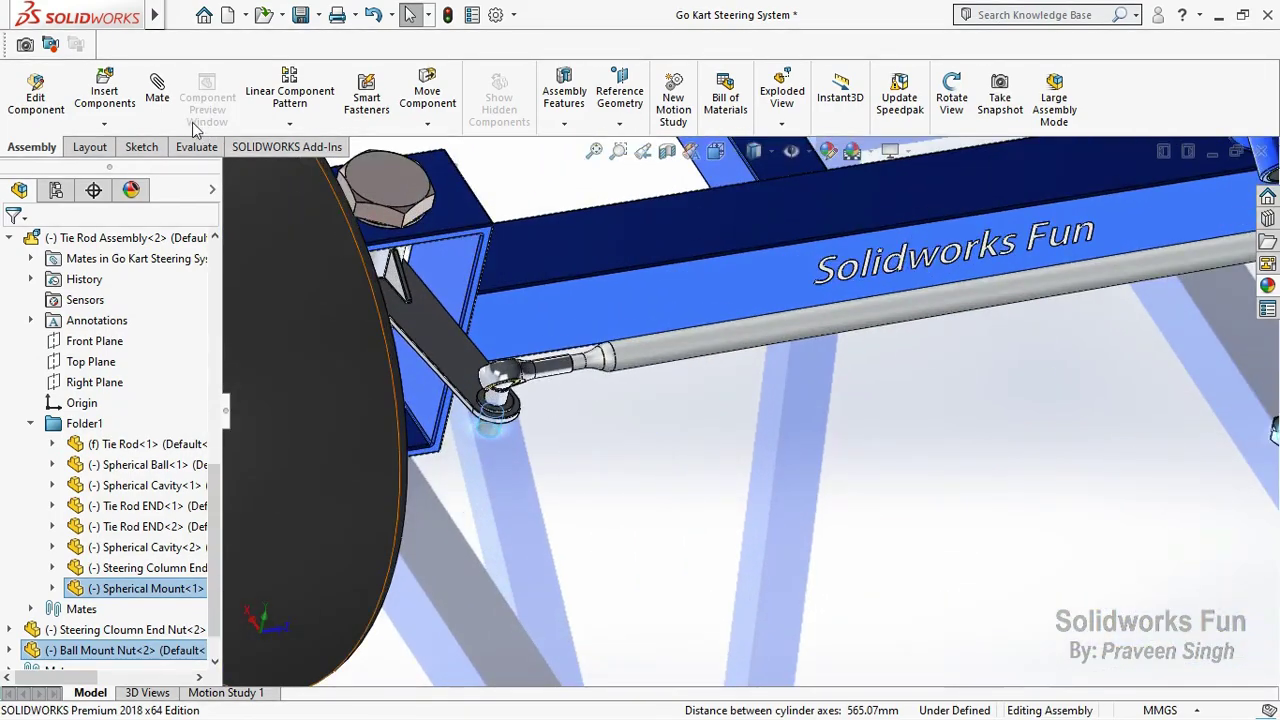
click(525, 380)
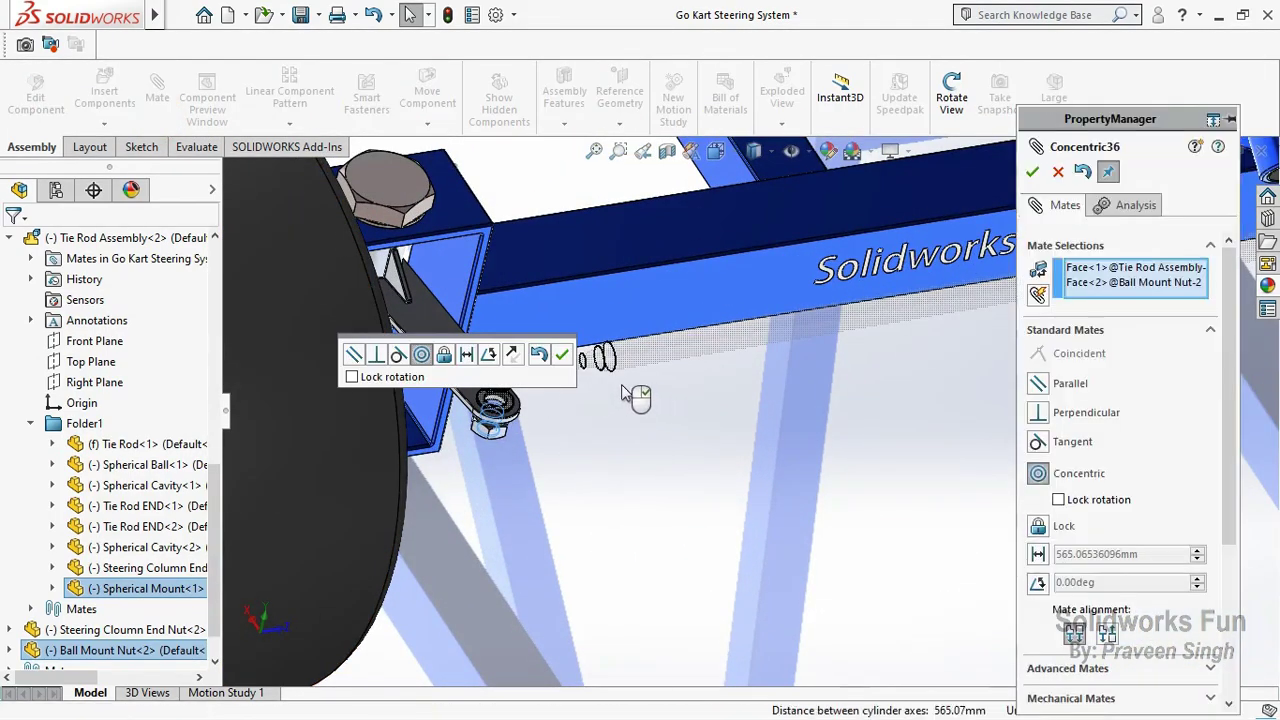
click(561, 354)
Step: Mate the ball mount nut's face coincident with the spindle arm face and close Mate
scroll(570, 393, down, 3)
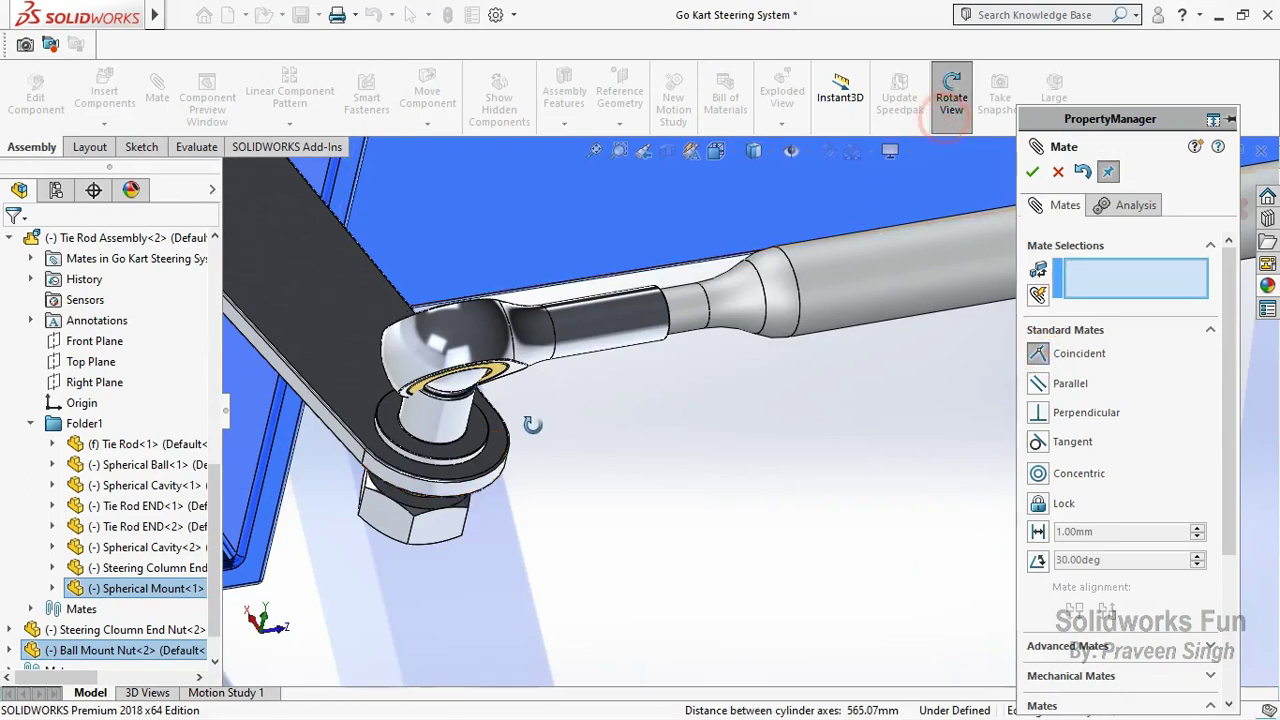
drag(532, 424, 594, 421)
key(Escape)
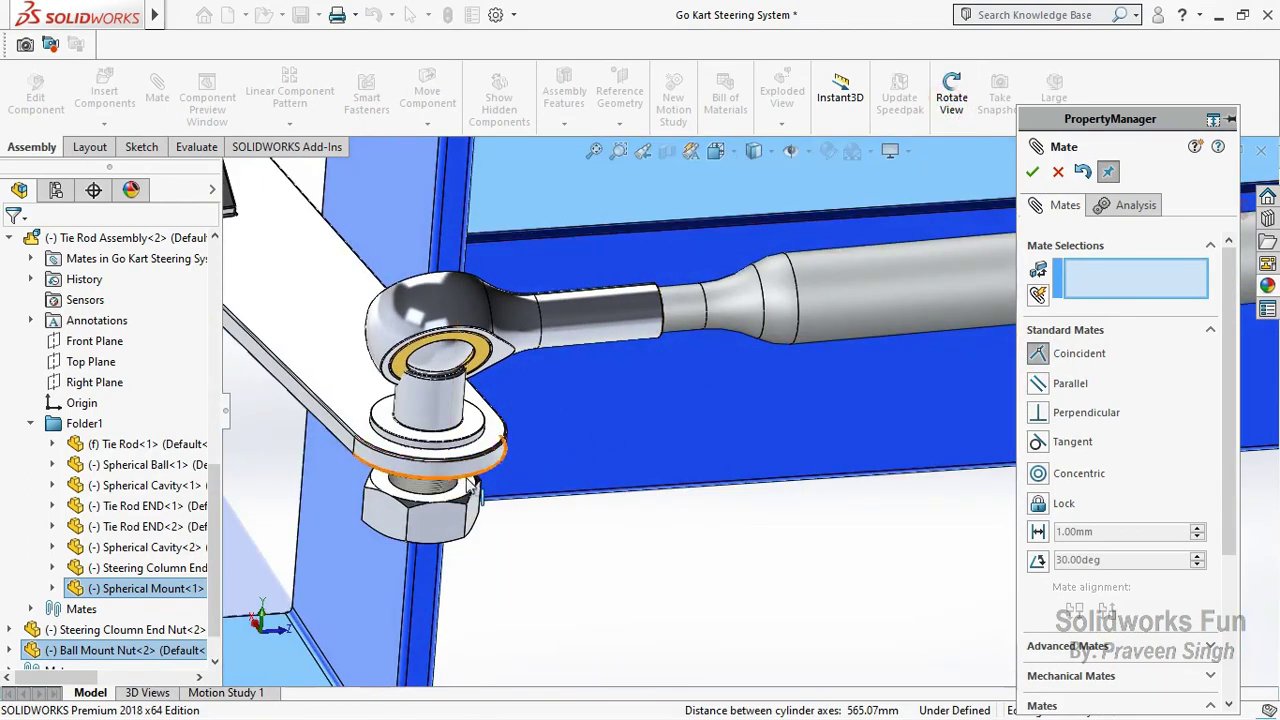
click(470, 487)
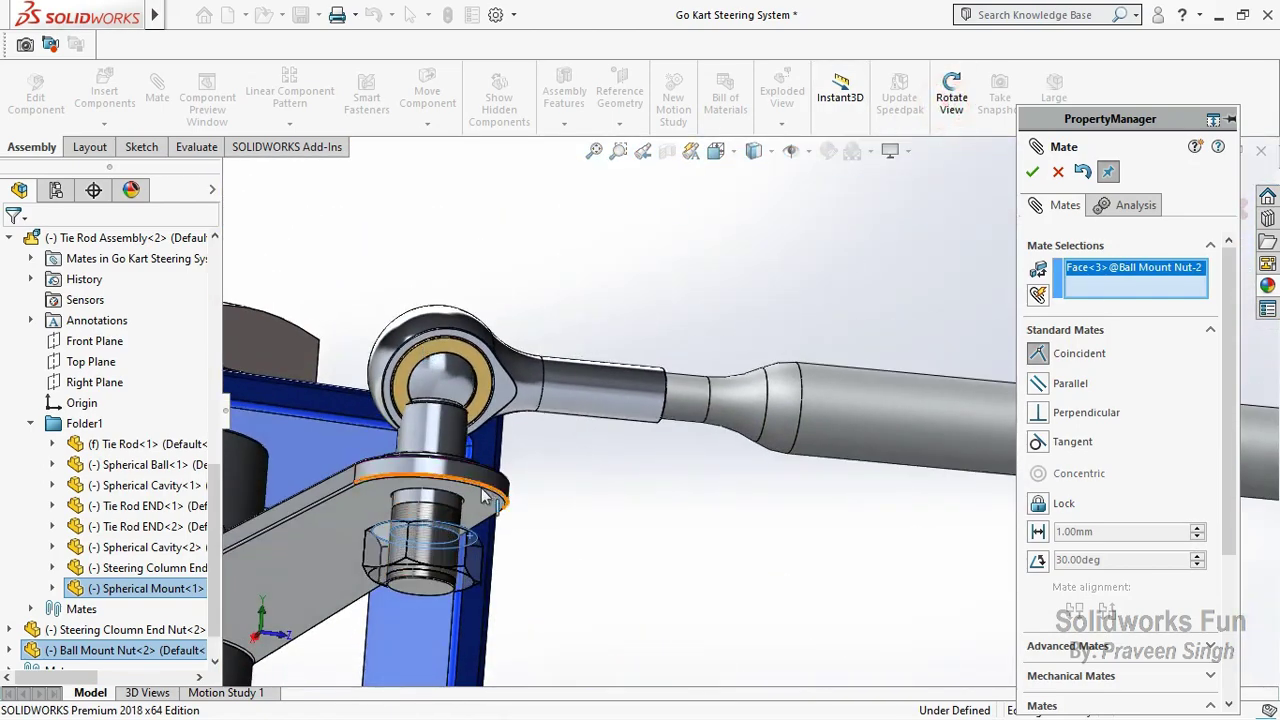
click(490, 502)
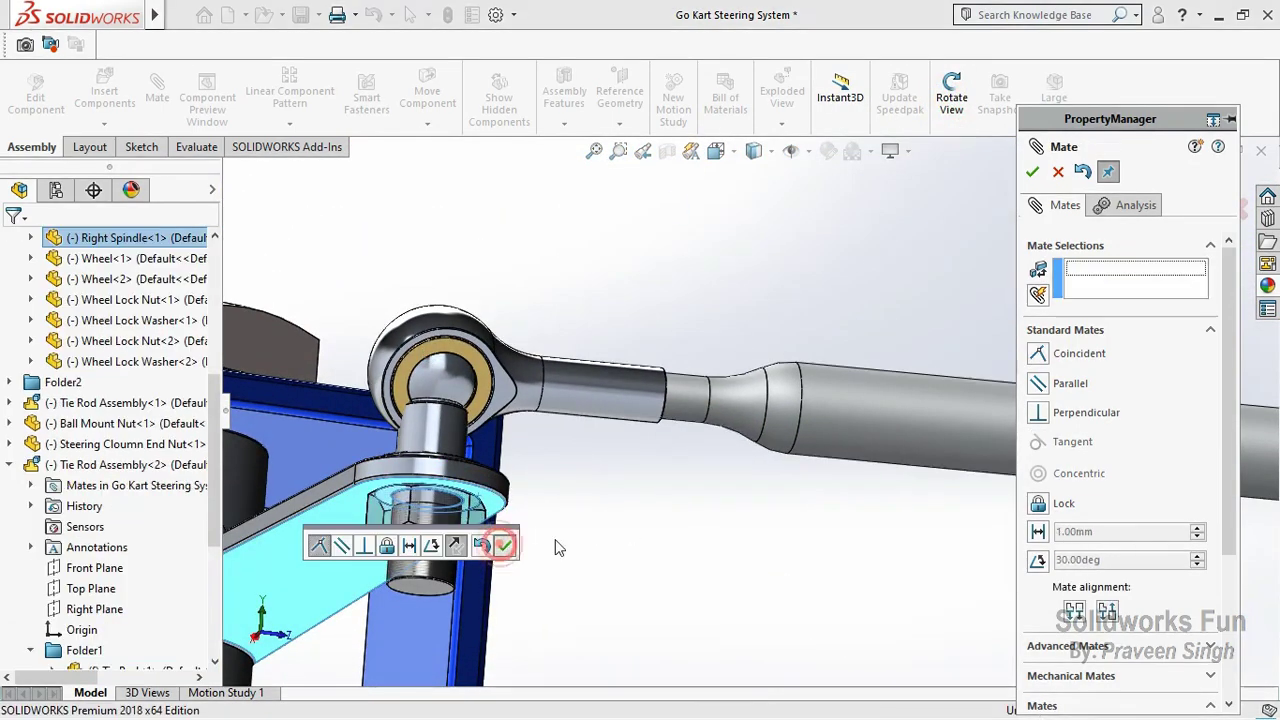
click(507, 548)
click(1032, 173)
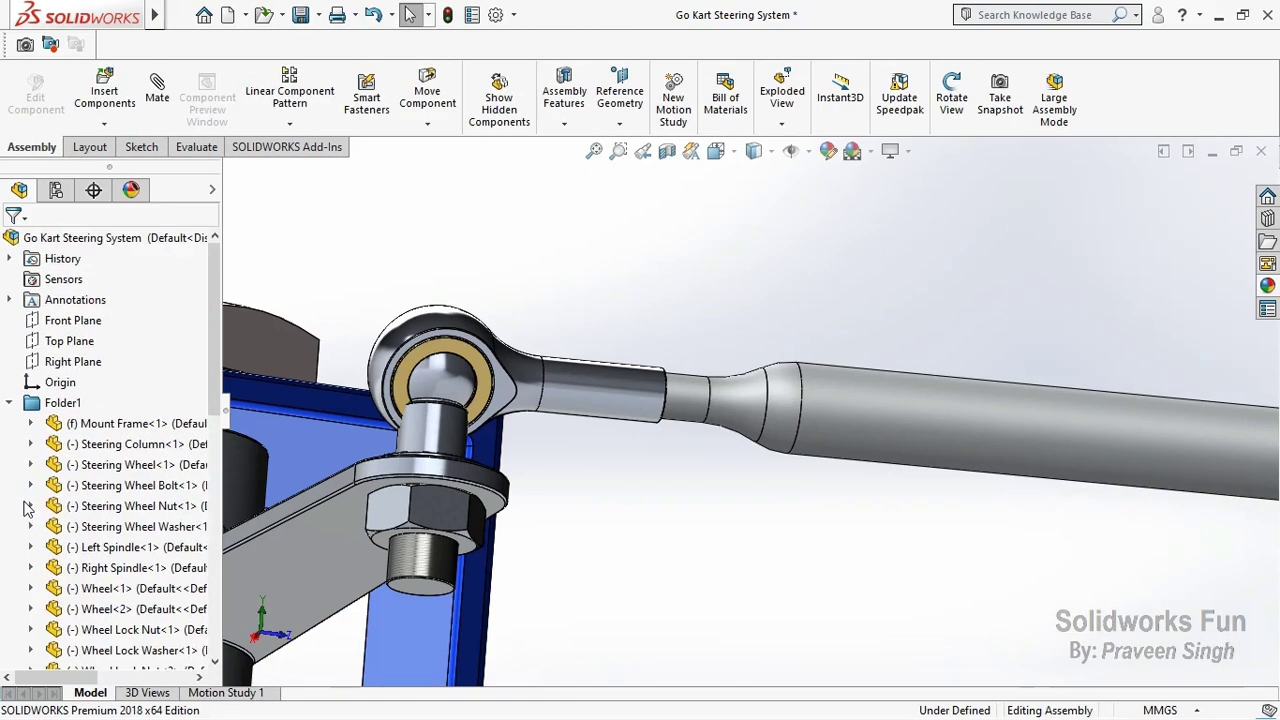
Step: Collapse Folder1 and Tie Rod Assembly<2> and orbit toward the tie-rod ball joint
click(8, 404)
click(9, 506)
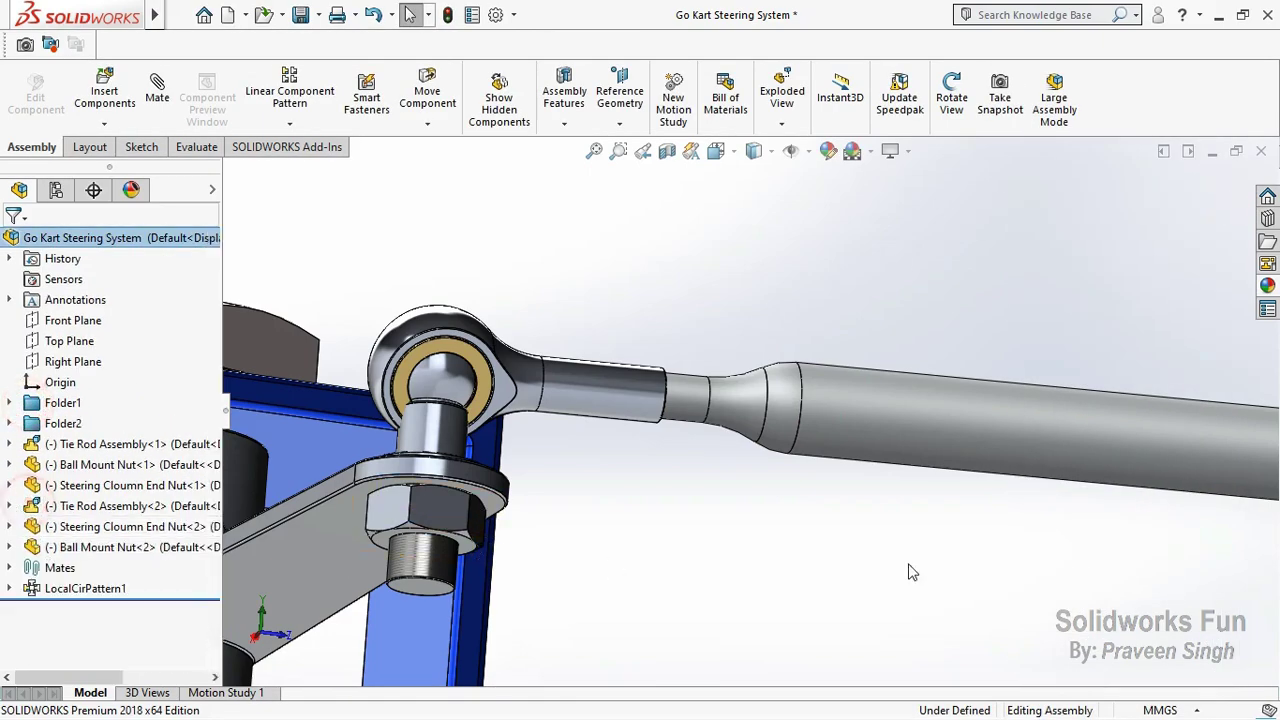
scroll(721, 393, up, 5)
scroll(721, 393, down, 6)
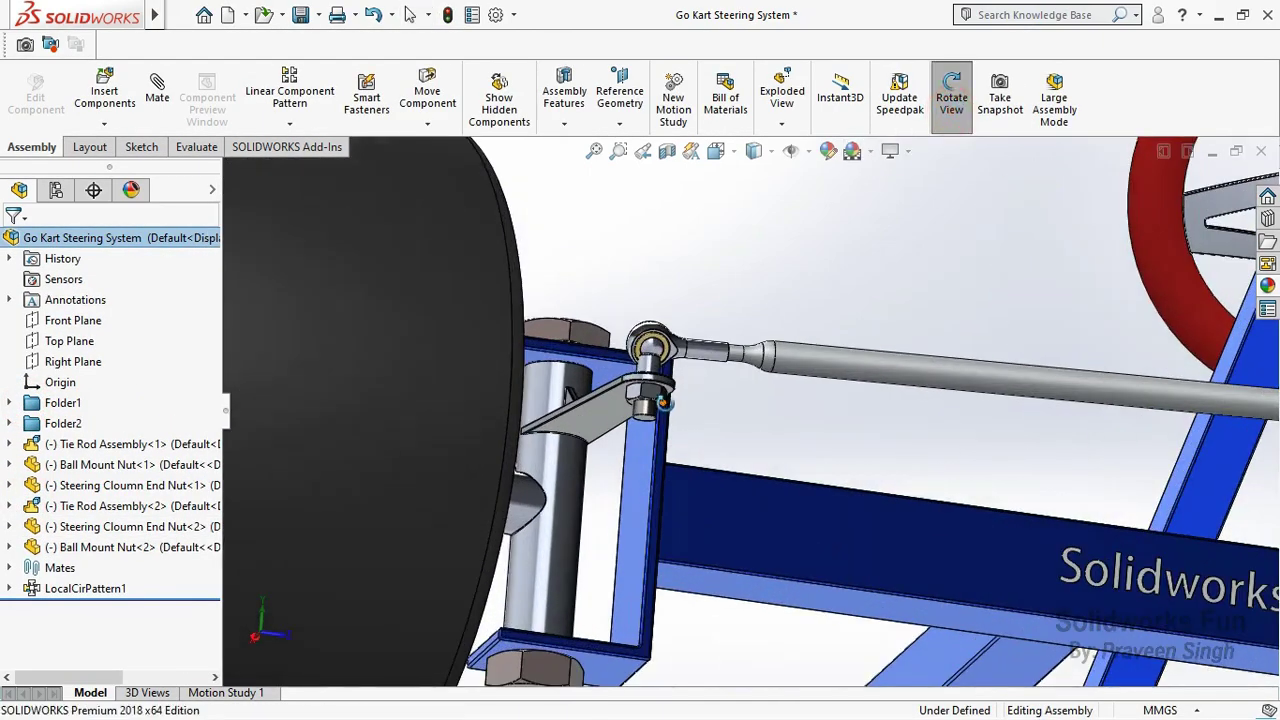
middle_drag(662, 402, 560, 420)
scroll(560, 400, down, 3)
right_click(528, 398)
click(600, 497)
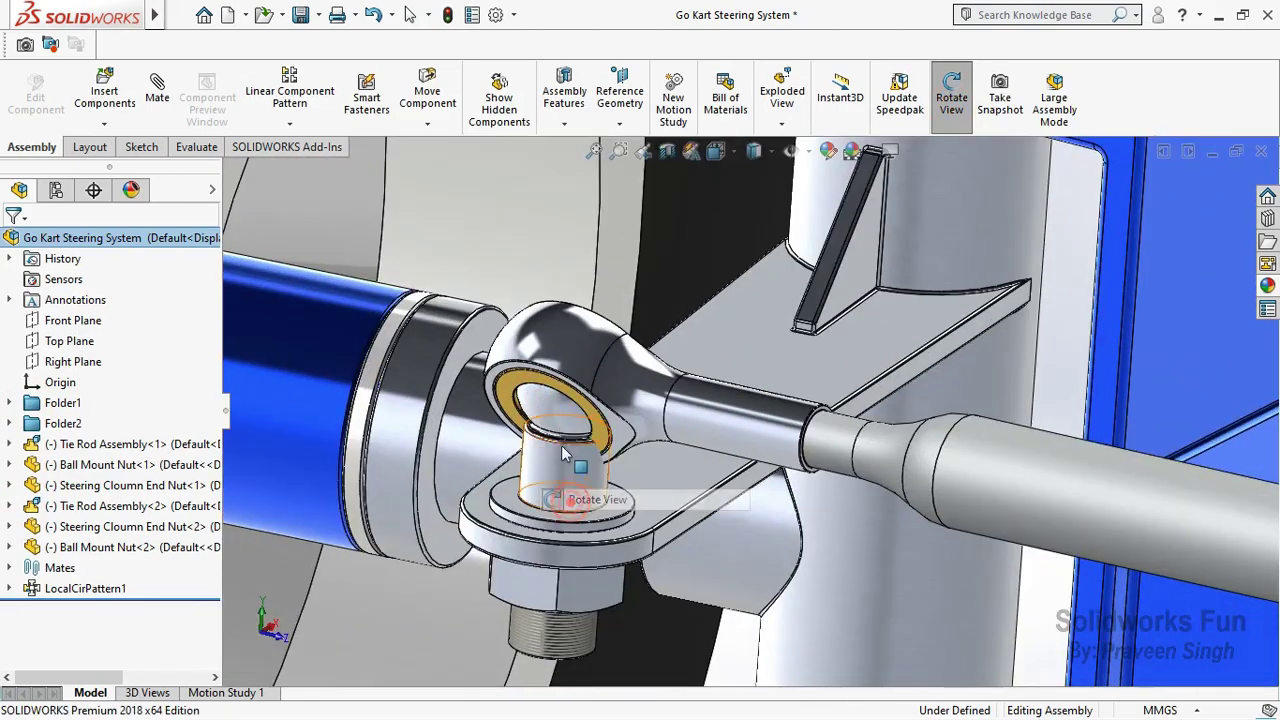
key(Escape)
Step: Drag the tie-rod eye to test its swing around the ball joint
click(560, 390)
drag(560, 390, 527, 416)
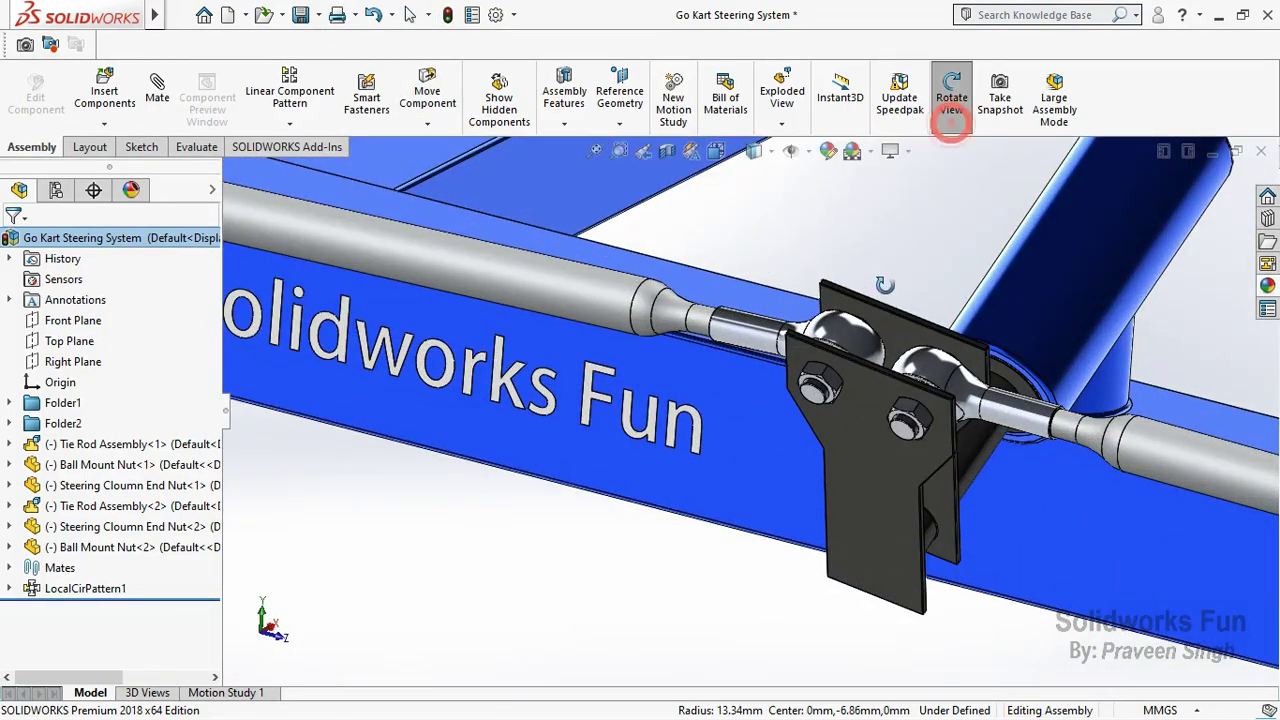
click(951, 118)
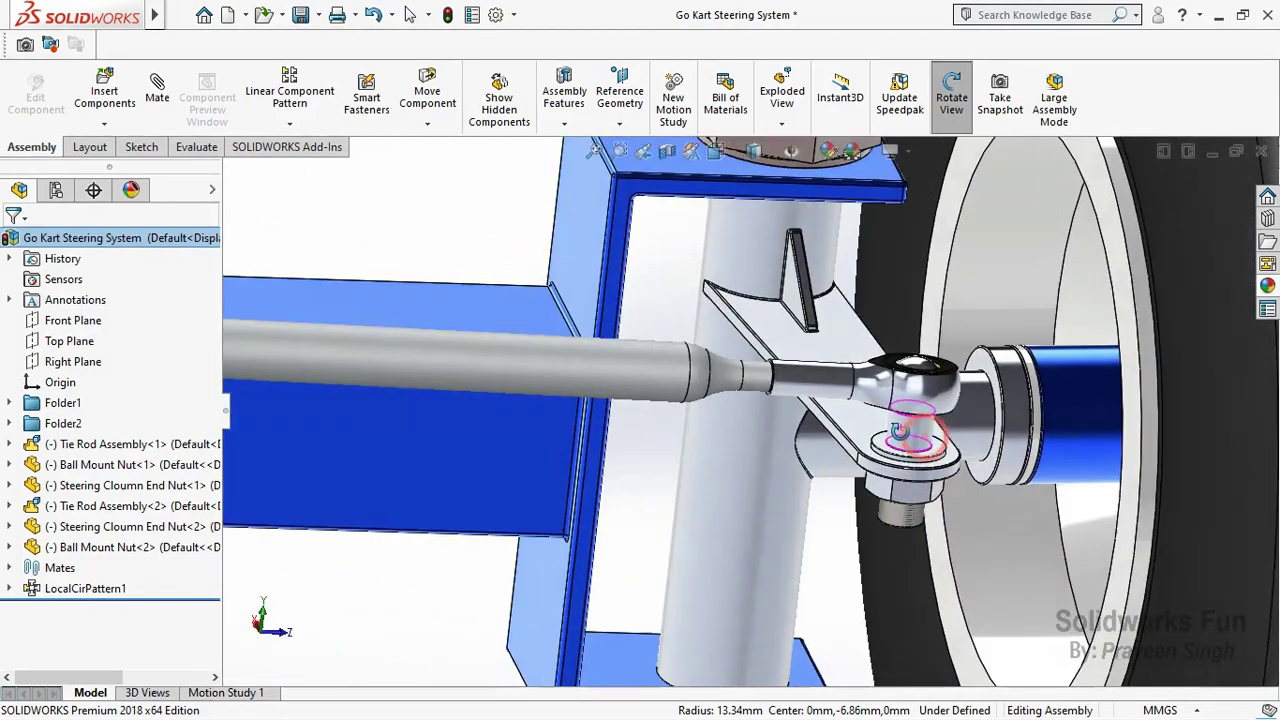
scroll(900, 430, up, 3)
scroll(760, 445, up, 3)
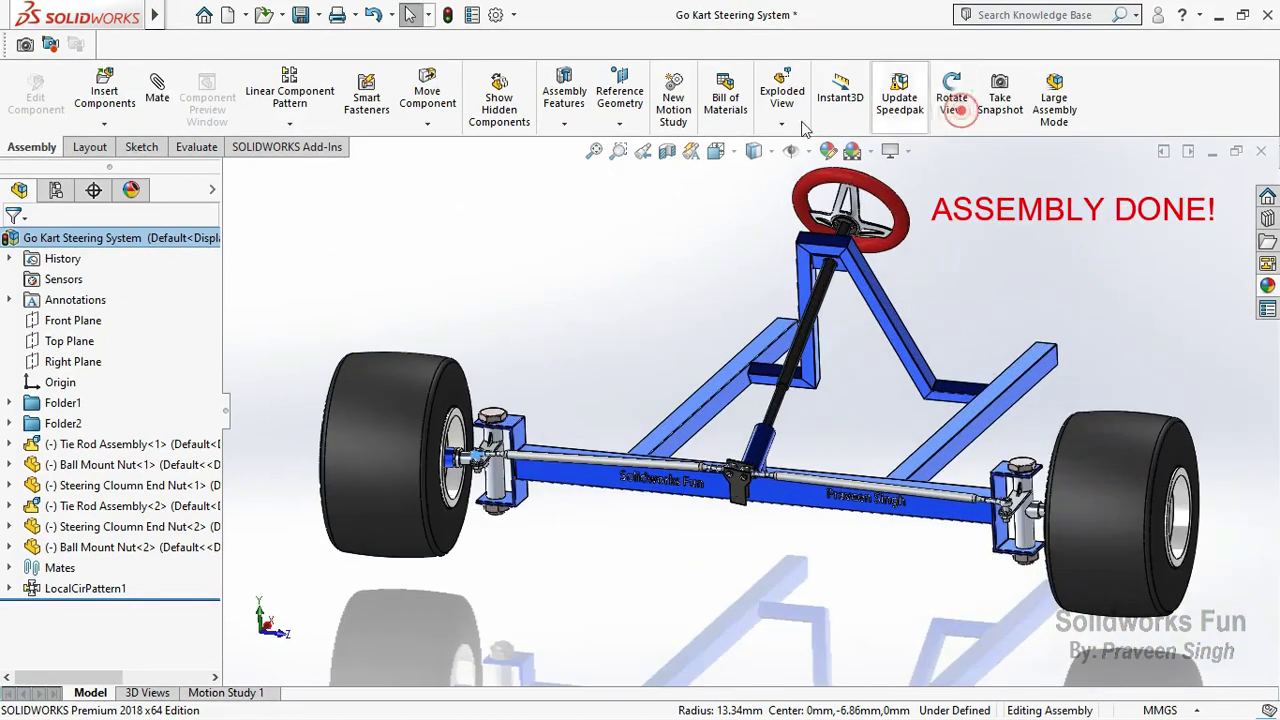
Step: Raise the scene floor offset up to just below the kart's wheels, saving before and after
click(301, 25)
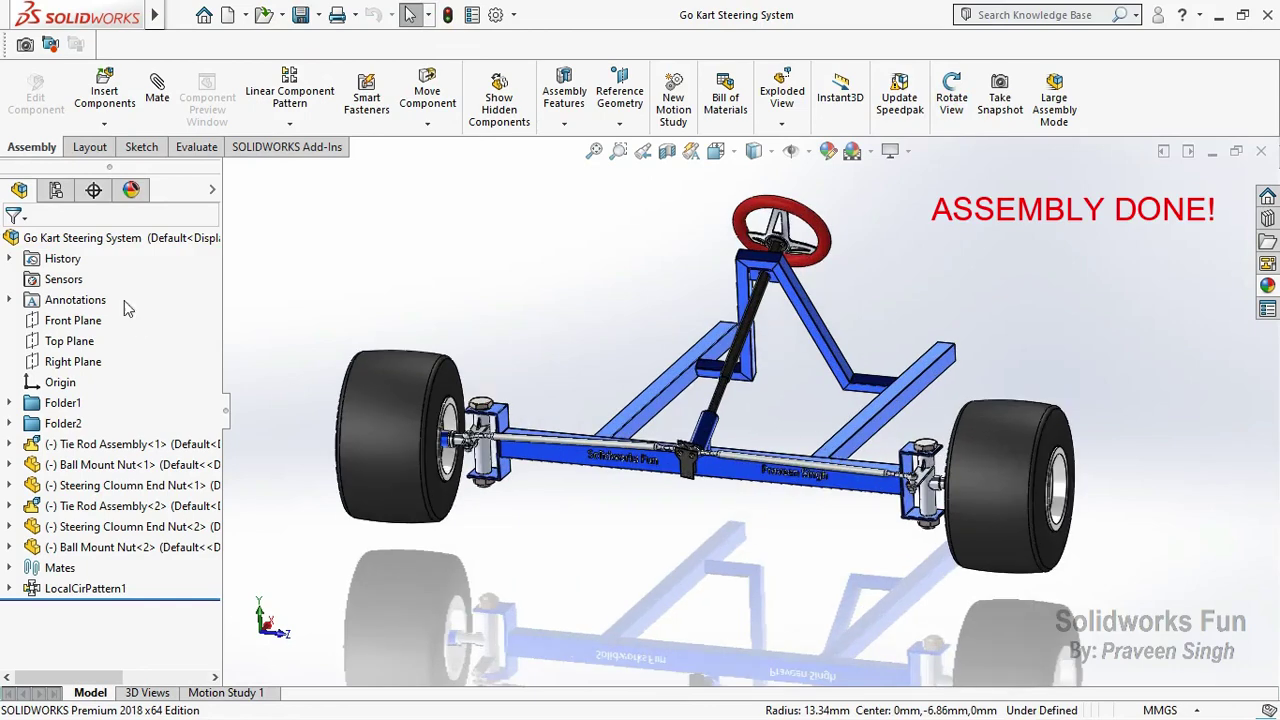
click(63, 215)
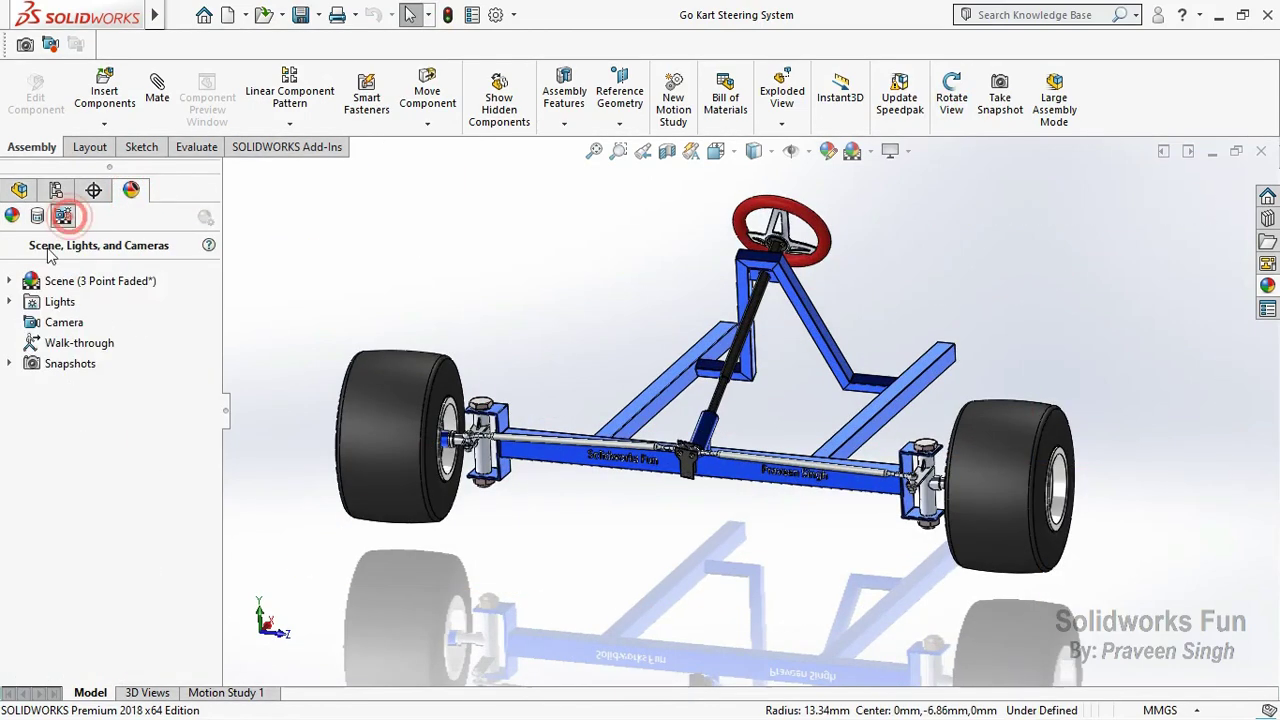
click(9, 282)
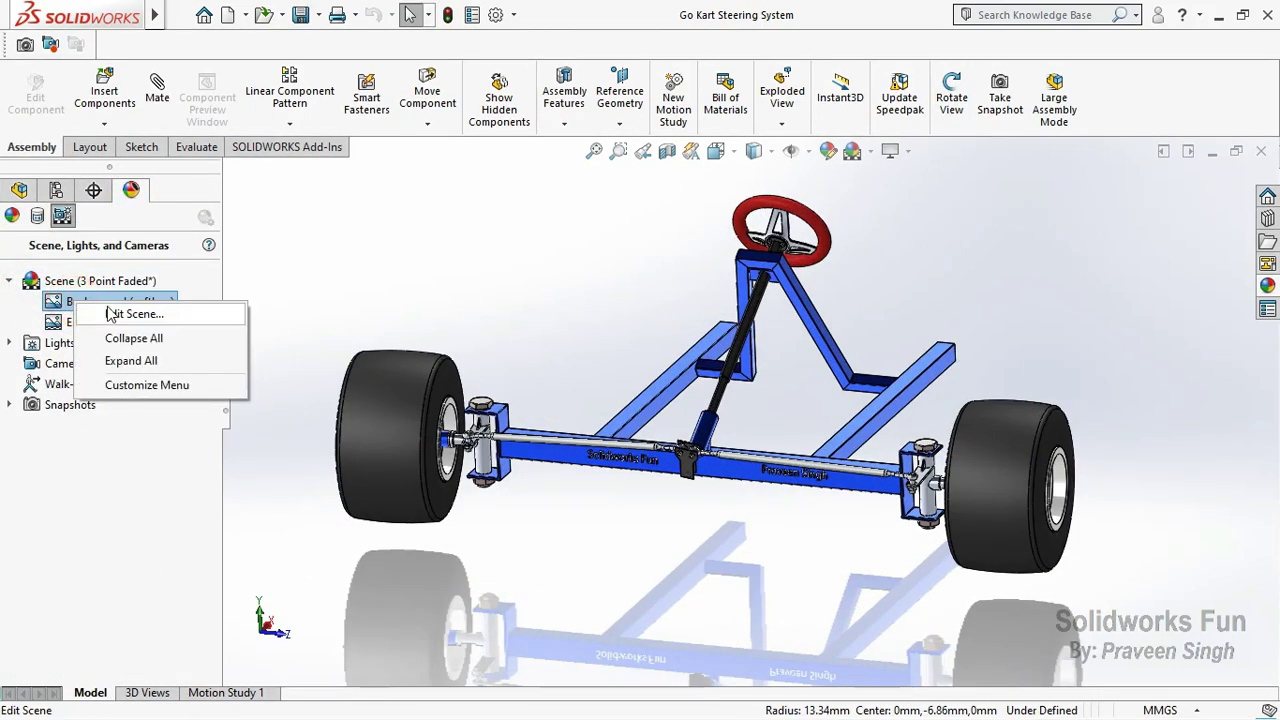
click(140, 325)
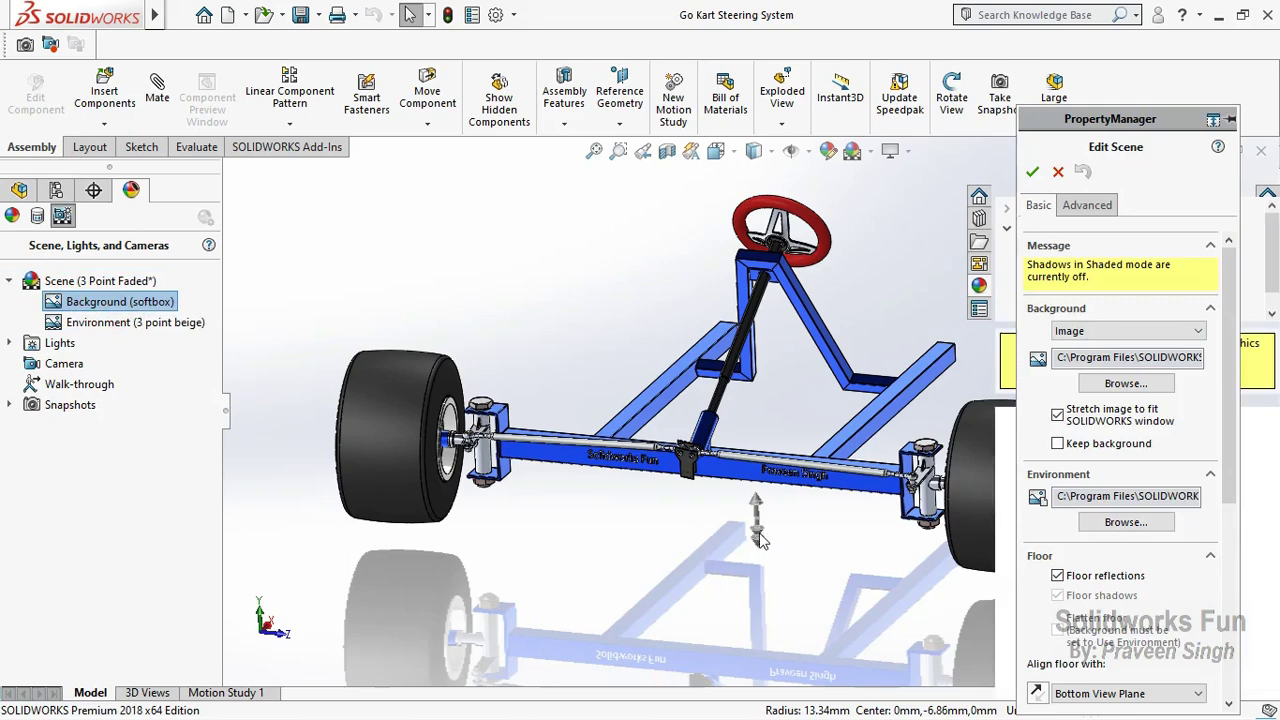
drag(758, 532, 766, 527)
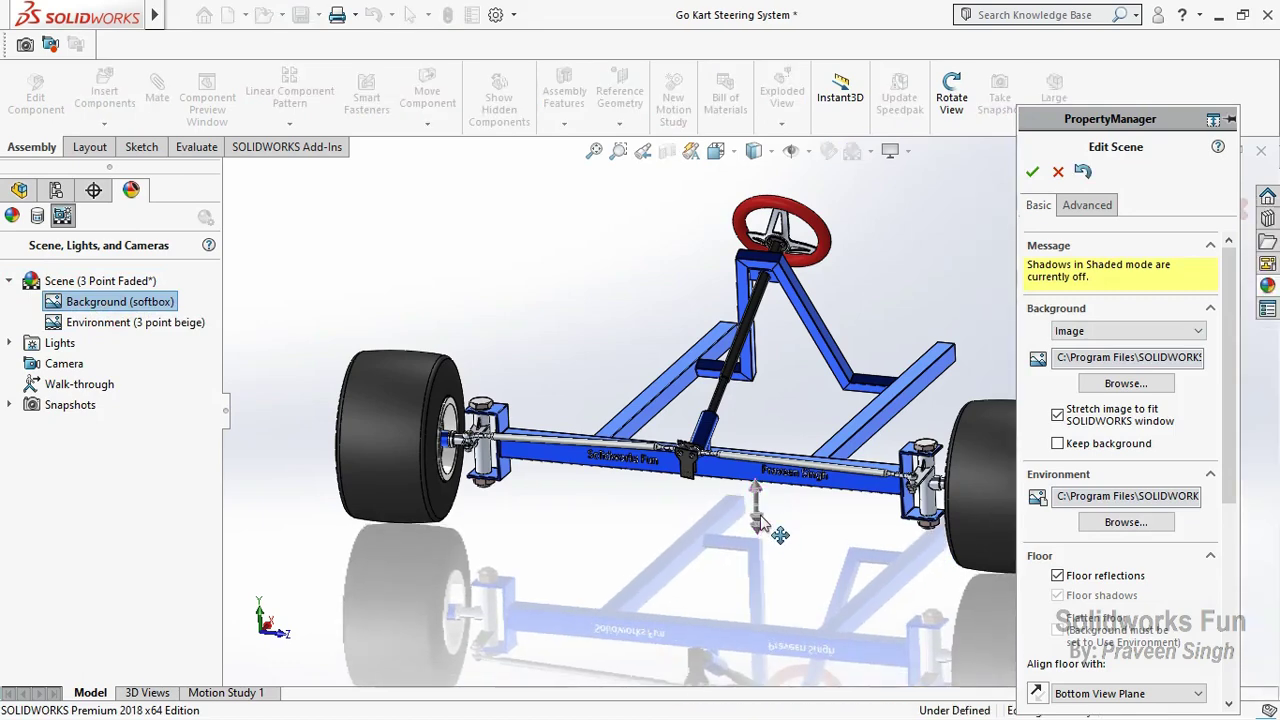
click(1032, 171)
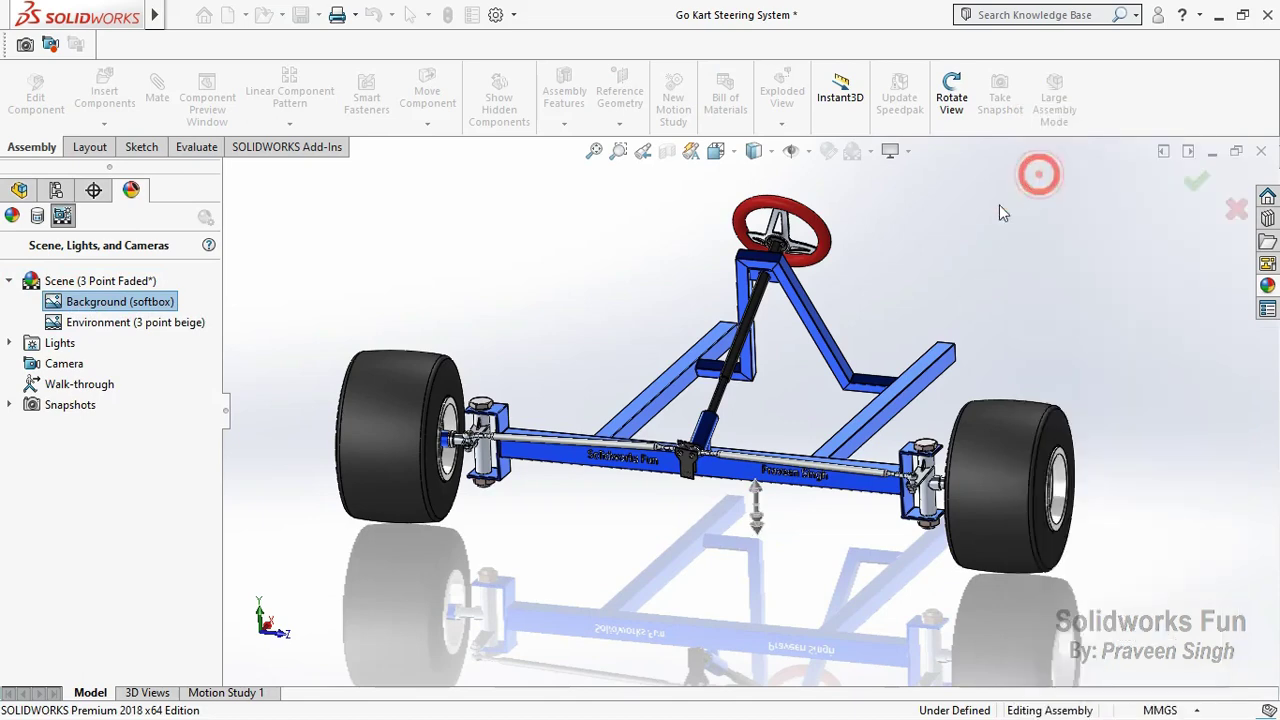
click(20, 191)
click(302, 16)
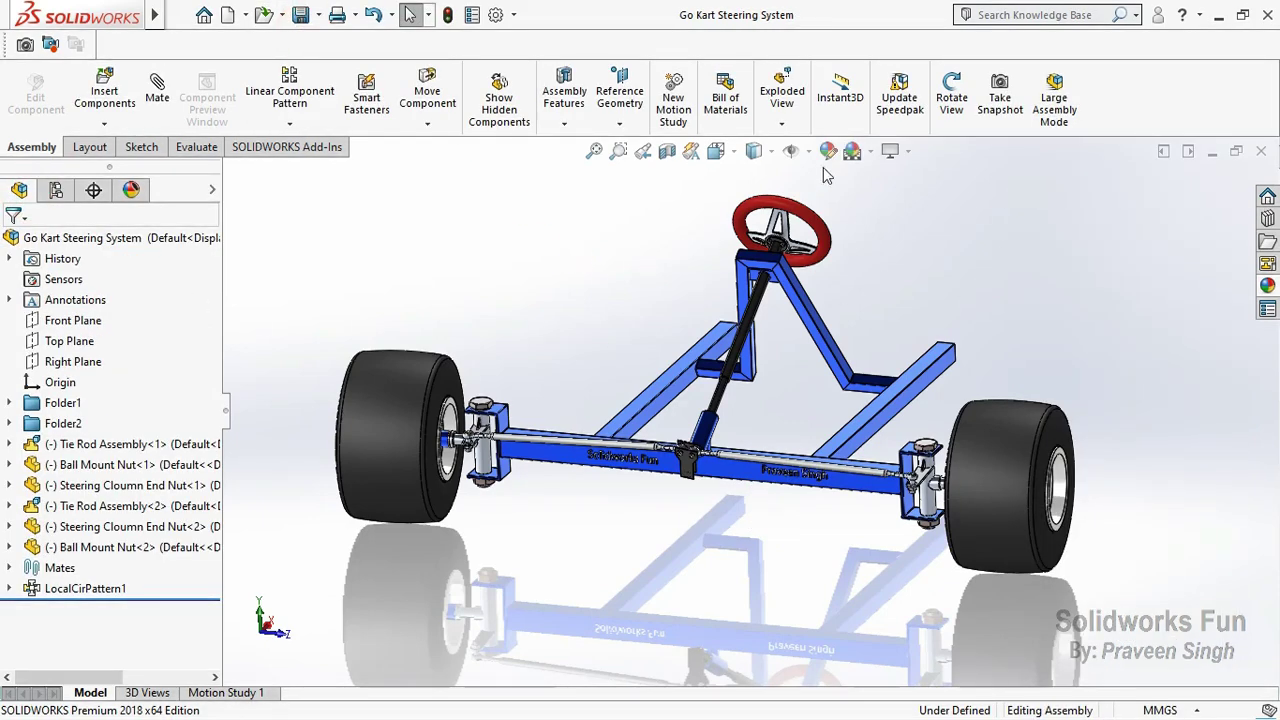
Step: View the kart from the rear and turn the steering wheel to watch the front wheels
click(943, 130)
mouse_move(900, 400)
mouse_down()
mouse_move(570, 398)
mouse_move(690, 323)
mouse_move(814, 286)
mouse_up()
right_click(711, 253)
click(745, 269)
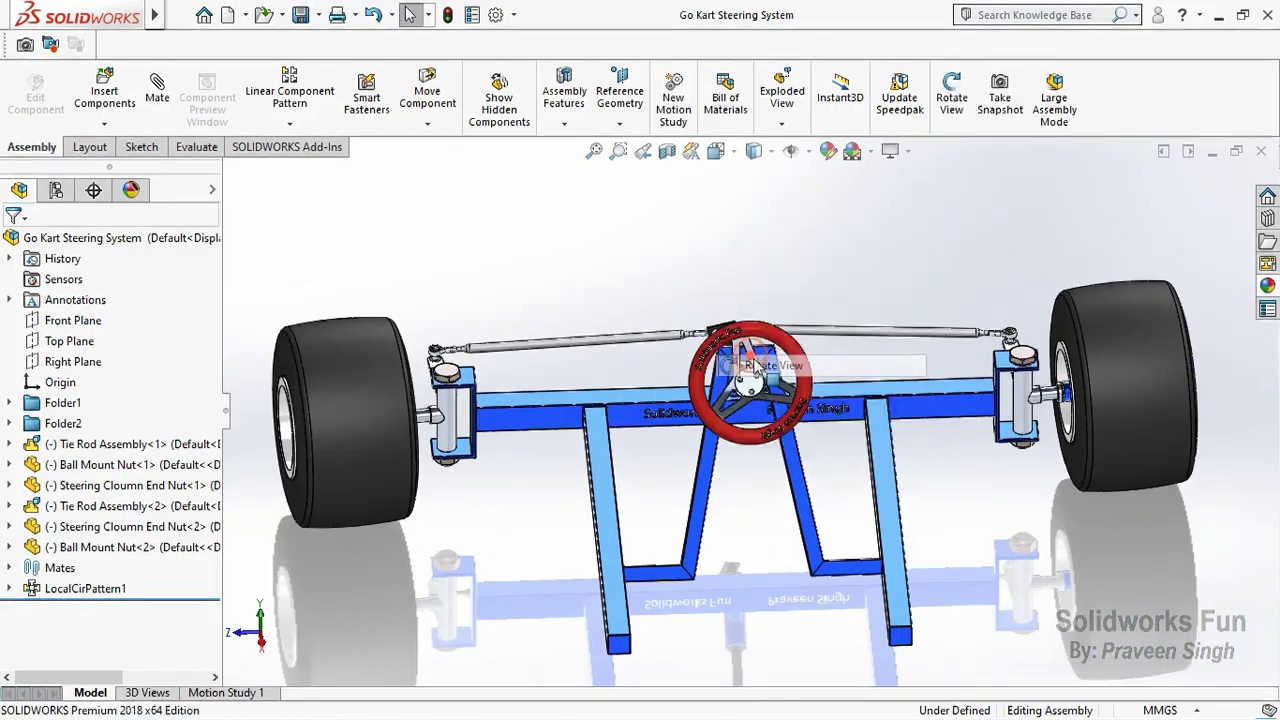
mouse_move(798, 352)
mouse_down()
mouse_move(815, 413)
mouse_move(786, 330)
mouse_move(814, 372)
mouse_up()
click(772, 287)
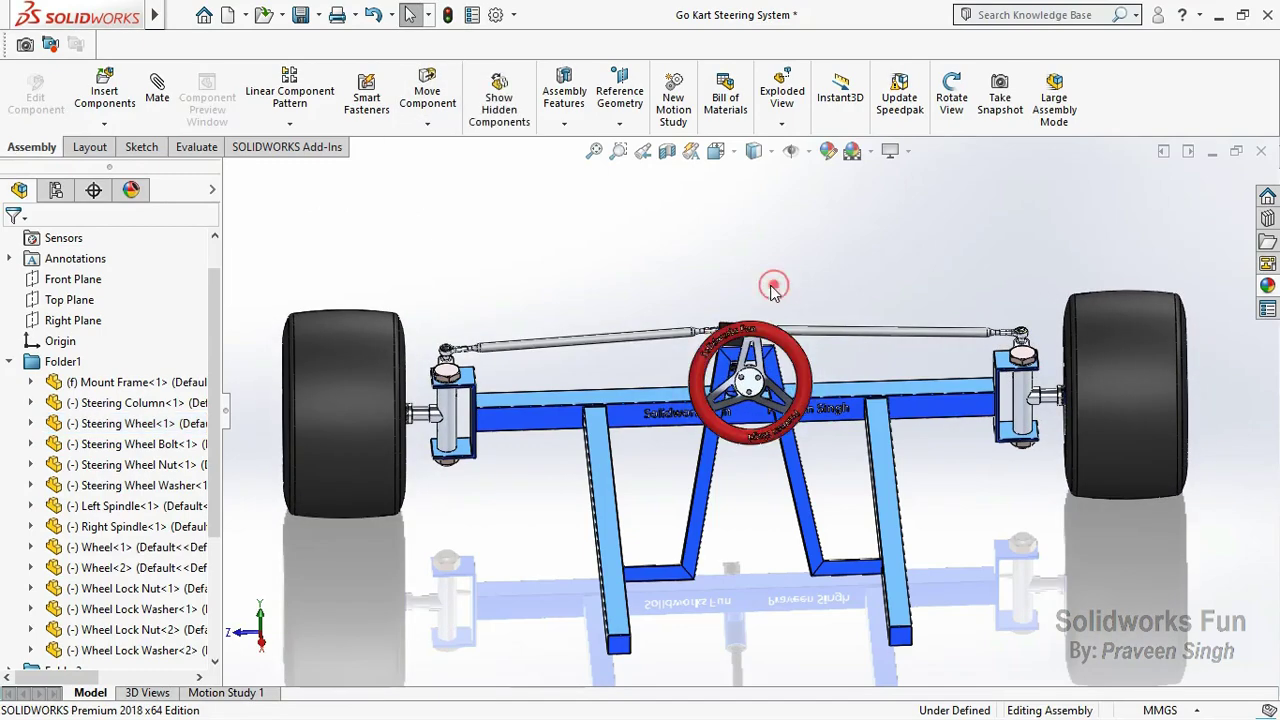
Step: Orbit toward the front axle and push the steering column to steer both wheels
click(952, 108)
scroll(700, 430, down, 5)
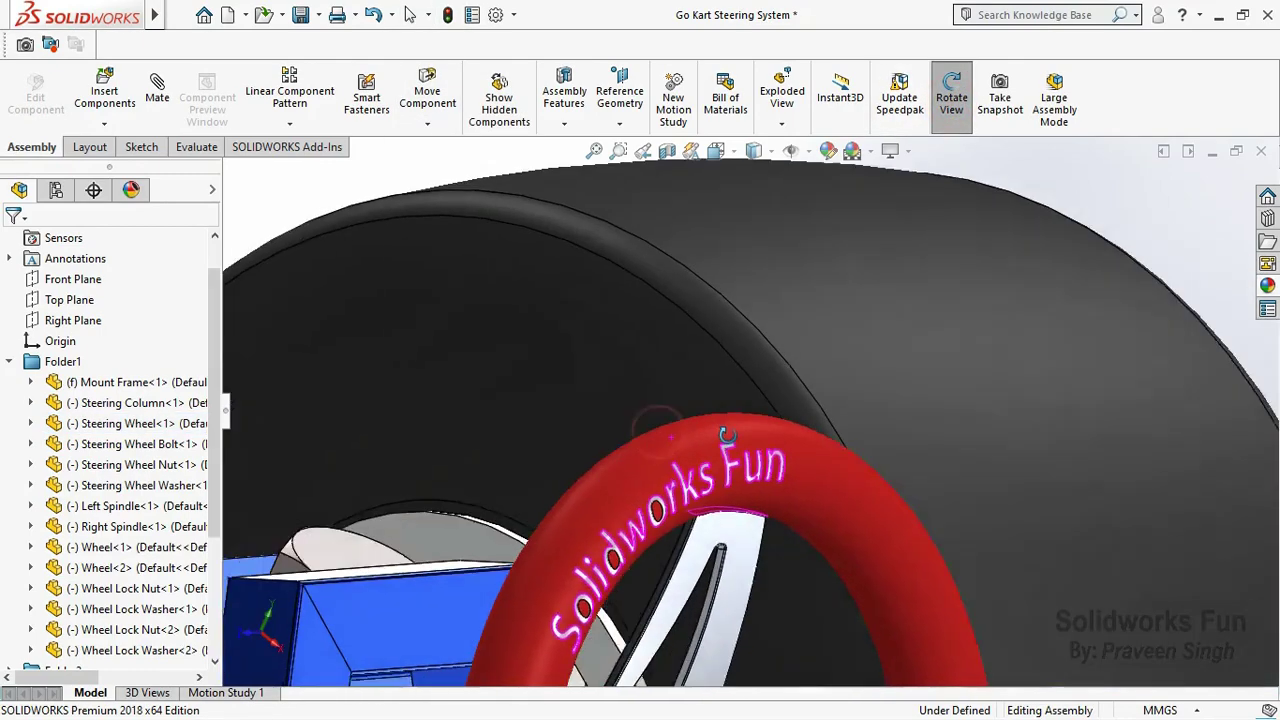
drag(640, 440, 702, 440)
scroll(702, 440, up, 3)
drag(690, 452, 776, 419)
scroll(776, 419, up, 5)
scroll(776, 419, up, 2)
scroll(776, 419, down, 5)
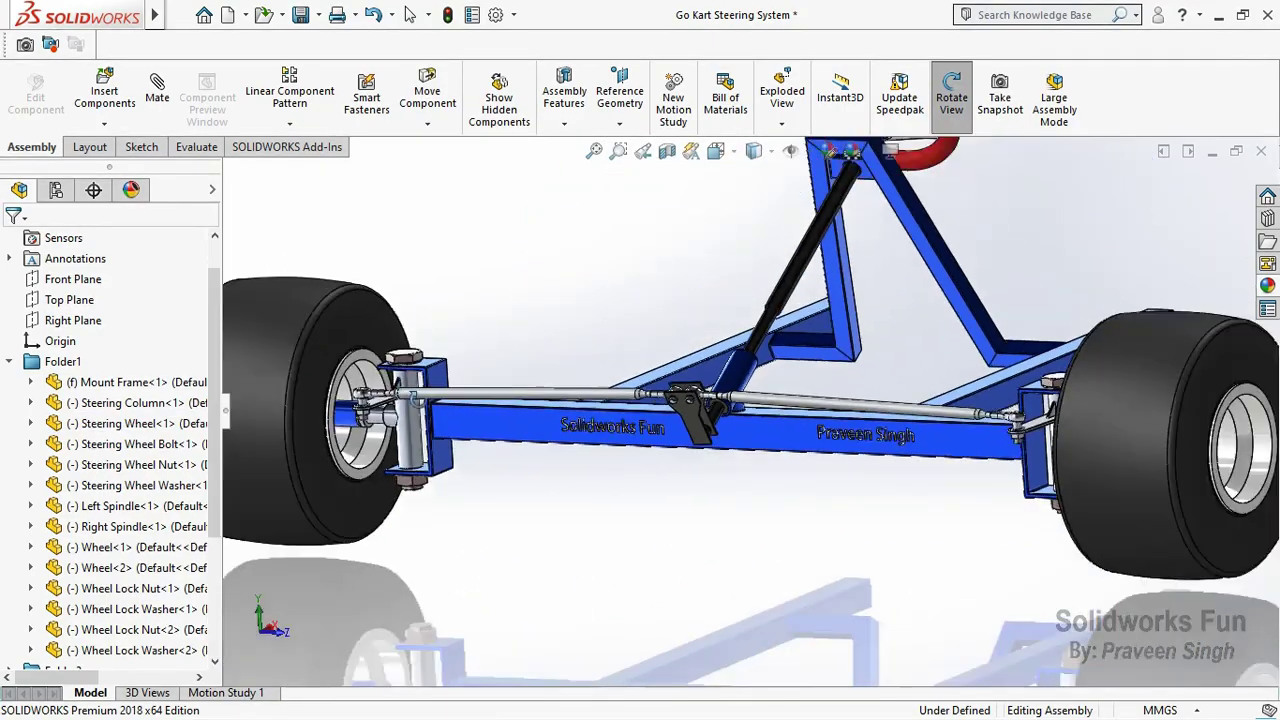
scroll(621, 341, up, 5)
key(Escape)
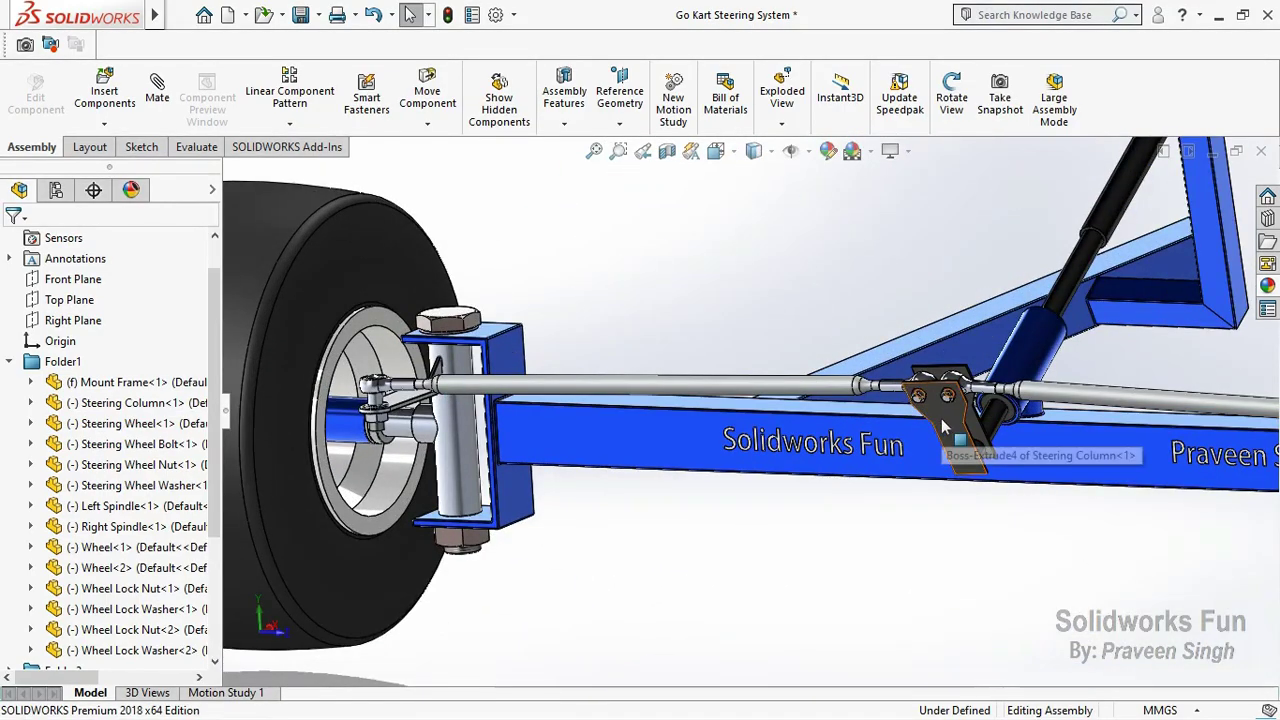
mouse_move(945, 428)
mouse_down()
mouse_move(975, 437)
mouse_move(940, 422)
mouse_up()
Step: Fit the kart in view, rebuild and save the assembly, then orbit to a new angle
key(f)
click(9, 402)
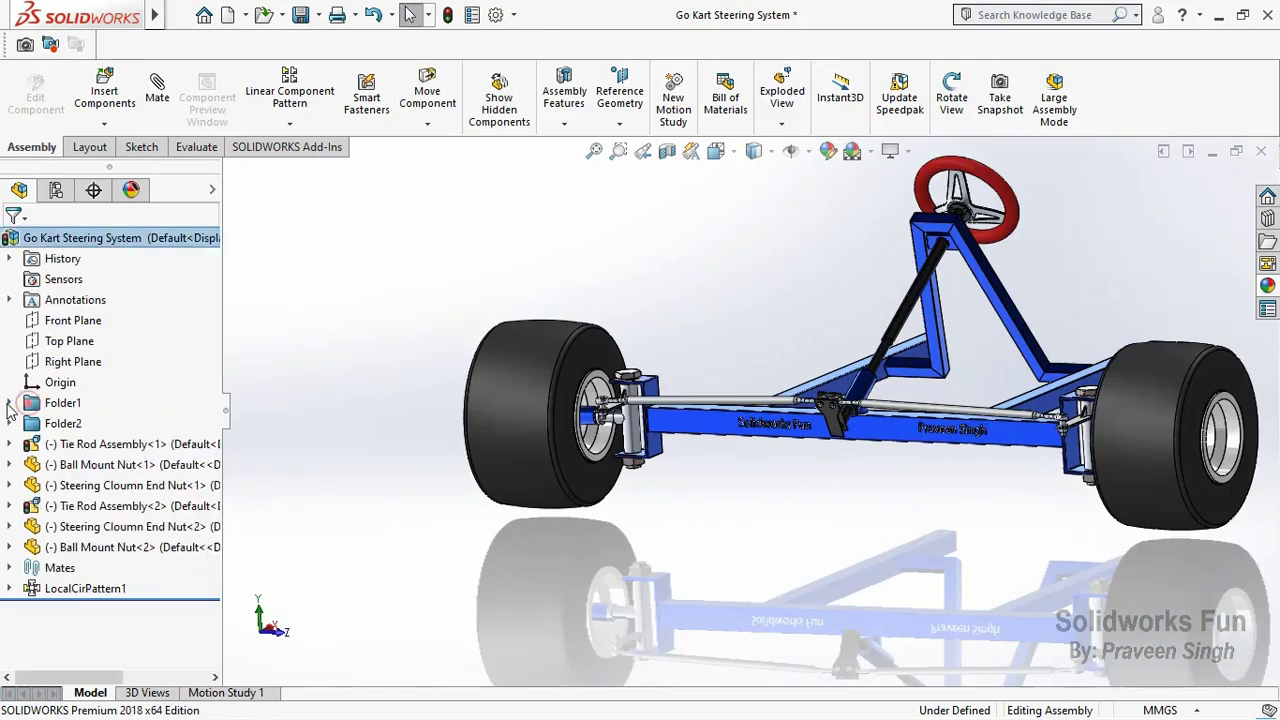
click(301, 16)
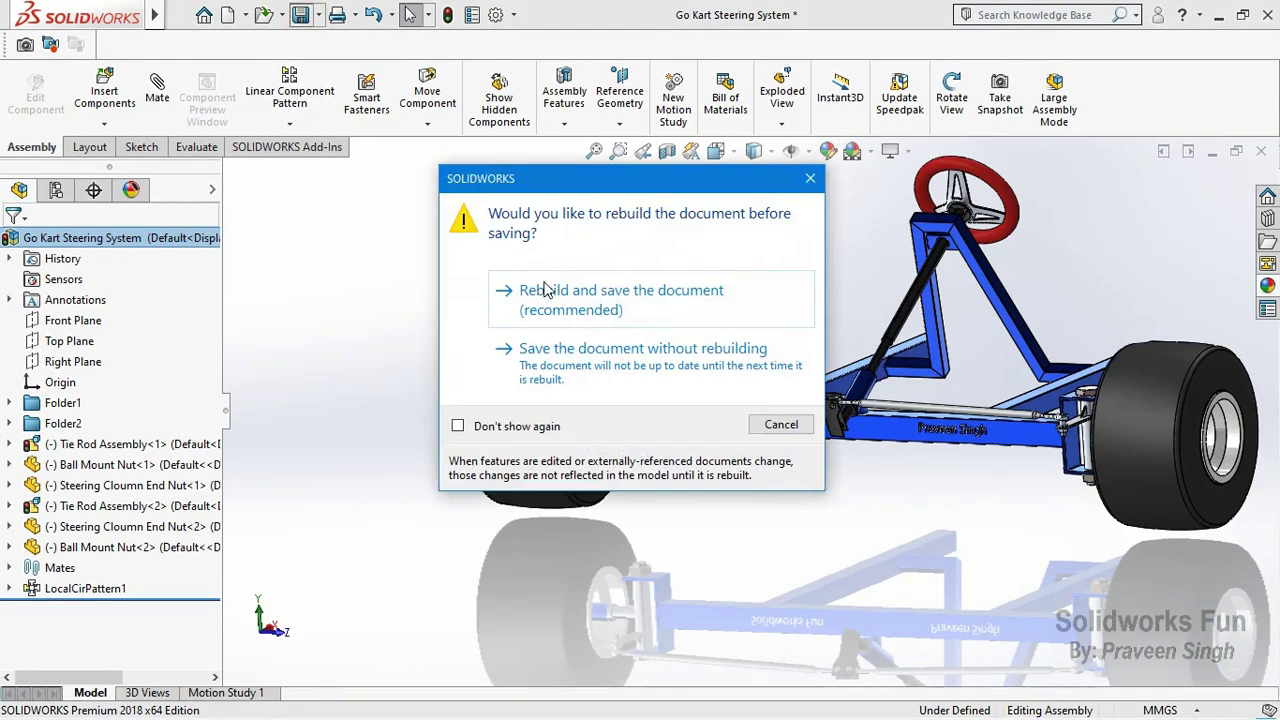
click(549, 290)
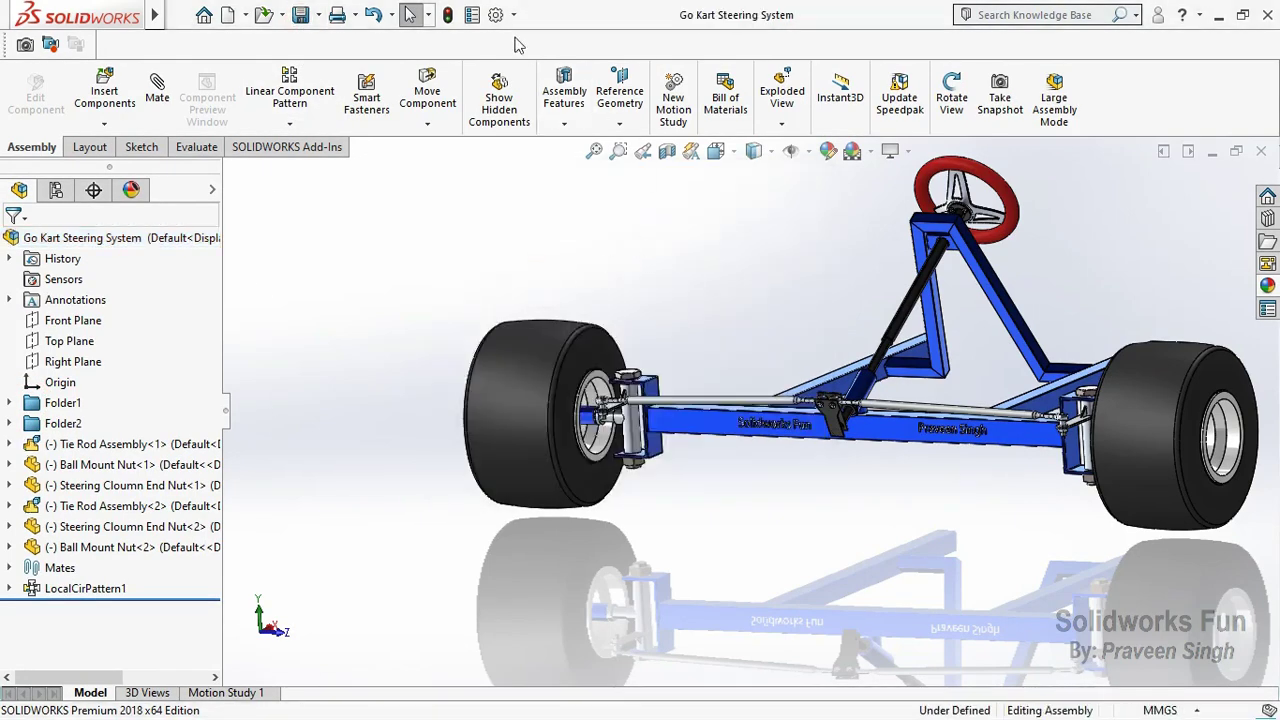
click(951, 97)
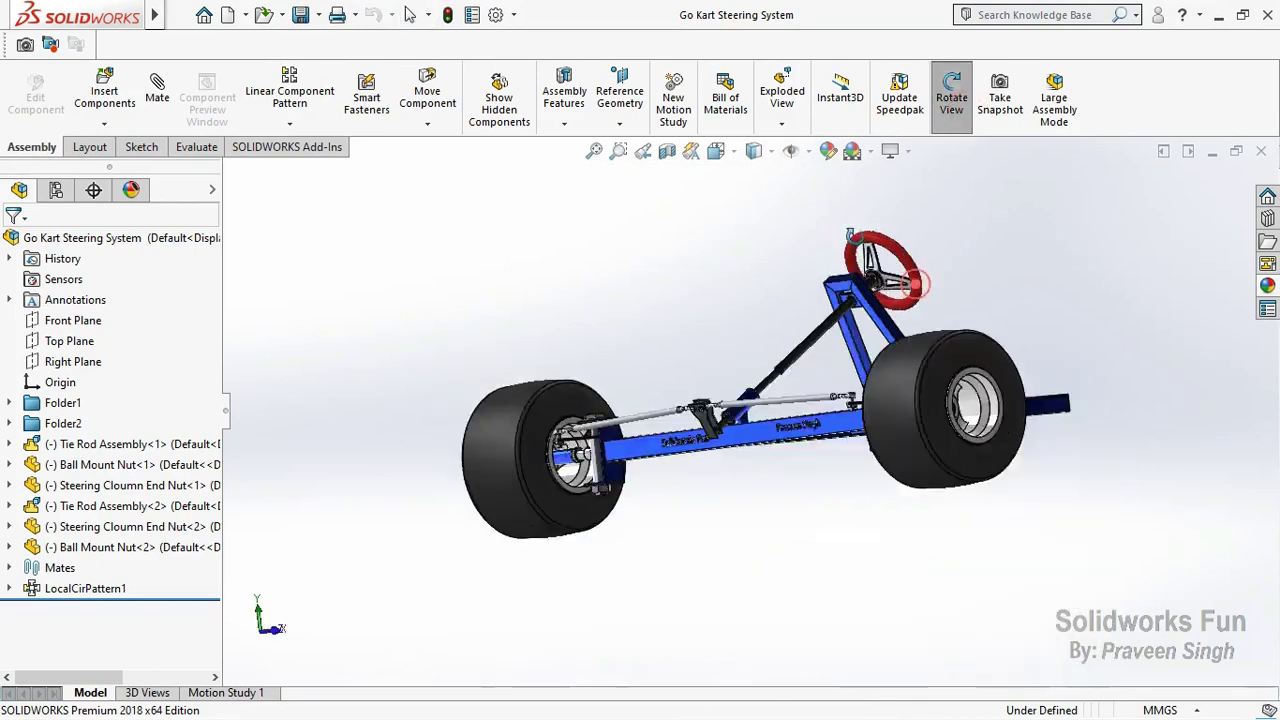
mouse_move(900, 330)
mouse_down()
mouse_move(749, 320)
mouse_move(700, 340)
mouse_up()
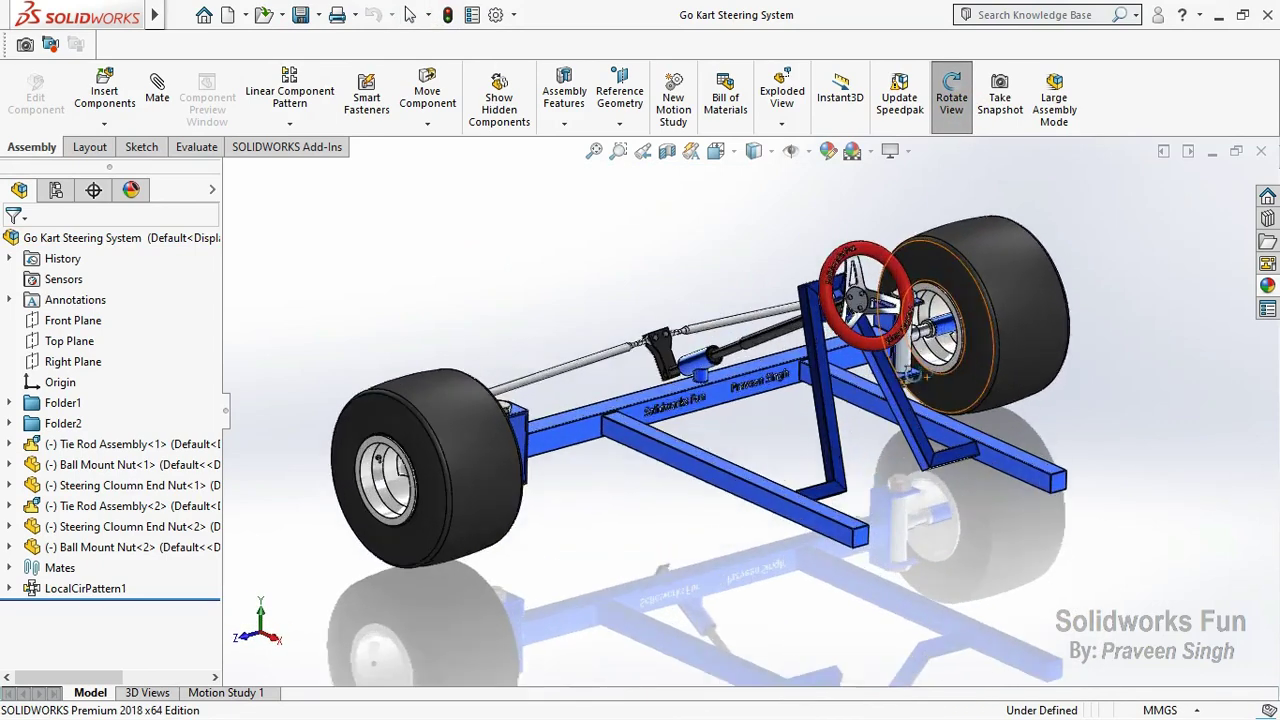
click(948, 125)
click(945, 140)
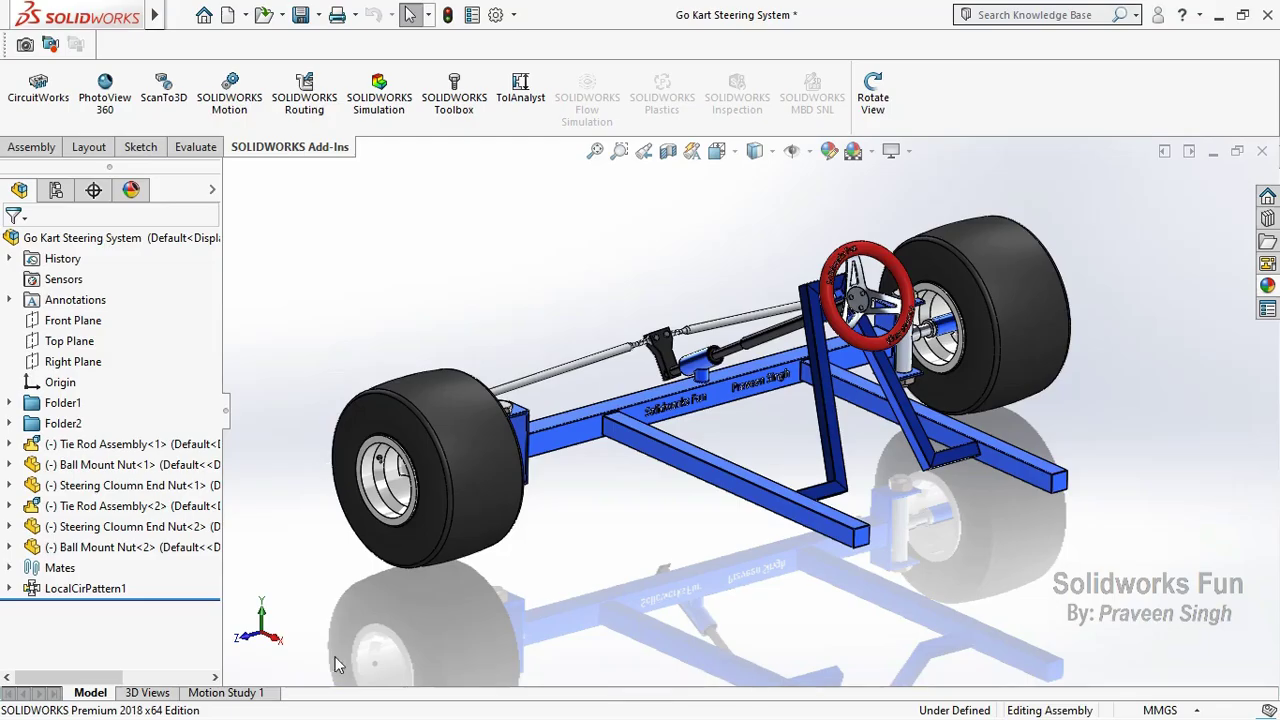
Step: Enlarge the Motion Study 1 timeline, stop recording view changes, and keep the Animation study type
click(228, 693)
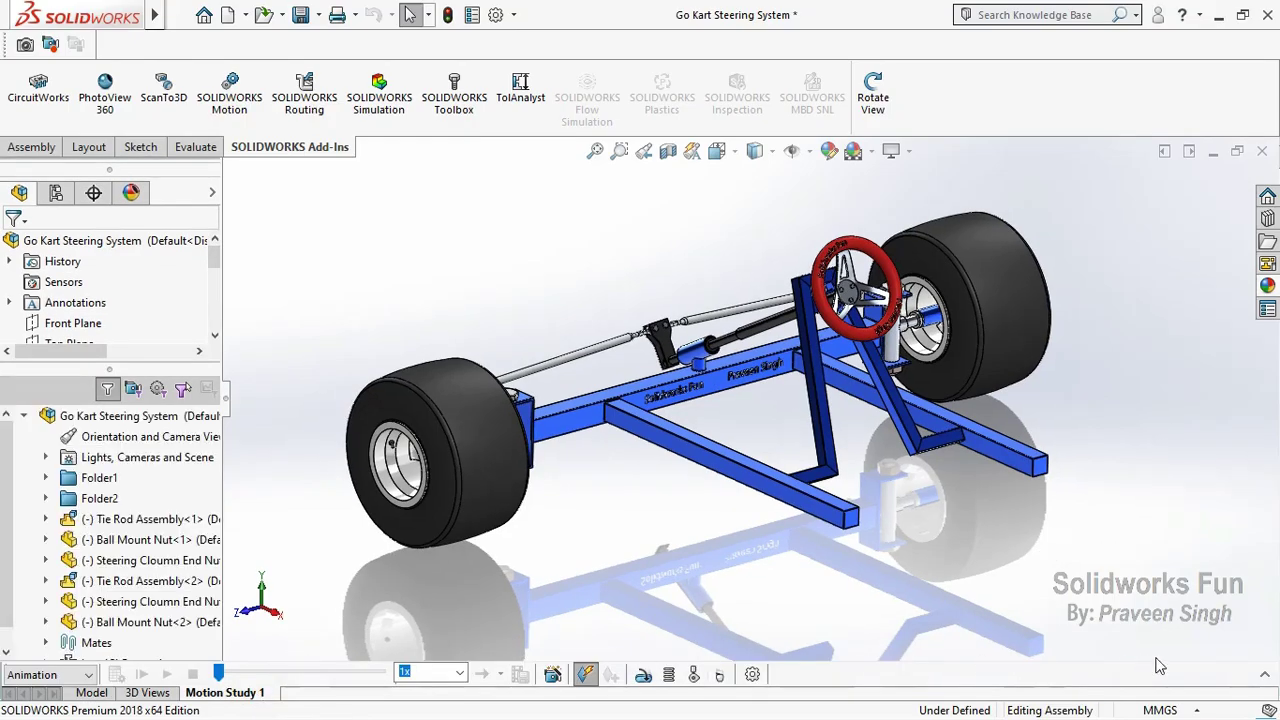
click(1263, 678)
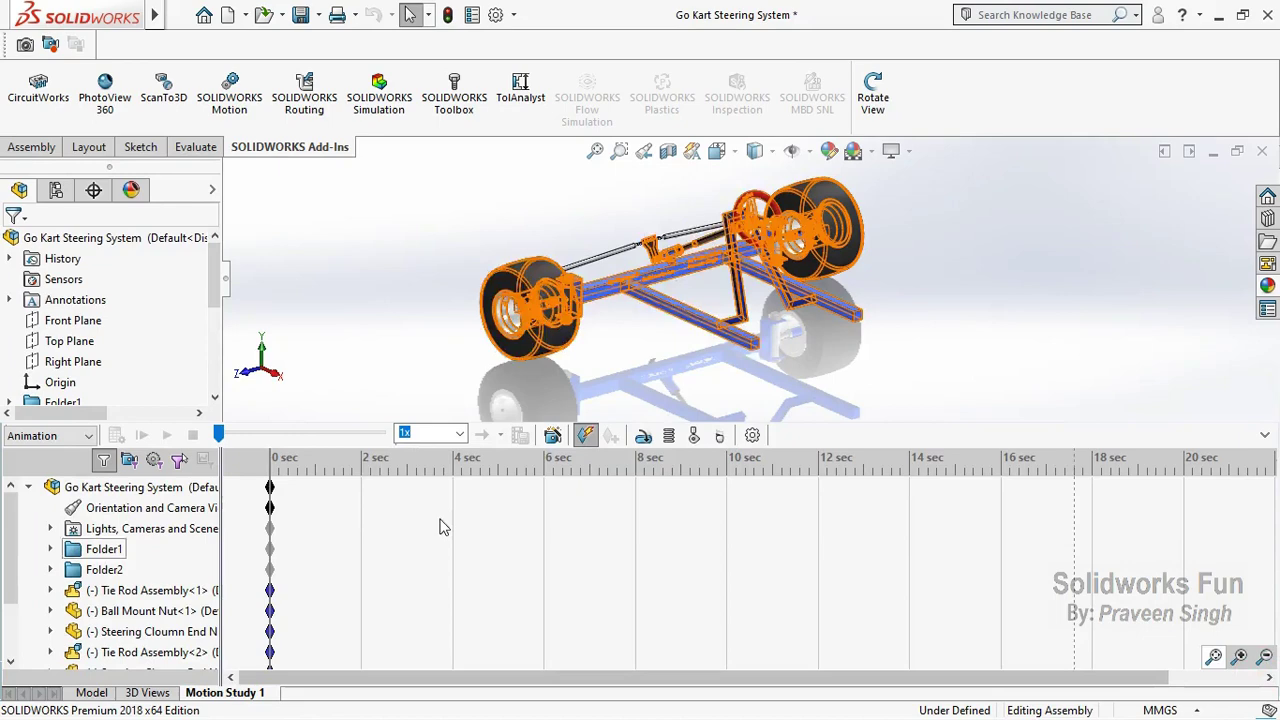
right_click(213, 515)
click(330, 546)
click(52, 436)
click(30, 455)
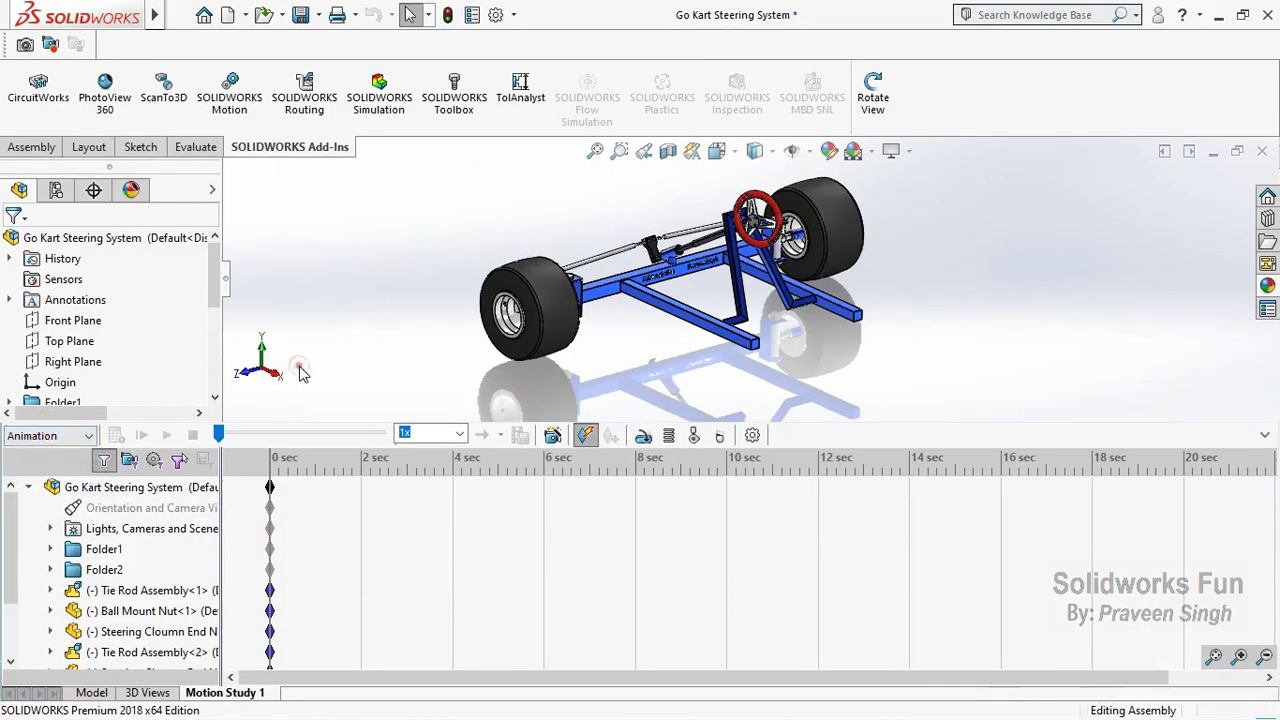
scroll(790, 240, down, 2)
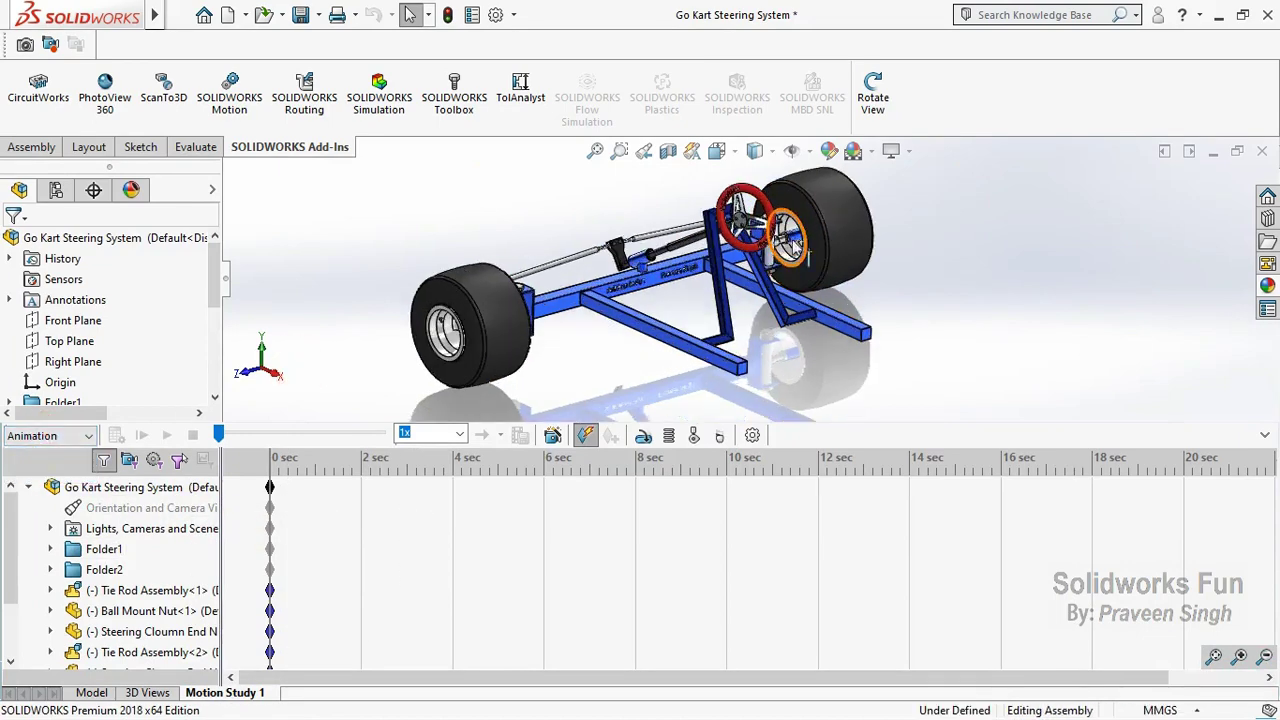
Step: Add a rotary motor on the steering column face turning a distance of 30° over 3 s
click(645, 436)
scroll(700, 250, down, 4)
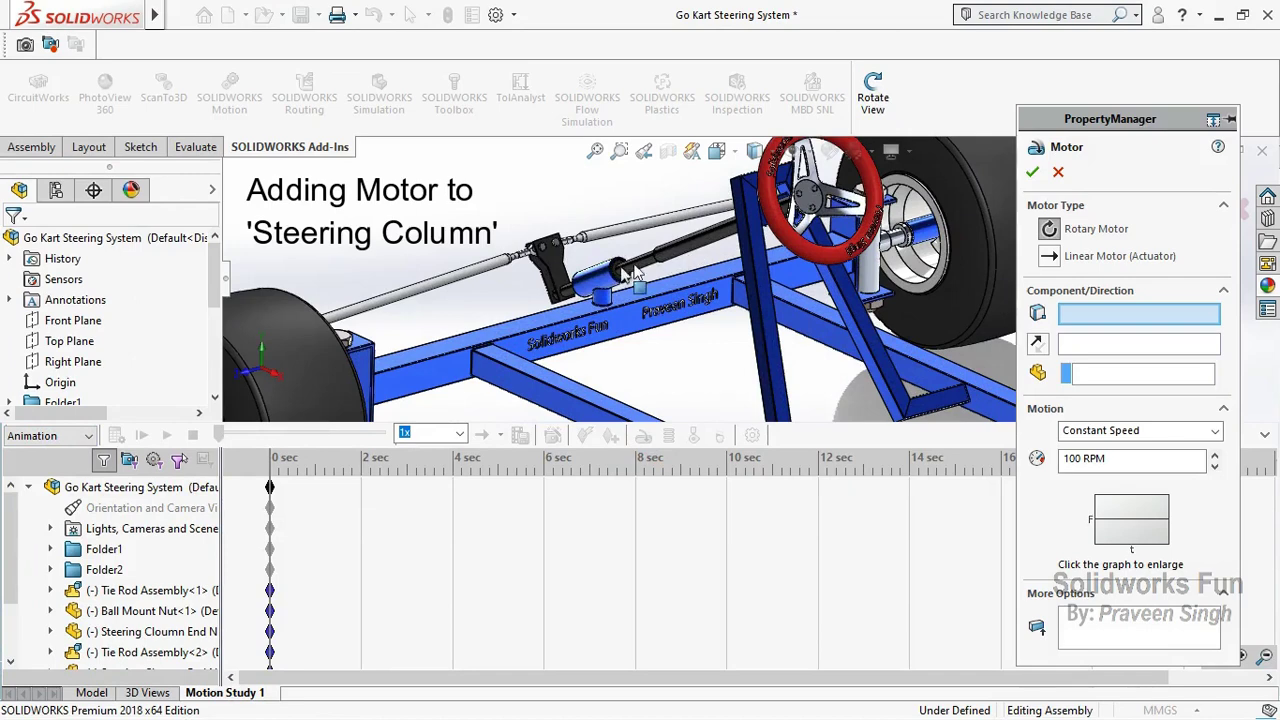
click(715, 245)
double_click(1075, 458)
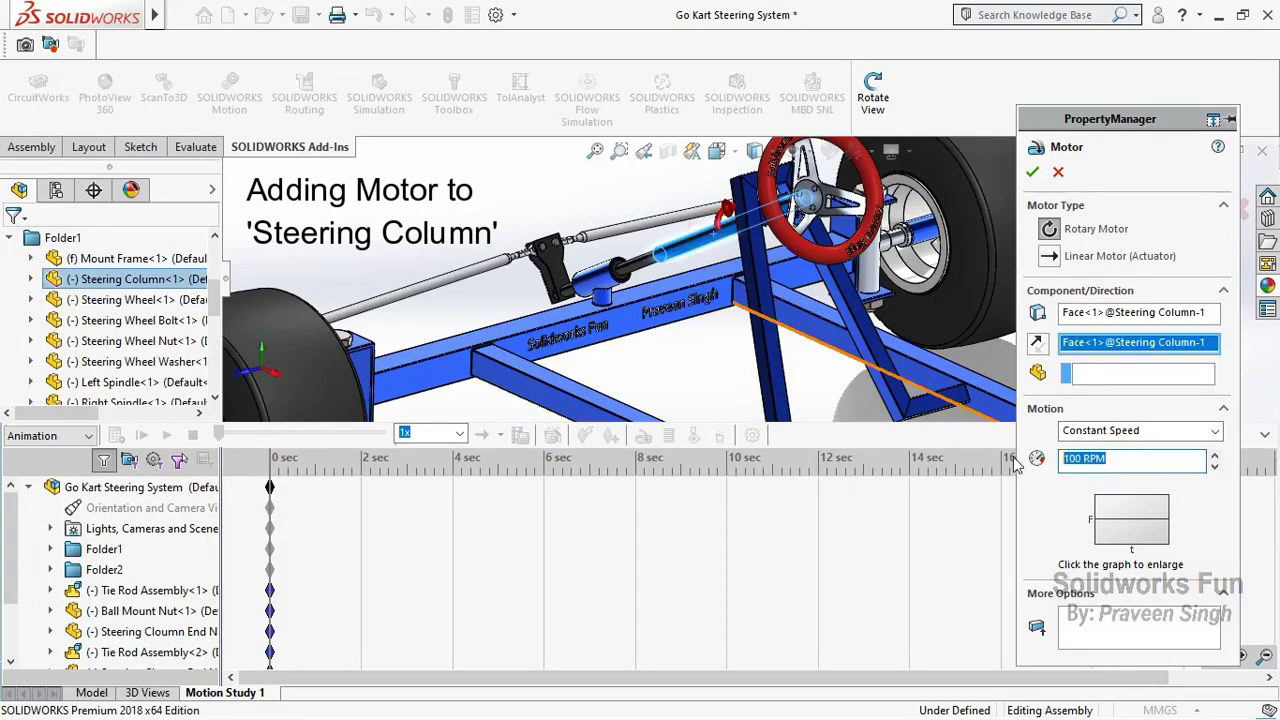
click(1093, 430)
click(1095, 463)
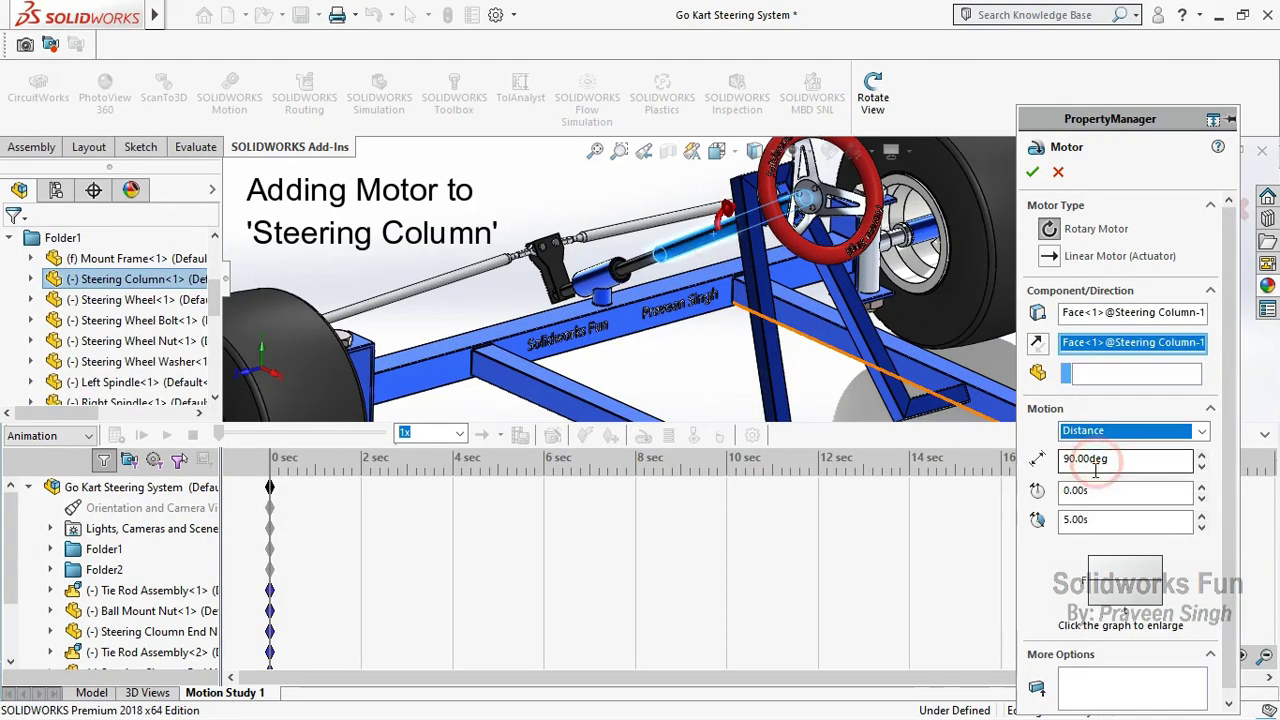
double_click(1105, 458)
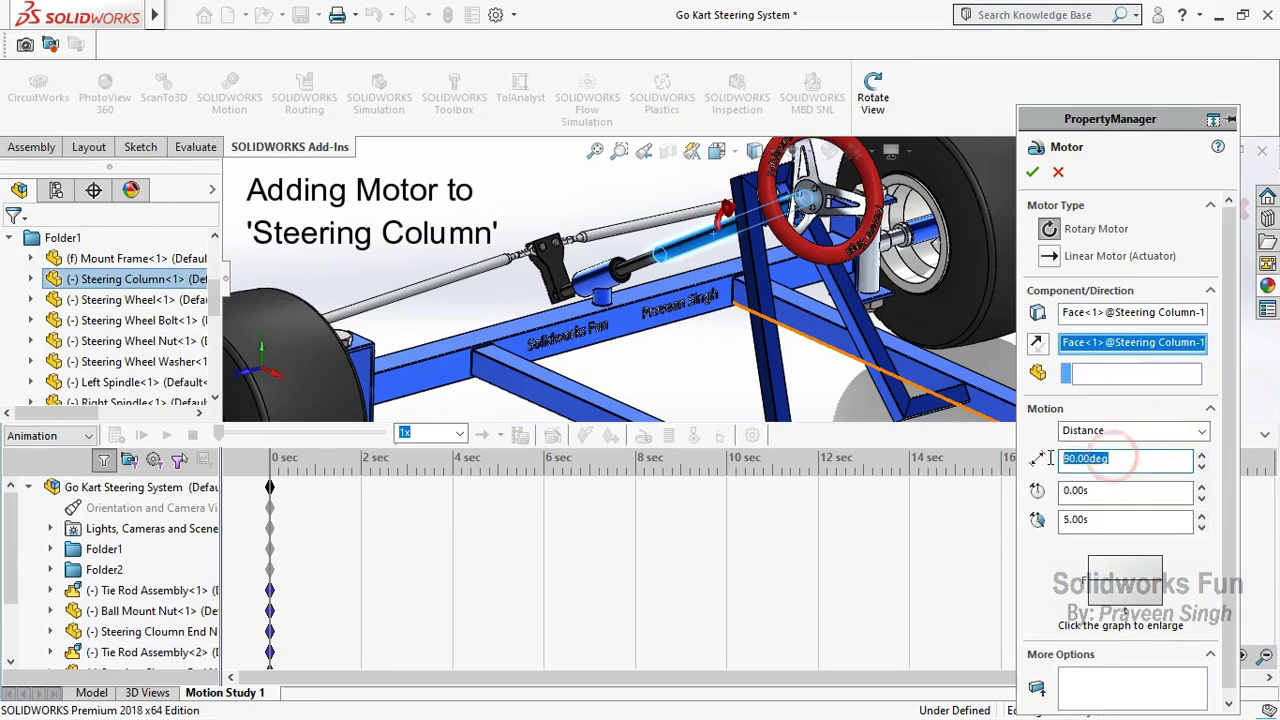
text(30)
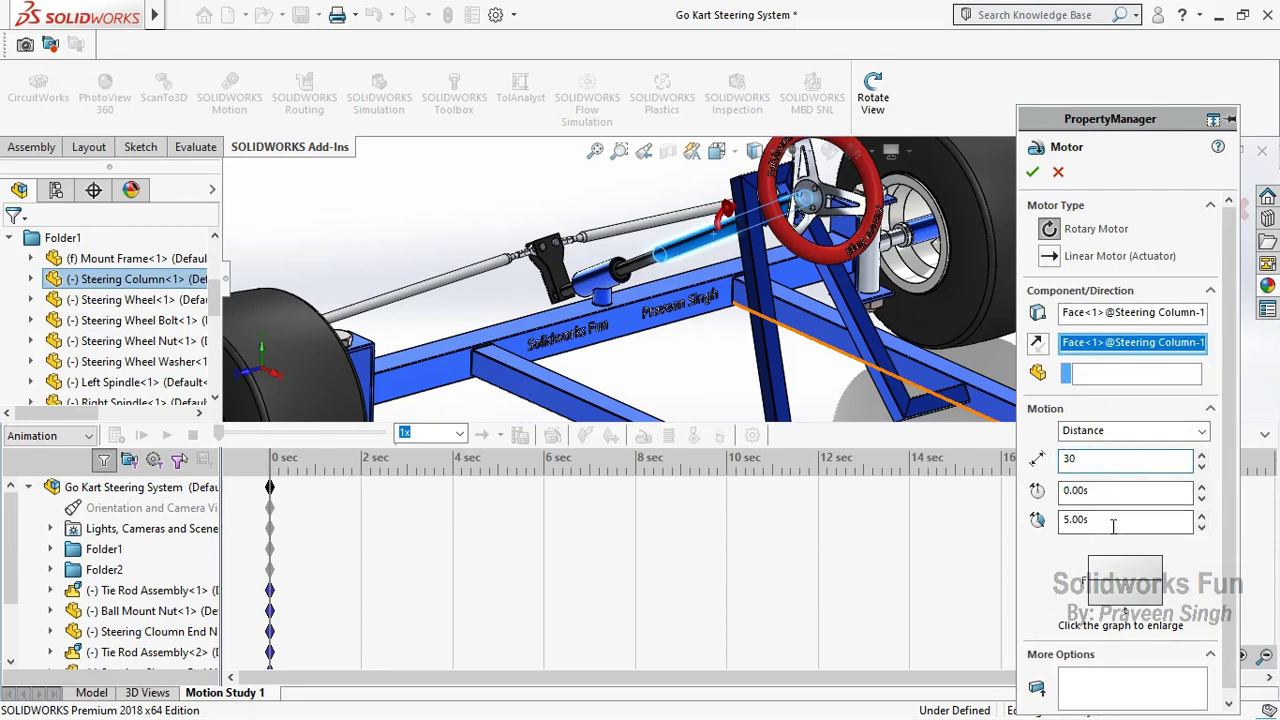
double_click(1095, 520)
text(3)
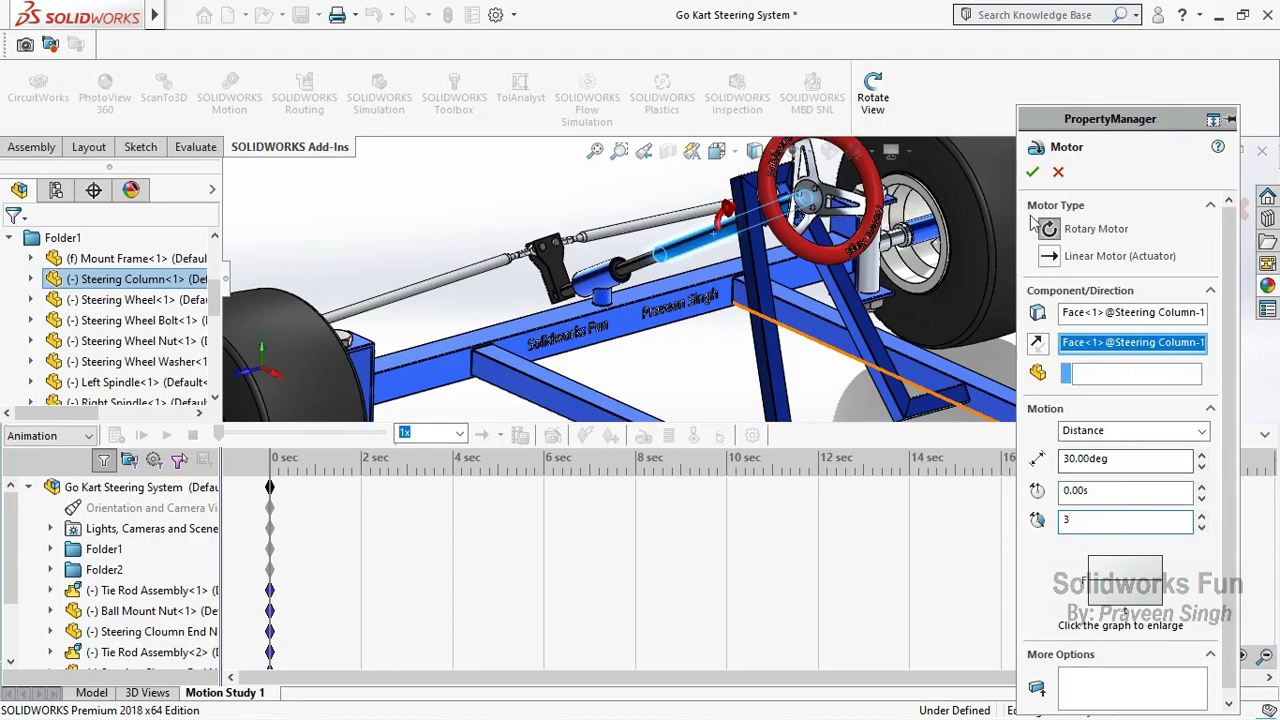
click(1033, 178)
scroll(737, 366, up, 5)
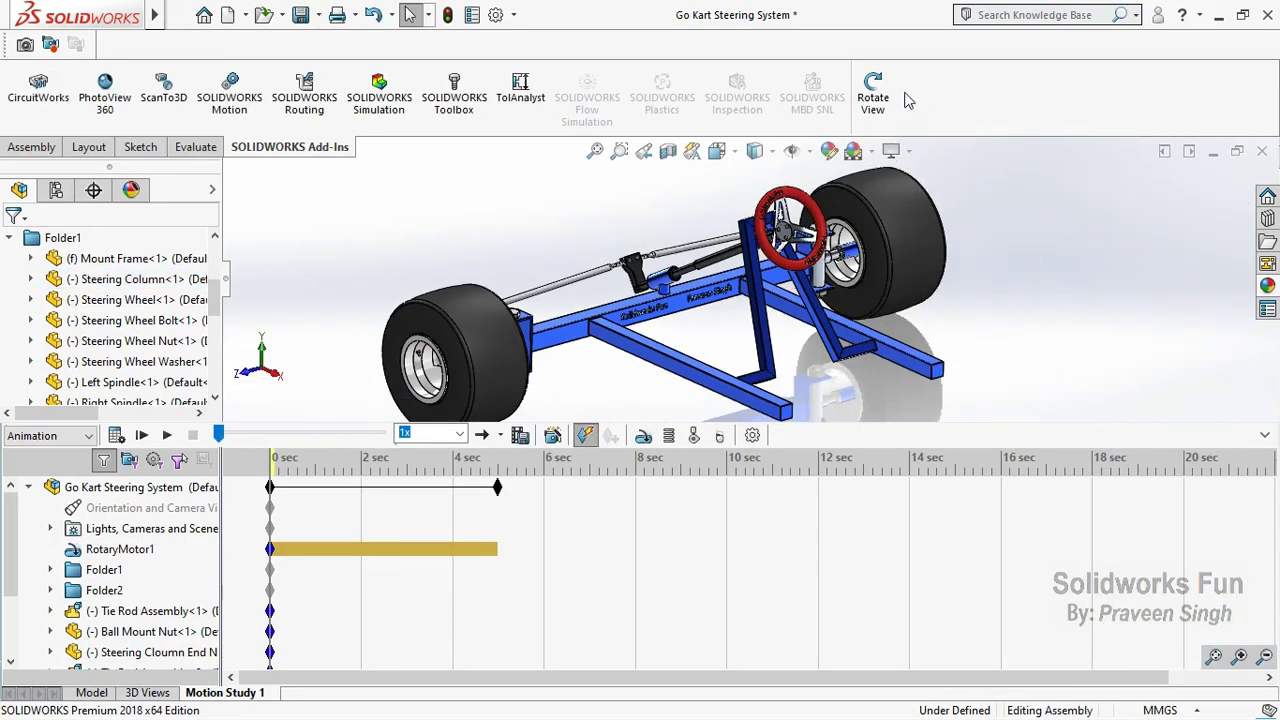
Step: Orbit to a front-on view of the kart and calculate the motion study
click(873, 98)
drag(790, 330, 713, 334)
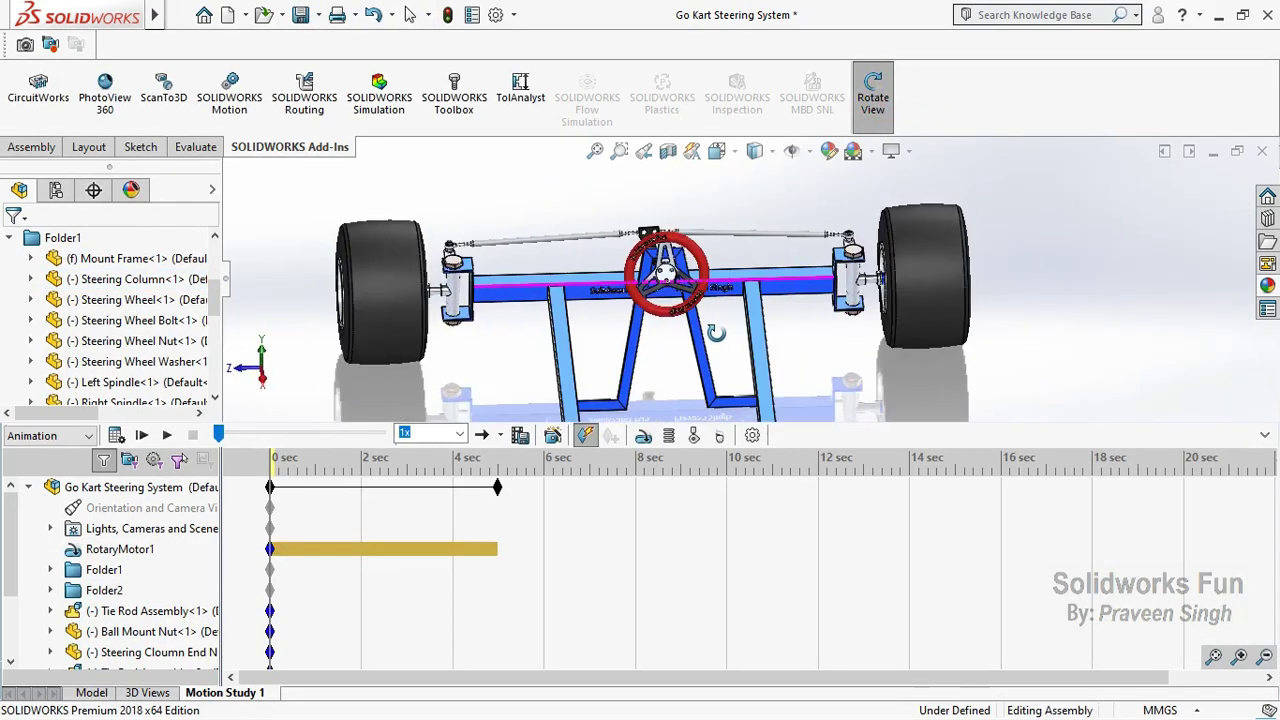
click(873, 90)
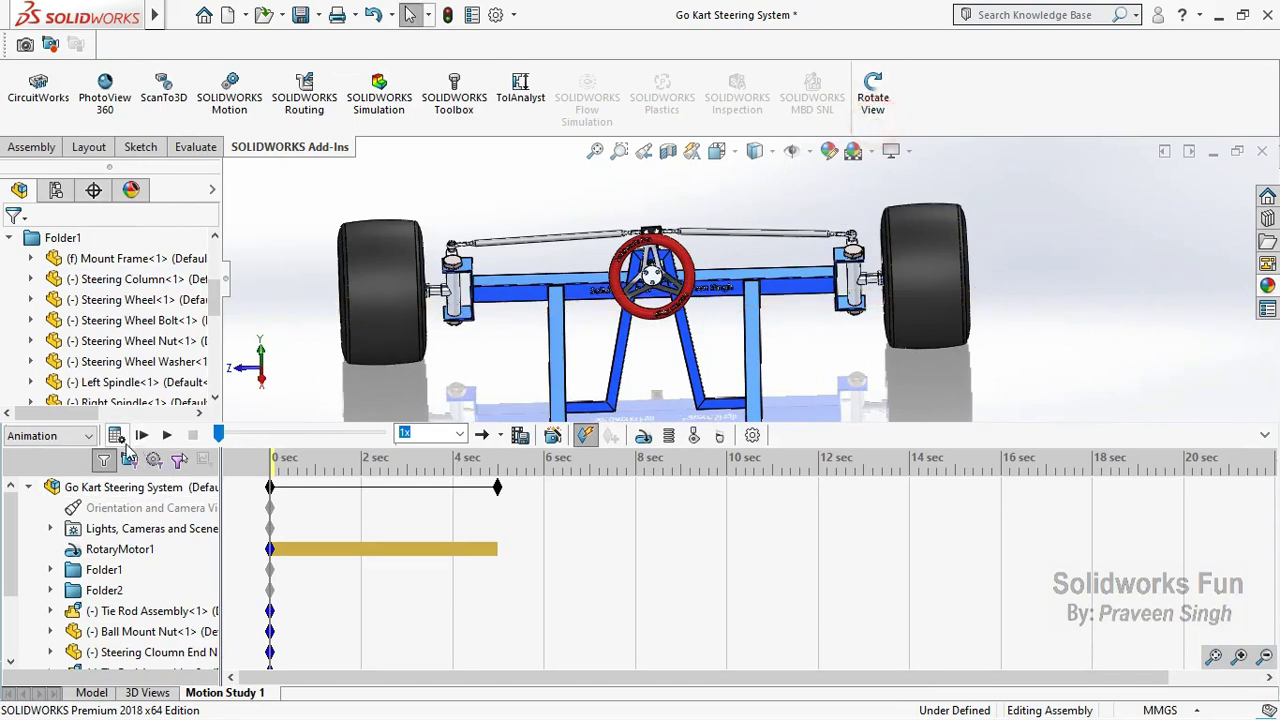
click(116, 435)
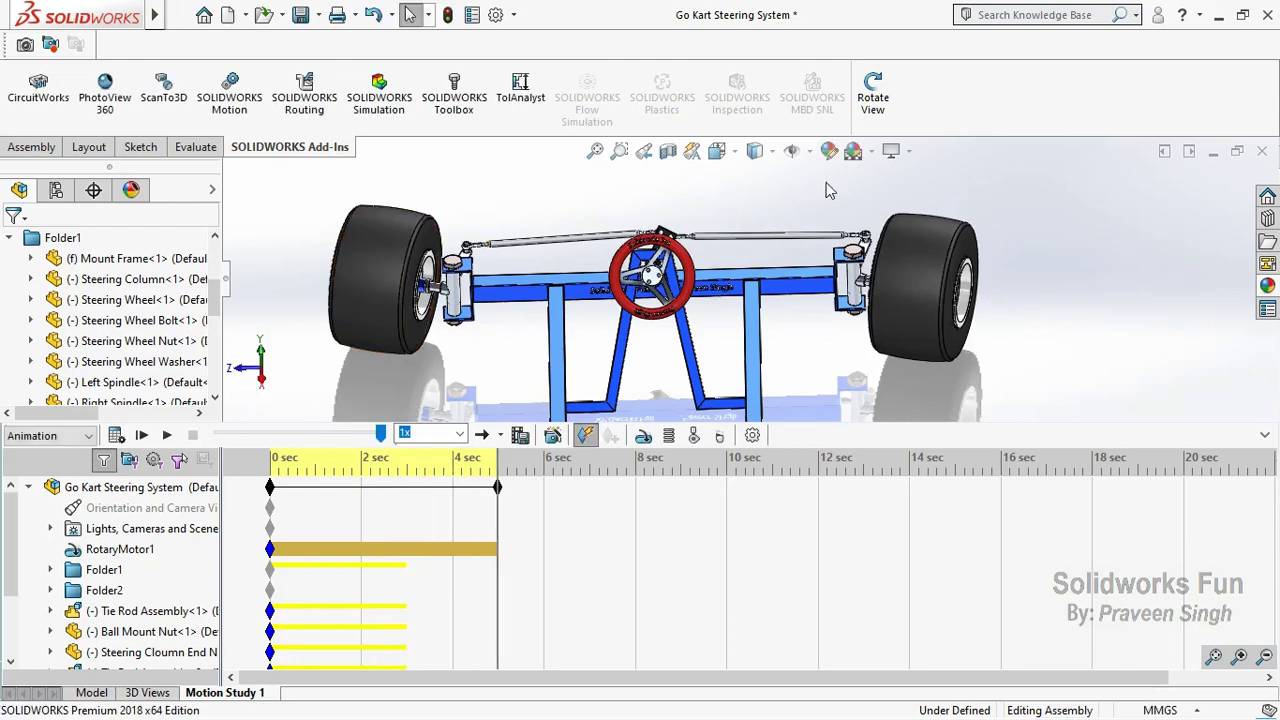
Step: Orbit around the kart to inspect the wheels turning along the tie rod
click(872, 95)
mouse_move(831, 218)
mouse_down()
mouse_move(937, 177)
mouse_move(677, 280)
mouse_move(777, 321)
mouse_move(1034, 223)
mouse_up()
scroll(677, 280, down, 5)
scroll(777, 321, up, 5)
scroll(1095, 188, down, 5)
drag(1095, 188, 700, 343)
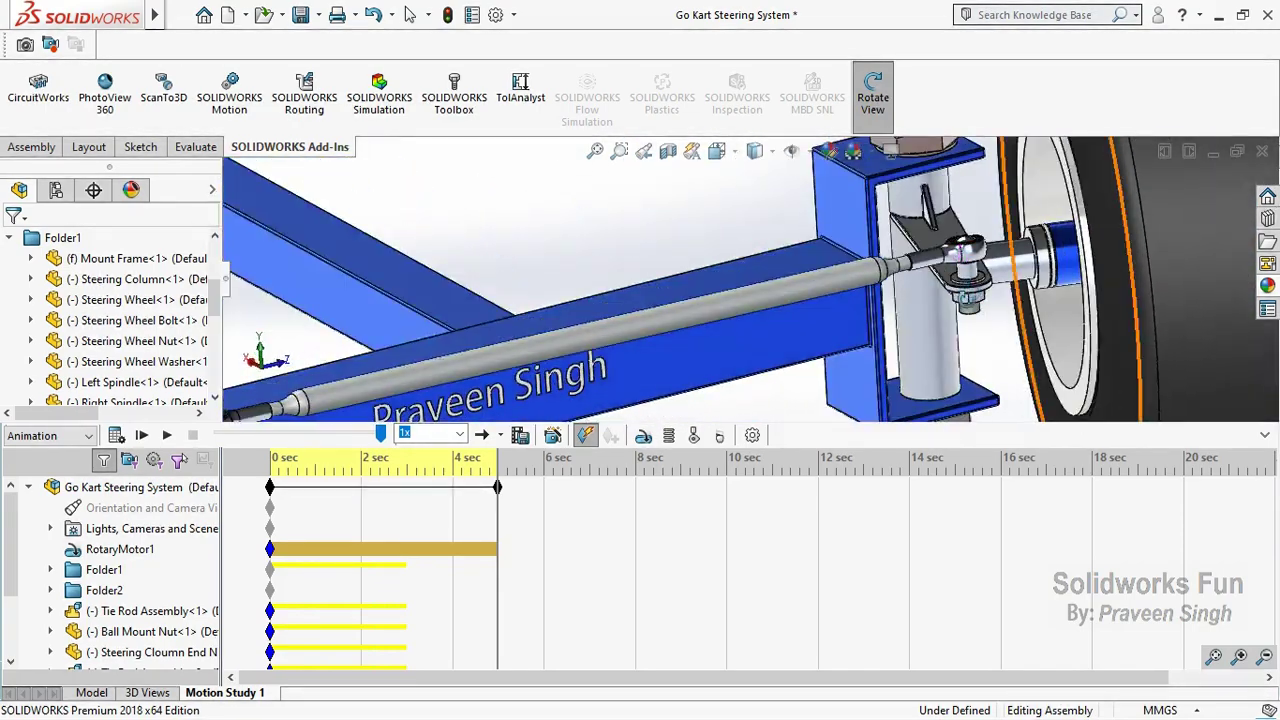
scroll(700, 343, up, 5)
scroll(700, 343, down, 3)
click(872, 92)
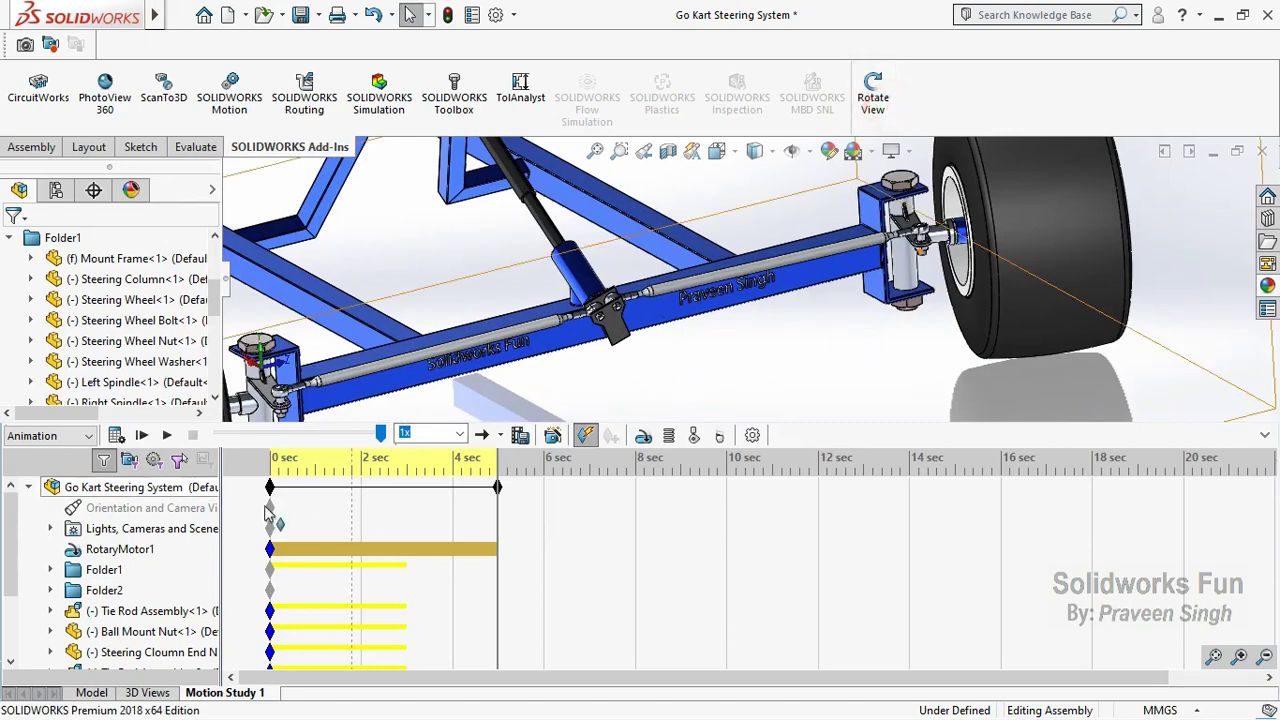
Step: Rewind the time bar to 0 s and confirm the motion study properties
drag(360, 457, 272, 457)
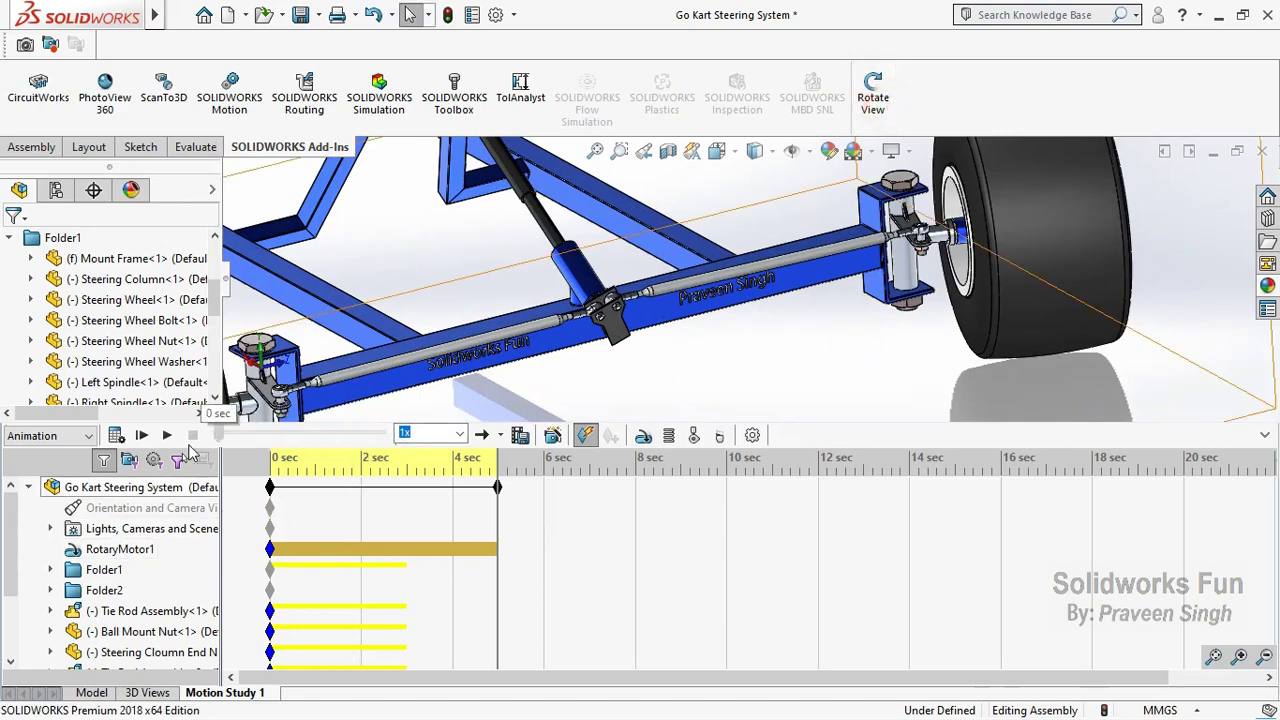
click(753, 436)
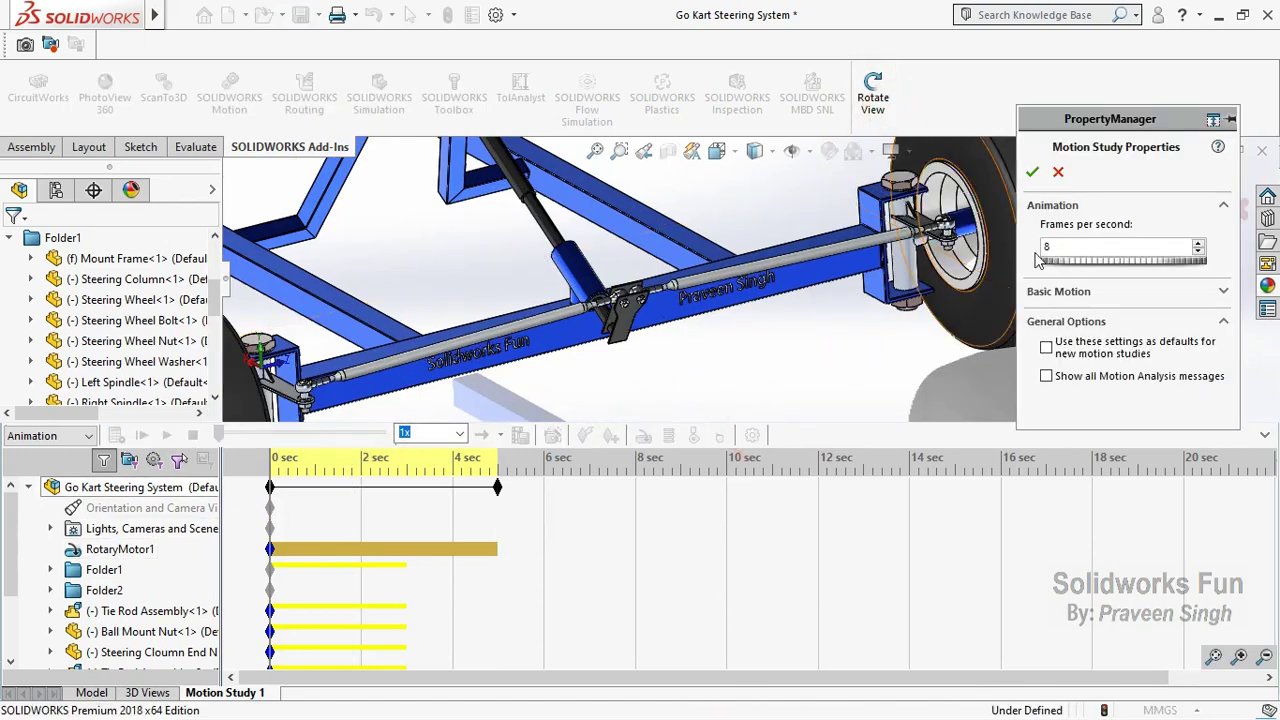
click(1033, 173)
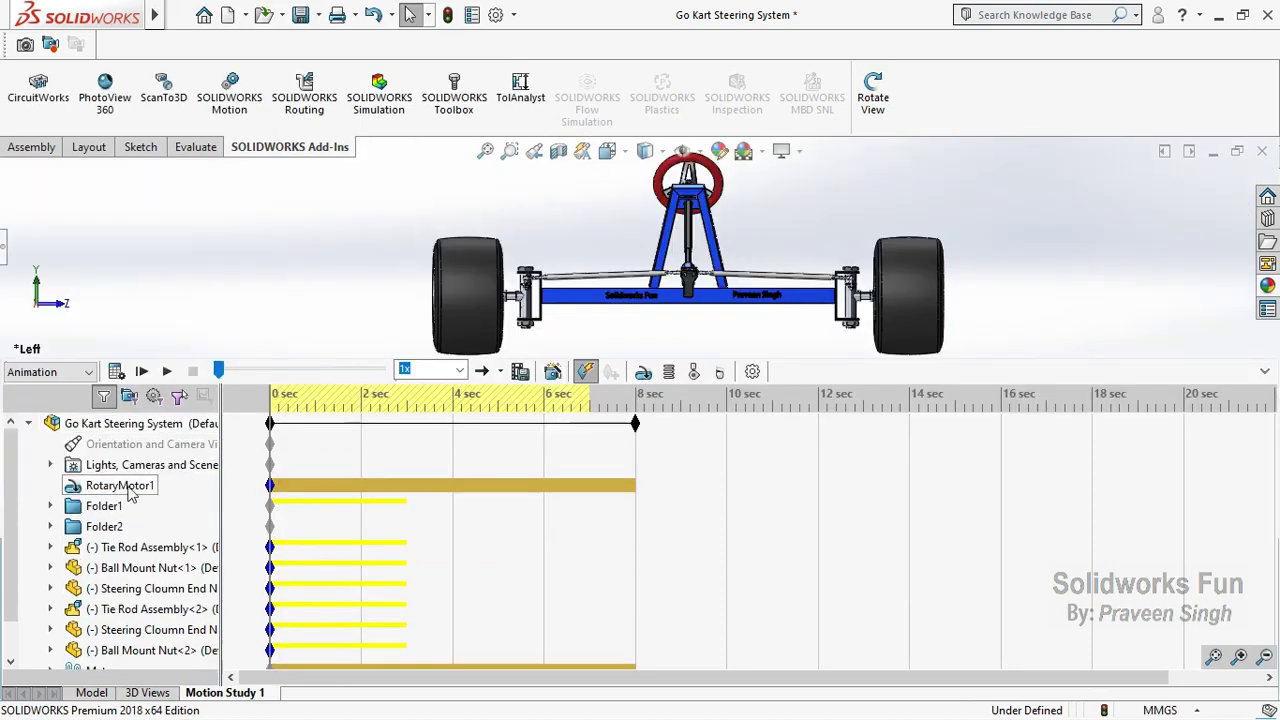
Step: Edit RotaryMotor1 and change its motion type from Distance to Segments in the Function Builder
right_click(128, 494)
click(176, 497)
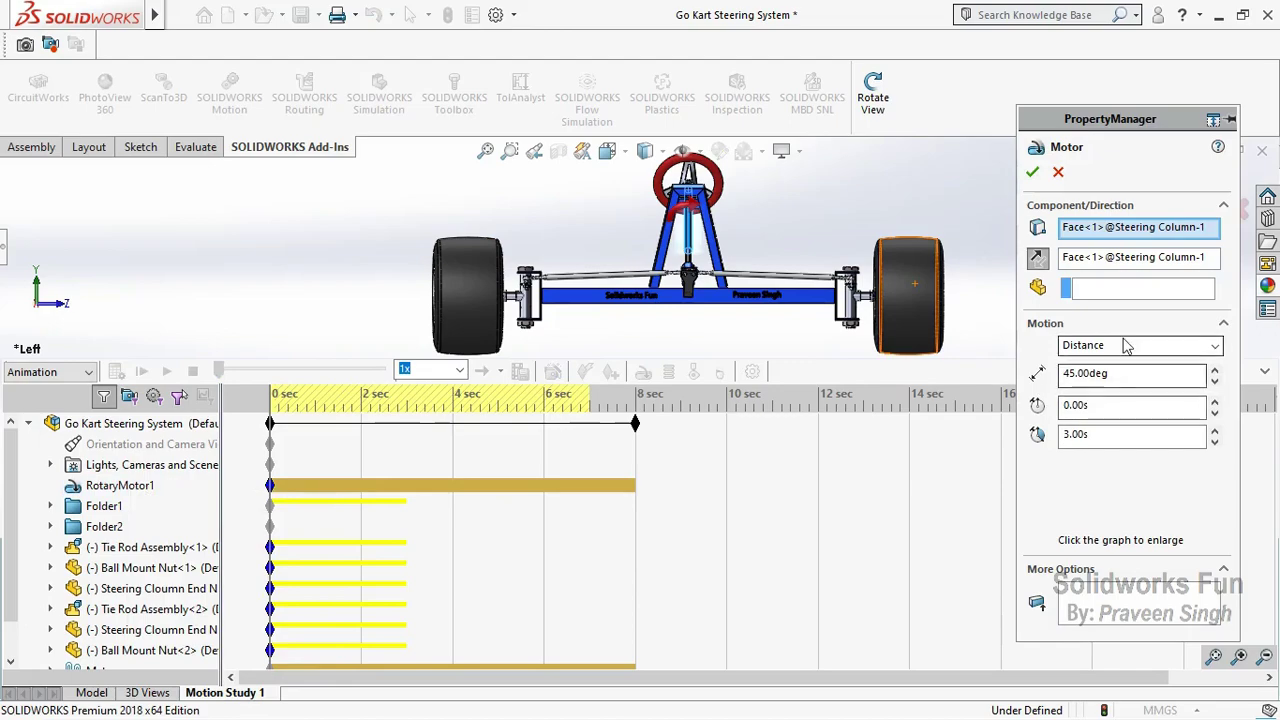
click(1127, 345)
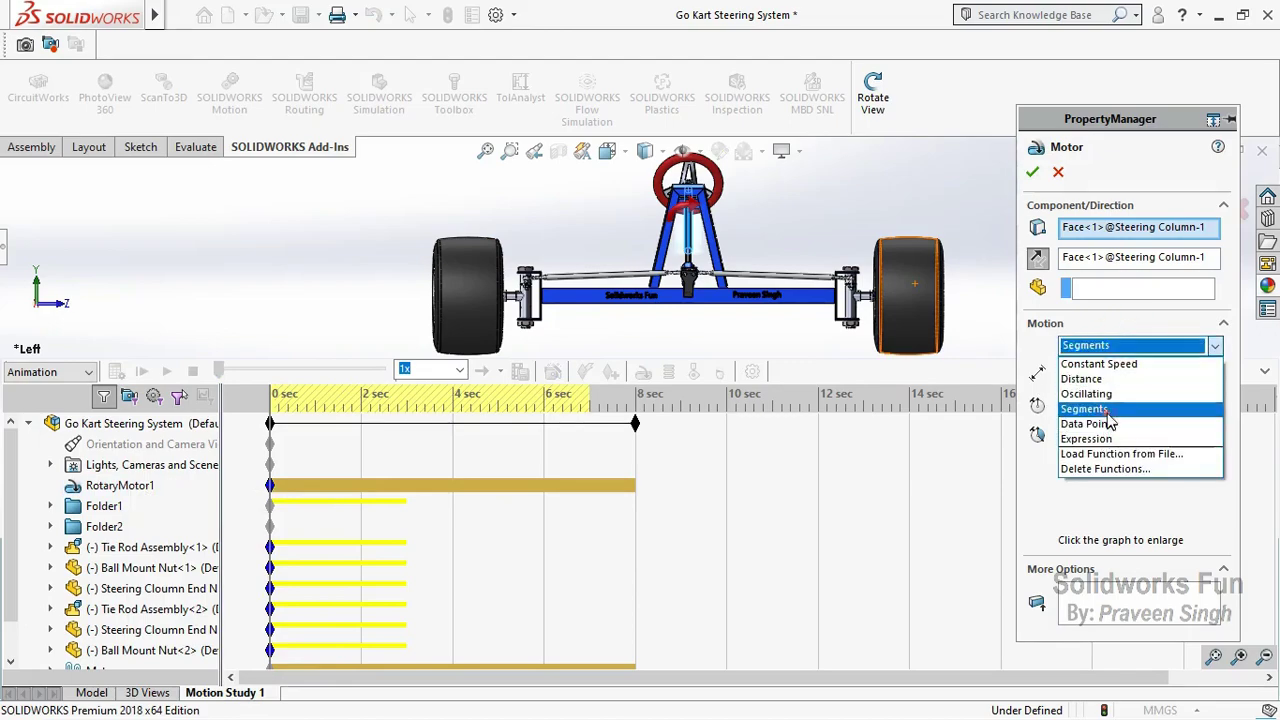
click(1084, 408)
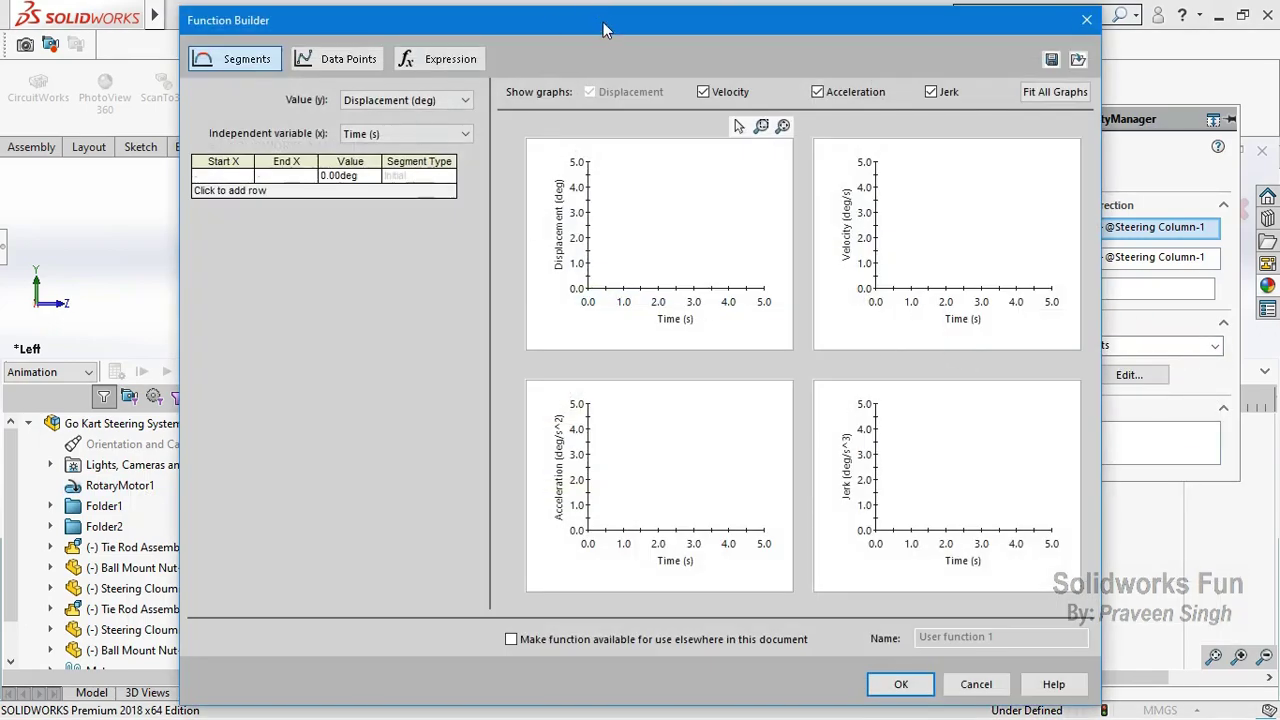
mouse_move(603, 22)
mouse_down()
mouse_move(718, 283)
mouse_move(701, 388)
mouse_move(730, 215)
mouse_up()
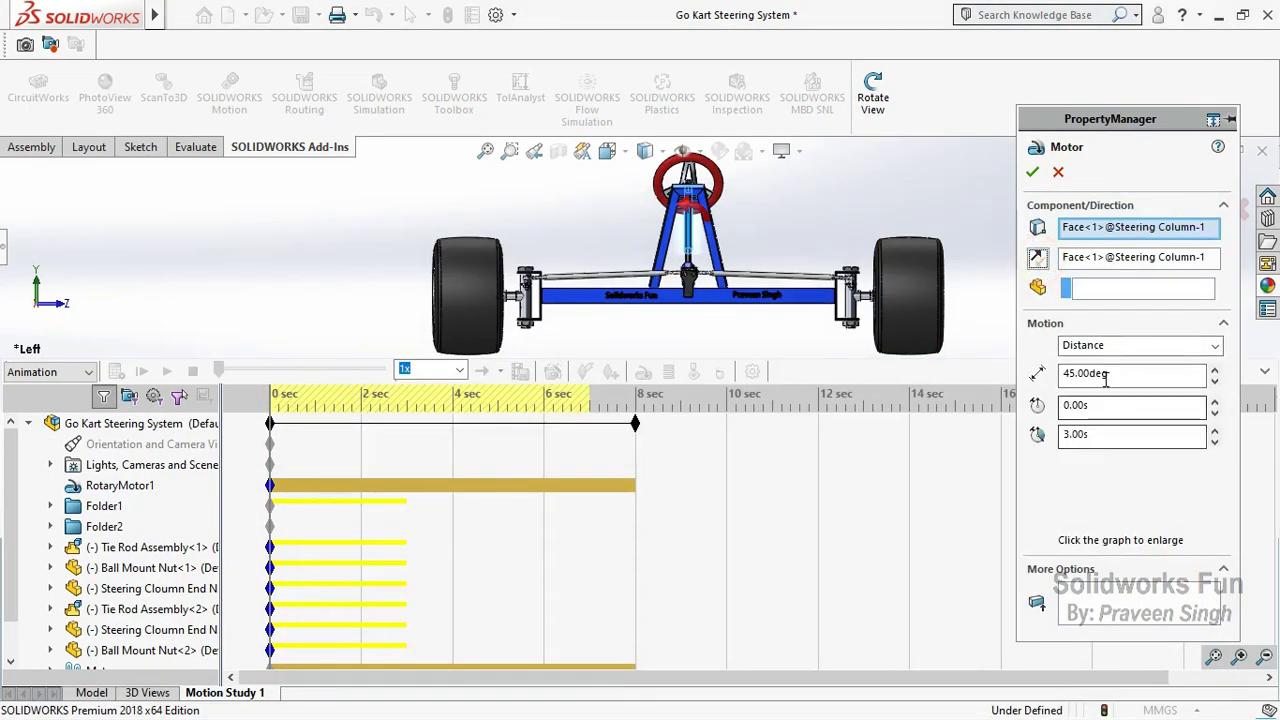
click(1137, 345)
click(1090, 409)
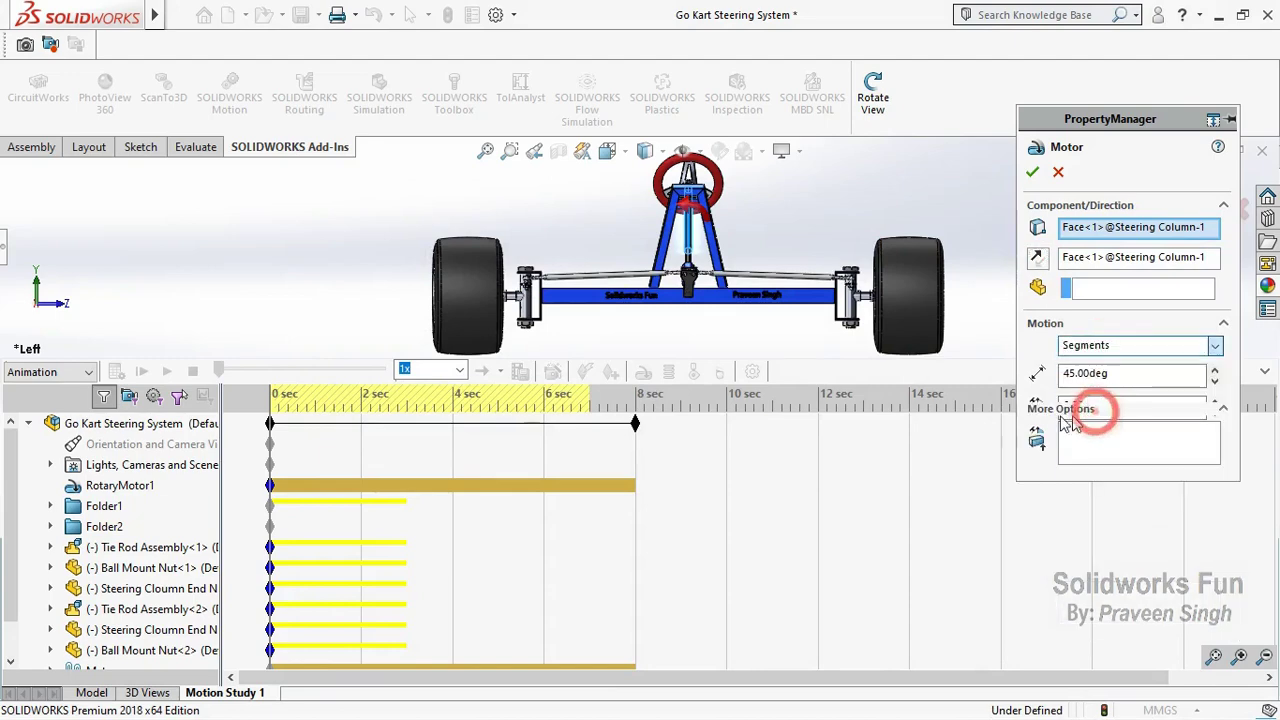
Step: Add Function Builder segment rows ending at 3 s, 4 s and 7 s
click(199, 195)
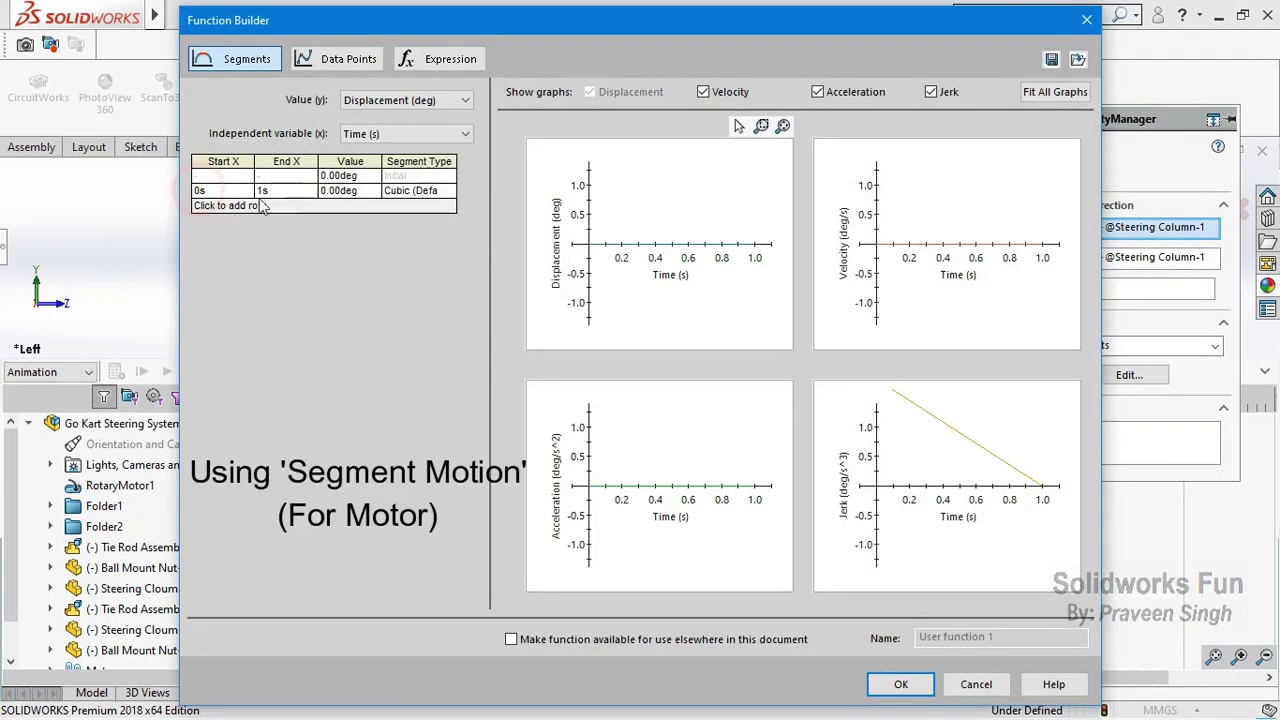
click(265, 191)
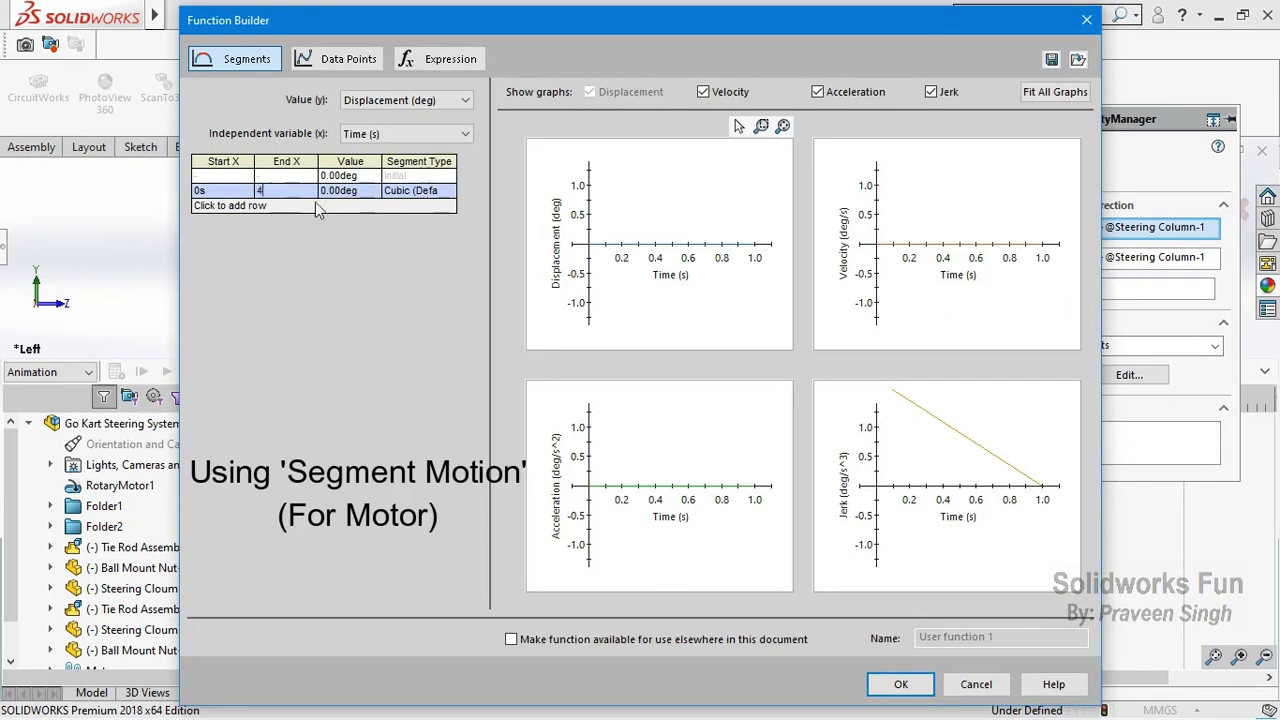
text(45)
click(343, 191)
text(3)
click(230, 205)
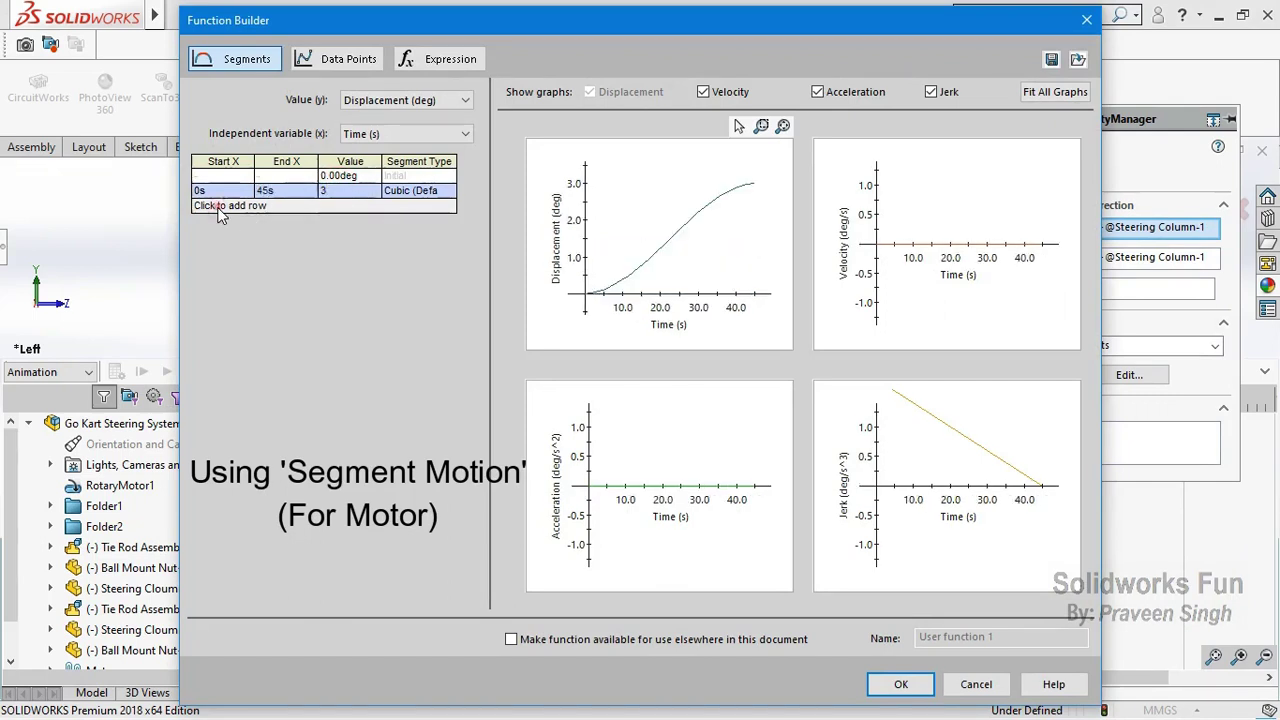
click(214, 207)
click(281, 191)
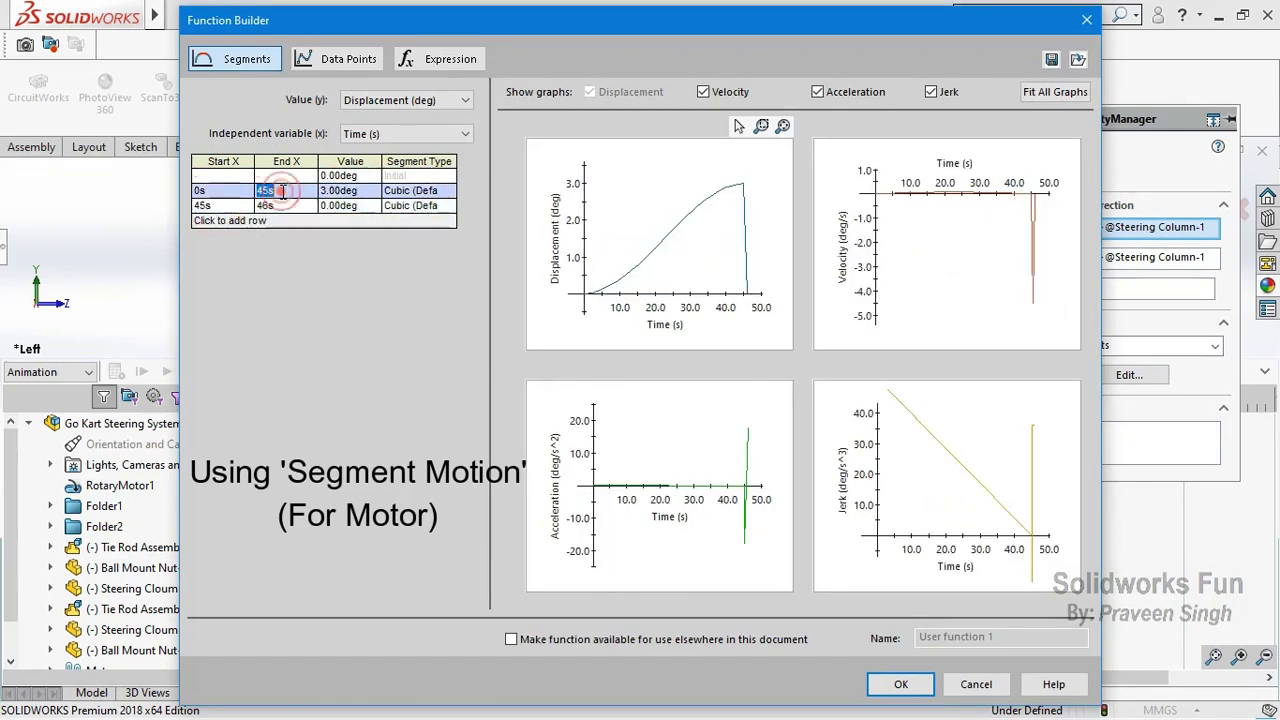
text(3)
click(212, 206)
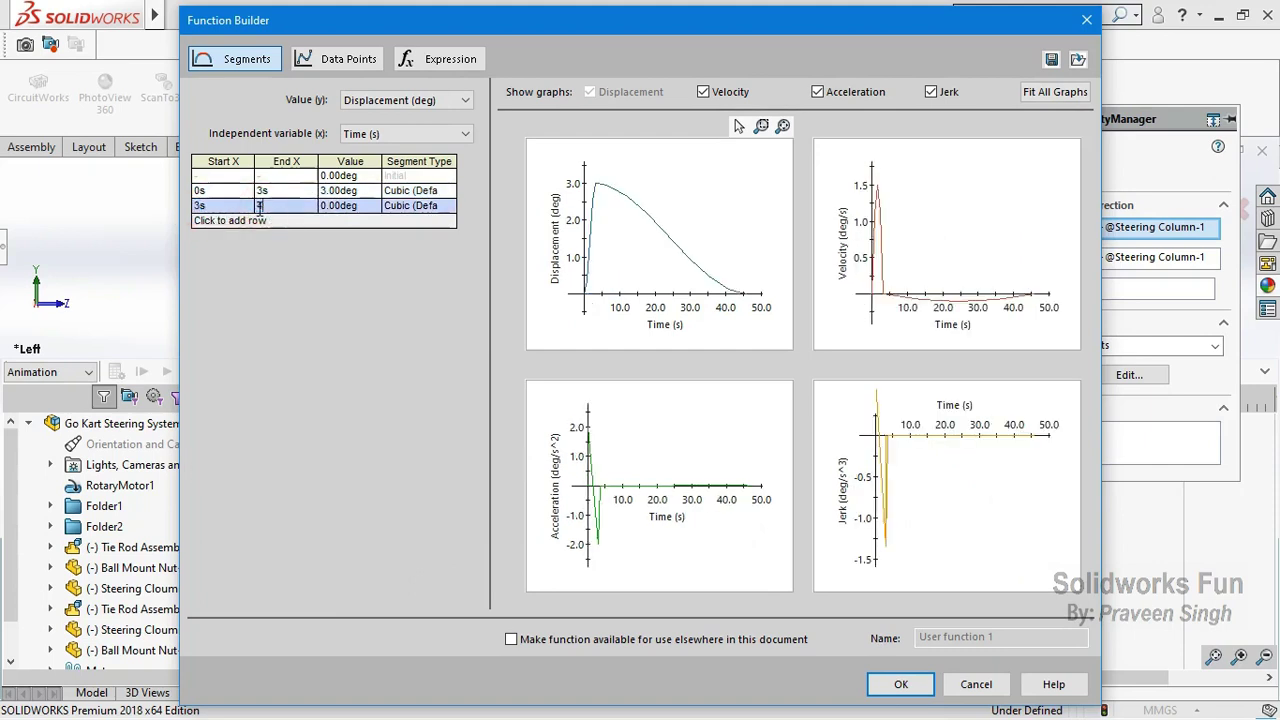
click(286, 205)
text(4)
click(338, 207)
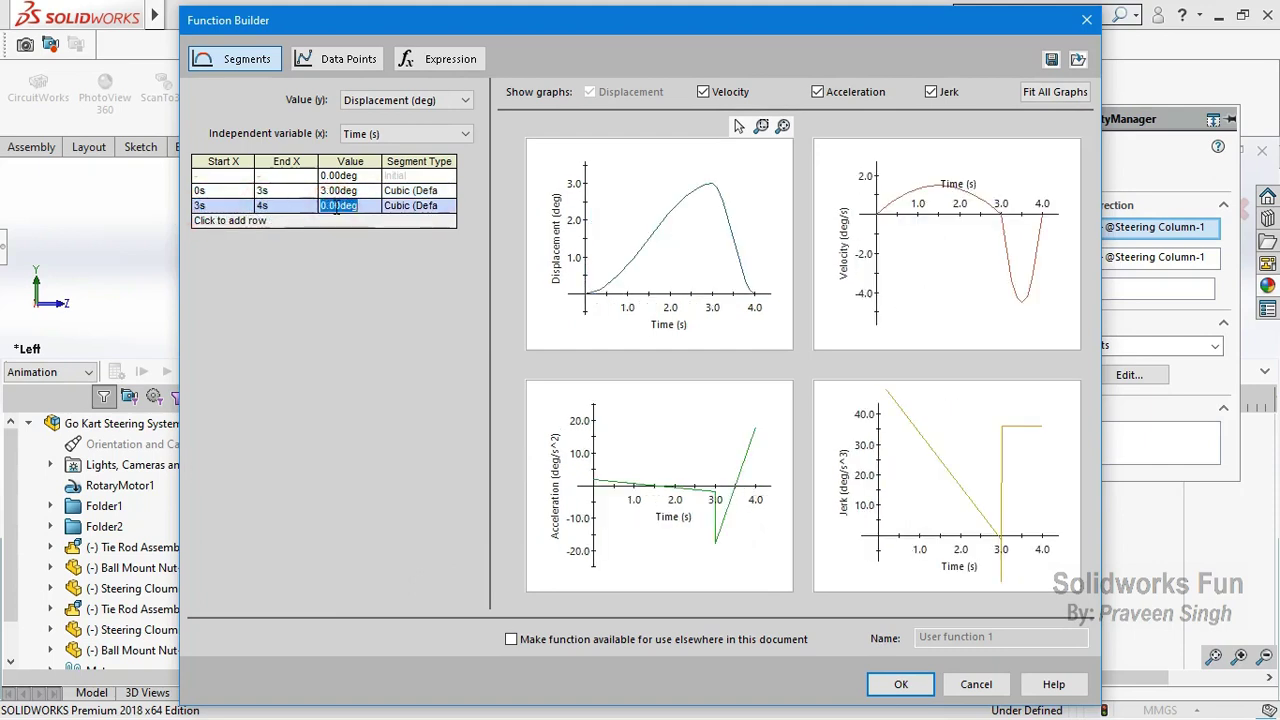
text(3)
click(257, 224)
click(257, 224)
click(268, 221)
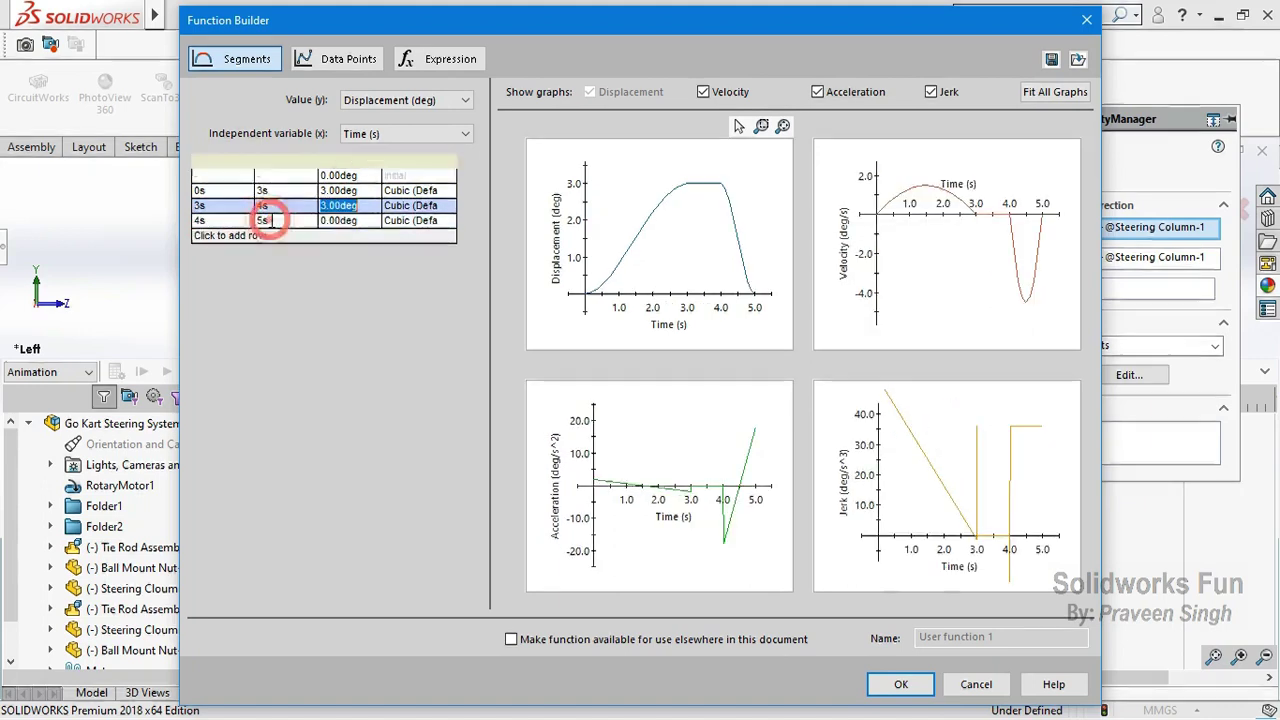
text(7)
click(335, 222)
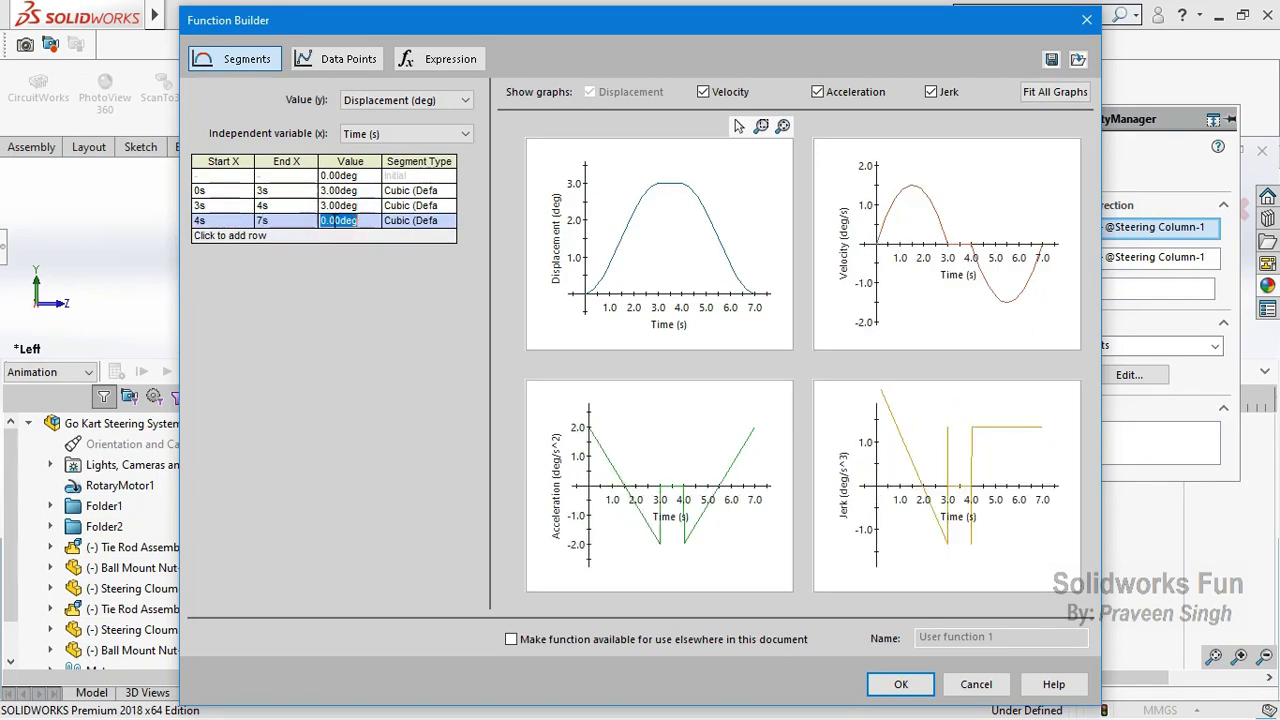
Step: Set segments to 45° by 3 s, hold 45° to 4 s, 0° by 7 s, rest to 8 s, and confirm
click(347, 189)
text(45)
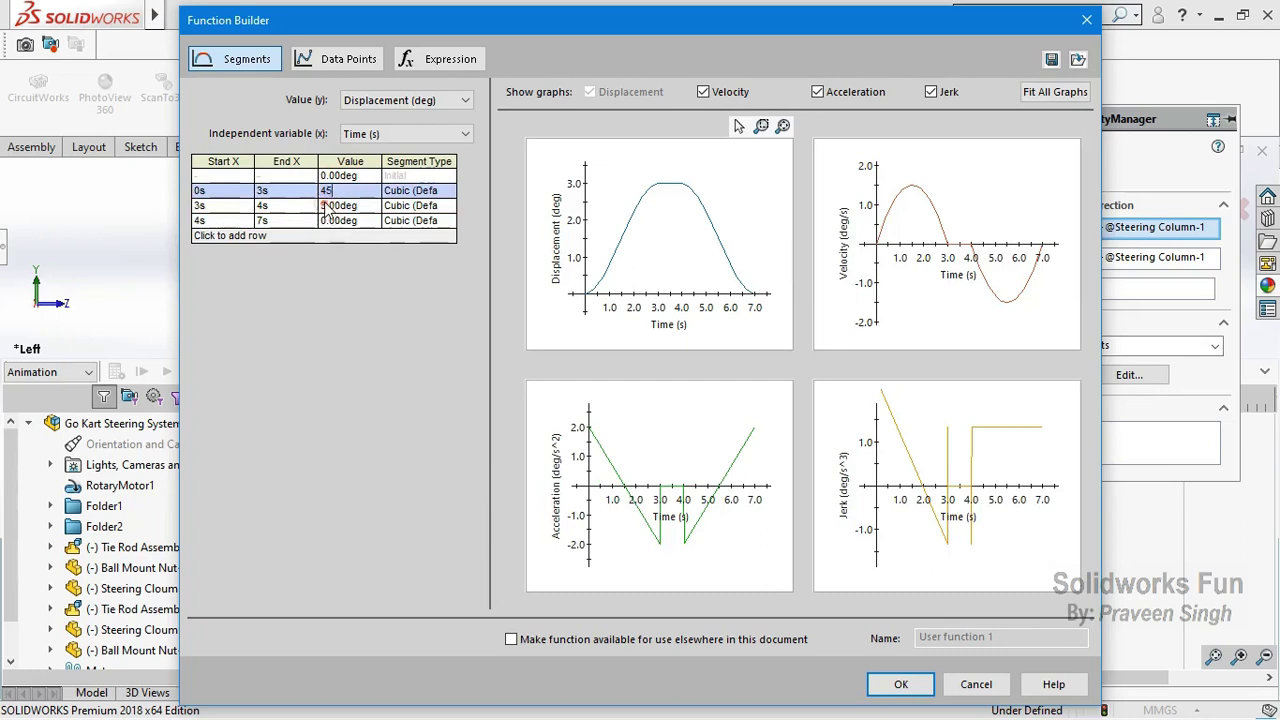
click(326, 207)
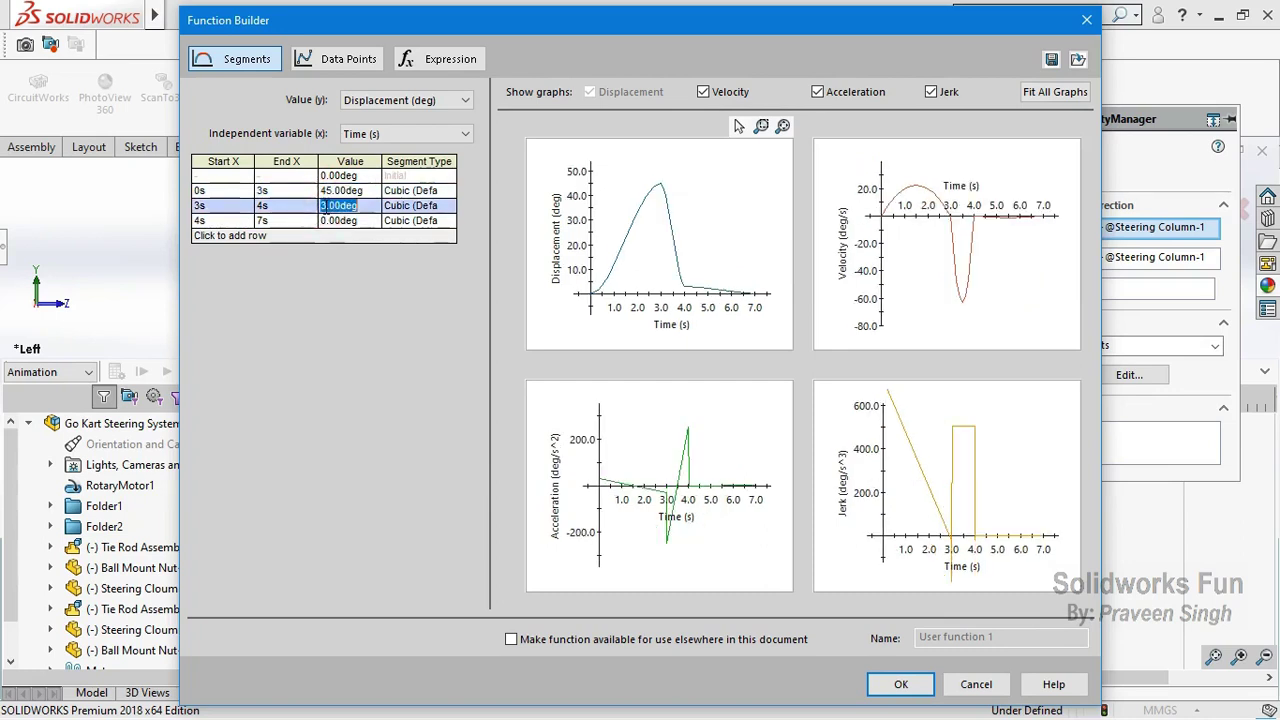
text(45)
click(334, 221)
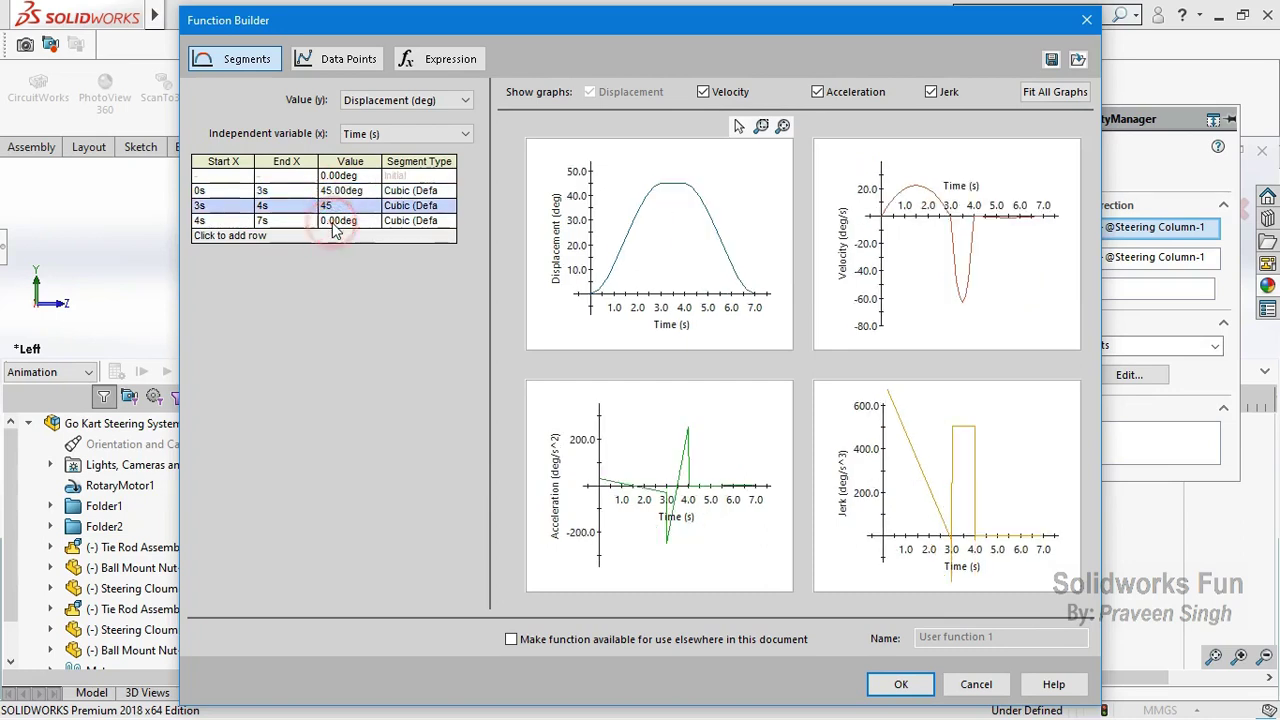
click(210, 238)
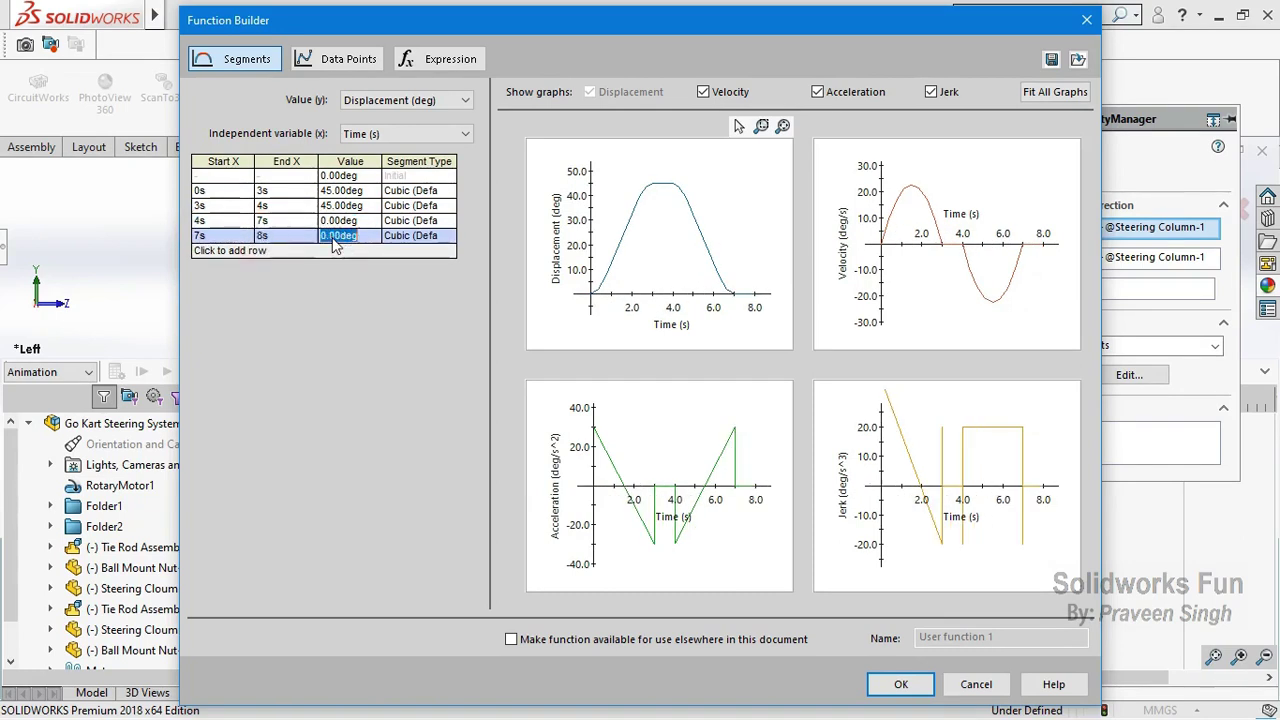
click(341, 189)
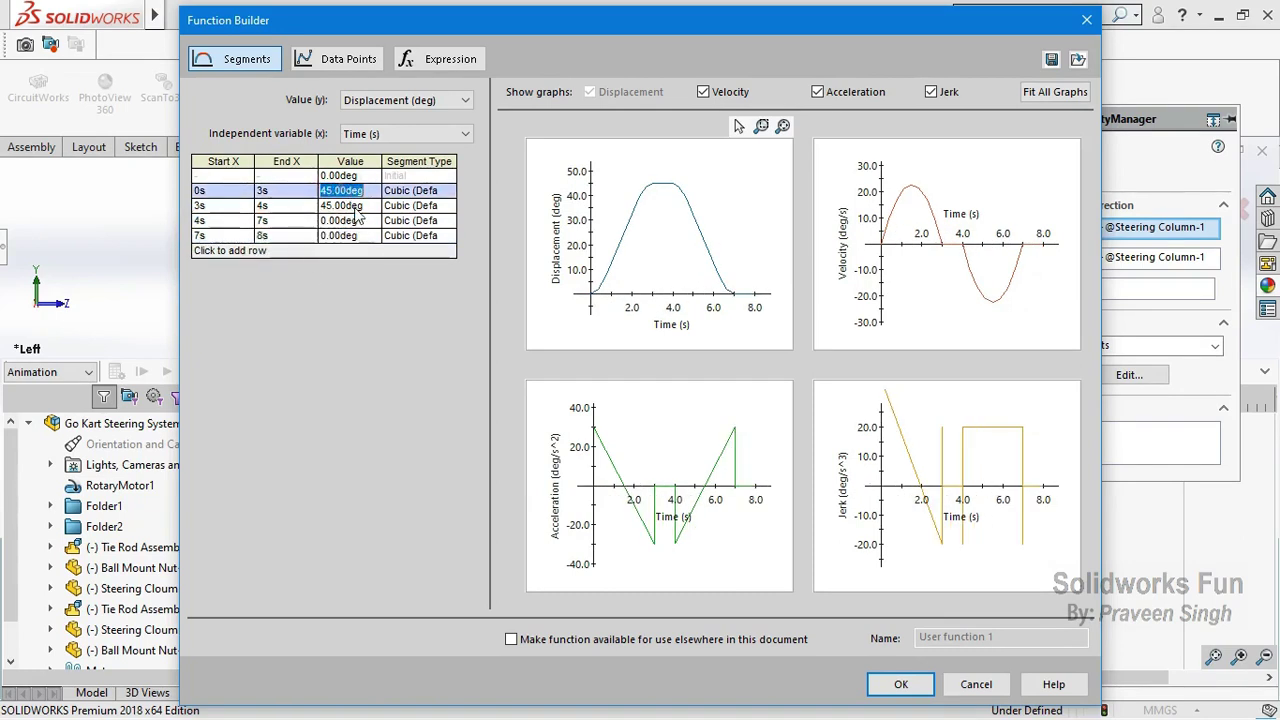
click(350, 206)
click(350, 221)
click(350, 236)
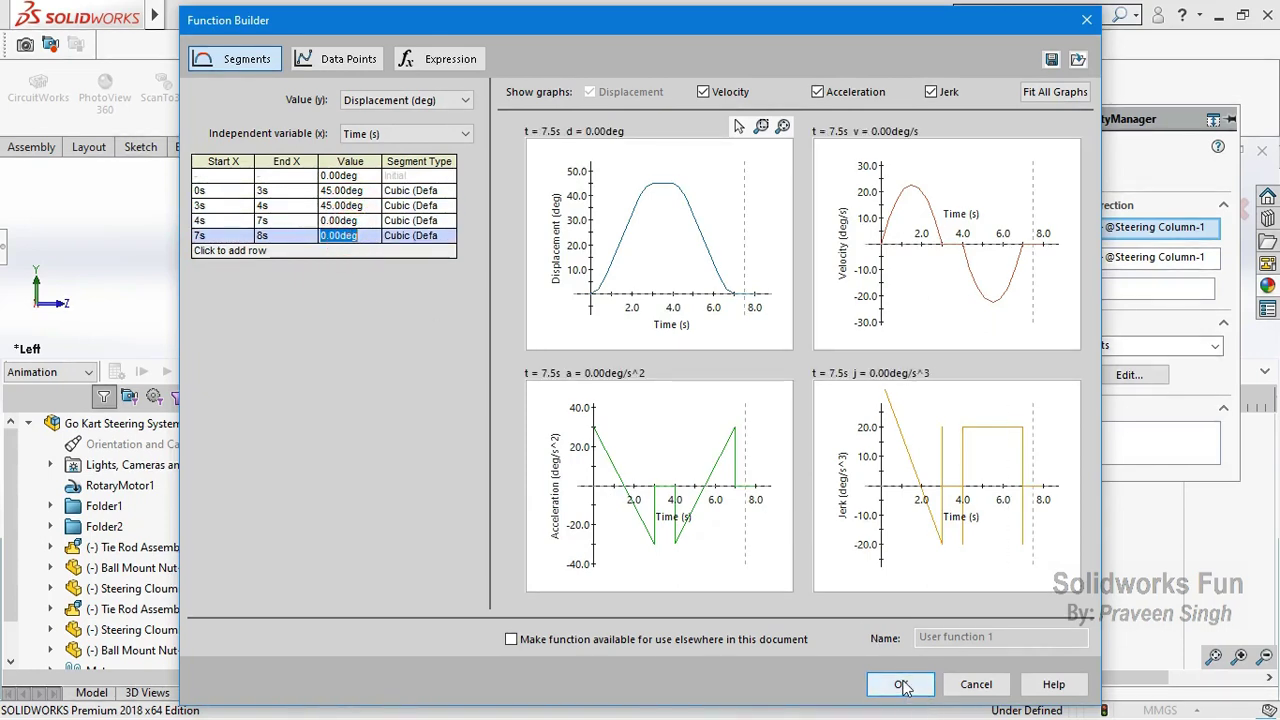
click(902, 686)
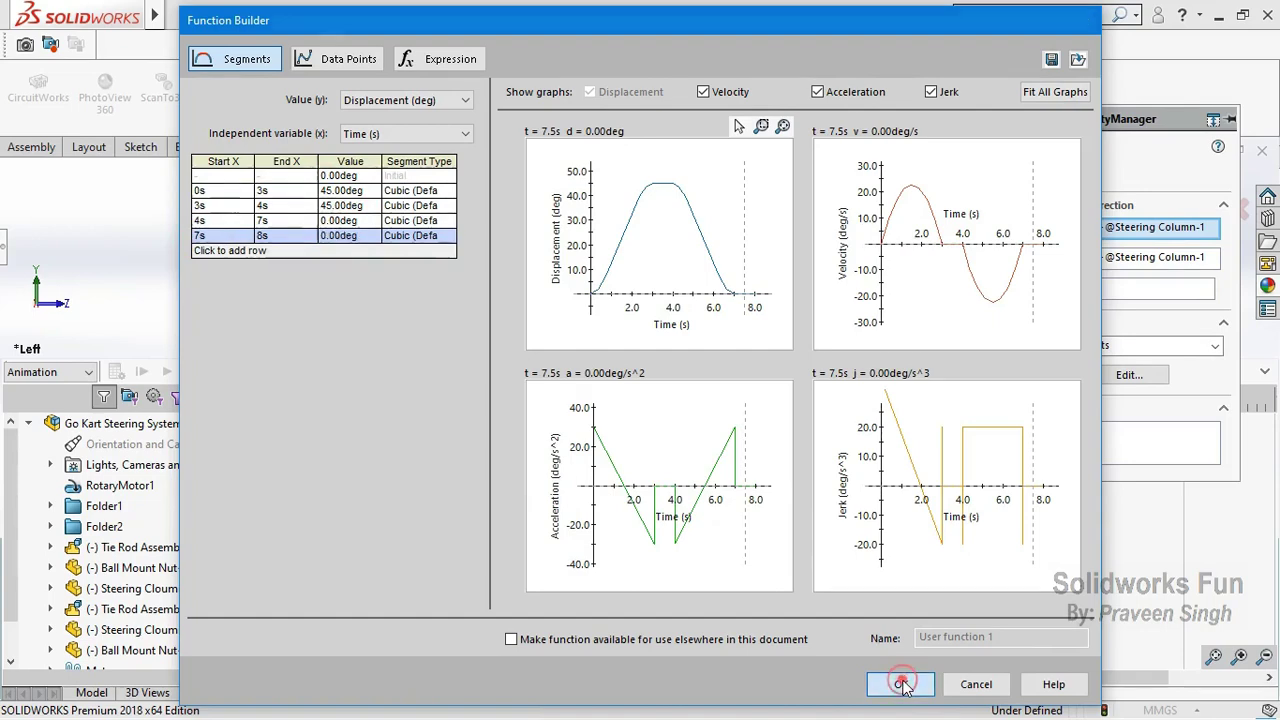
click(1035, 178)
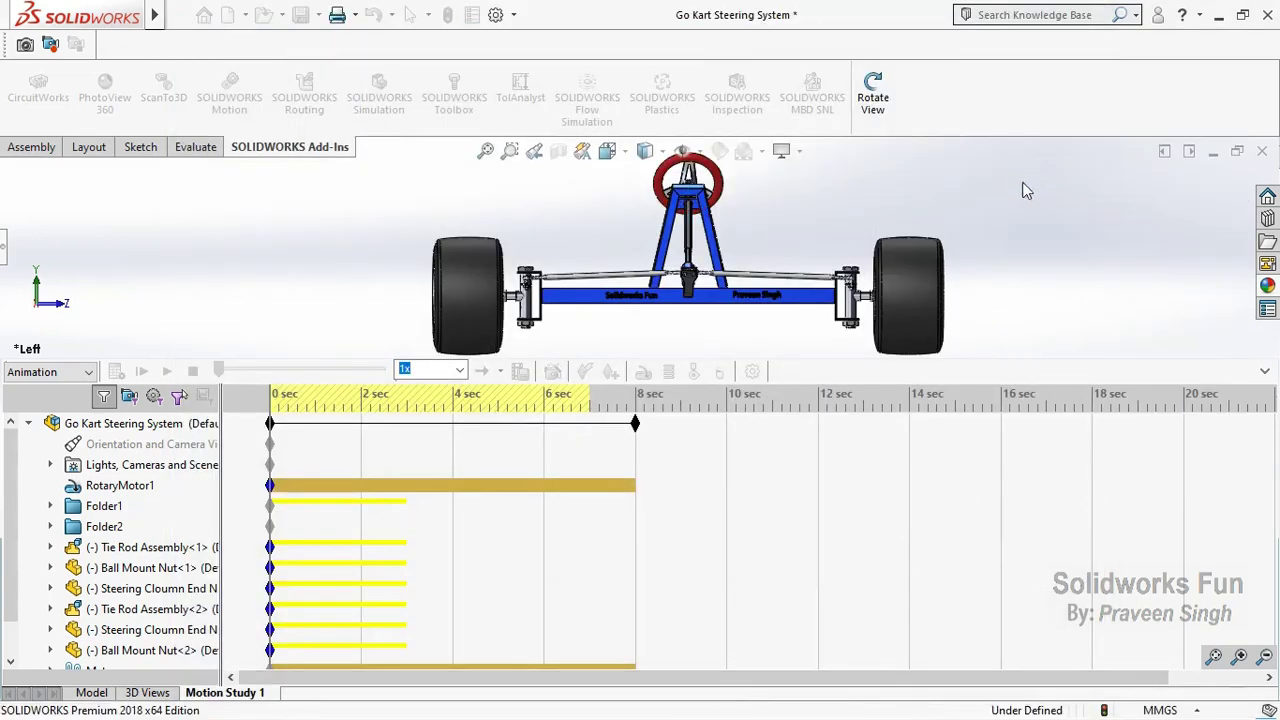
Step: Enlarge the model view, calculate the 8-second study, then rewind to 0 s and play it
drag(633, 425, 676, 427)
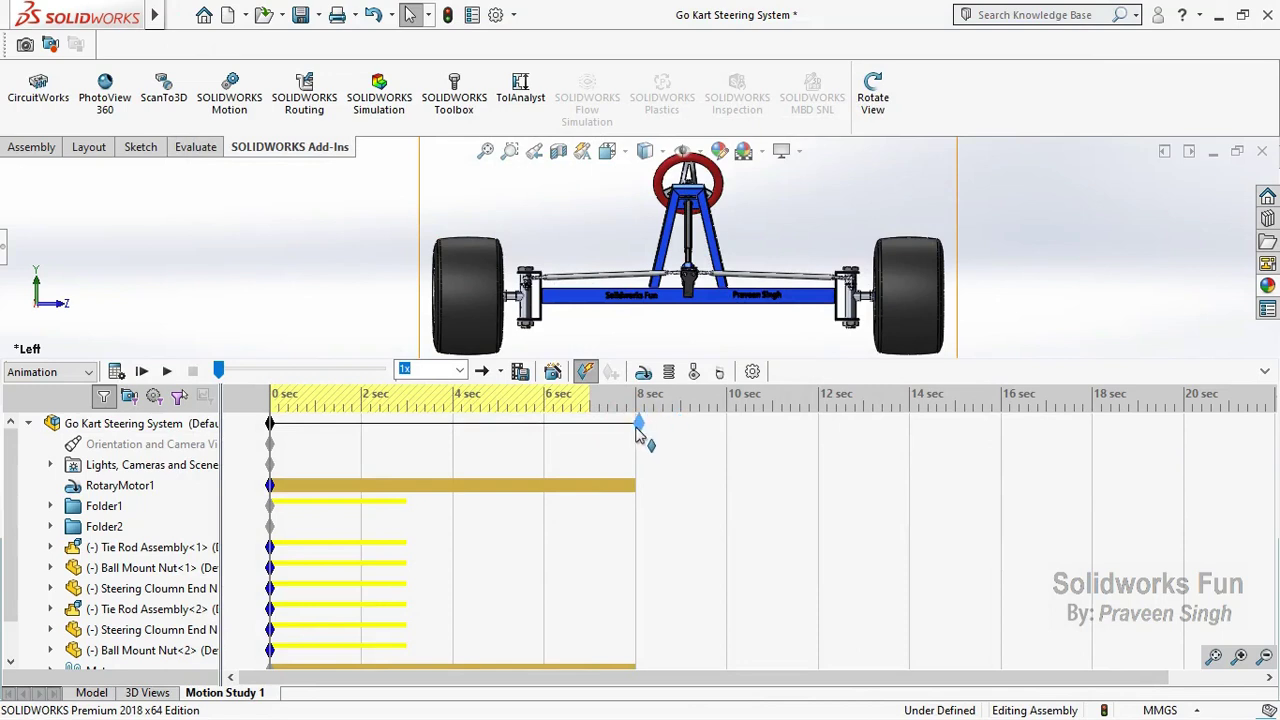
drag(633, 432, 634, 428)
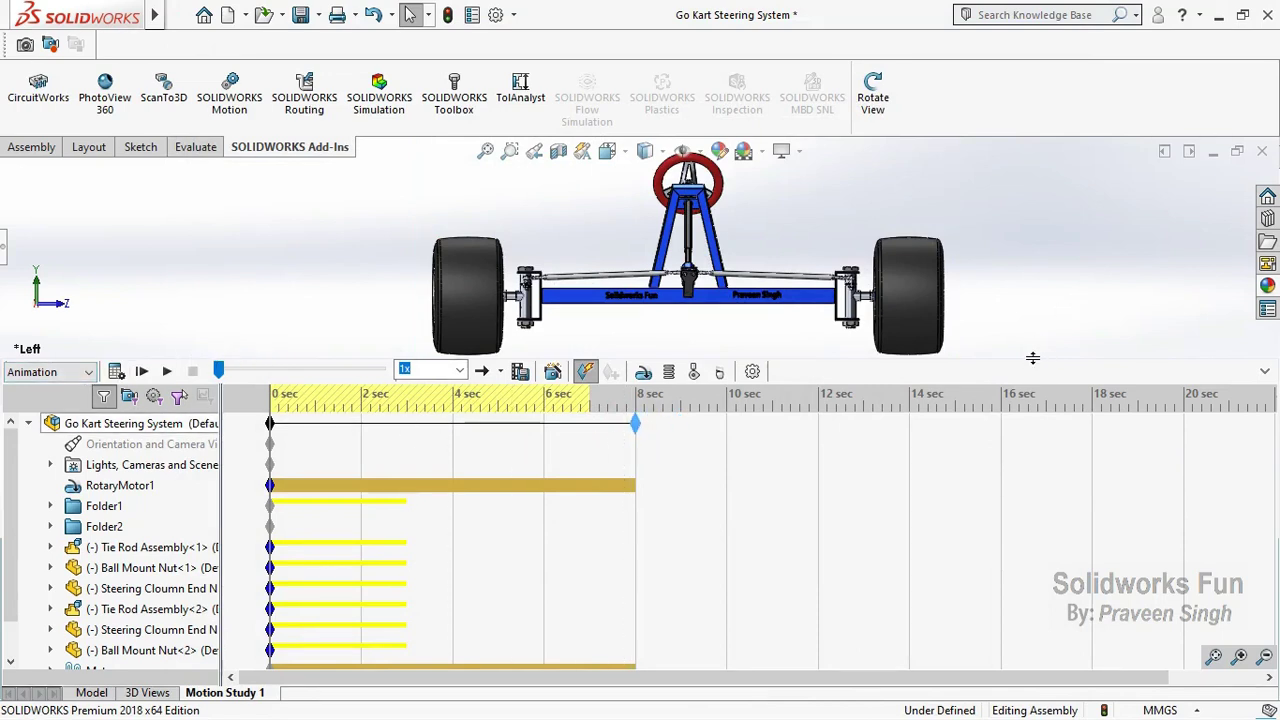
drag(1032, 357, 1032, 442)
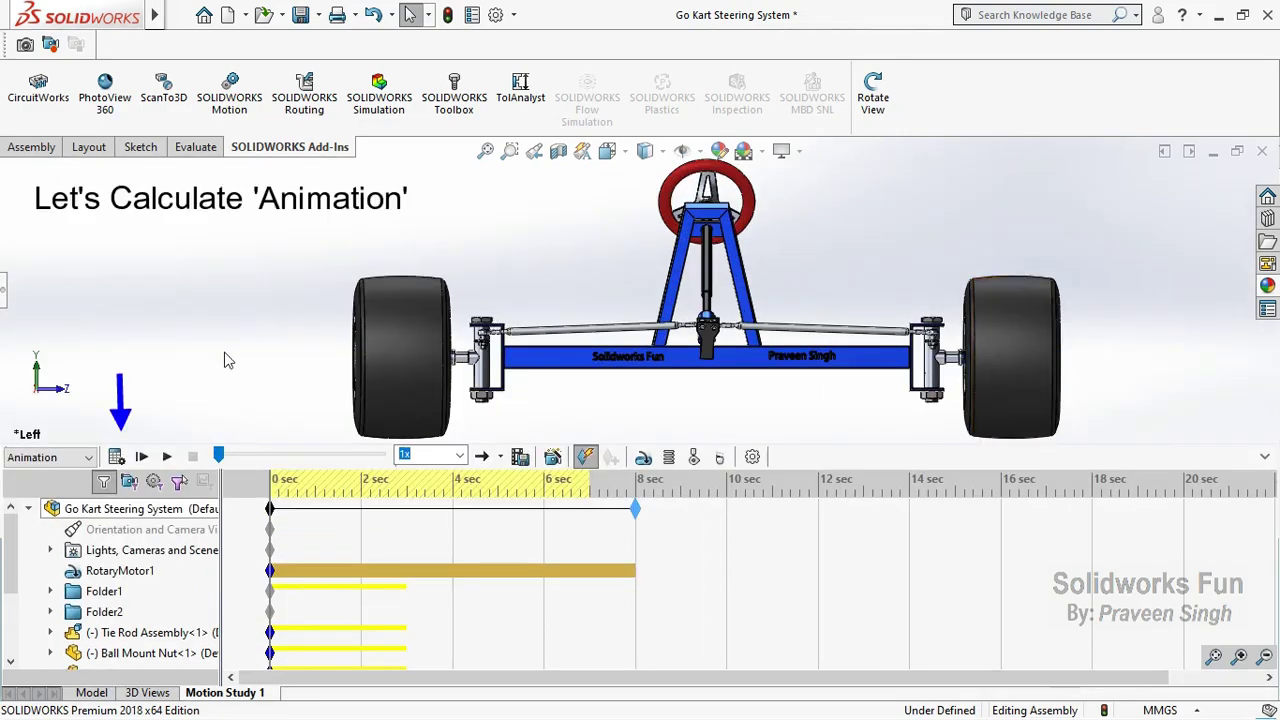
click(117, 456)
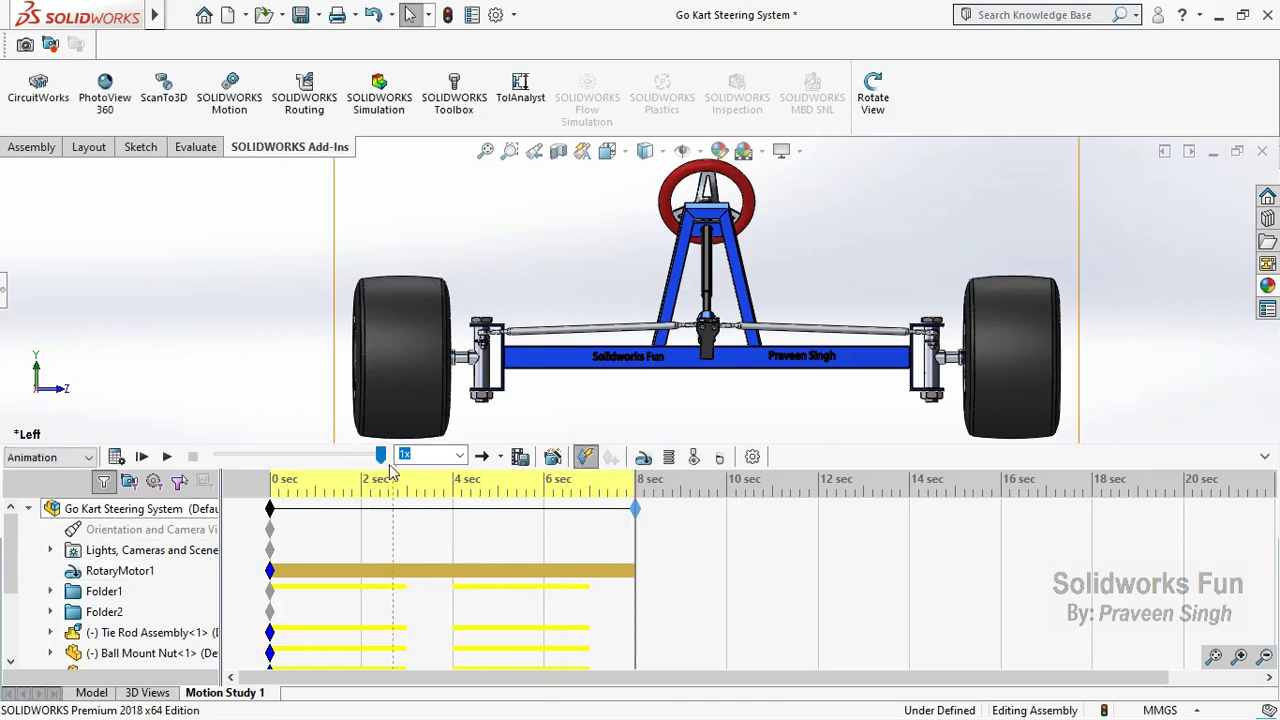
drag(380, 456, 218, 456)
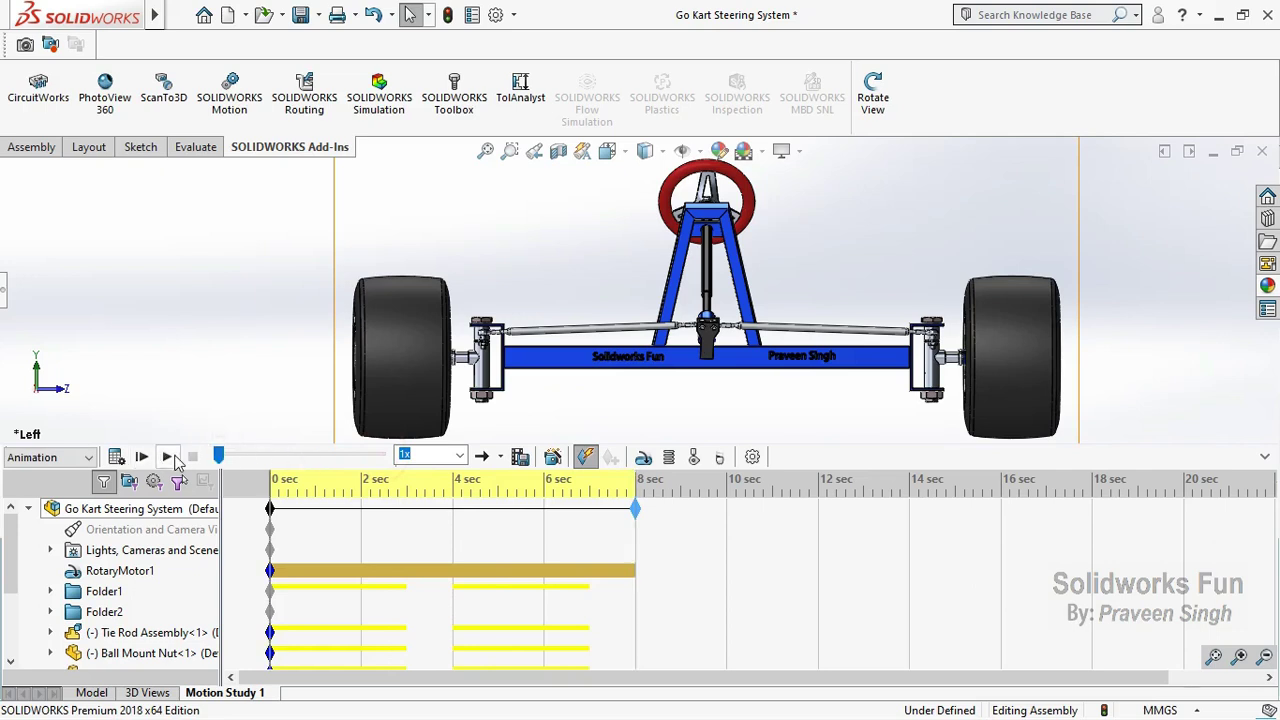
click(168, 457)
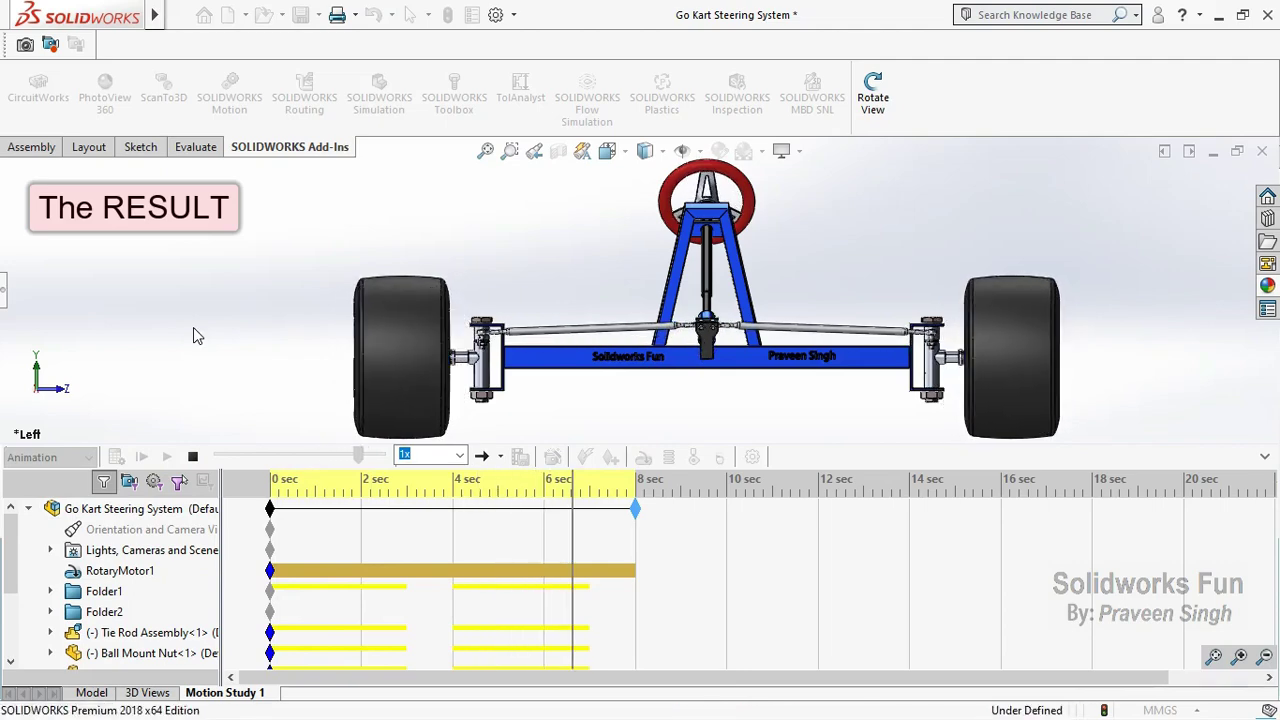
Step: Play the steering animation from an angled 3D view, then rewind to 0 s
click(872, 100)
mouse_move(700, 300)
mouse_down()
mouse_move(530, 428)
mouse_move(640, 400)
mouse_up()
click(875, 112)
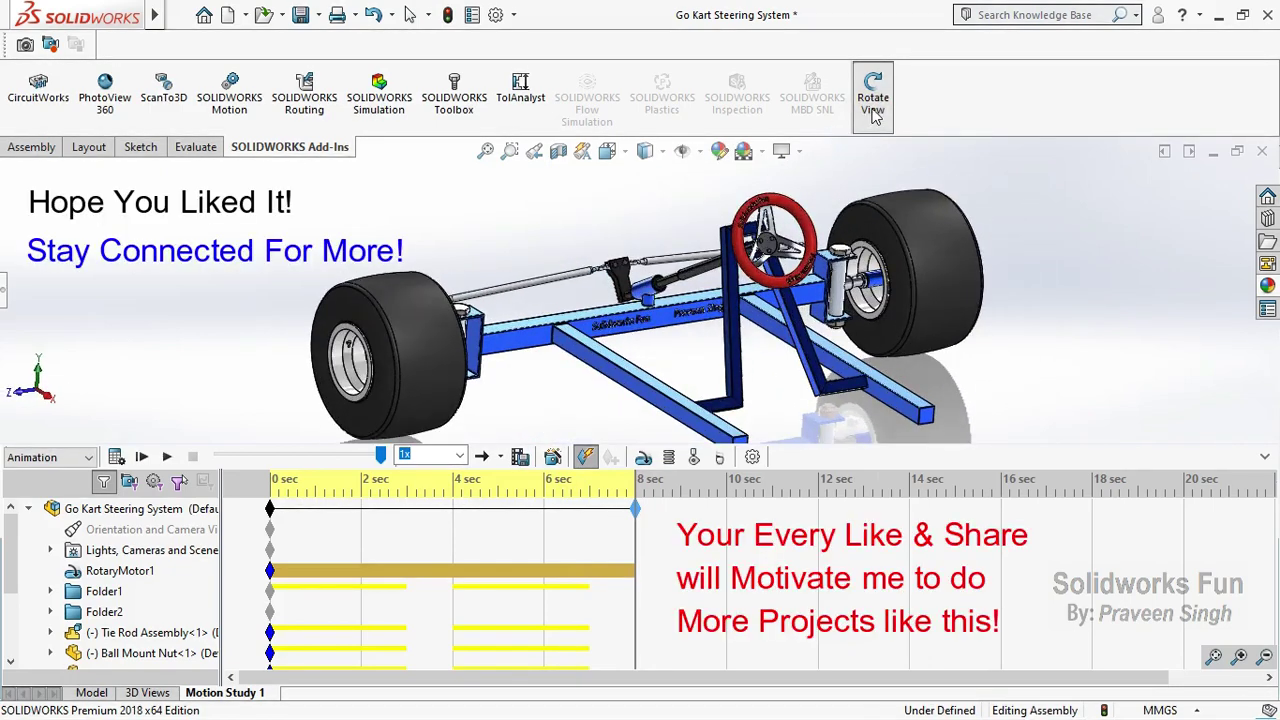
scroll(640, 320, up, 2)
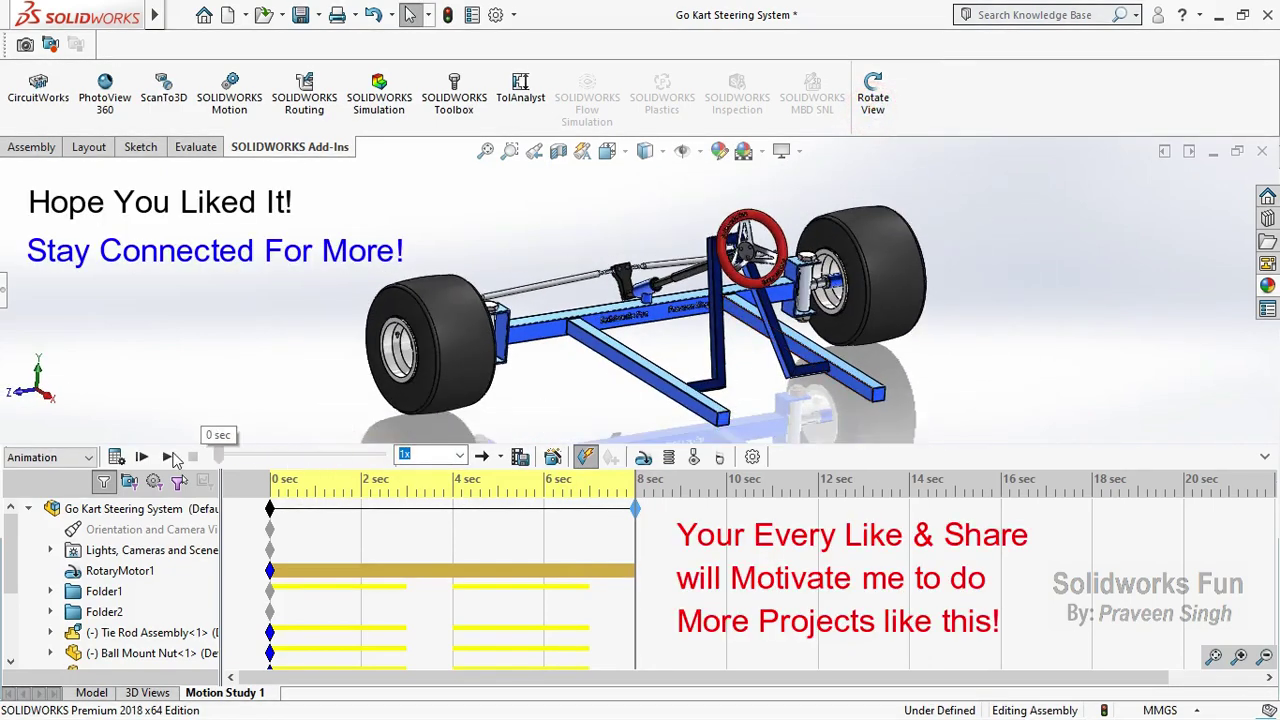
click(166, 457)
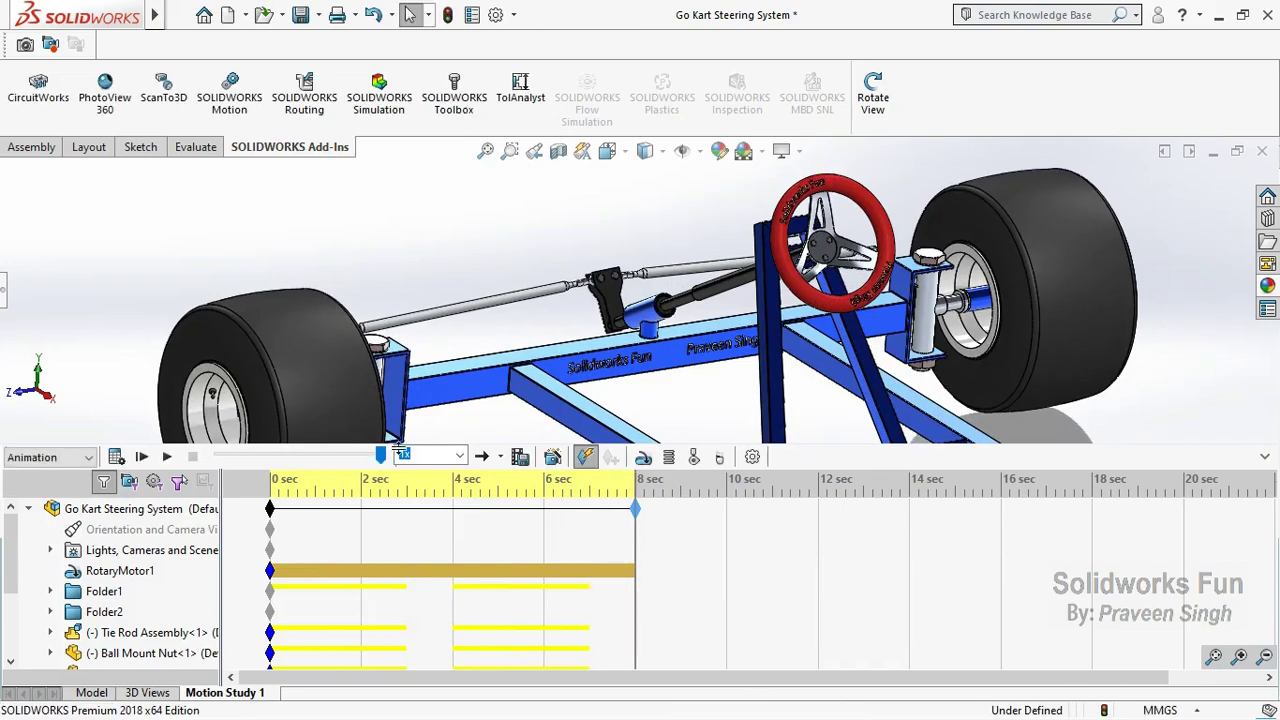
drag(380, 458, 153, 468)
Step: Replay the steering animation facing the go-kart straight on, then rewind to 0 s
click(872, 95)
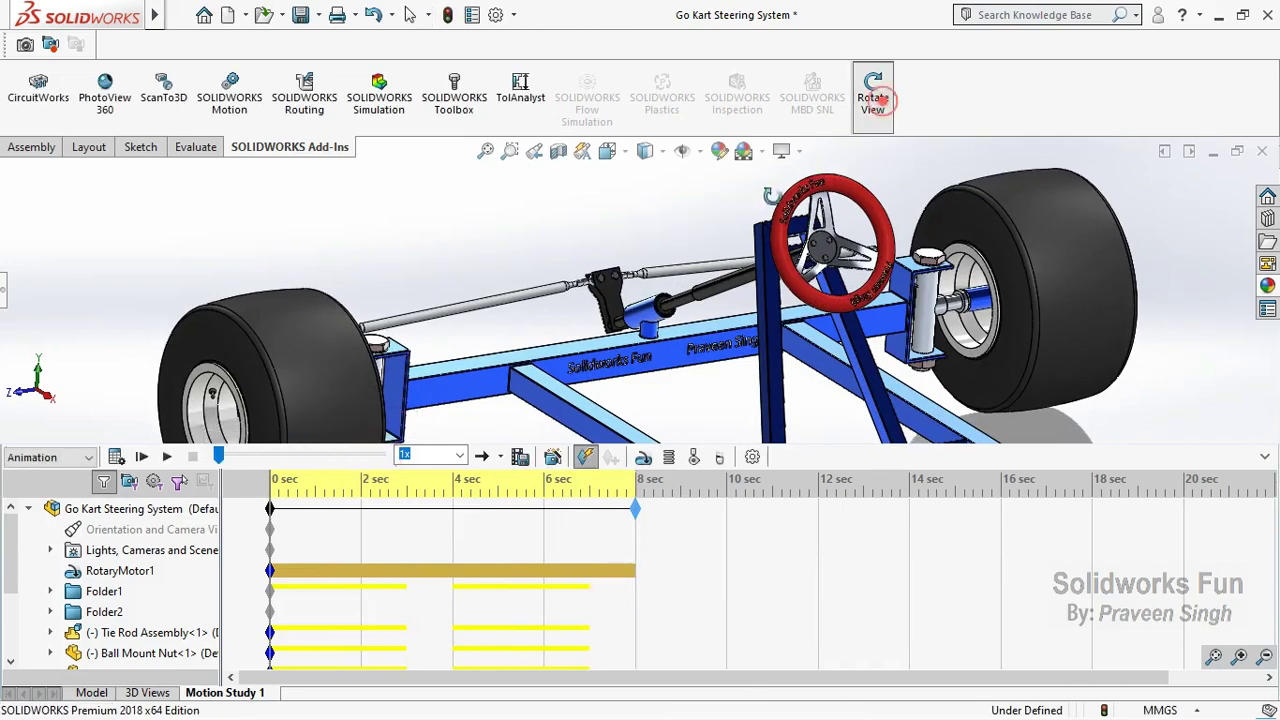
mouse_move(760, 300)
mouse_down()
mouse_move(662, 305)
mouse_move(572, 398)
mouse_up()
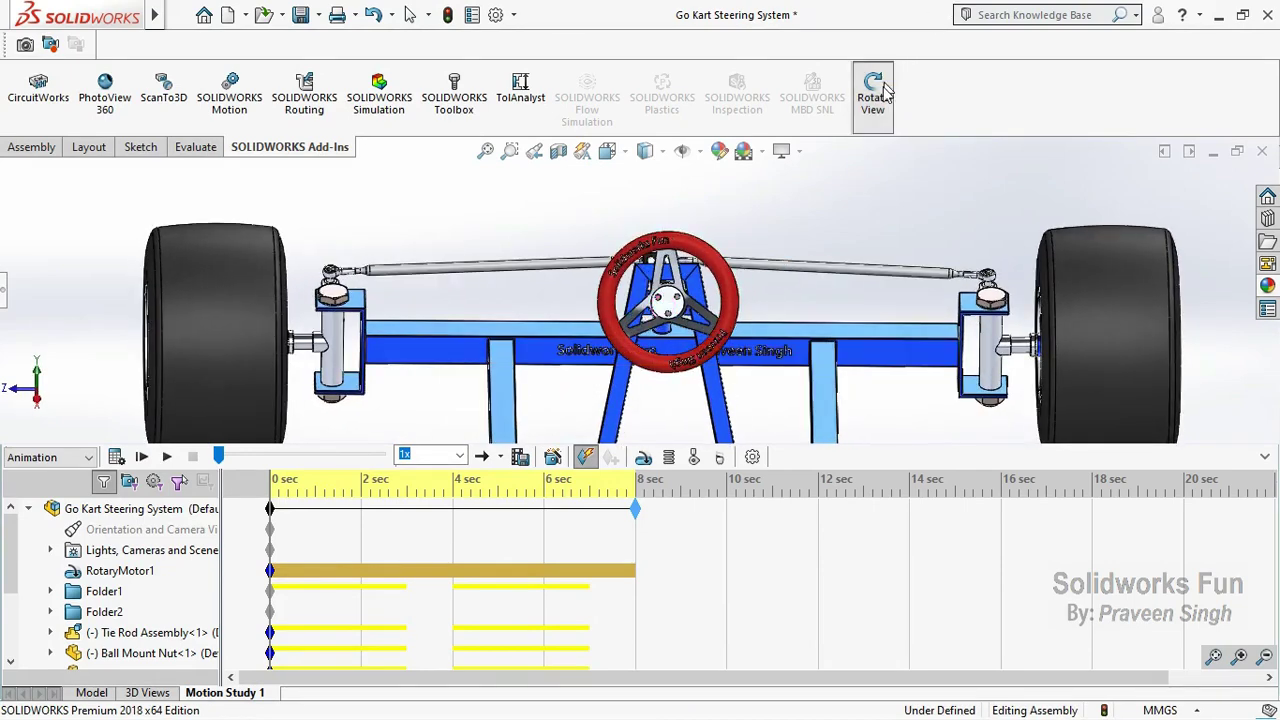
click(876, 95)
click(166, 457)
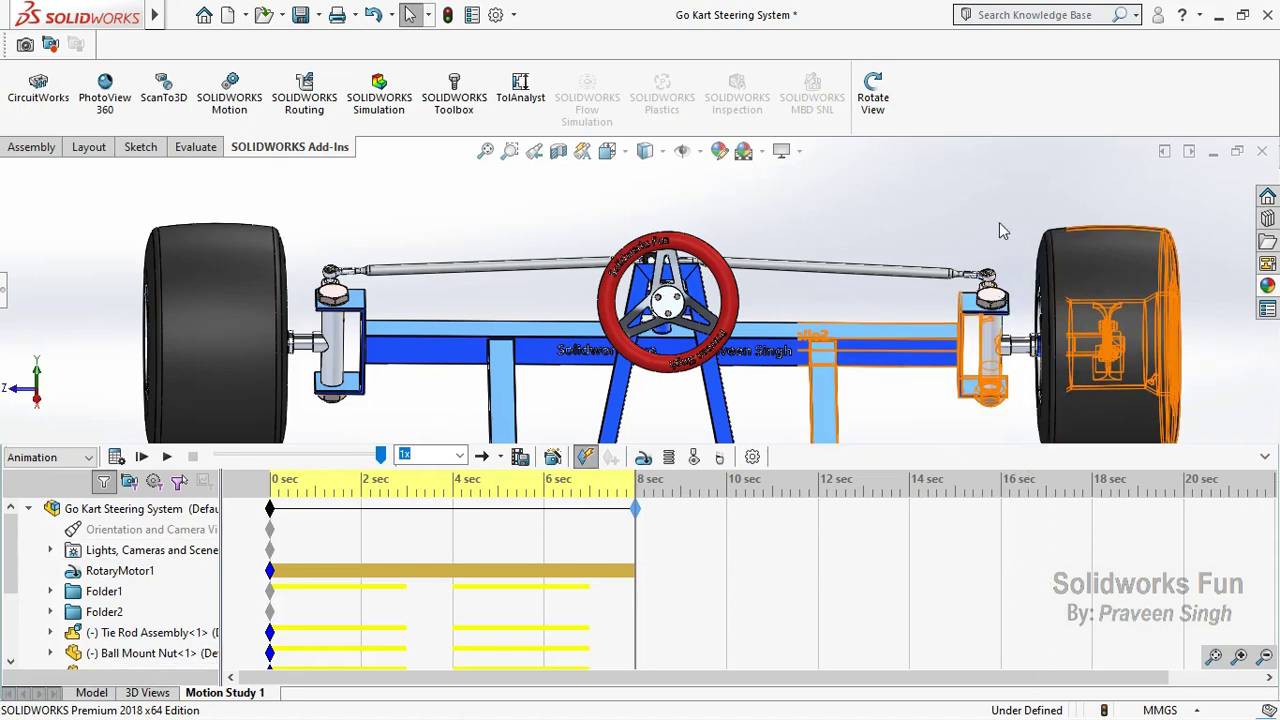
drag(382, 452, 318, 456)
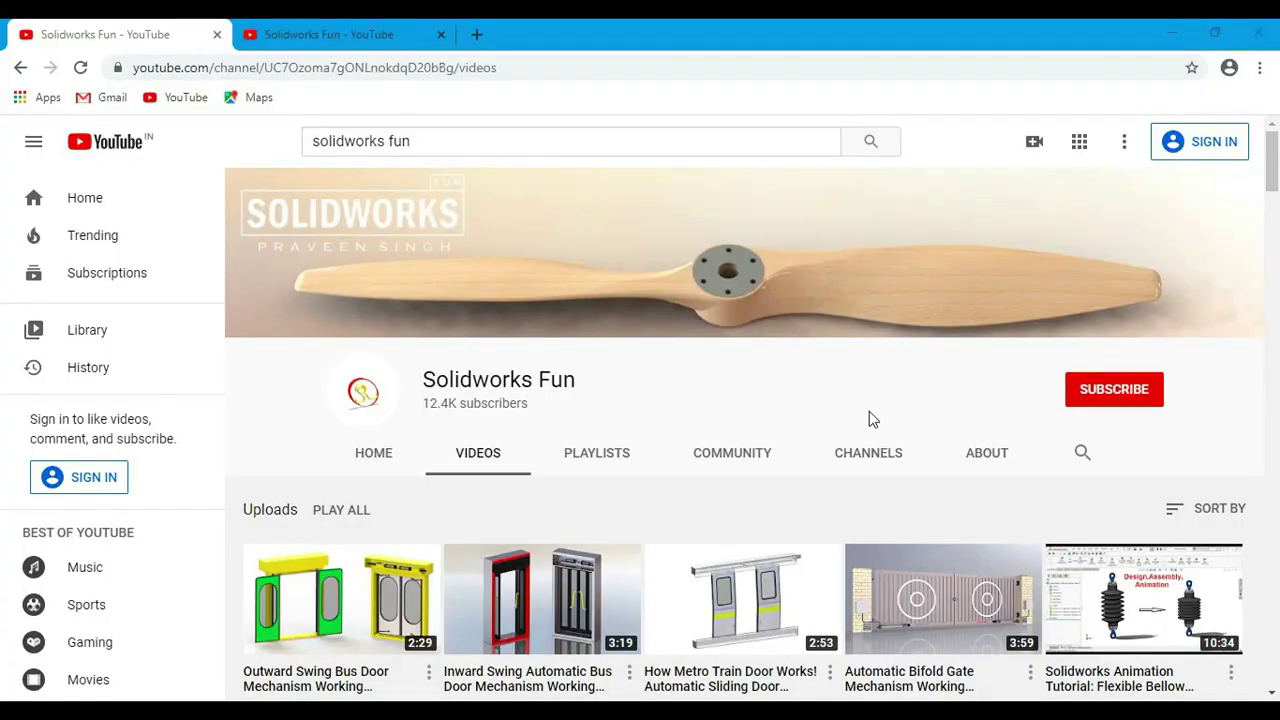
Step: Scroll down the Solidworks Fun videos page to older uploads
scroll(869, 418, down, 7)
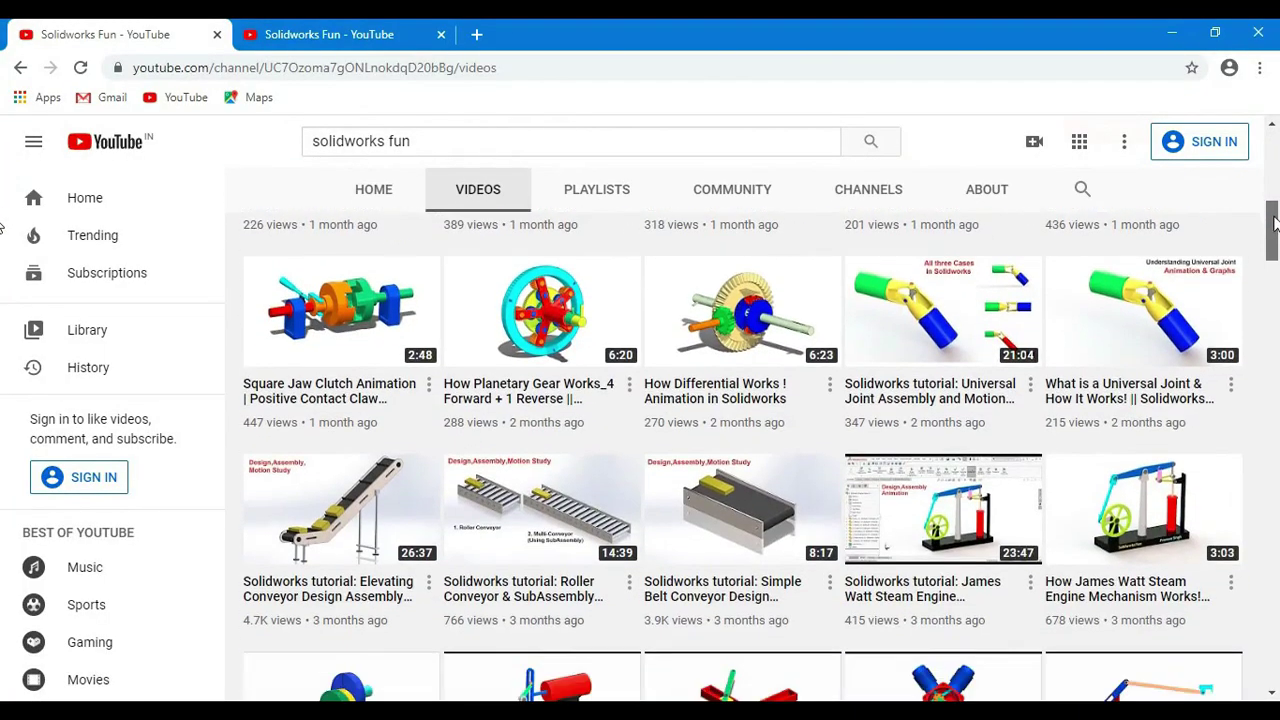
drag(1273, 222, 1274, 645)
key(ctrl+Tab)
drag(1274, 250, 1275, 535)
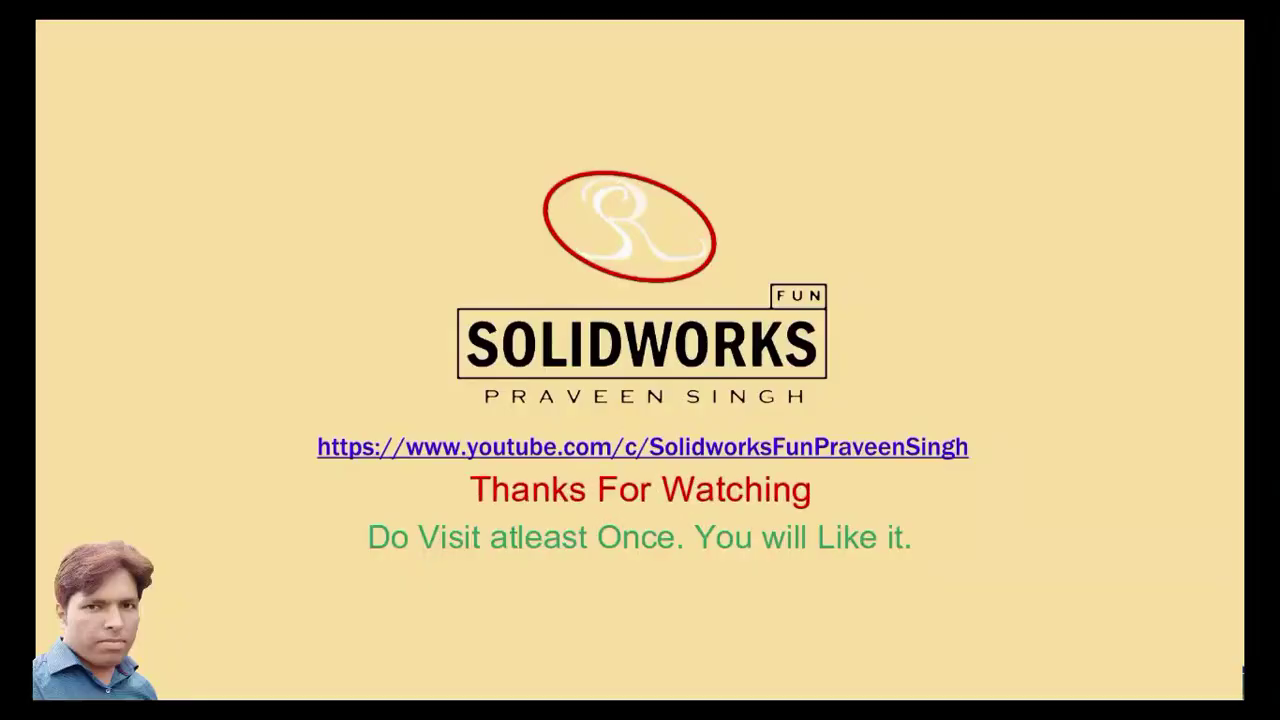